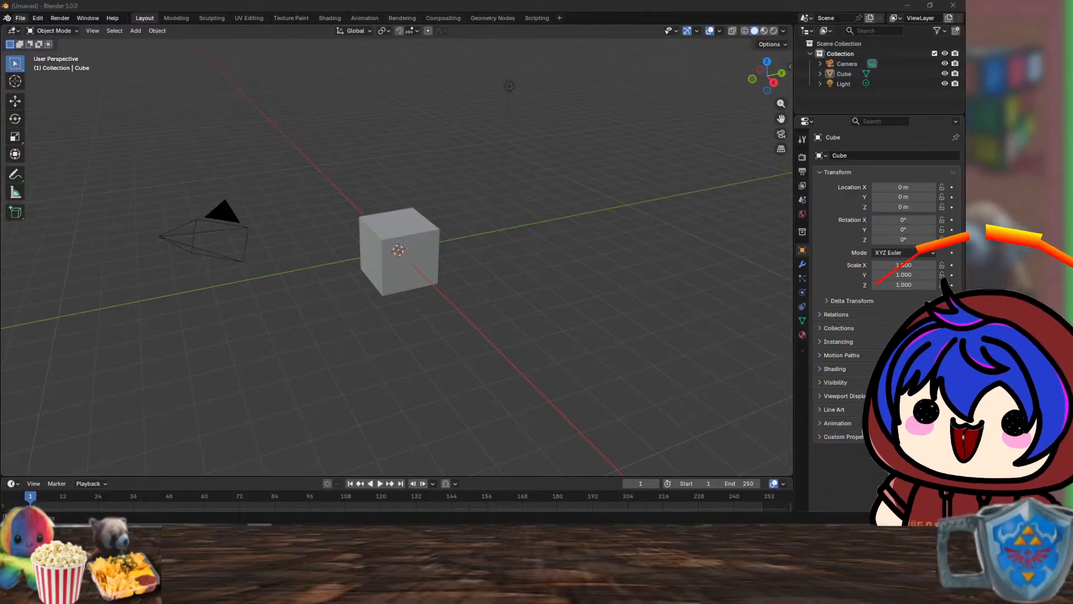
- Open the recent project file G.O.B. more fixed.blend
click(20, 18)
mouse_move(38, 19)
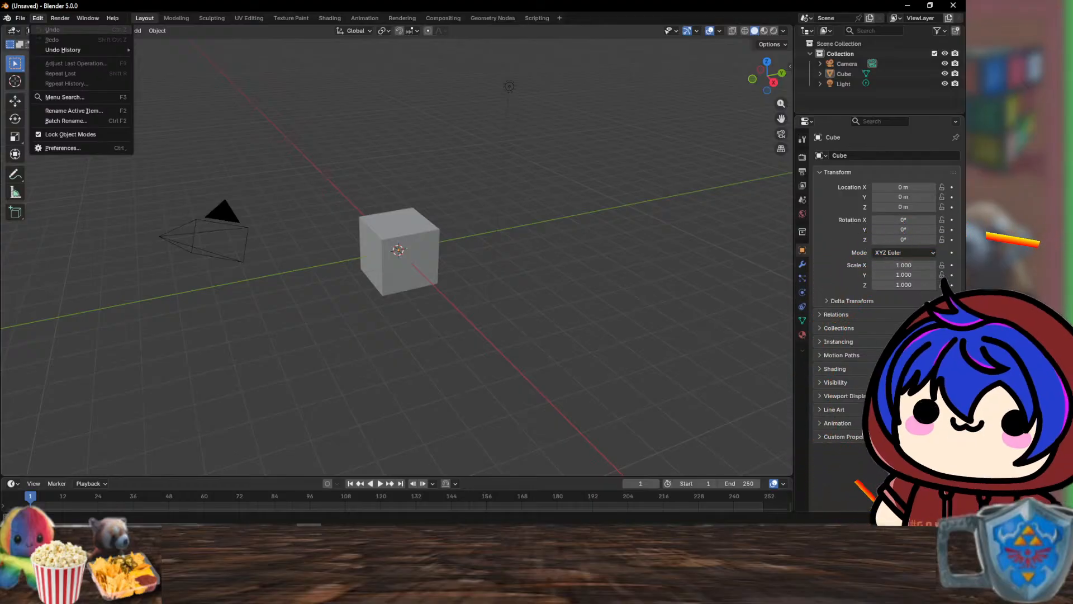
click(20, 17)
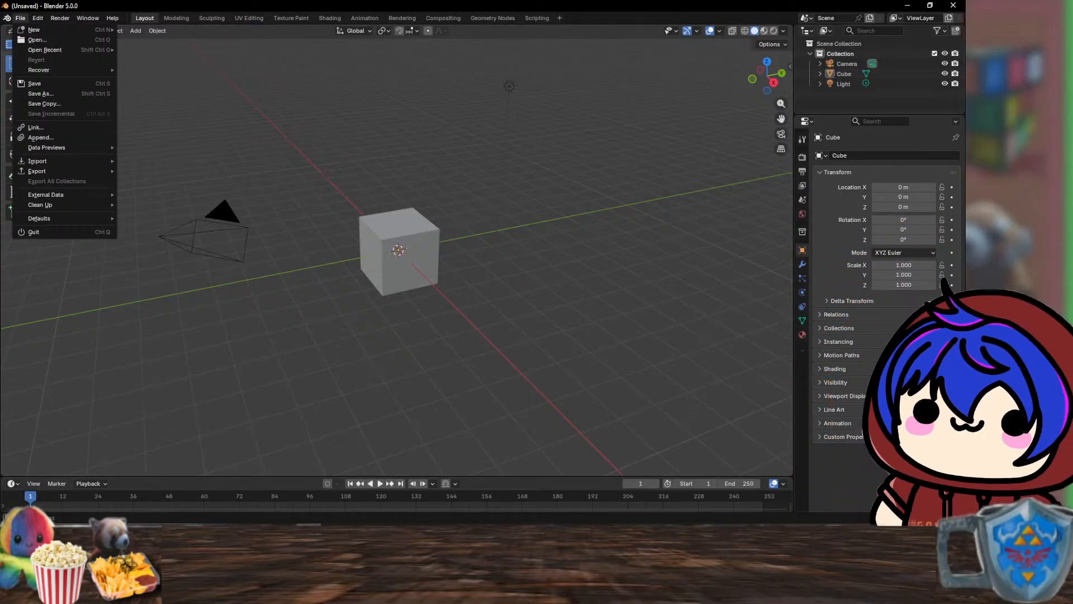
mouse_move(44, 50)
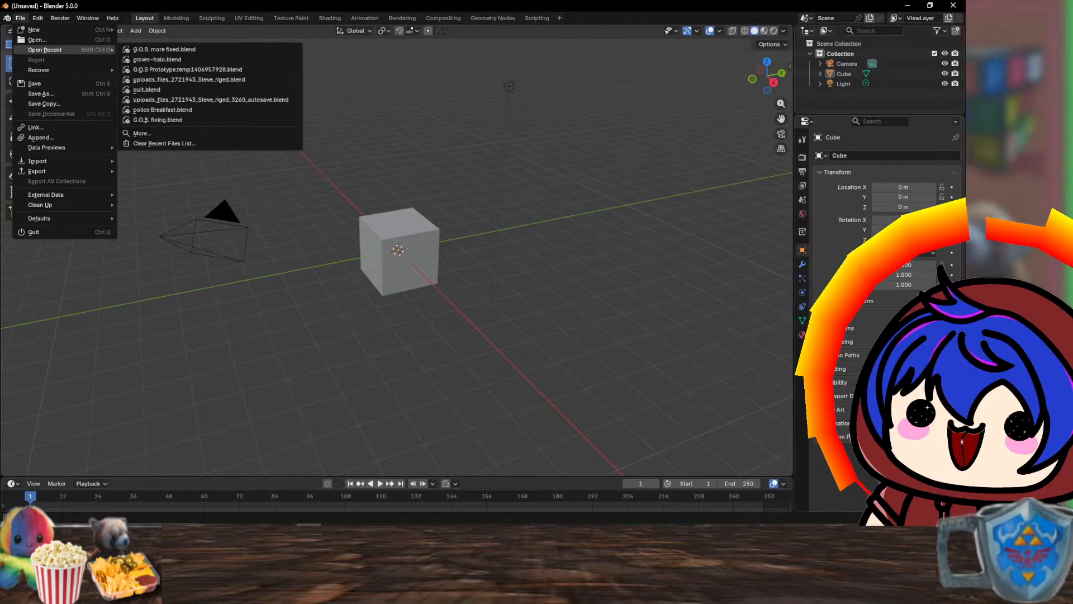
click(164, 49)
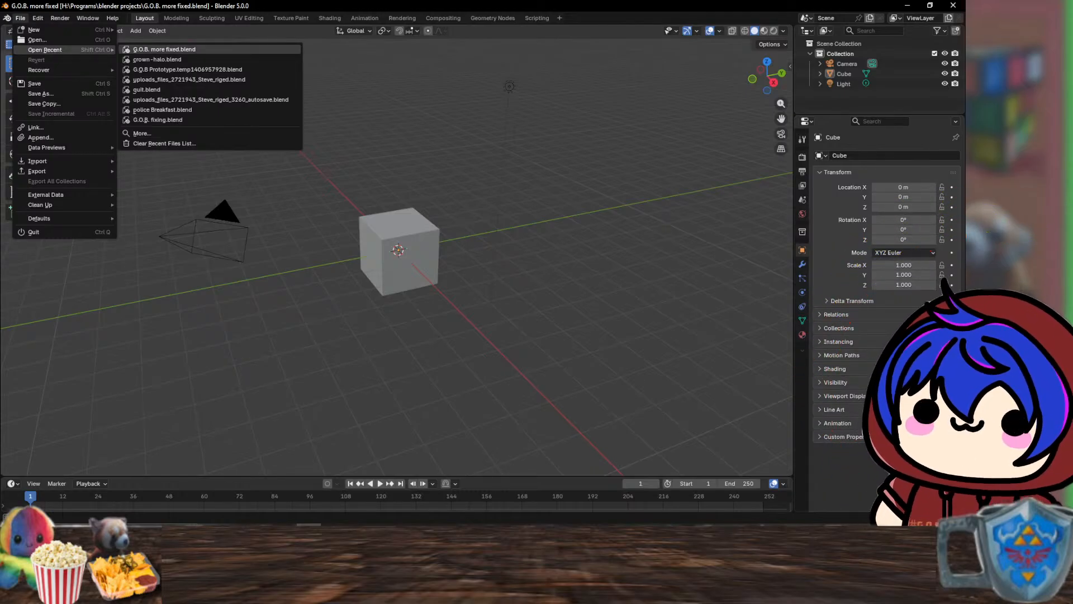
- Select the crown above the character's head and play its animation briefly, stopping at frame 92
click(404, 113)
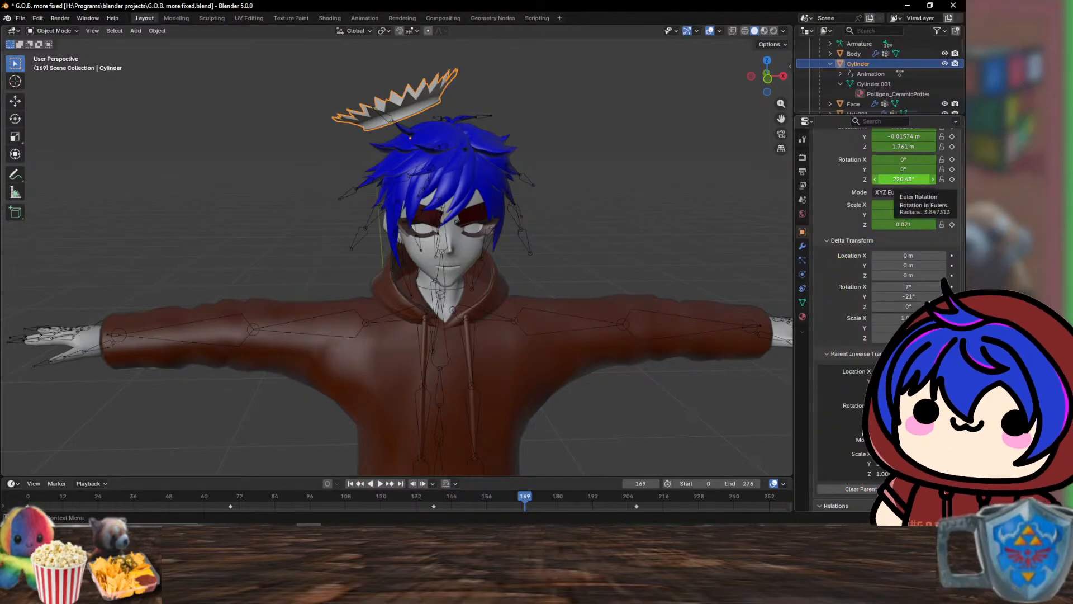
scroll(903, 182, up, 2)
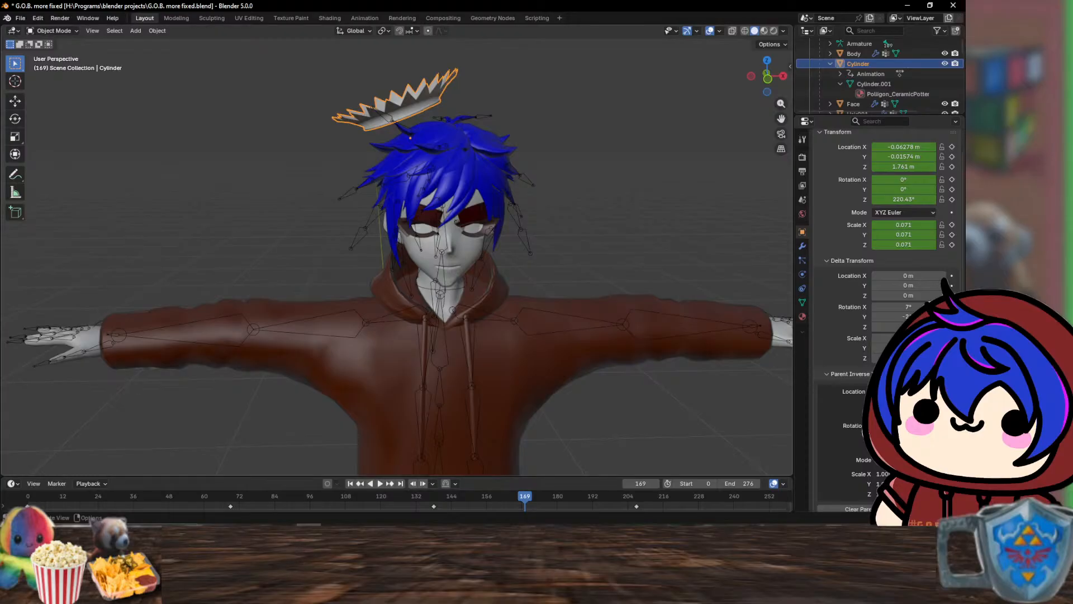
click(380, 483)
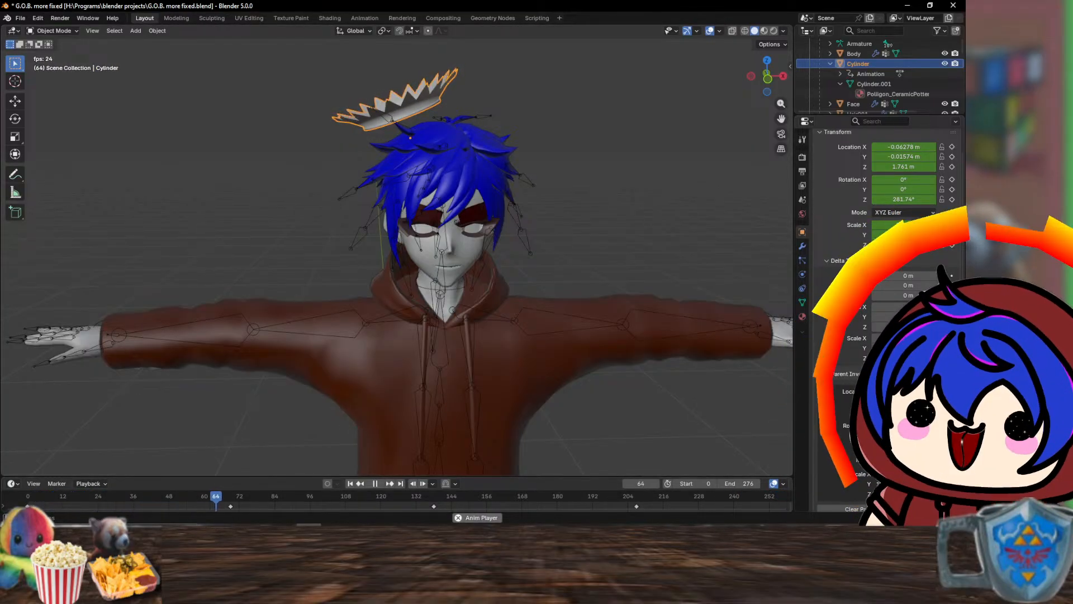
key(space)
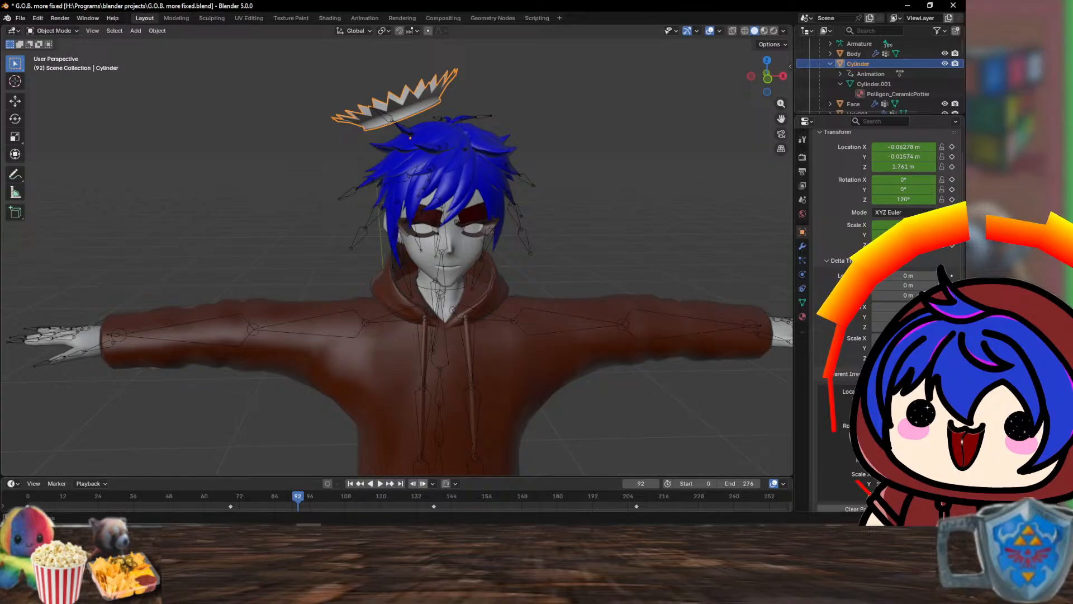
click(432, 483)
click(439, 451)
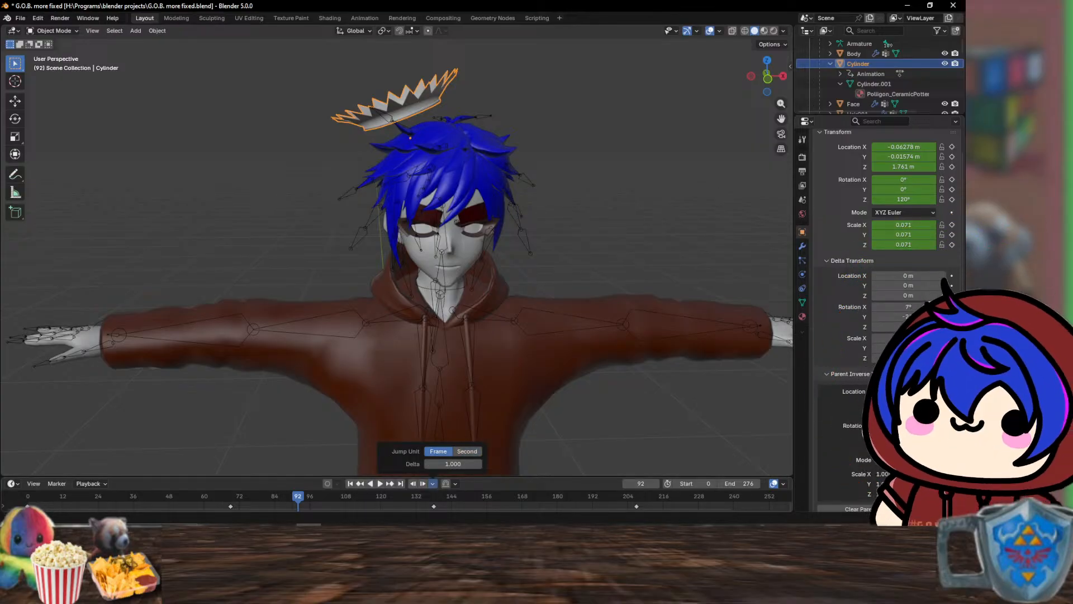
click(456, 484)
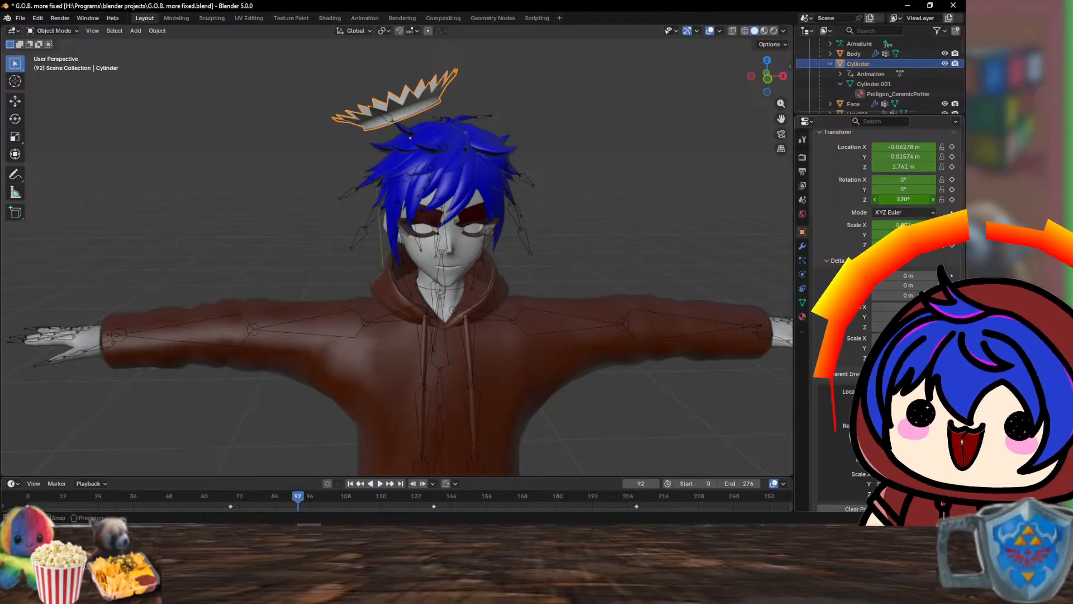
click(903, 199)
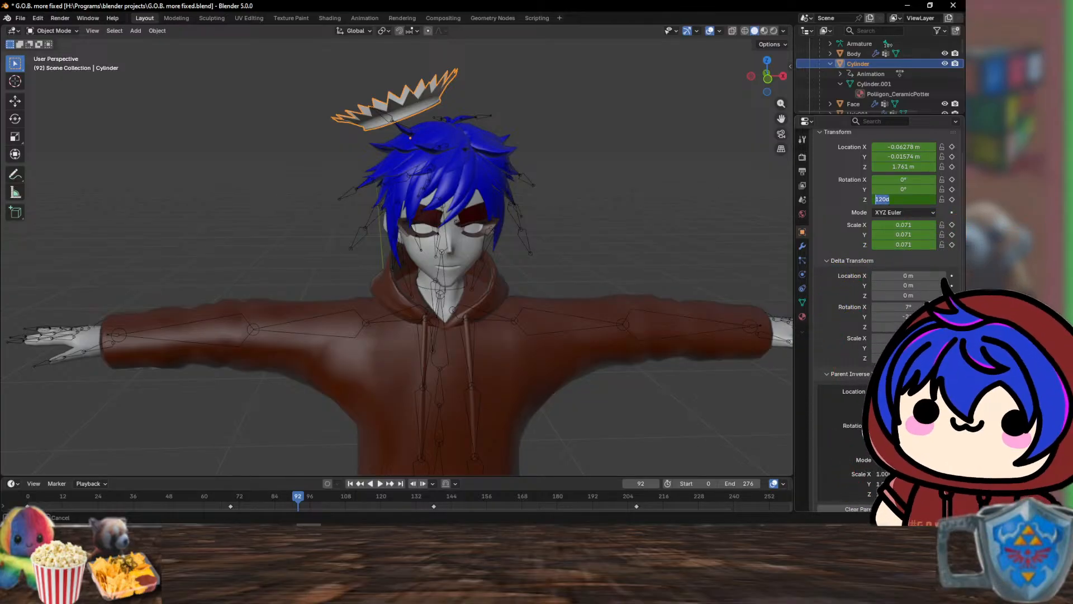
key(Return)
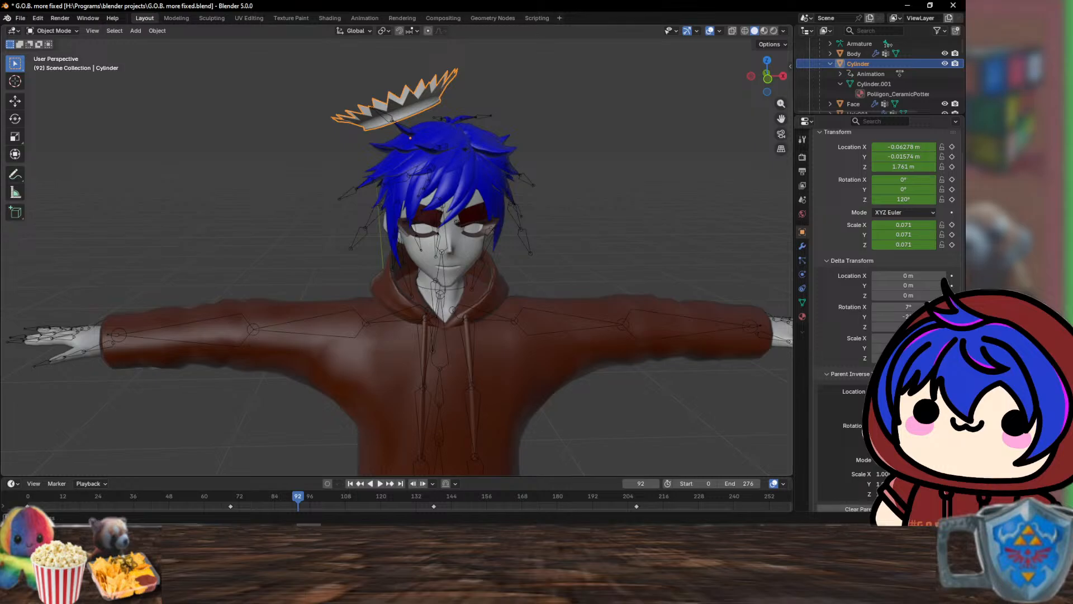
key(ctrl+Page_Down)
key(ctrl+Page_Up)
- Enter the driver expression #Frame/ 10 for the crown's Z rotation and permanently allow script execution
click(904, 199)
text(#)
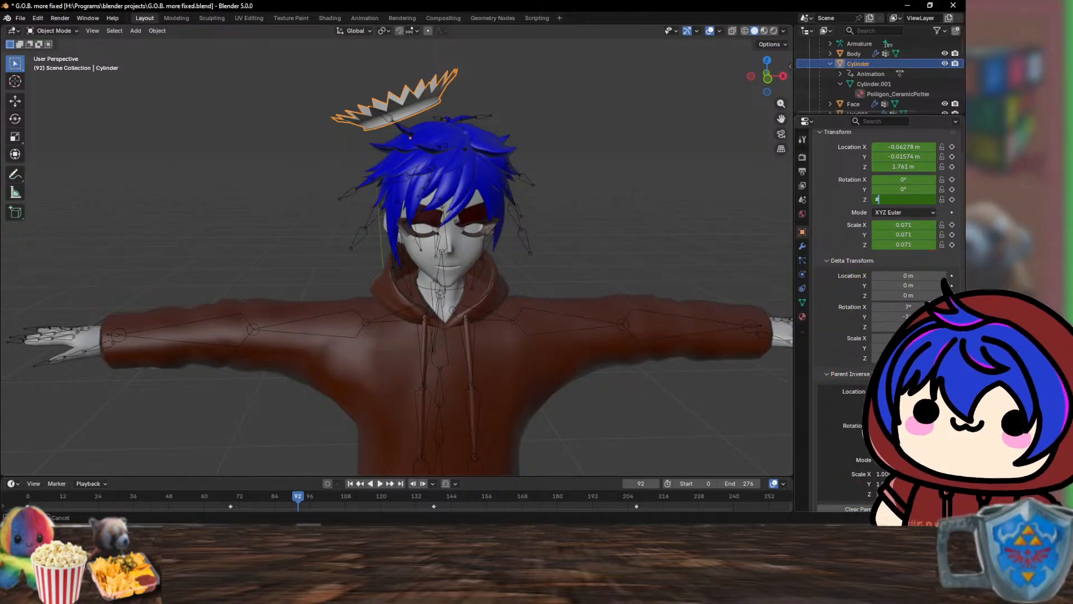
text(Fram/ 10)
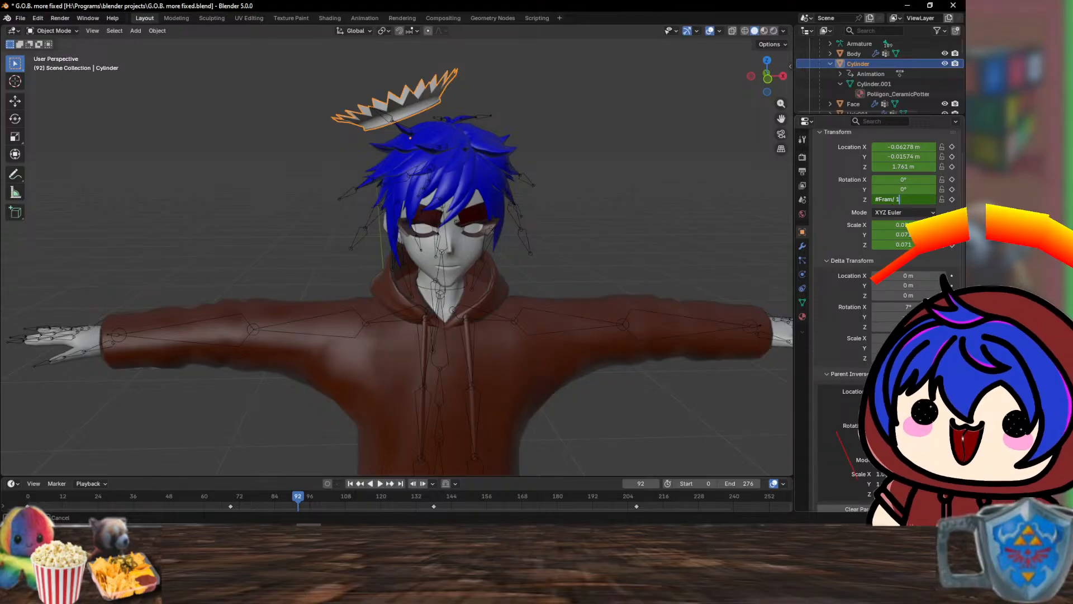
key(Left)
key(Left)
key(Left)
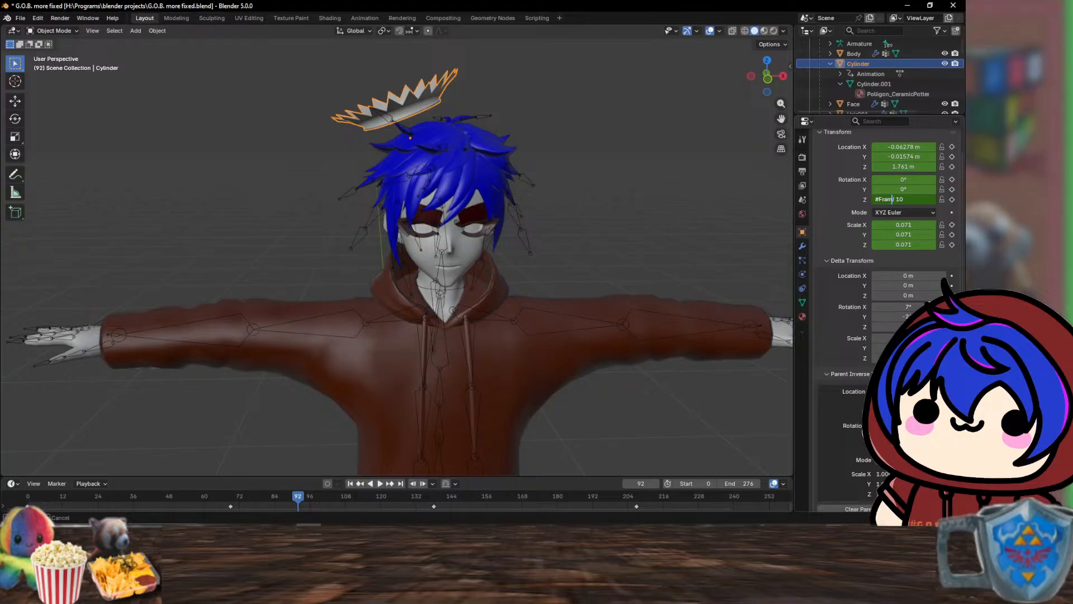
key(Return)
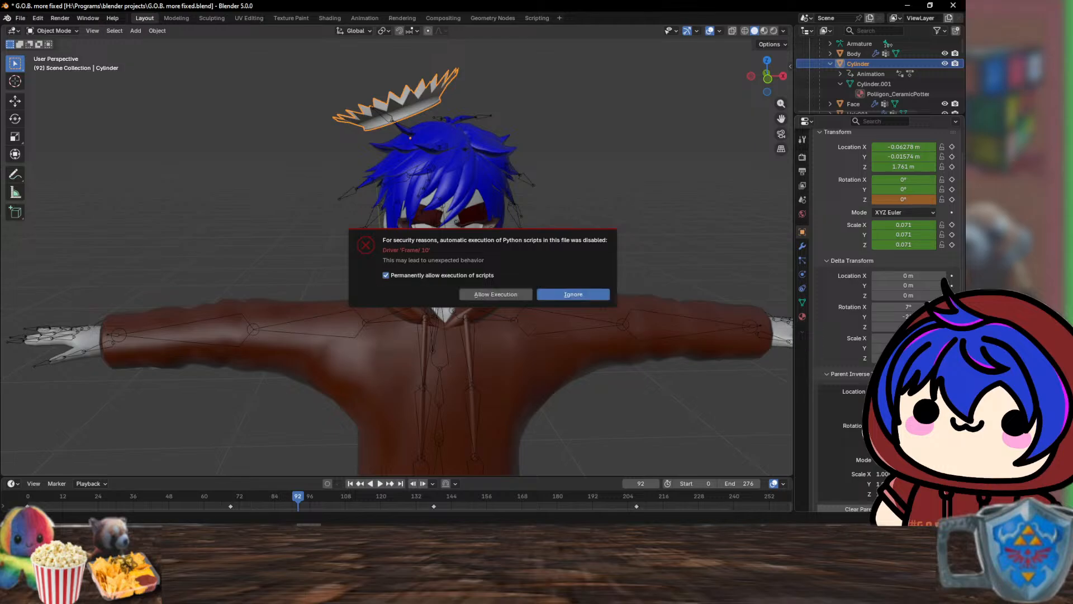
click(496, 299)
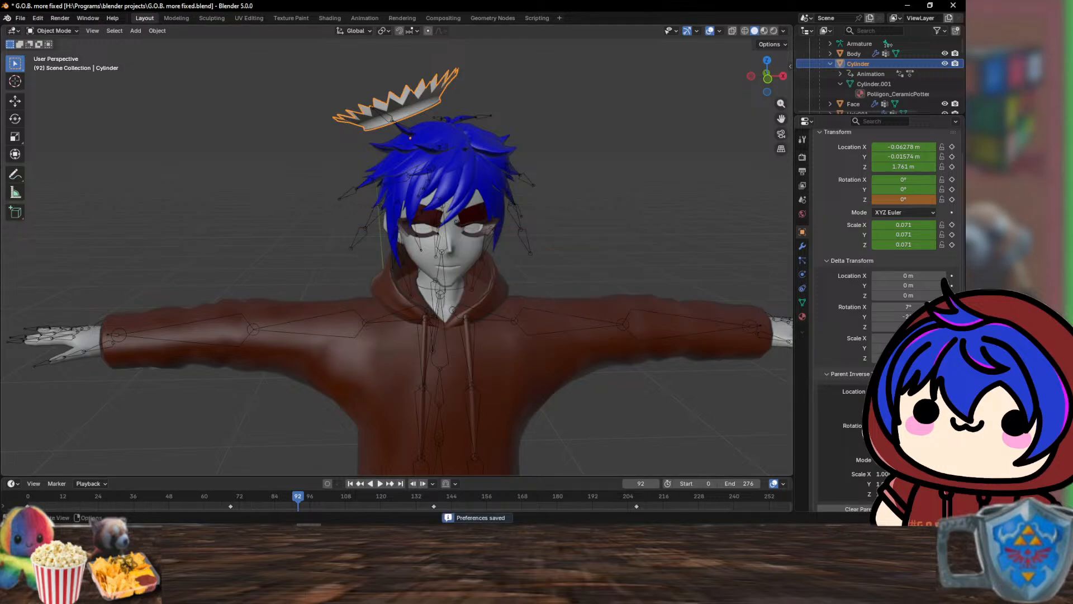
- Try re-entering the crown's Z rotation driver expression as #Frame / 10
click(903, 199)
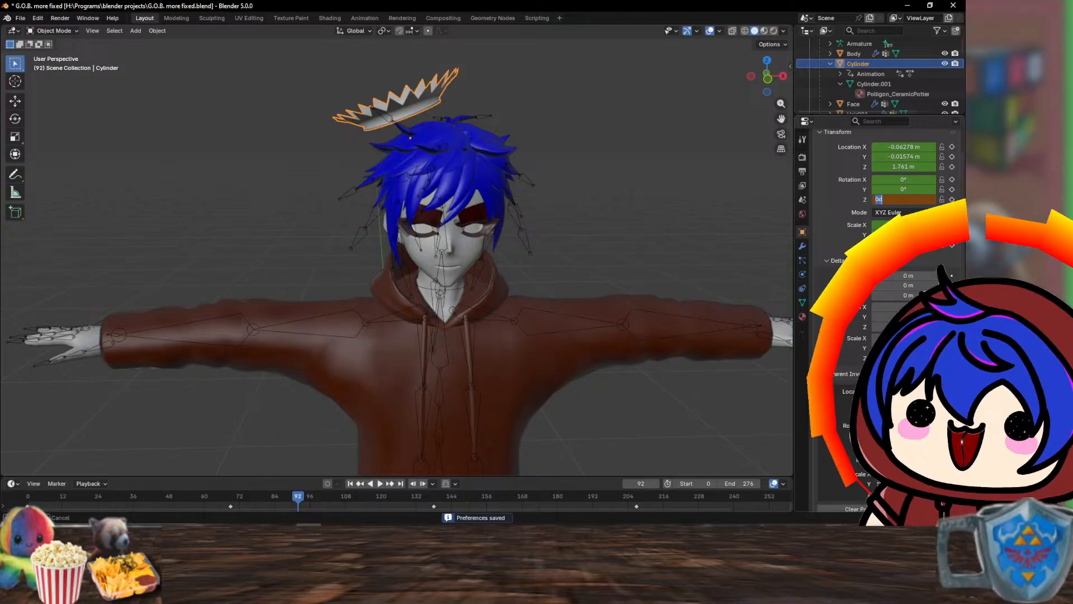
text(#Frame)
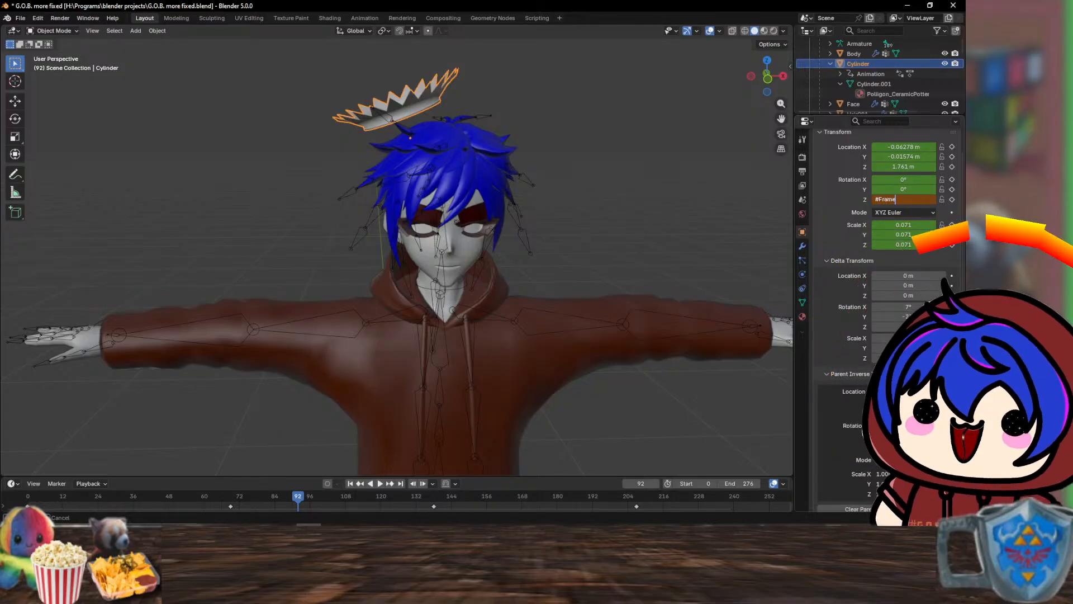
text( /)
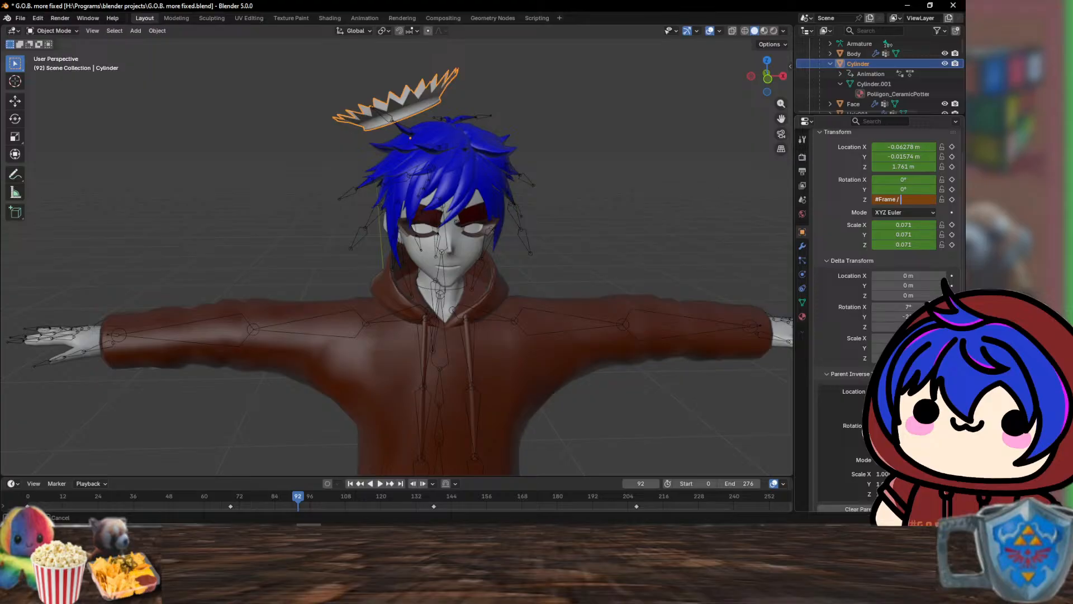
text( 10)
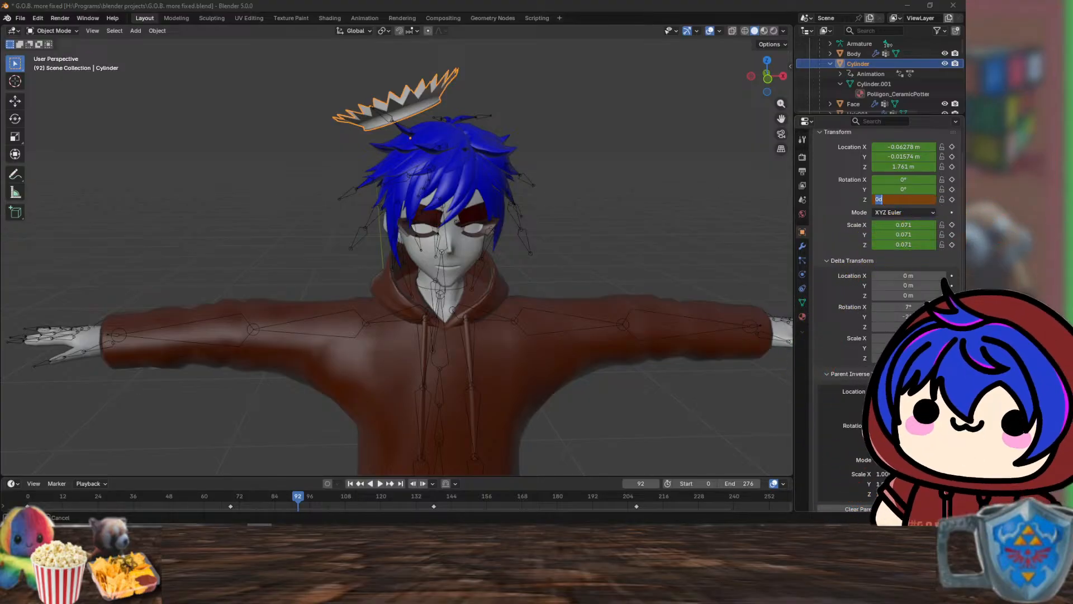
- Set the crown's Z rotation to the lowercase driver expression #frame
click(897, 199)
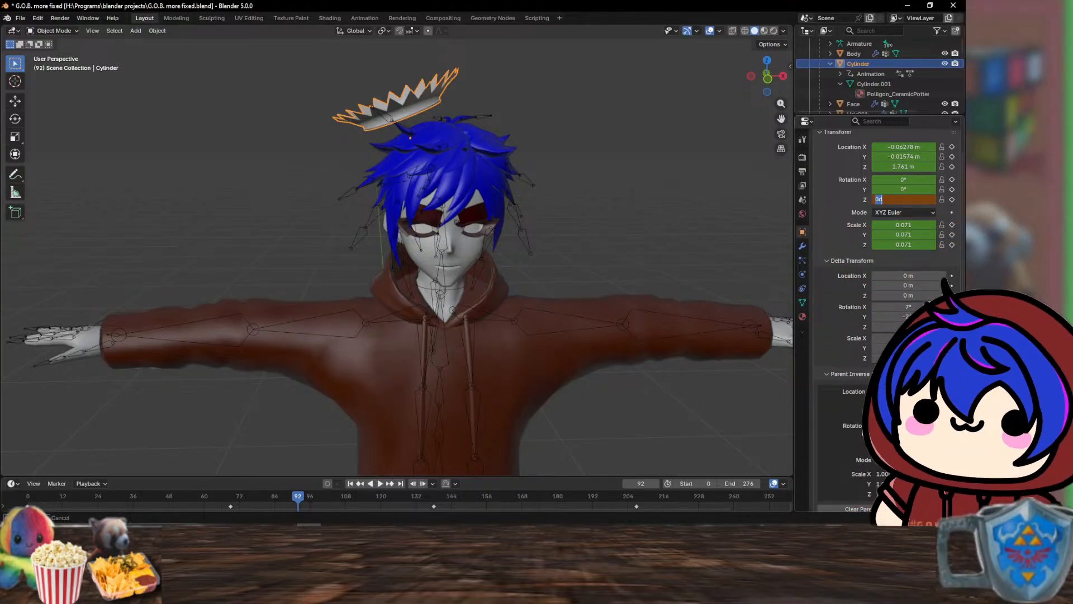
text(#fn)
text(am)
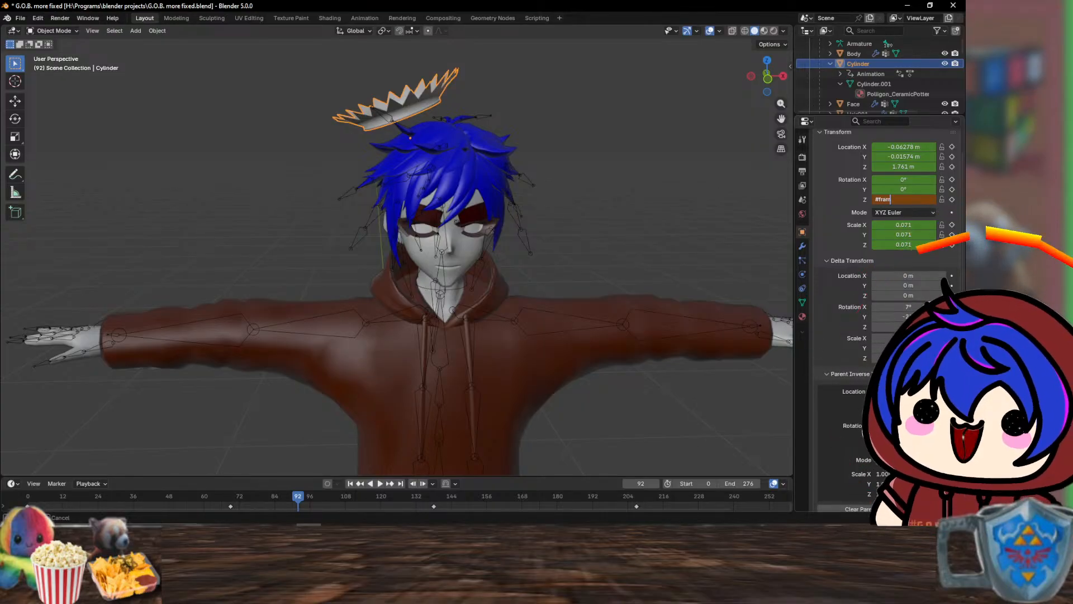
text(e)
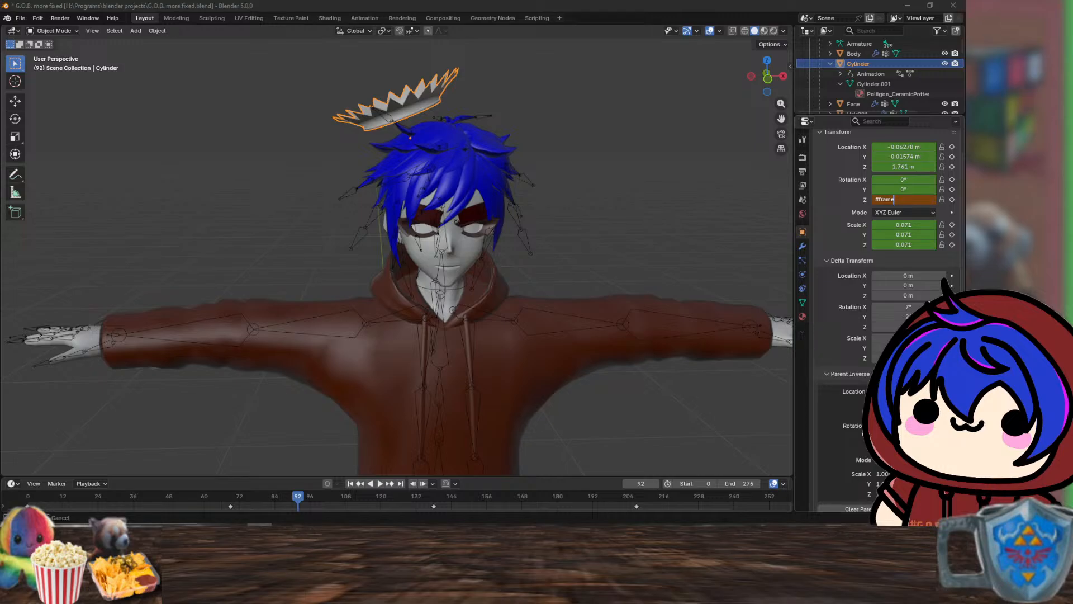
key(Return)
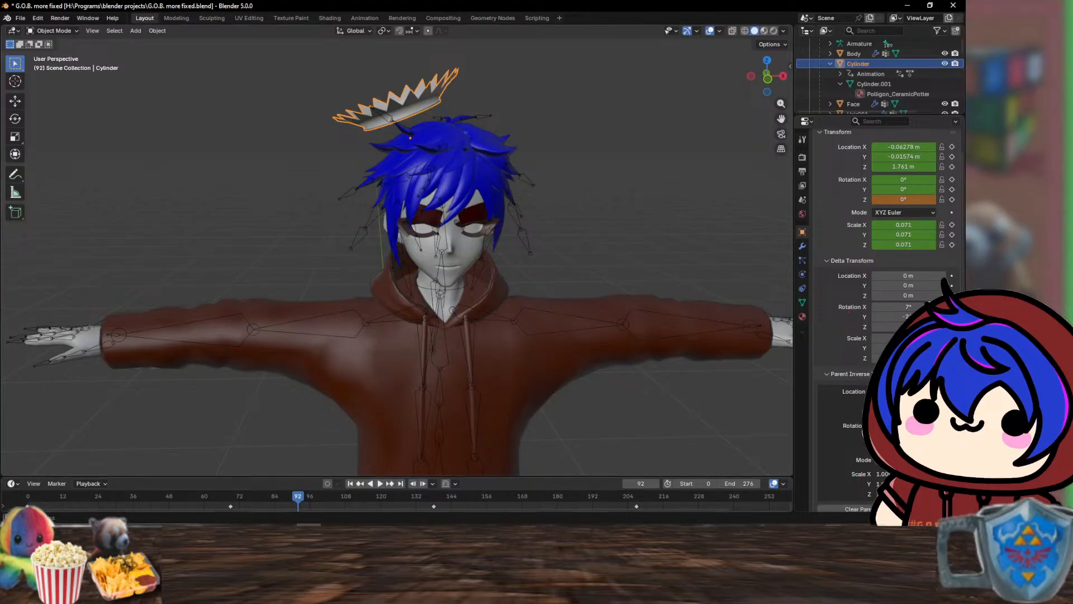
- Play the animation briefly to check how the crown rotates with the new expression
click(370, 484)
click(376, 483)
key(space)
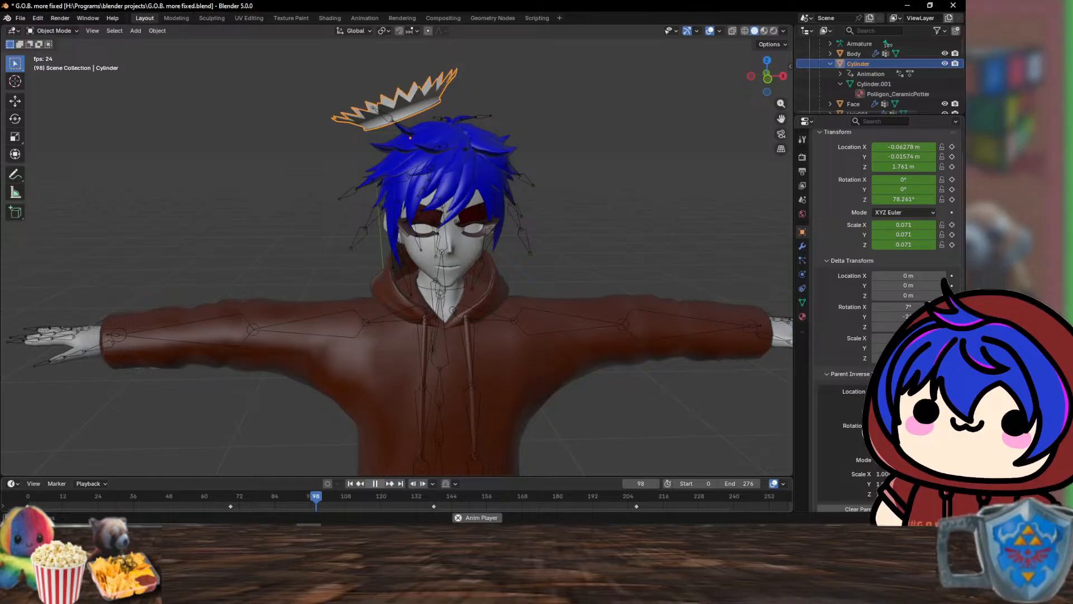
key(space)
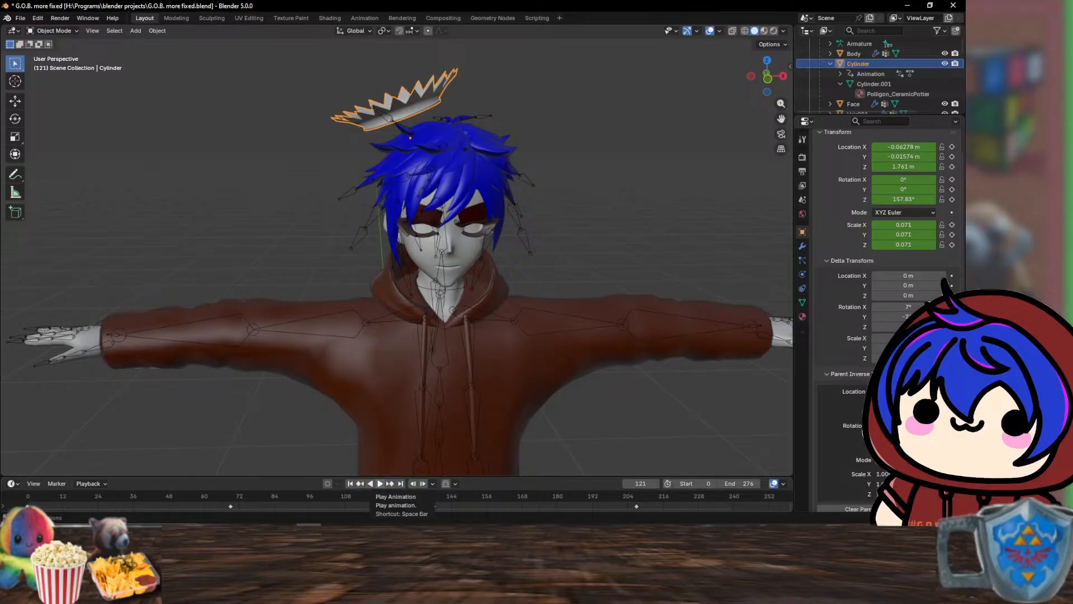
- Reselect the crown after picking the body and enlarge the timeline area to show its keyframe rows
click(361, 304)
click(320, 211)
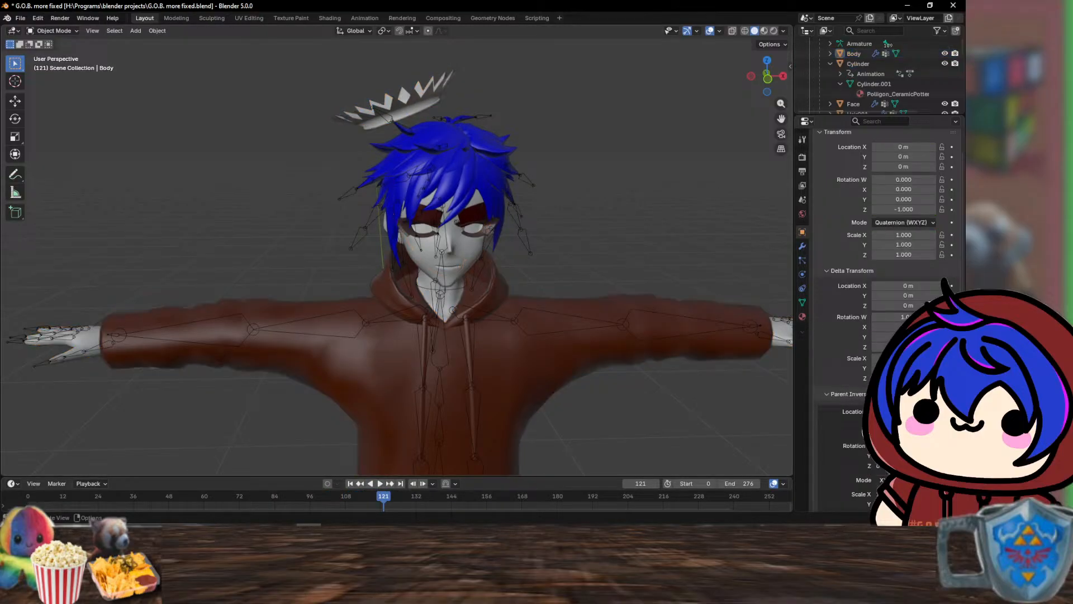
click(391, 115)
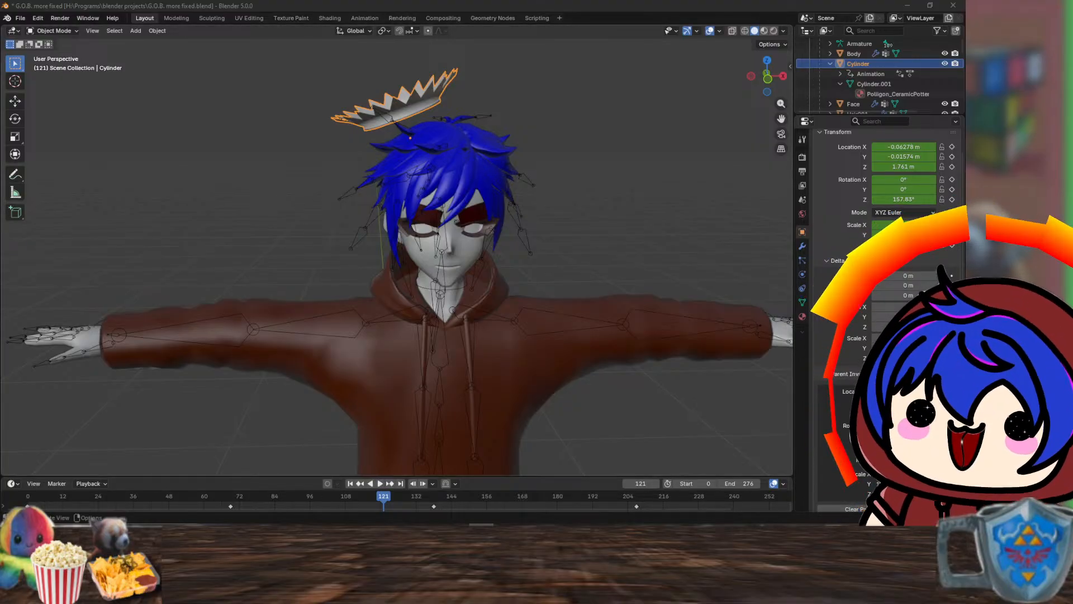
scroll(397, 251, down, 3)
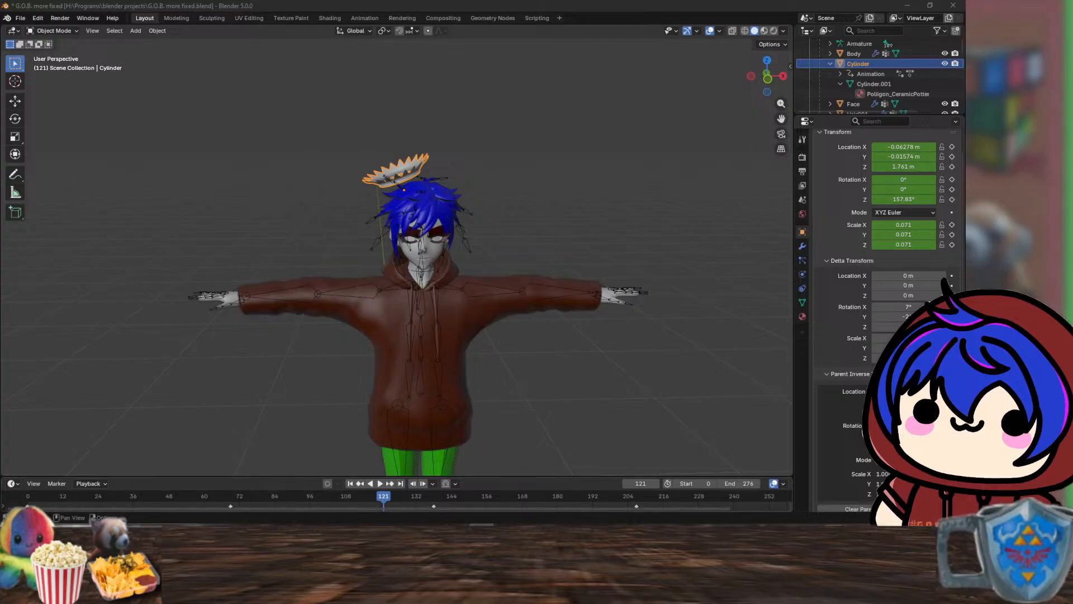
drag(391, 475, 391, 417)
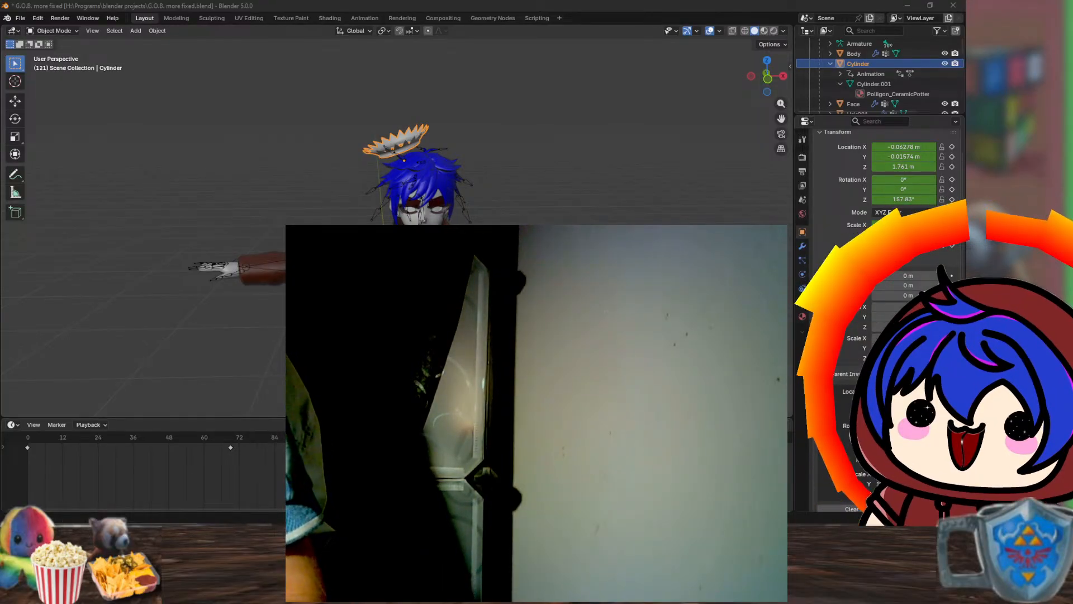
drag(0, 206, 0, 213)
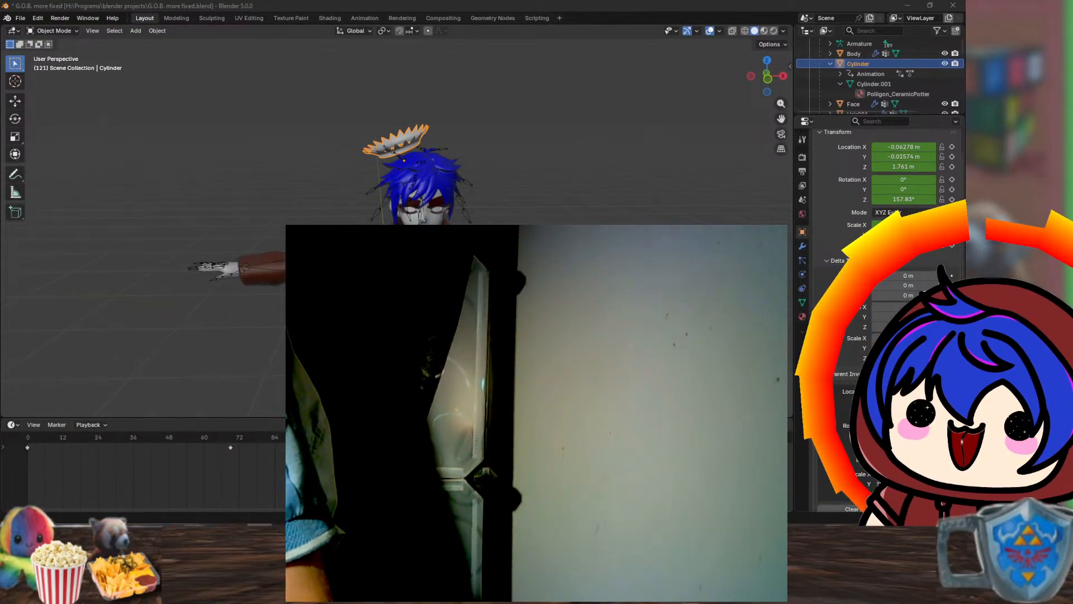
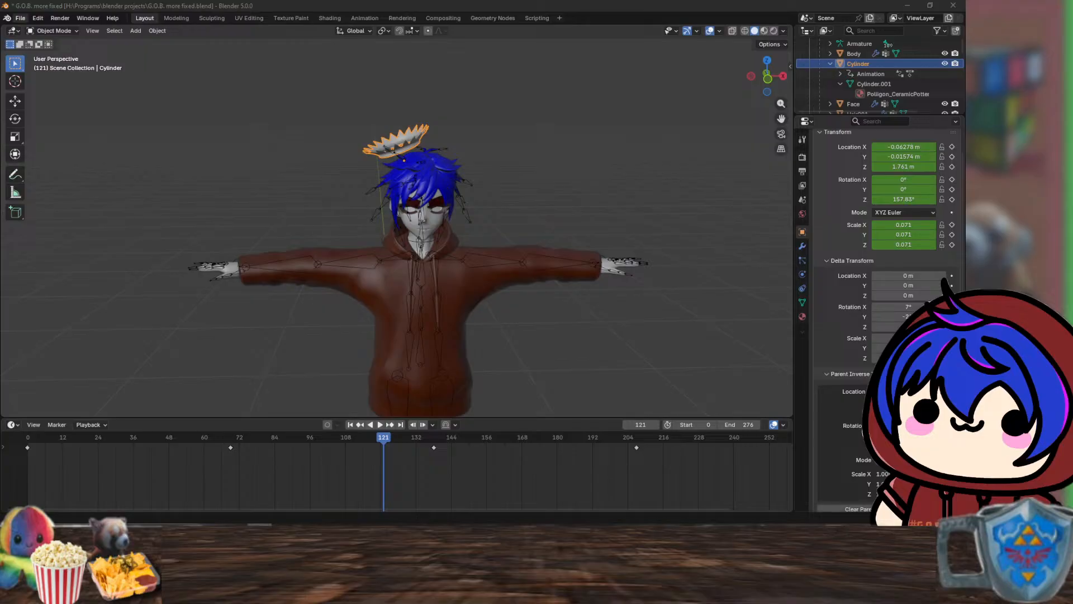
- Play the animation from frame 121 and watch the crown's motion against its keyframes
click(20, 18)
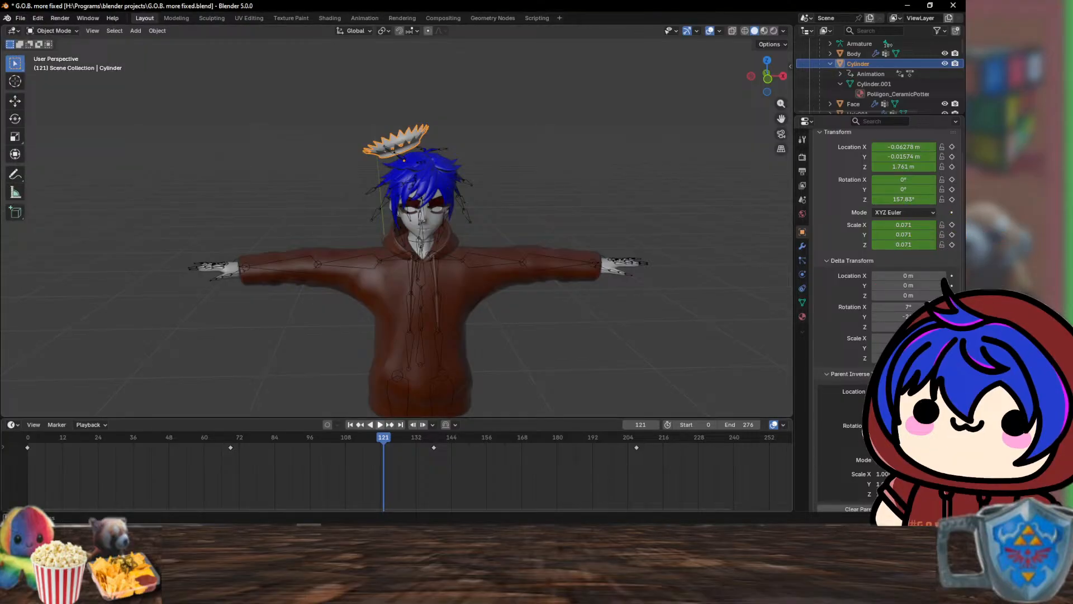
click(380, 424)
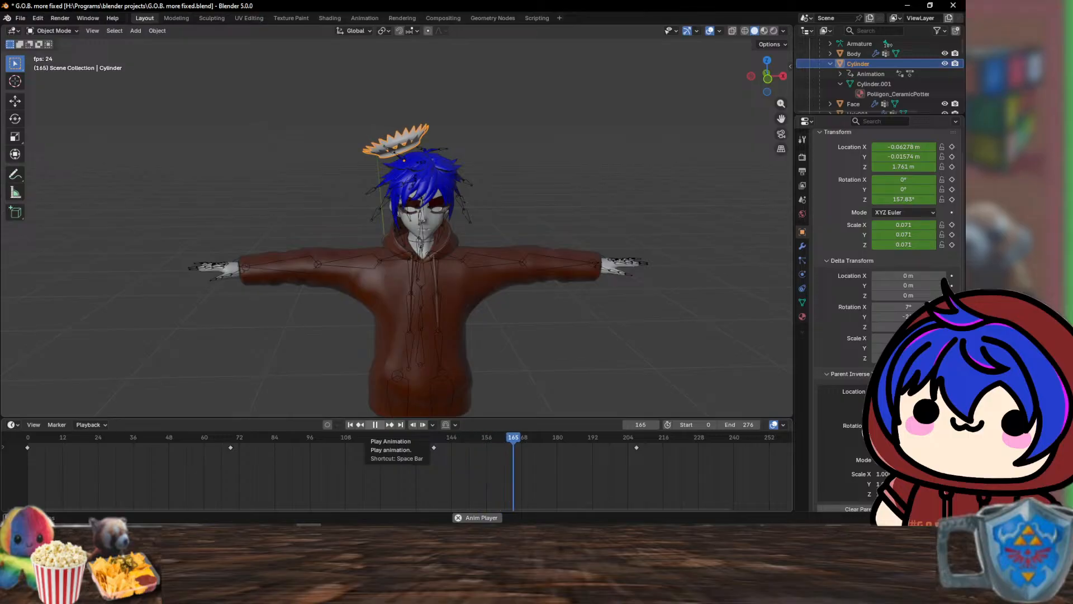
click(375, 424)
click(20, 18)
click(21, 18)
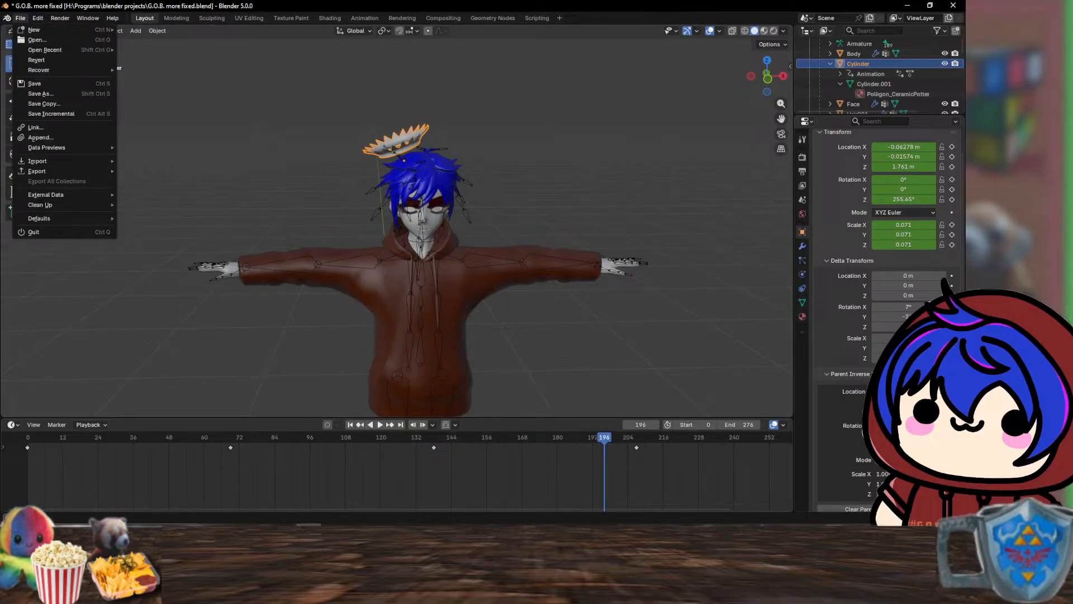
mouse_move(51, 171)
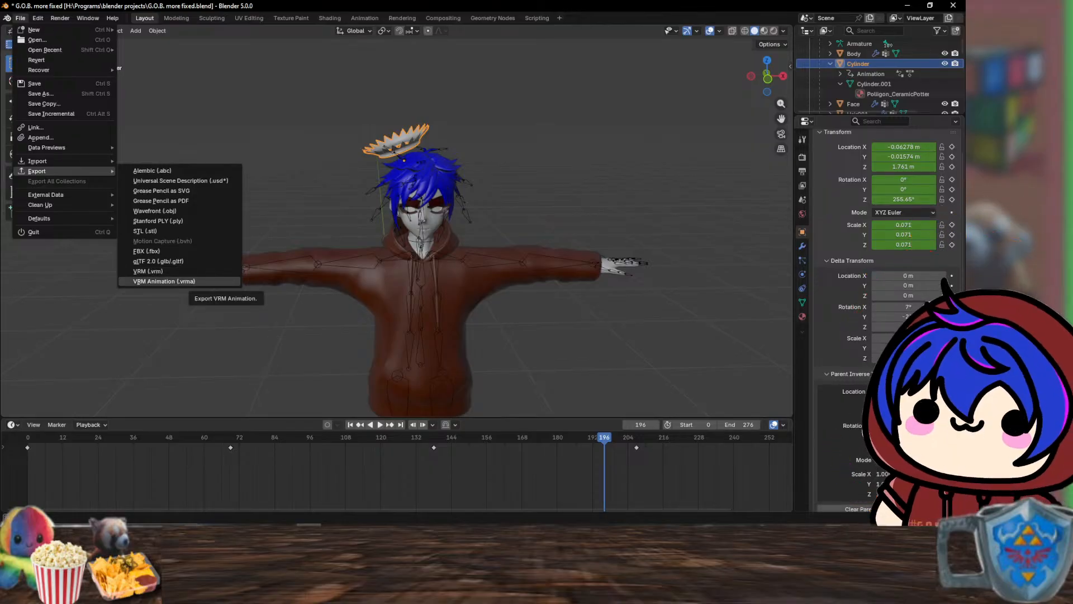
click(163, 281)
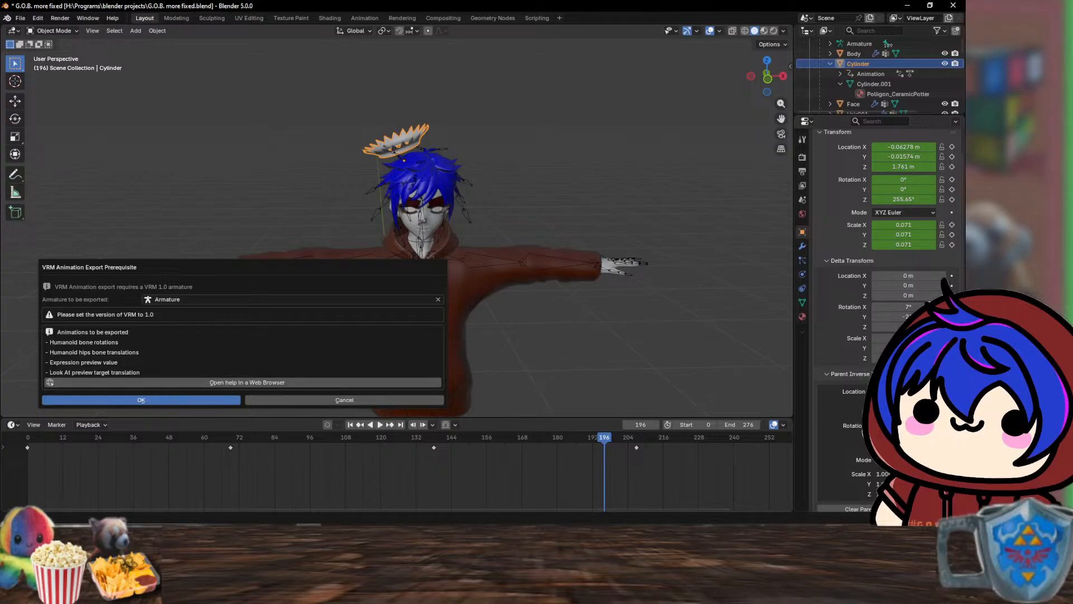
click(344, 401)
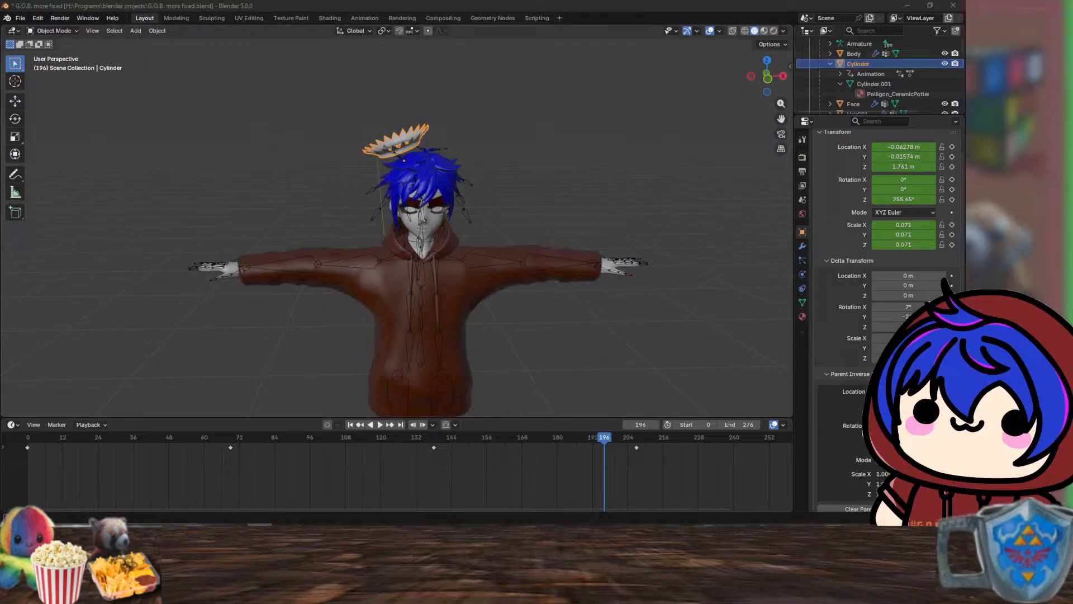
- Export the avatar with its crown as a VRM model, overwriting G.O.B. more fixedwithcrown.vrm in the blender projects folder
click(20, 18)
mouse_move(37, 171)
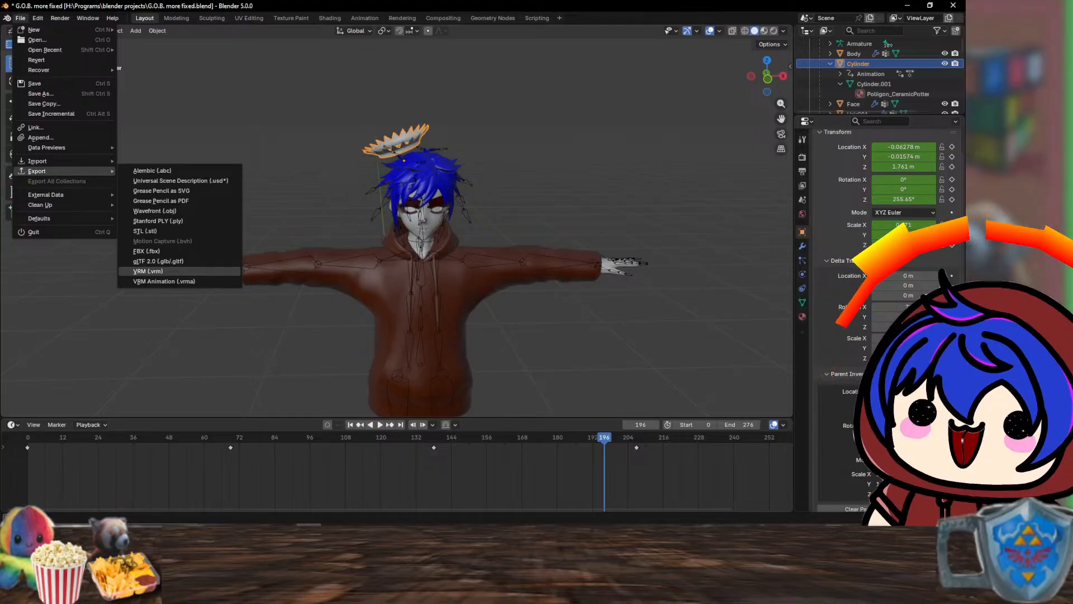
click(147, 271)
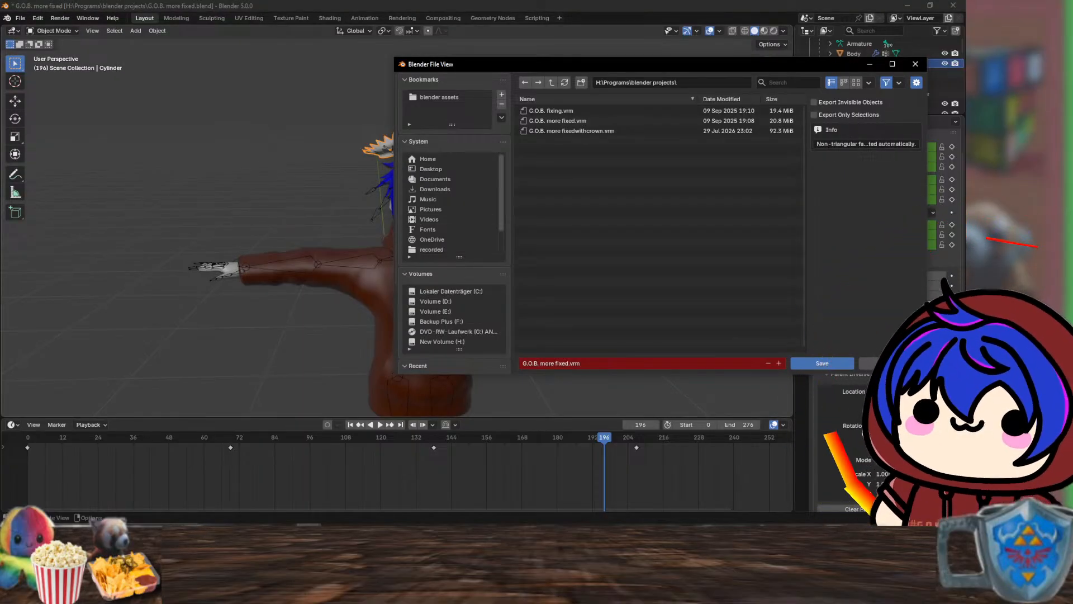
drag(643, 68, 506, 69)
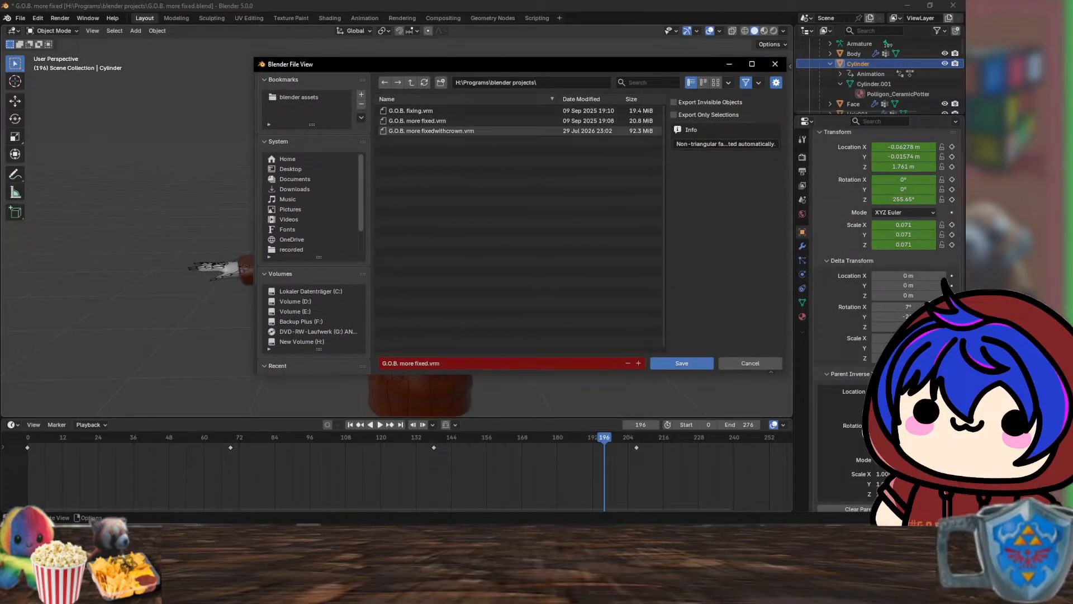
click(394, 130)
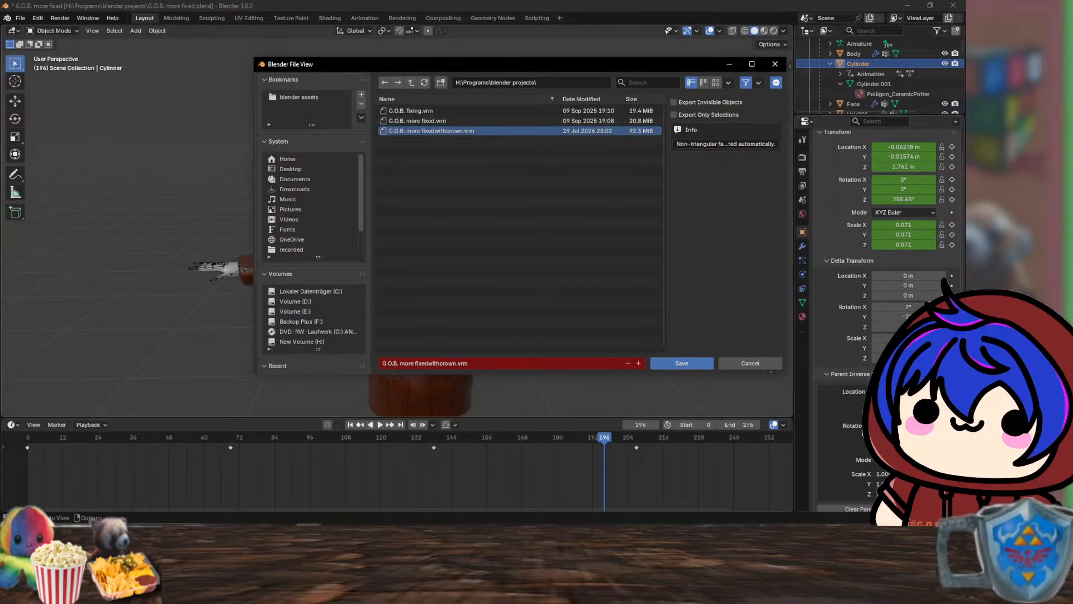
click(668, 363)
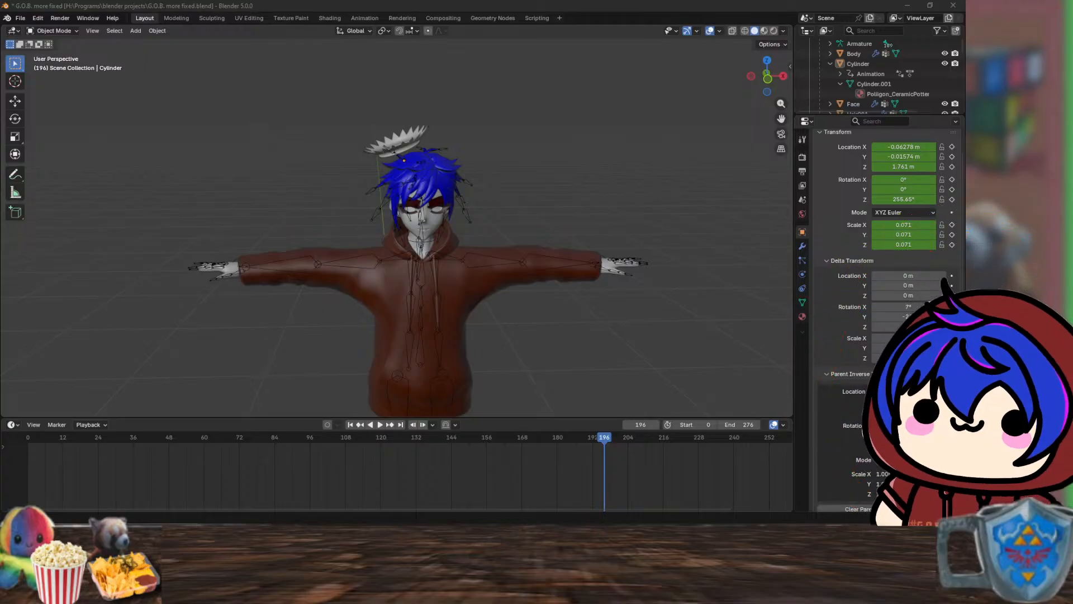
key(super+e)
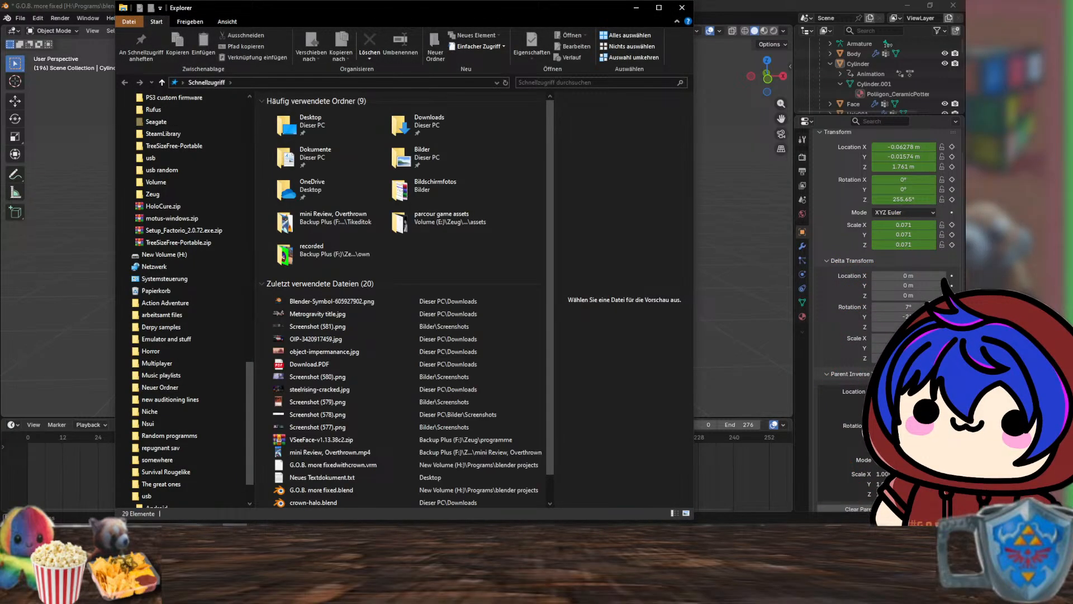
click(659, 7)
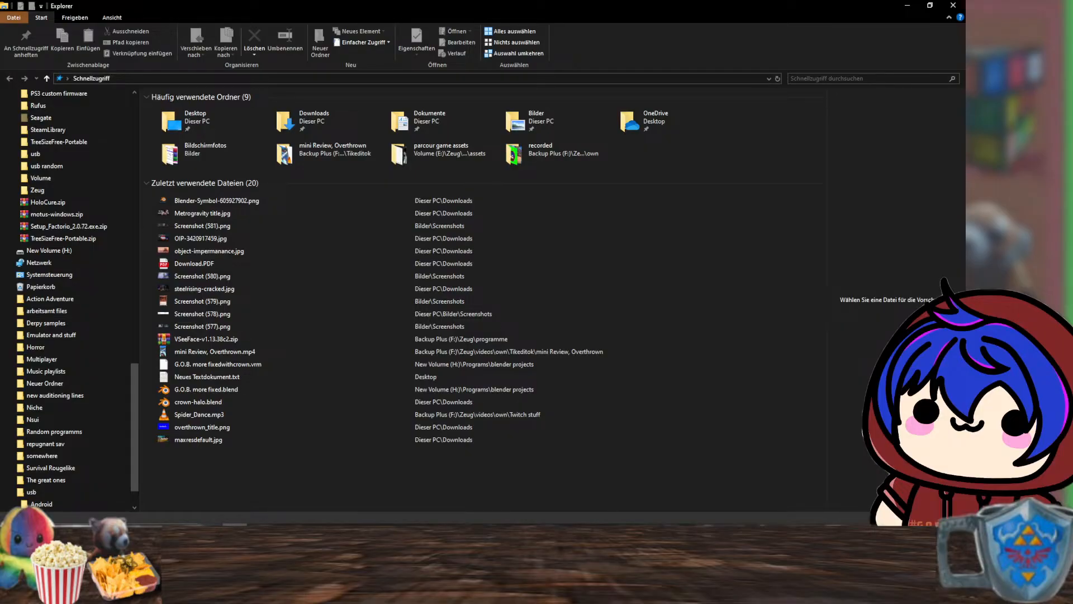
click(907, 5)
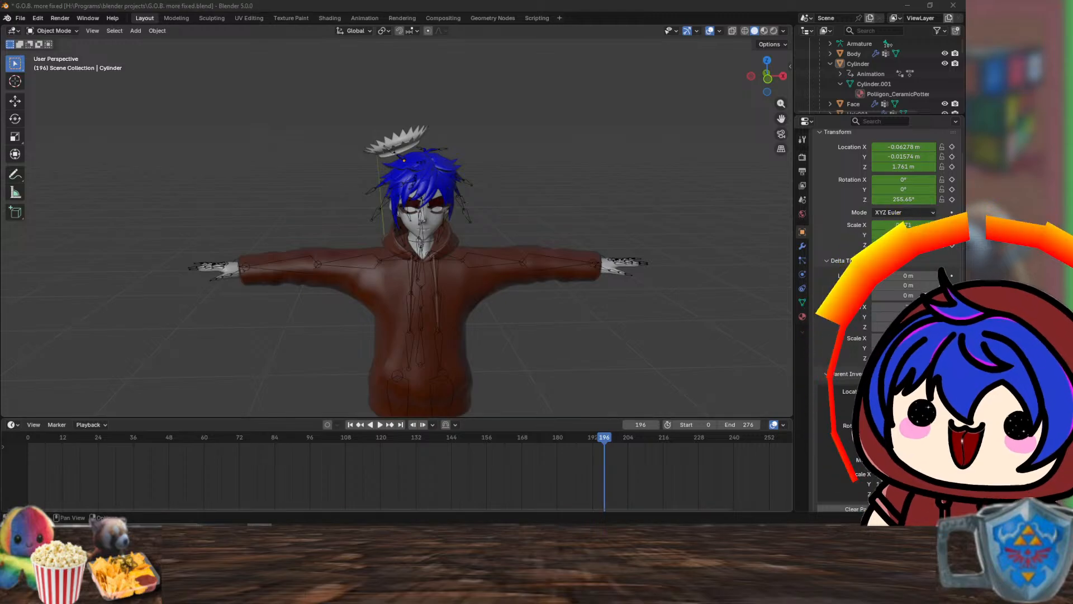
- Switch to VSeeFace, enlarge its window to check the crown on the avatar, and return to Blender
key(alt+Tab)
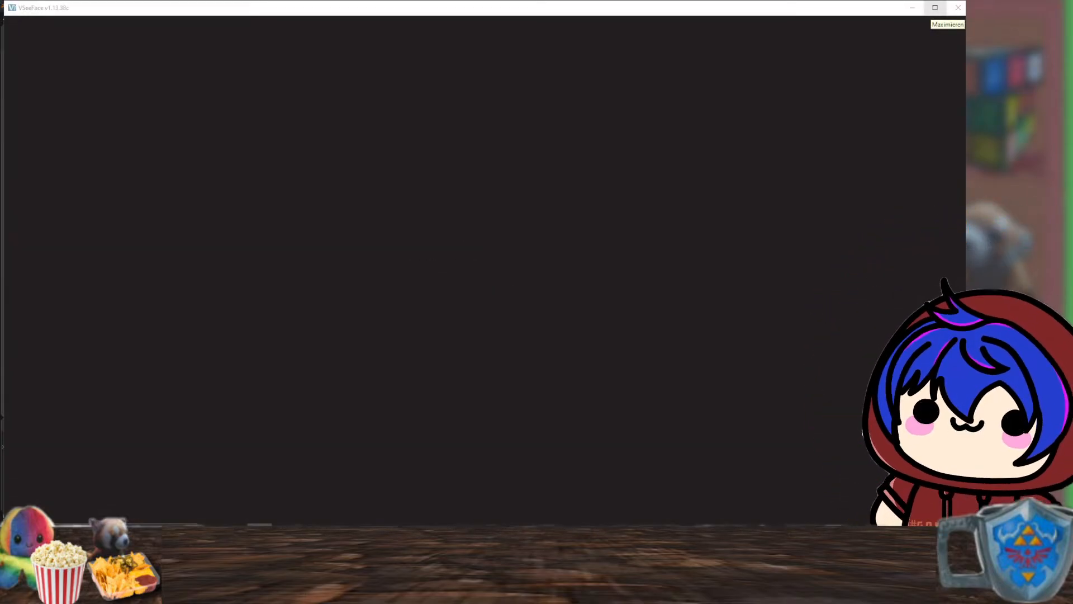
click(935, 7)
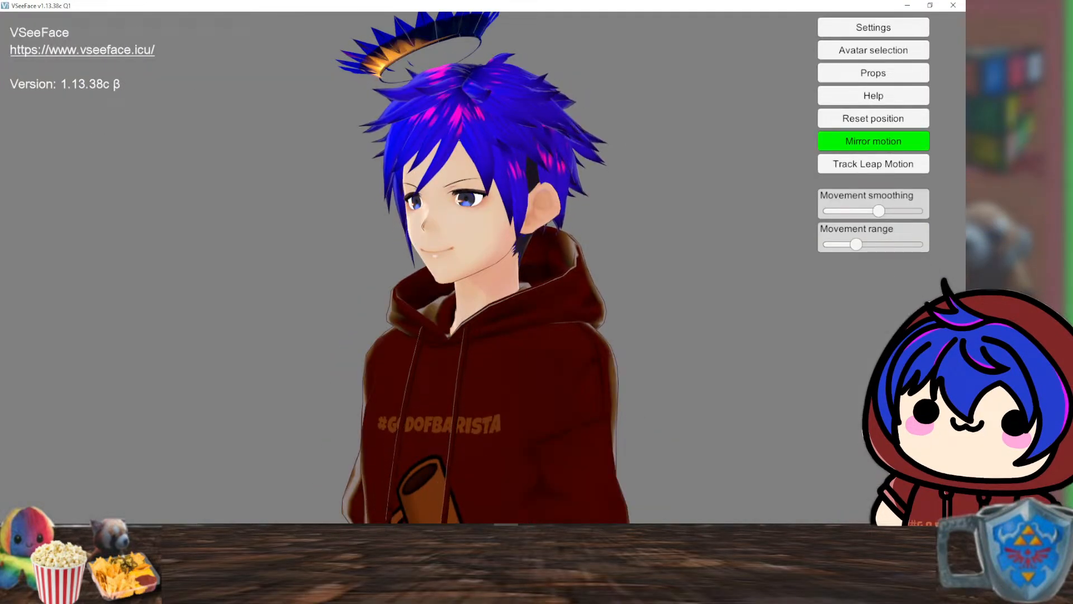
key(alt+Tab)
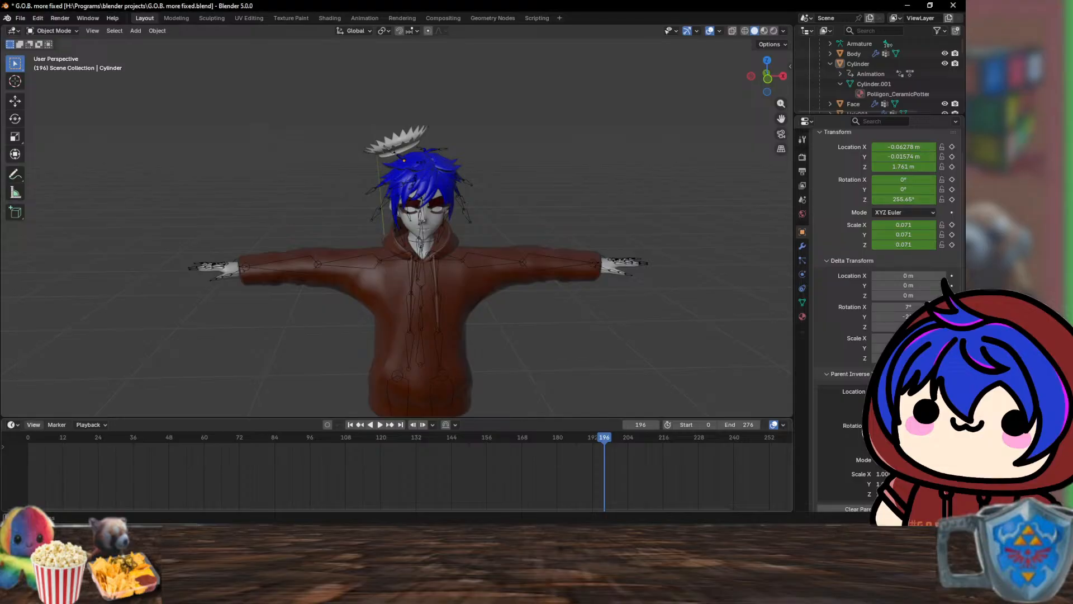
- Examine the operation log in the Scripting workspace and the crown's Geometry Nodes workspace, and return to the Layout workspace
click(34, 424)
mouse_move(46, 413)
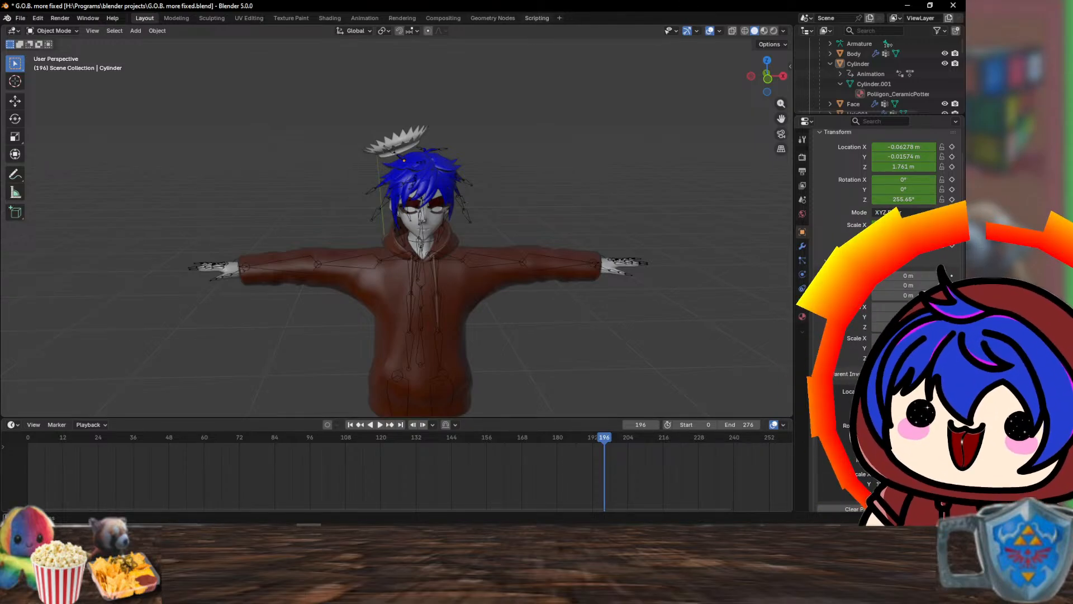
click(537, 18)
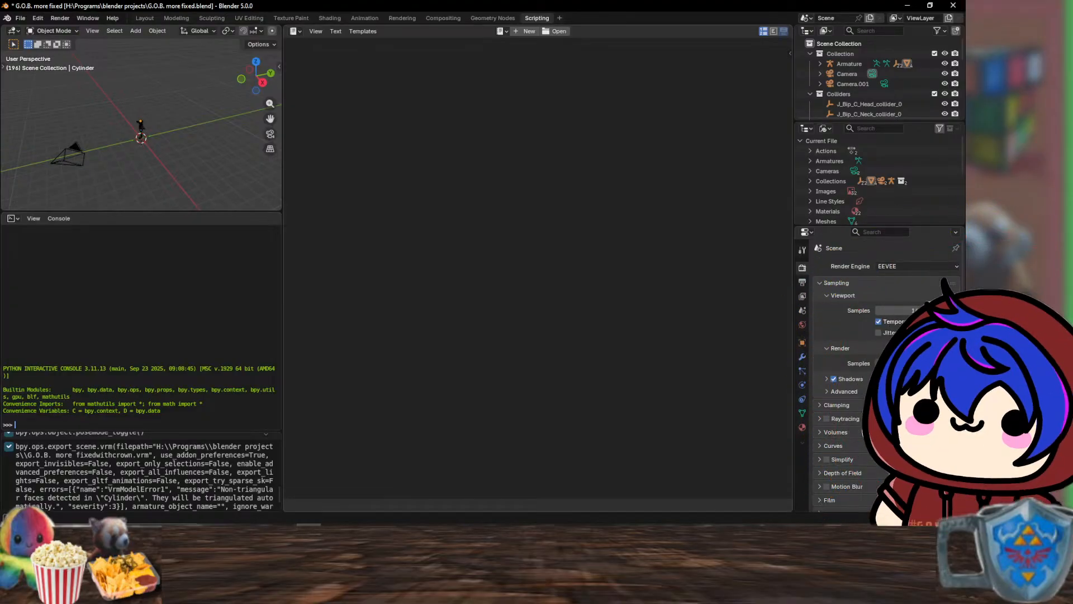
scroll(139, 472, down, 10)
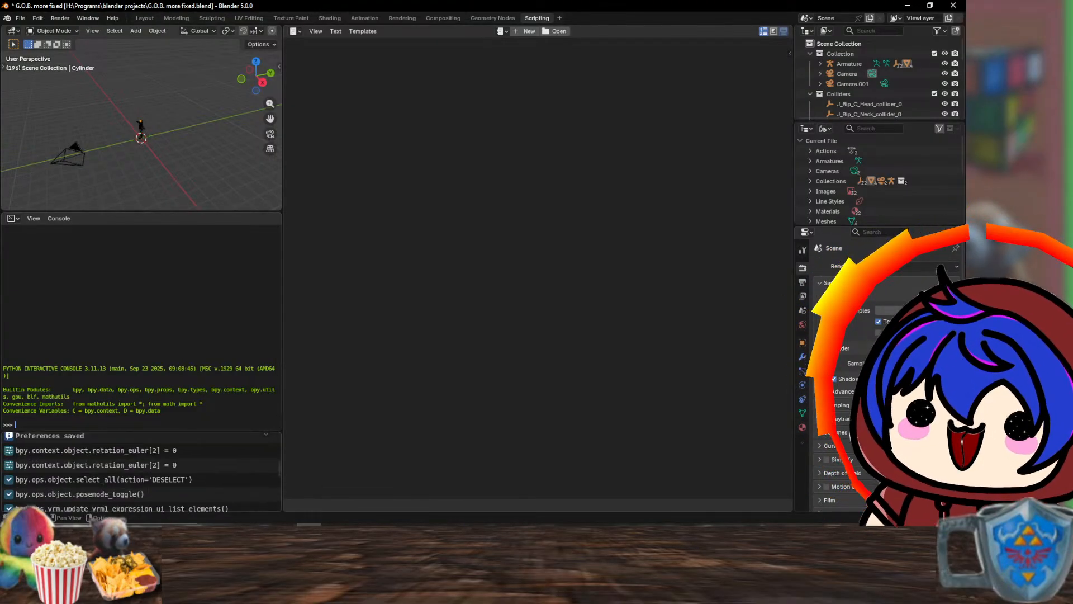
scroll(139, 473, down, 3)
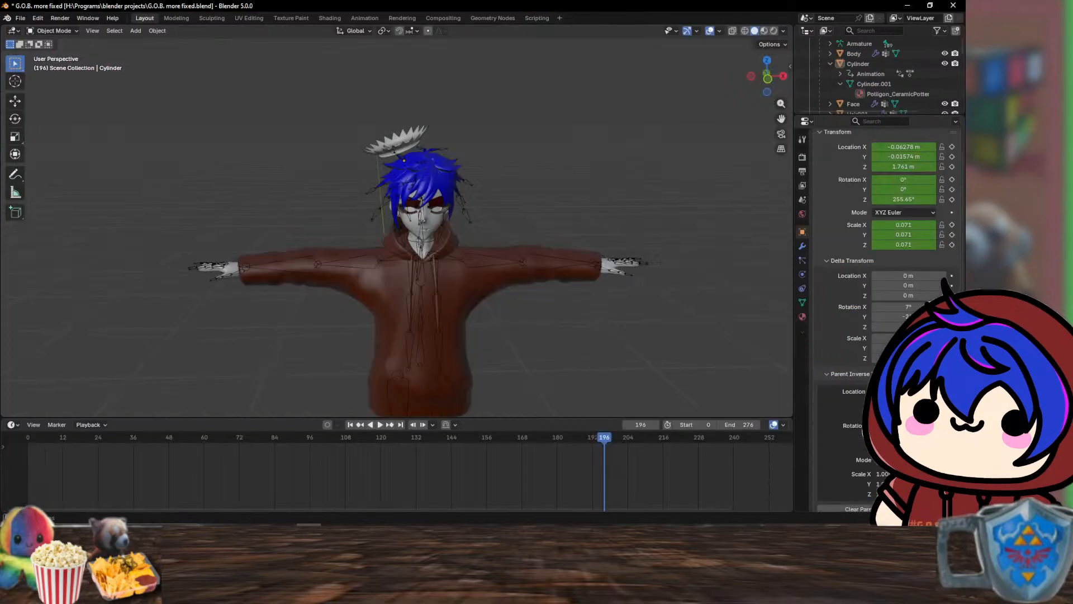
click(145, 18)
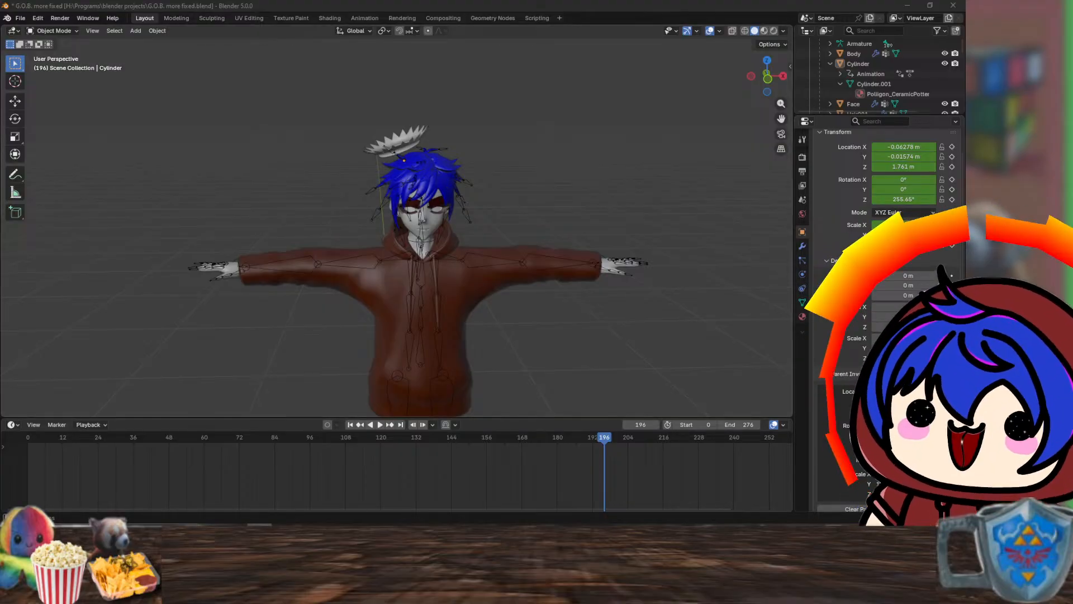
click(493, 18)
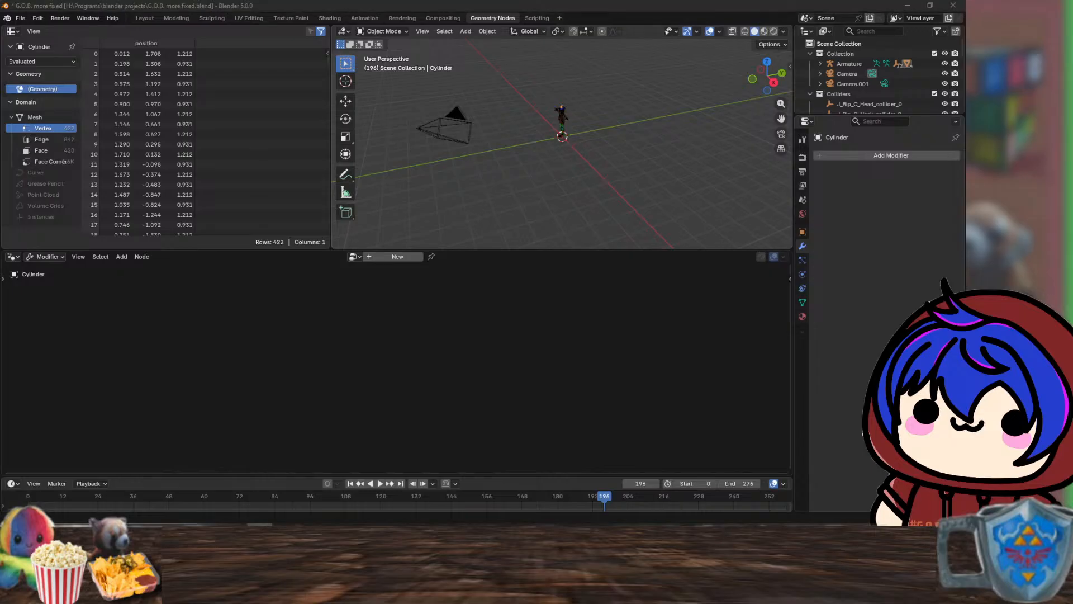
key(alt+Tab)
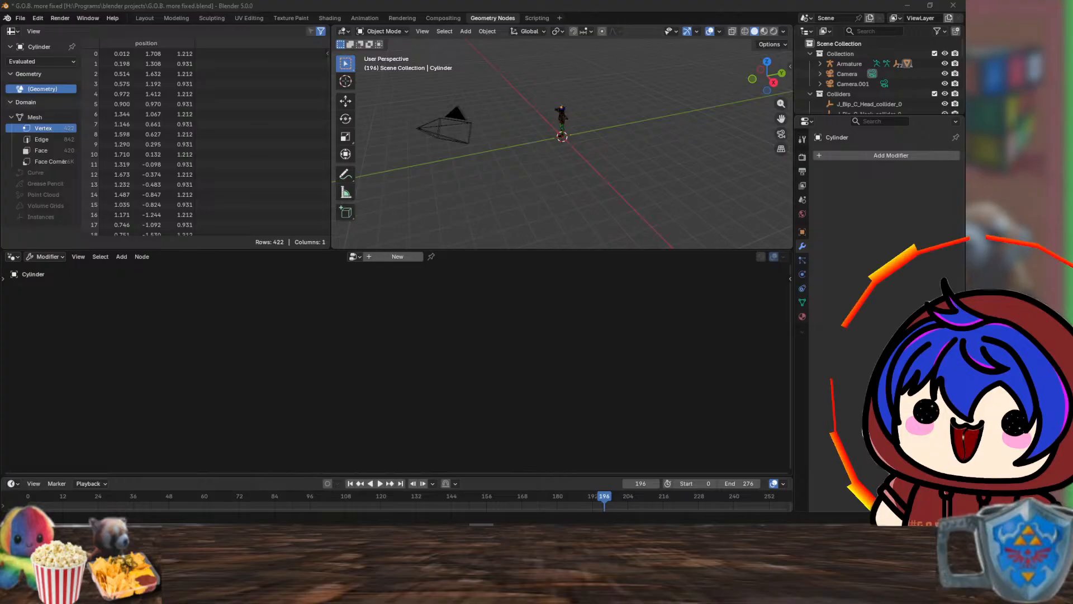
key(alt+Tab)
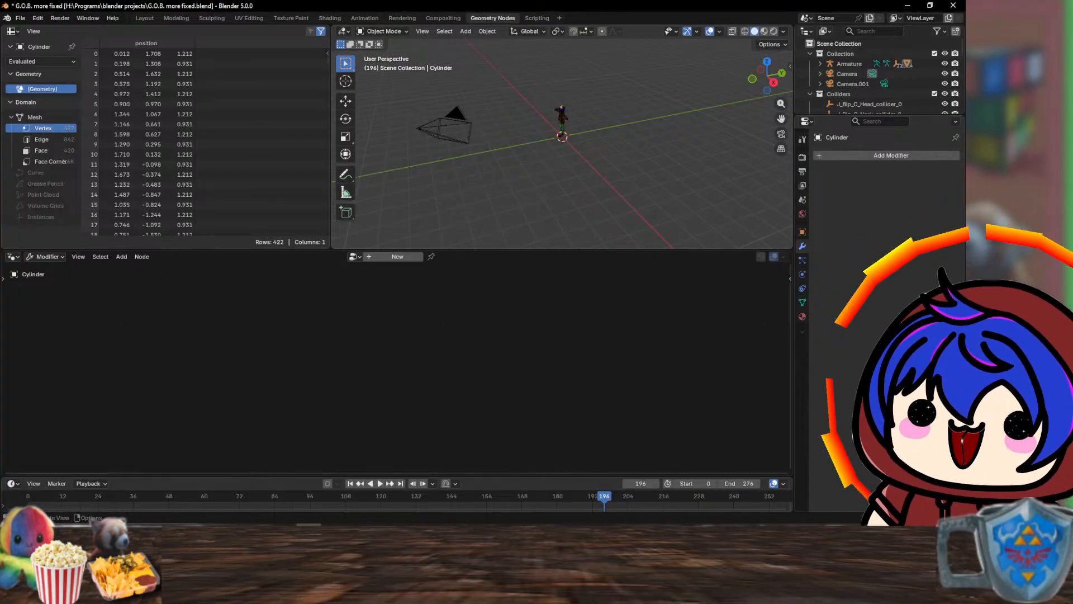
click(176, 18)
click(144, 18)
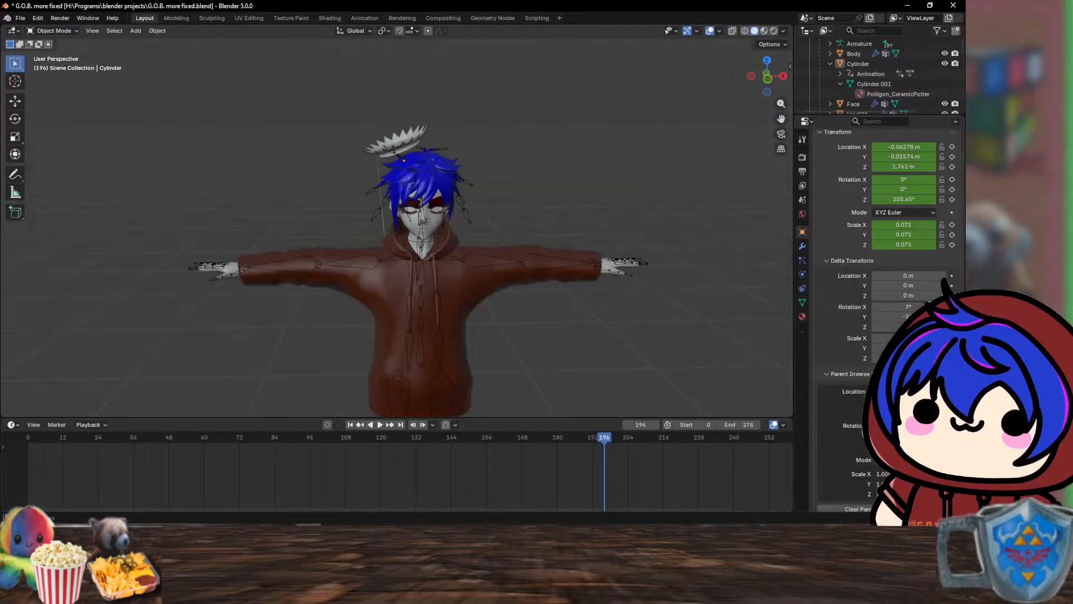
- Reselect the crown and step the timeline back to frame 178 to check its rotation between the keyframes
click(398, 144)
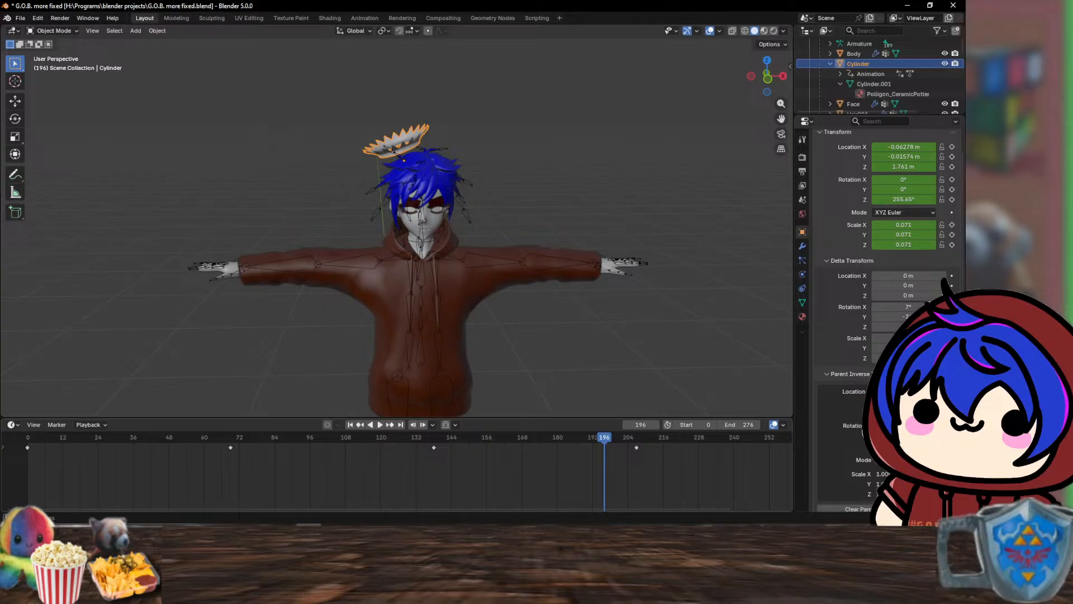
ctrl+scroll(397, 472, up, 5)
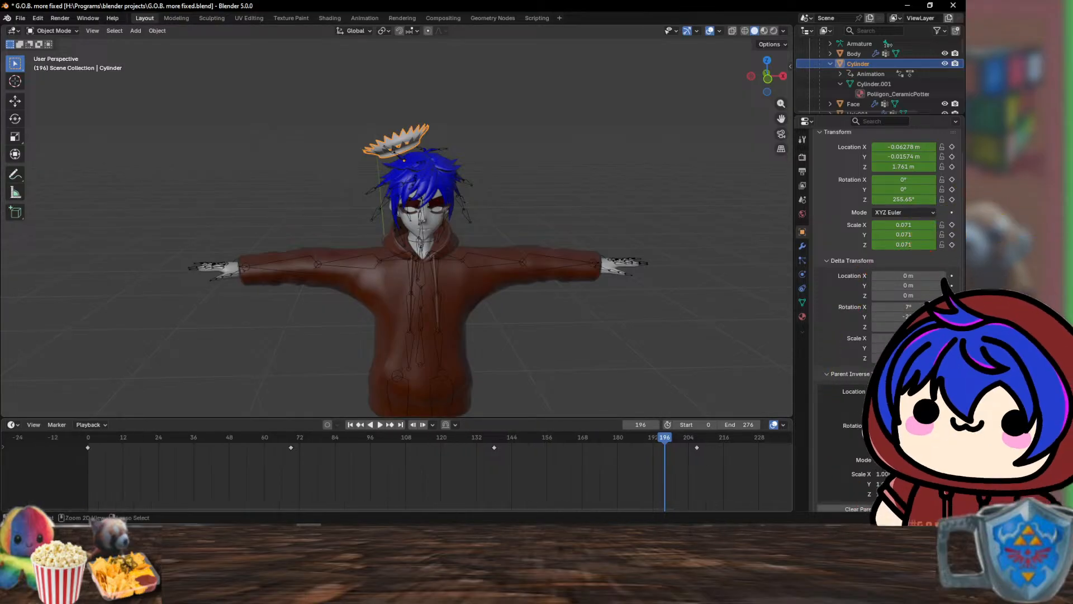
ctrl+scroll(397, 473, up, 2)
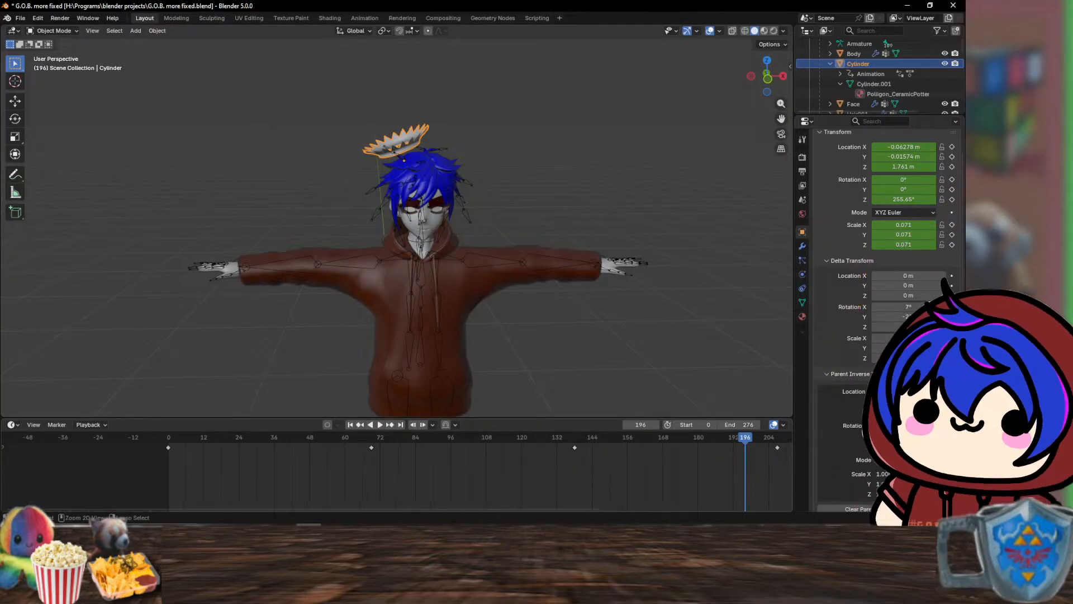
ctrl+scroll(397, 472, down, 8)
ctrl+scroll(397, 472, up, 2)
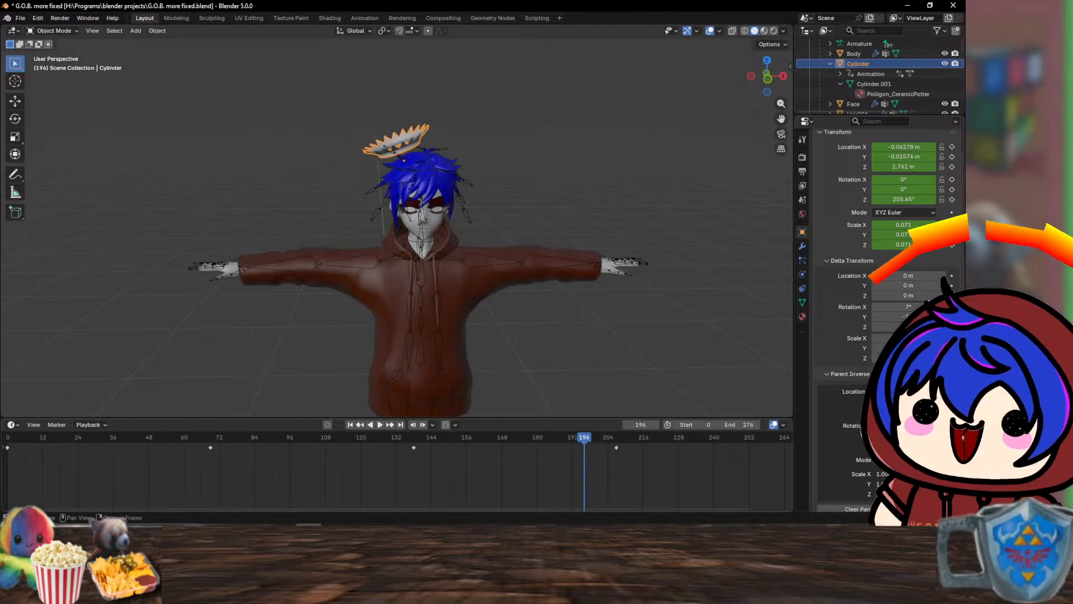
key(Right)
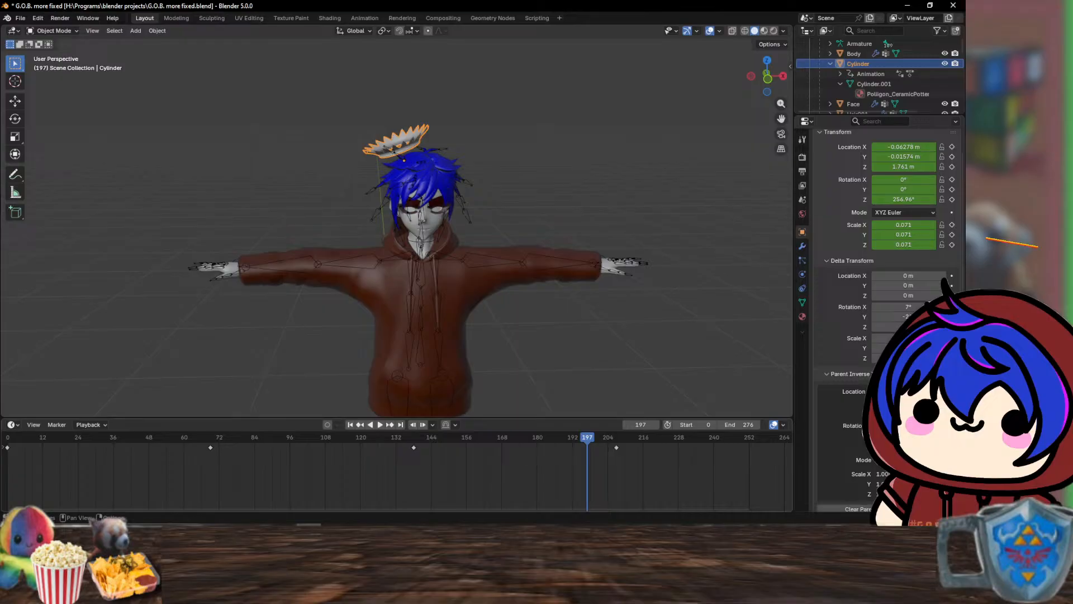
key(Left)
key(Left)
key(Left)
key(Left)
key(Left)
key(Left)
key(Left)
key(Left)
key(Left)
key(Left)
alt+scroll(395, 472, up, 9)
key(Tab)
scroll(396, 472, up, 3)
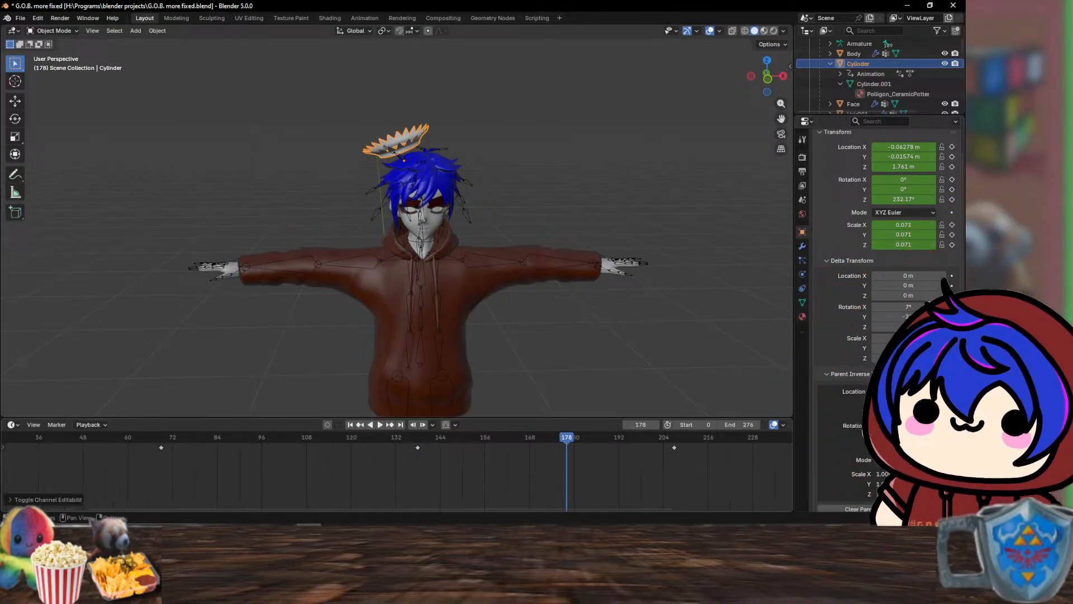
- Fit all of the crown's keyframes in the timeline, select them, try to delete them, and undo the deletion
key(Home)
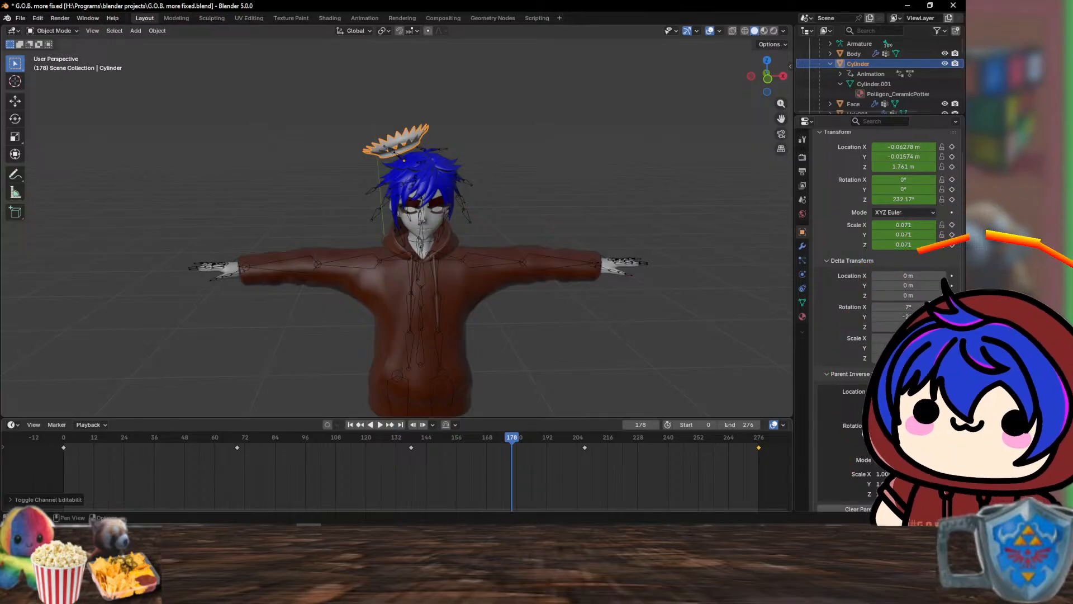
drag(781, 479, 15, 436)
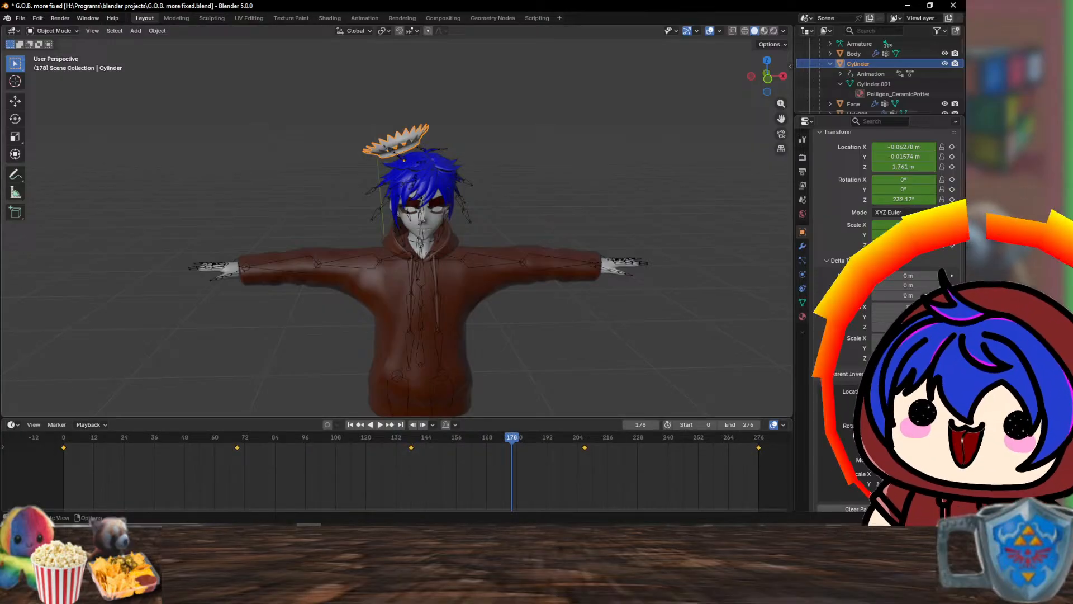
key(Delete)
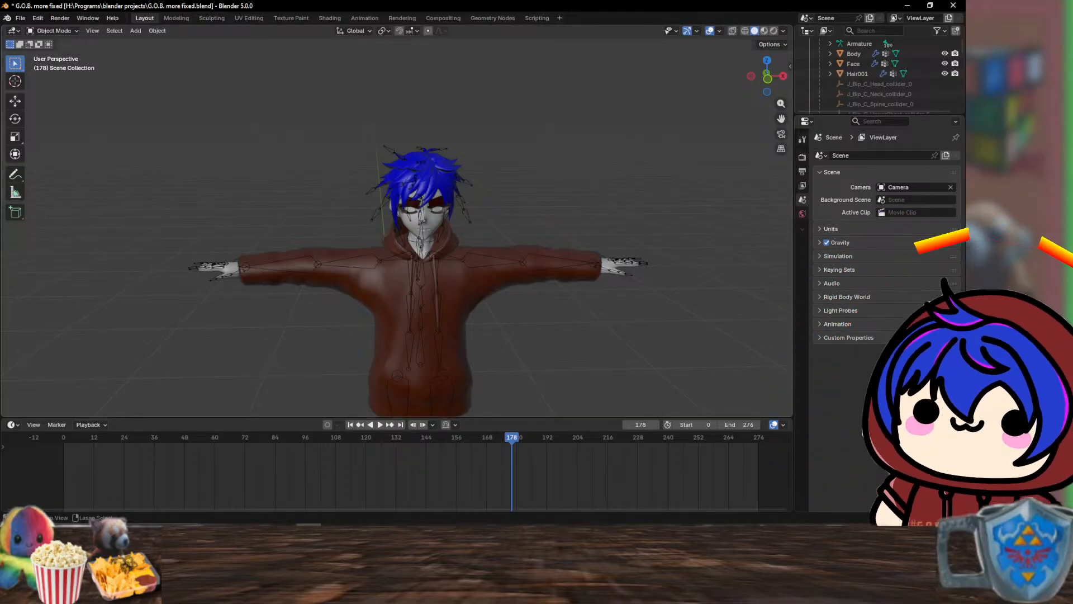
key(ctrl+z)
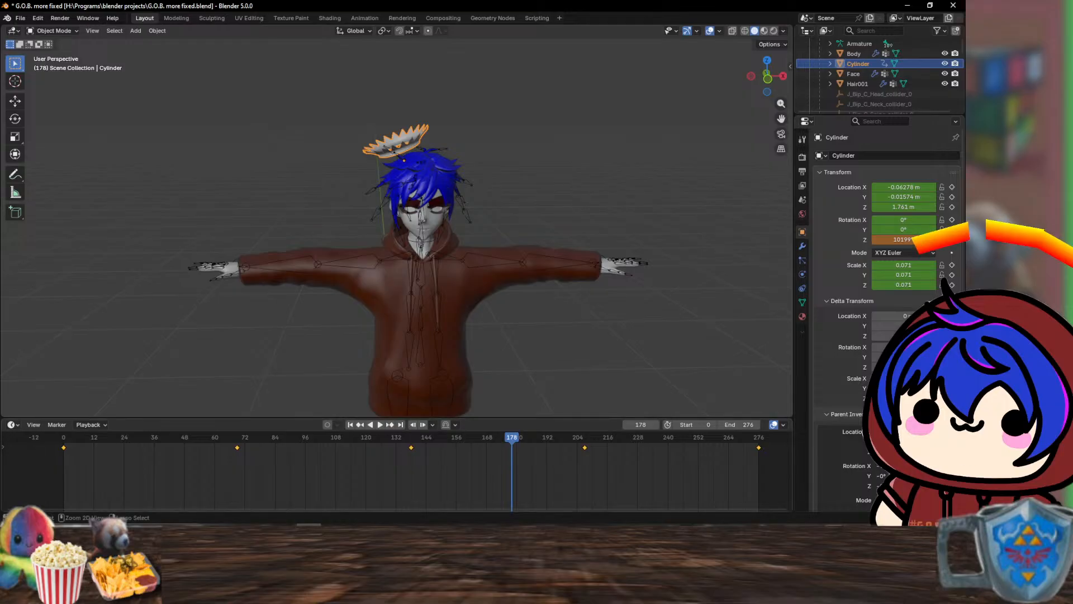
ctrl+scroll(402, 475, up, 4)
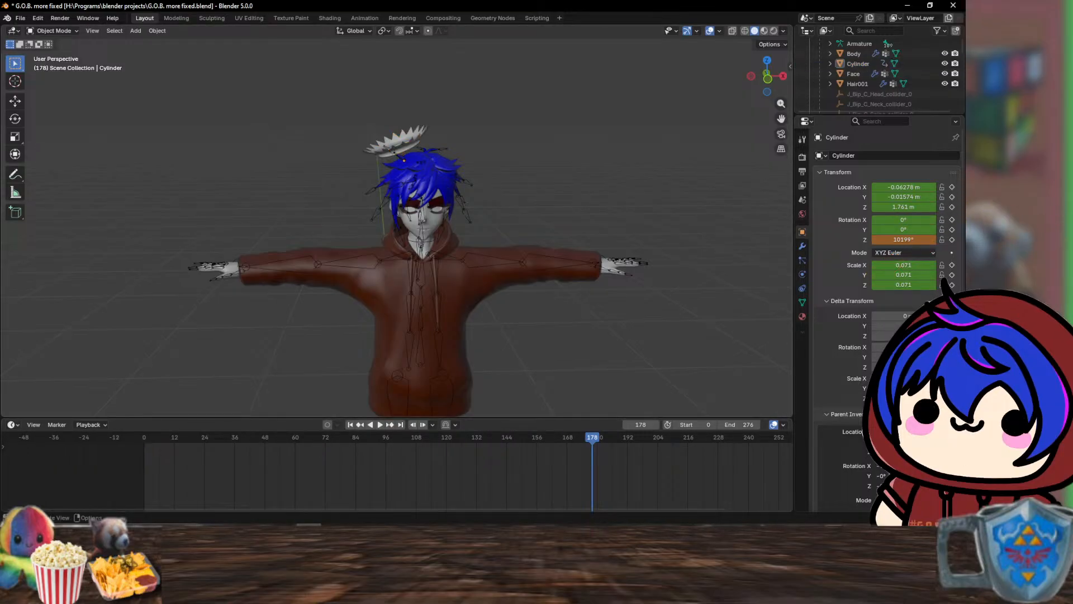
- Select the crown in the Animation workspace so that its keyframes are listed in the Dope Sheet
click(365, 18)
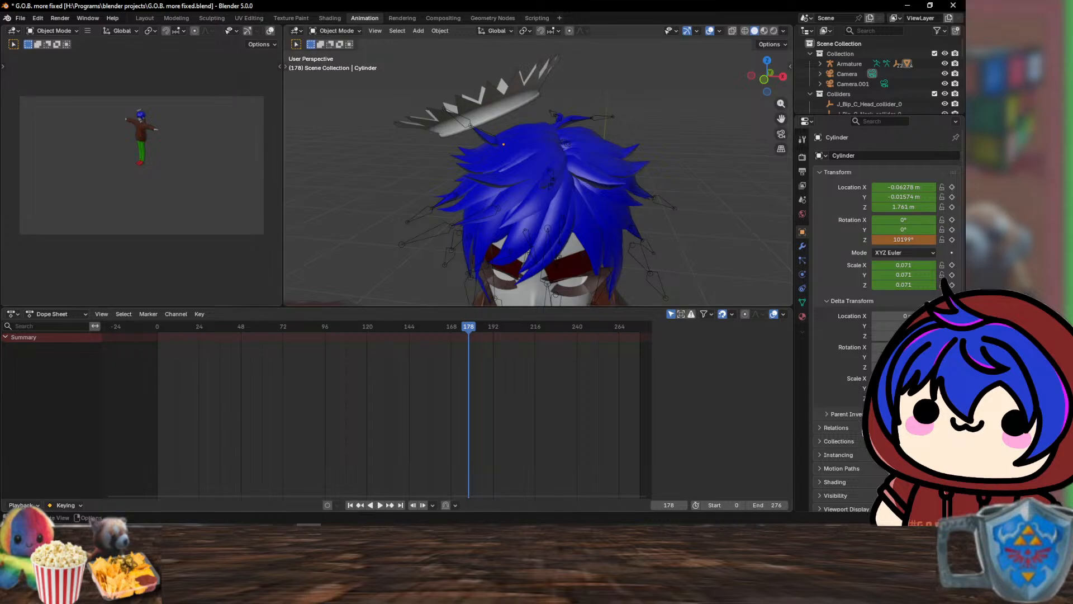
click(489, 114)
drag(650, 395, 154, 332)
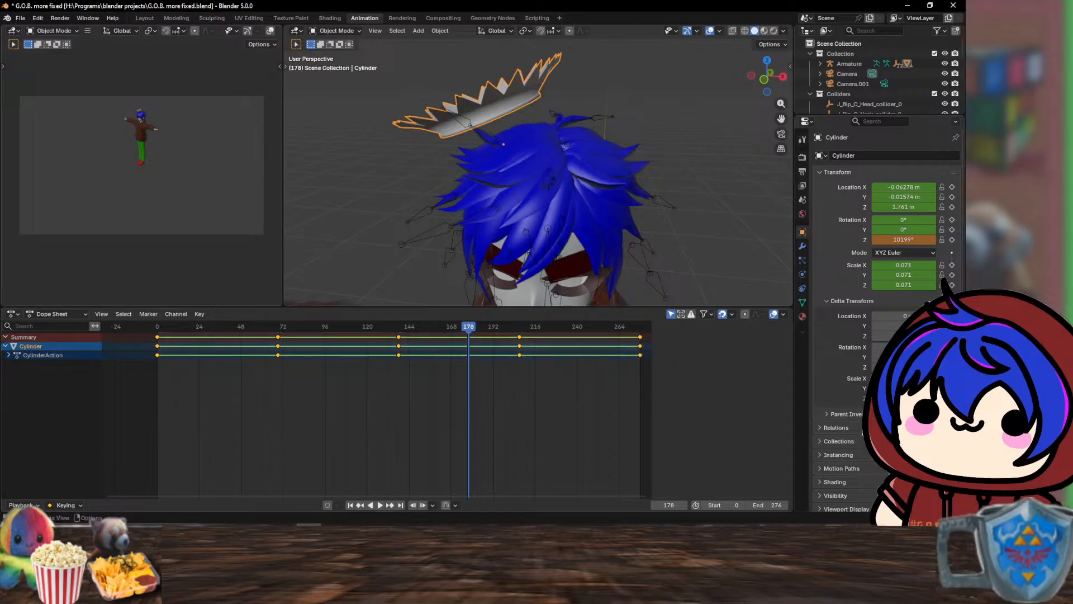
key(Delete)
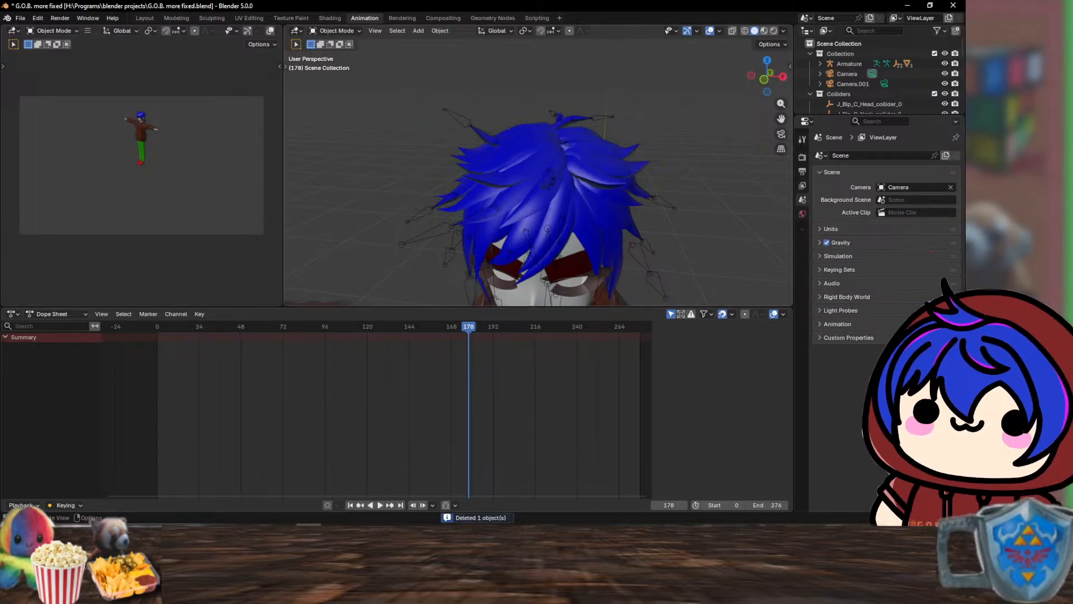
key(ctrl+z)
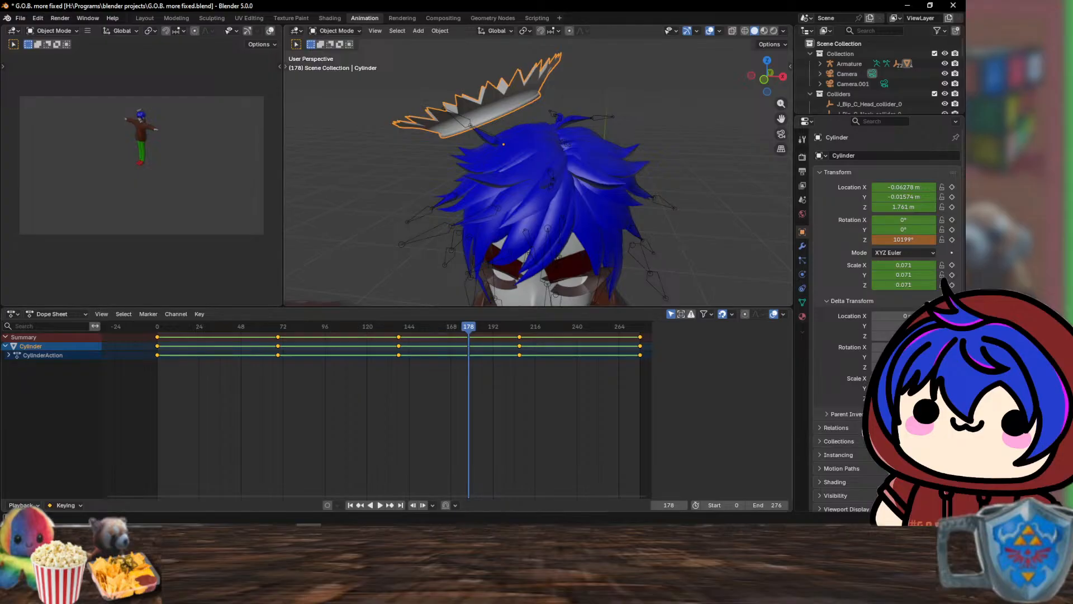
- Delete all of the crown's keyframes one column at a time, from the last one back to frame 0
drag(636, 342, 643, 365)
key(Delete)
drag(520, 342, 529, 367)
key(Delete)
drag(385, 329, 433, 363)
key(Delete)
drag(271, 330, 287, 367)
key(Delete)
drag(153, 344, 166, 374)
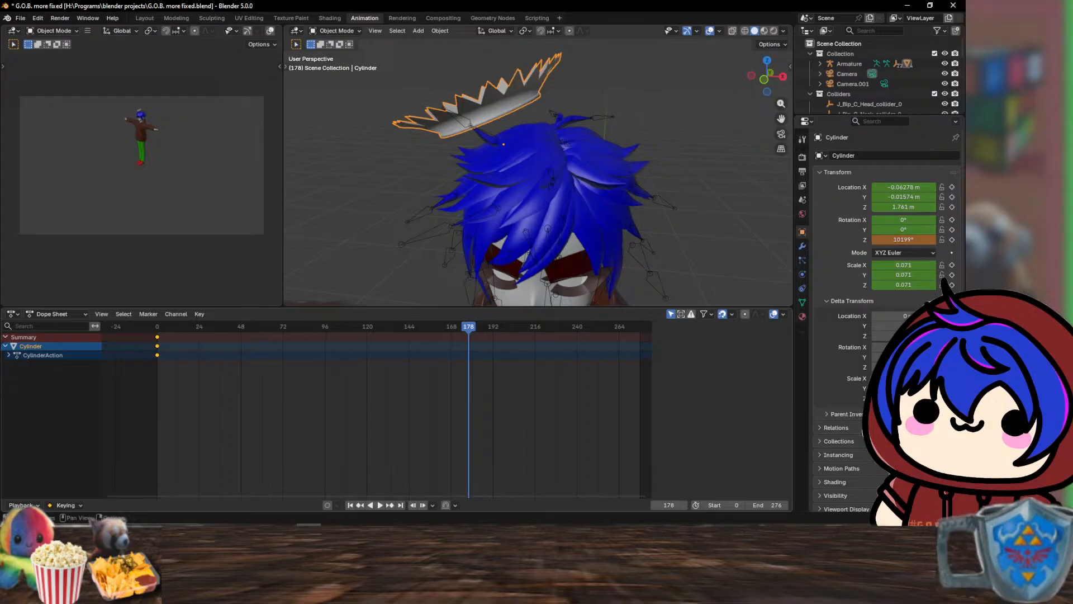
key(Delete)
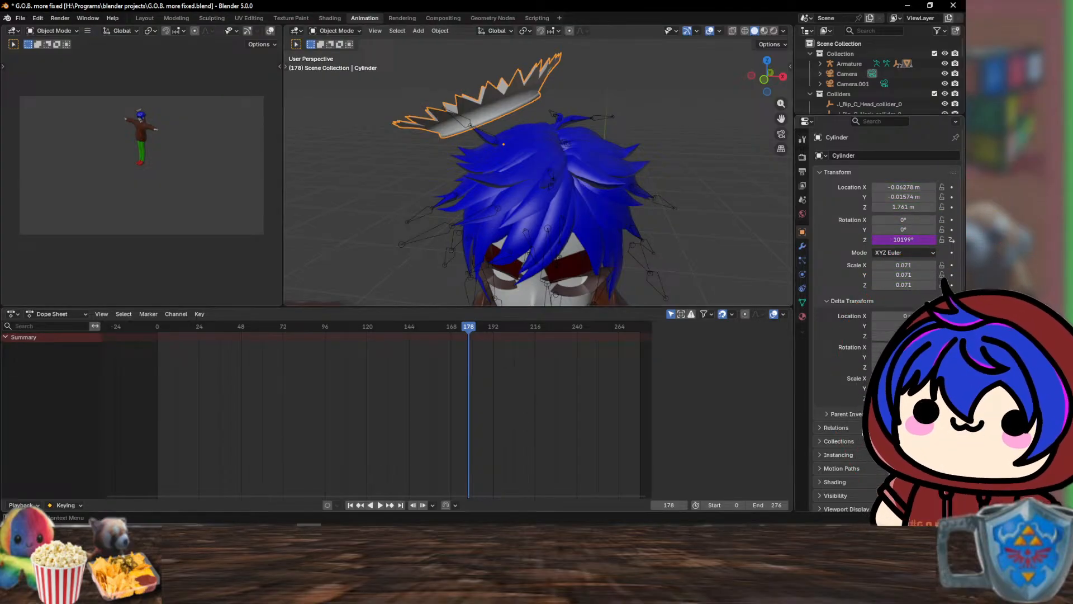
- Change the crown's Z rotation driver expression to #frame and play the animation briefly to check the spin
click(903, 240)
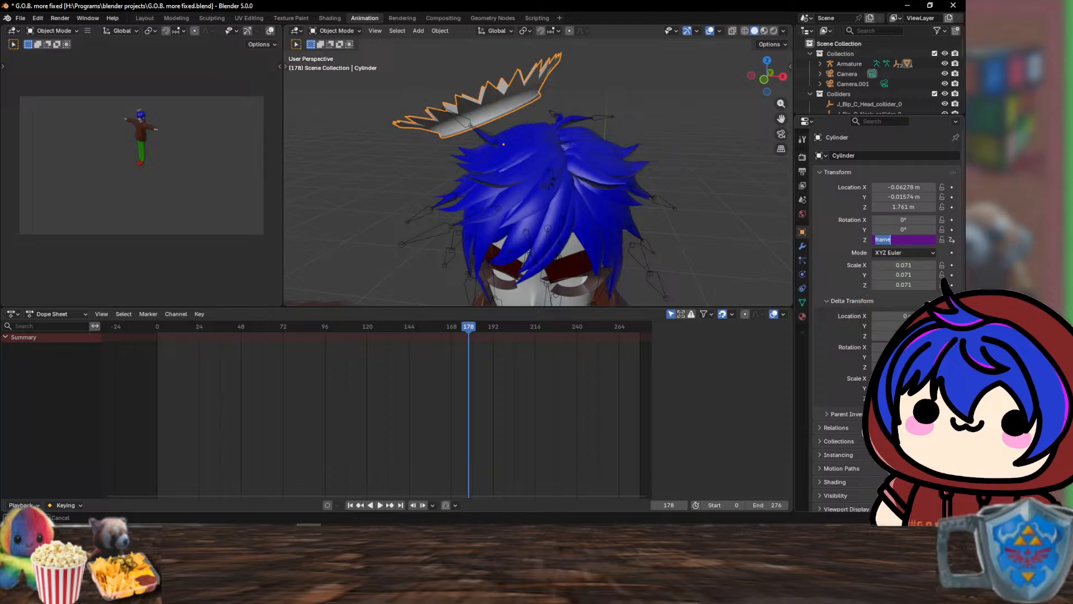
click(876, 240)
text(#)
key(Return)
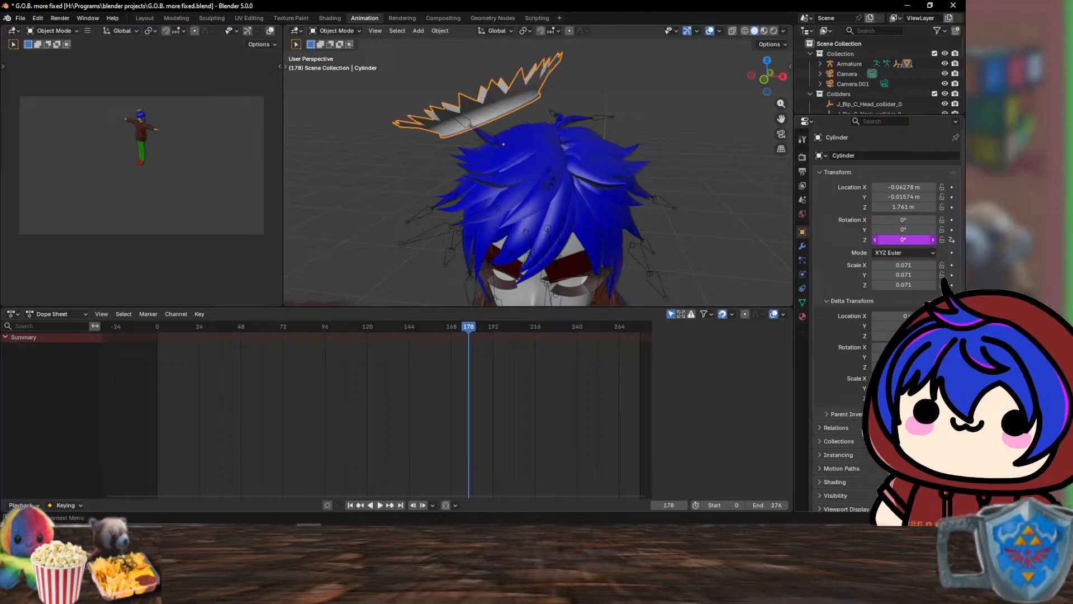
key(space)
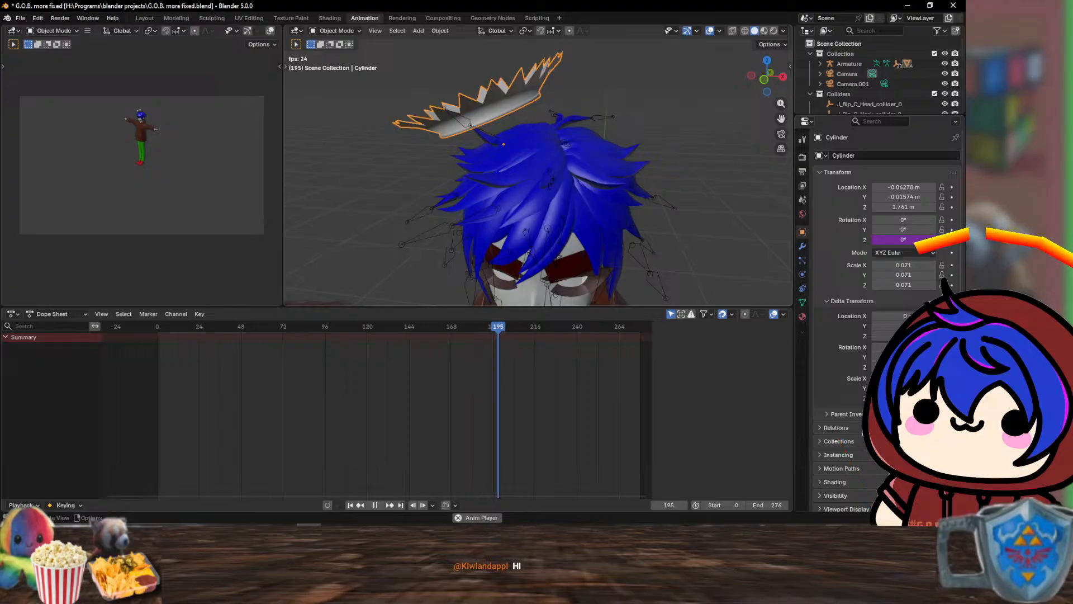
key(space)
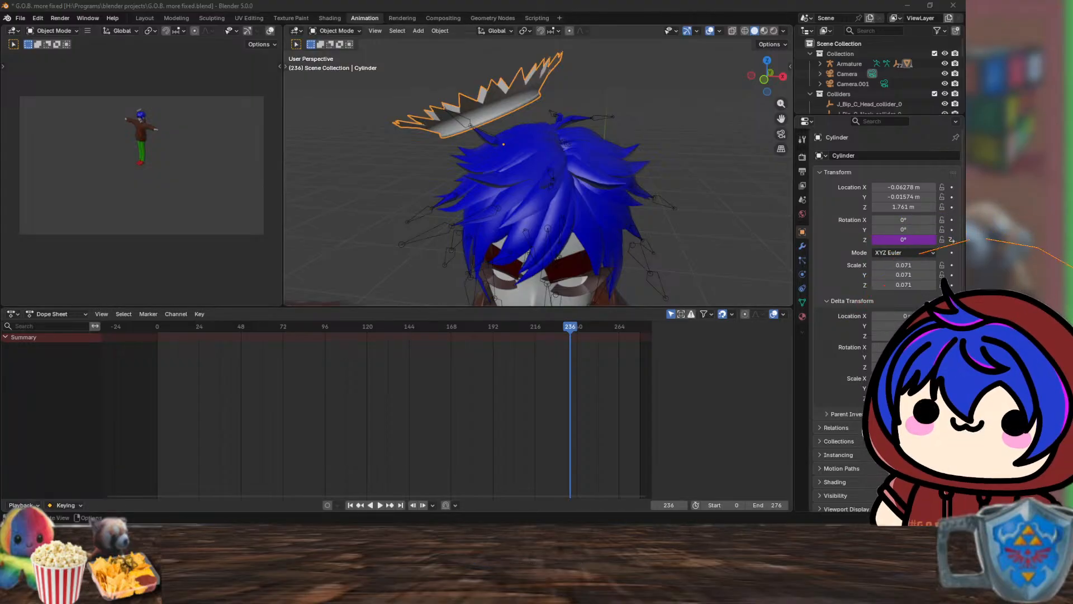
- Clear and re-enter #frame as the crown's Z rotation expression, and play the animation again
click(903, 240)
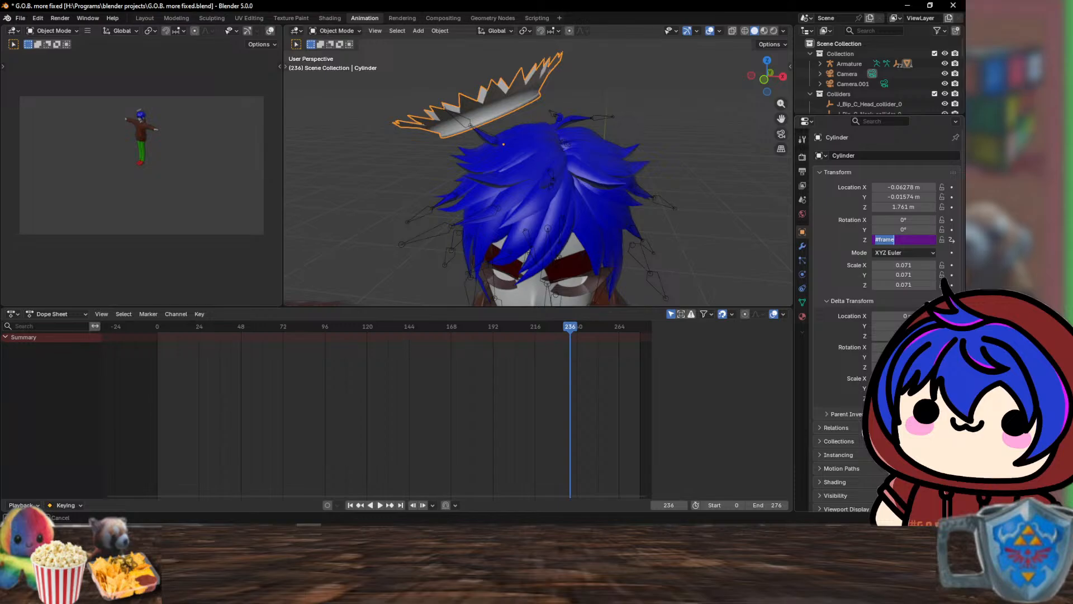
key(BackSpace)
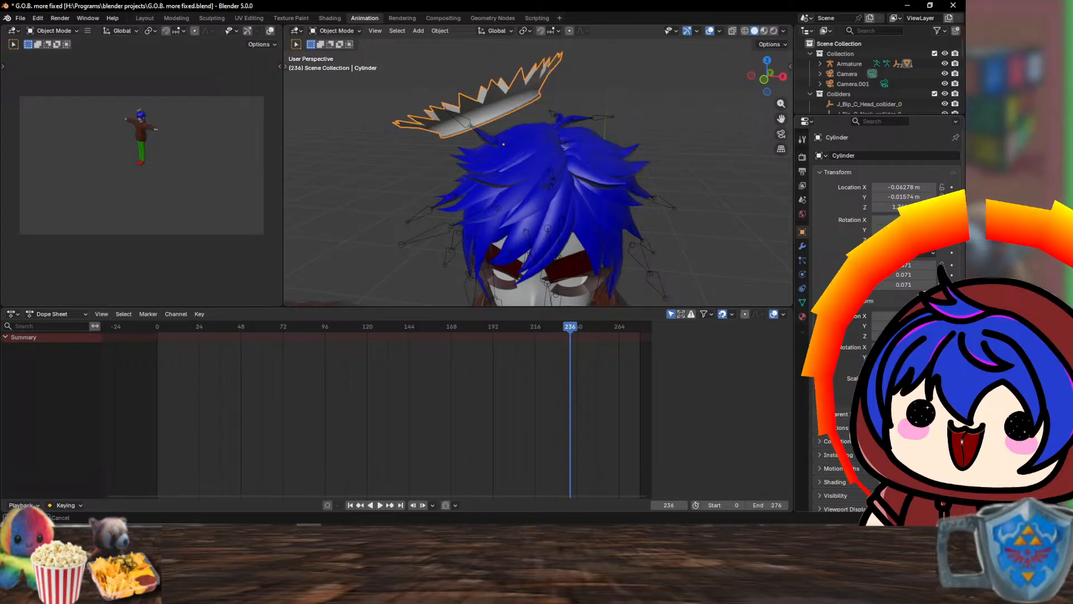
text(#frame)
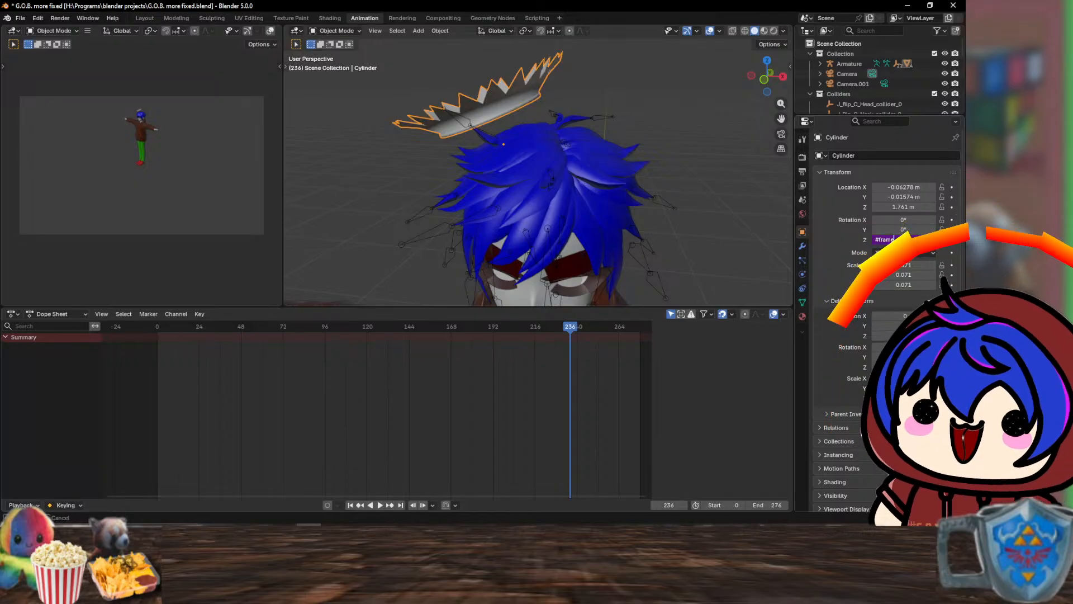
key(Return)
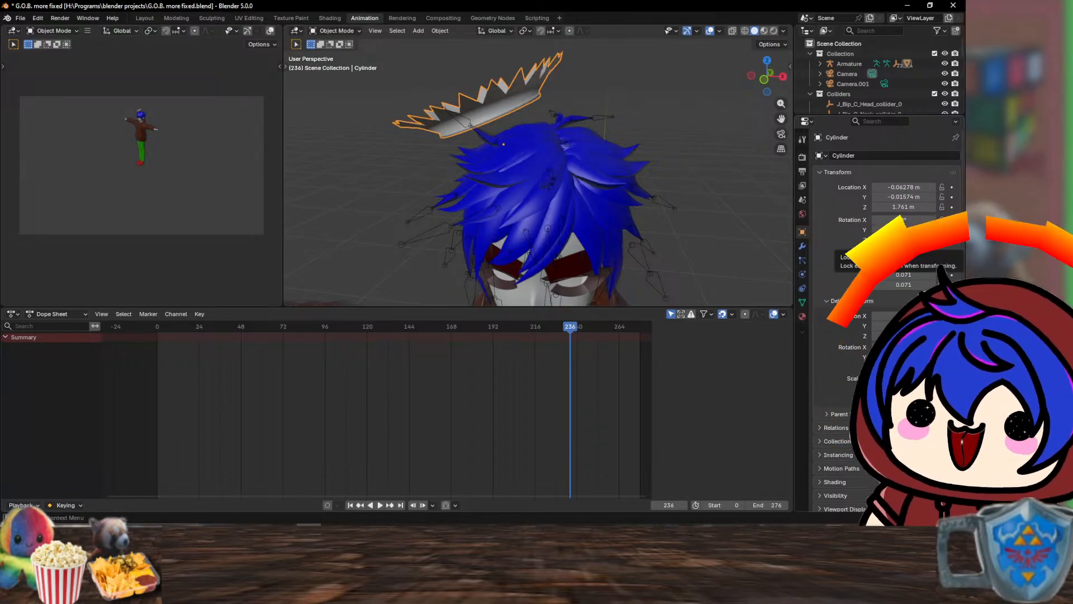
click(903, 239)
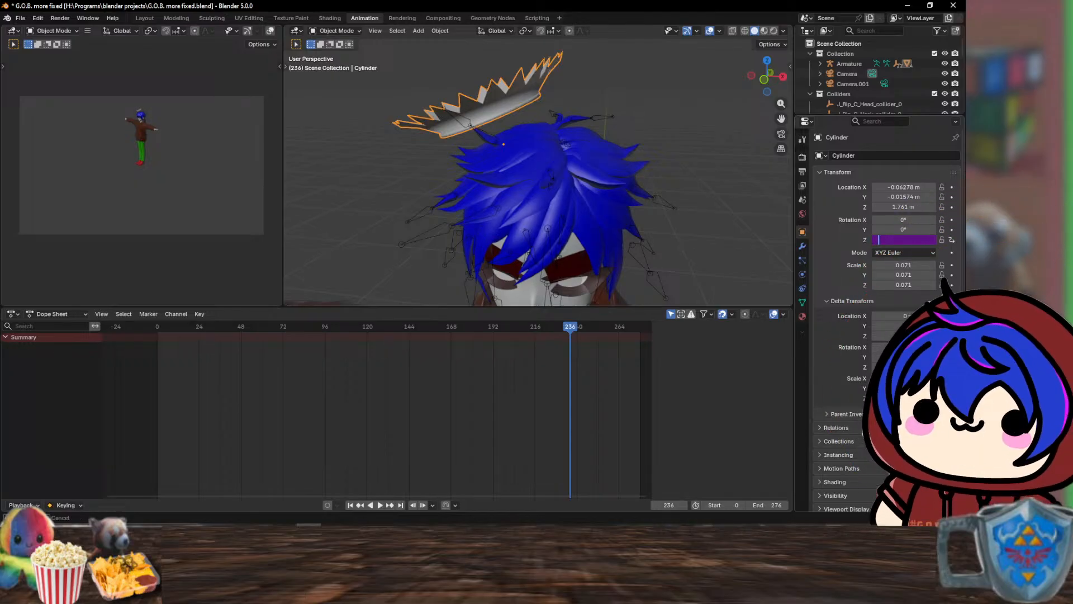
key(BackSpace)
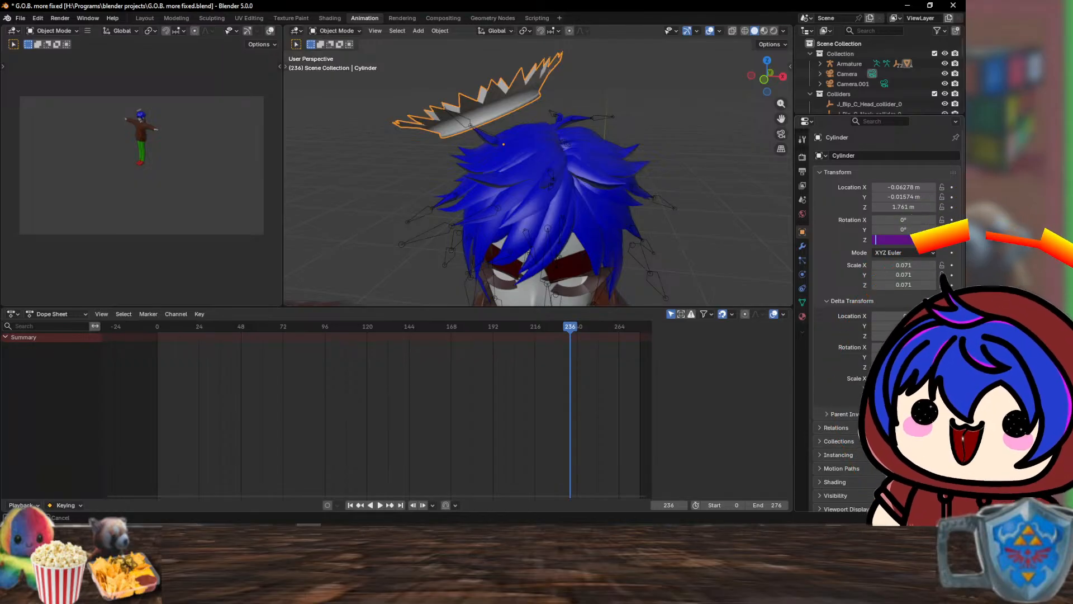
text(#frame)
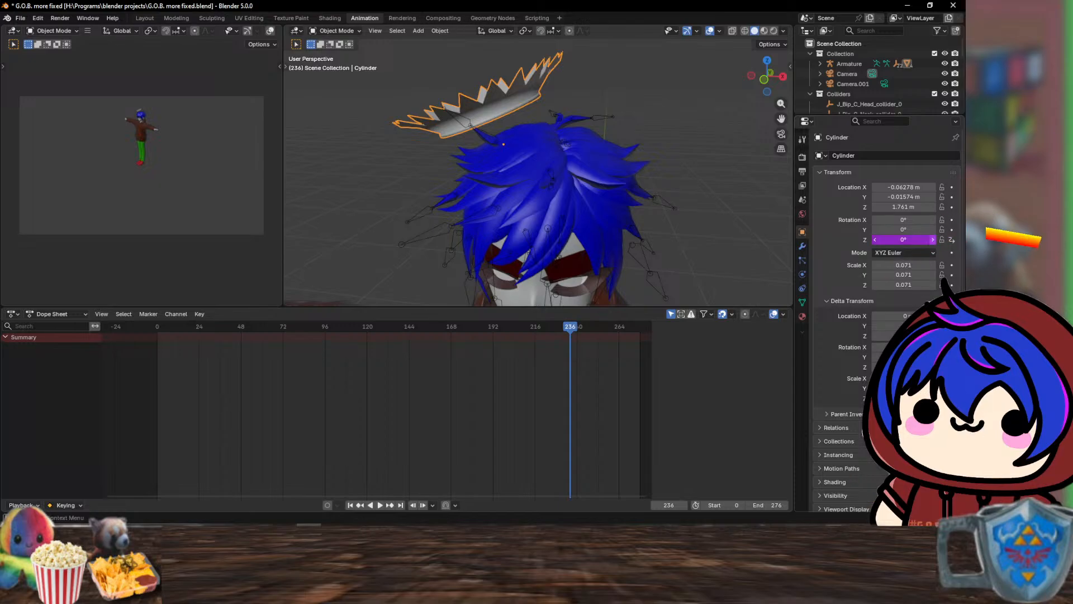
key(space)
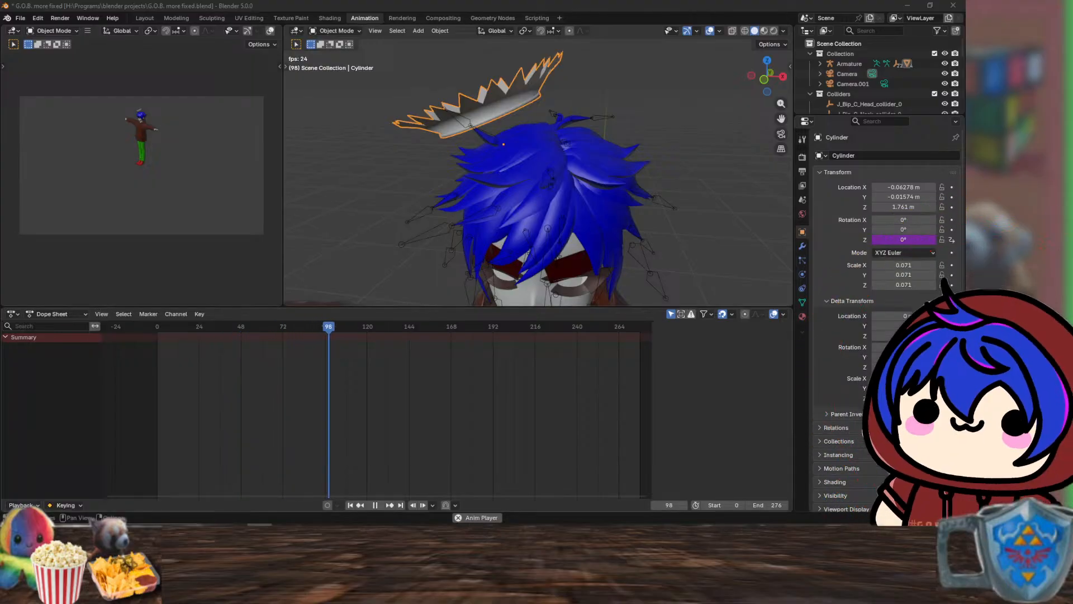
- Check the expression in the crown's Z rotation while the animation plays
click(904, 240)
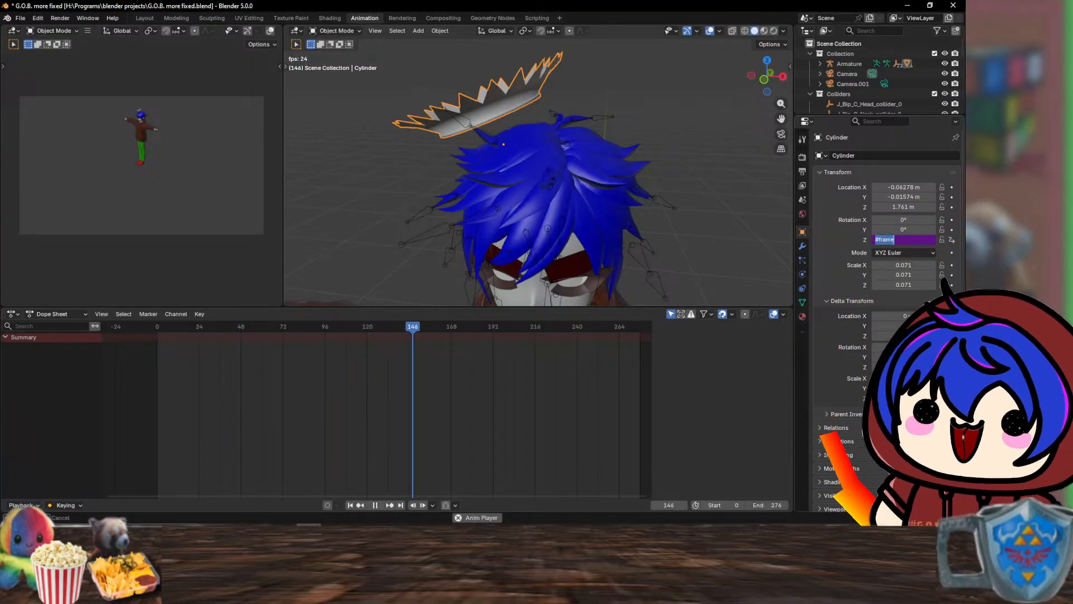
key(Return)
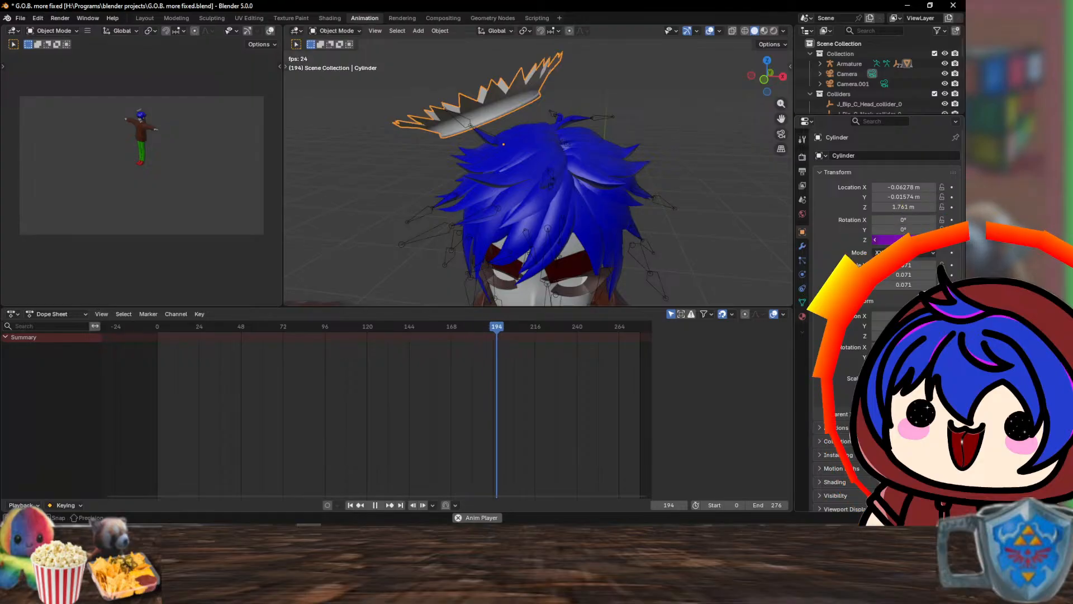
double_click(904, 240)
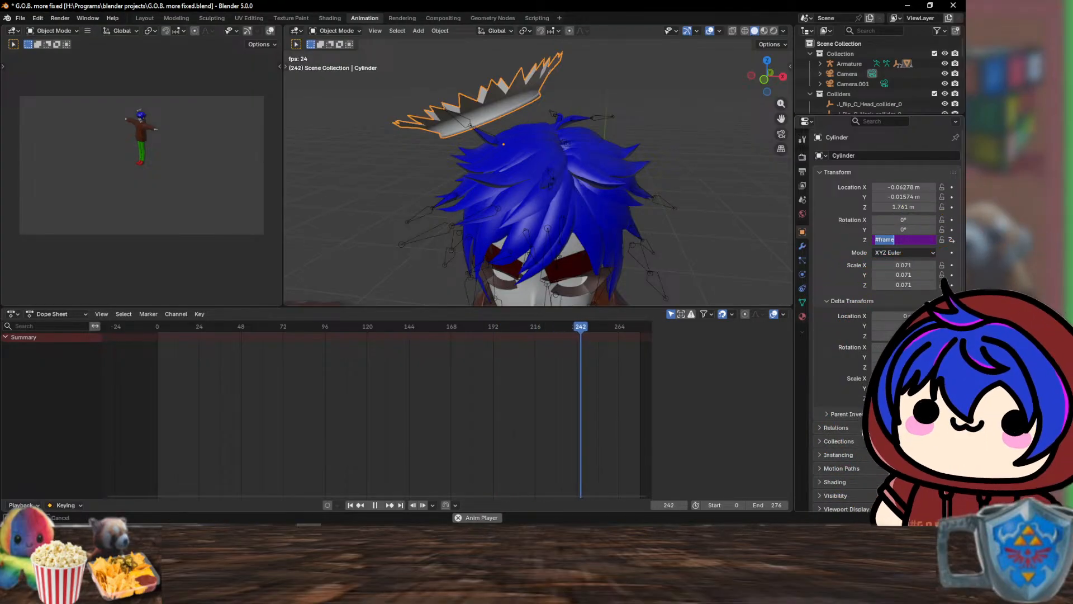
key(Return)
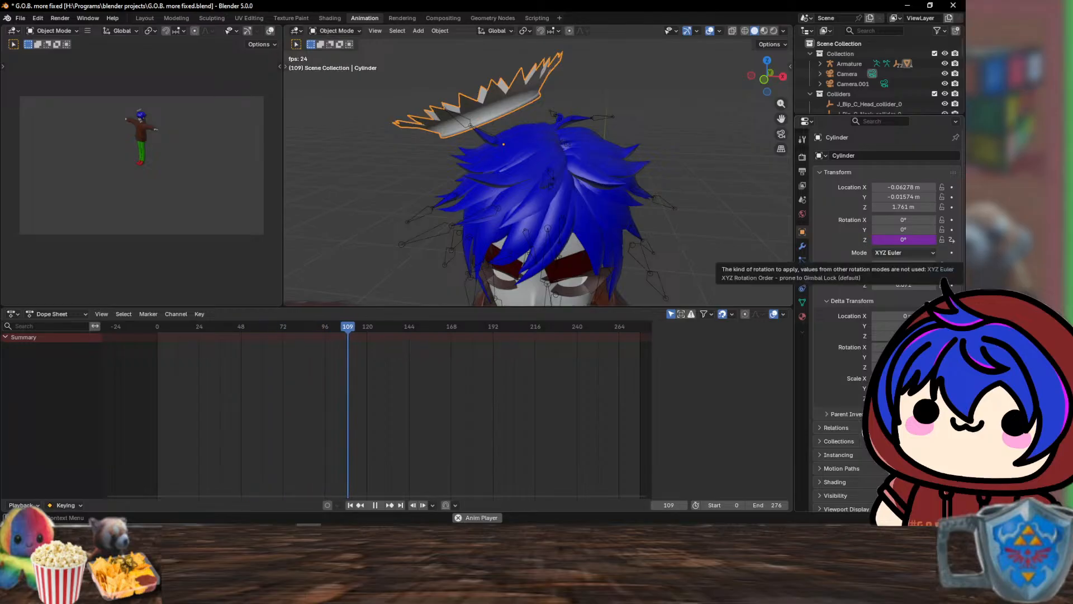
- Try the YXZ Euler, YZX Euler and XZY Euler rotation modes on the crown during playback
click(904, 253)
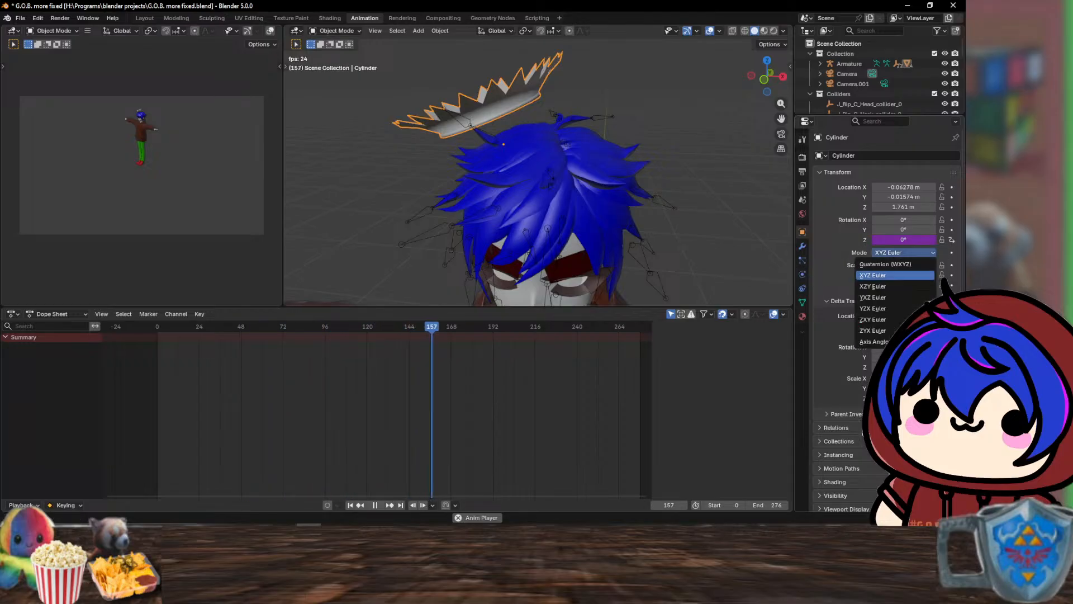
click(904, 253)
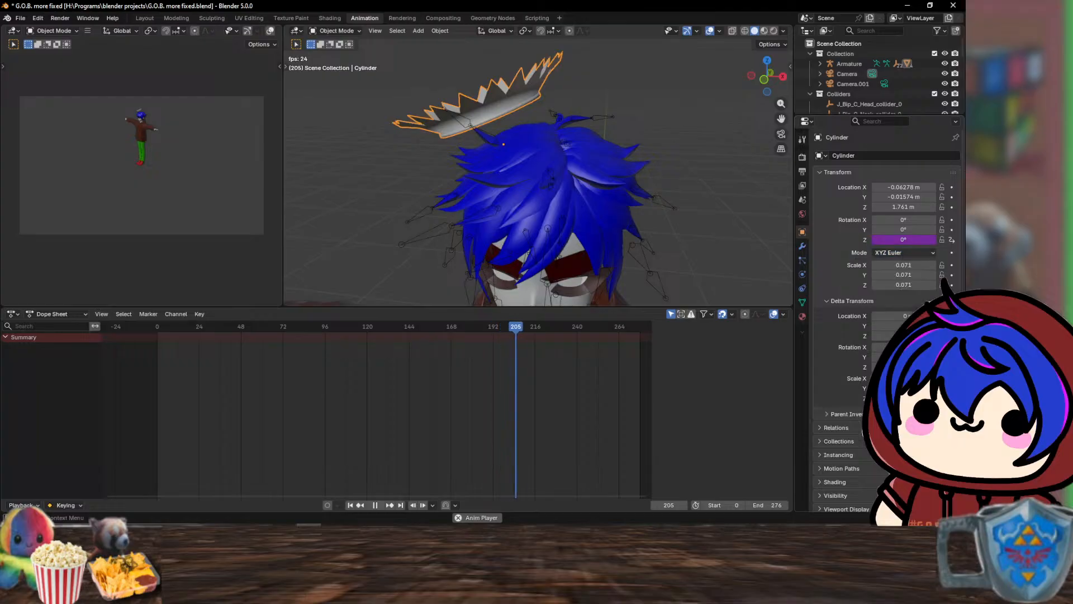
click(904, 253)
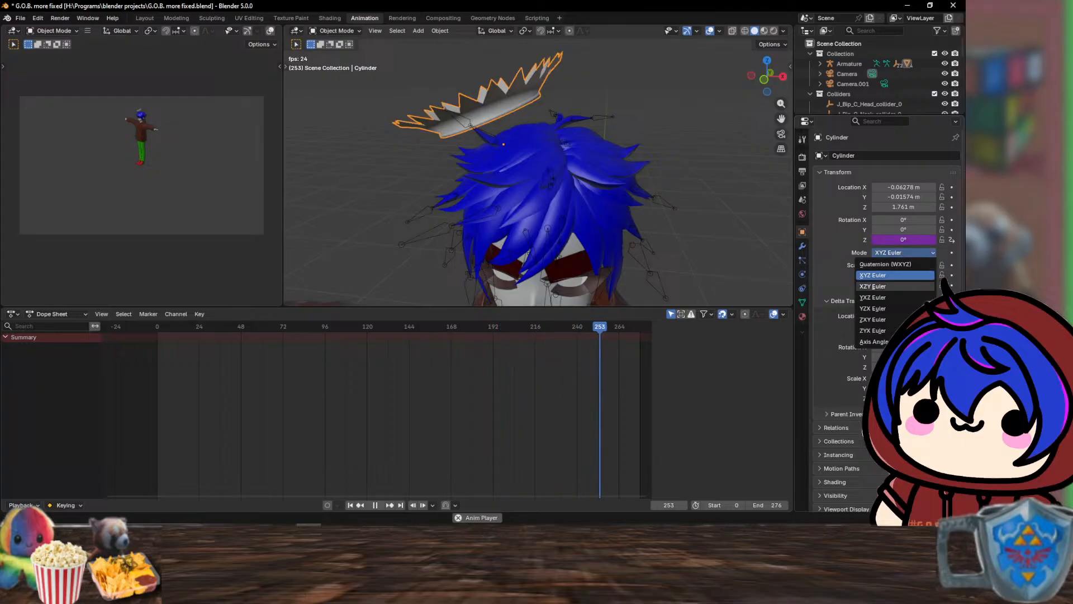
click(883, 297)
click(904, 253)
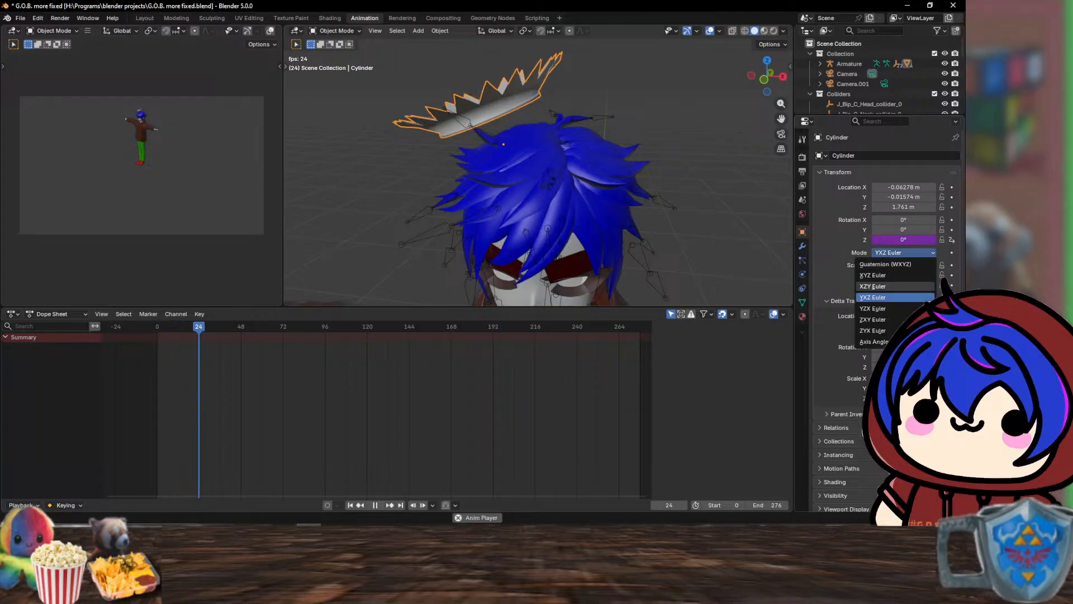
click(894, 307)
click(903, 252)
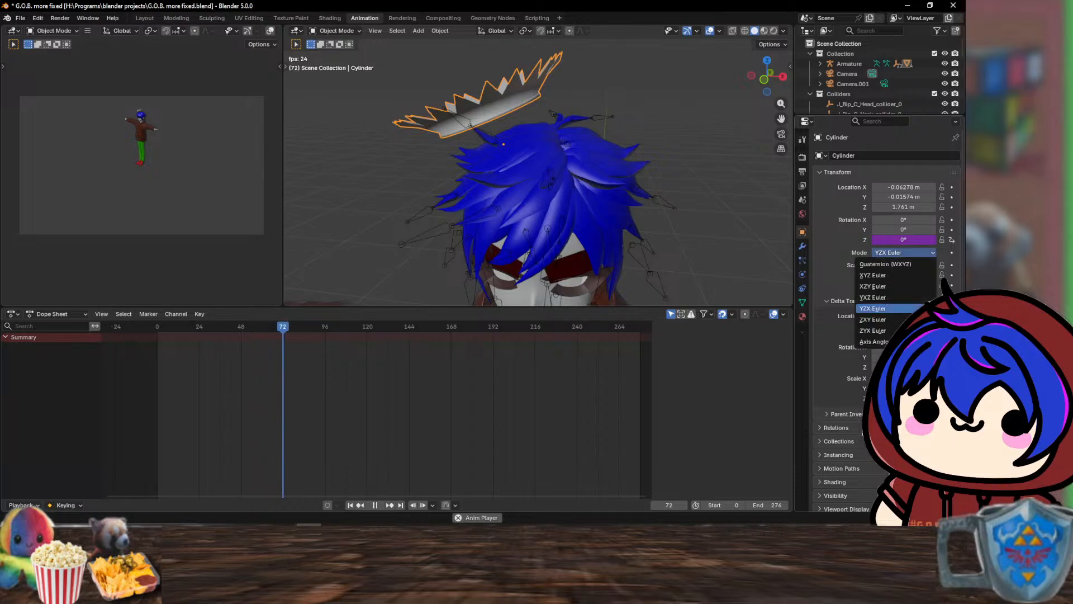
click(880, 286)
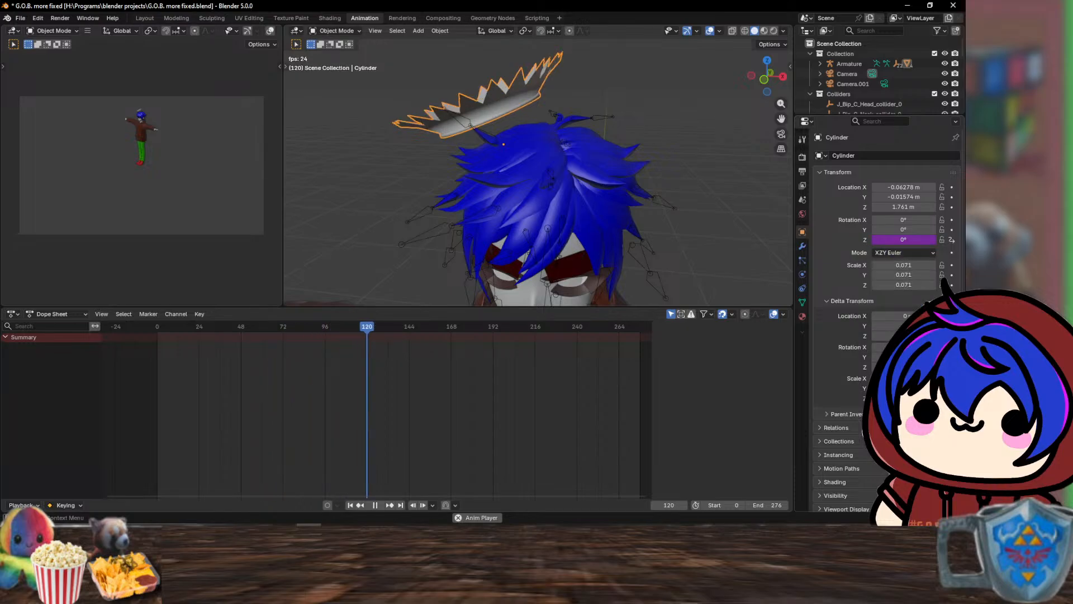
- Try the Axis Angle, ZYX Euler and ZXY Euler rotation modes on the crown during playback
click(904, 253)
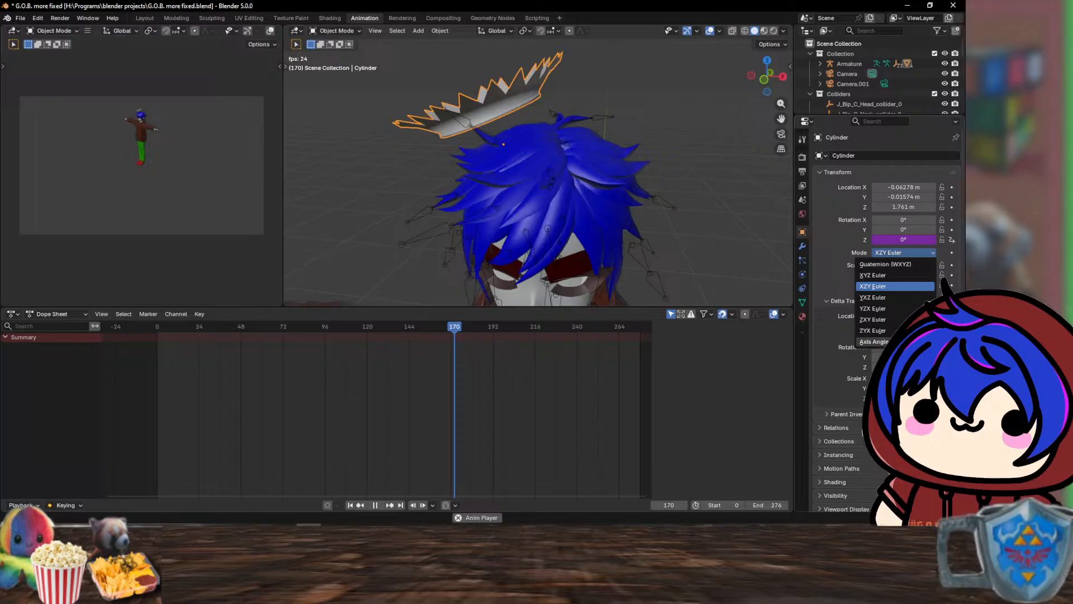
click(874, 341)
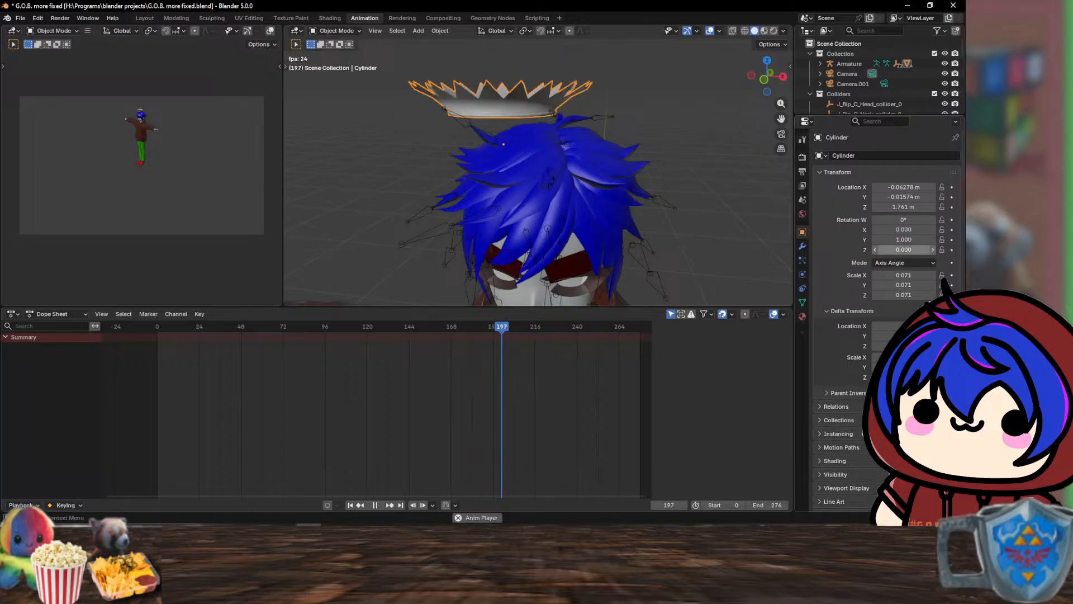
click(904, 263)
click(881, 341)
click(904, 252)
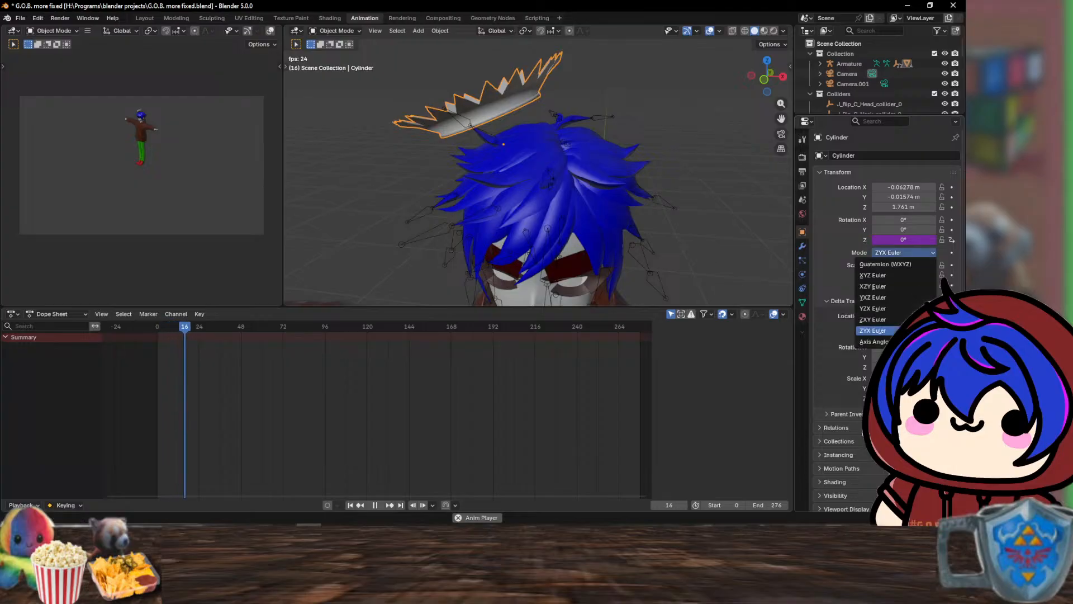
click(873, 320)
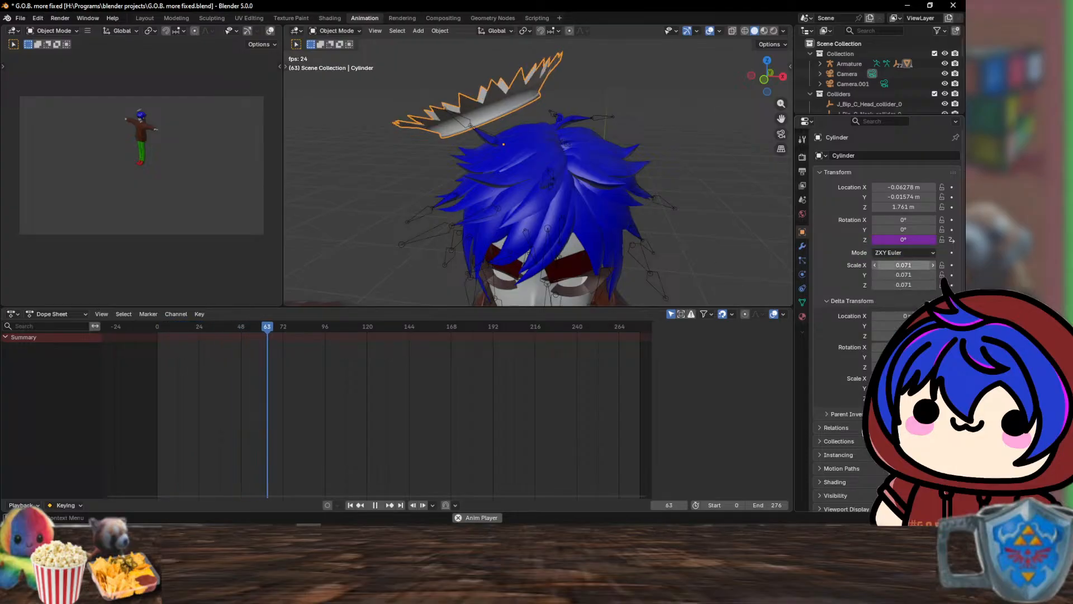
- Set the crown's rotation mode to XZY Euler
click(903, 253)
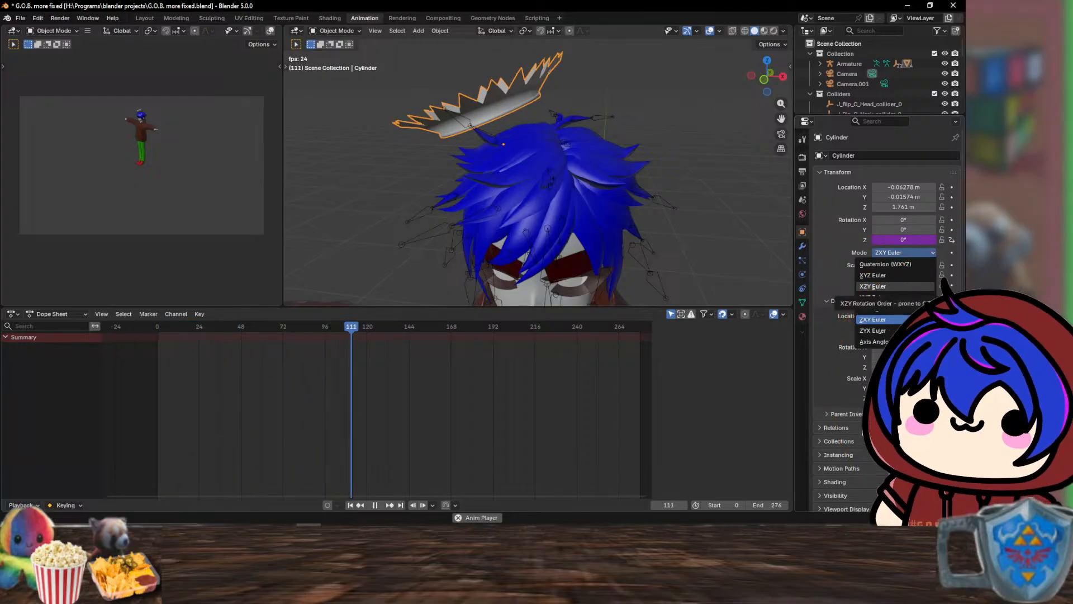
click(873, 286)
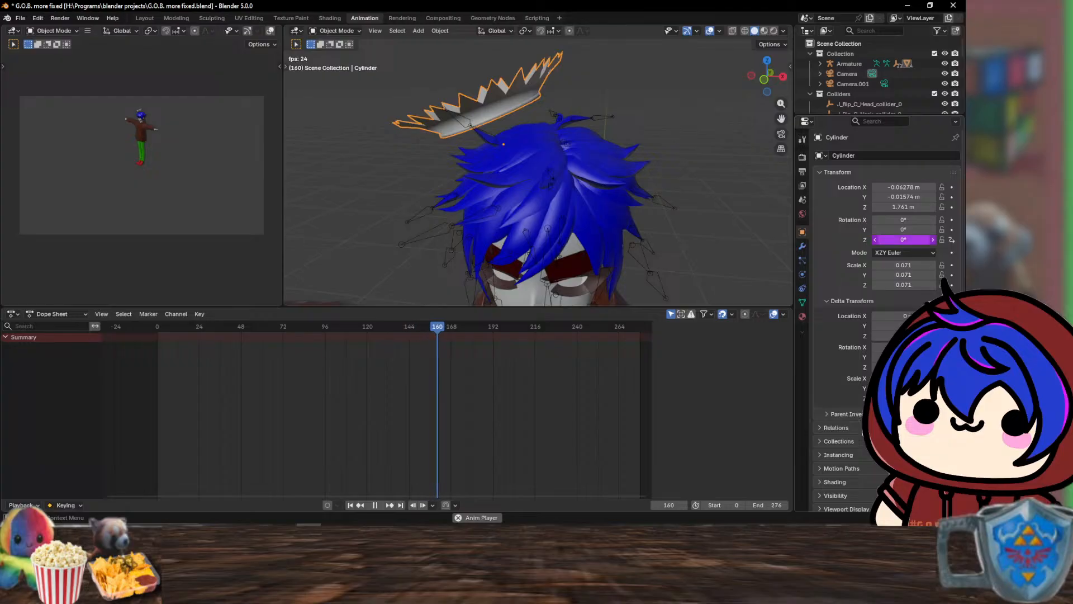
key(Return)
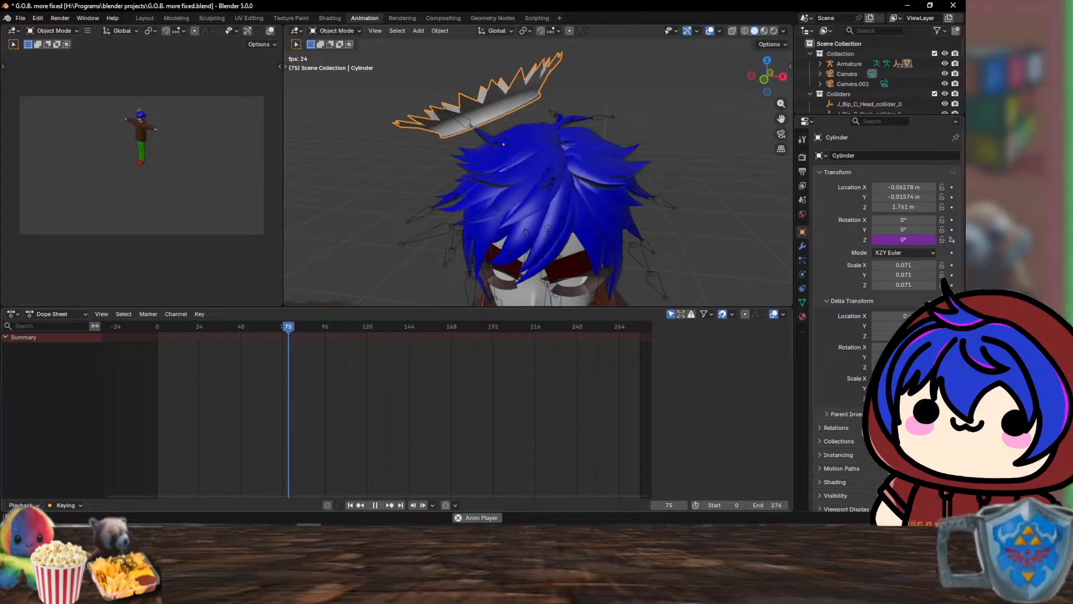
click(148, 313)
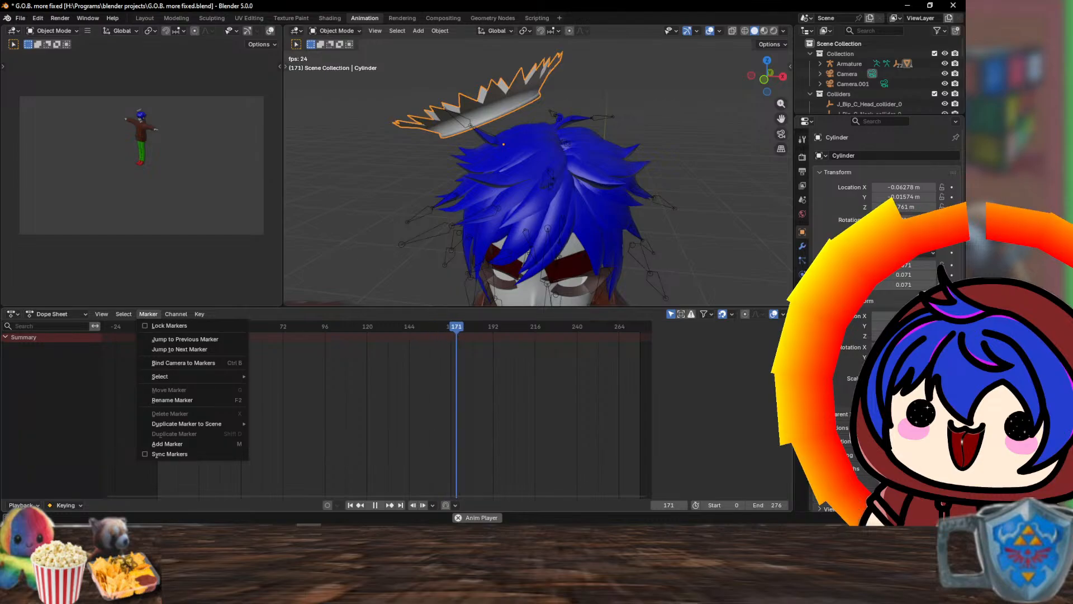
mouse_move(200, 314)
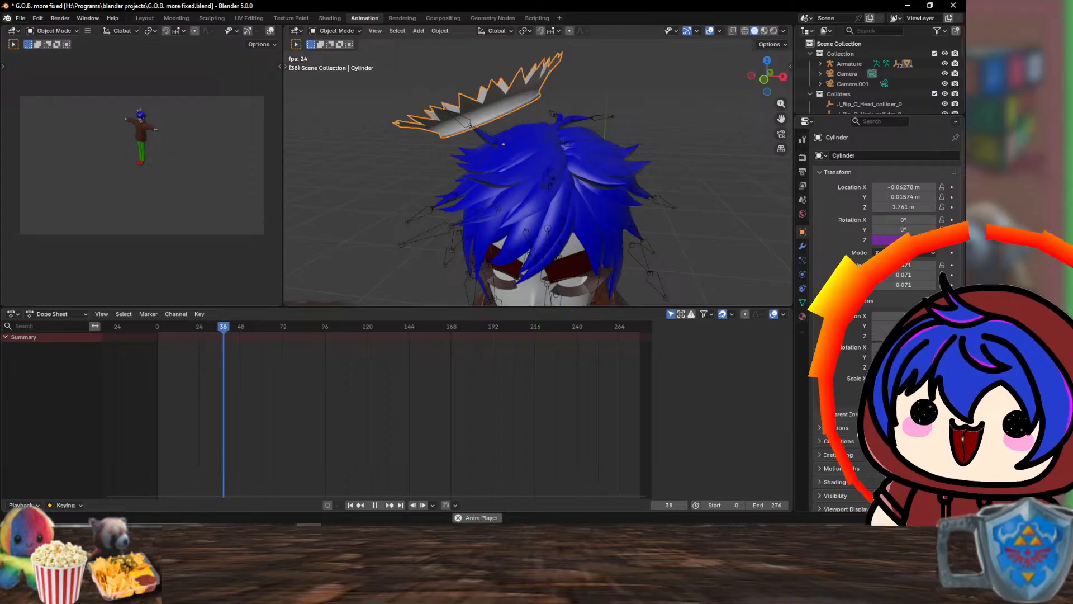
click(20, 18)
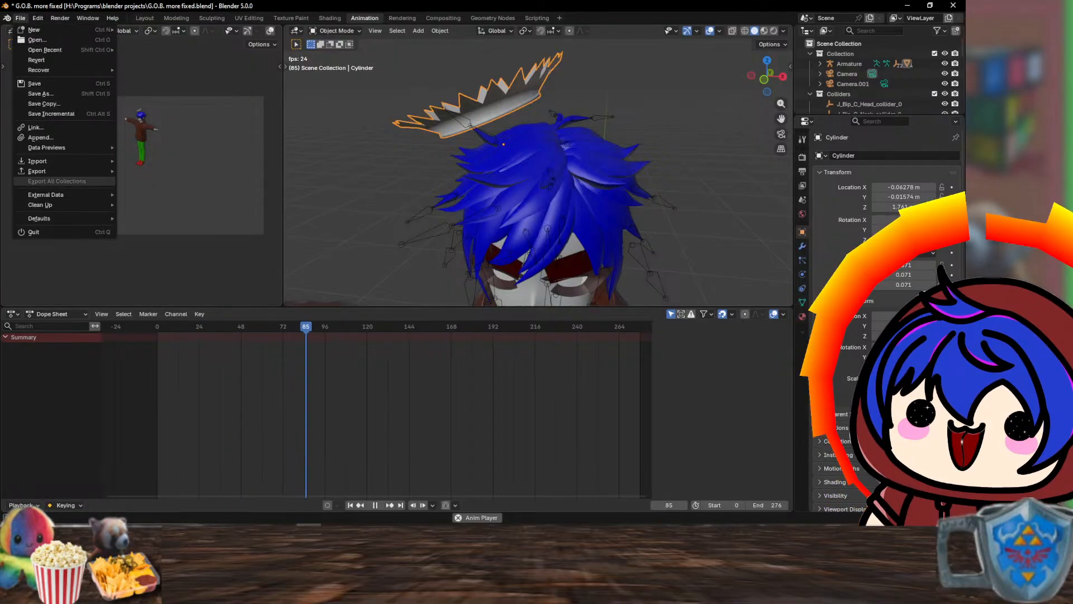
mouse_move(37, 171)
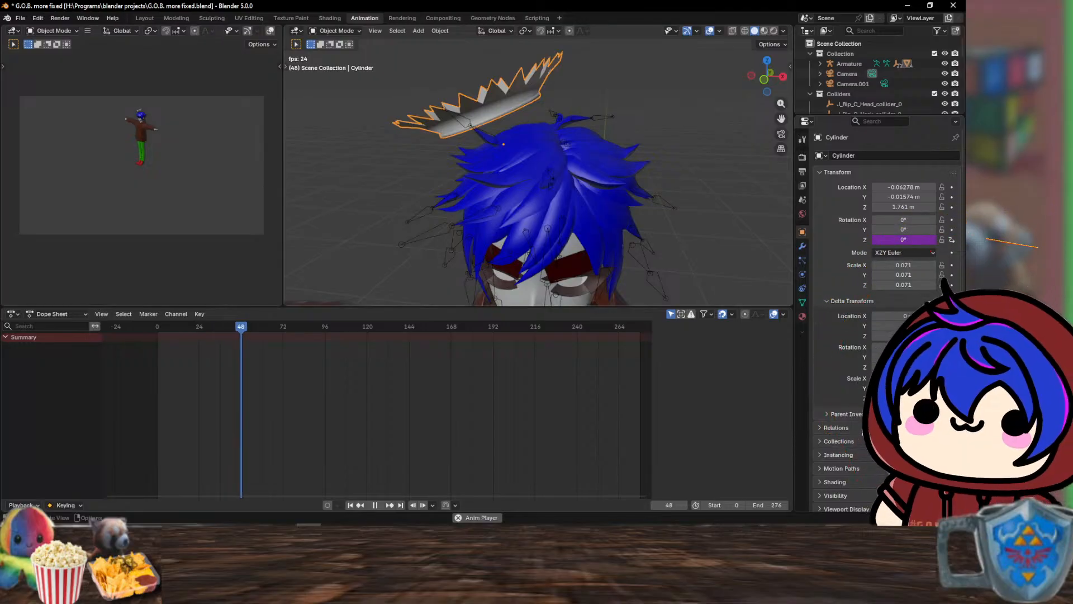
- Switch to the Scripting workspace and examine the avatar and crown from the side and front during playback
click(536, 18)
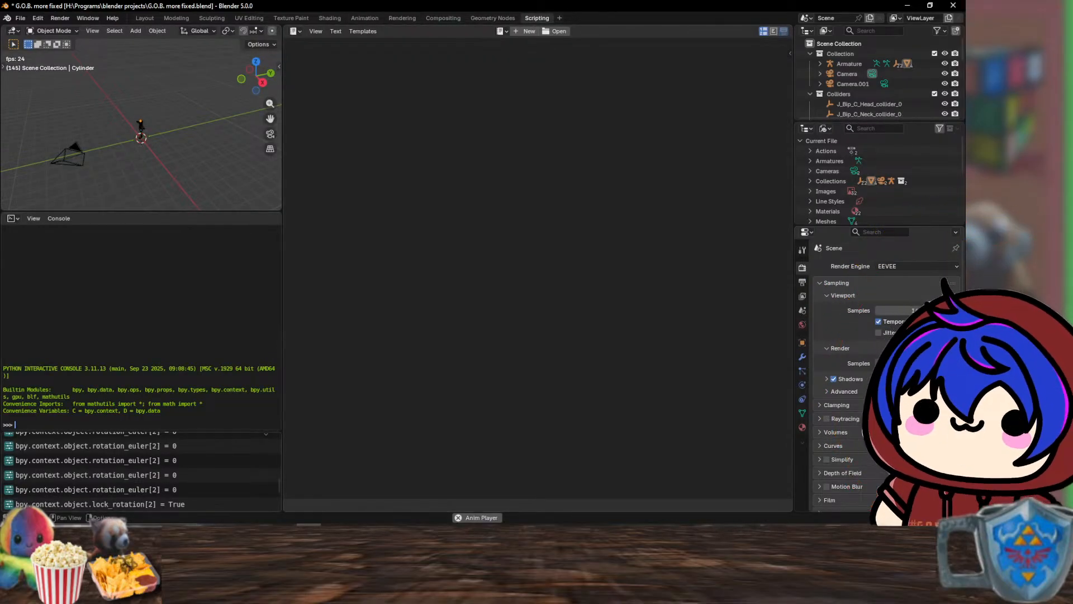
right_click(129, 518)
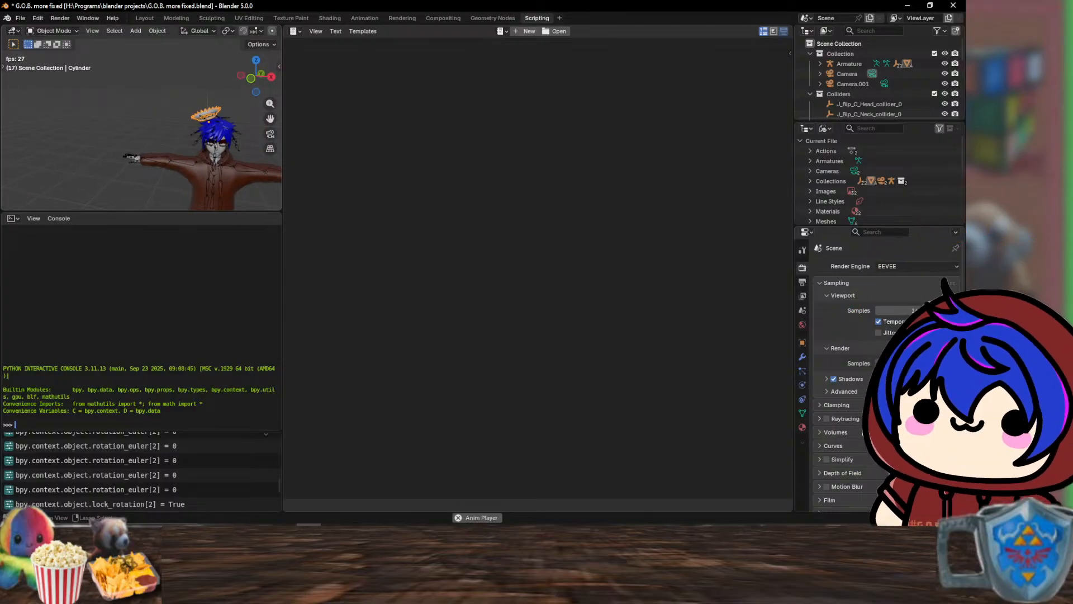
drag(148, 120, 183, 132)
key(KP_3)
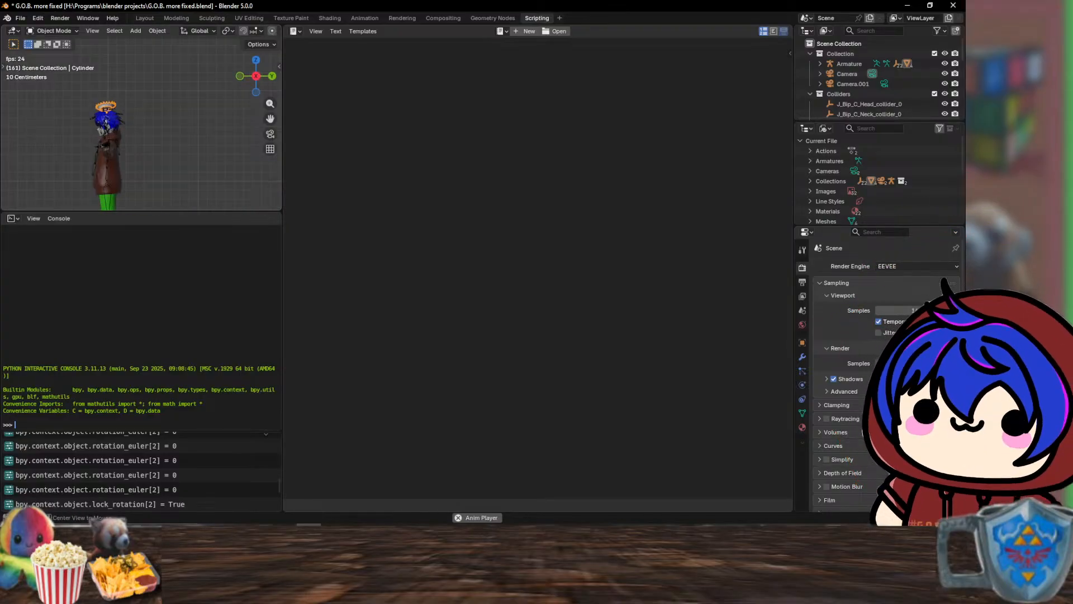
scroll(134, 129, up, 4)
middle_drag(134, 128, 224, 128)
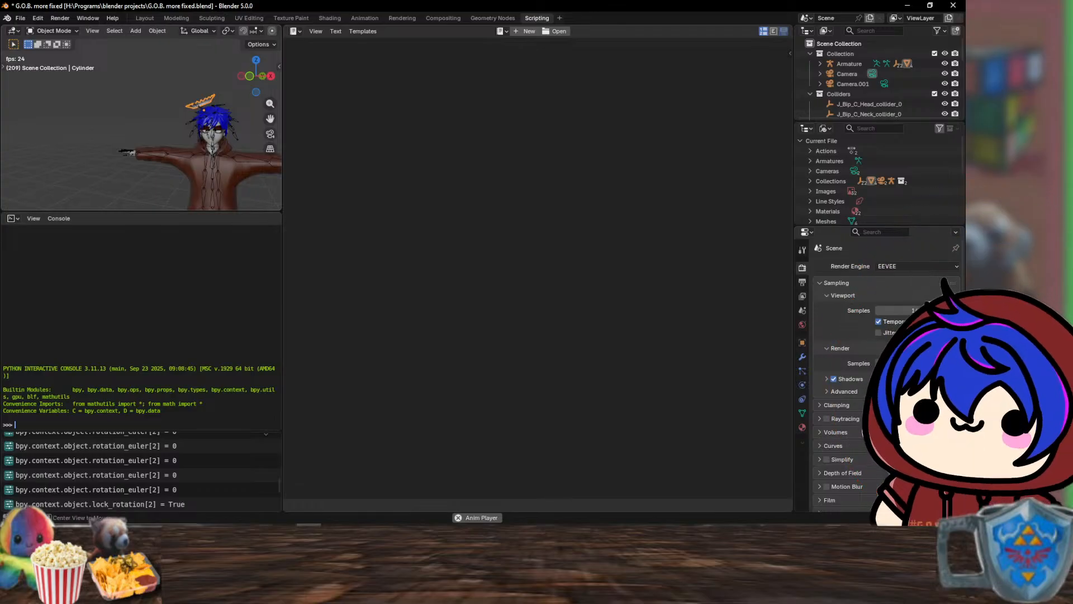
key(c)
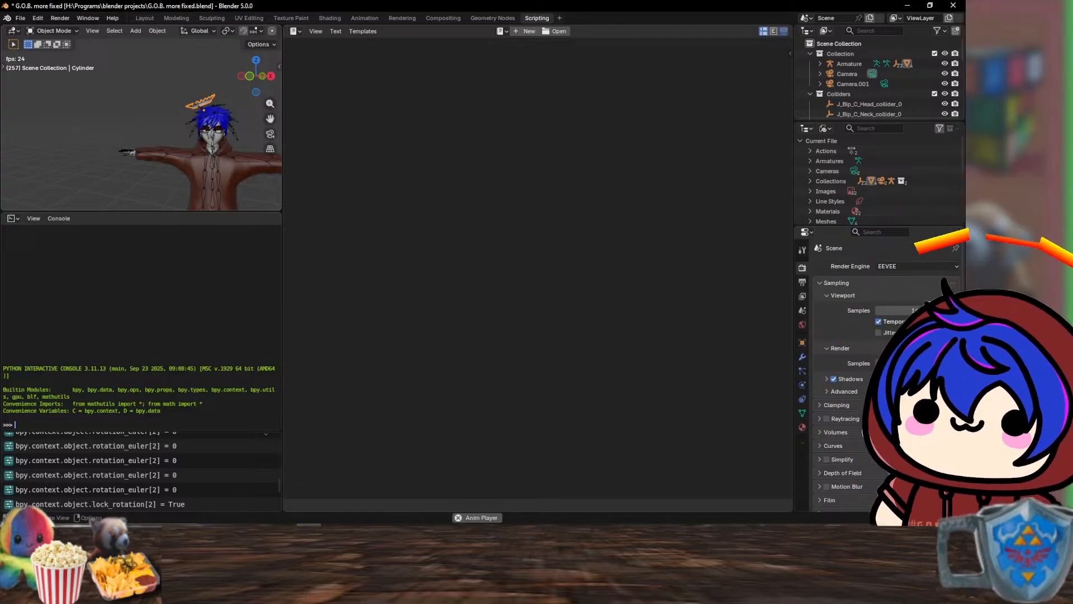
- Place the 3D cursor in the empty space beside the avatar's head and deselect the crown
shift+right_drag(116, 105, 100, 103)
right_click(132, 127)
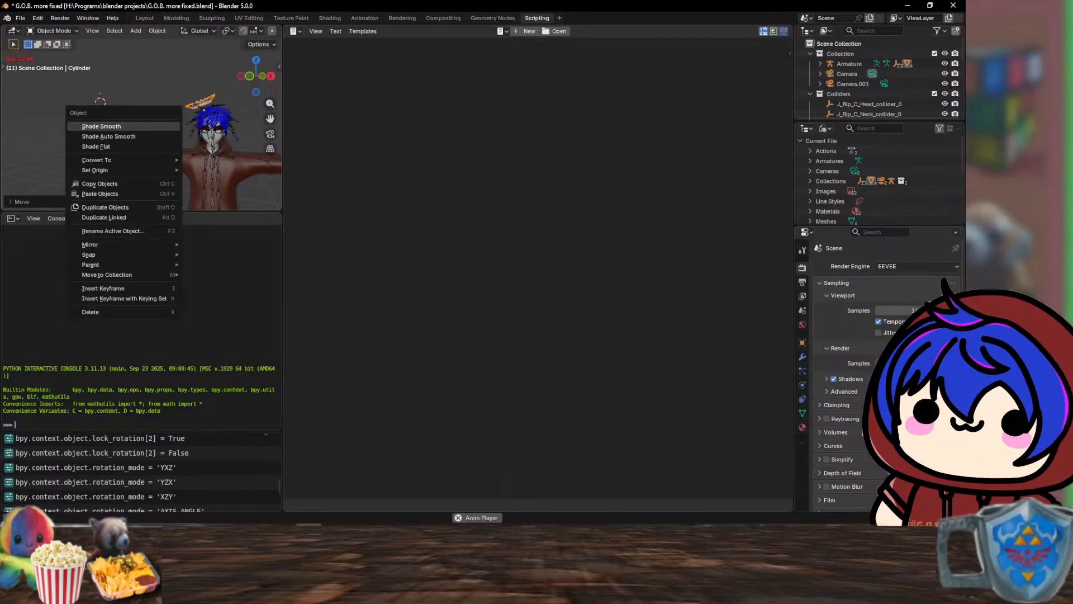
click(53, 134)
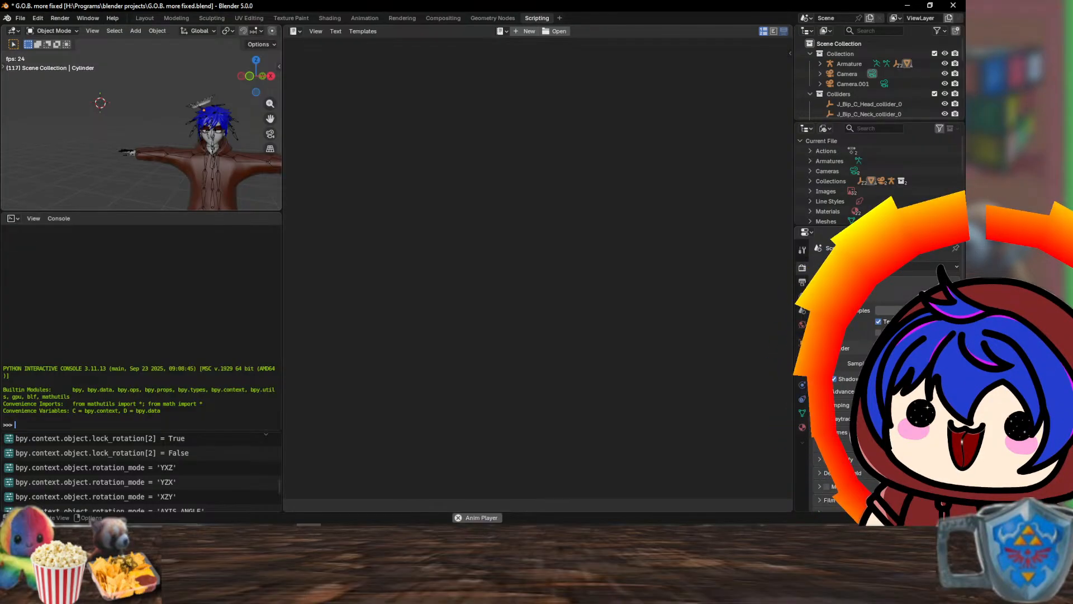
right_click(144, 118)
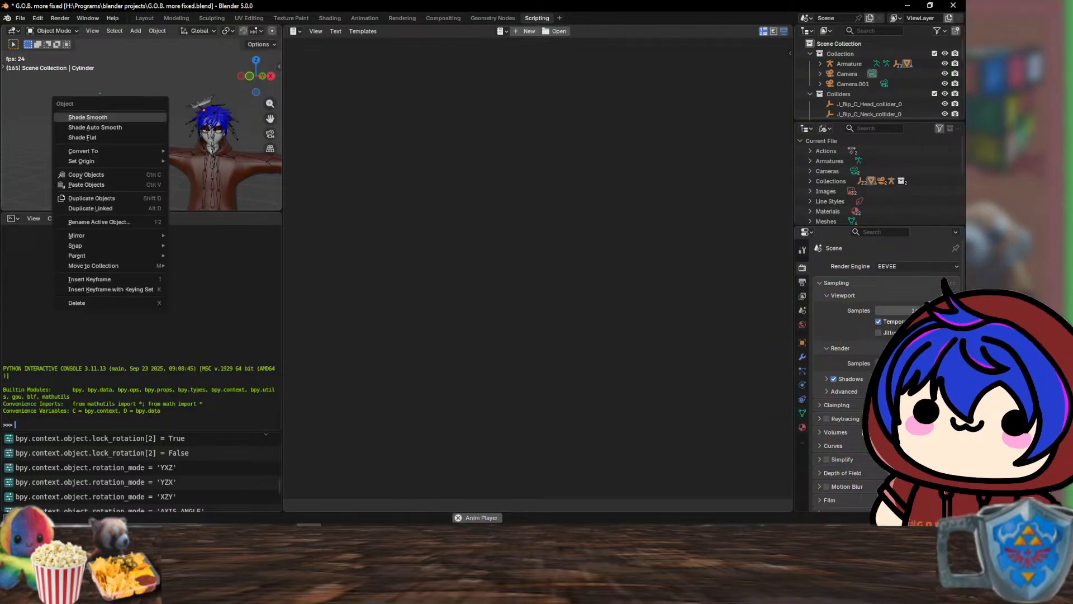
key(Escape)
- Examine the avatar from above and from the front while the animation plays
drag(168, 91, 132, 99)
middle_drag(132, 99, 157, 137)
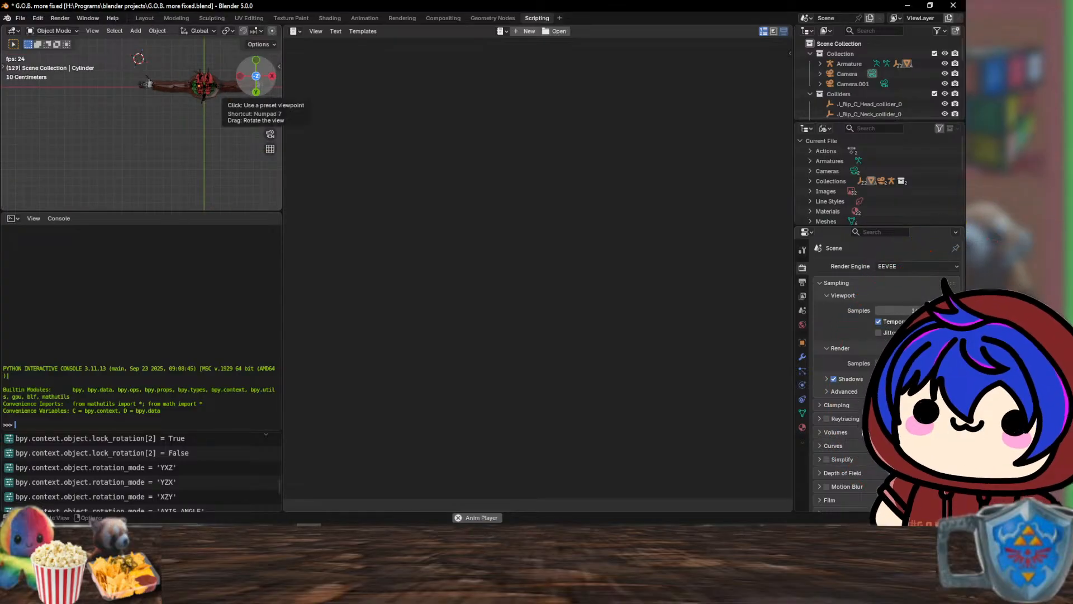
alt+middle_click(163, 73)
alt+middle_click(221, 67)
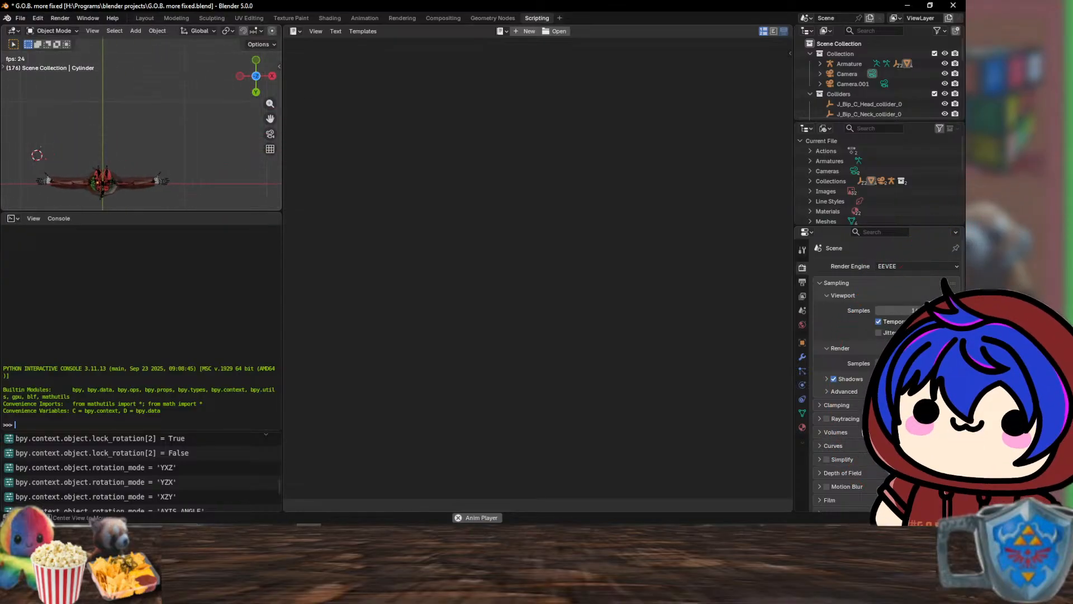
alt+middle_click(194, 90)
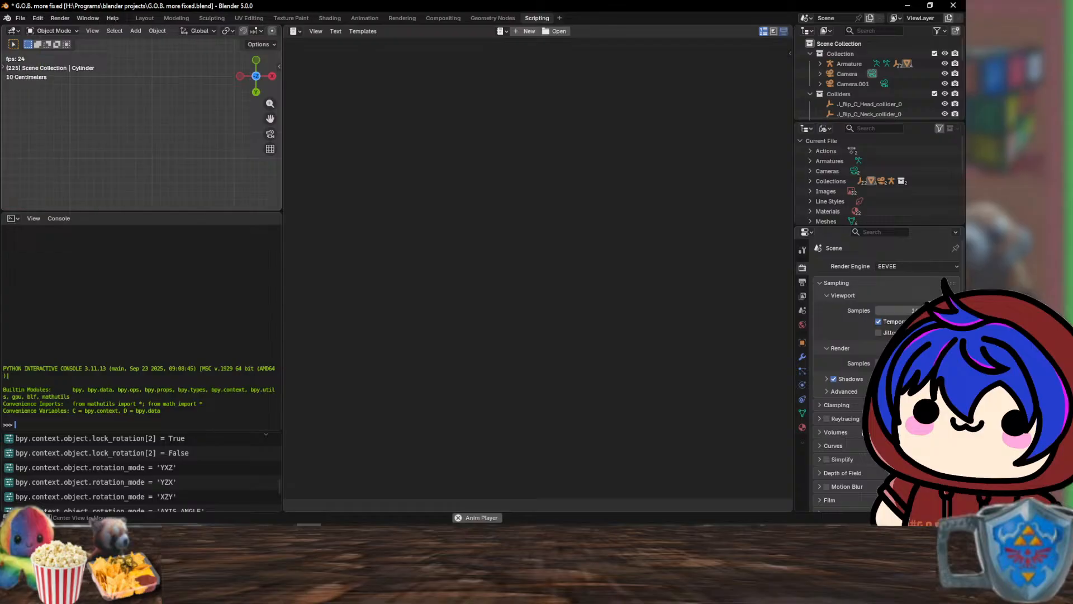
middle_drag(140, 129, 46, 103)
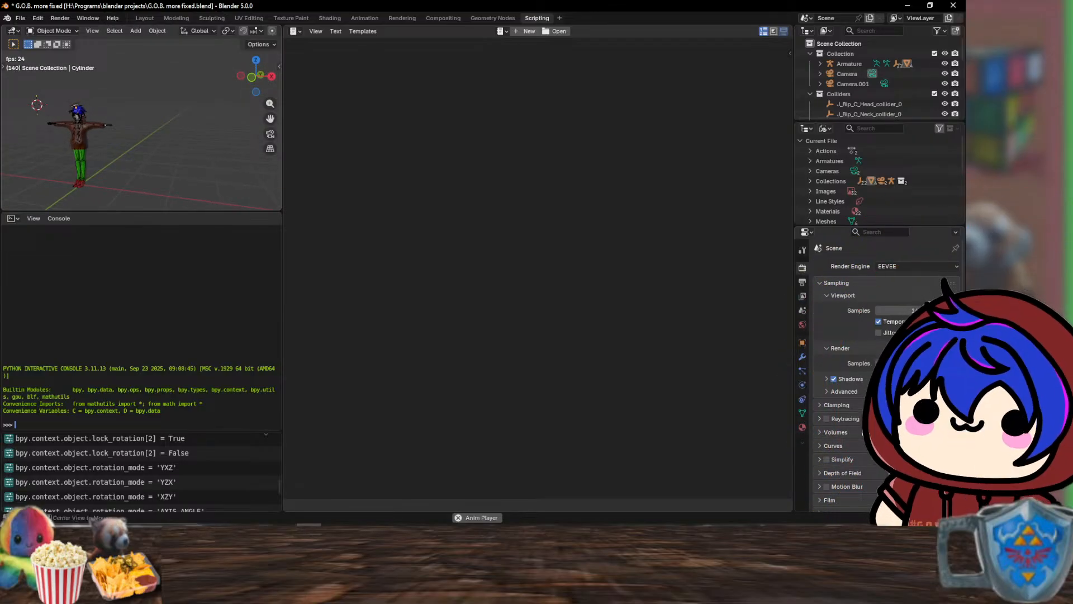
alt+middle_drag(156, 128, 111, 128)
middle_drag(190, 128, 52, 130)
right_click(169, 114)
drag(192, 118, 133, 123)
right_click(129, 120)
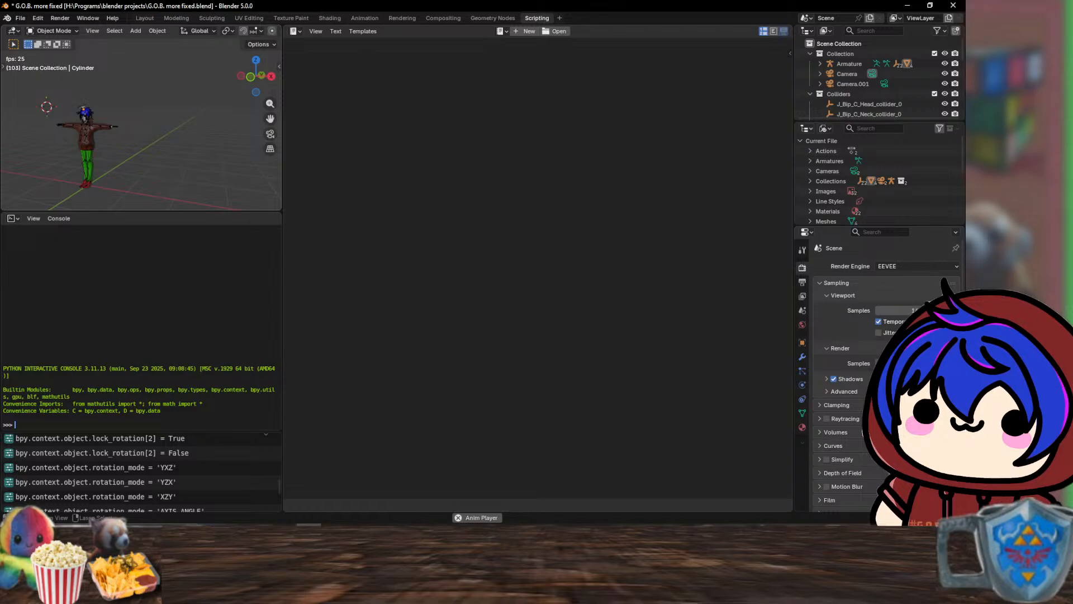
- Move the 3D cursor to the opposite side of the avatar and select the armature
shift+right_drag(116, 134, 190, 111)
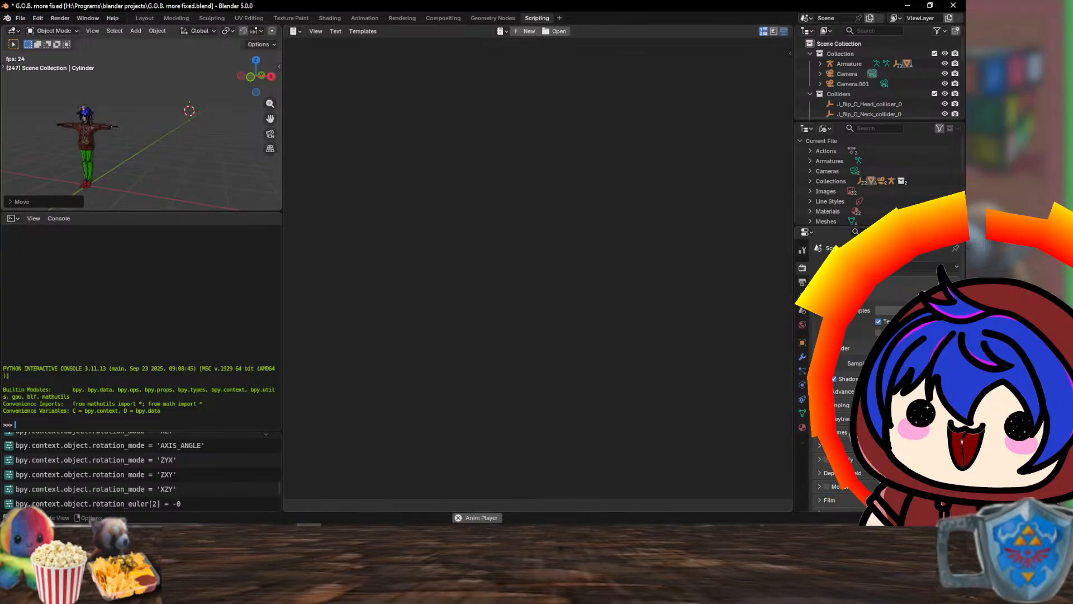
right_click(107, 165)
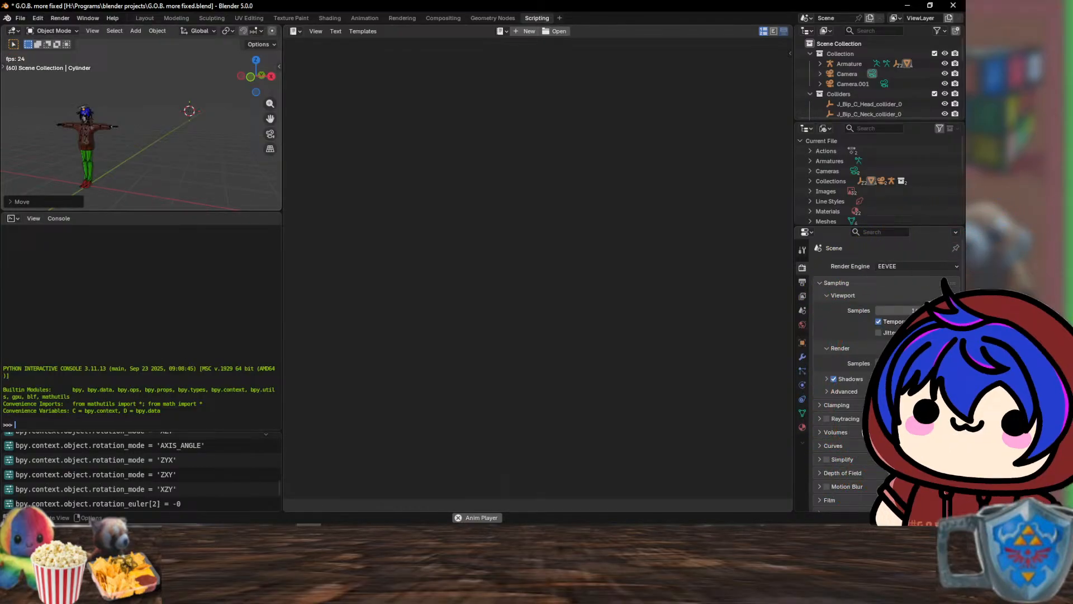
click(87, 149)
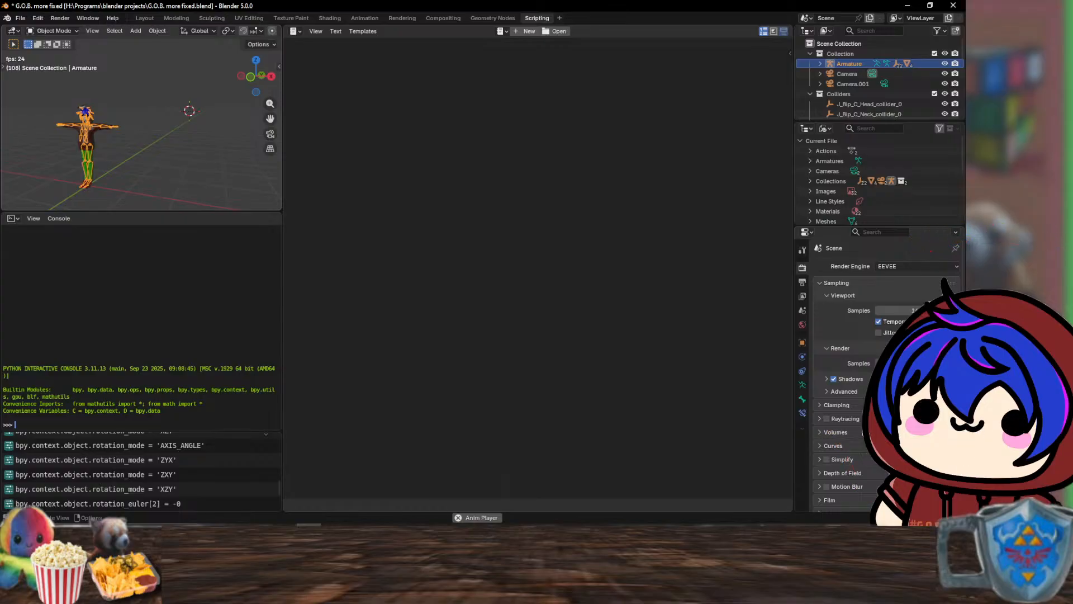
- Examine the avatar through the camera, then from the side and front at closer range
key(KP_0)
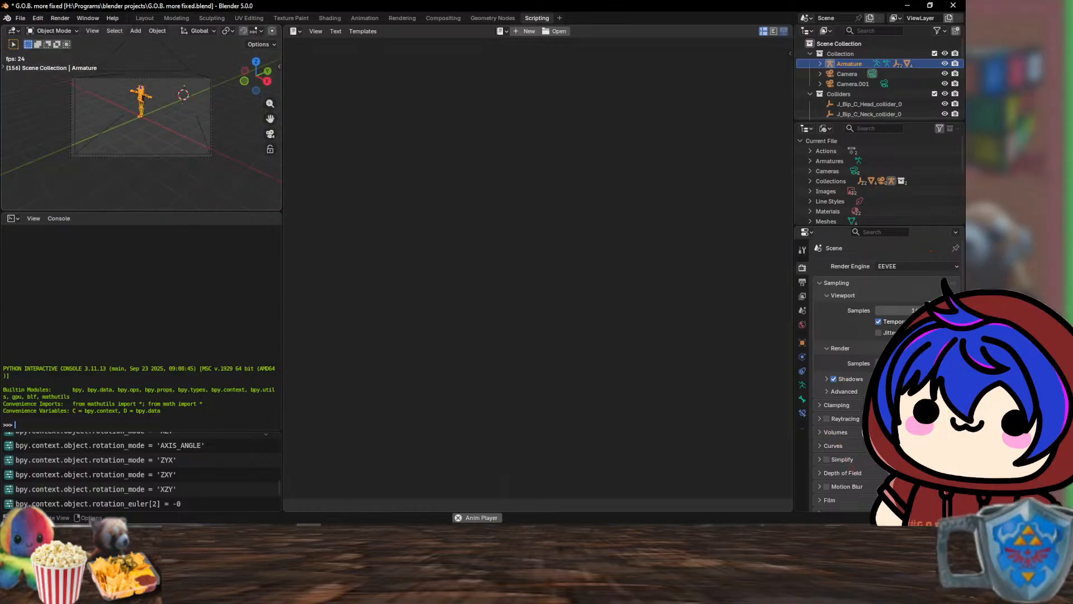
key(KP_0)
middle_drag(151, 139, 72, 134)
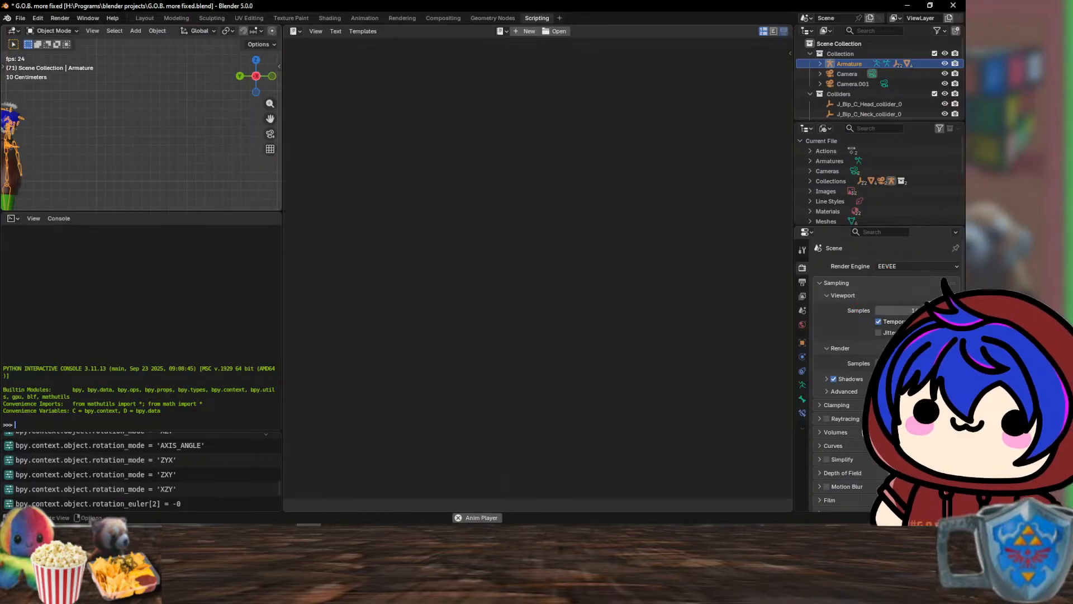
drag(95, 137, 153, 145)
middle_drag(153, 145, 134, 128)
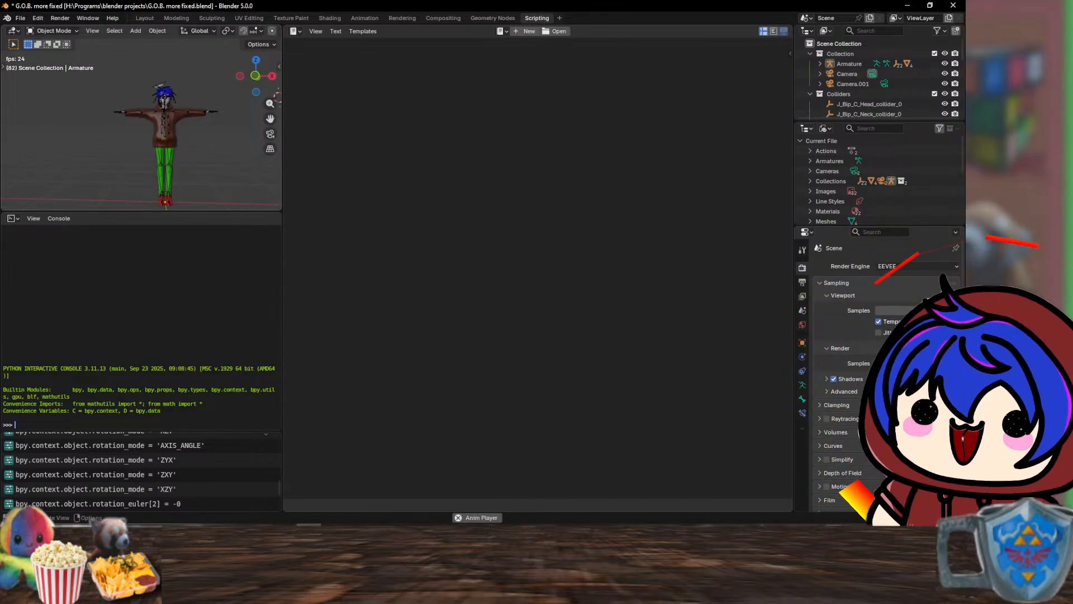
scroll(140, 123, up, 5)
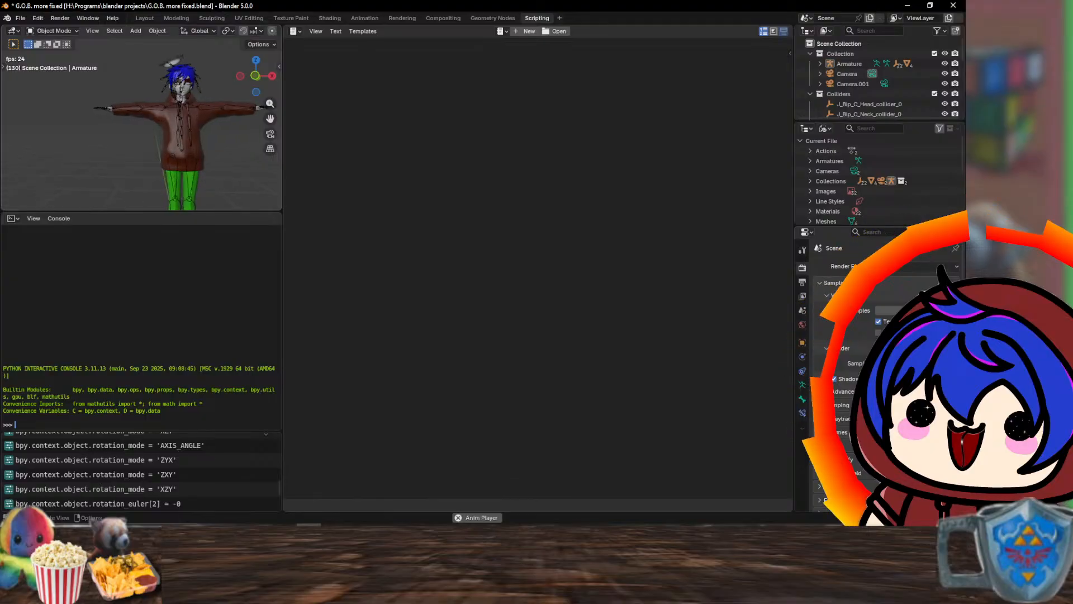
mouse_move(140, 123)
middle_down()
mouse_move(114, 132)
mouse_move(158, 123)
middle_up()
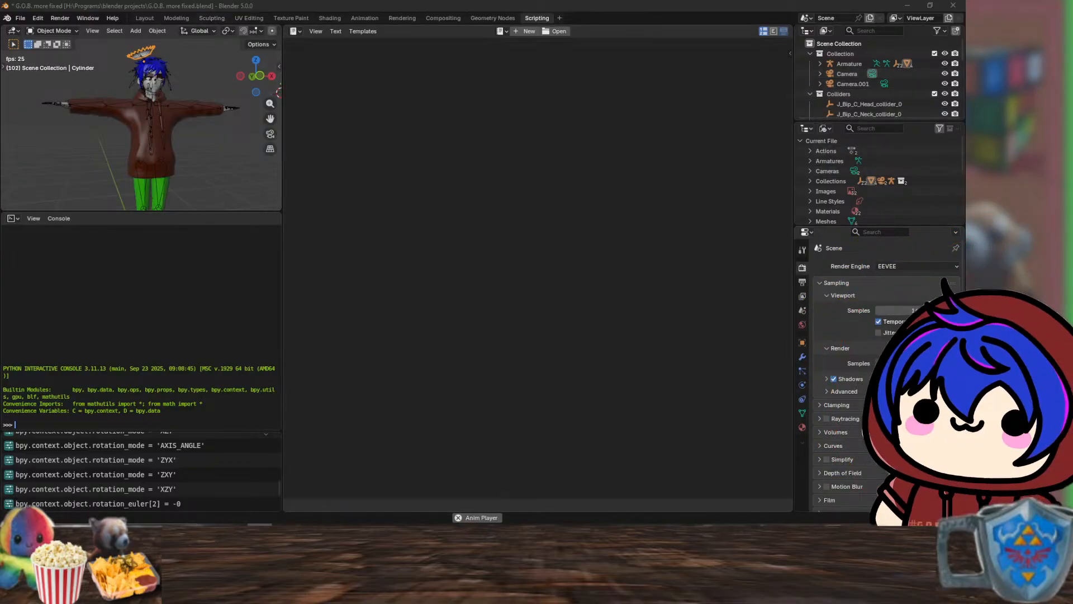
- Return to the Layout workspace and drive the crown's delta Z rotation with the expression #frame
click(144, 18)
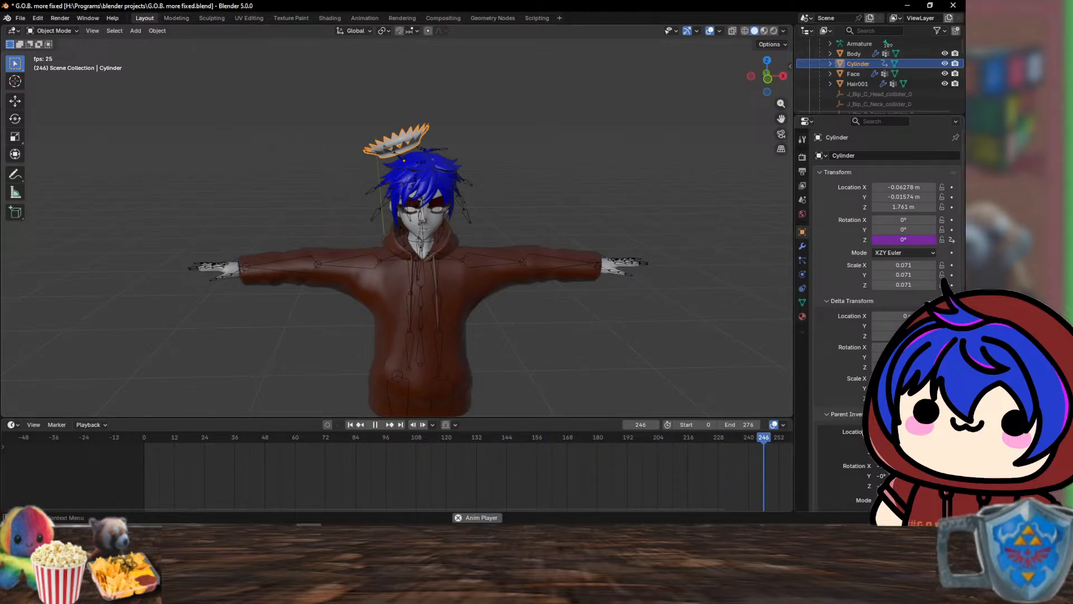
scroll(883, 235, down, 3)
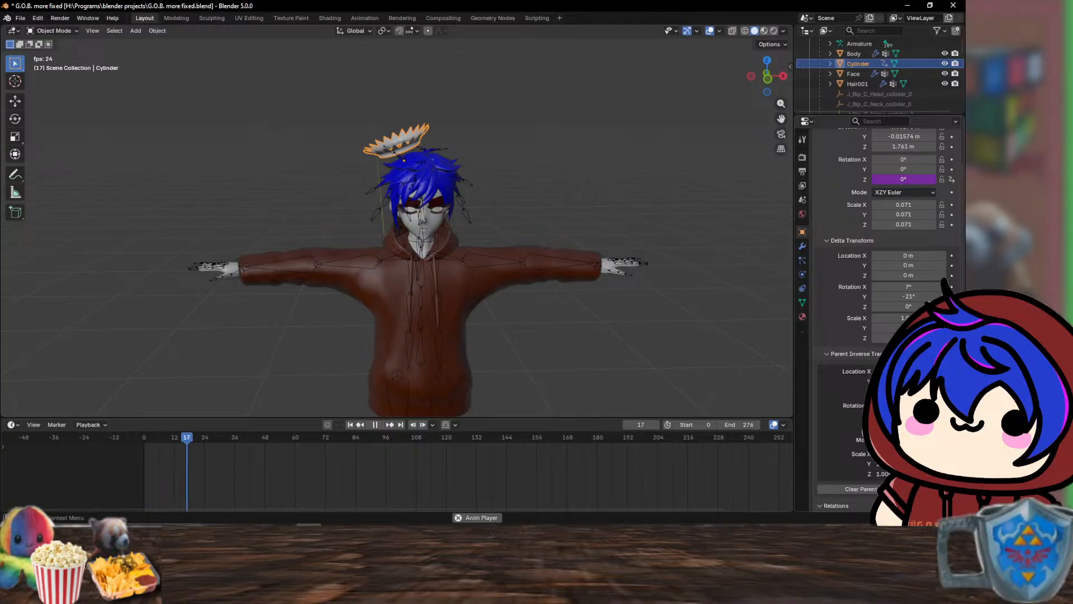
scroll(903, 263, up, 3)
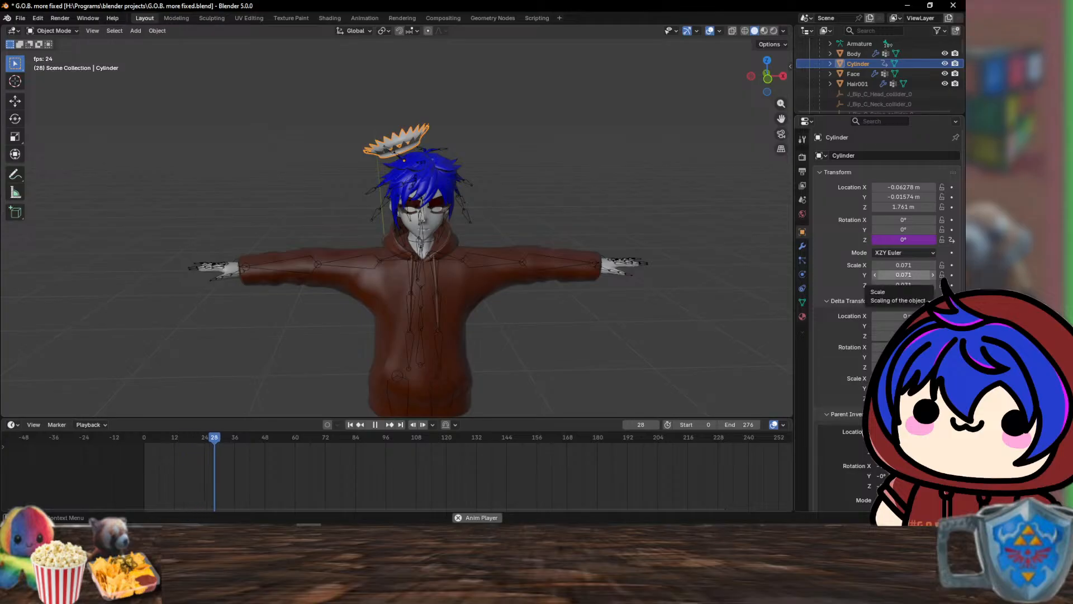
scroll(945, 279, down, 3)
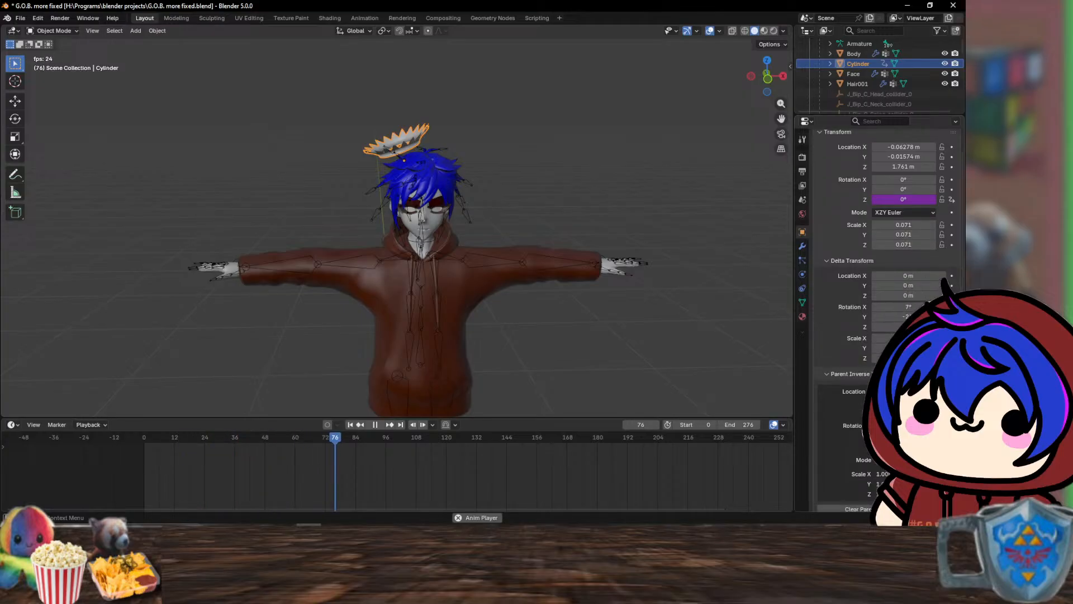
scroll(894, 280, down, 9)
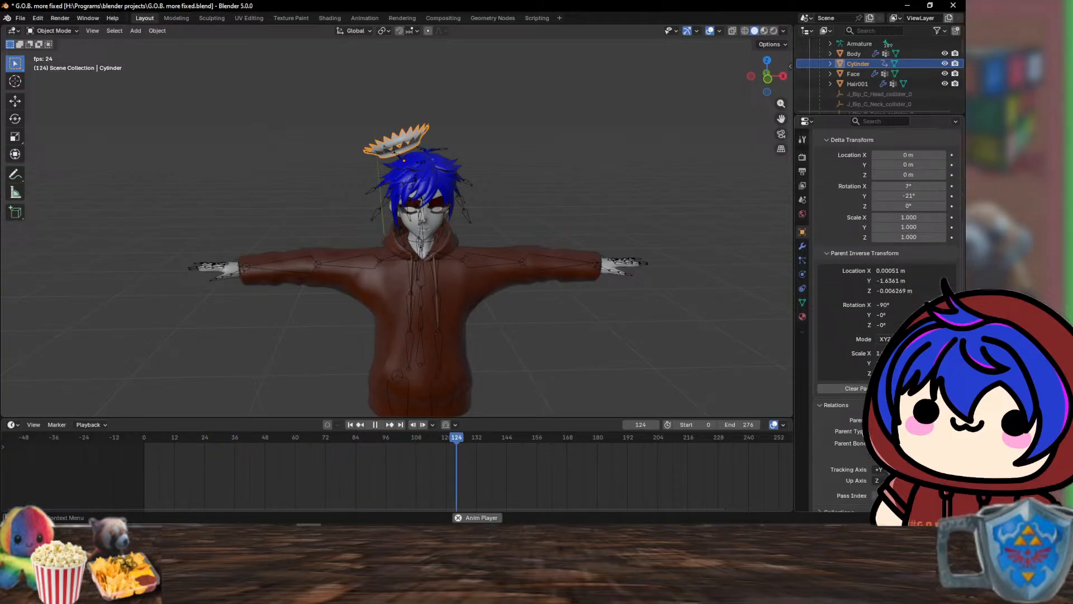
scroll(418, 268, down, 2)
scroll(398, 224, up, 3)
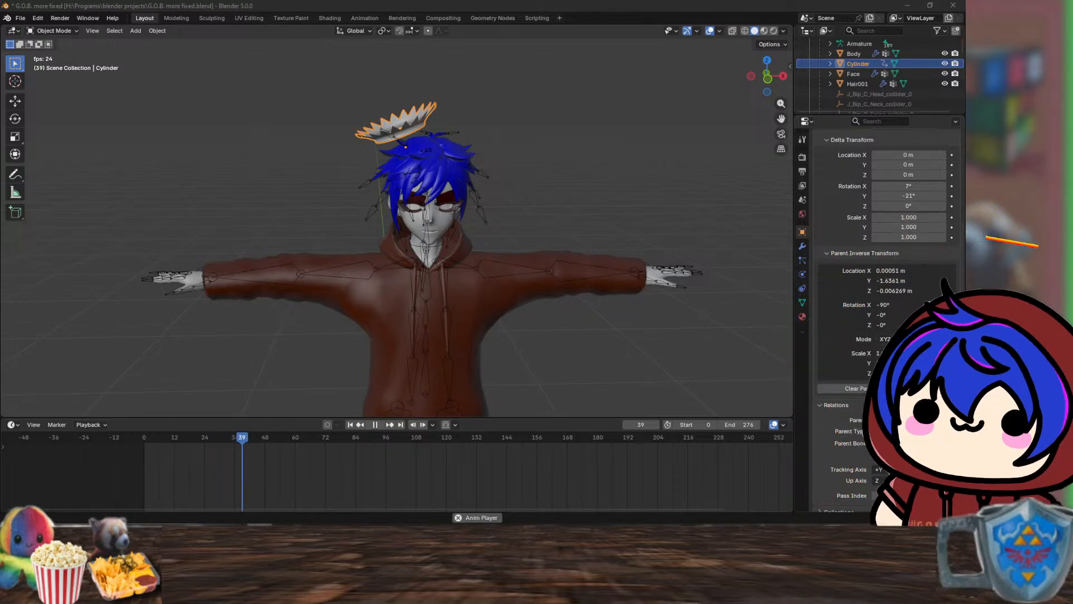
click(908, 206)
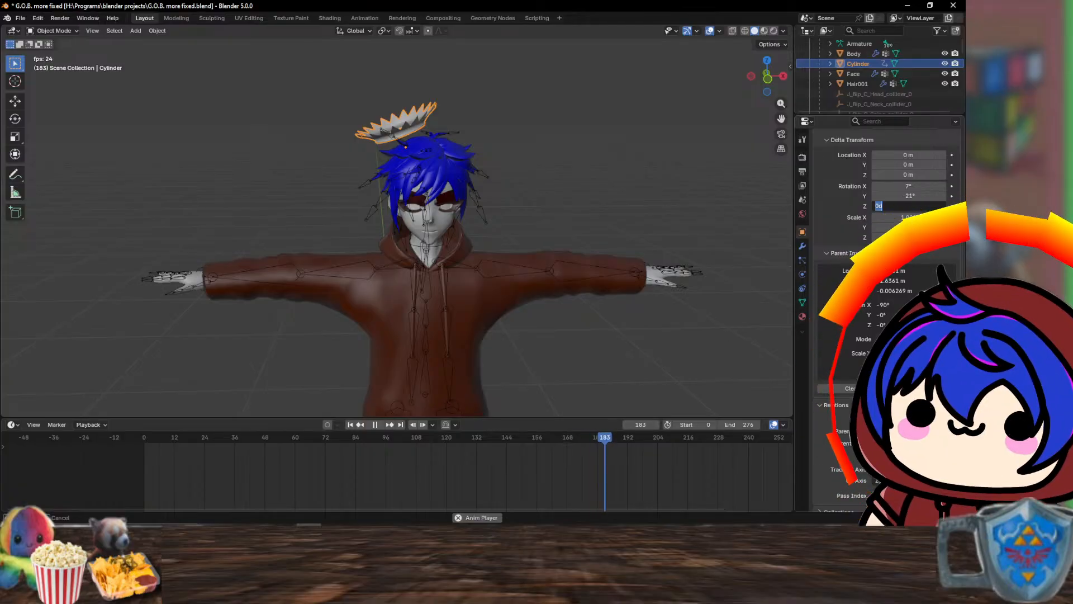
text(#frame)
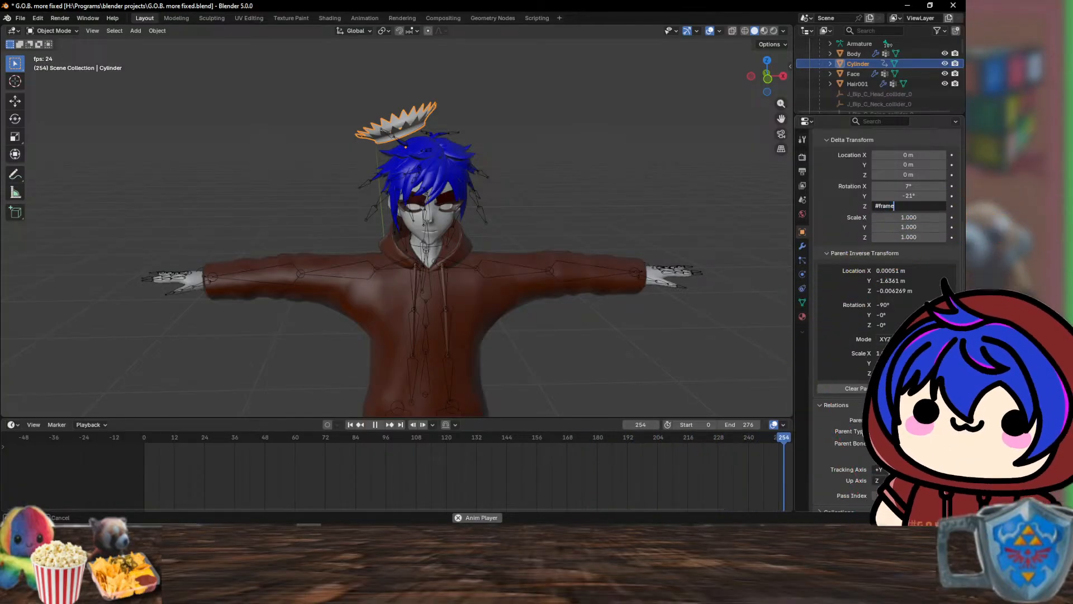
key(Return)
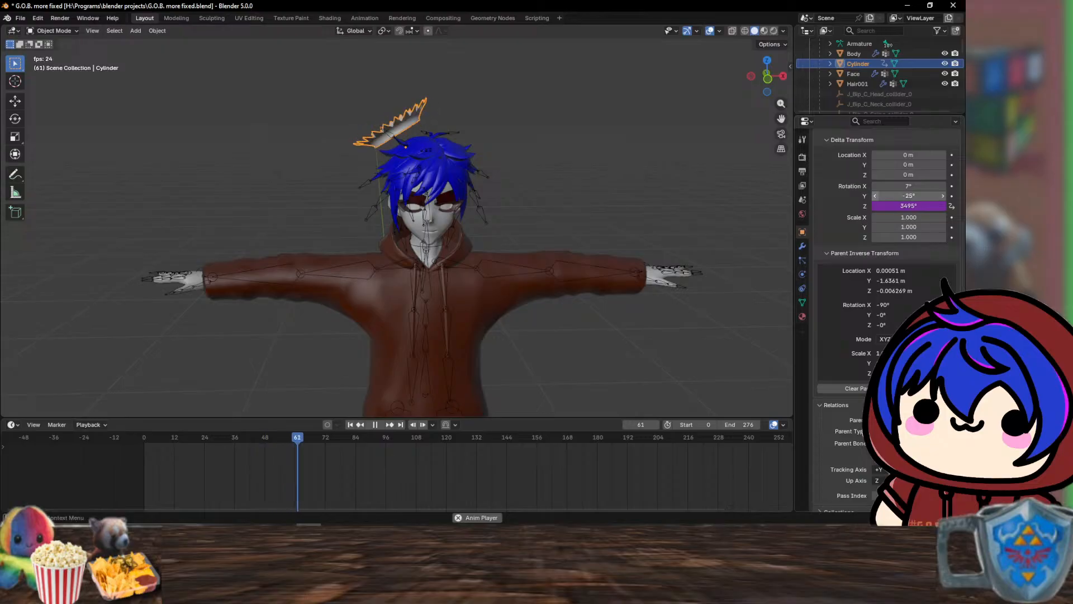
- Set the crown's delta rotation Y and X to 0°
click(909, 196)
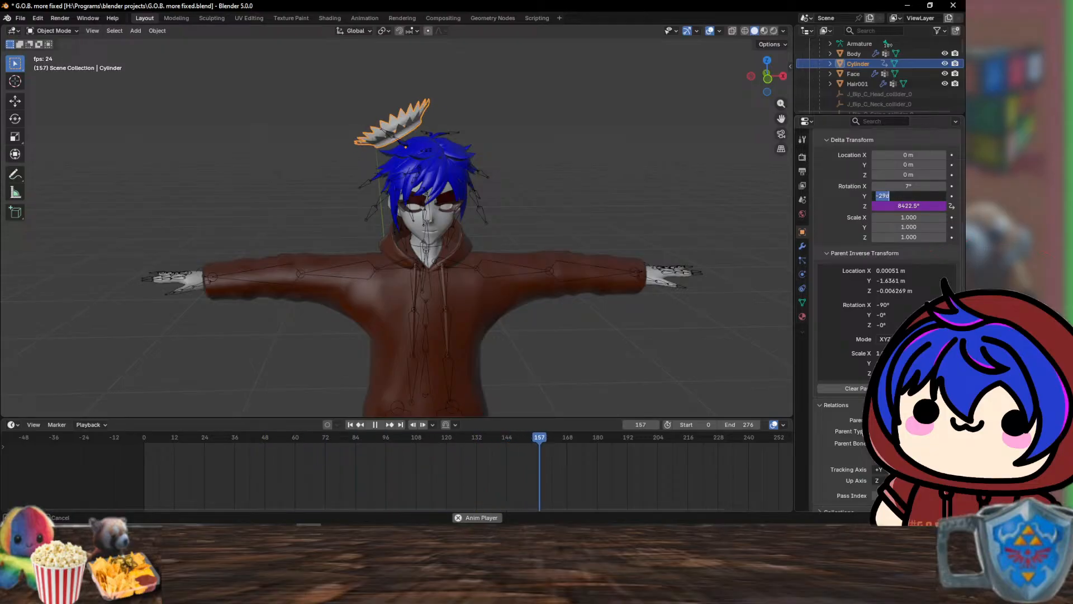
text(0)
key(Return)
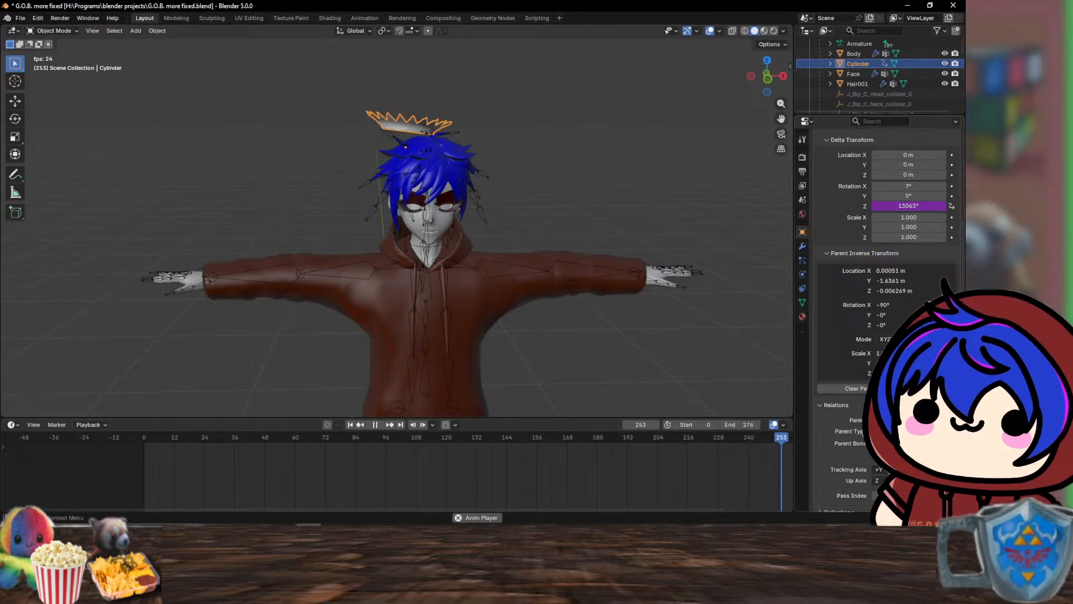
click(909, 186)
text(0)
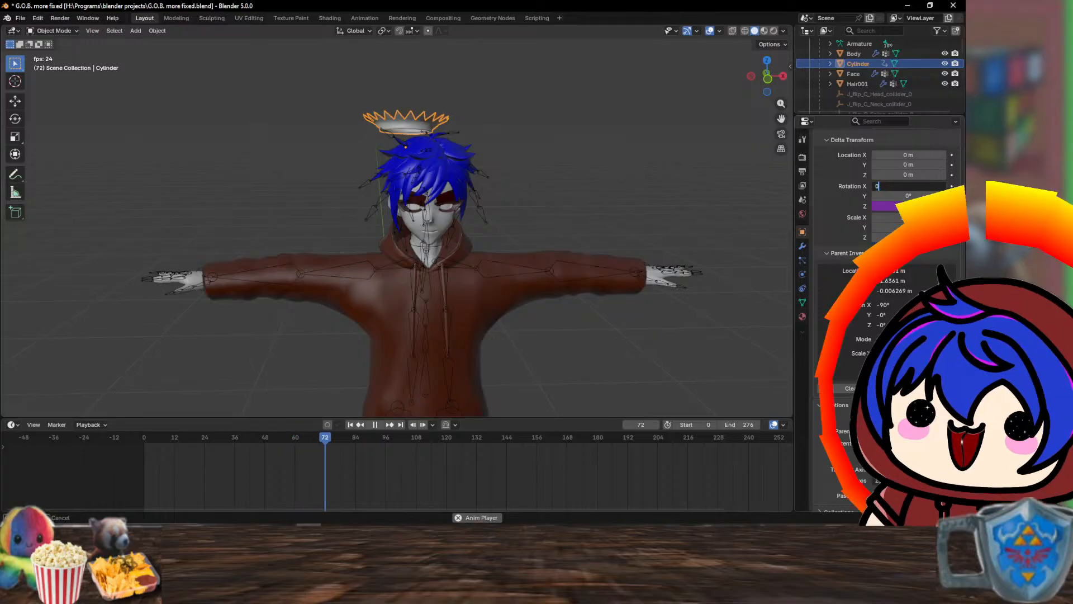
key(Return)
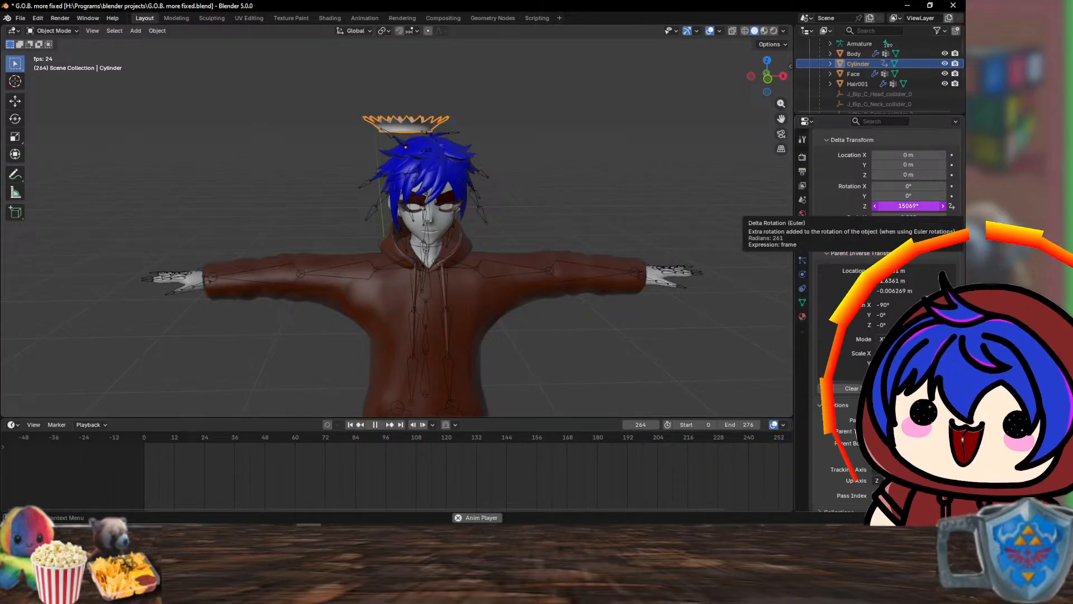
- Try the driver expression #frame \ 100 on the crown's delta Z rotation
click(908, 206)
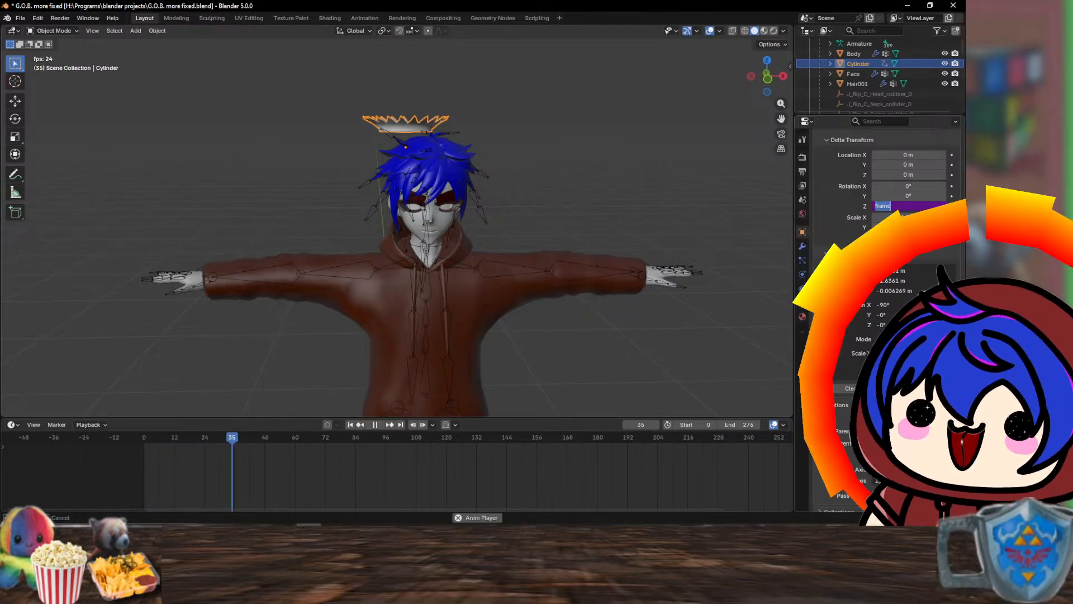
text(#frame)
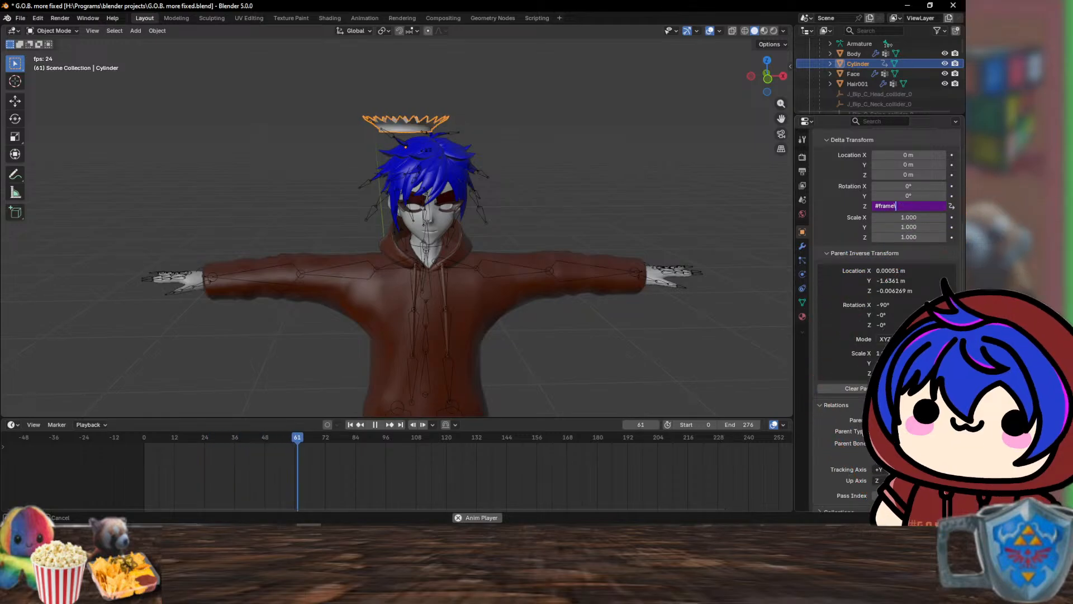
key(Return)
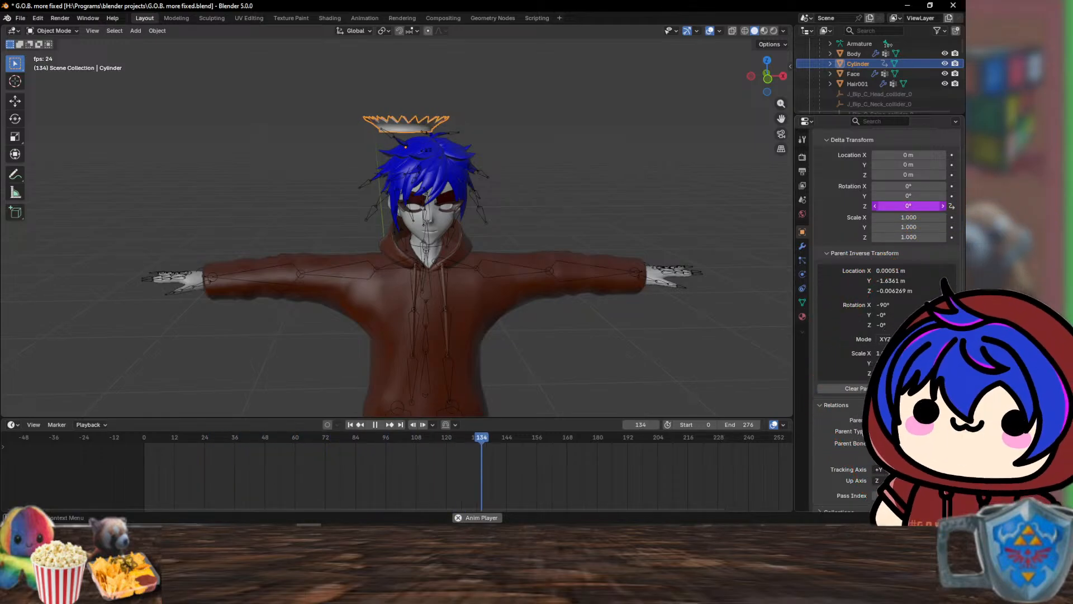
click(908, 206)
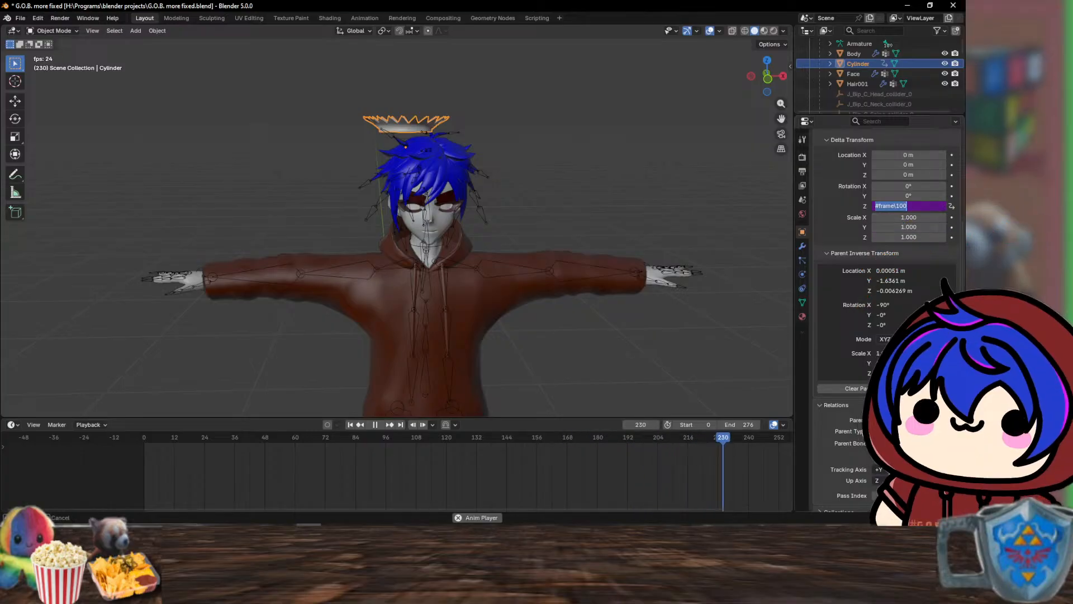
click(896, 205)
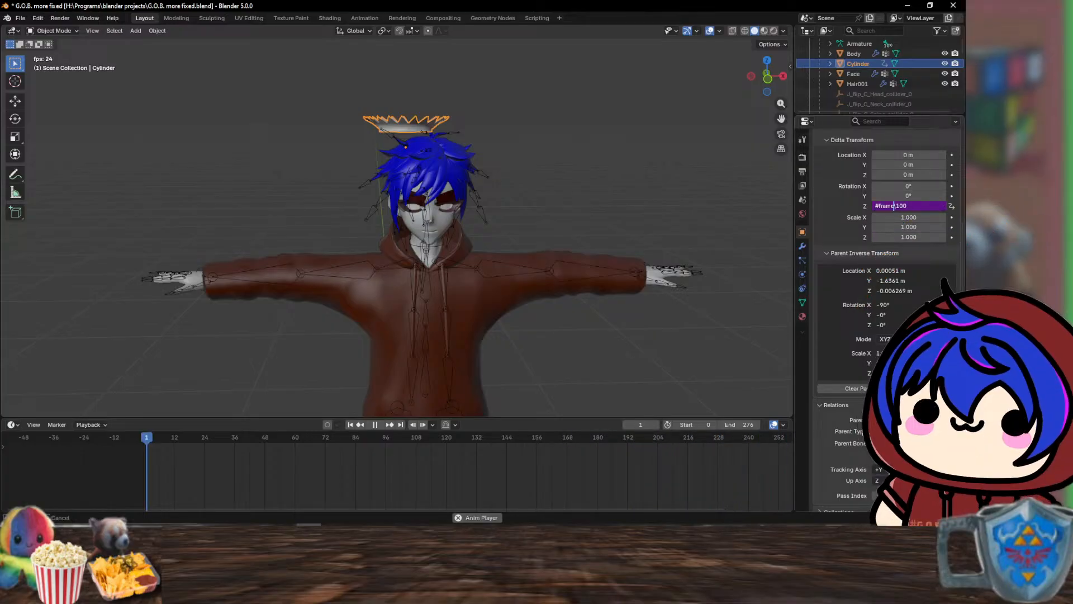
key(Right)
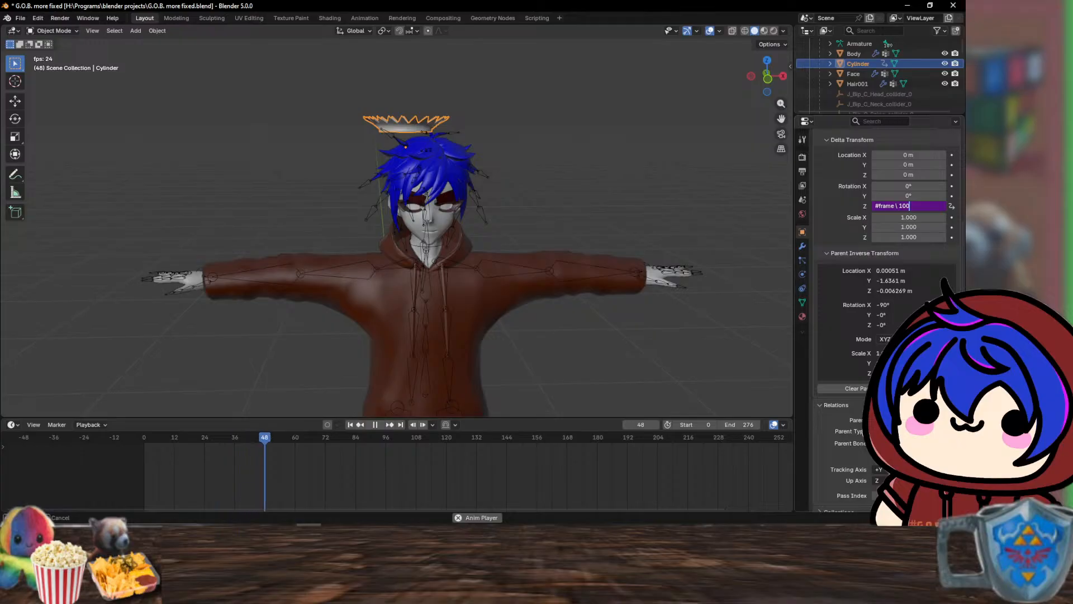
key(Return)
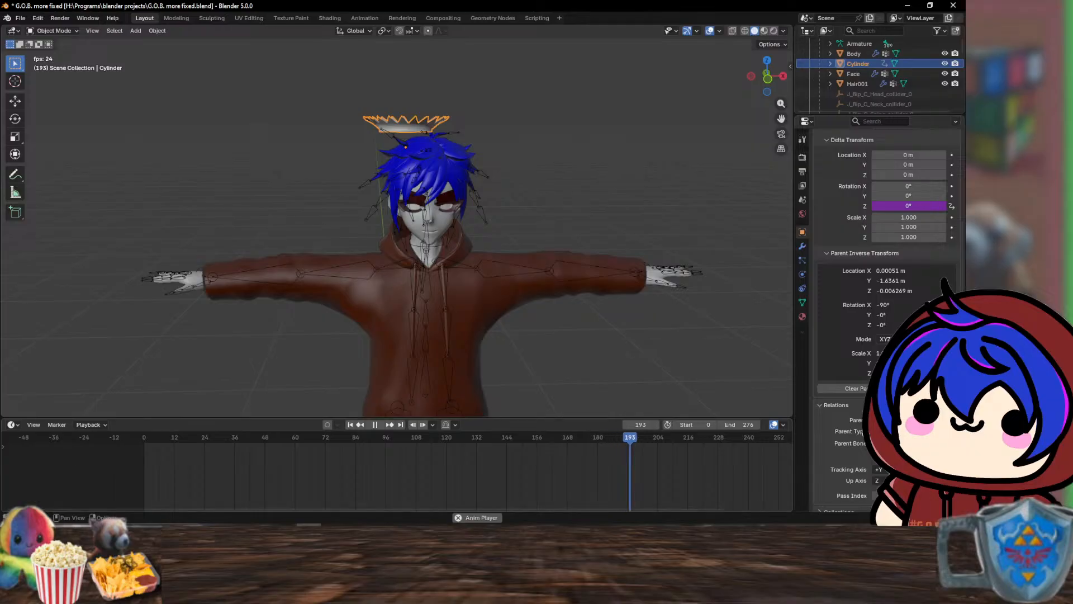
- Stop the animation playback and try the expression #frame \ 10 on the crown's delta Z rotation
key(space)
key(space)
key(space)
click(908, 205)
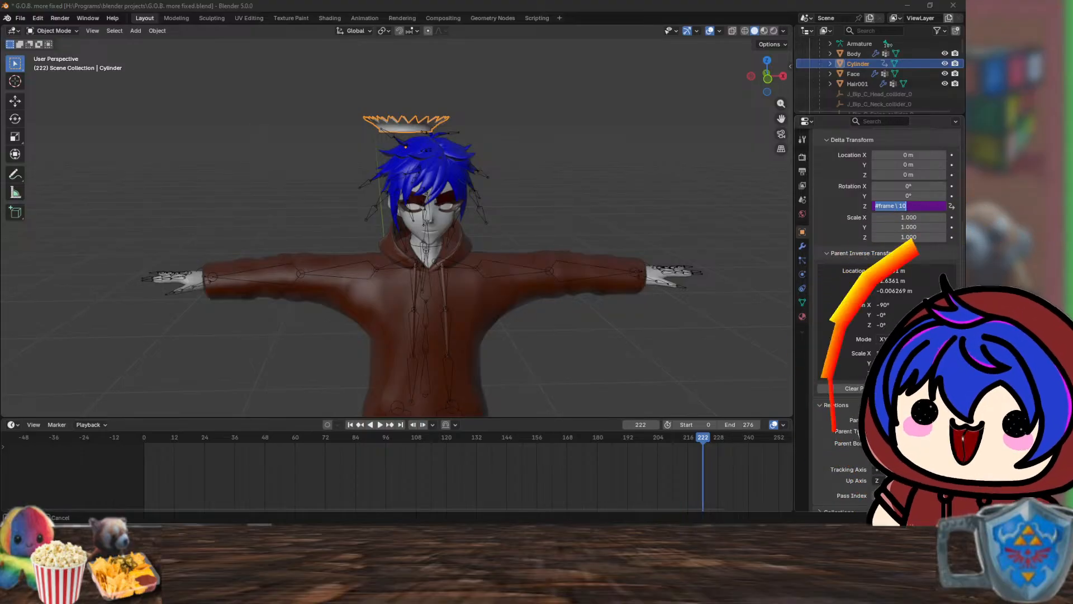
key(Return)
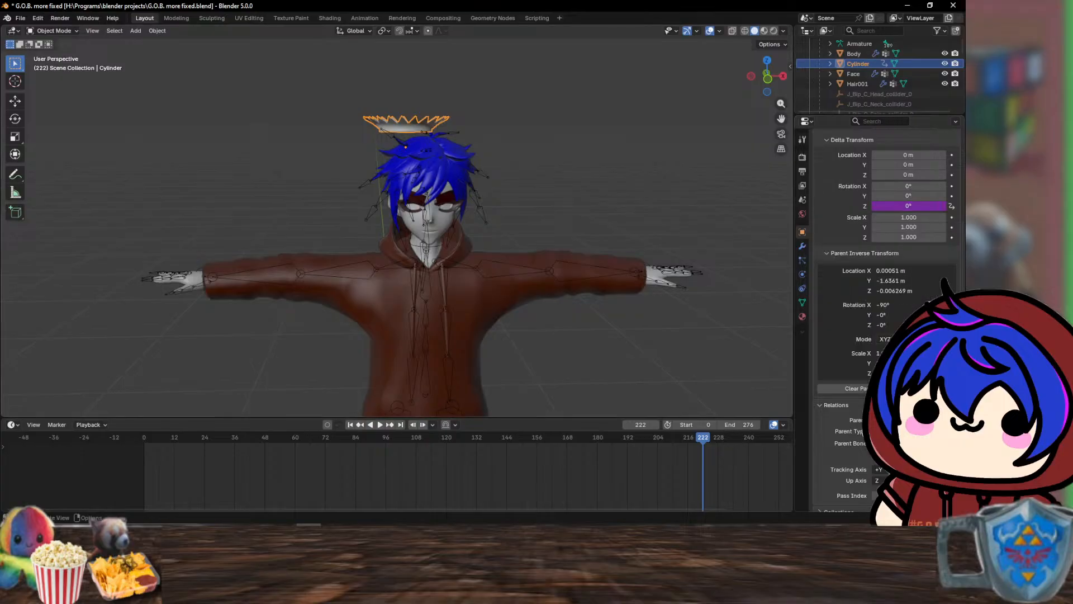
- Revert the crown's delta rotation changes, return the timeline to frame 81 and select only the crown
right_click(505, 423)
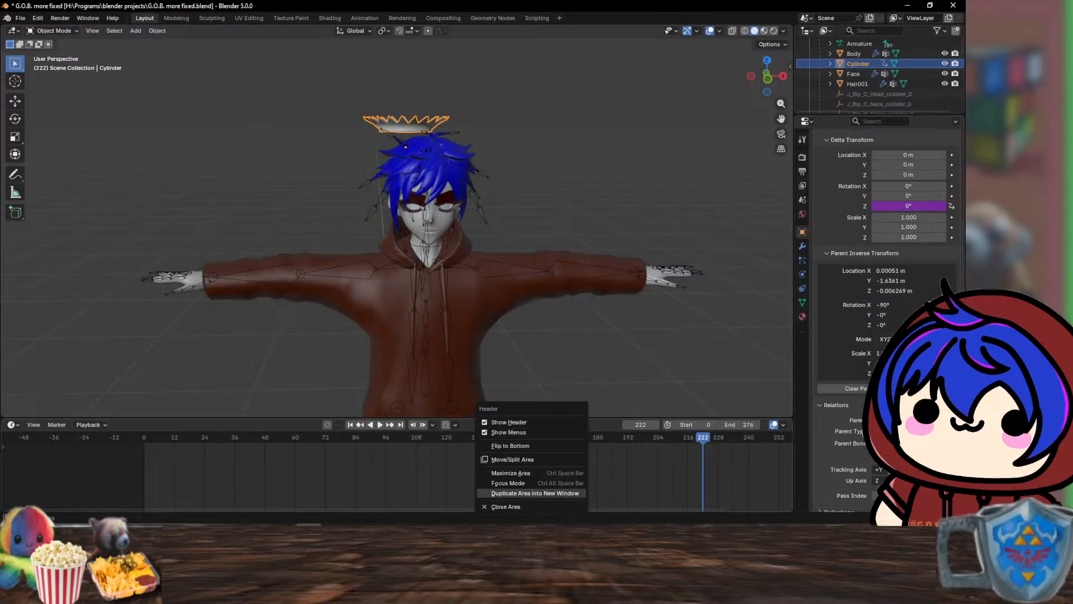
click(531, 493)
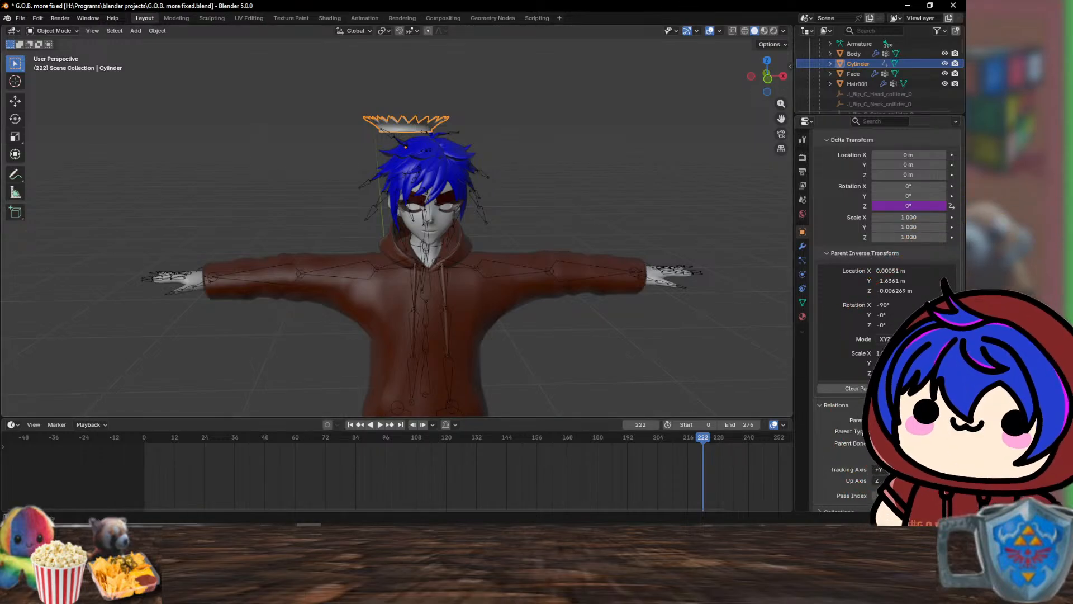
drag(702, 437, 625, 437)
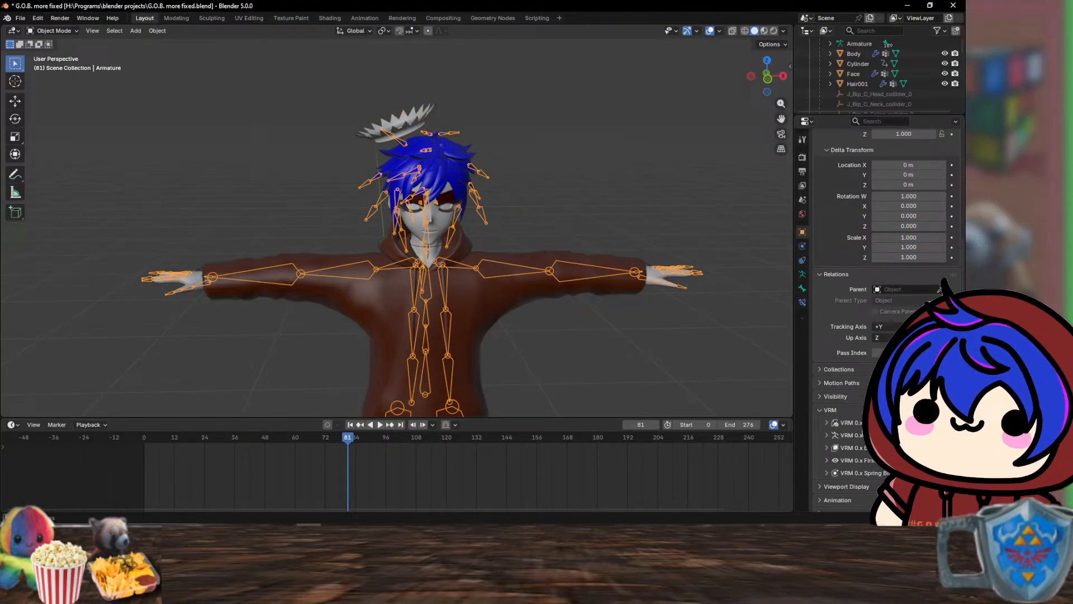
key(alt+a)
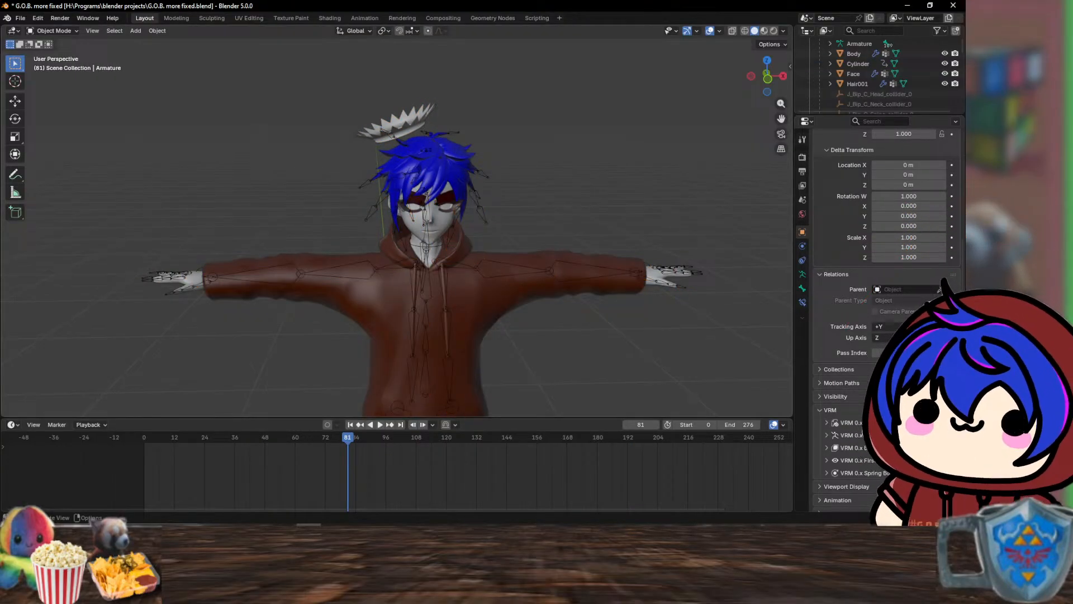
click(402, 119)
- Zero the selected crown's delta rotation on the Y and X axes at frame 81
click(908, 195)
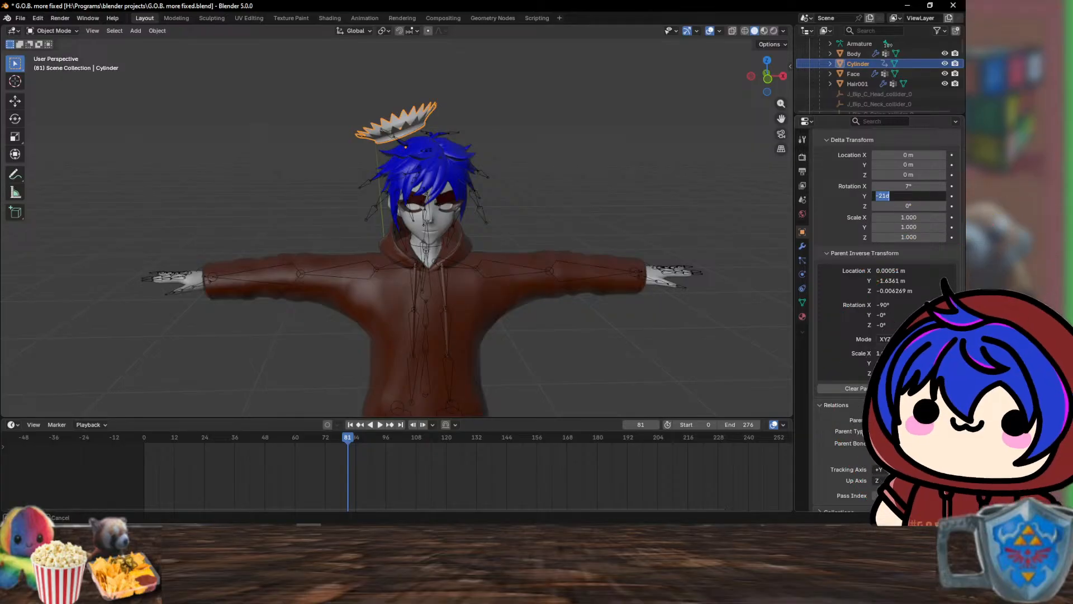
text(0)
key(Return)
click(909, 186)
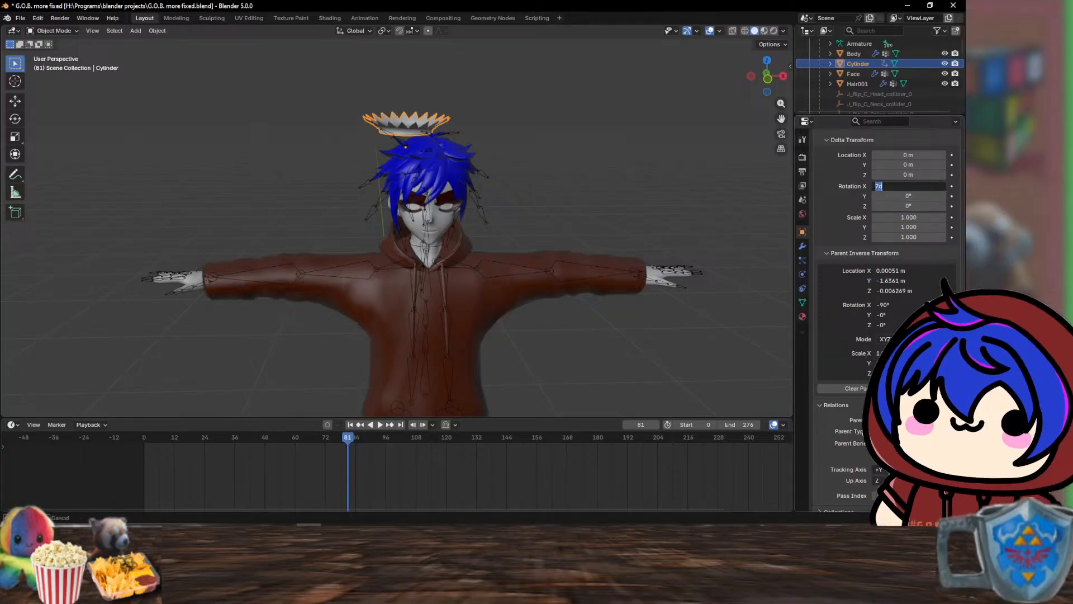
text(0)
key(Return)
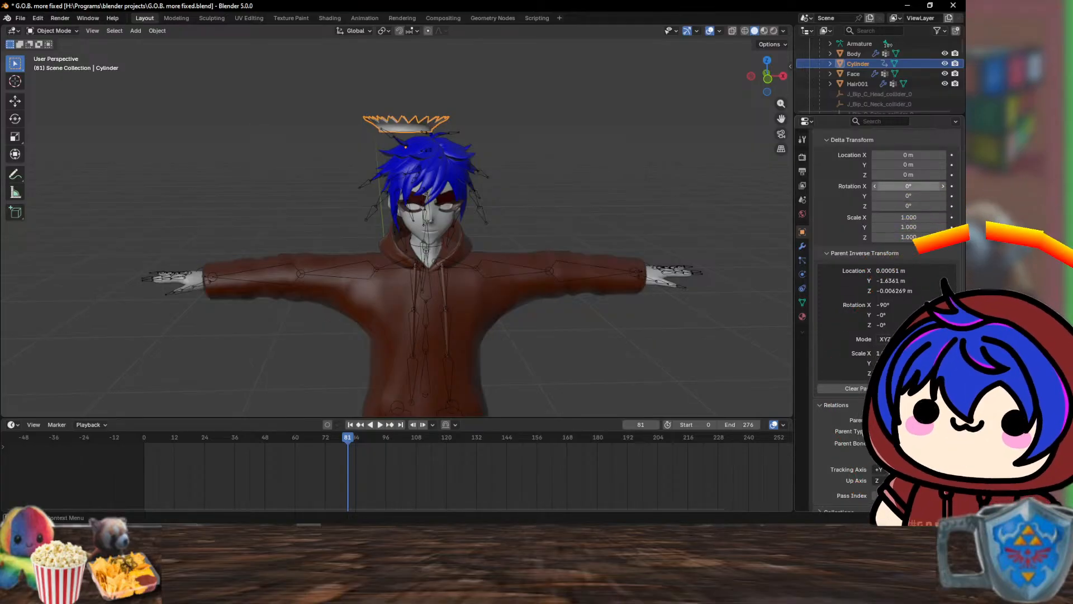
- Undo the last two delta rotation changes on the crown
scroll(908, 268, up, 2)
scroll(908, 268, up, 4)
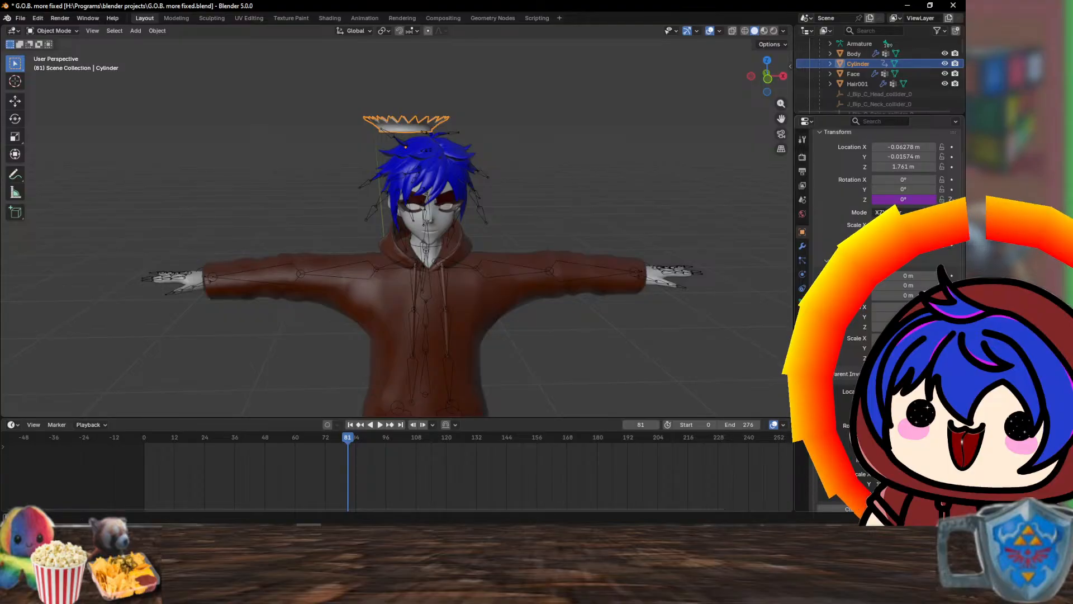
key(ctrl+z)
key(ctrl+z)
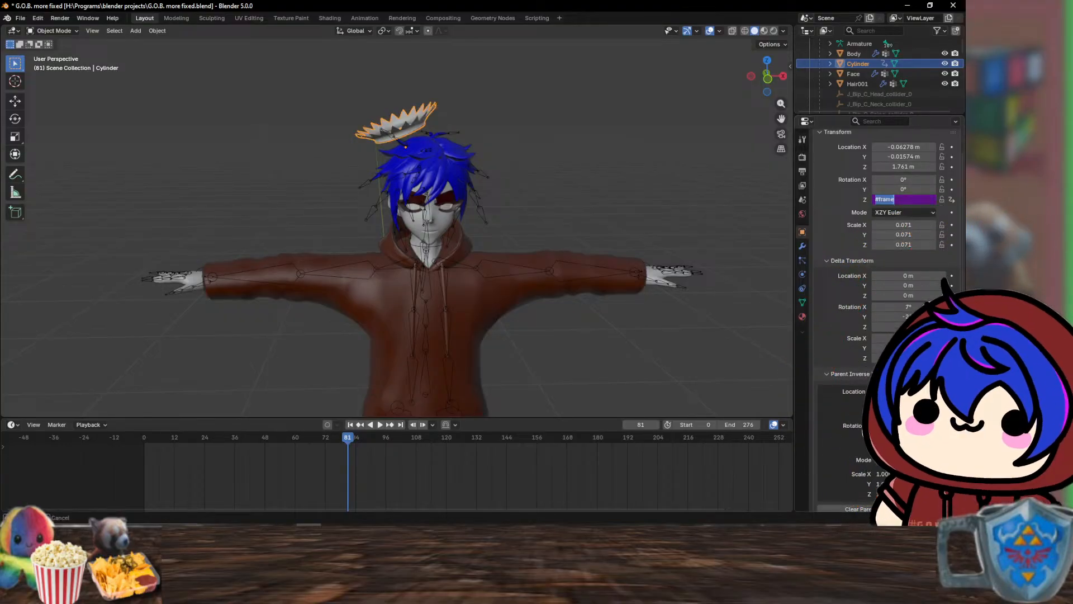
- Delete the driver on the crown's main Z rotation, drive it with #frame/10 instead and play the animation
right_click(894, 199)
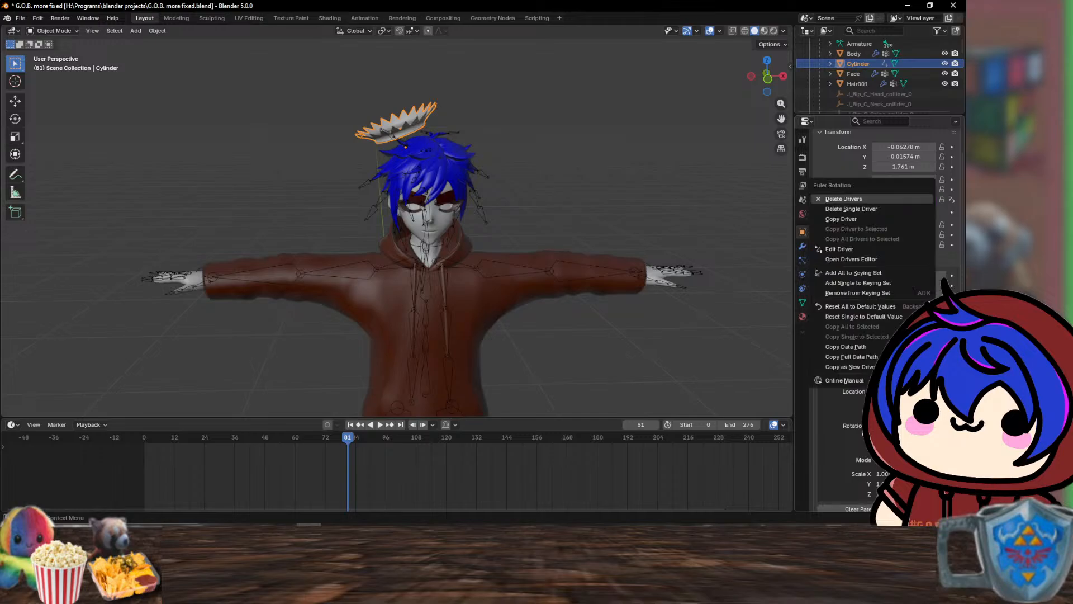
click(895, 198)
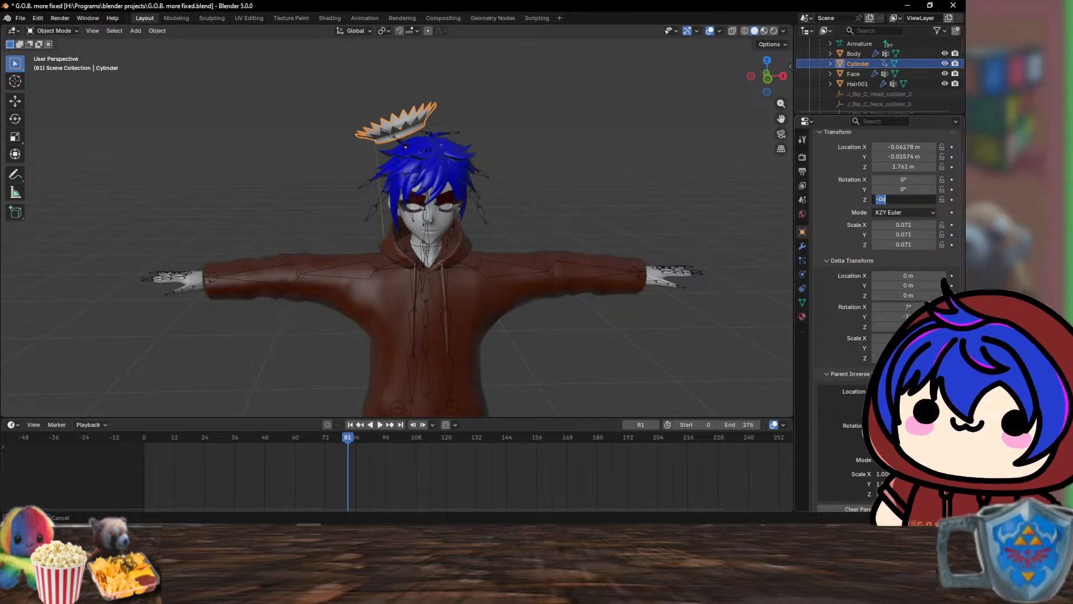
text(#fr)
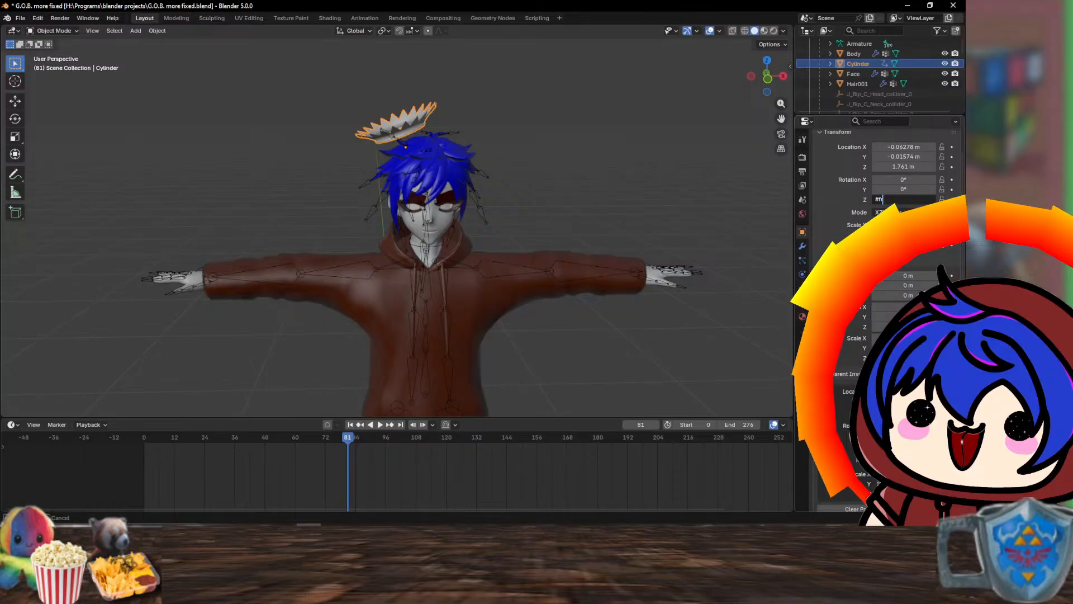
text(ame)
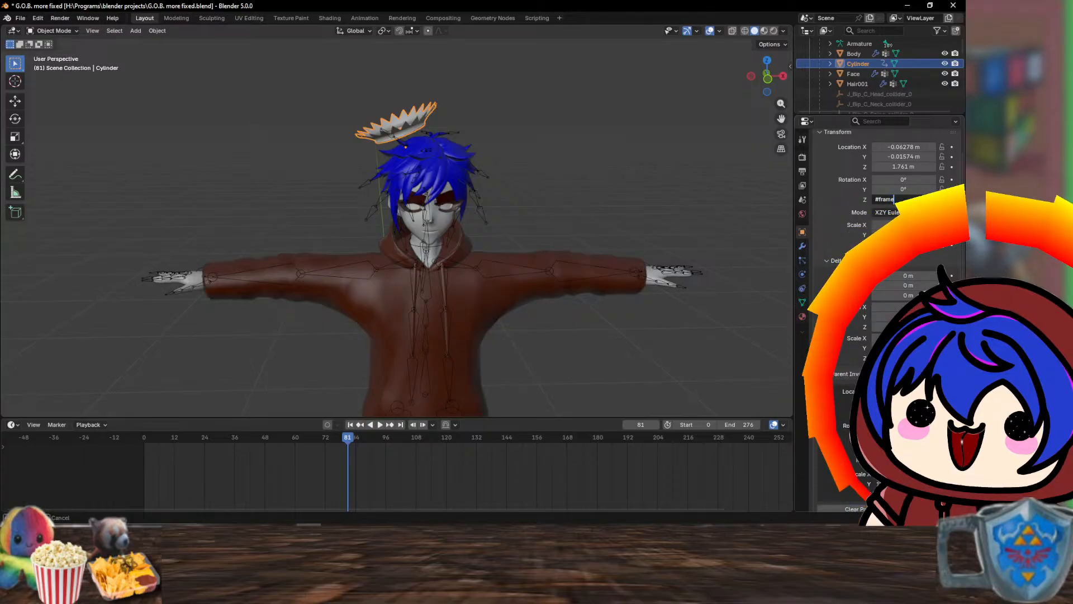
text(/10)
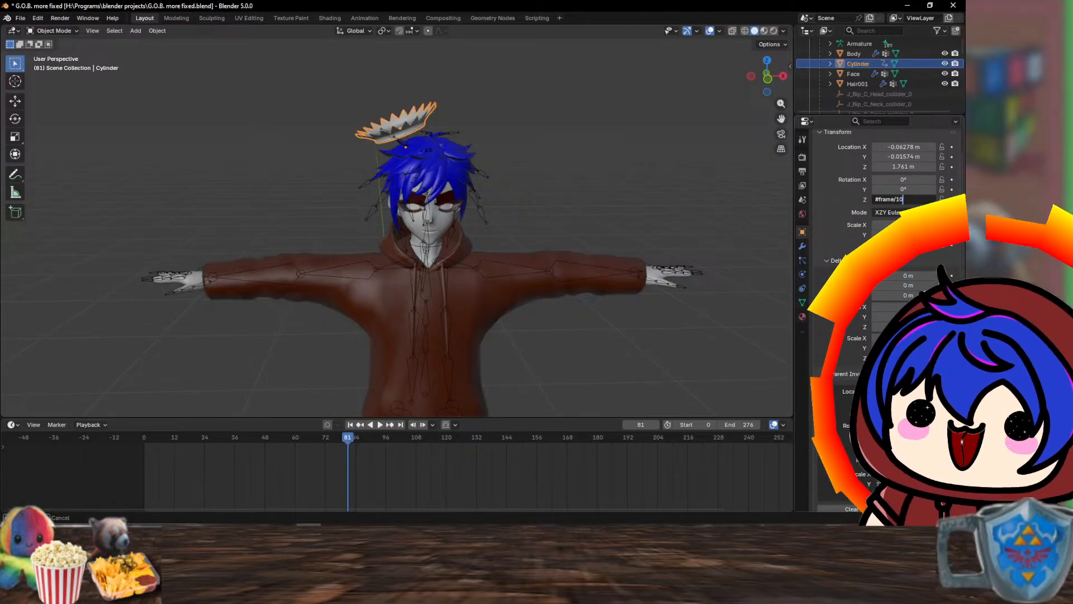
key(Return)
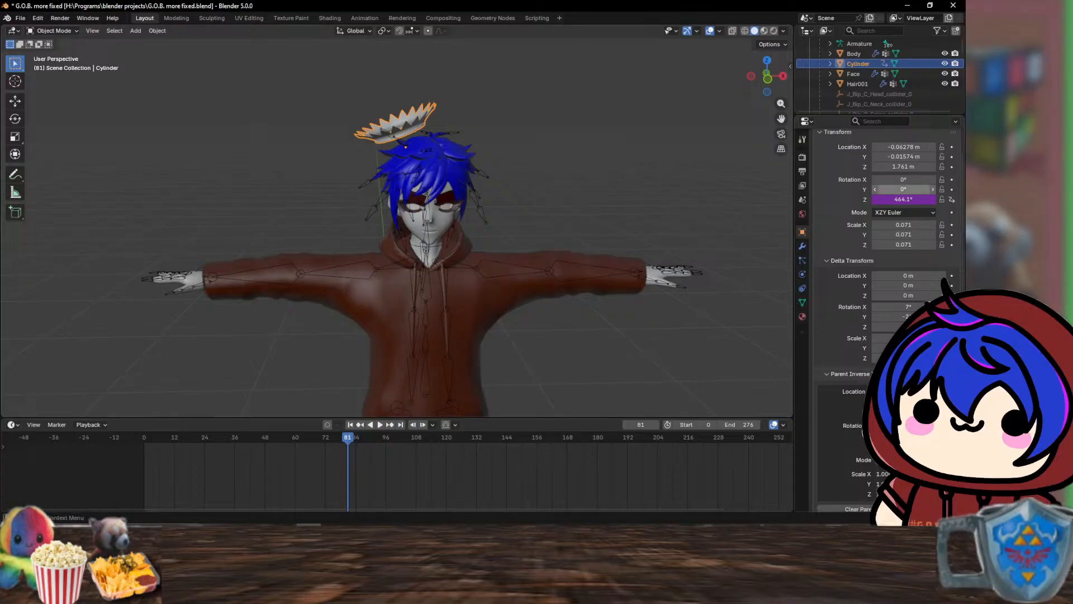
key(space)
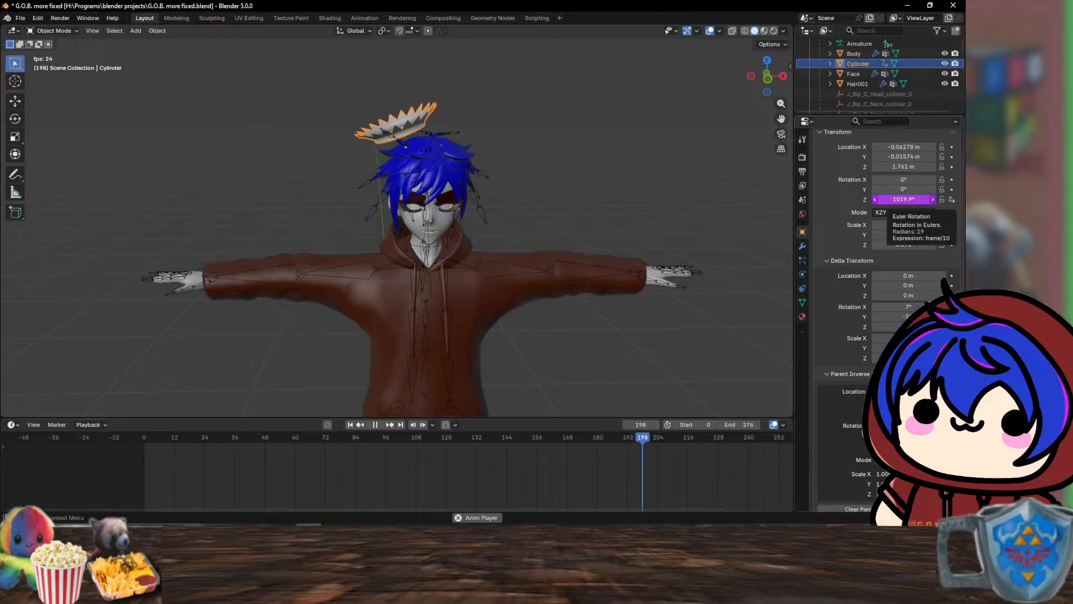
- Replace the driver on the crown's main Z rotation with #frame/50 to slow its spin
right_click(878, 200)
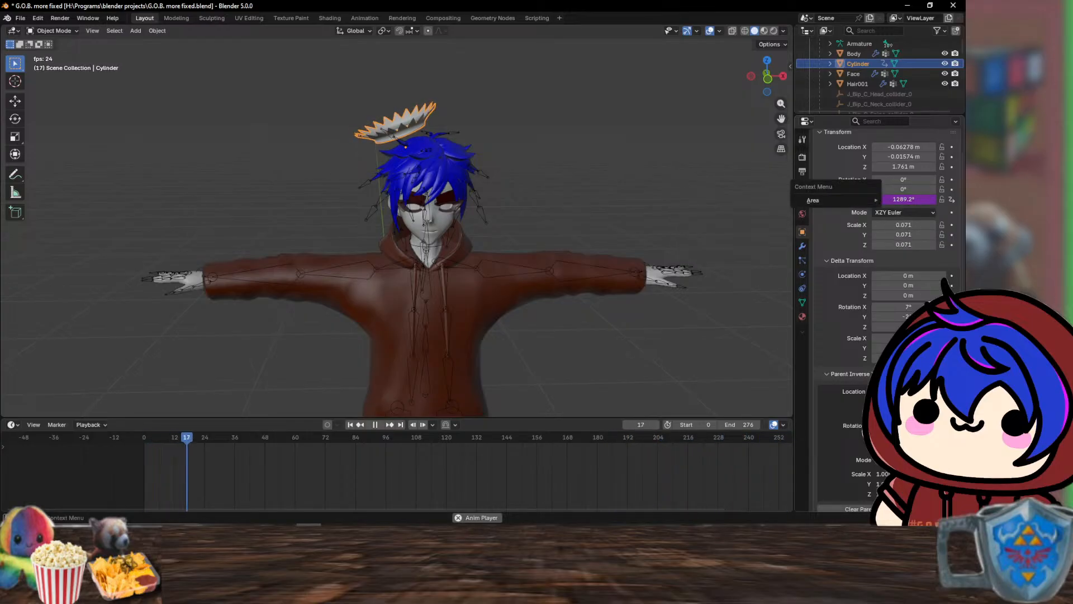
right_click(895, 200)
click(895, 200)
click(895, 199)
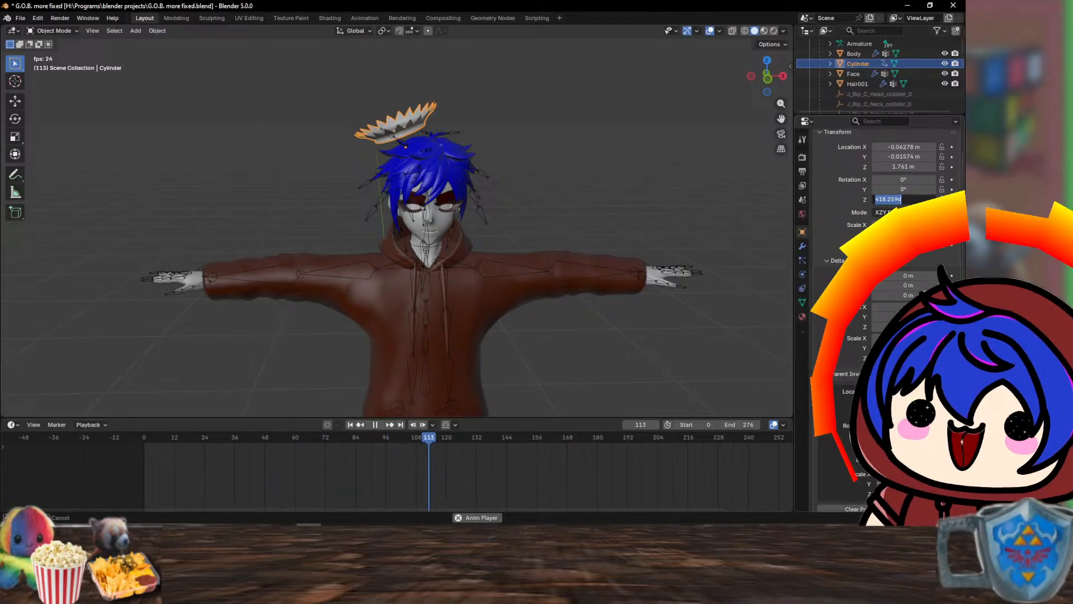
text(#)
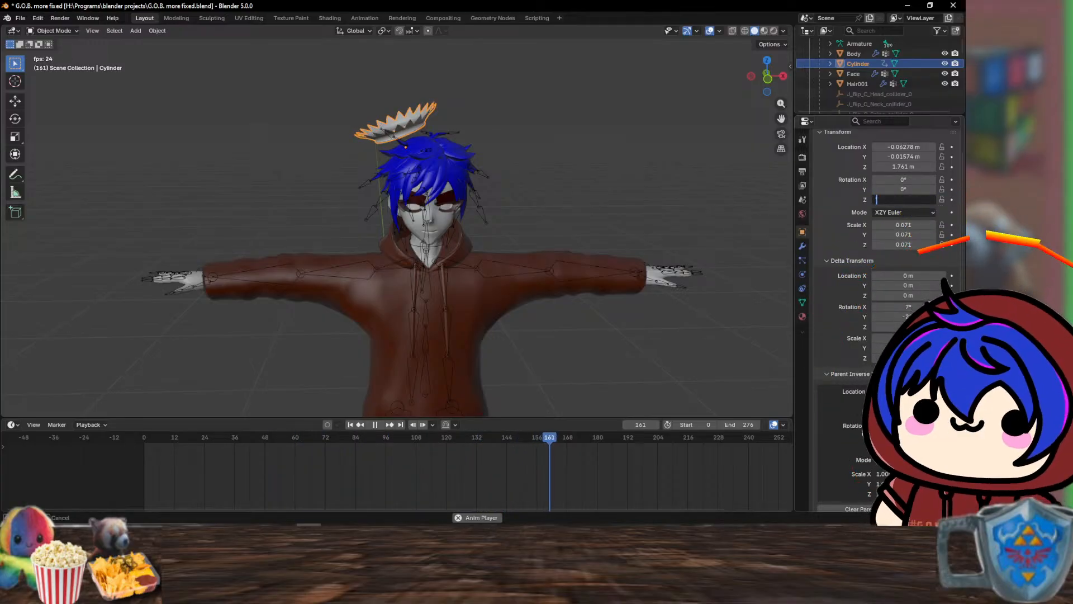
text(frame)
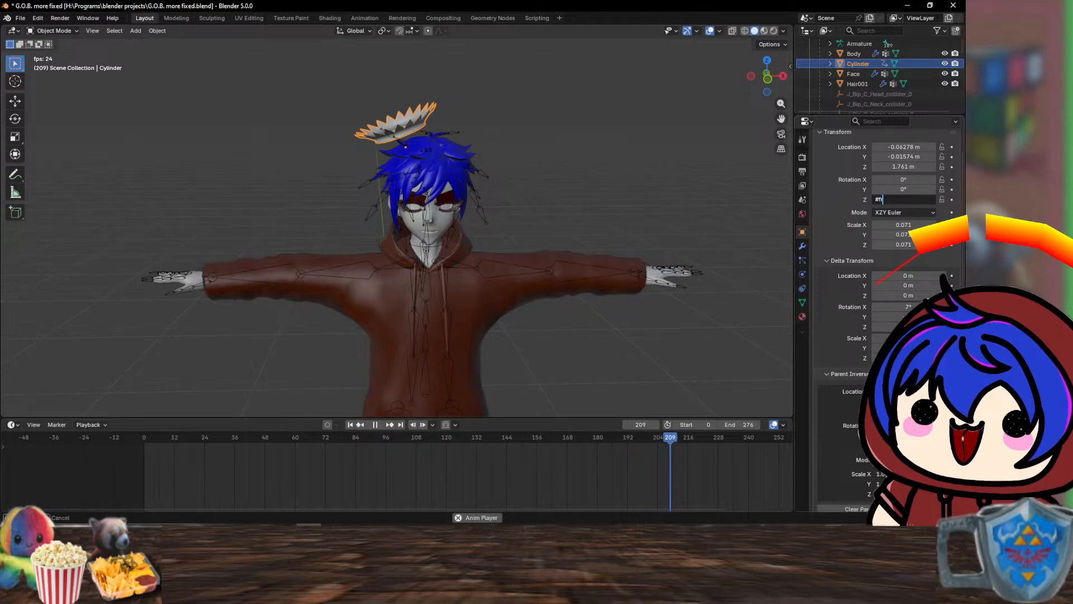
text(/)
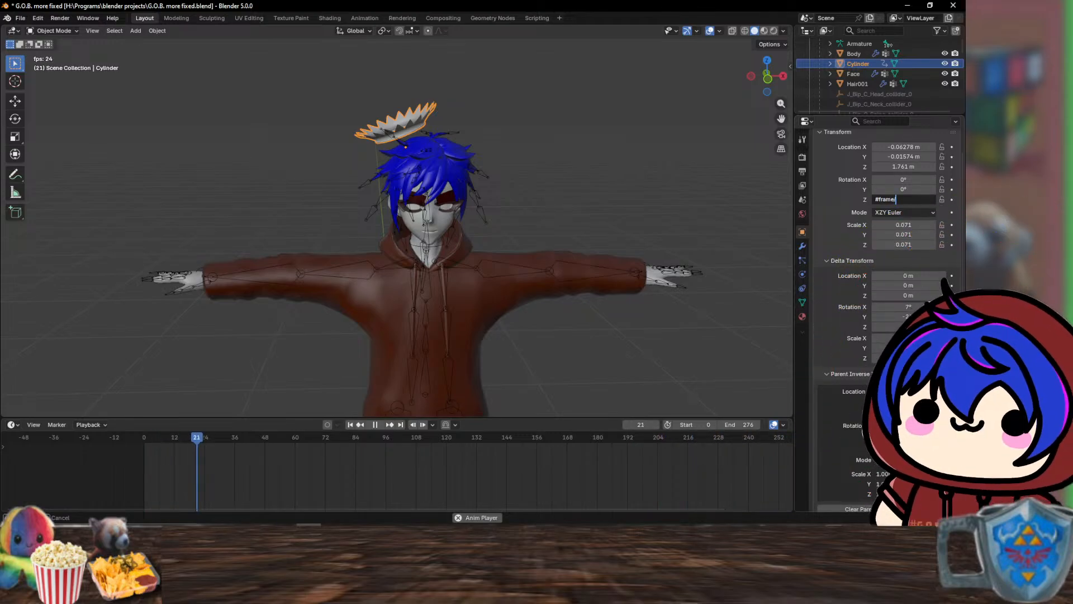
text(50)
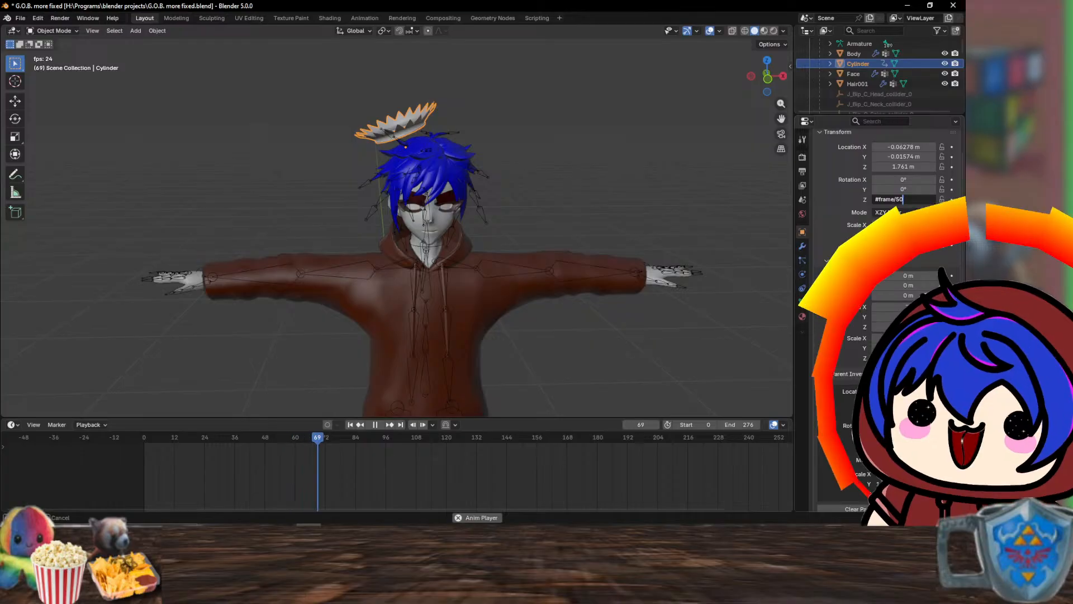
key(Return)
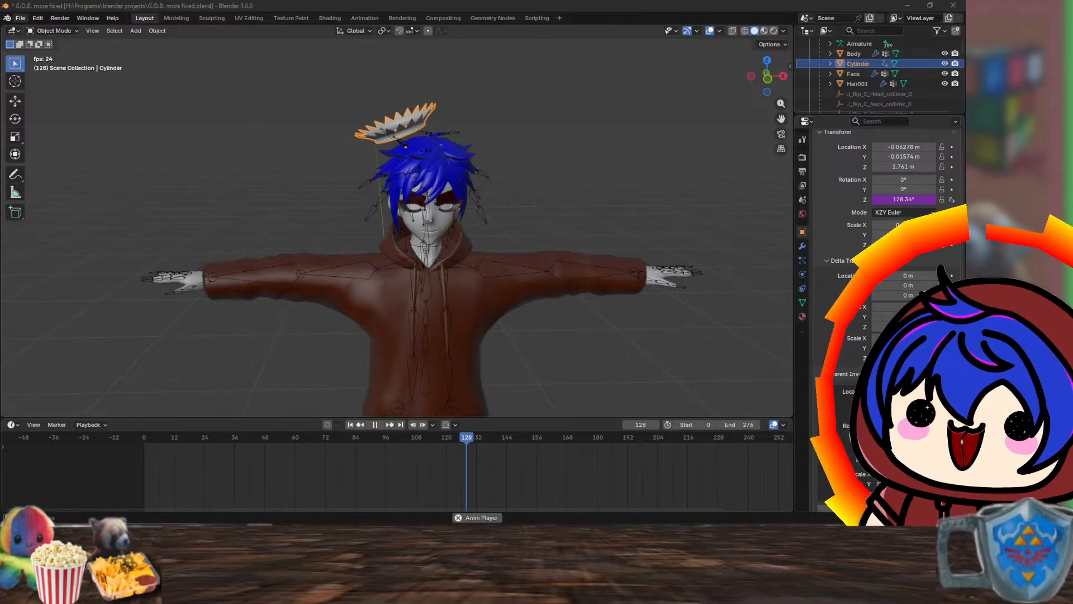
- Export the avatar as VRM, overwriting G.O.B. more fixedwithcrown.vrm, and stop the animation playback
click(20, 18)
mouse_move(56, 161)
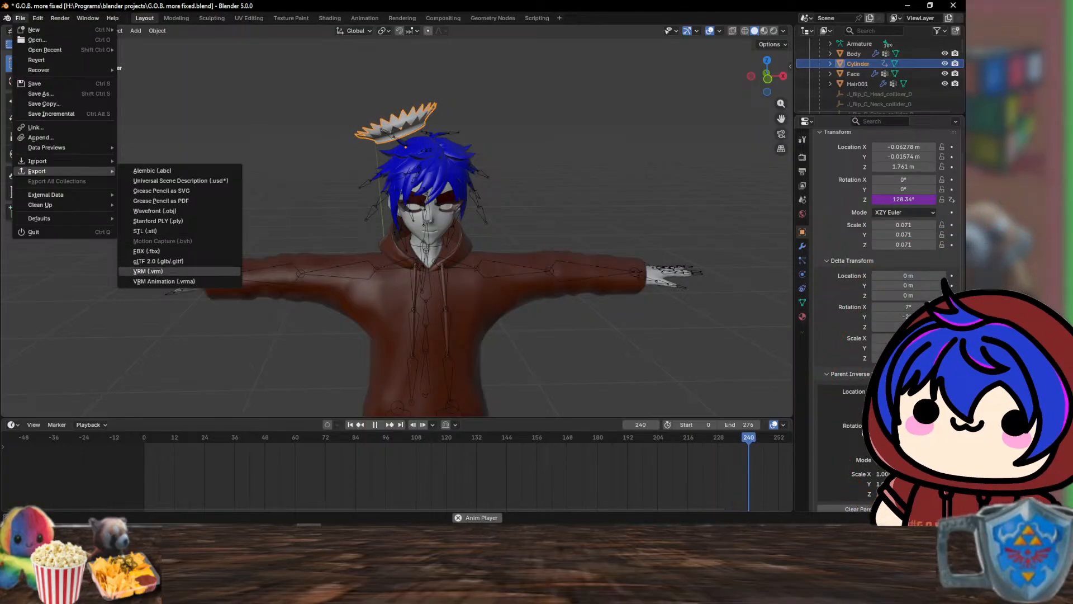
click(148, 271)
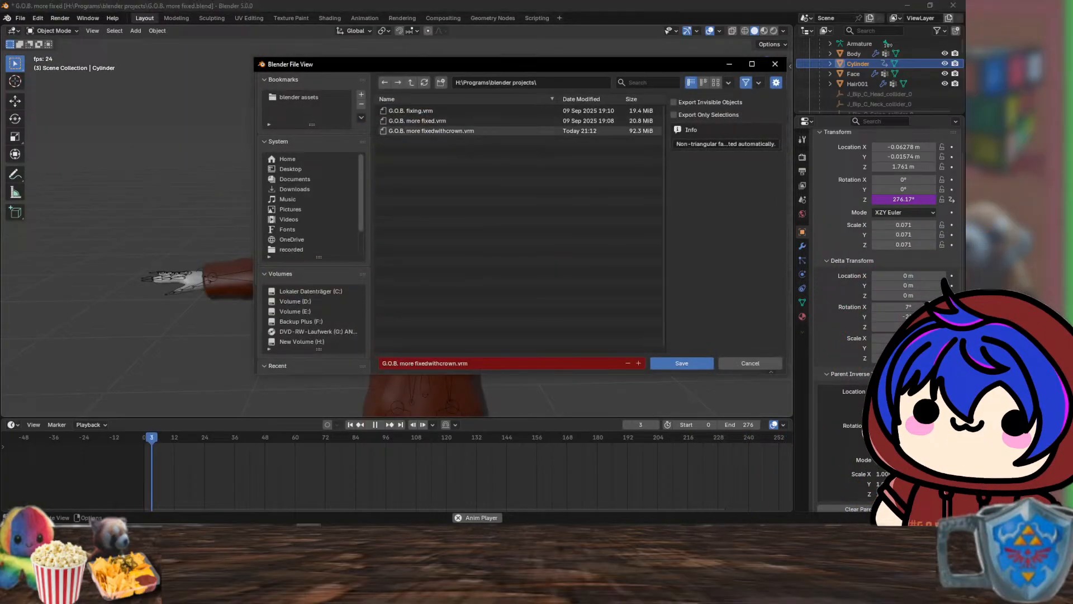
click(425, 130)
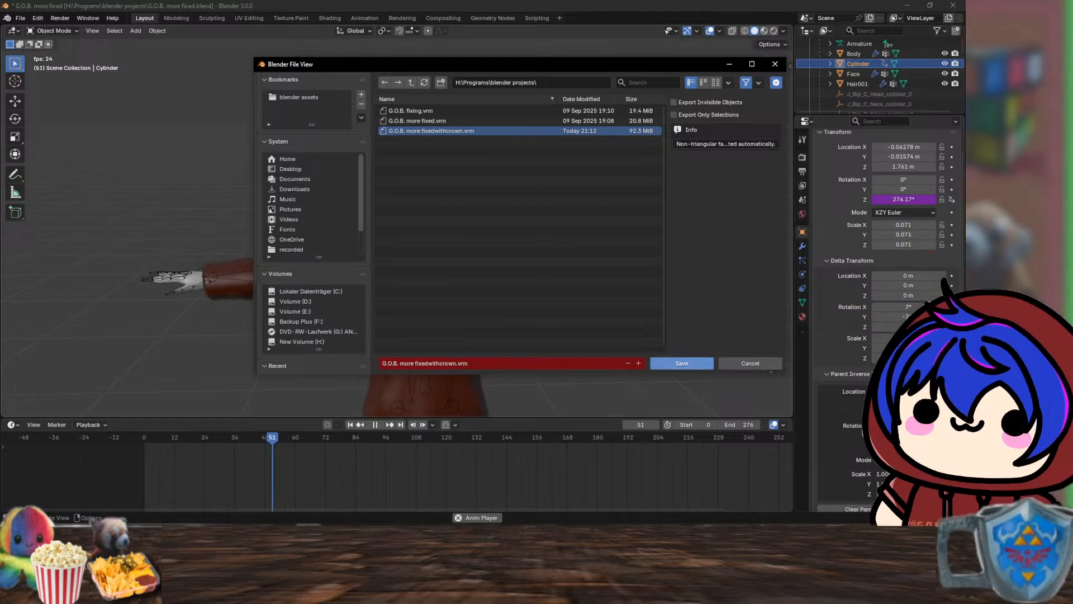
click(656, 363)
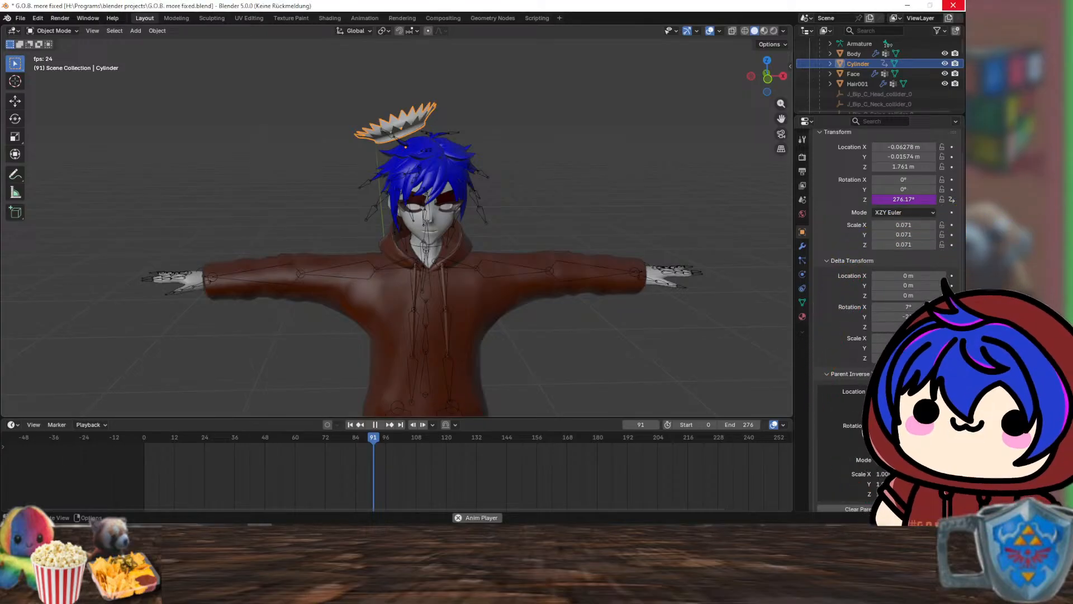
mouse_move(234, 532)
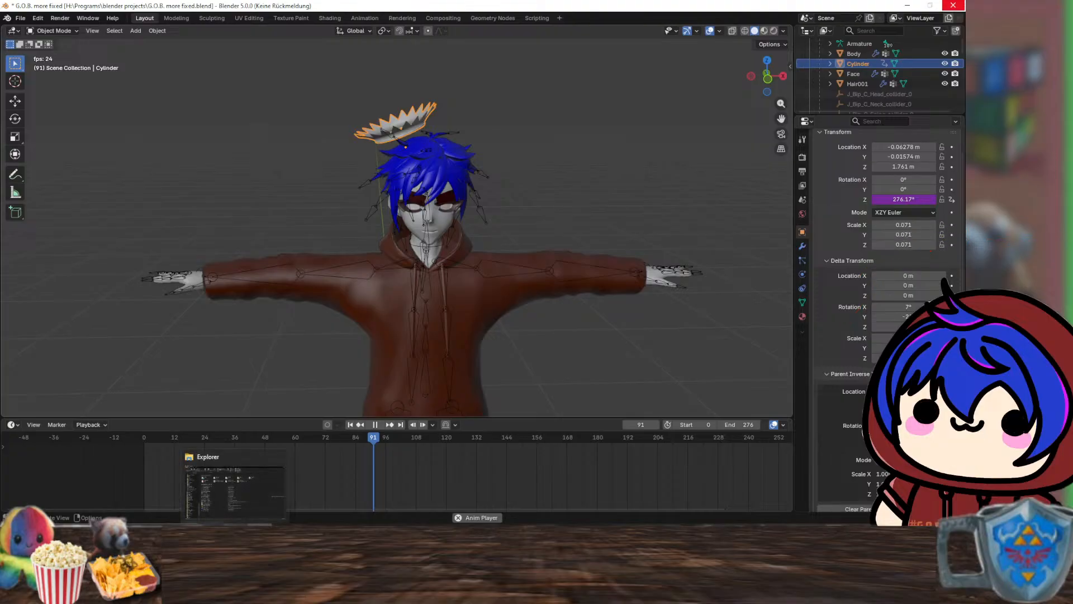
mouse_move(235, 492)
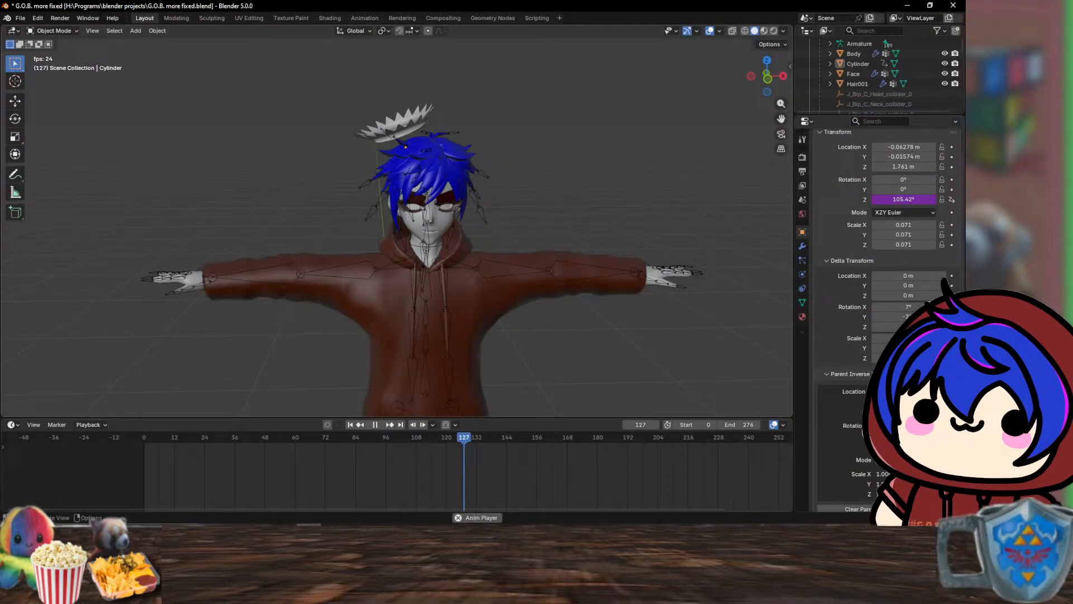
key(space)
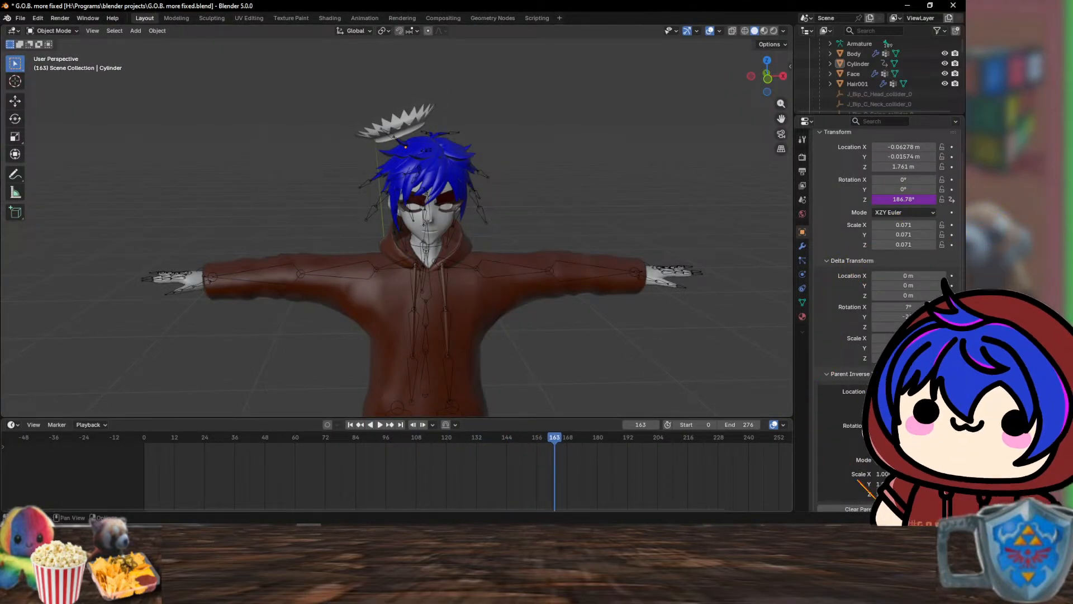
- Launch VSeeFace, start the selected G.O.B Prototype avatar to check the crown's motion, and return to Blender
right_click(505, 533)
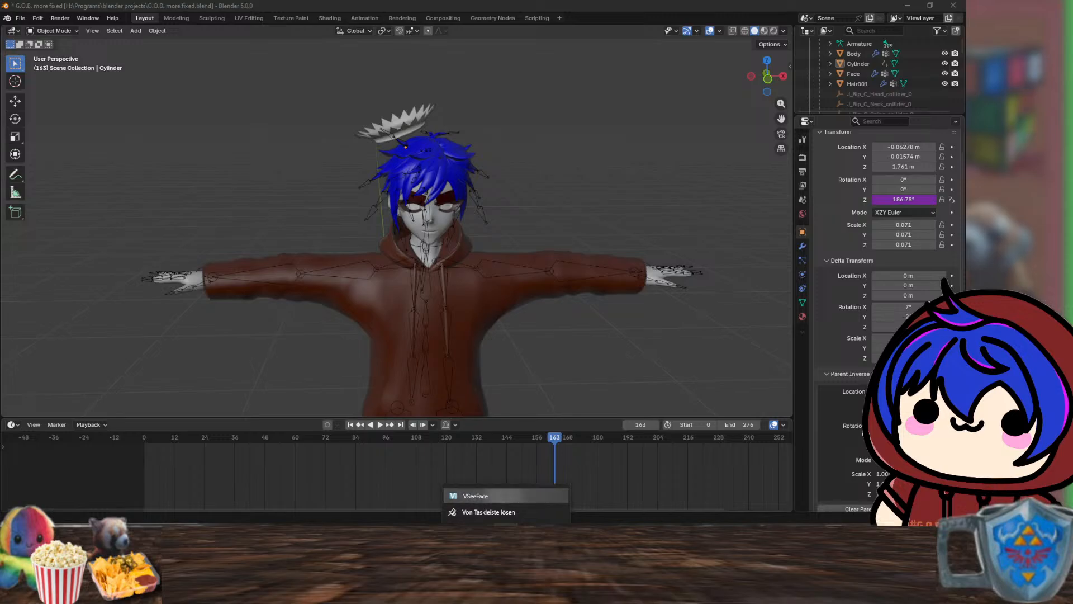
right_click(504, 496)
click(550, 434)
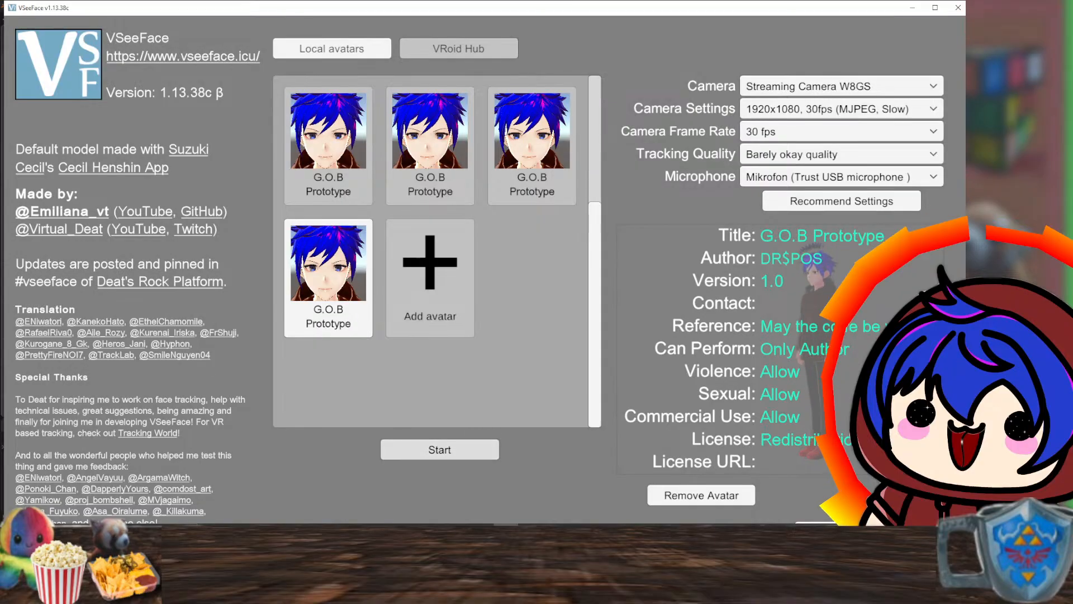
click(440, 449)
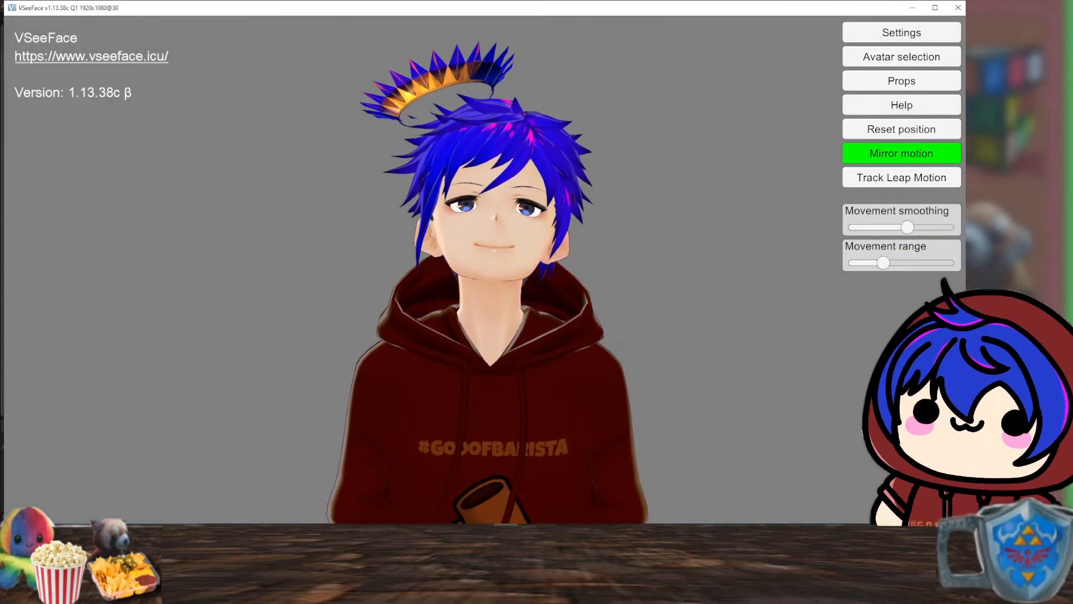
click(958, 8)
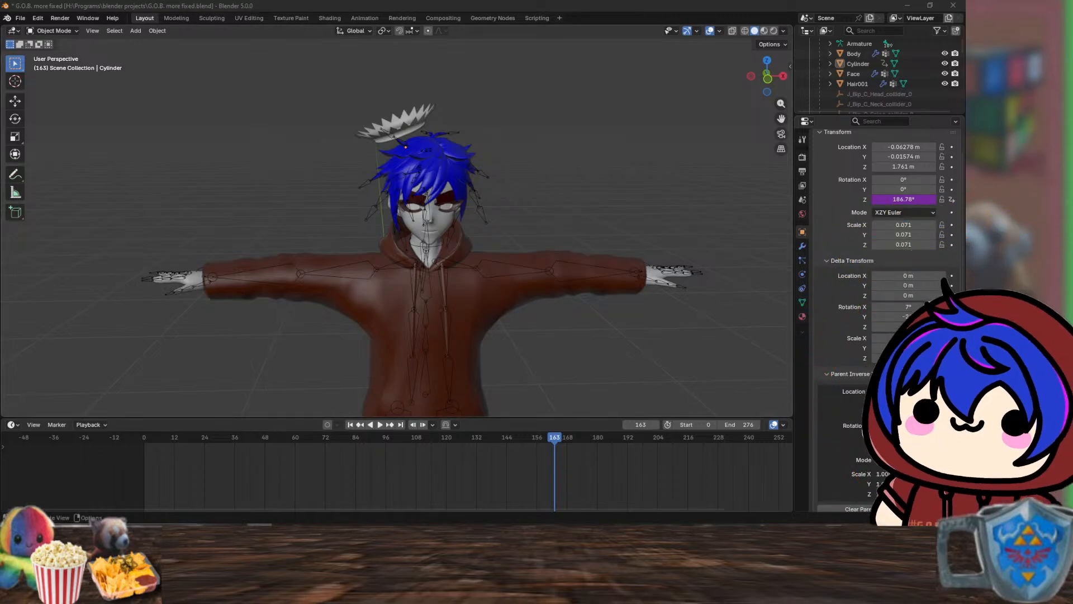
key(alt+Tab)
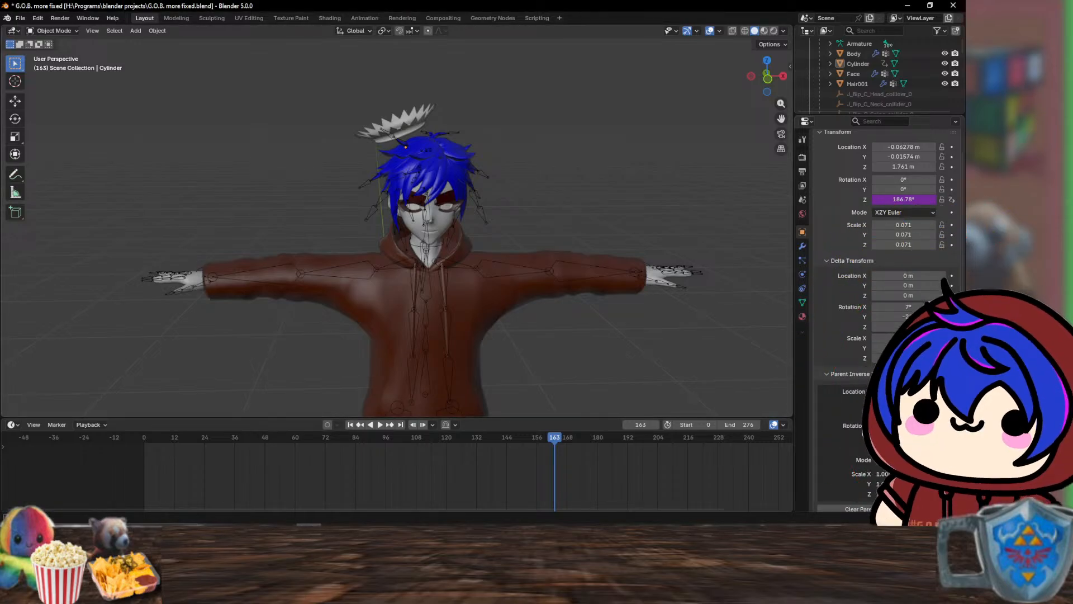
- Examine the operation log in the Scripting workspace for the crown's rotation edits and the VRM export call
click(537, 18)
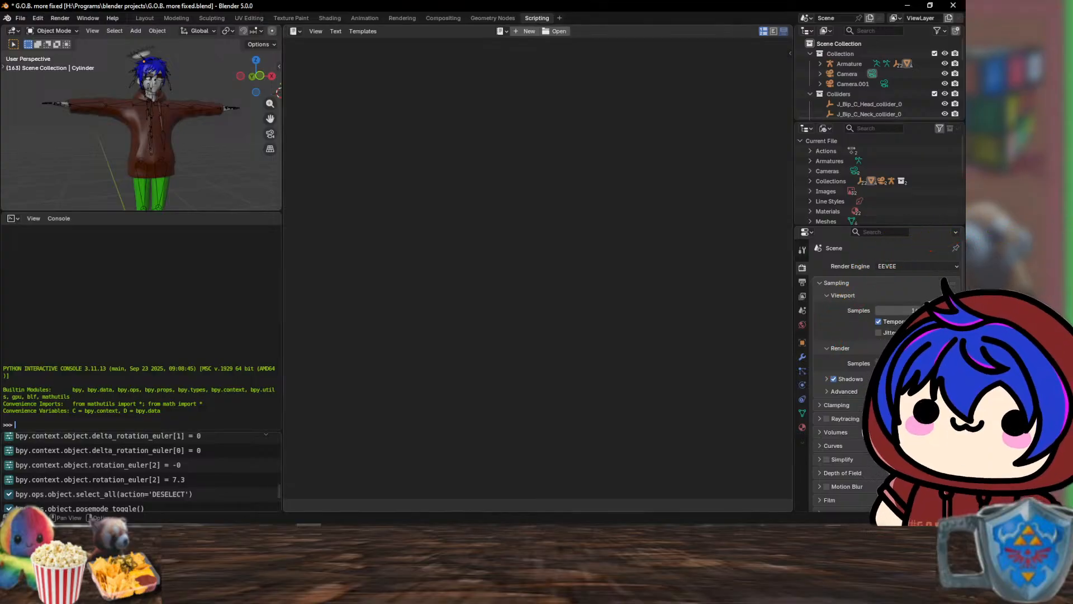
scroll(141, 471, down, 6)
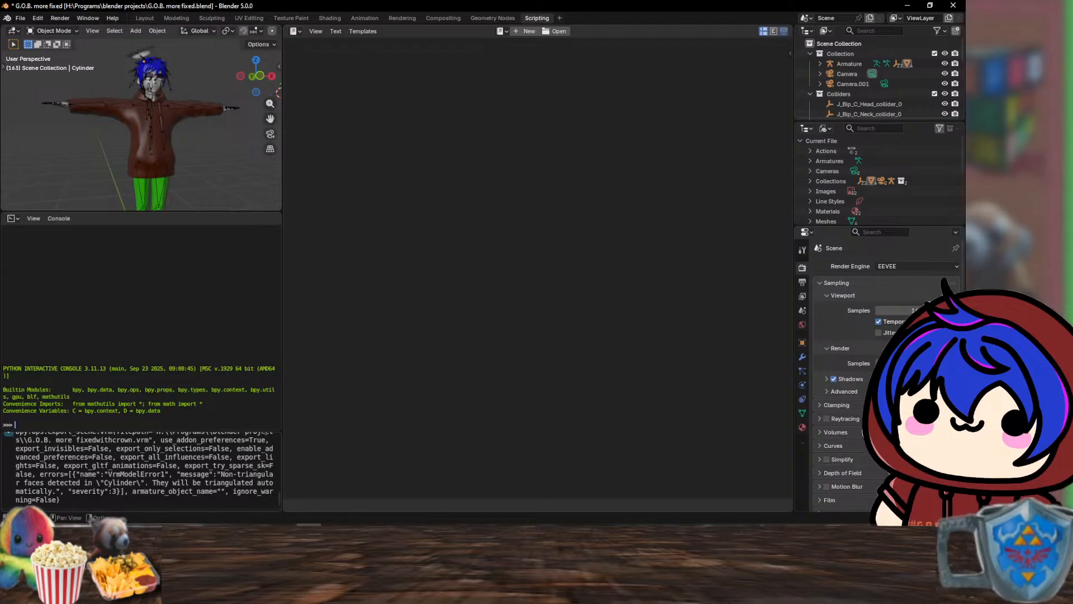
scroll(141, 471, up, 1)
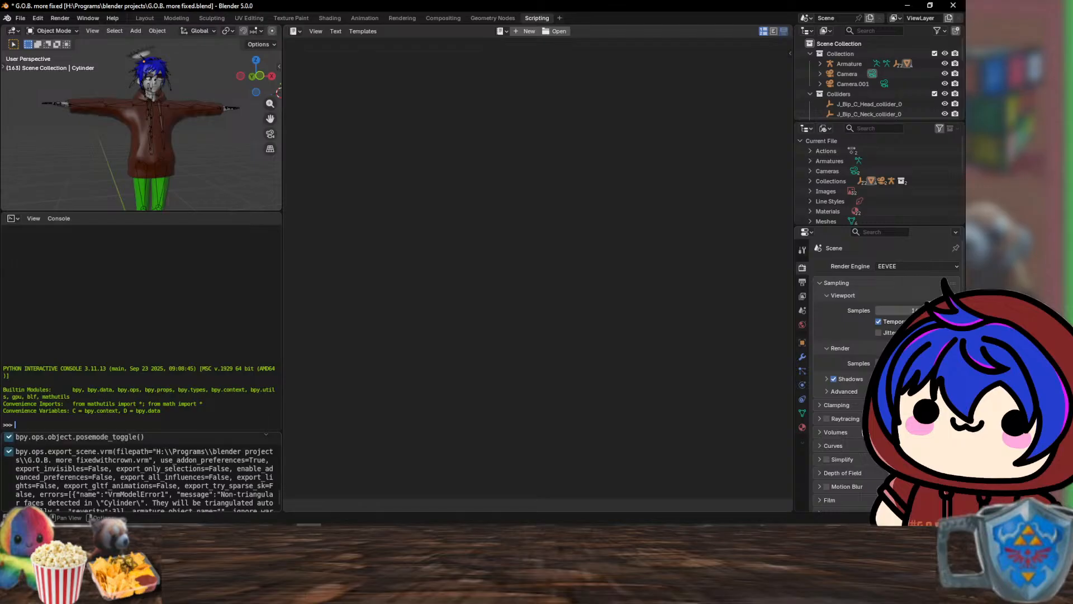
scroll(141, 471, up, 1)
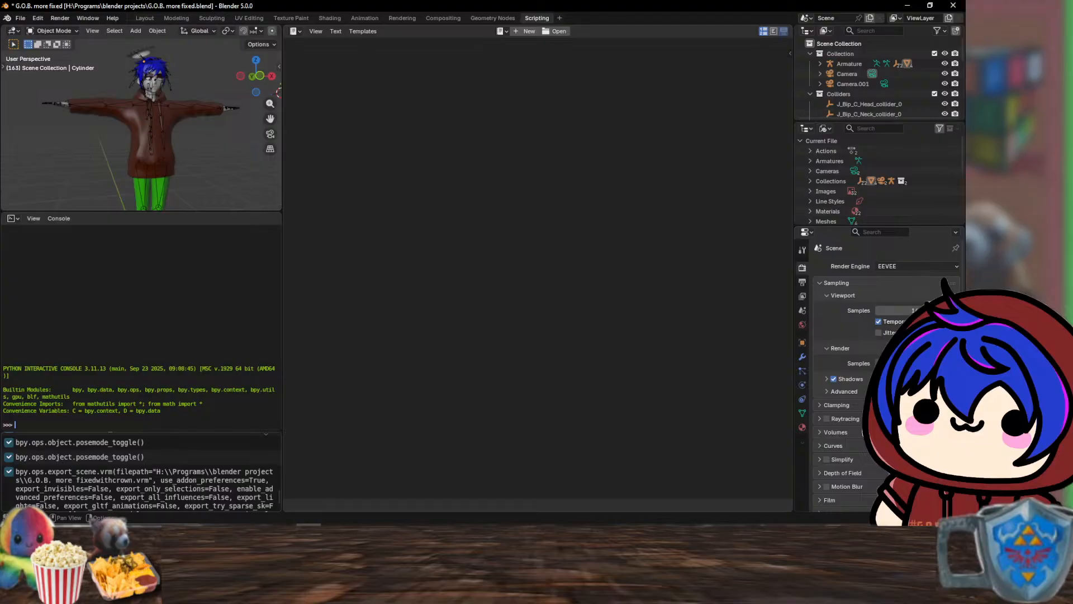
scroll(141, 471, up, 3)
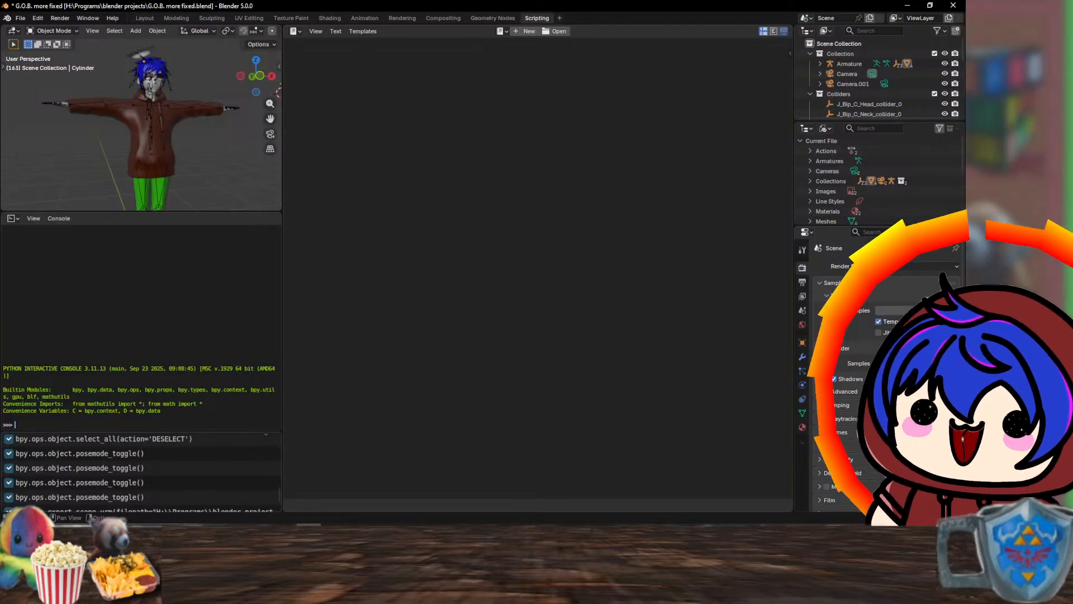
scroll(141, 472, up, 3)
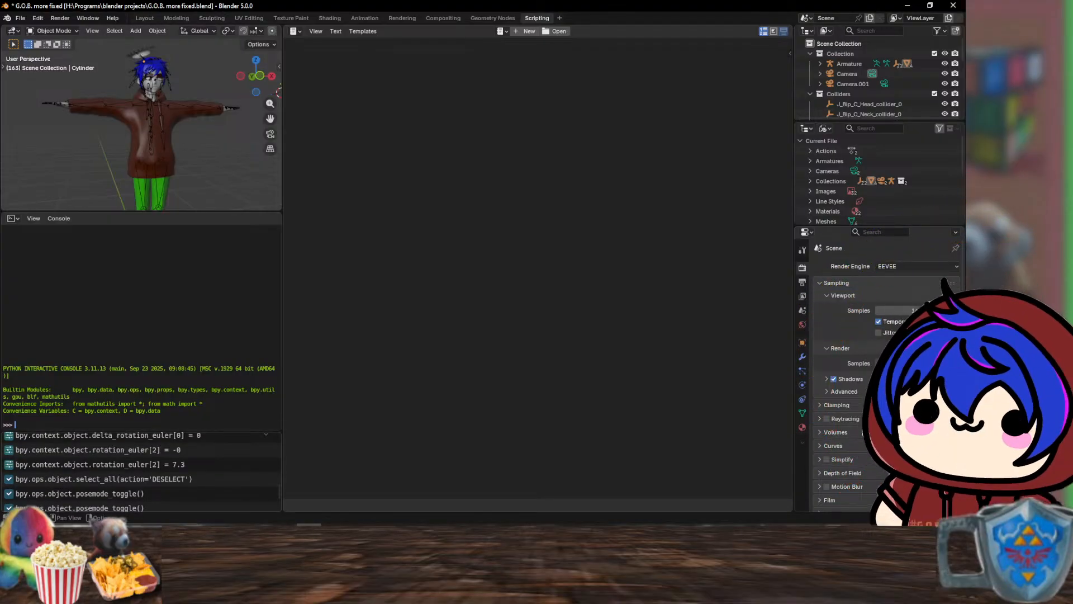
scroll(140, 471, up, 6)
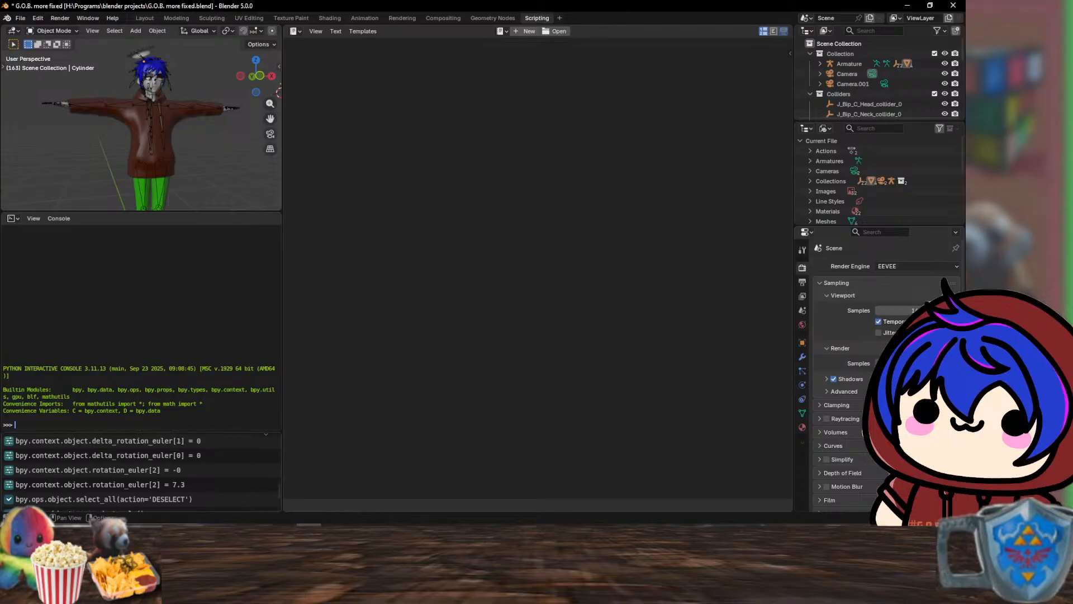
scroll(141, 471, up, 10)
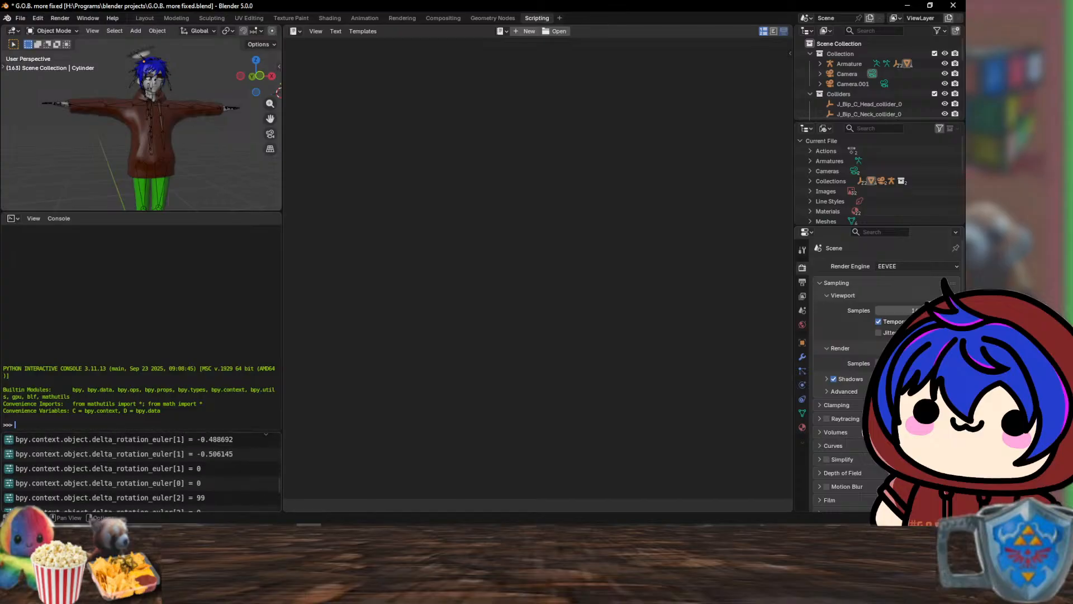
scroll(141, 471, down, 12)
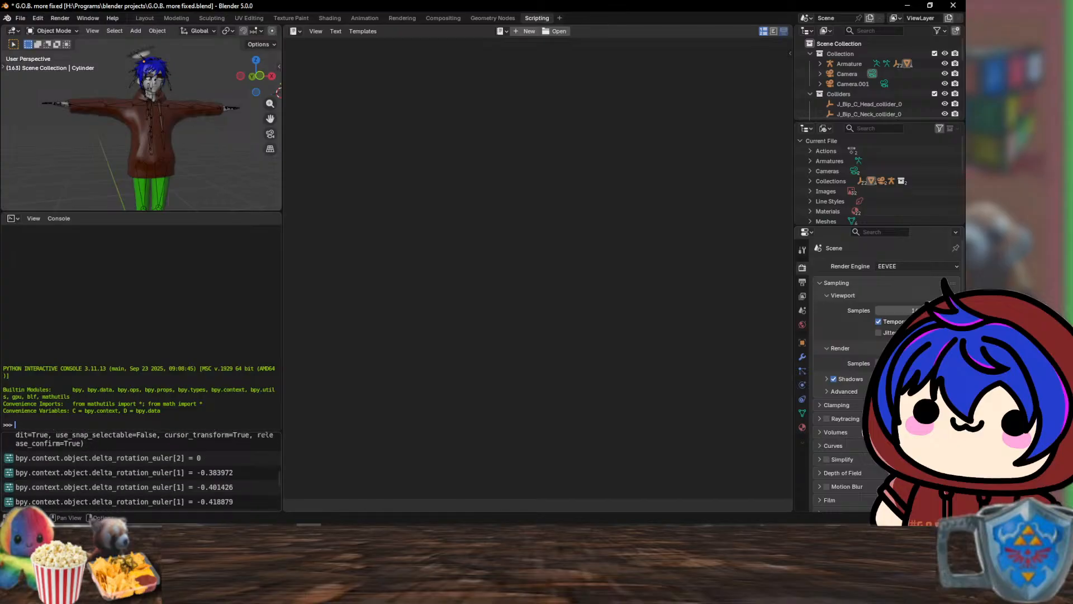
scroll(141, 472, down, 4)
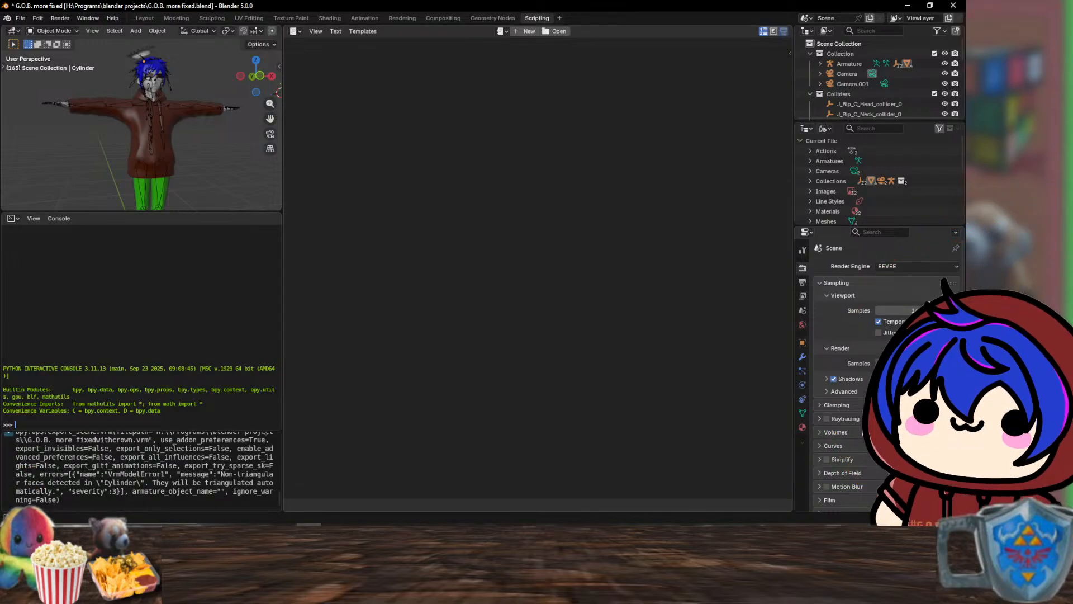
- Return to the Layout workspace, select the crown and play the animation
click(145, 17)
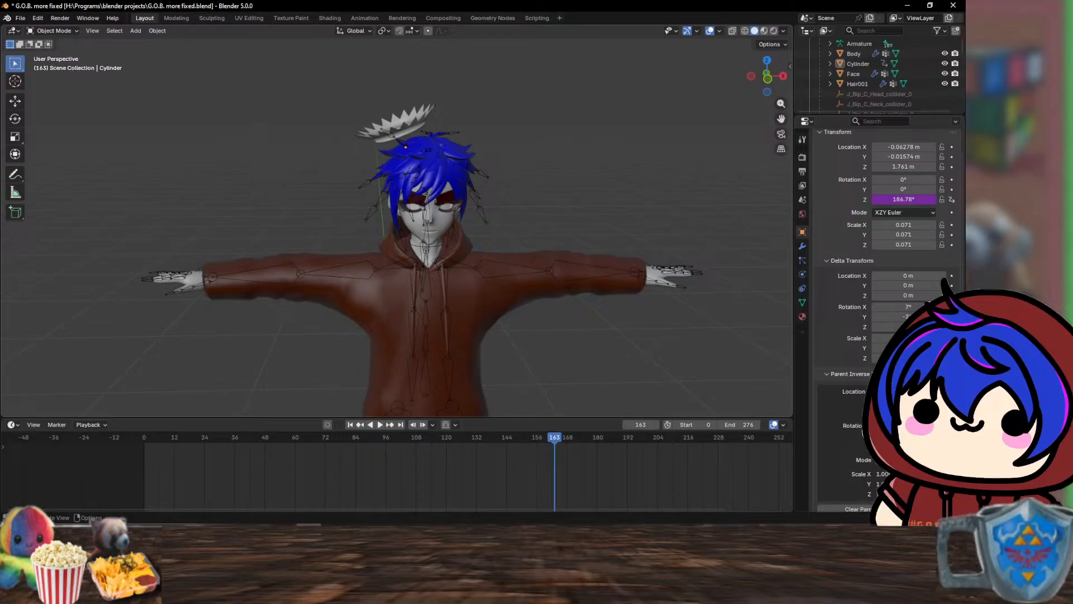
click(398, 126)
key(space)
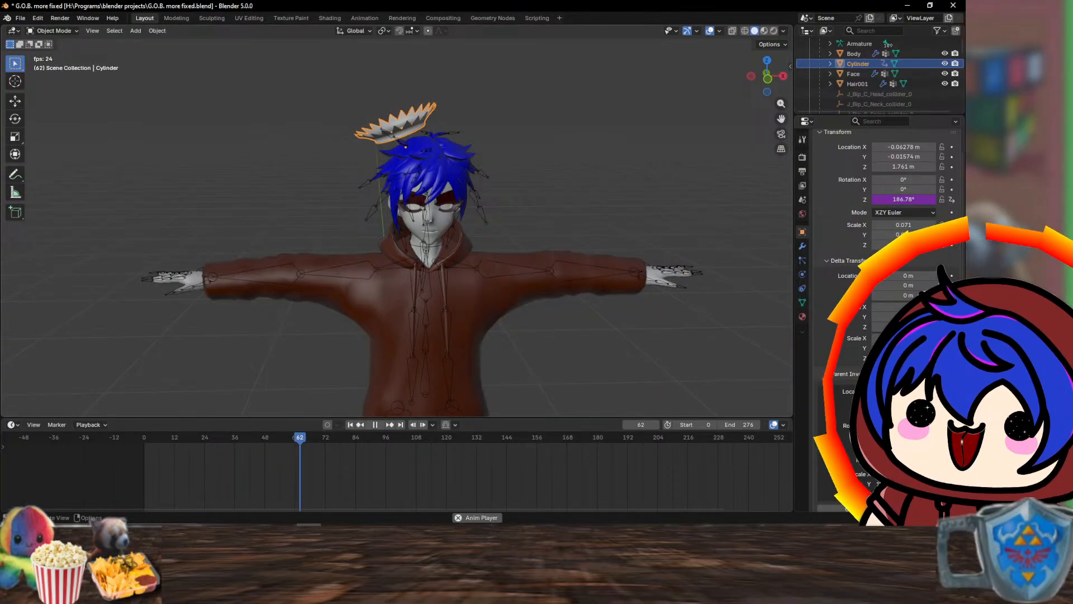
click(20, 18)
mouse_move(62, 171)
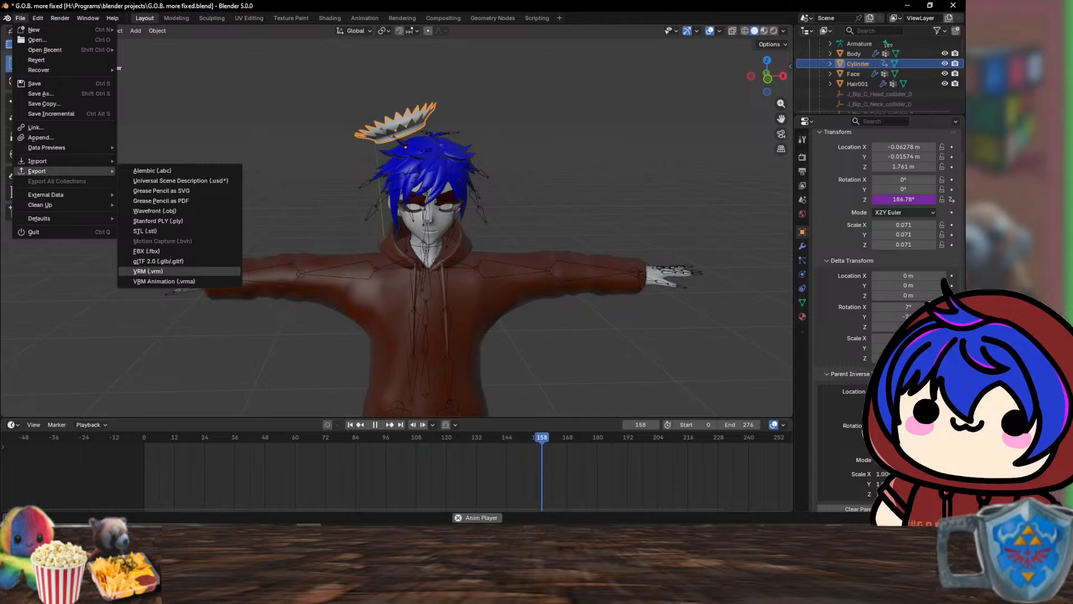
click(148, 271)
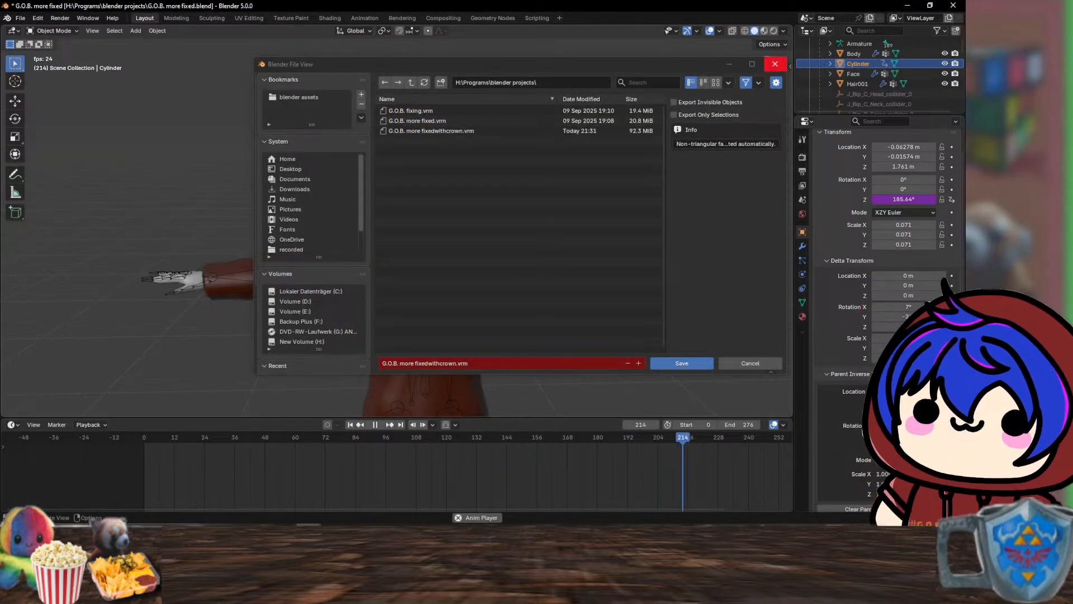
click(775, 64)
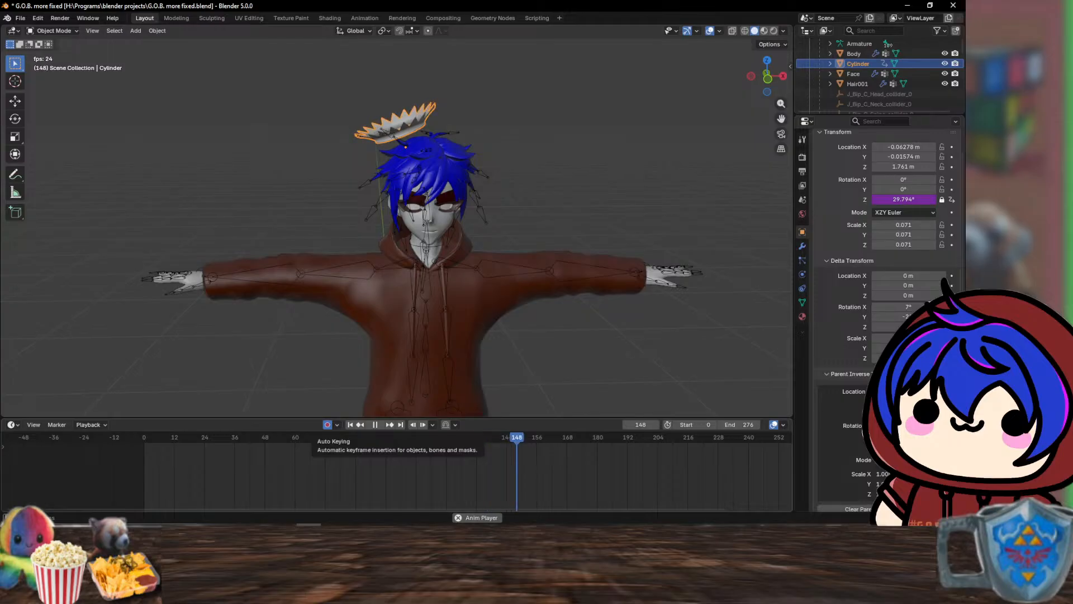
- Turn off Auto Keying for the timeline
click(327, 425)
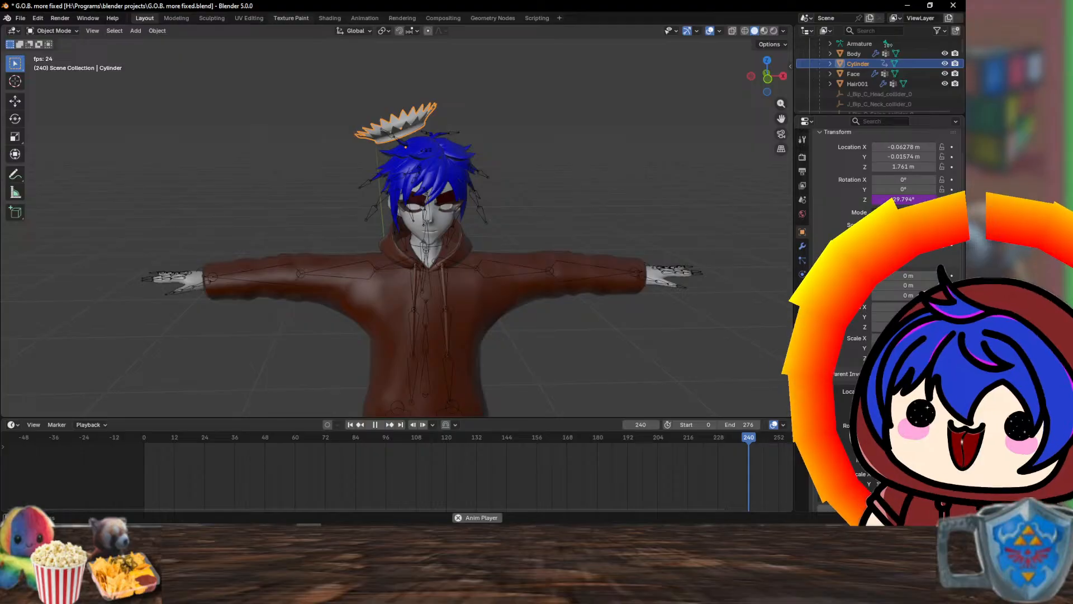
click(402, 17)
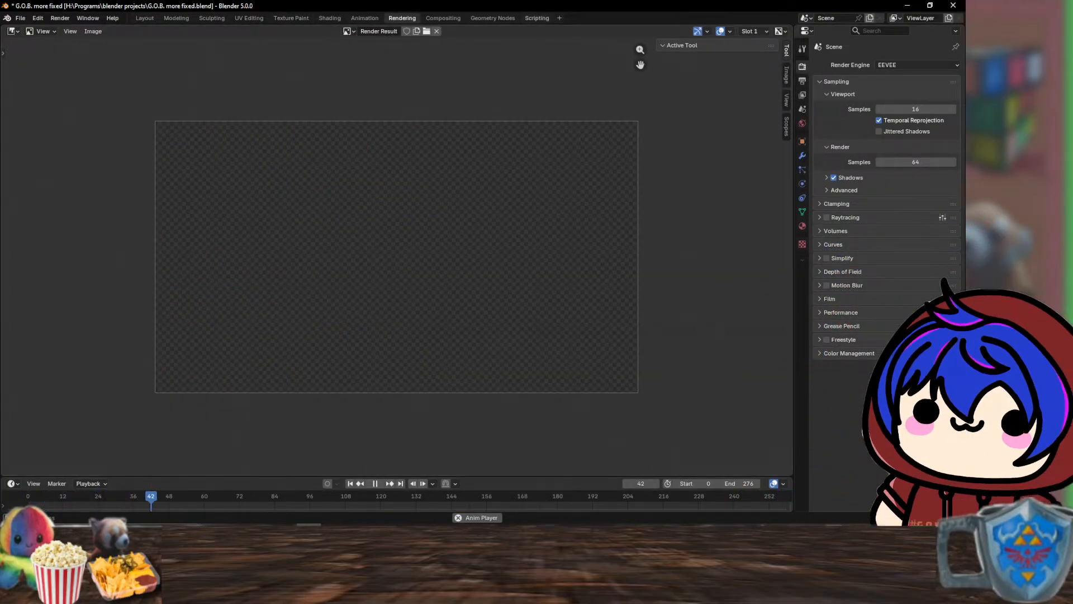
click(492, 18)
click(443, 18)
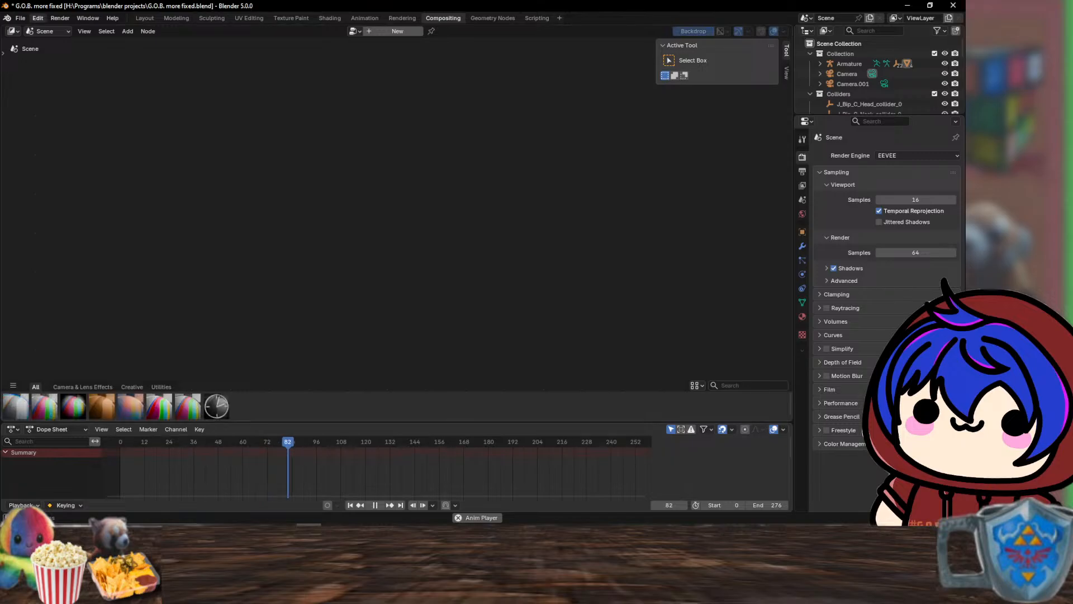
click(7, 18)
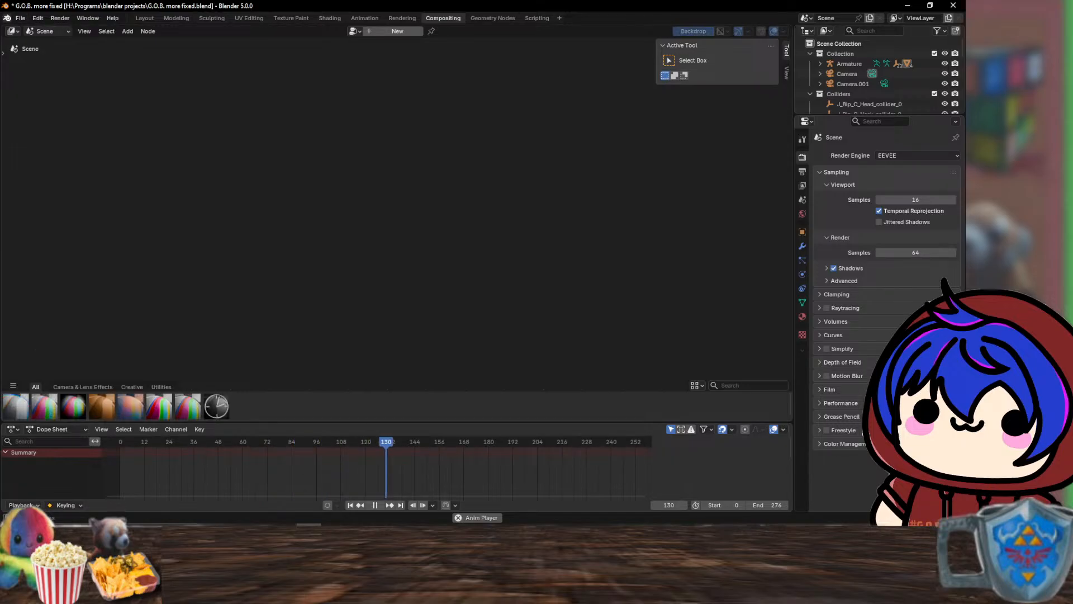
click(37, 17)
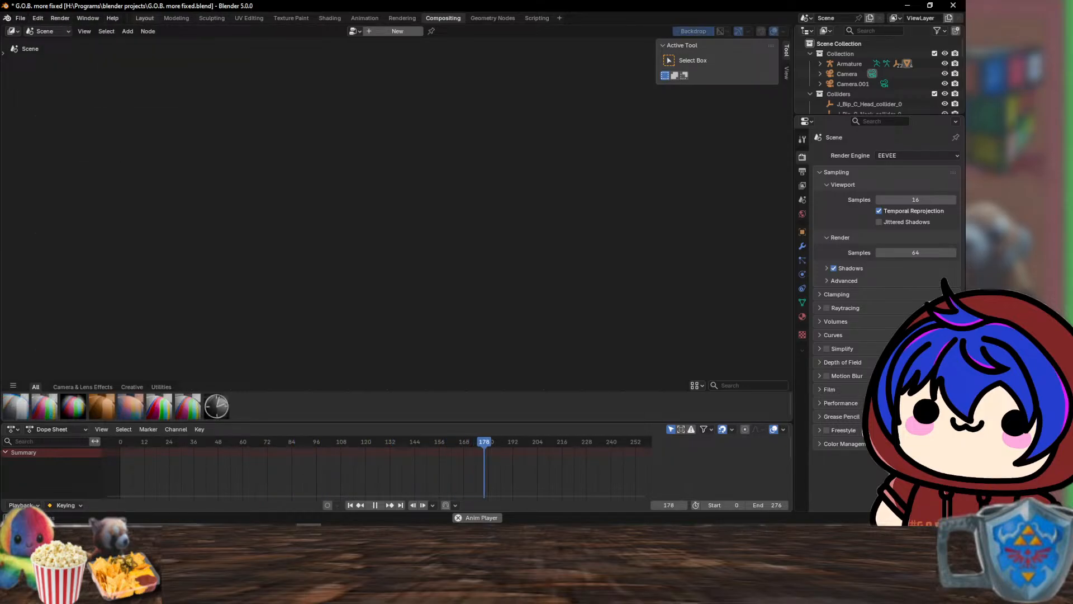
click(145, 18)
click(7, 18)
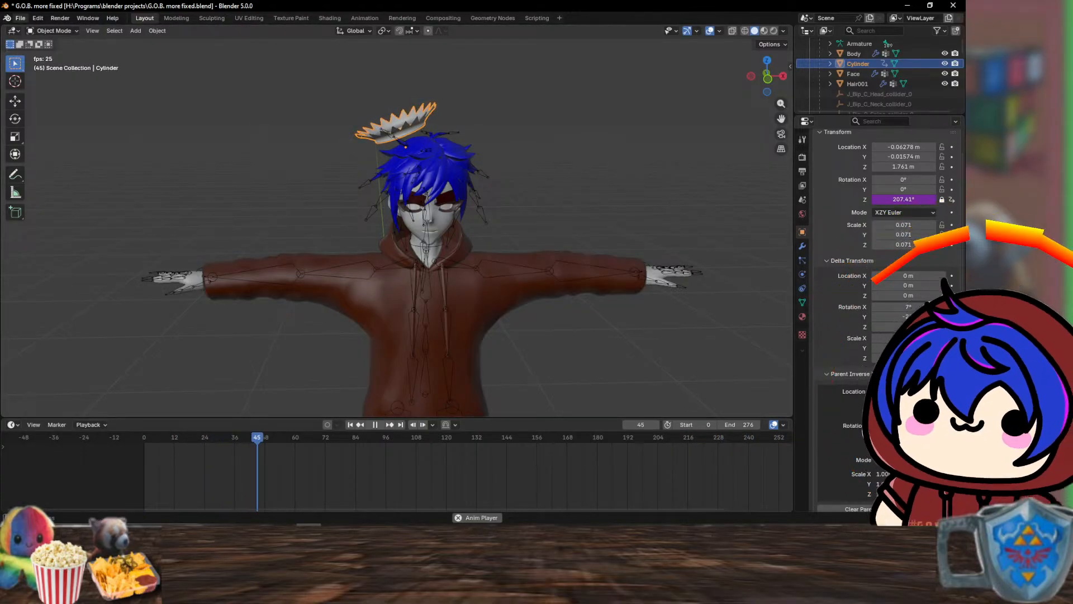
click(20, 17)
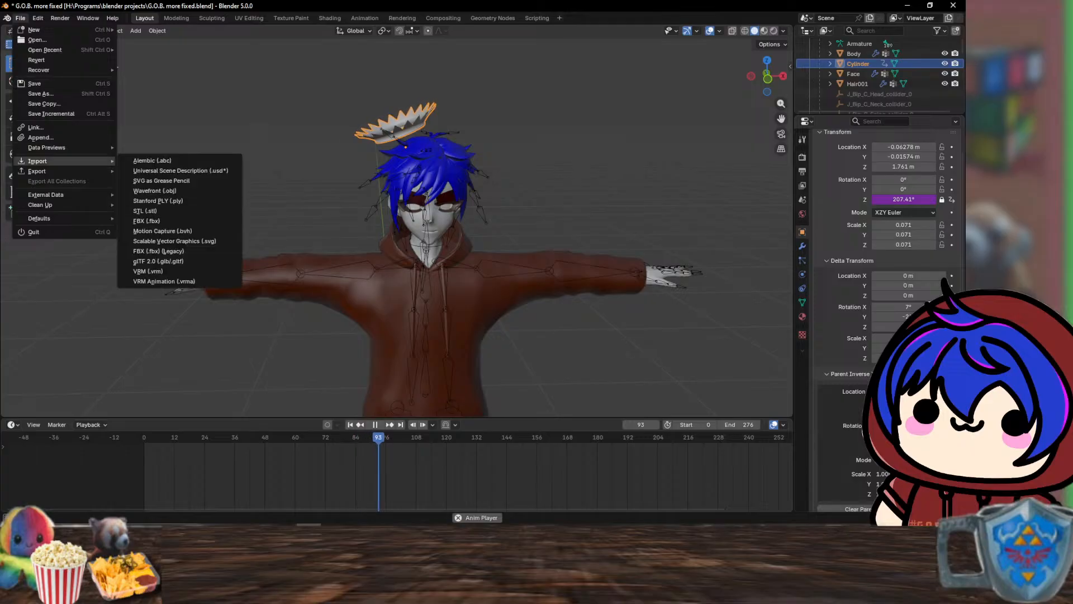
mouse_move(45, 50)
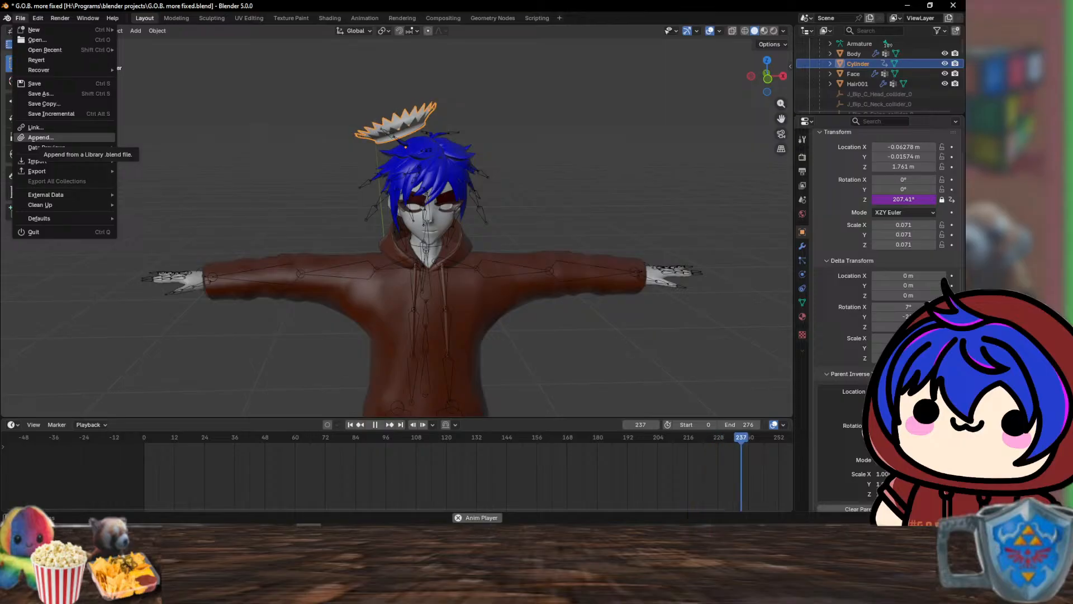
mouse_move(56, 147)
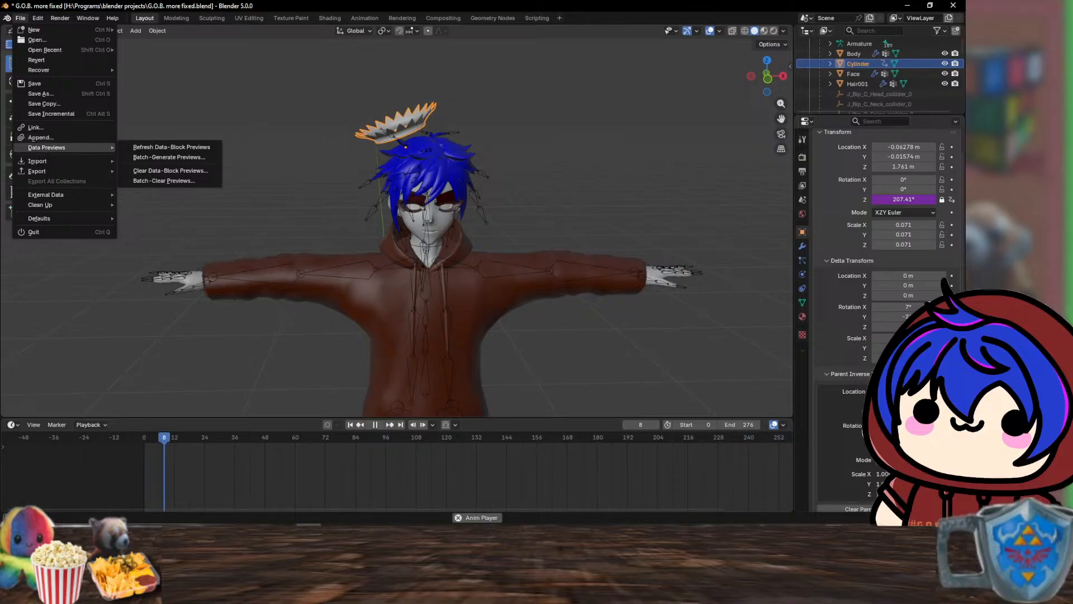
mouse_move(45, 204)
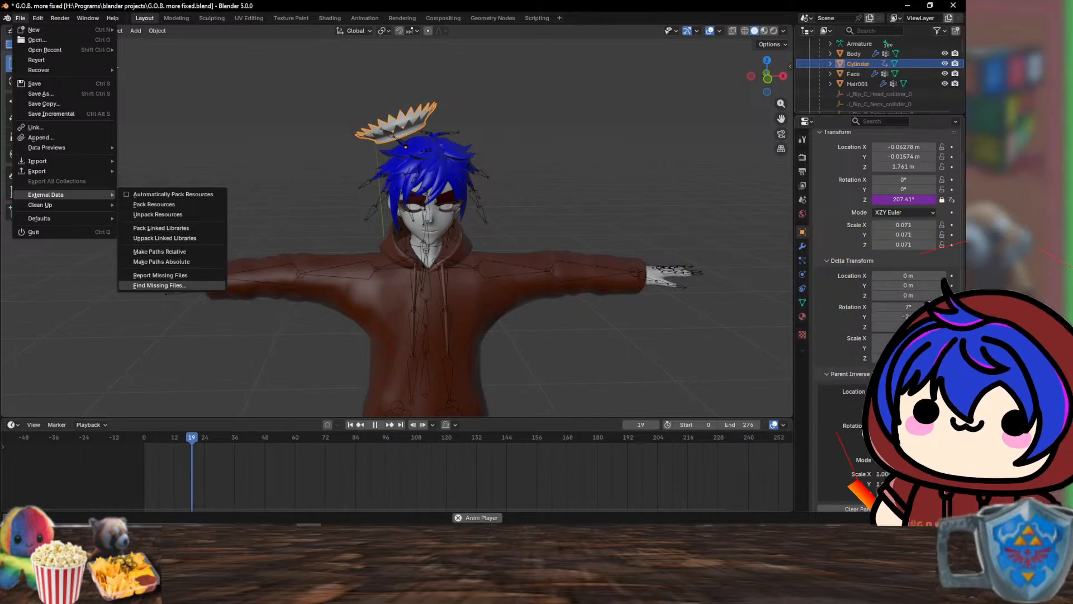
click(159, 285)
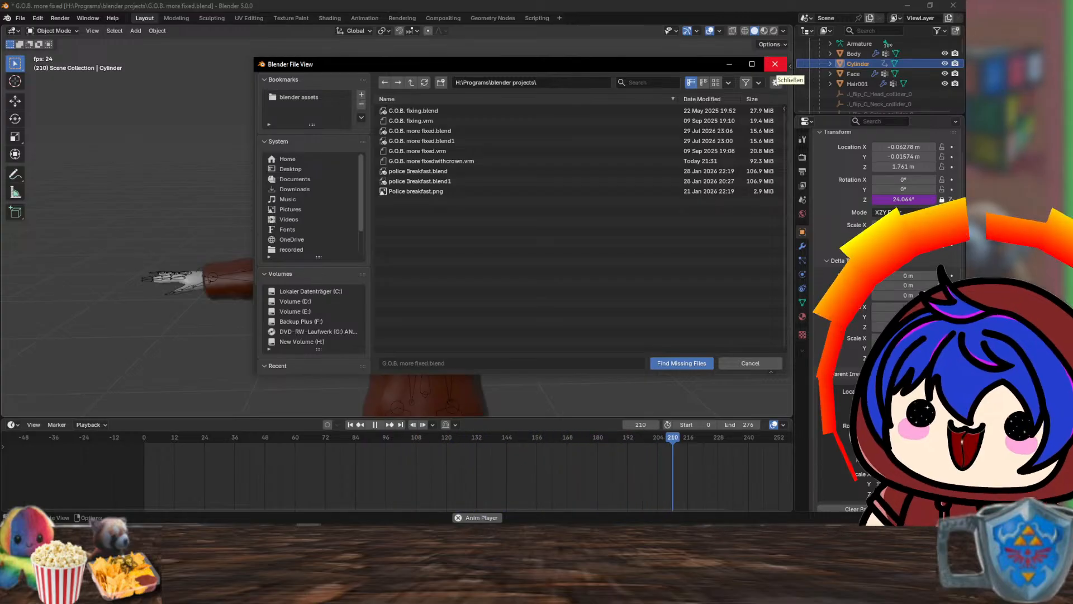
click(775, 63)
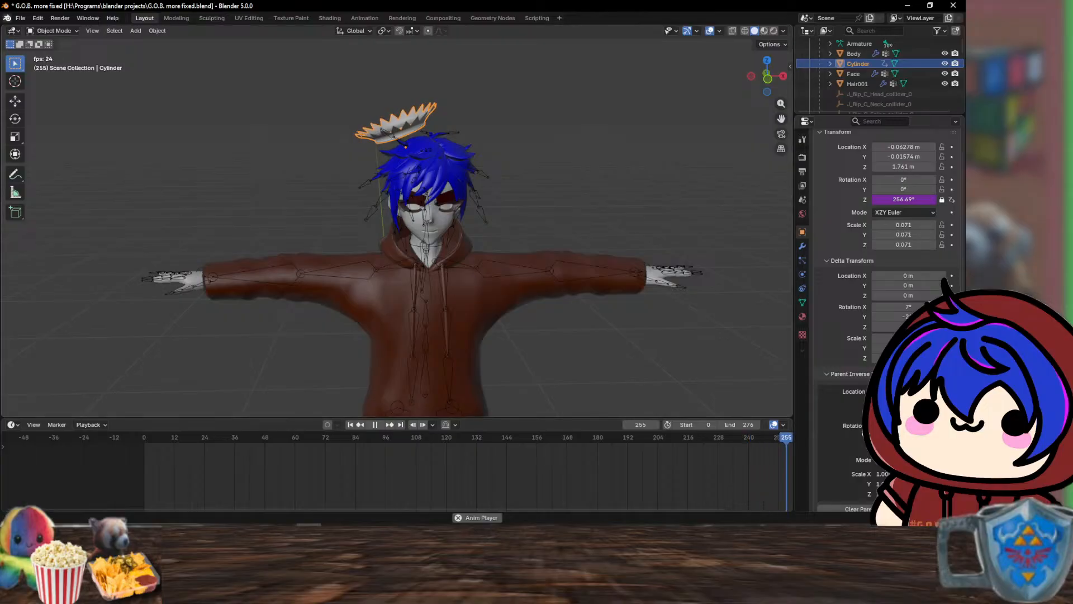
click(7, 18)
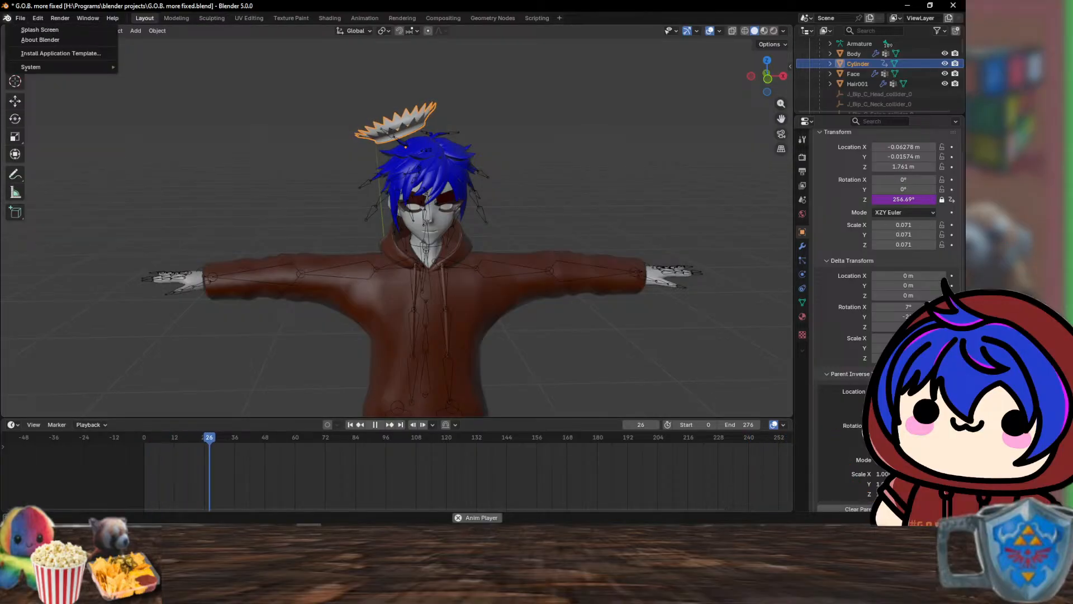
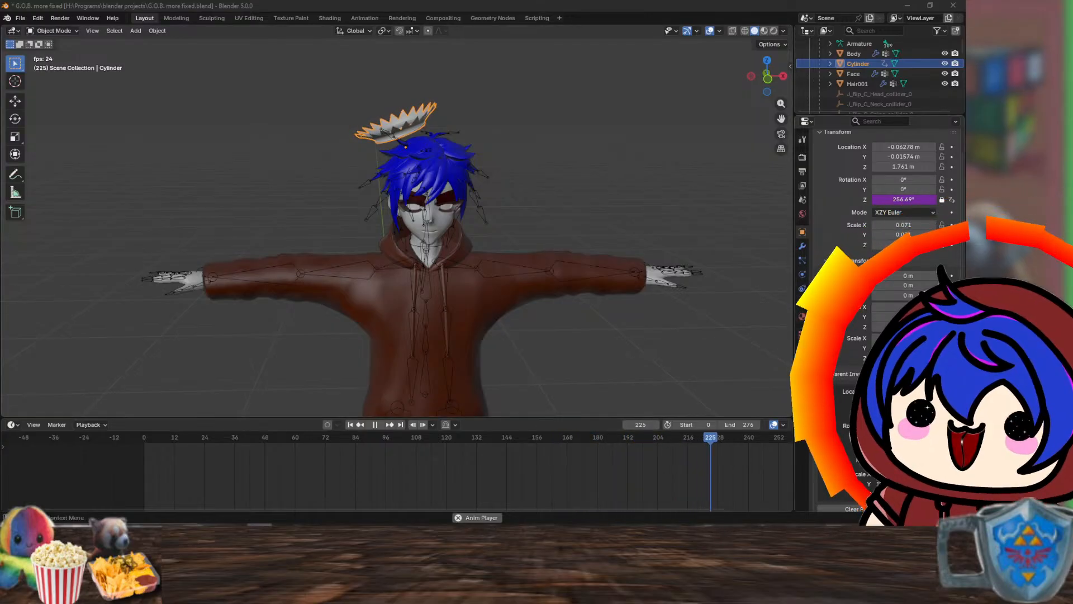
- Remove the driver from the crown's Z rotation and unlock that rotation axis
right_click(868, 199)
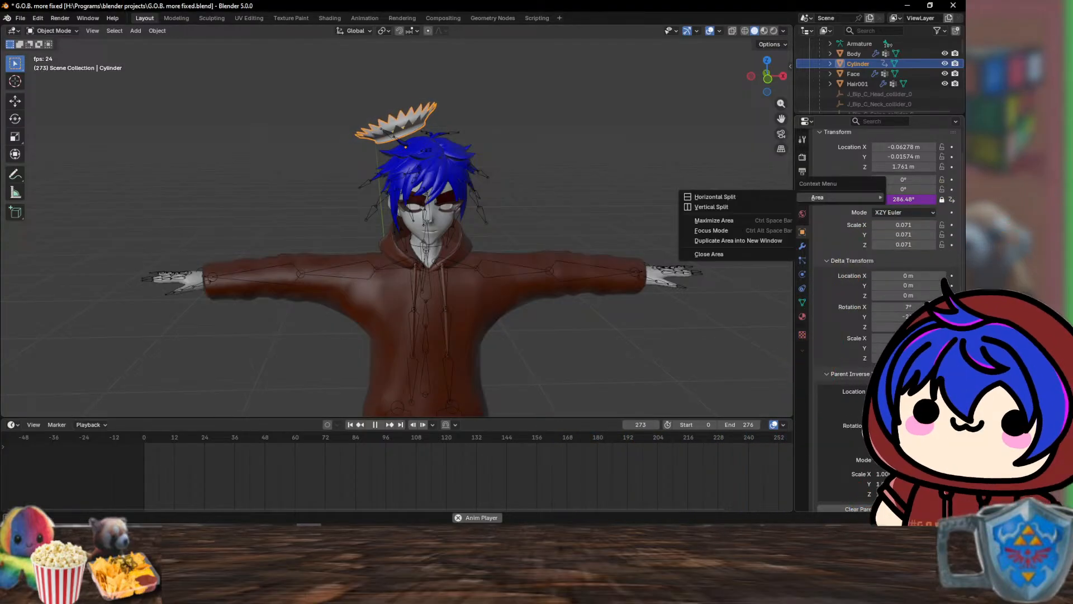
right_click(895, 199)
right_click(896, 199)
click(895, 197)
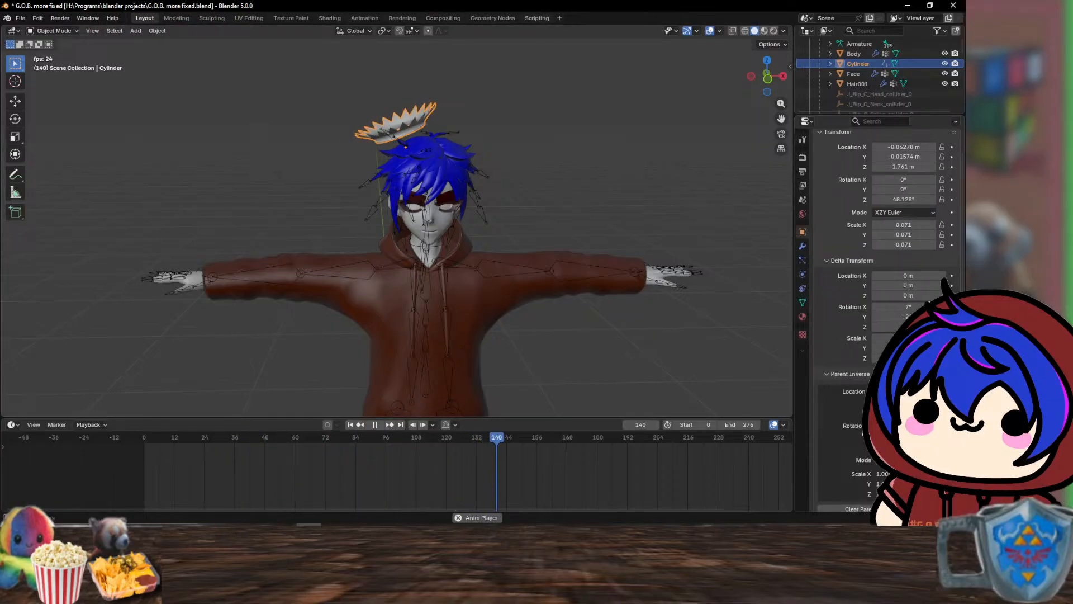
- Run a Python snippet in the Scripting workspace's console that multiplies the crown's world matrix by a 45-degree Y rotation, and stop playback
click(537, 18)
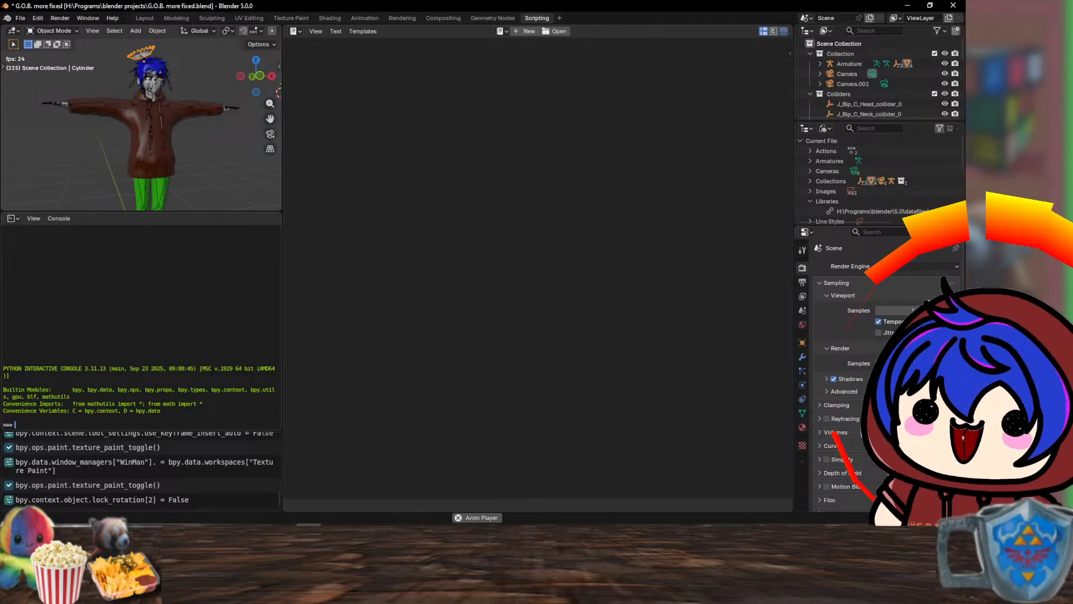
text(import bpy import math import mathutils  obj = bpy.context.active_object eul = mathutils.Euler((0.0, math.radians(45.0), 0.0), 'XYZ') #eul.to_matrix is 3x3 but we need 4x4 to multiply with matrix_world R = eul.to_matrix().to_4x4() mw = obj.matrix_world mw @= R)
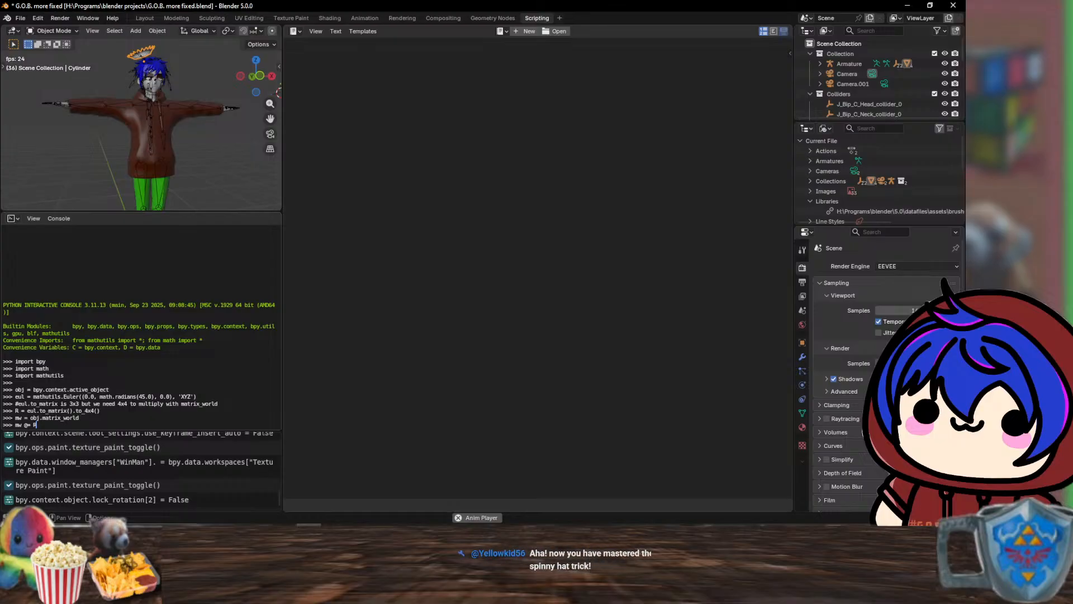
key(Return)
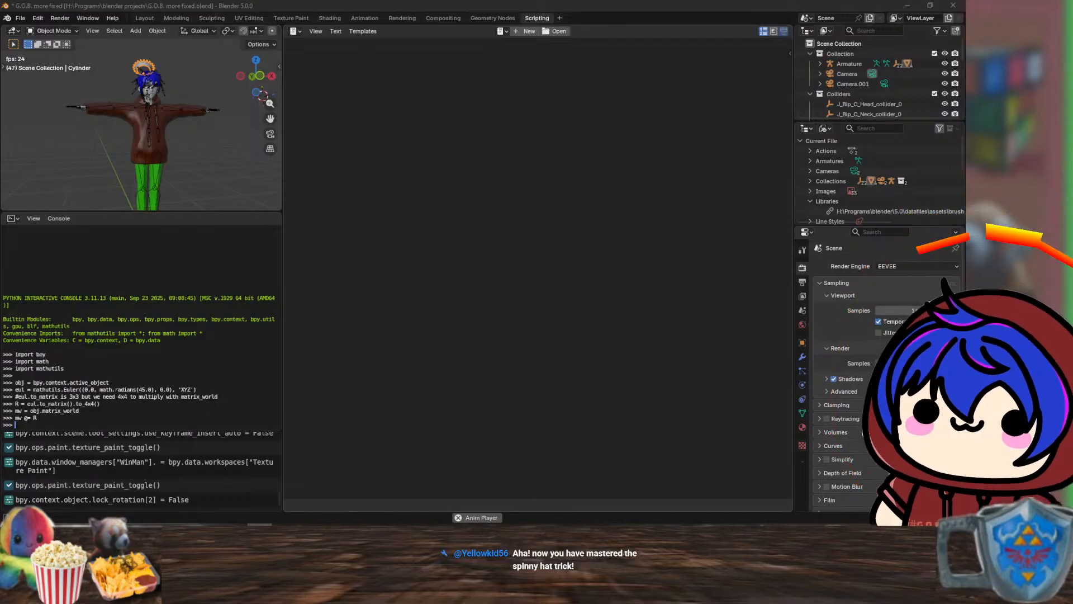
drag(37, 425, 3, 325)
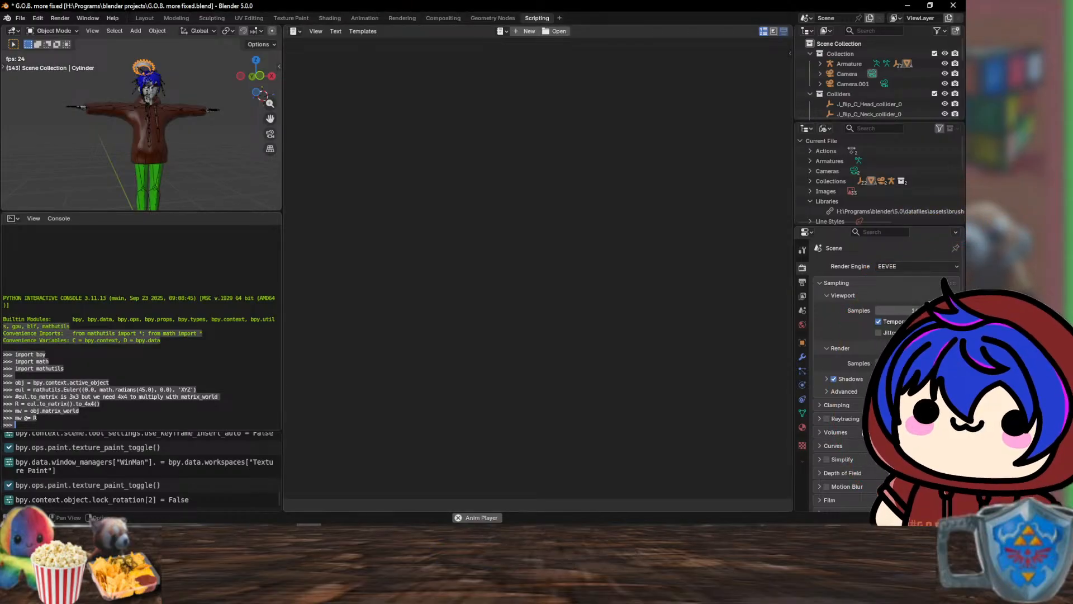
click(111, 357)
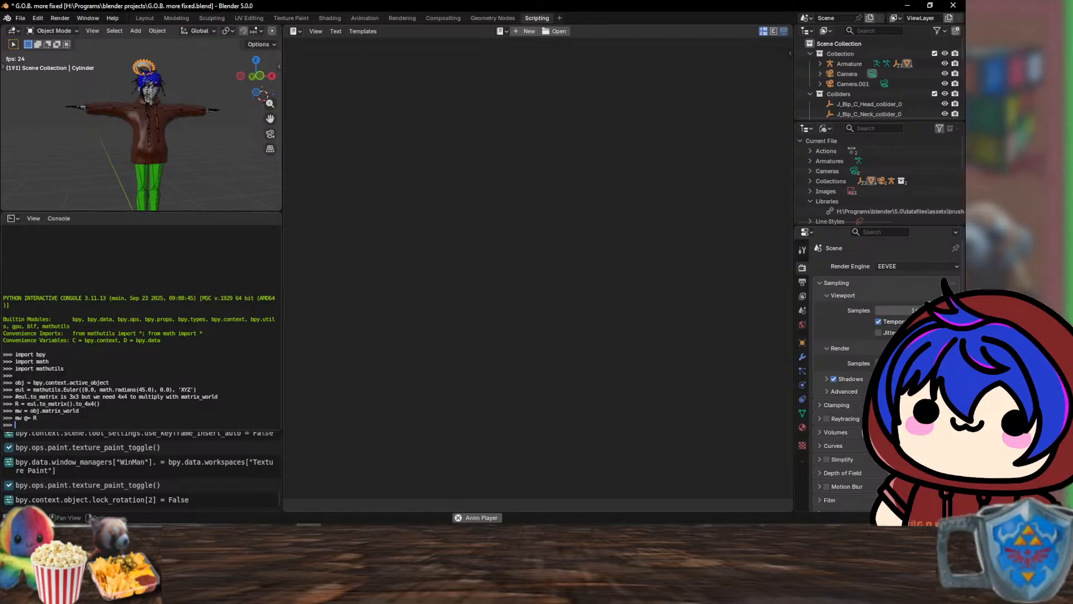
drag(22, 425, 15, 382)
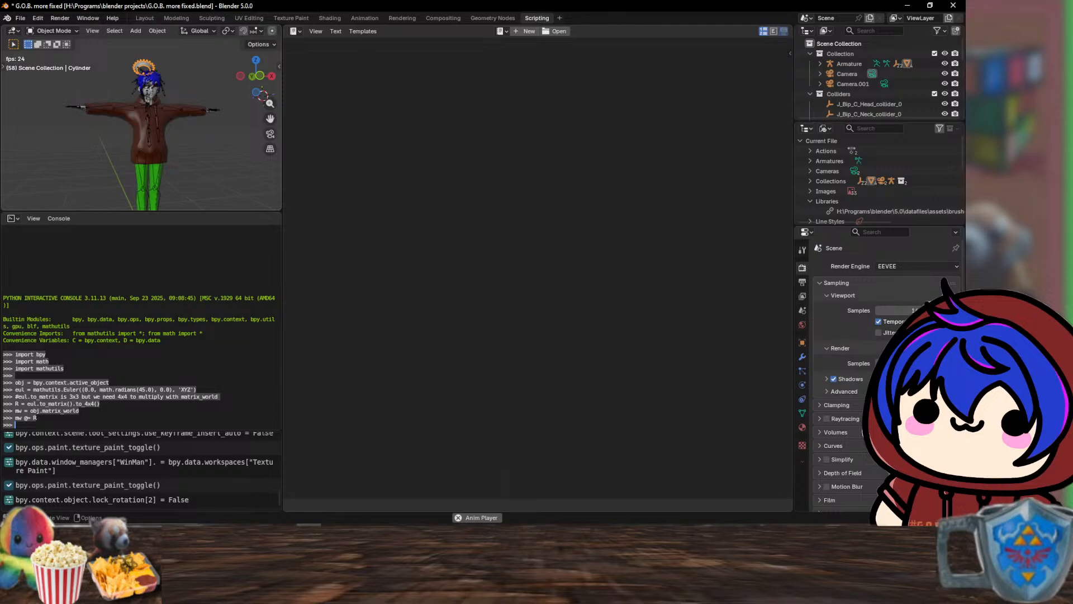
key(Escape)
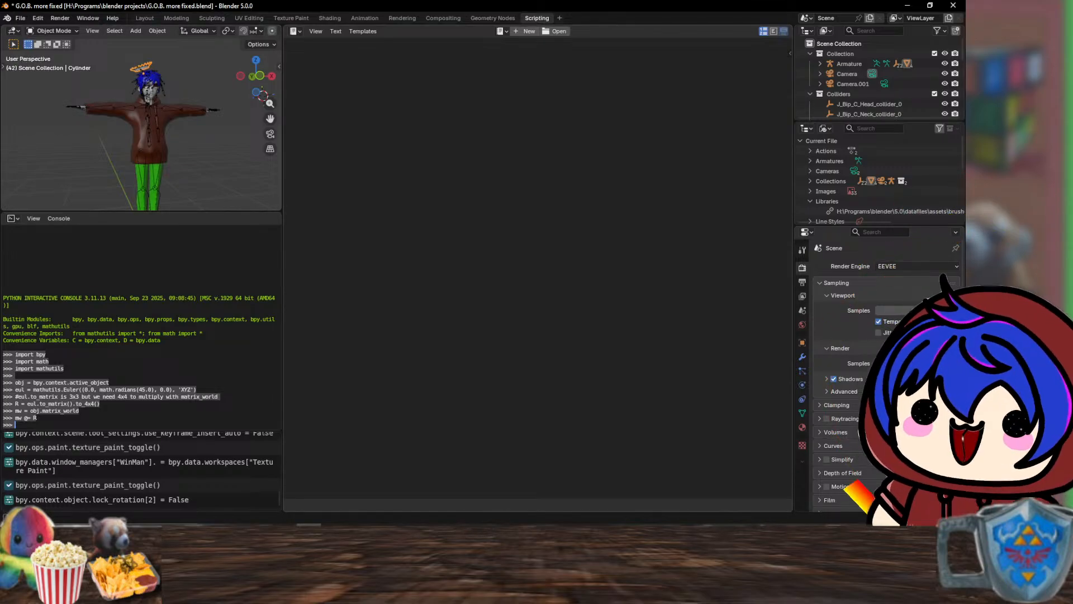
- Return to the Layout workspace, deselect the crown and play the animation briefly to check its motion
click(144, 18)
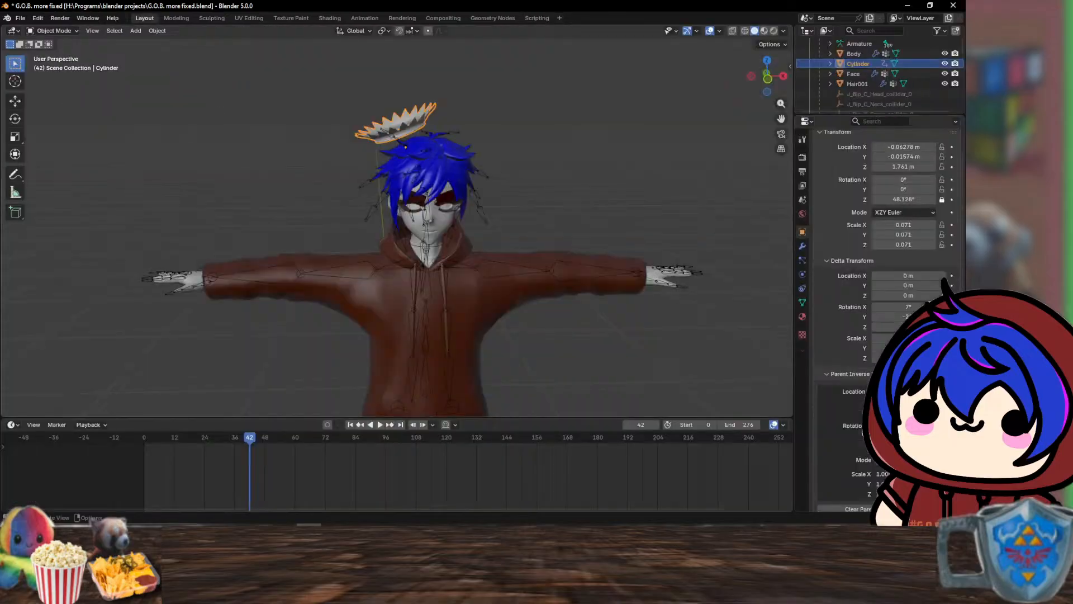
key(alt+a)
key(space)
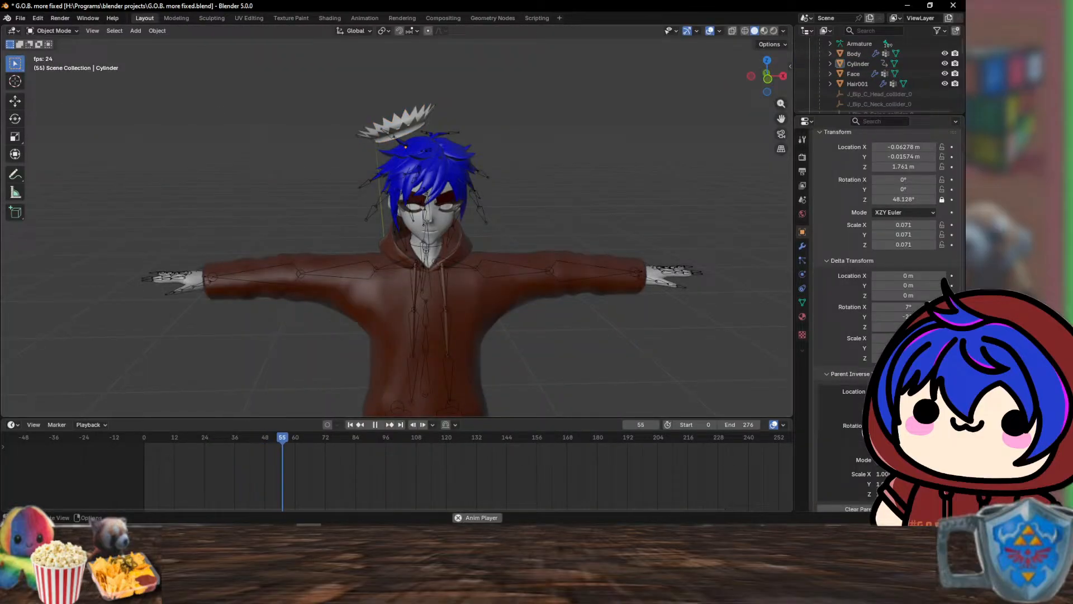
key(space)
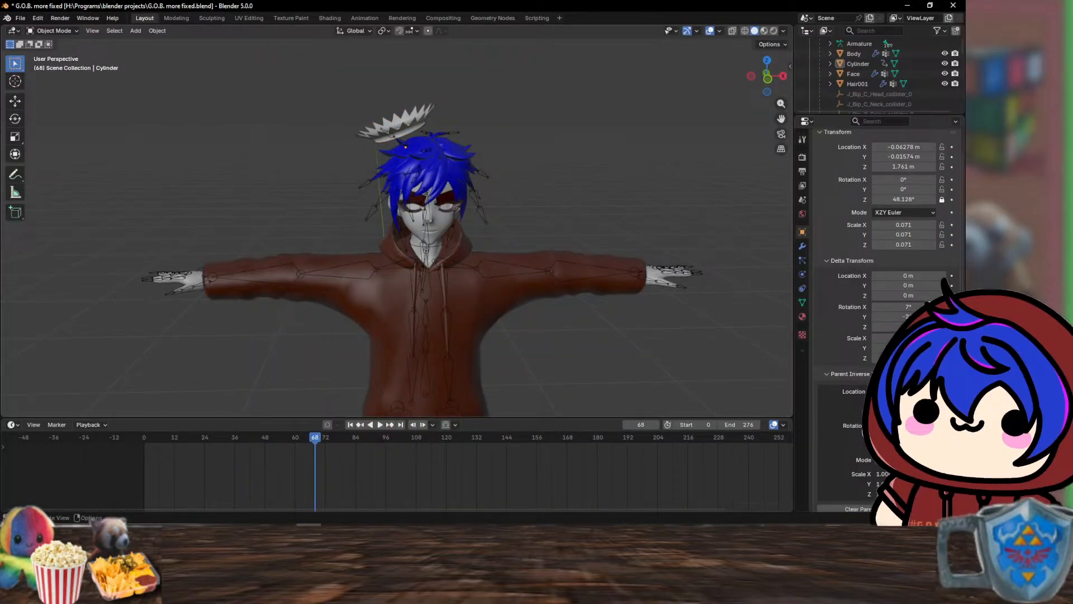
- Undo the deselection and the removal of the crown's Z rotation driver, and replay the animation
key(ctrl+z)
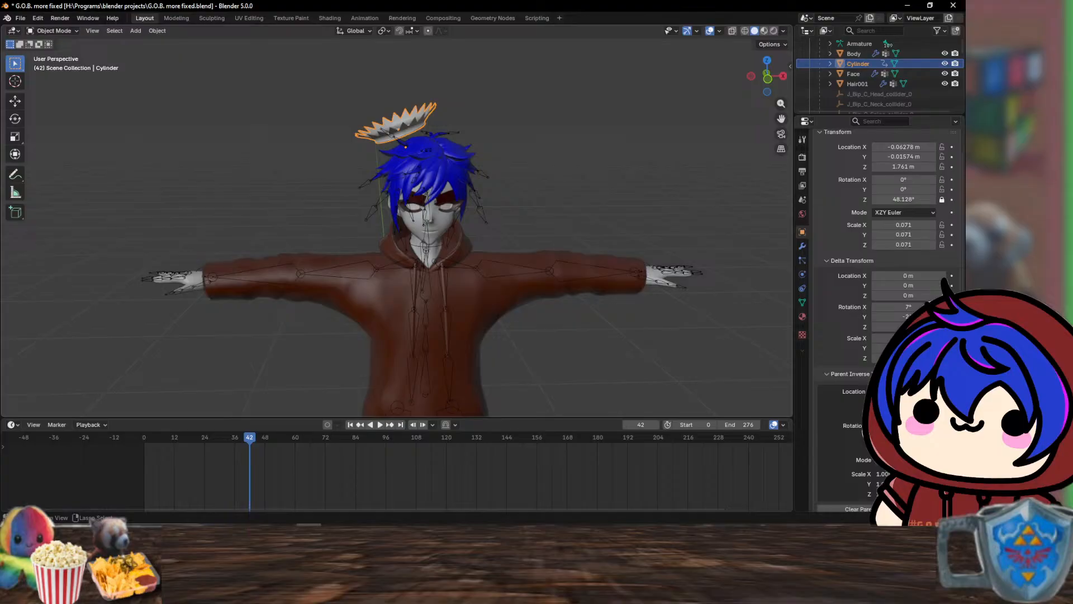
key(ctrl+z)
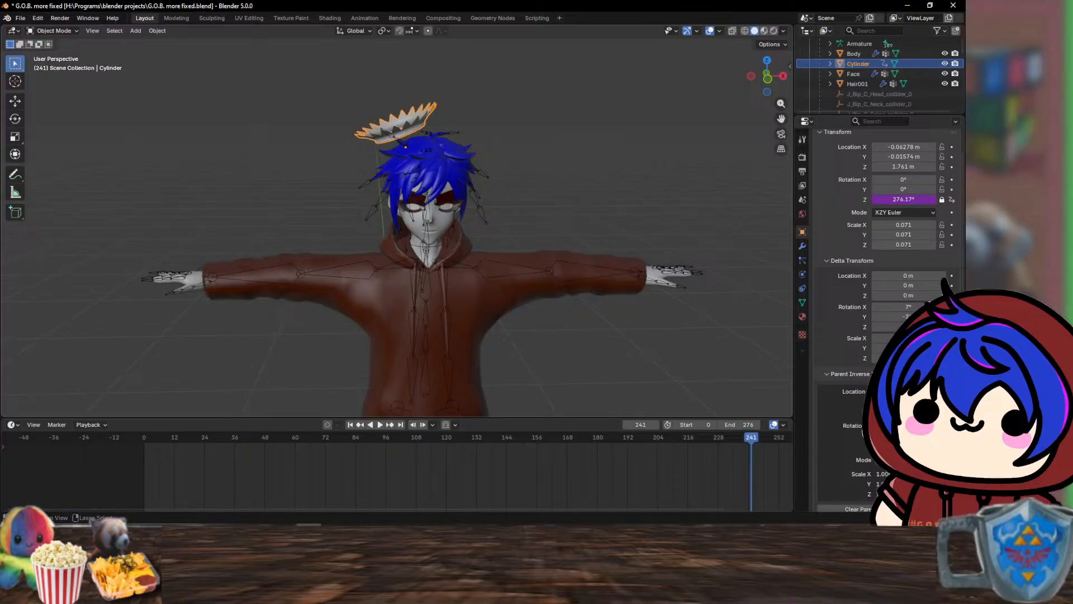
key(space)
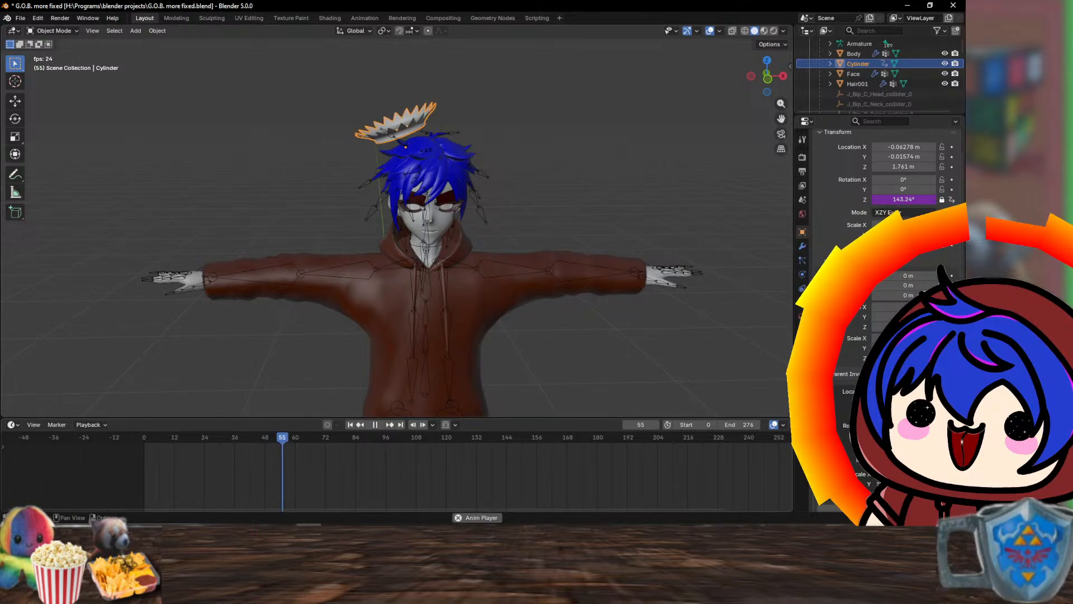
- Set the timeline's end frame to 0 and test the playback by stopping and restarting it
middle_drag(447, 475, 275, 475)
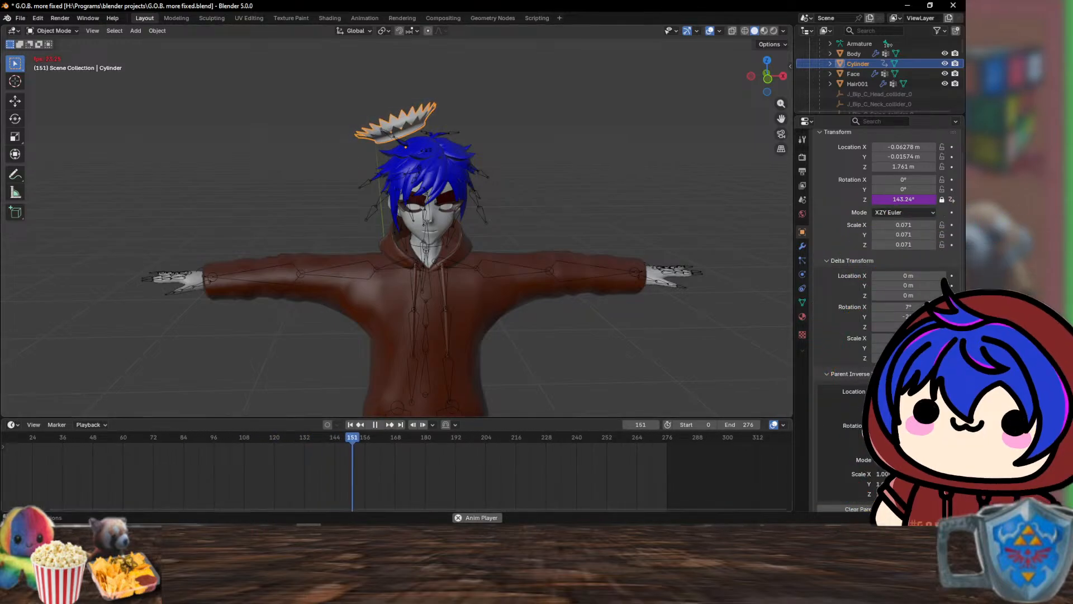
click(737, 425)
key(Return)
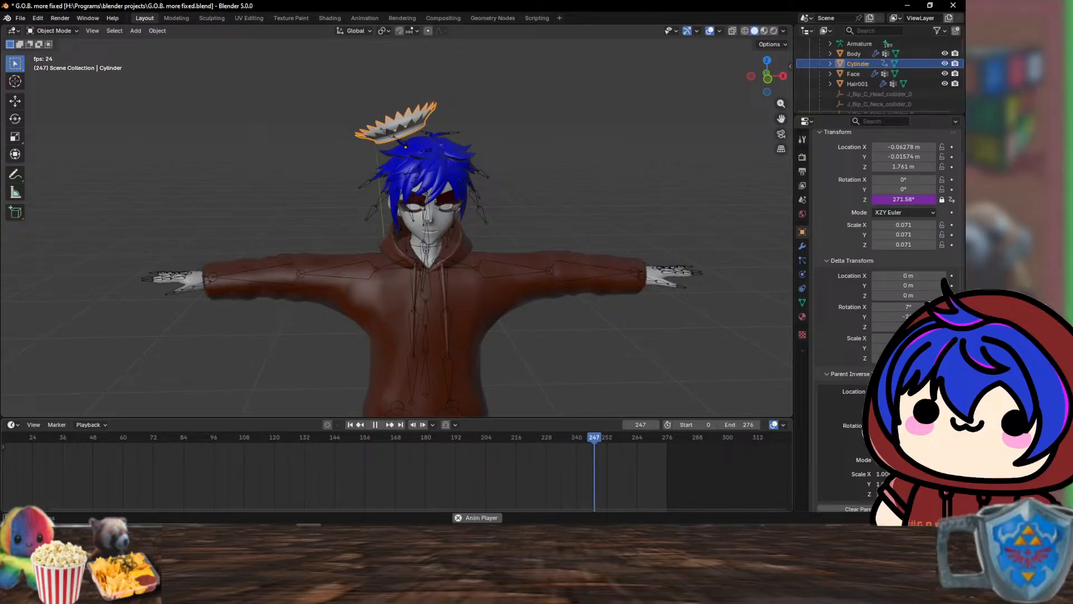
click(783, 425)
click(722, 425)
click(737, 425)
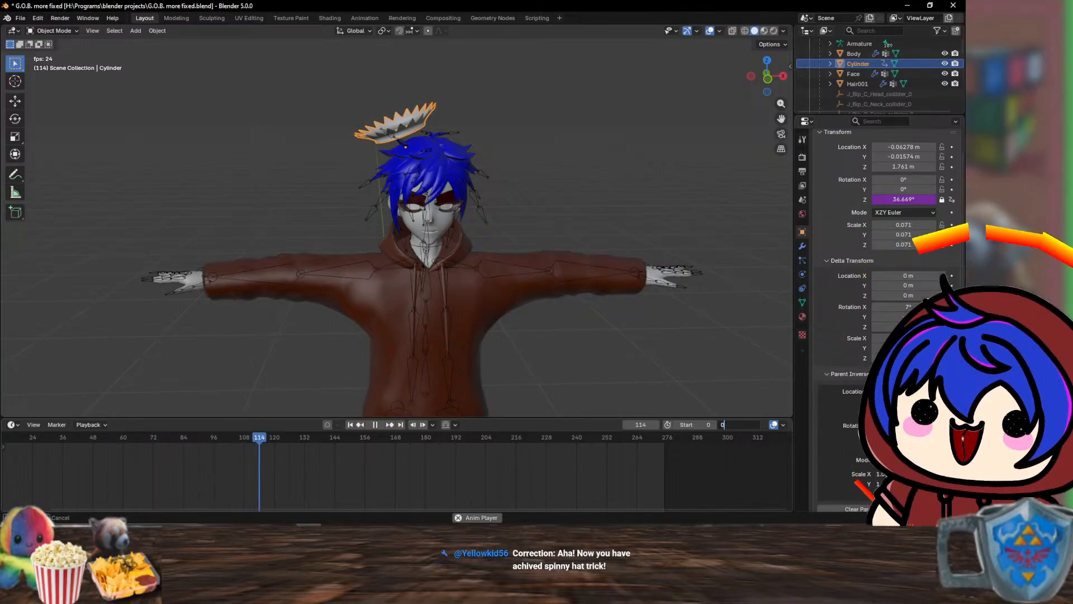
text(0)
key(Return)
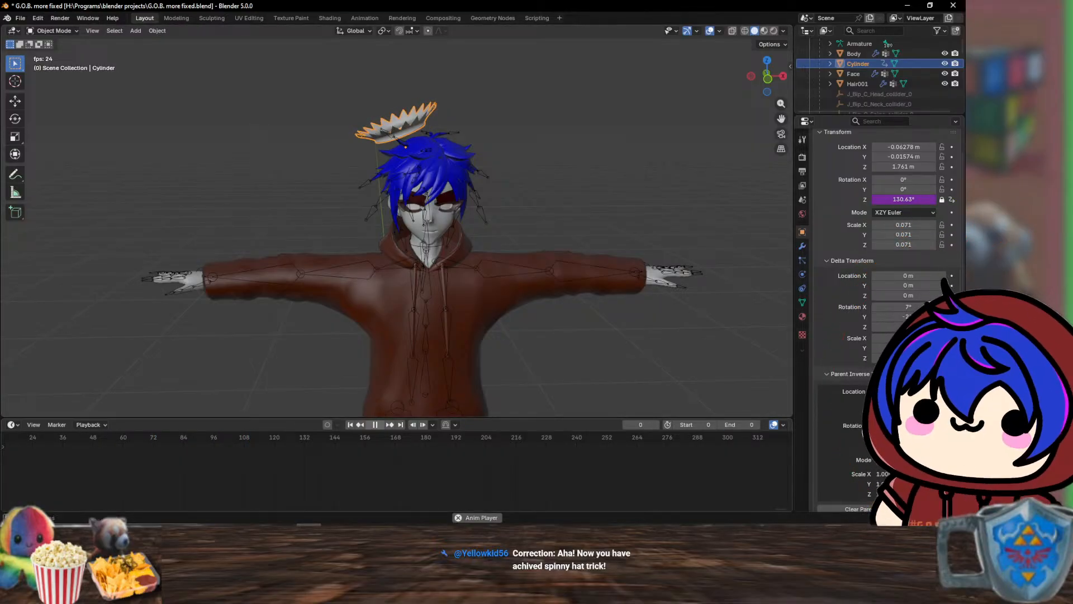
click(375, 425)
click(380, 424)
click(380, 424)
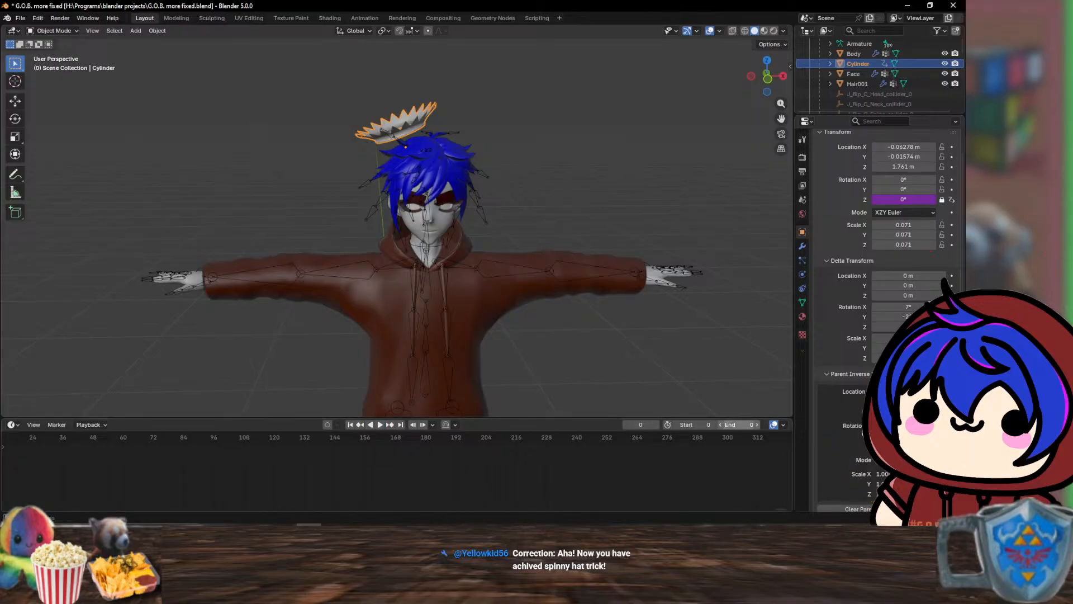
- Set the timeline's end frame to 100 and play the crown's spin animation
click(747, 425)
click(640, 425)
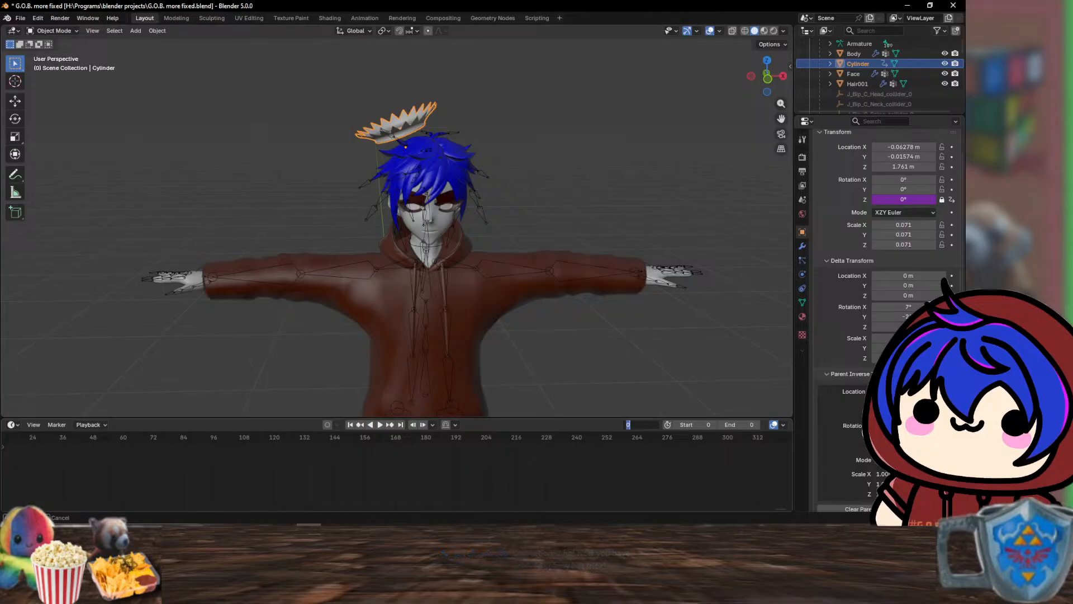
click(739, 425)
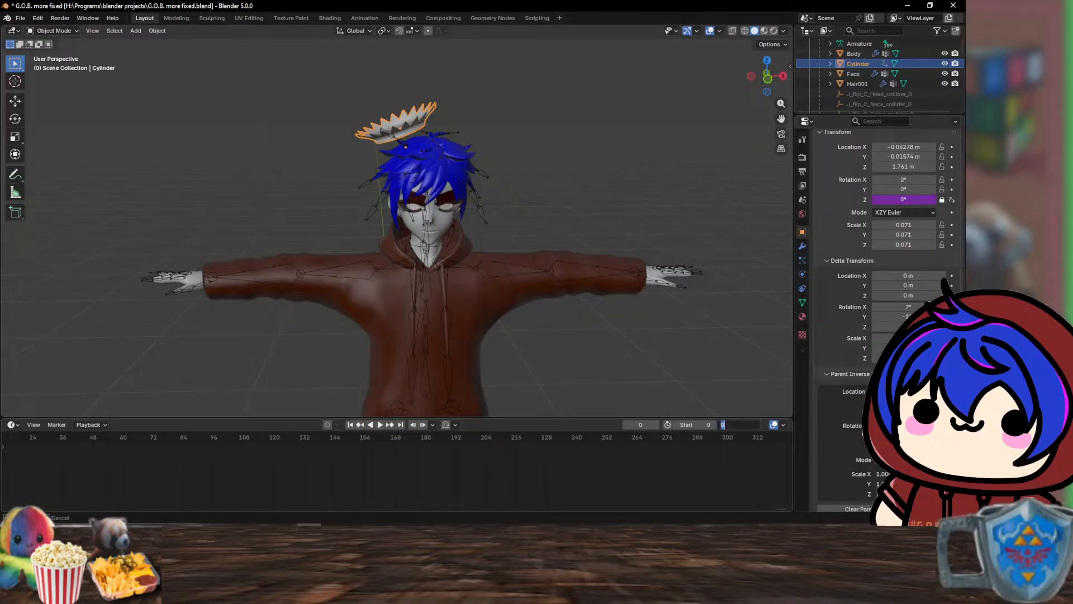
text(100)
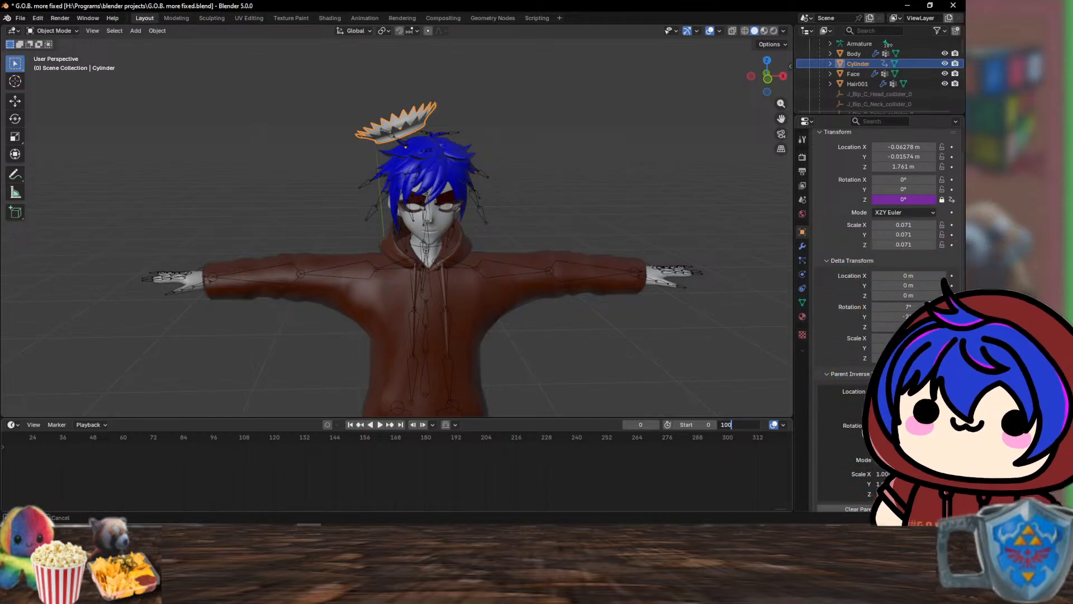
key(Return)
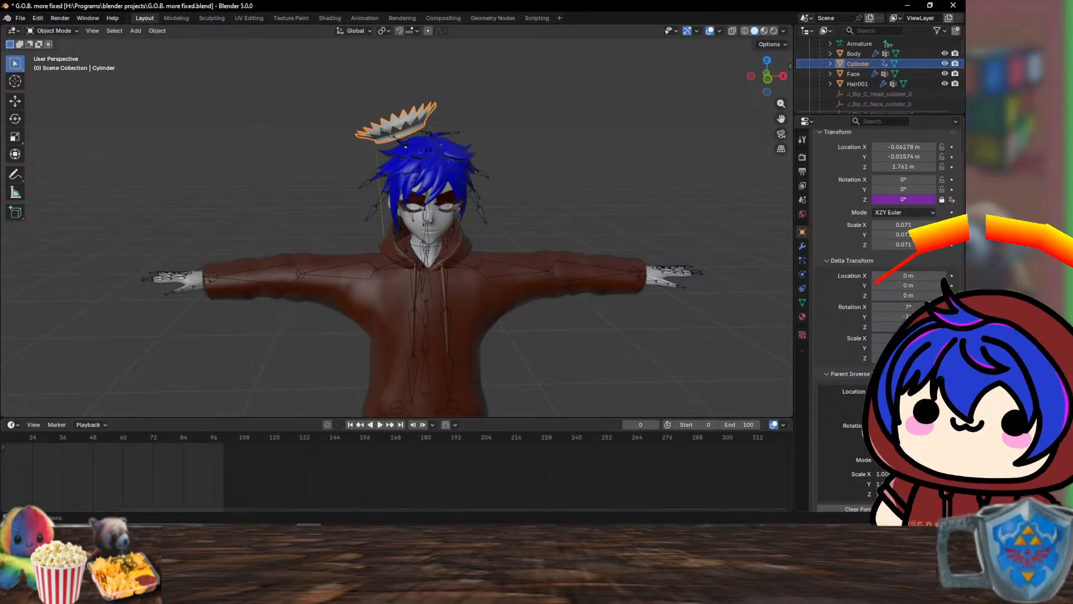
click(370, 425)
click(371, 425)
key(space)
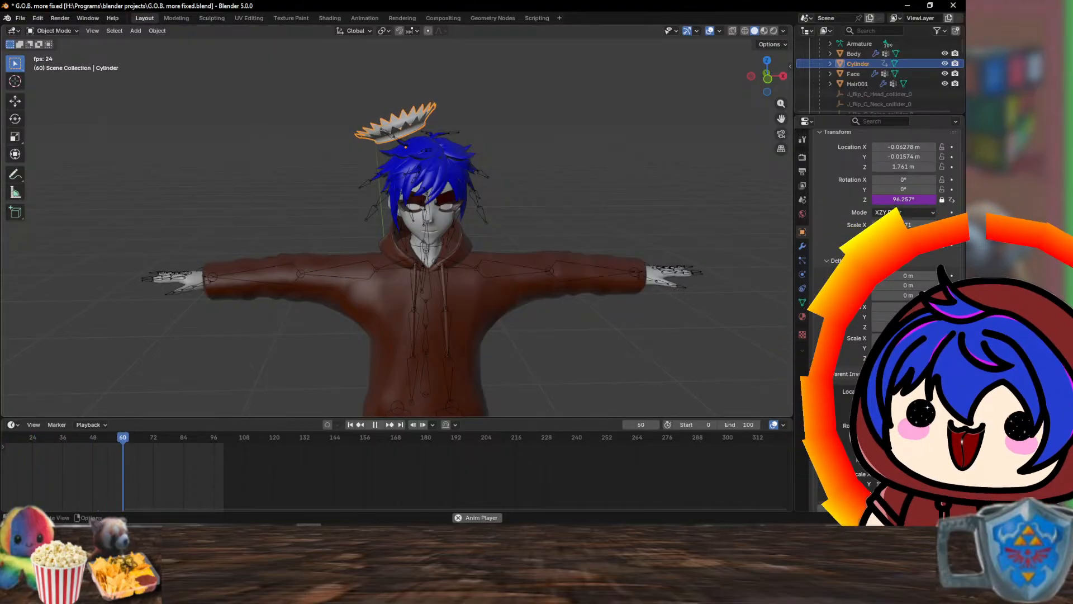
click(21, 18)
mouse_move(37, 18)
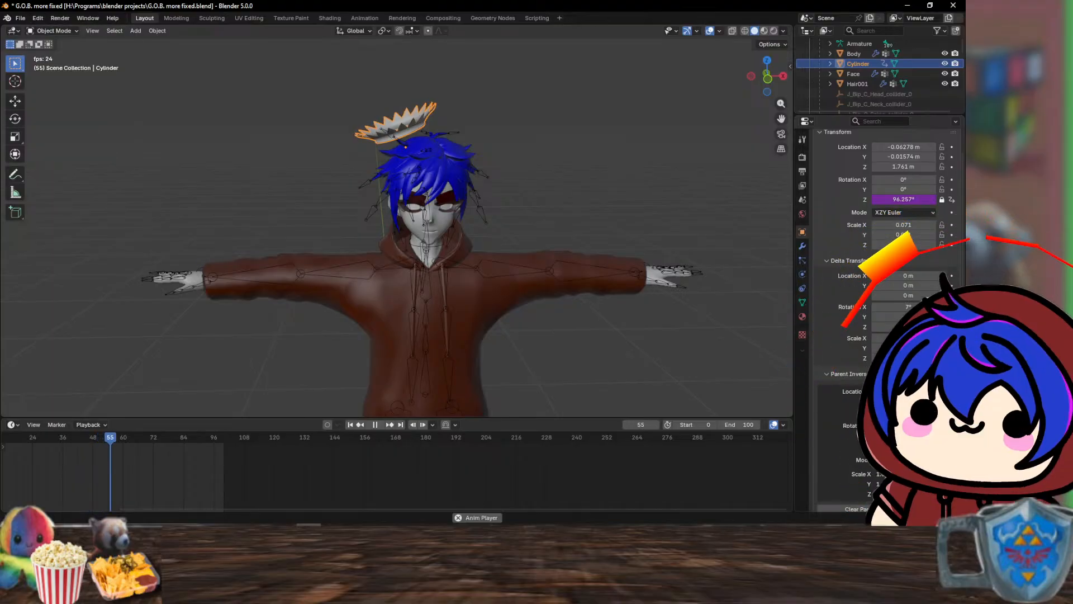
click(20, 18)
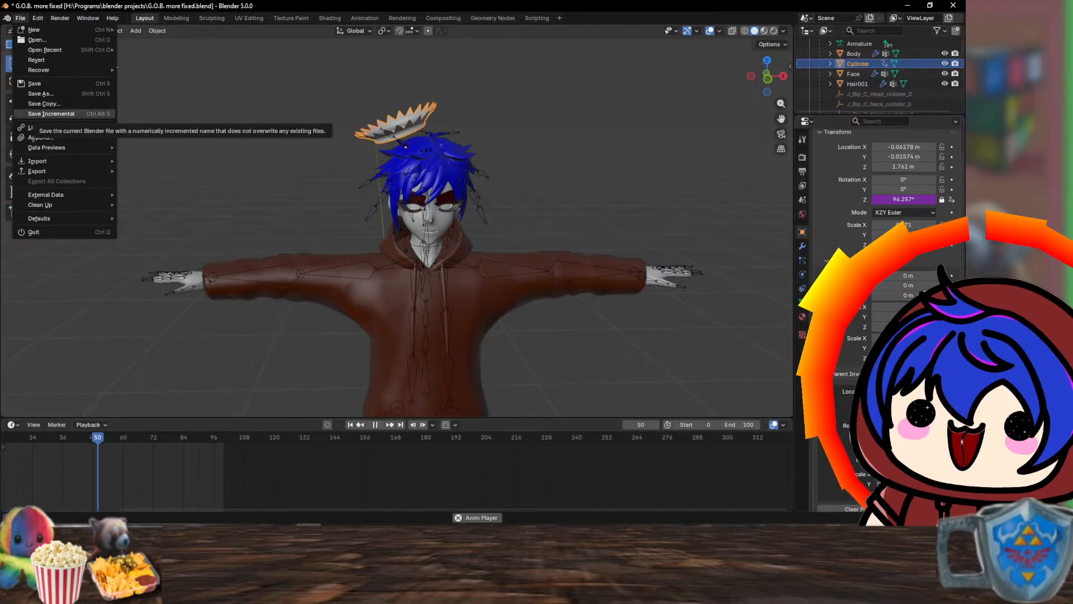
mouse_move(62, 205)
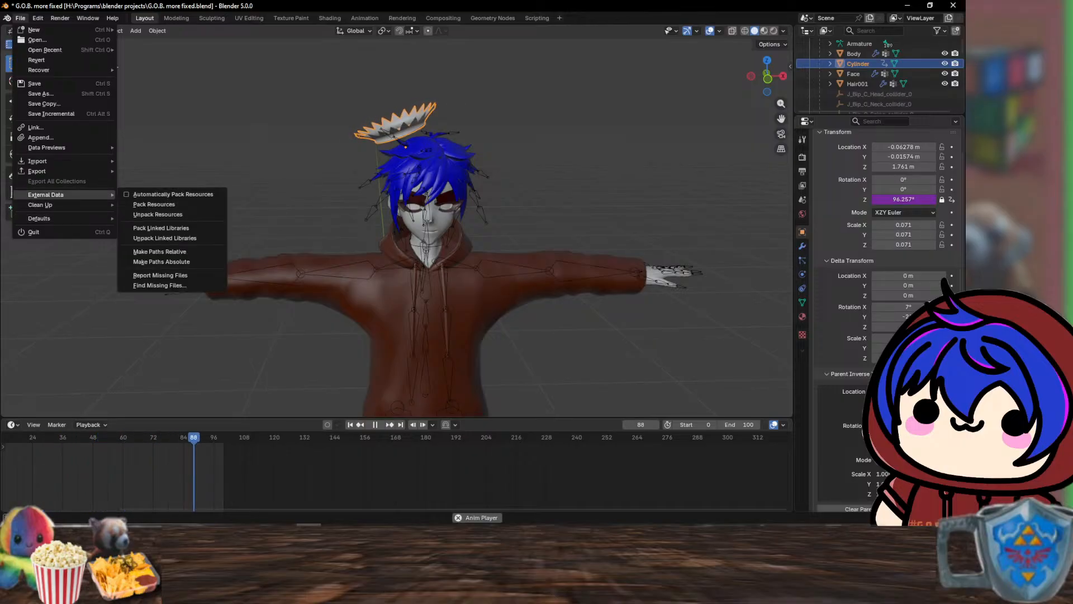
mouse_move(61, 161)
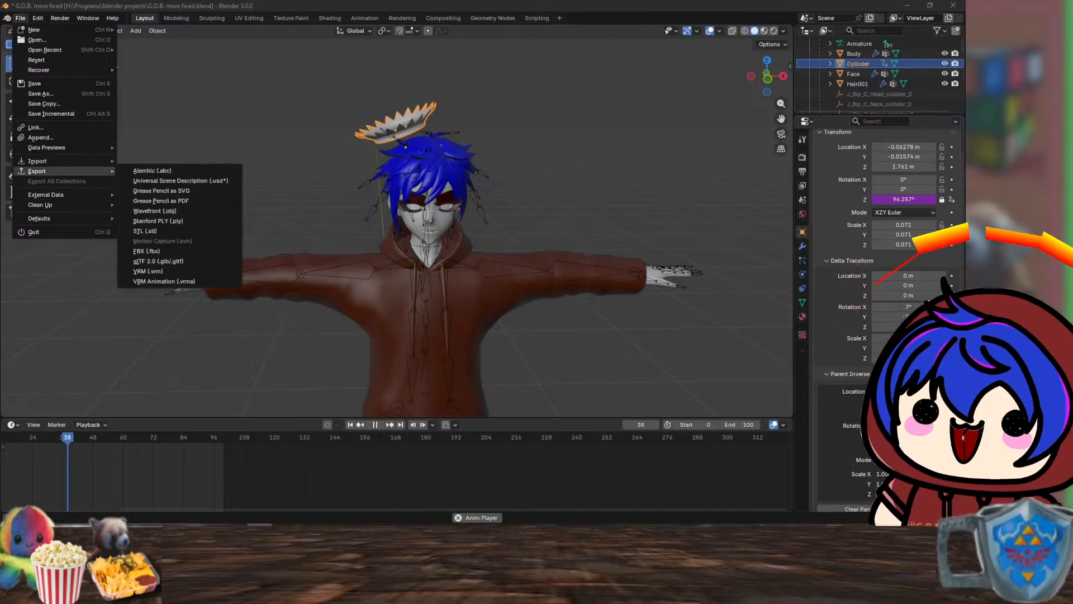
key(Escape)
- Deselect the crown and return to the Python console in the Scripting workspace
key(alt+a)
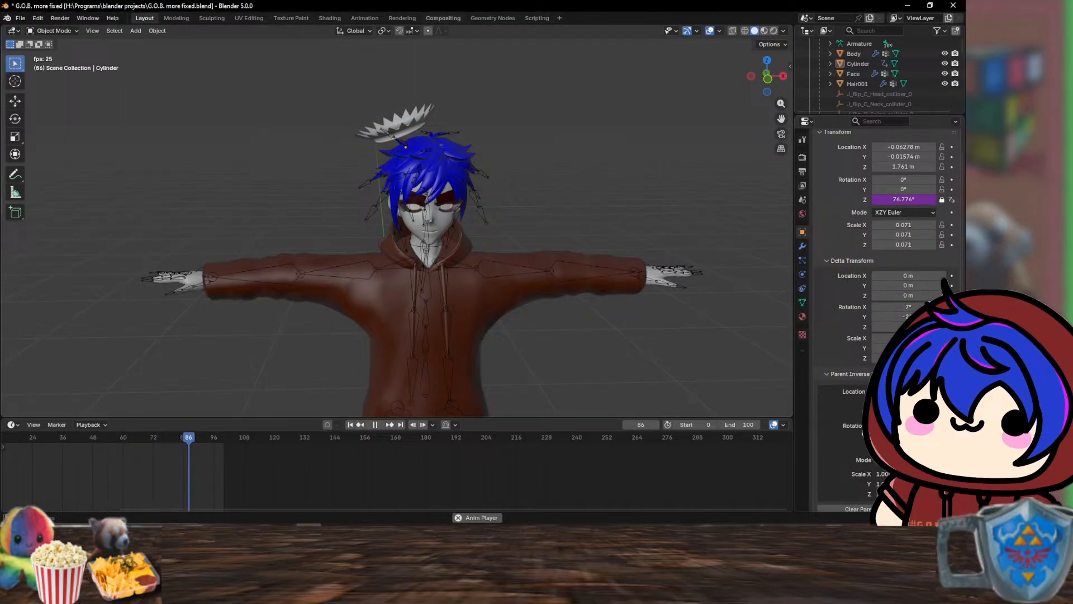
click(536, 17)
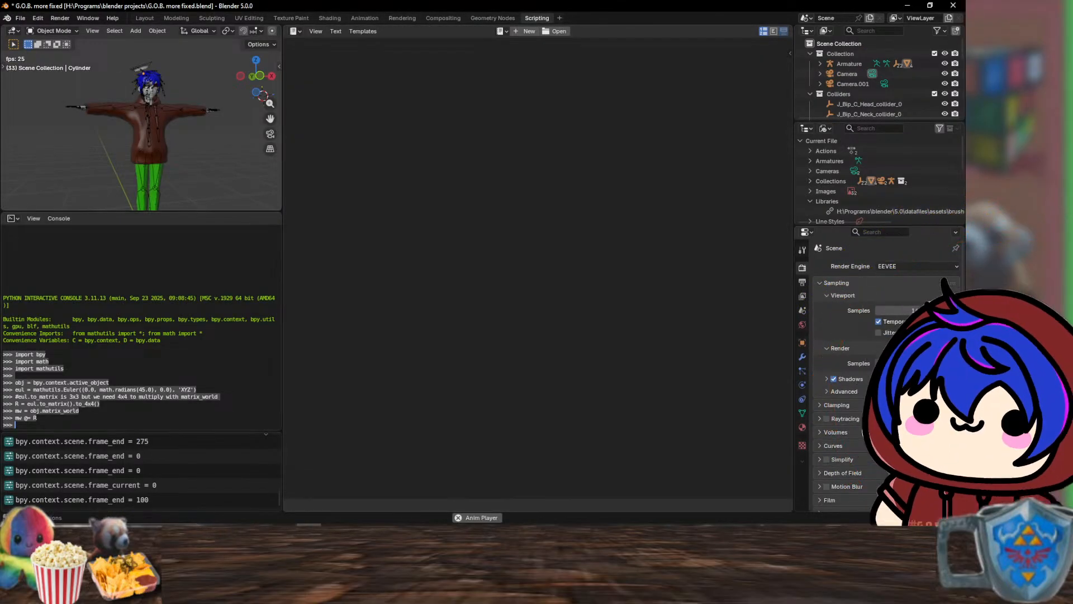
click(129, 392)
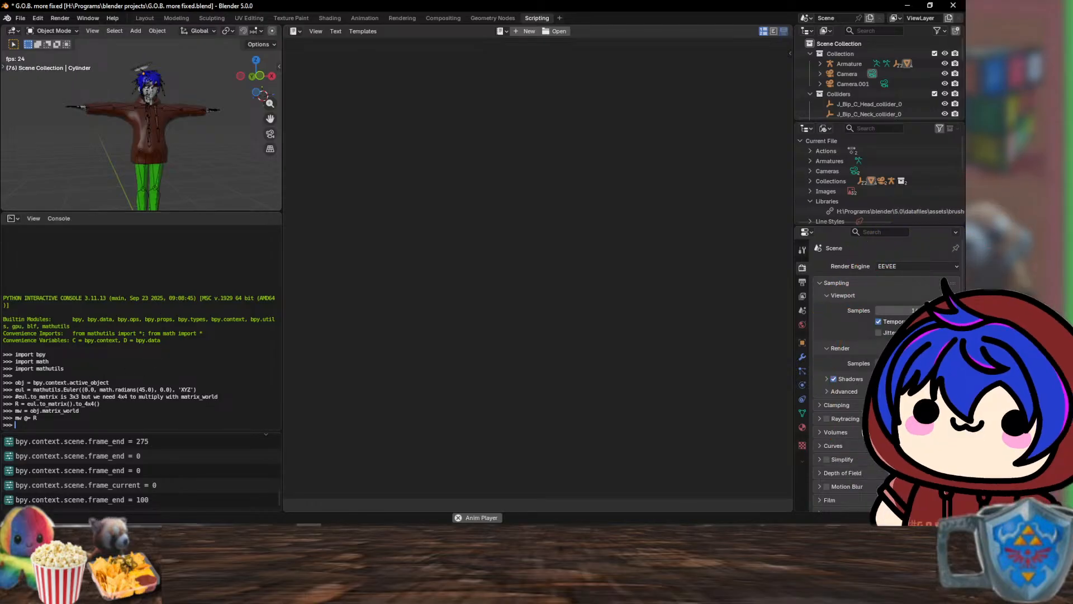
- Try to run the set_loc_rotation snippet in a separate Python 3.13 console, review its output and close the console
key(alt+Tab)
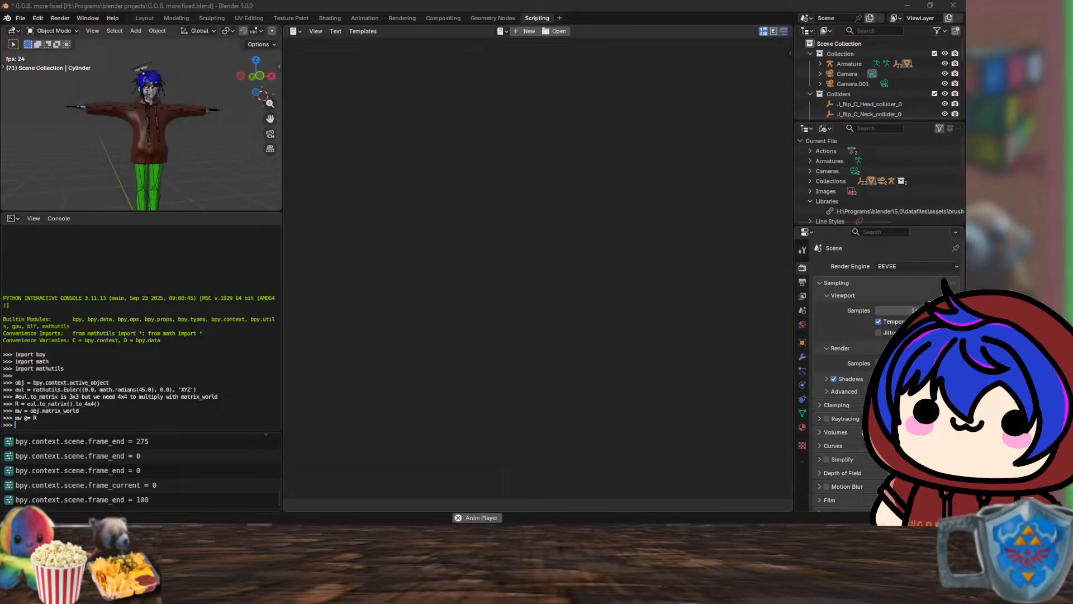
key(Return)
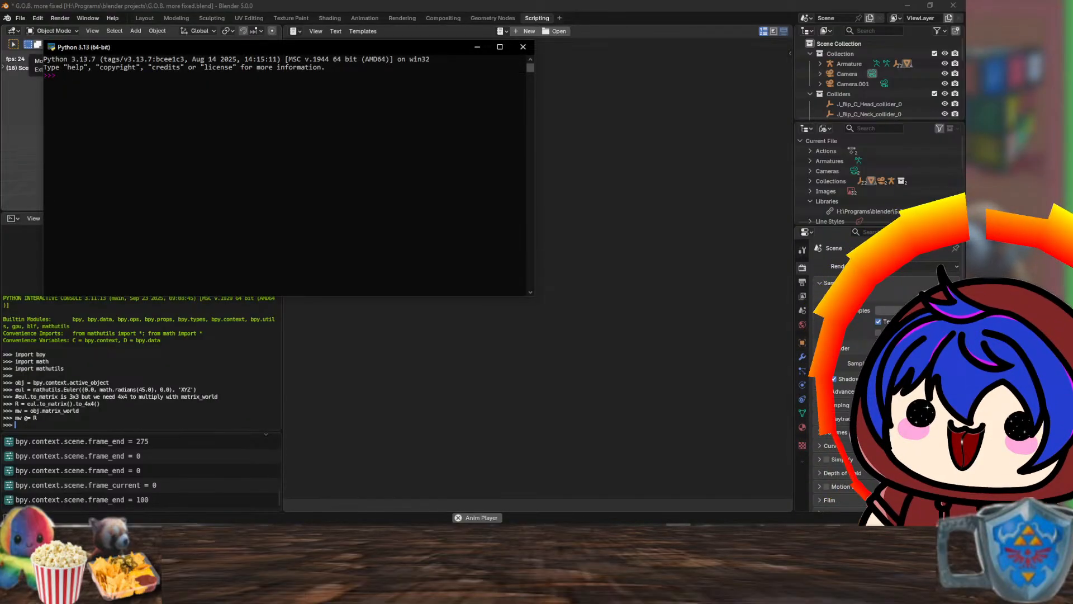
text(import numpy from mathutils import Euler  def set_loc_rotation(obj, value):         rot = Euler(value, 'ZYX')             obj.rotation_euler = (obj.rotation_euler.to_matrix() @ rot.to_matrix()).to_euler(obj.rotation_mode)  obj=bpy.data.objects['Cube'];  set_loc_rotation(obj, numpy.radians([30,0,0])) #rotates by 30 deg on local x axis set_loc_rotation(obj, numpy.radians([0,0,30])) #rotates by 30 deg on local z axis)
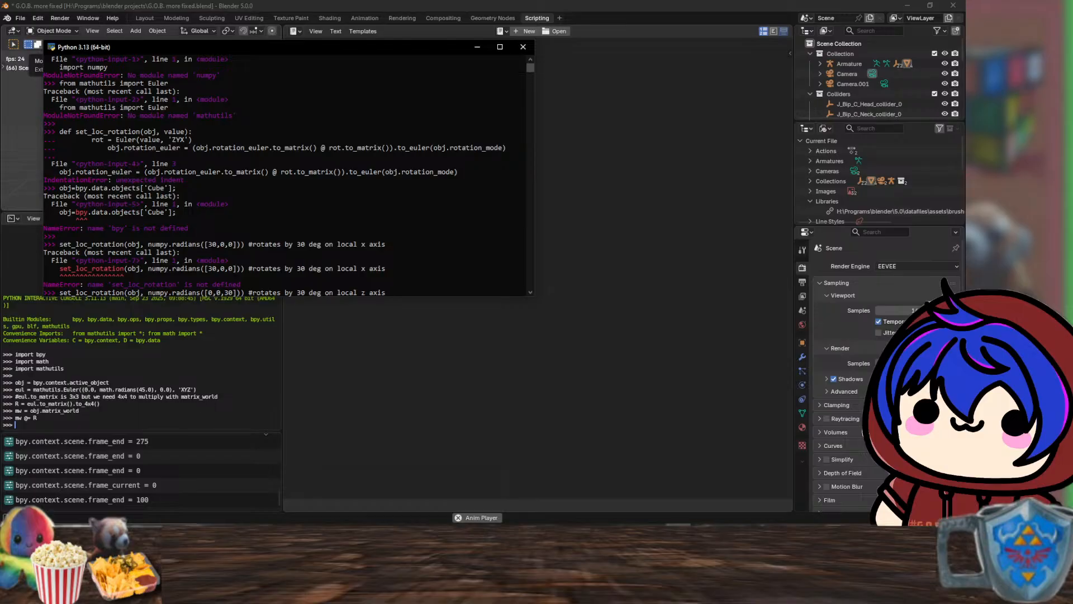
scroll(288, 173, up, 3)
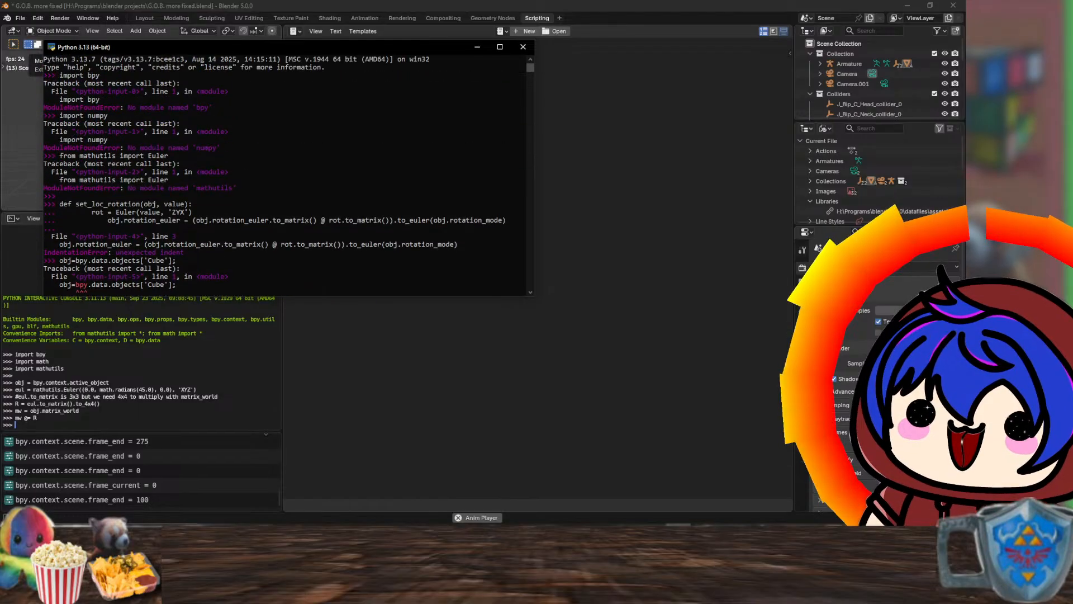
click(520, 58)
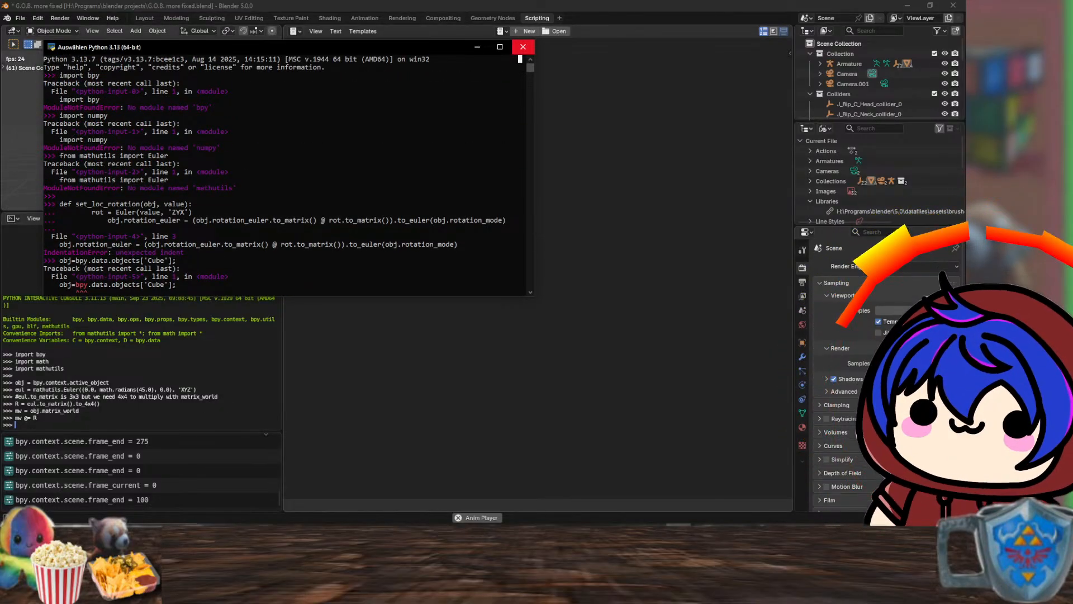
click(523, 47)
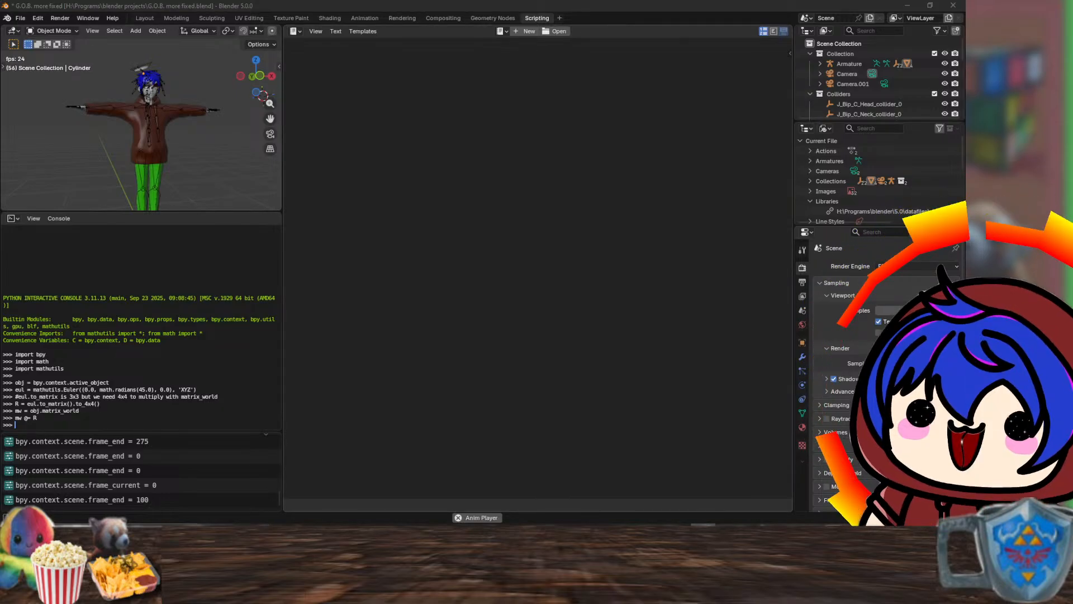
- Switch to Visual Studio Code and run main.py from the Python-projects folder
drag(0, 176, 632, 2)
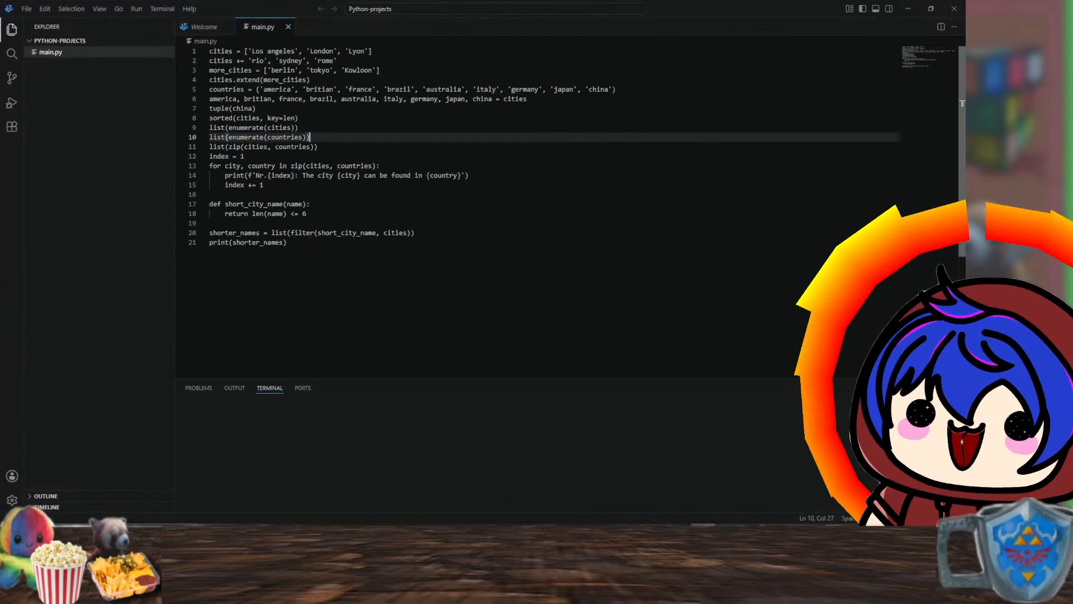
click(287, 243)
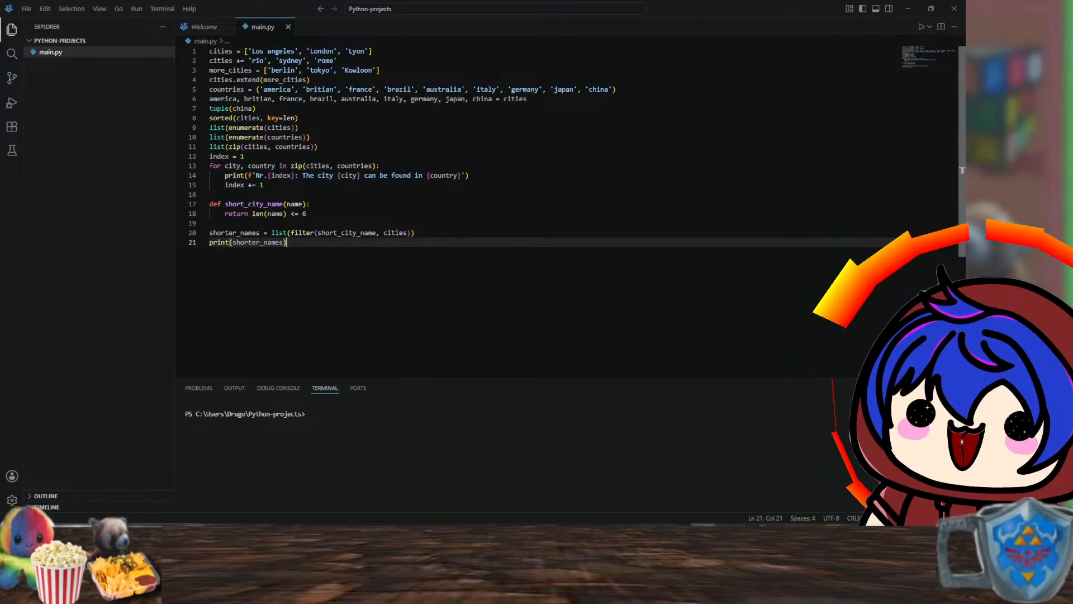
key(Return)
key(BackSpace)
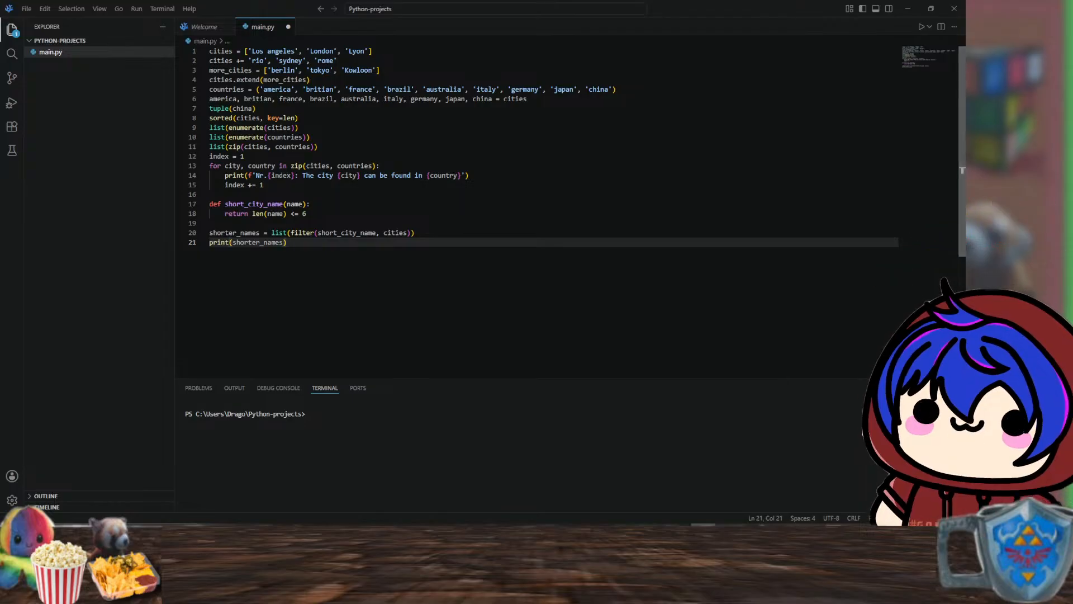
click(922, 27)
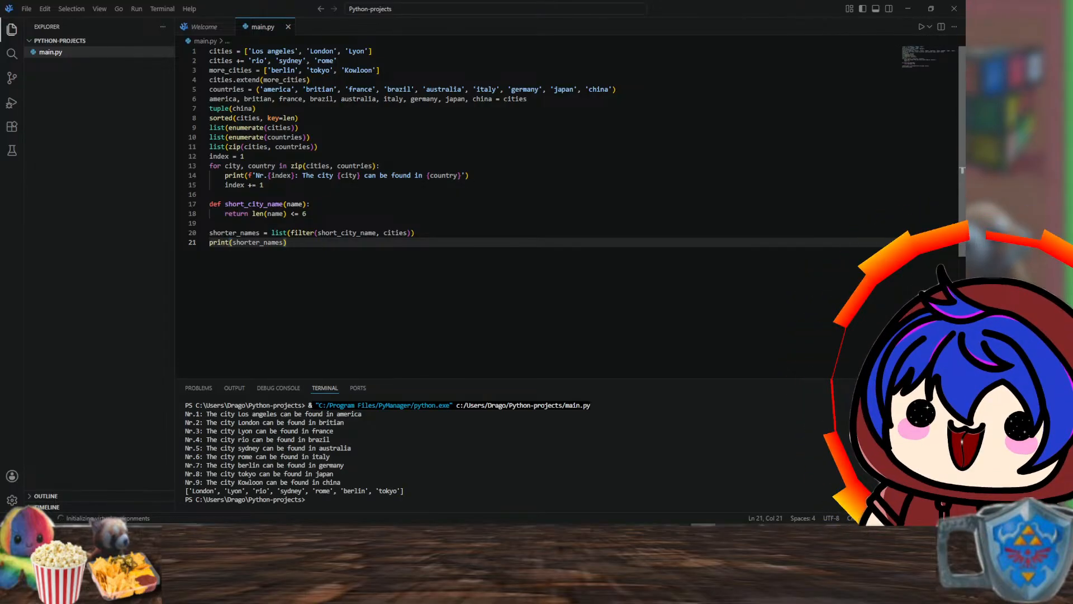
- Examine the first cities list and the index, city and country placeholders in the print line of main.py
drag(252, 51, 364, 51)
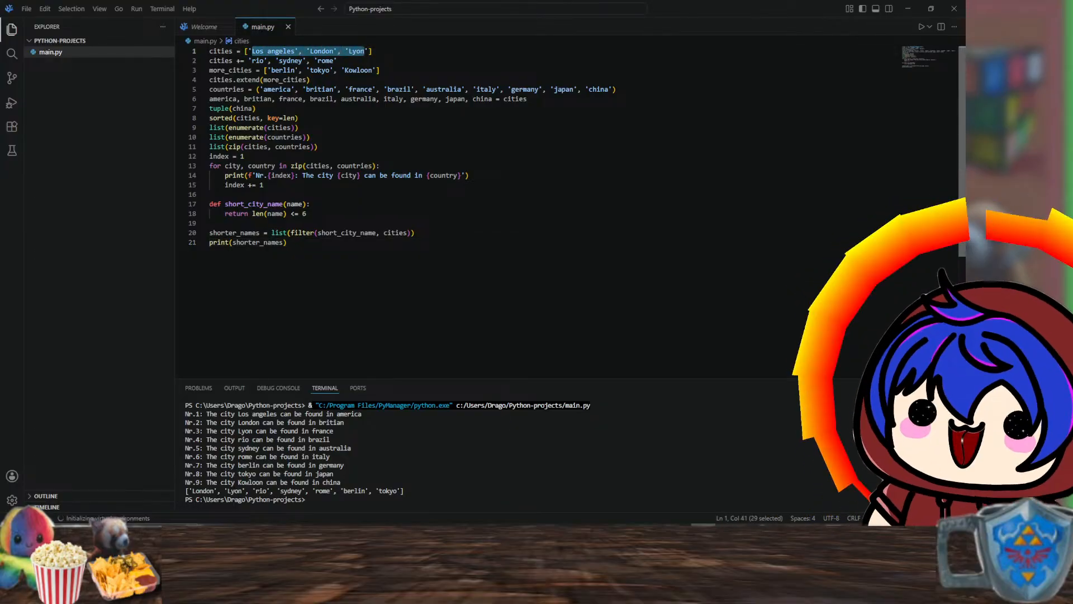
click(252, 175)
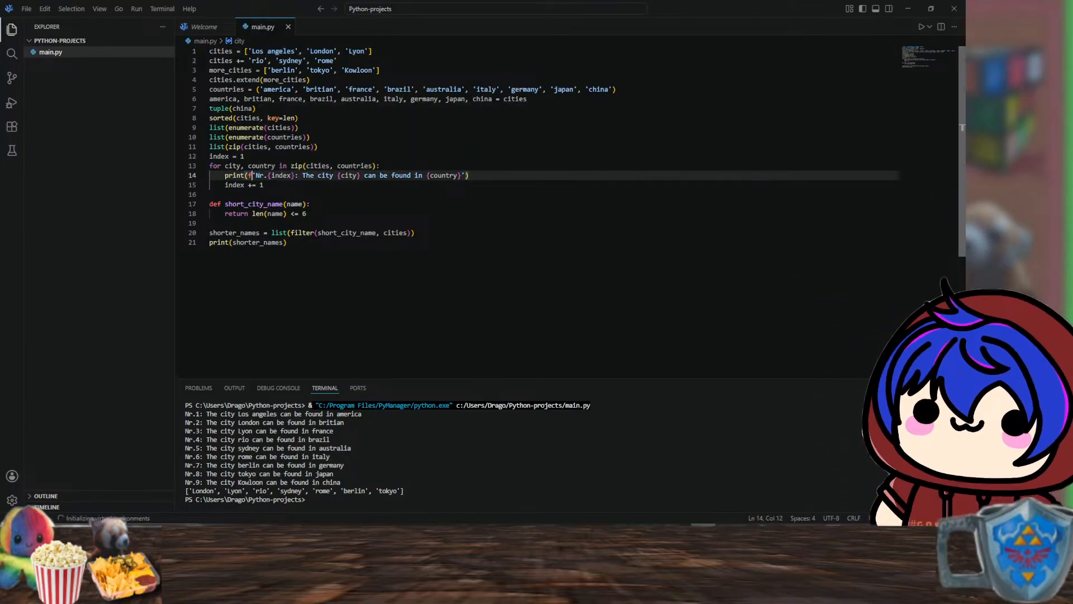
mouse_move(268, 175)
mouse_down()
mouse_move(268, 185)
mouse_move(283, 175)
mouse_up()
click(267, 176)
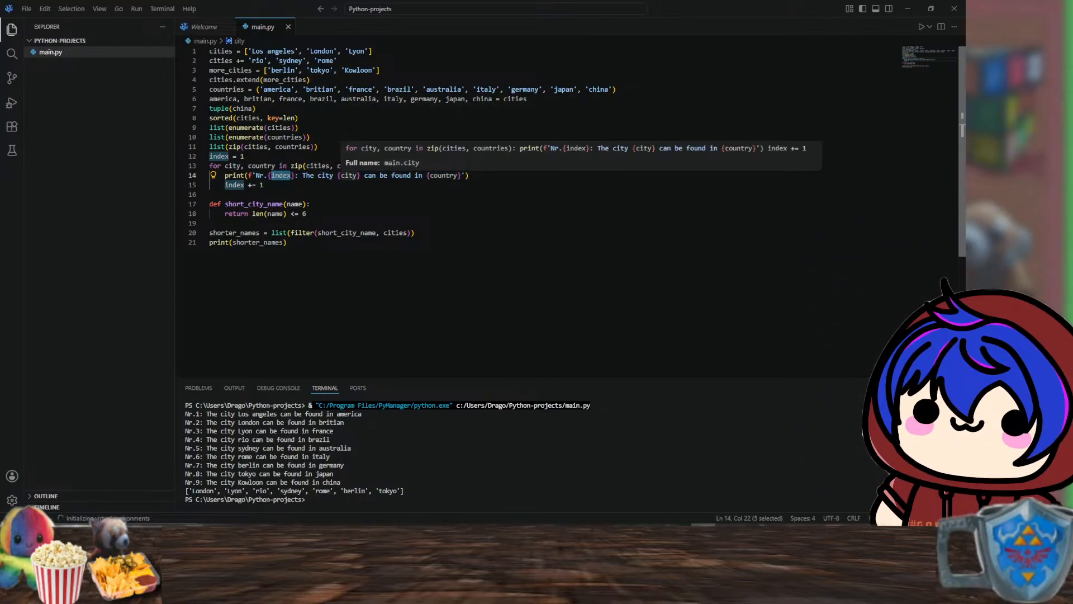
double_click(349, 176)
double_click(444, 175)
click(286, 243)
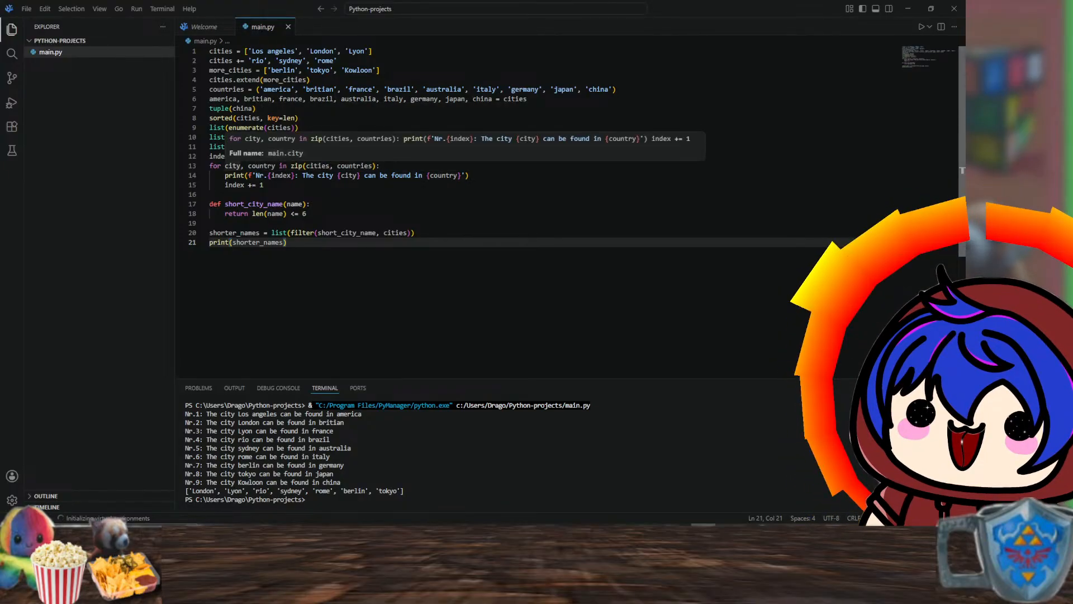
drag(470, 176, 225, 166)
click(241, 223)
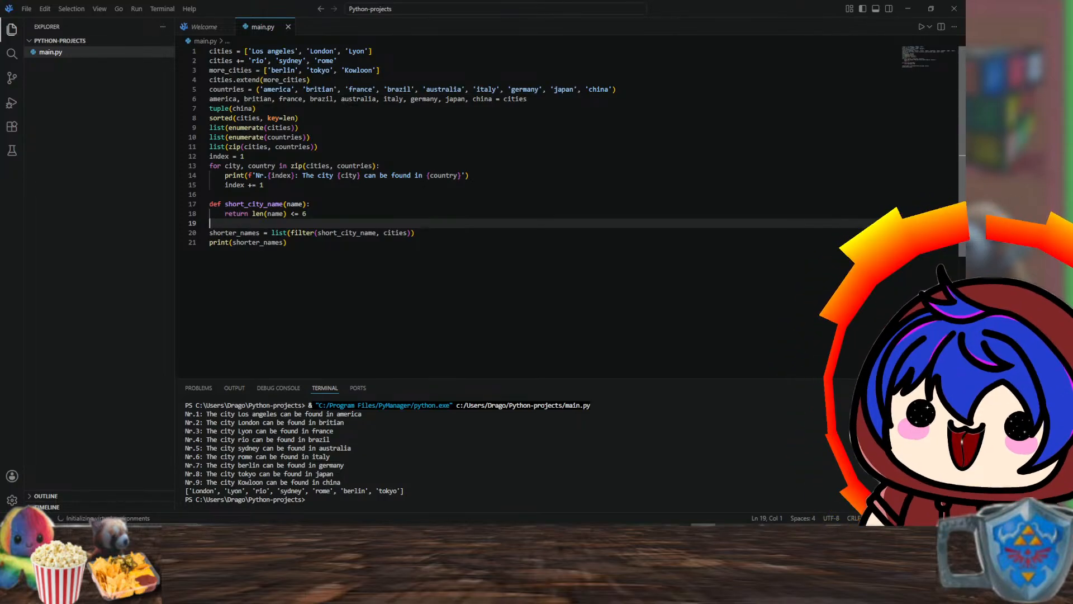
- Examine how the zip loop, the countries tuple and the unpacked country variables of main.py fit together
drag(306, 166, 380, 166)
click(264, 80)
drag(258, 89, 615, 90)
click(299, 127)
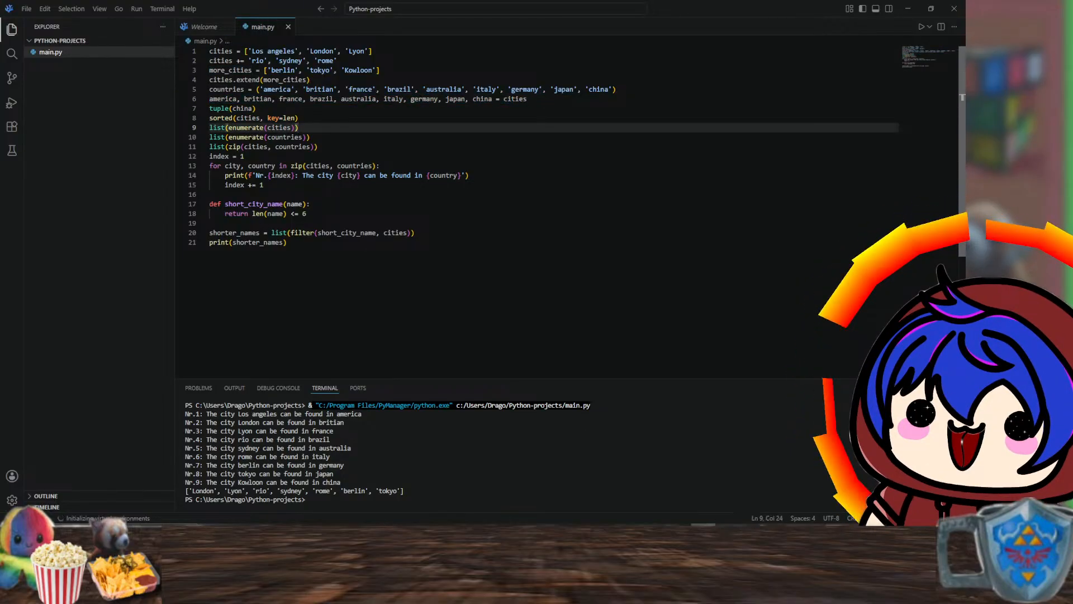
drag(213, 99, 493, 99)
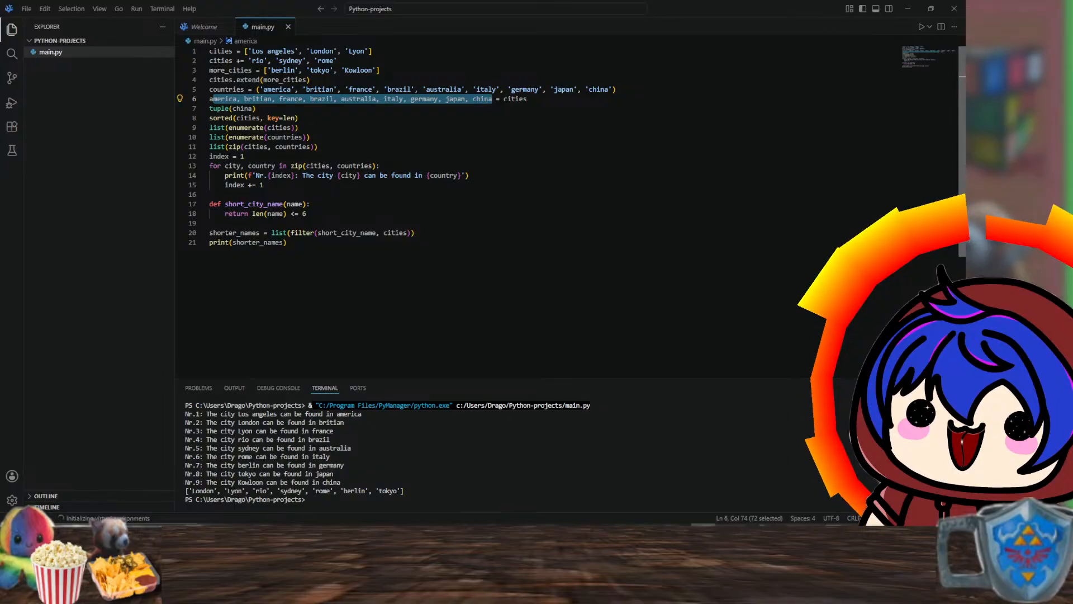
click(380, 166)
click(414, 232)
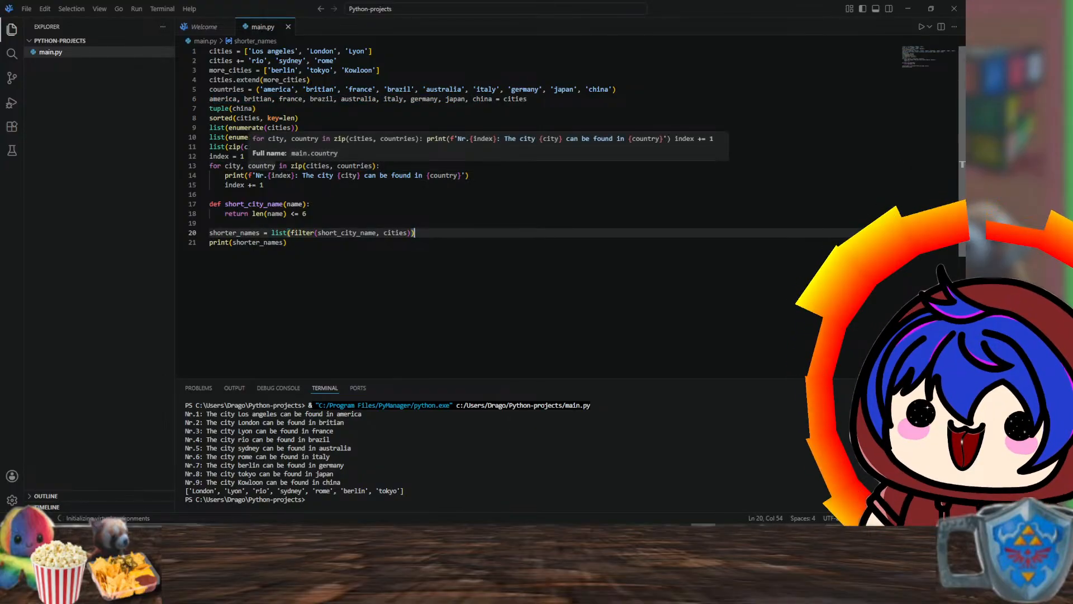
double_click(281, 175)
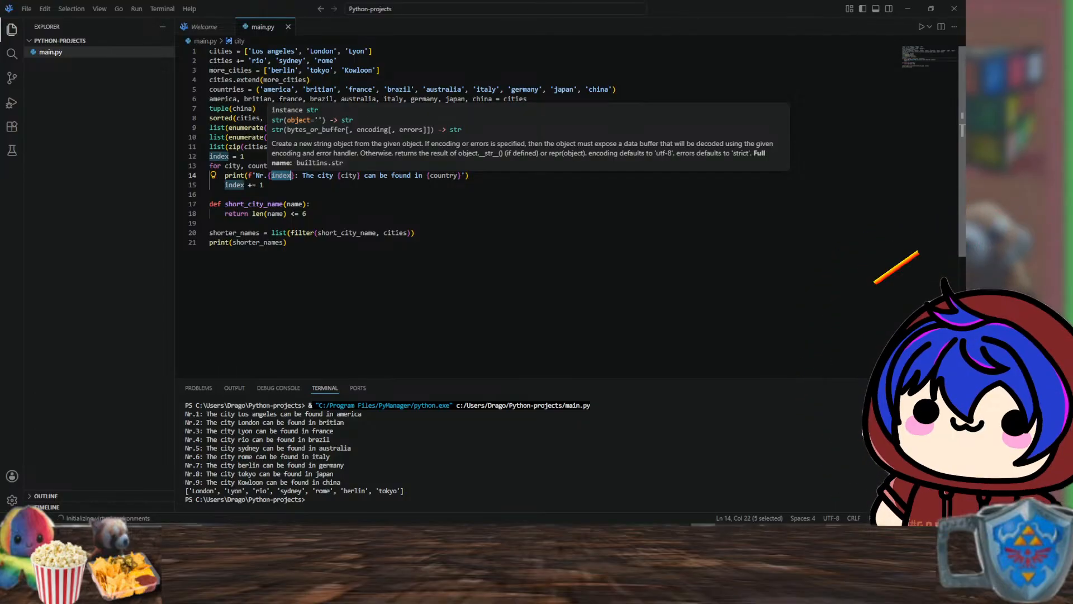
click(279, 89)
click(402, 90)
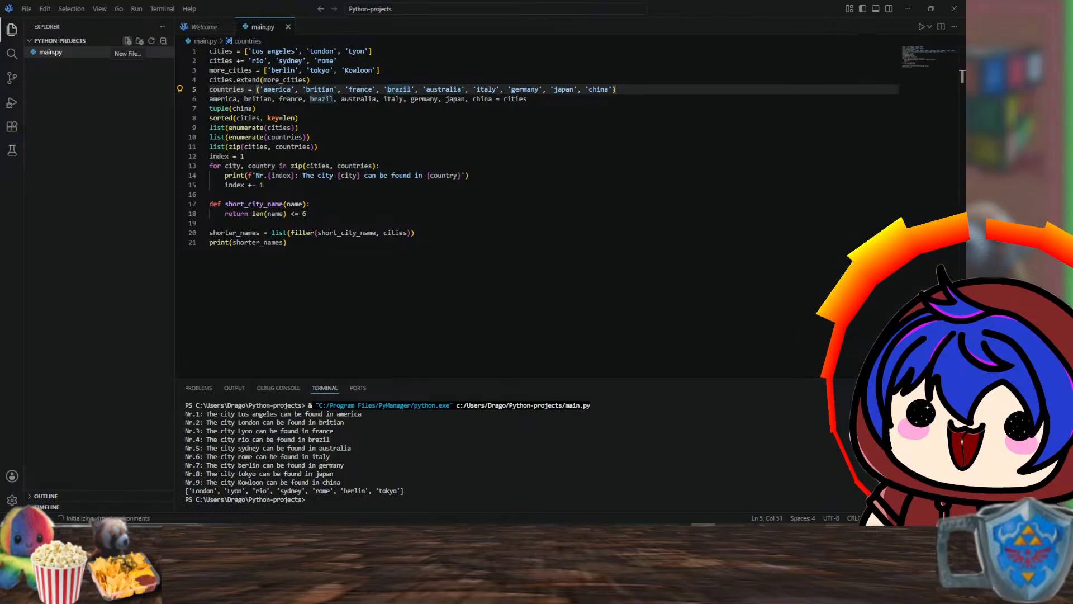
- Create a file named "idk crown i guess" in the Python-projects folder and paste the set_loc_rotation snippet into it
click(127, 40)
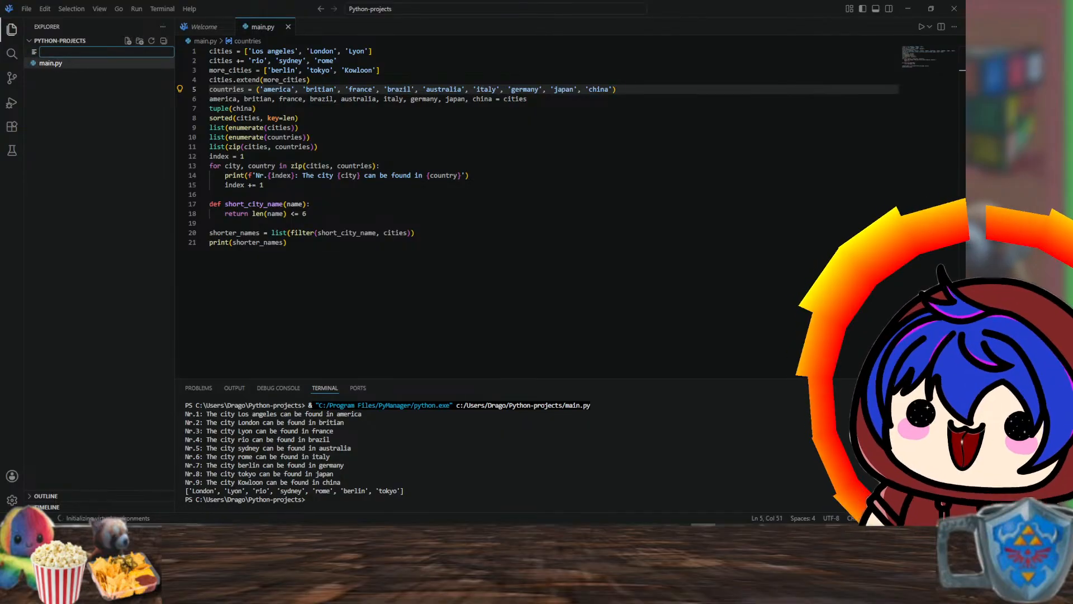
key(Escape)
click(128, 41)
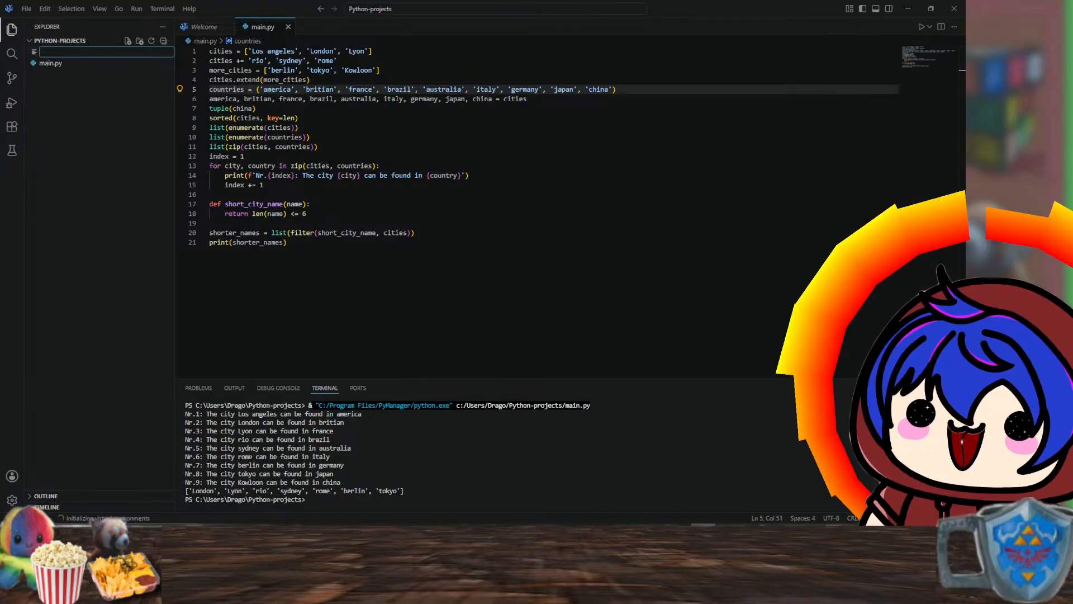
text(idk b)
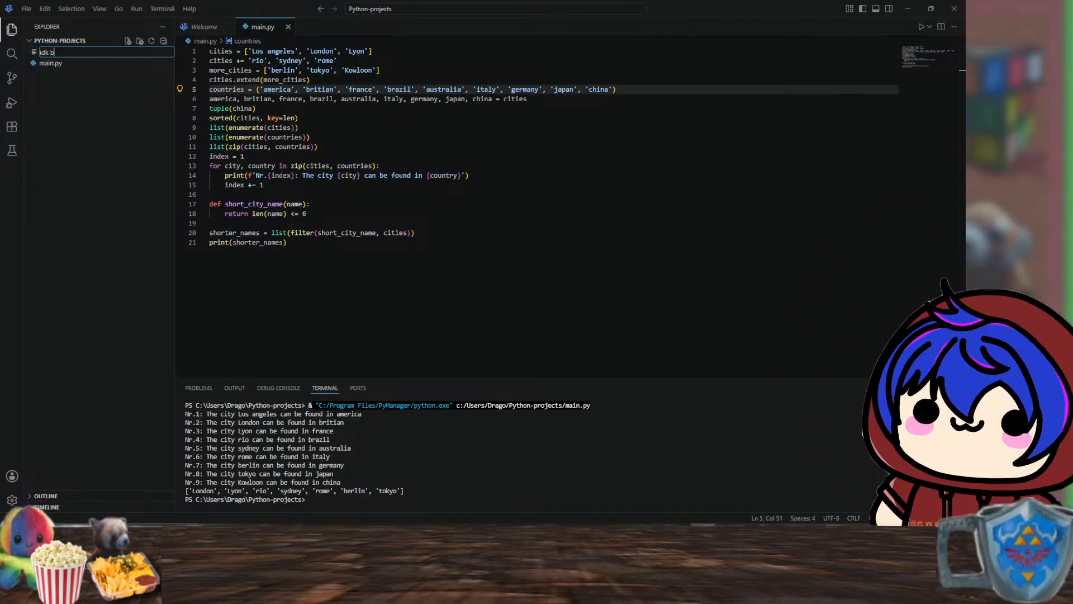
key(BackSpace)
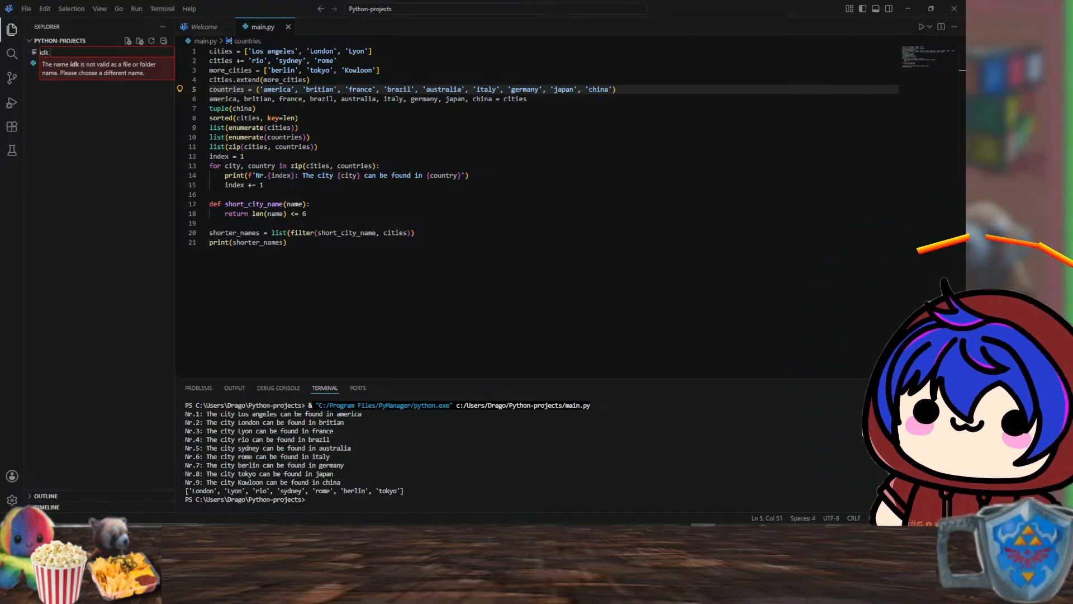
text(crown iguess)
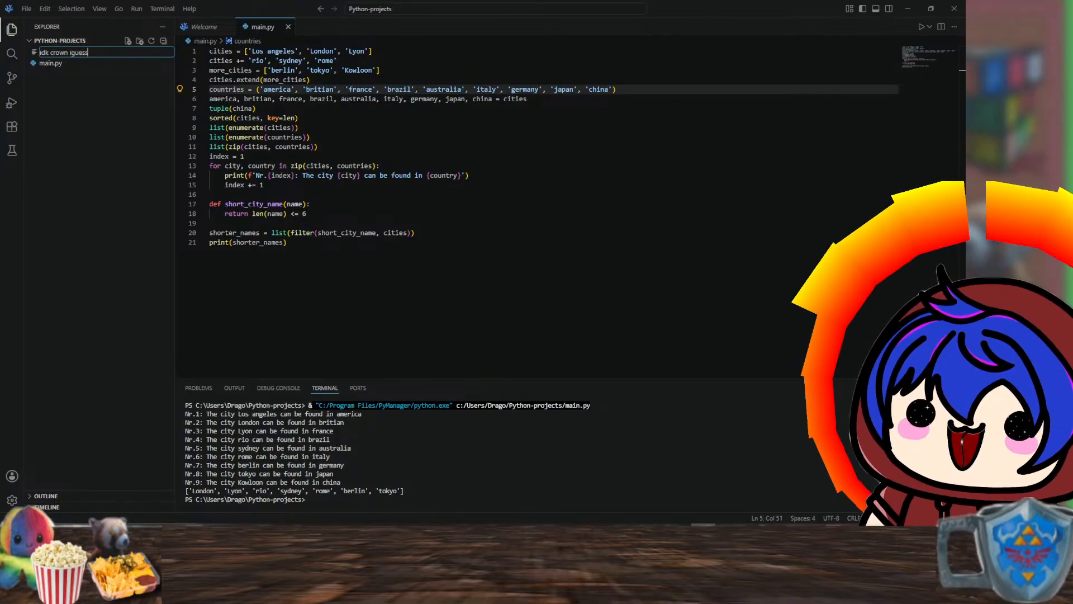
key(Left)
key(Left)
key(Left)
key(Left)
key(Left)
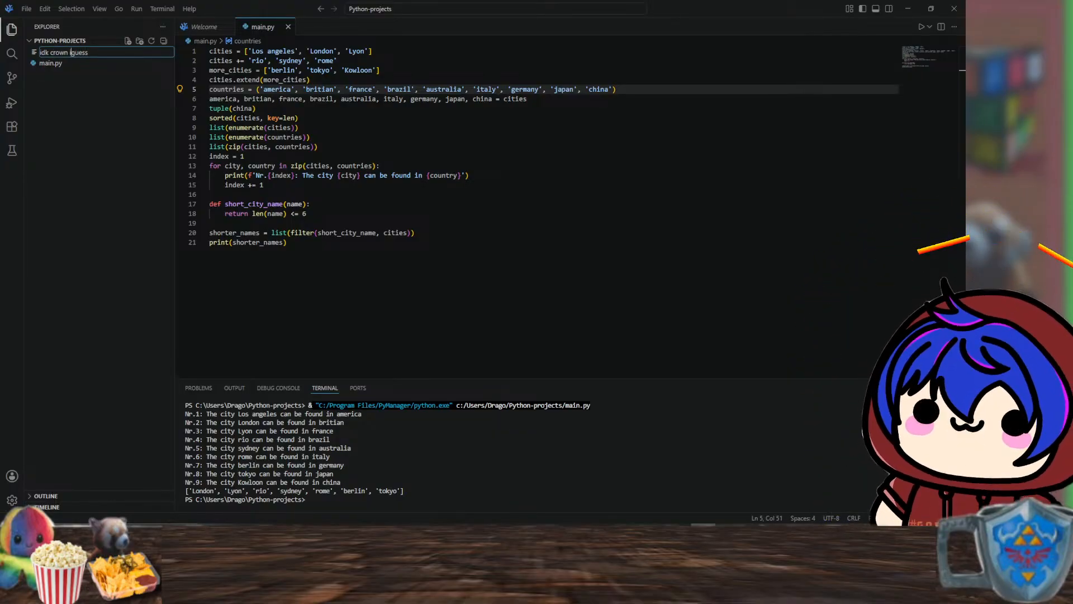
key(Return)
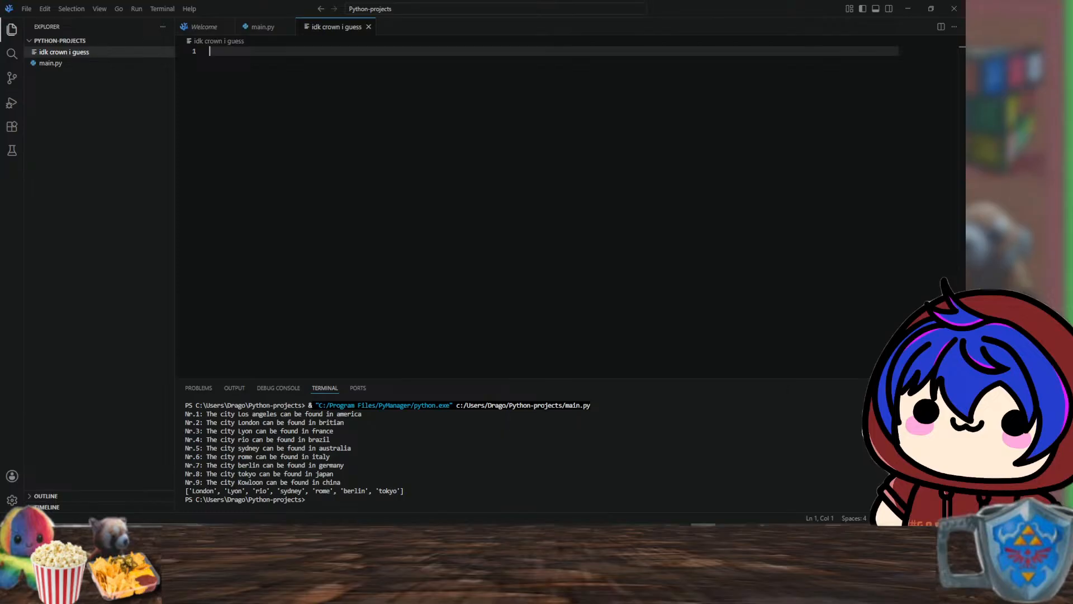
right_click(228, 55)
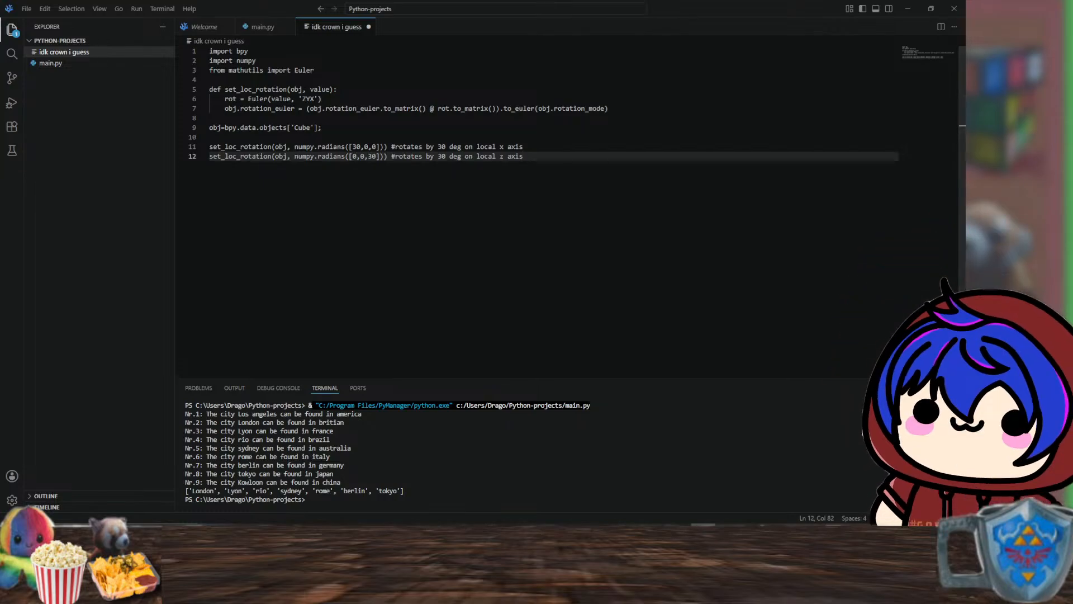
- Switch to Blender's Layout workspace, copy the crown's Cylinder object from the outliner and bring up its View options
key(alt+Tab)
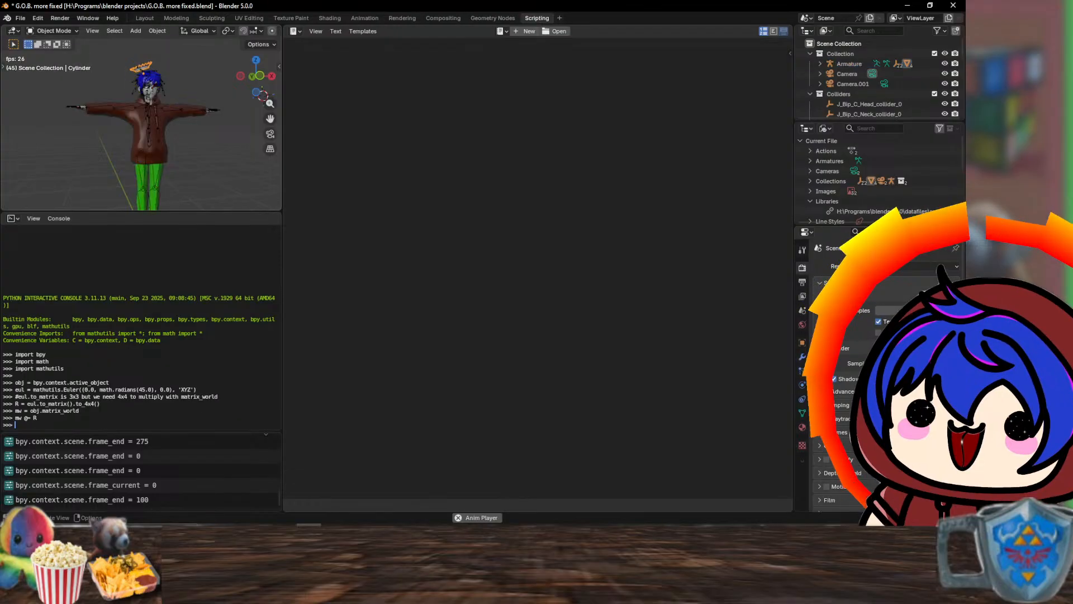
scroll(874, 78, down, 5)
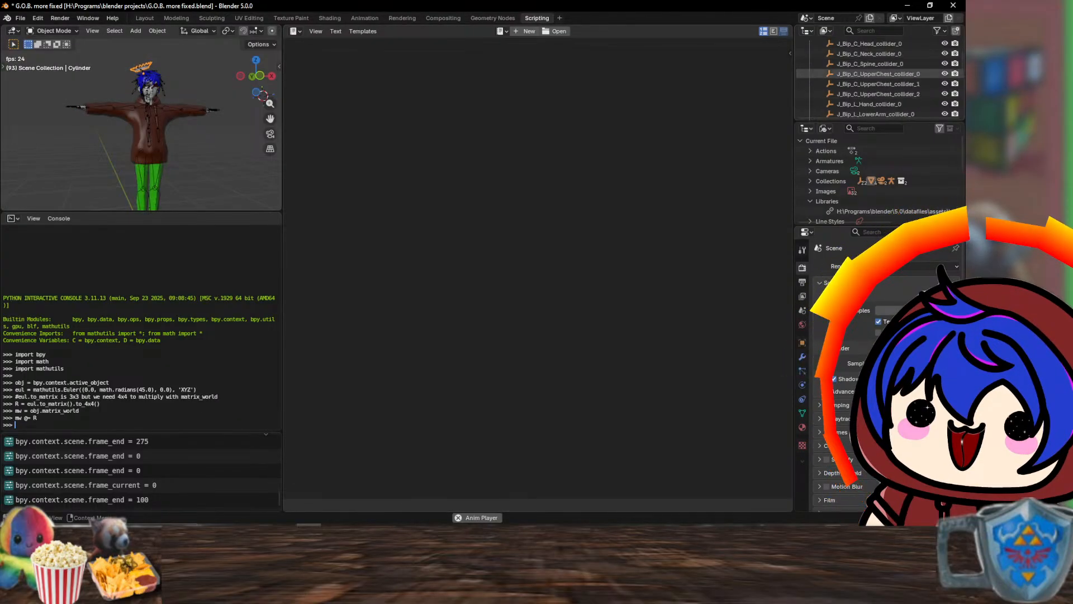
scroll(874, 78, up, 5)
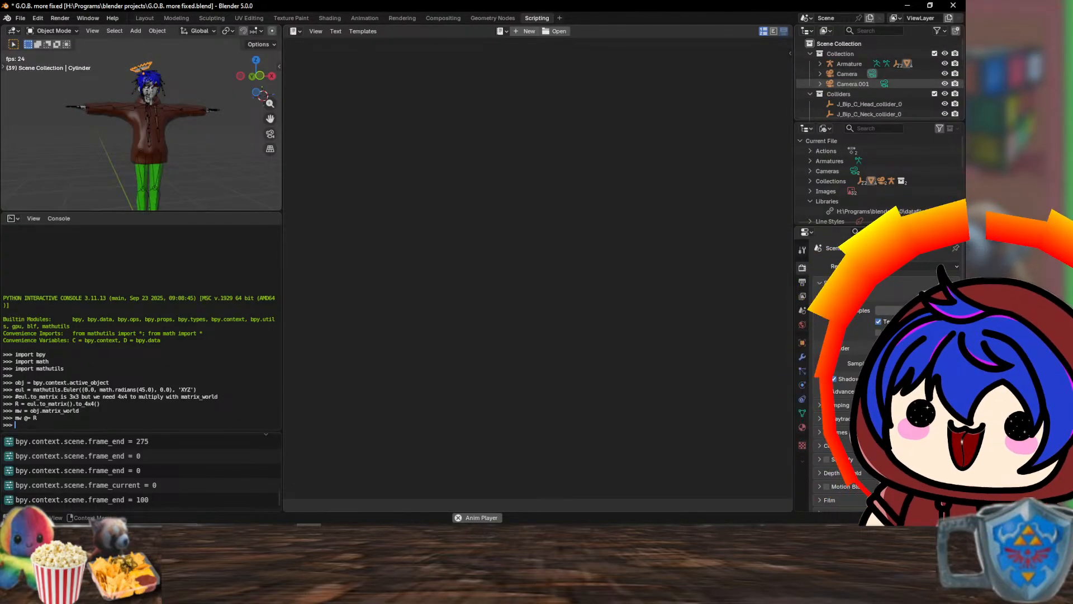
click(144, 18)
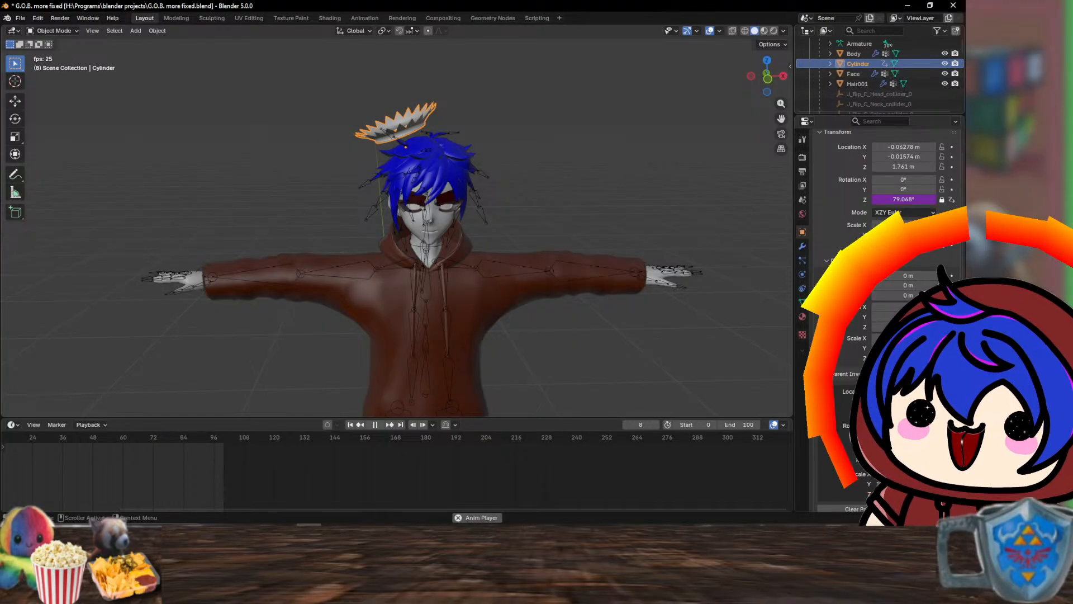
right_click(822, 64)
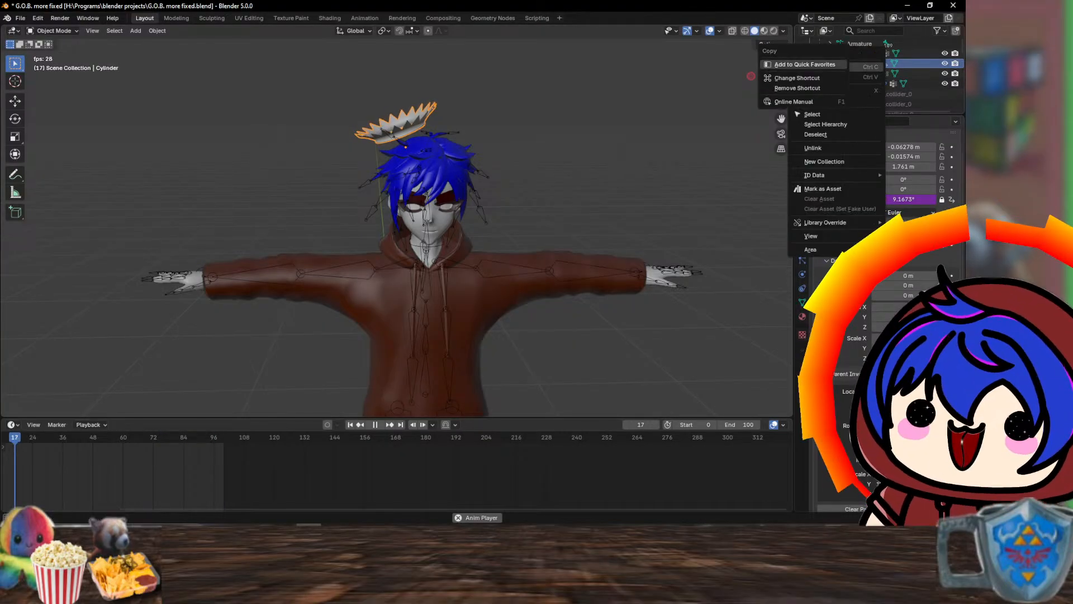
click(822, 65)
right_click(821, 65)
mouse_move(805, 249)
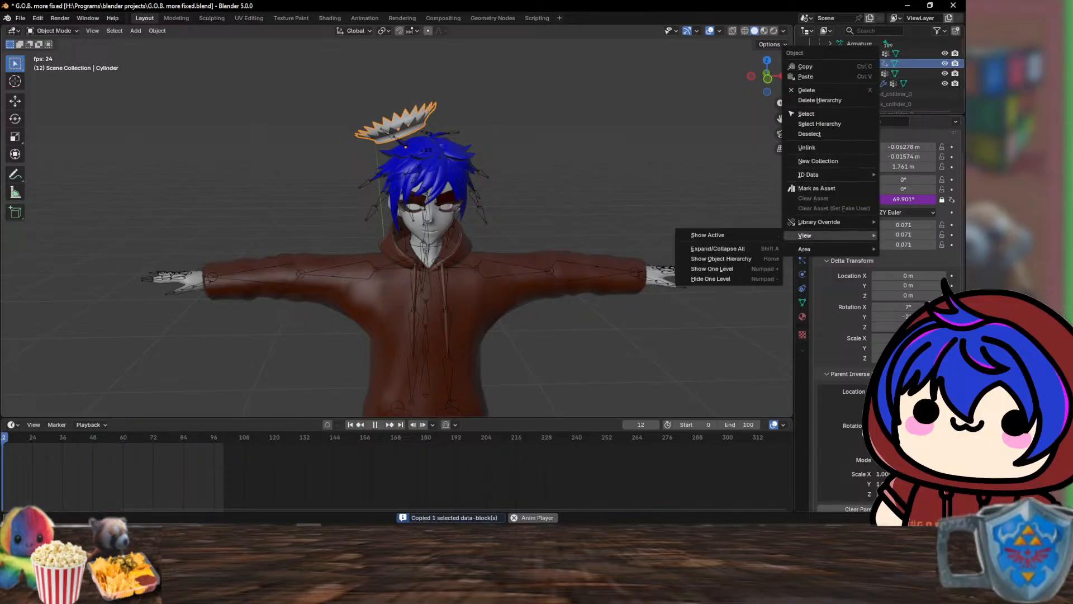
- Rename the Cylinder object to "crown/halo"
mouse_move(809, 174)
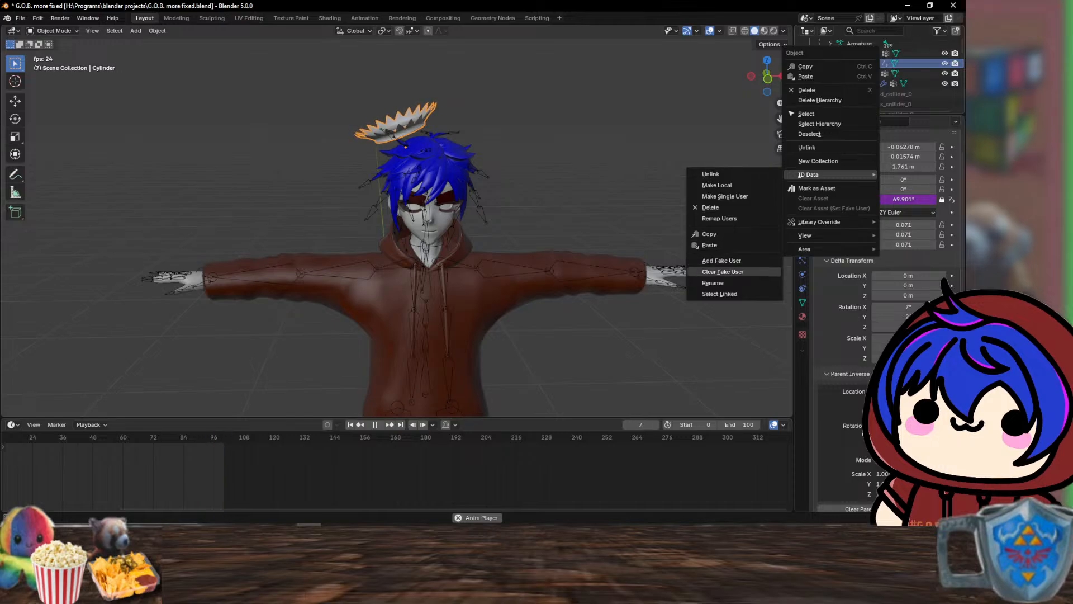
click(713, 282)
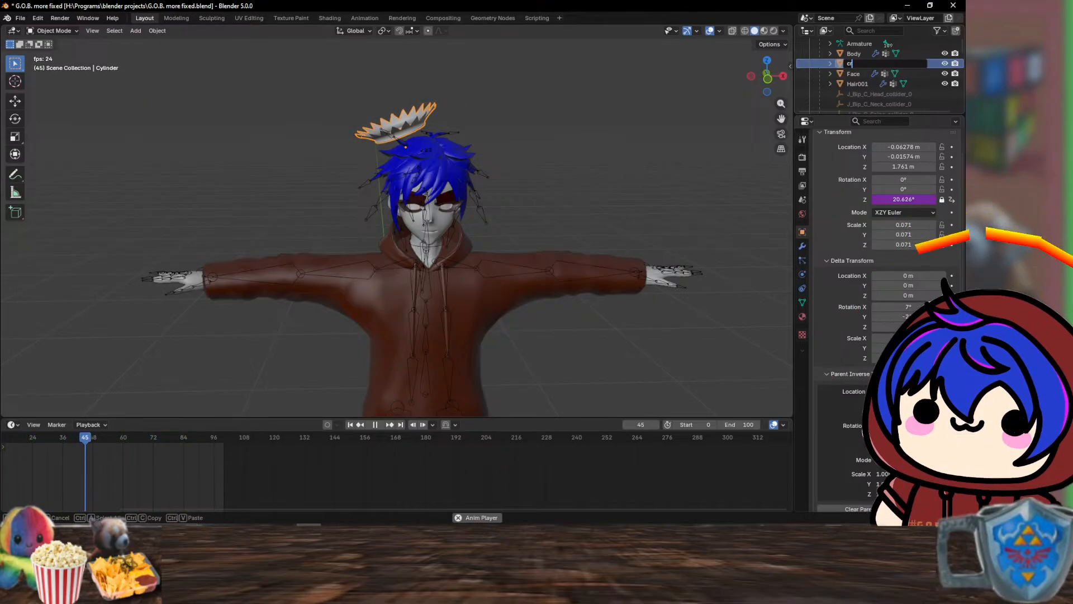
text(cralo)
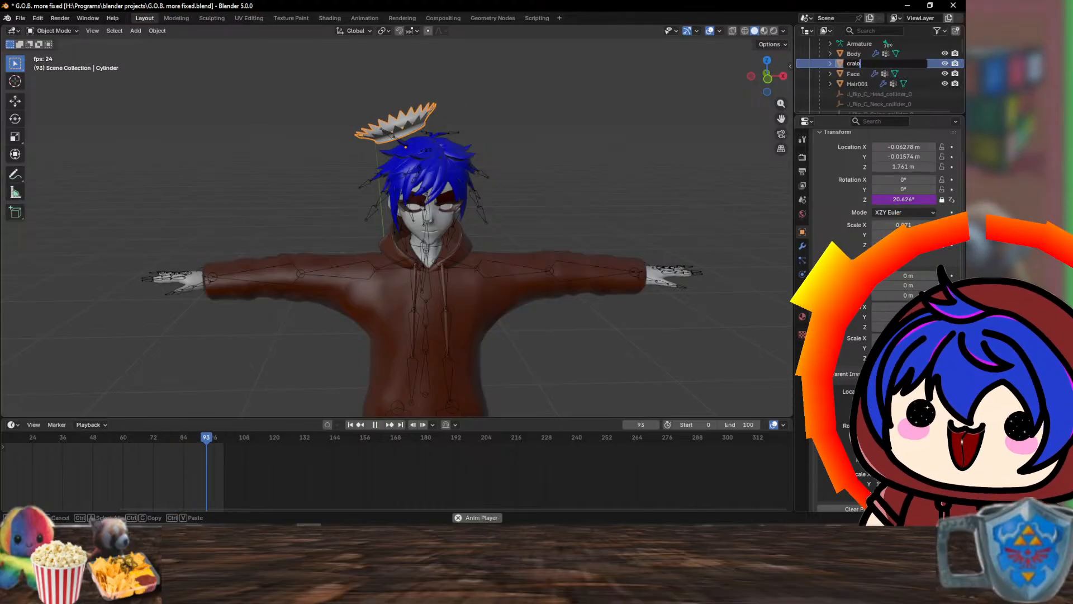
key(BackSpace)
key(BackSpace)
key(BackSpace)
key(BackSpace)
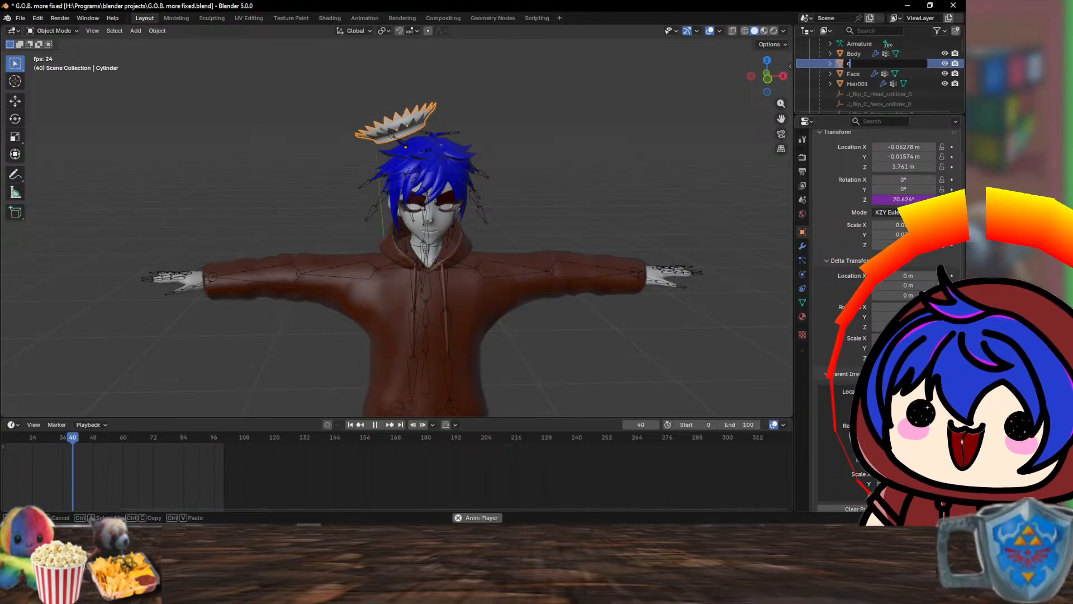
text(rown/h)
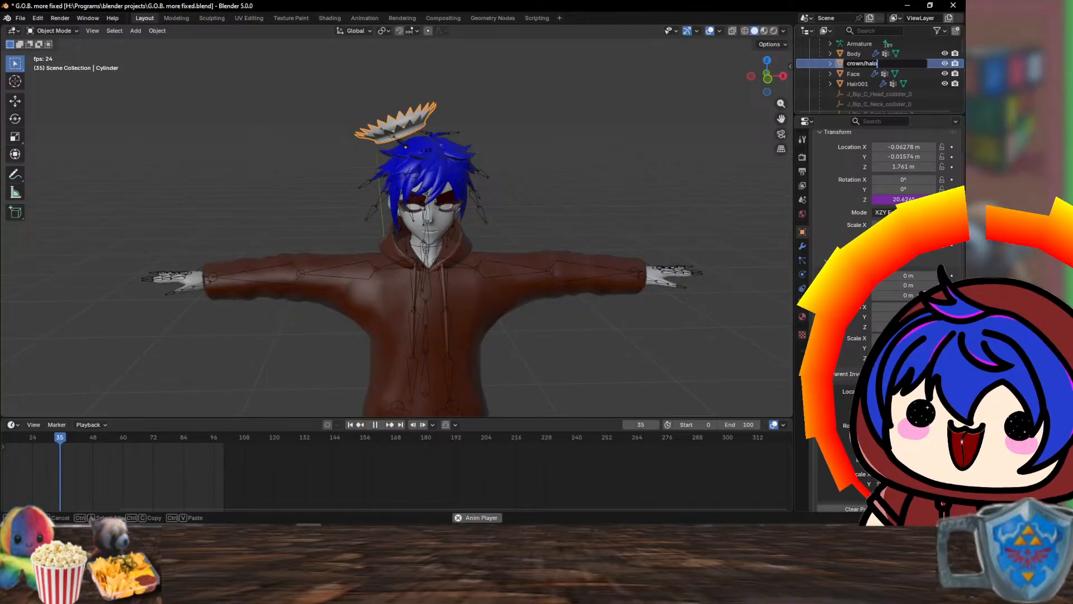
text(alo)
key(Return)
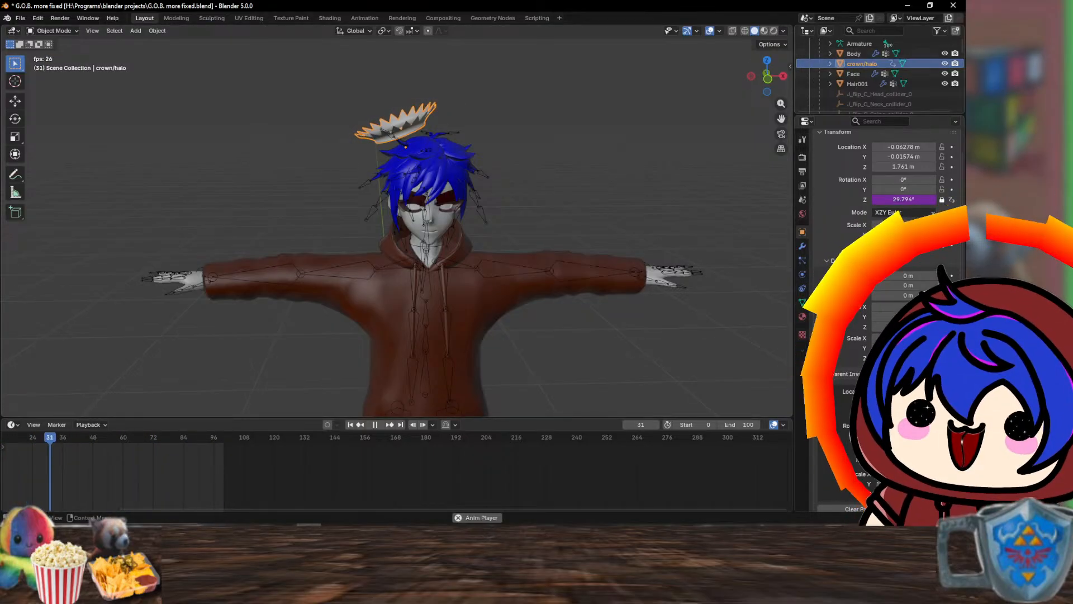
- Remove the driver from the crown/halo object's Z rotation
right_click(821, 72)
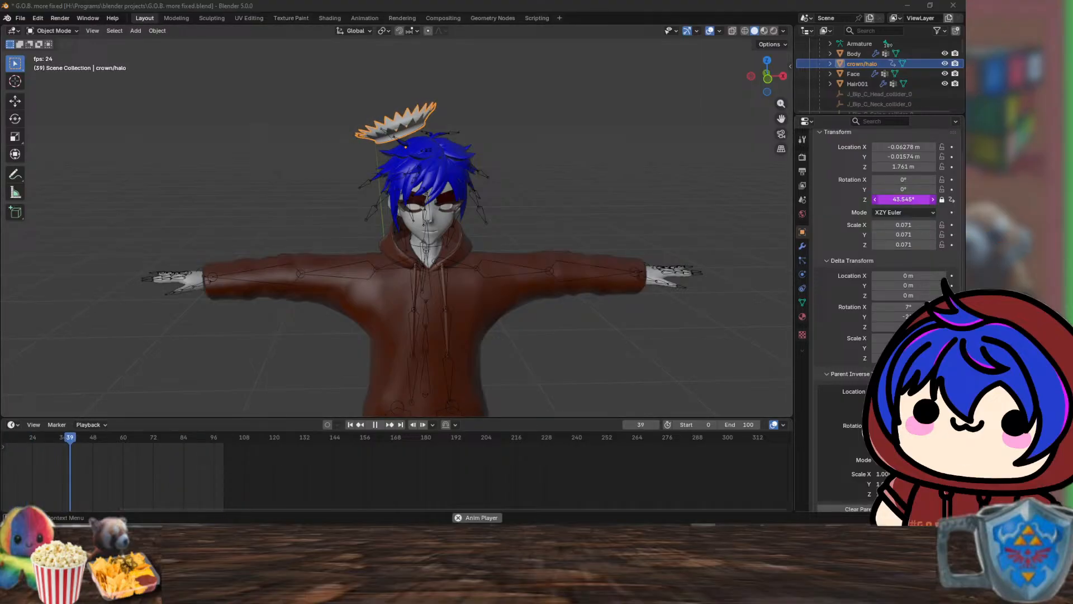
right_click(900, 199)
click(899, 203)
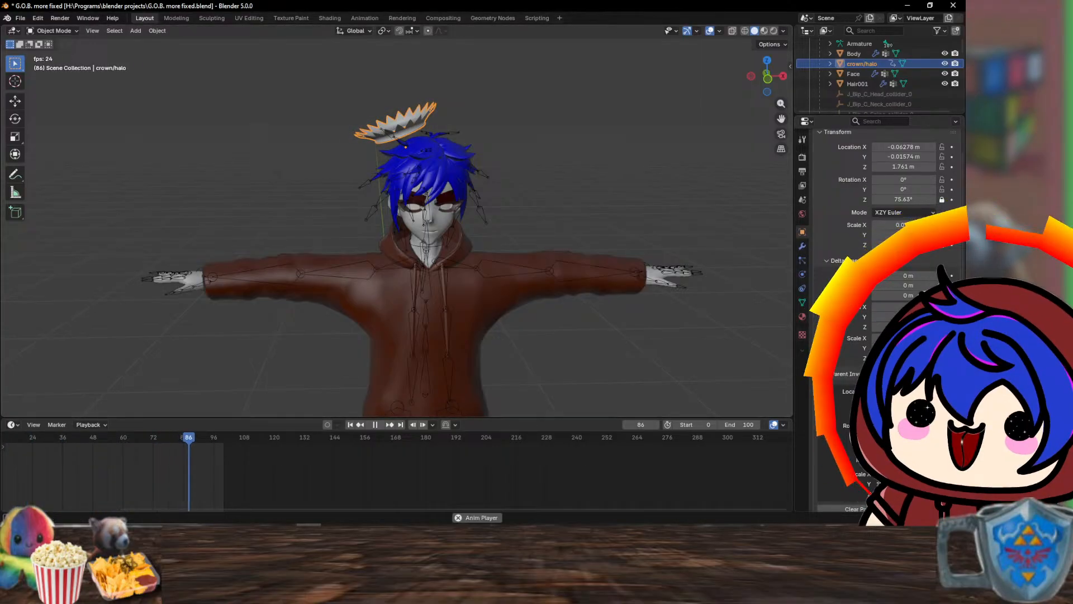
- Run a Python console script defining set_loc_rotation with 'ZYX' Euler order that rotates crown/halo 30 degrees about its local X and Z axes
click(330, 18)
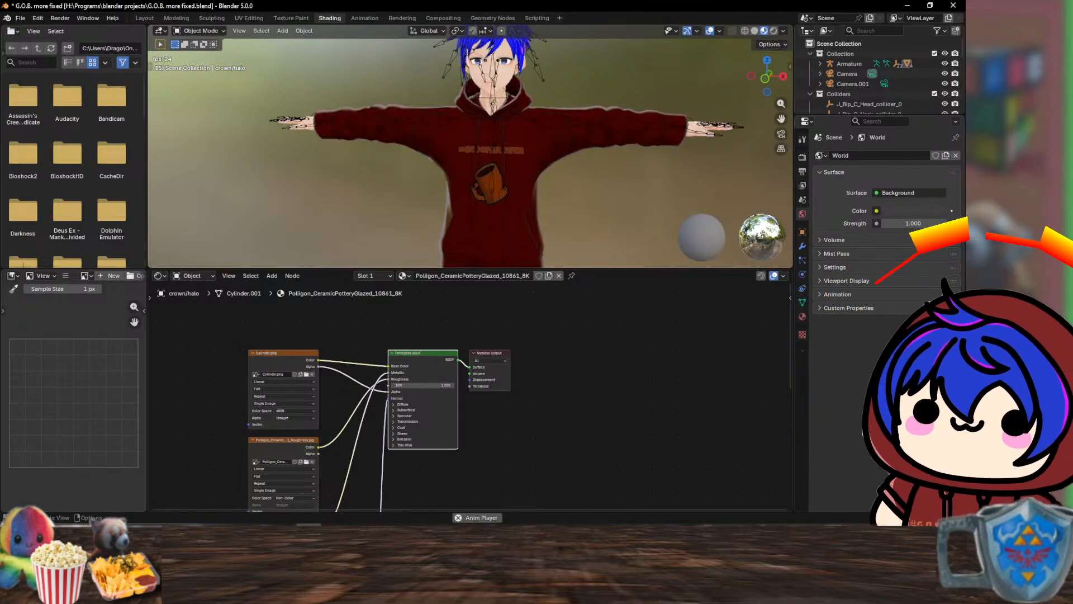
click(536, 18)
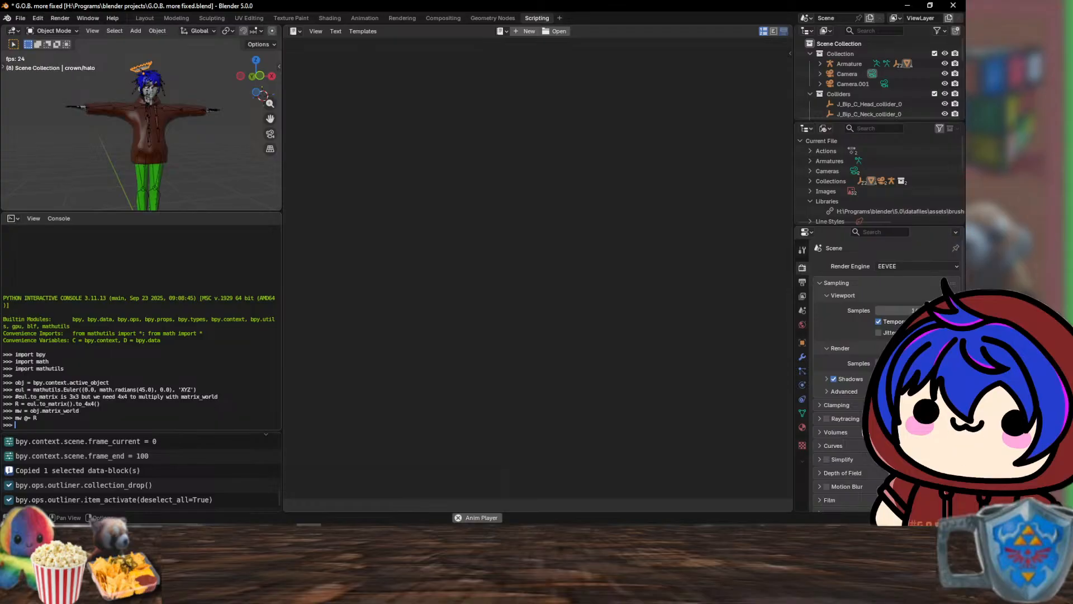
text(import bpy import numpy from mathutils import Euler  def set_loc_rotation(obj, value):     rot = Euler(value, 'ZYX')     obj.rotation_euler = (obj.rotation_euler.to_matrix() @ rot.to_matrix()).to_euler(obj.rotation_mode)  obj=bpy.data.objects['crown/halo'];  set_loc_rotation(obj, numpy.radians([30,0,0])) #rotates by 30 deg on local x axis set_loc_rotation(obj, numpy.radians([0,0,30])) #rotates by 30 deg on local z axis)
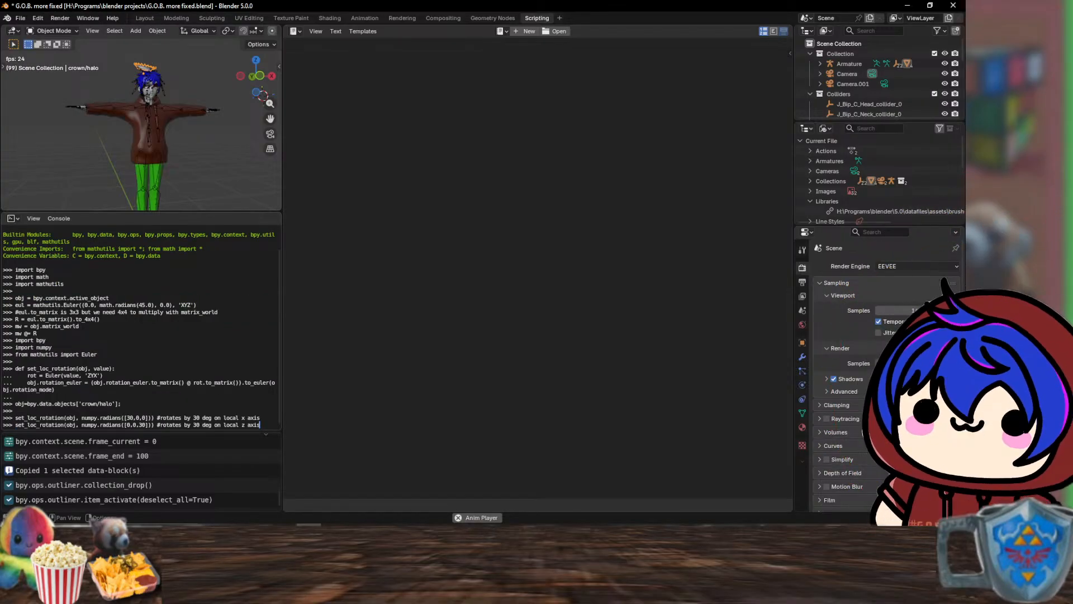
key(Return)
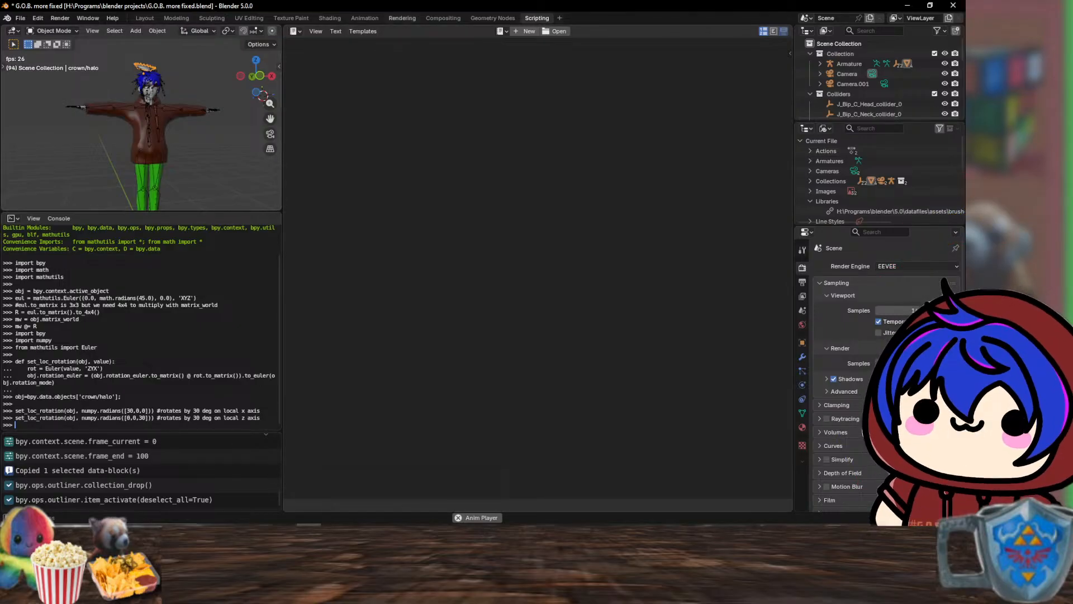
- Inspect the crown's orientation in the Animation workspace, return to the Scripting workspace and stop the animation playback
click(364, 18)
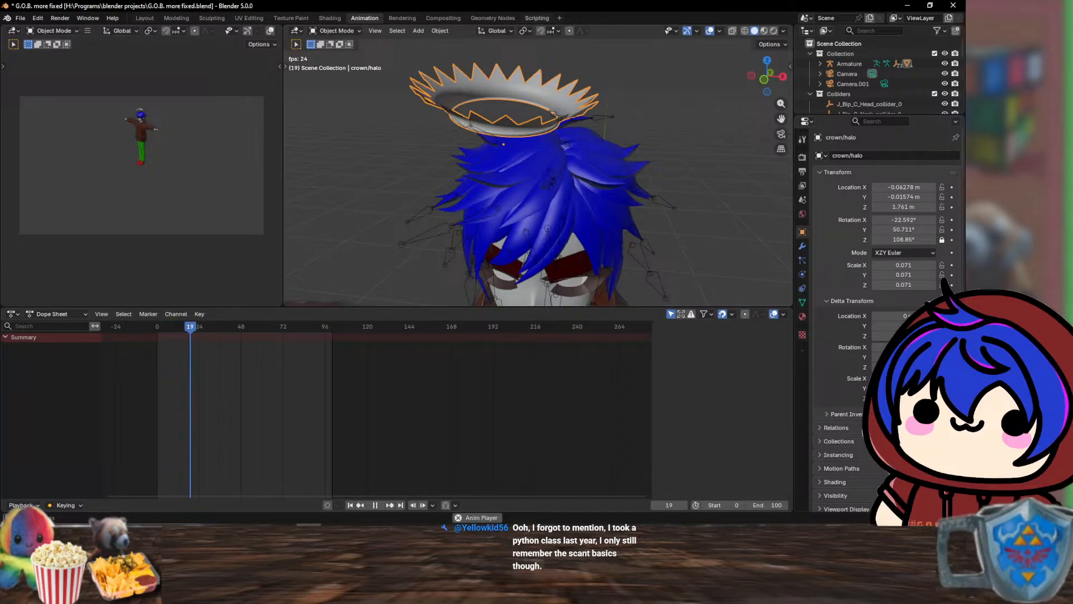
click(537, 18)
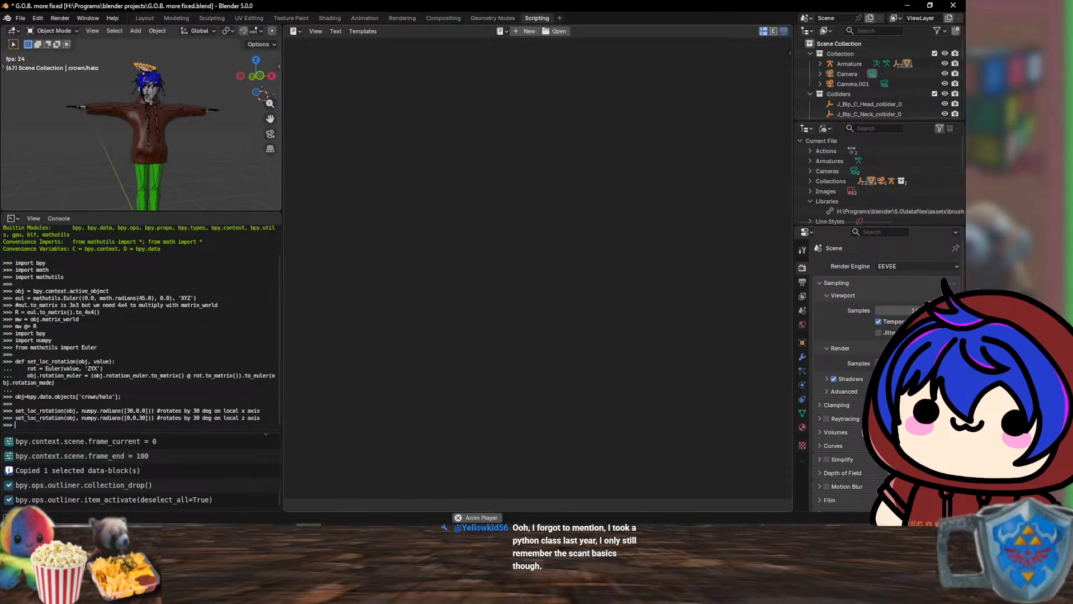
key(space)
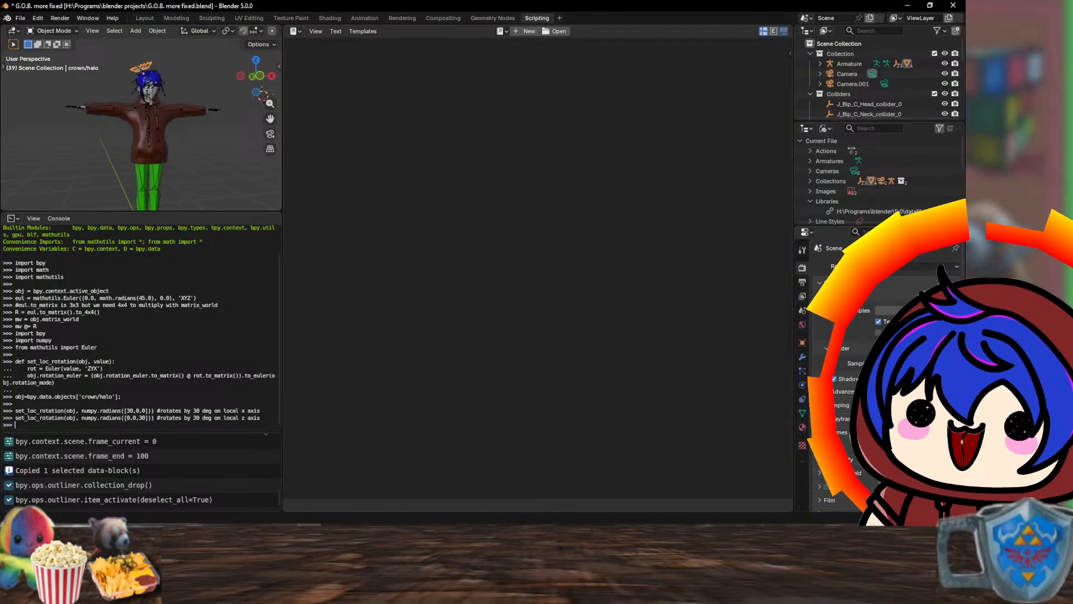
- Switch to the browser with freeCodeCamp's Build a Medical Data Validator Step 44, review the existing code and run its check
mouse_move(309, 533)
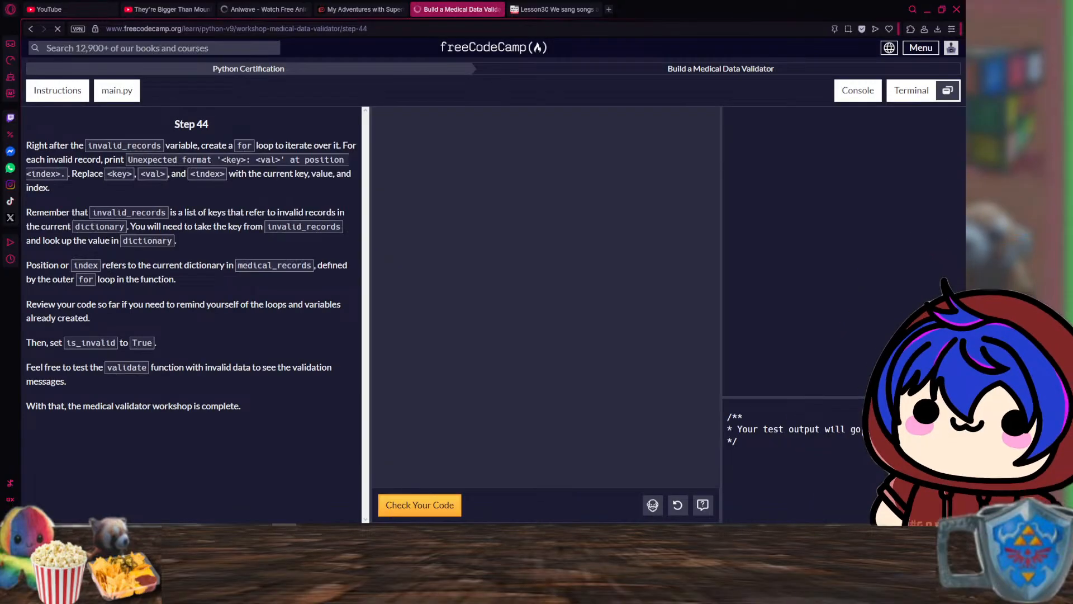
scroll(546, 296, down, 4)
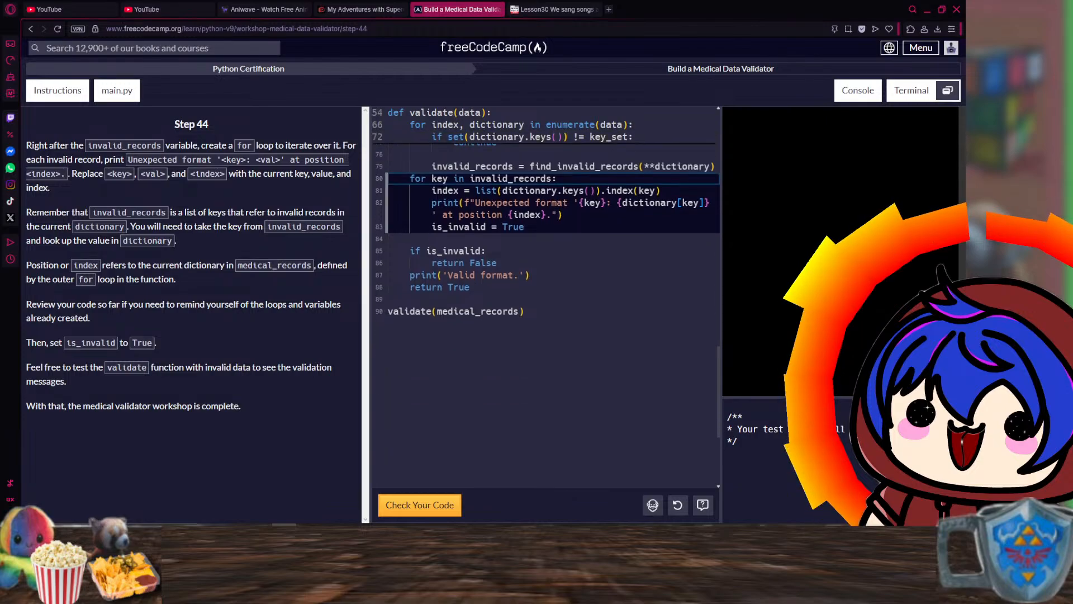
scroll(545, 296, up, 7)
scroll(546, 297, up, 5)
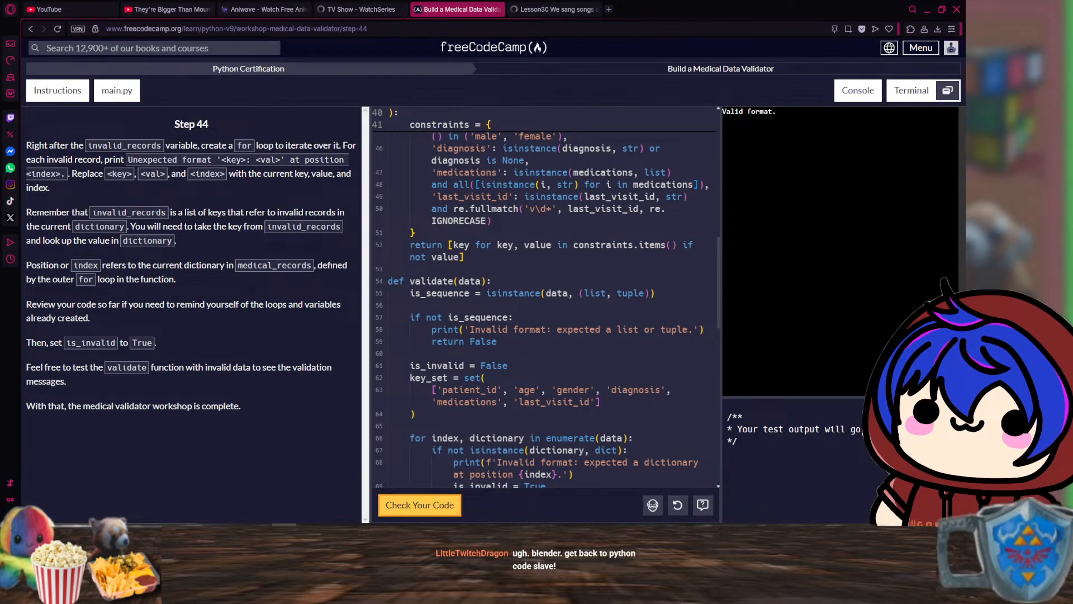
click(414, 505)
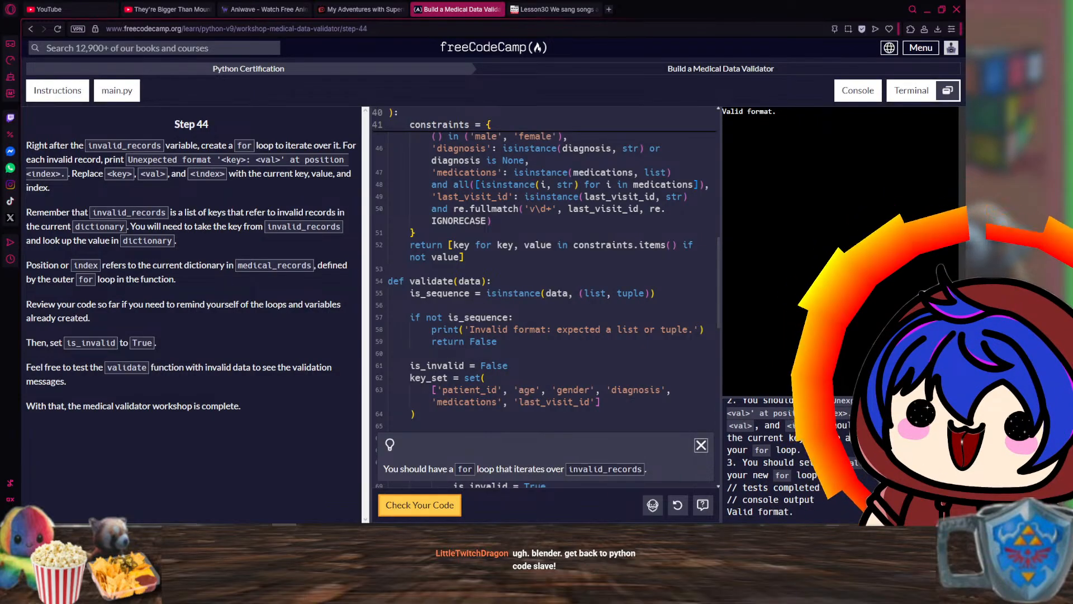
- Review the code from validate up to medical_records, and request forum help for existing topics on Step 44
scroll(544, 274, down, 8)
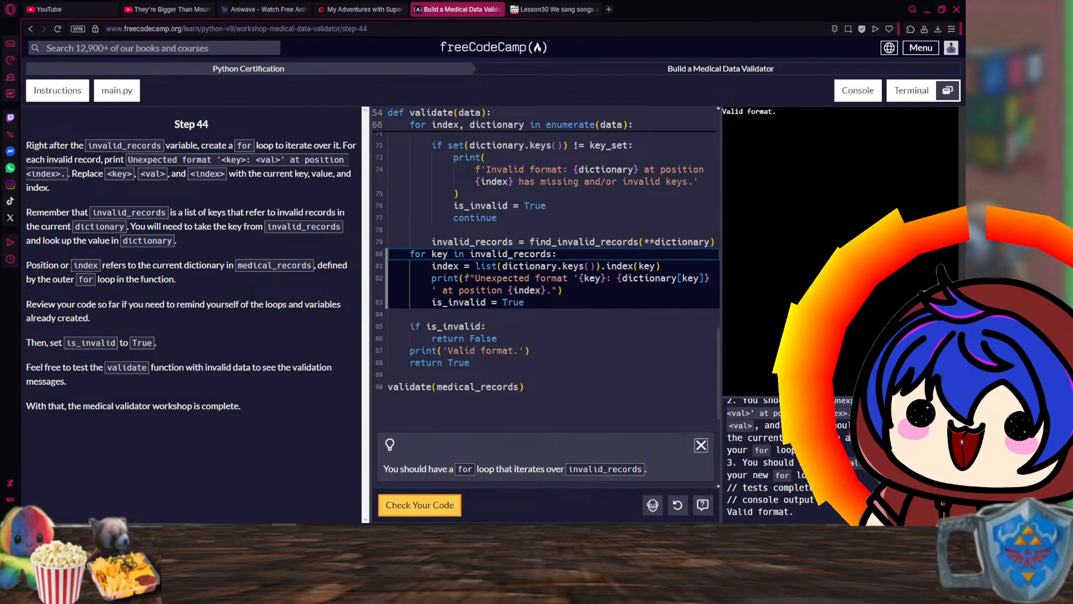
scroll(545, 306, up, 15)
click(545, 306)
scroll(545, 305, up, 5)
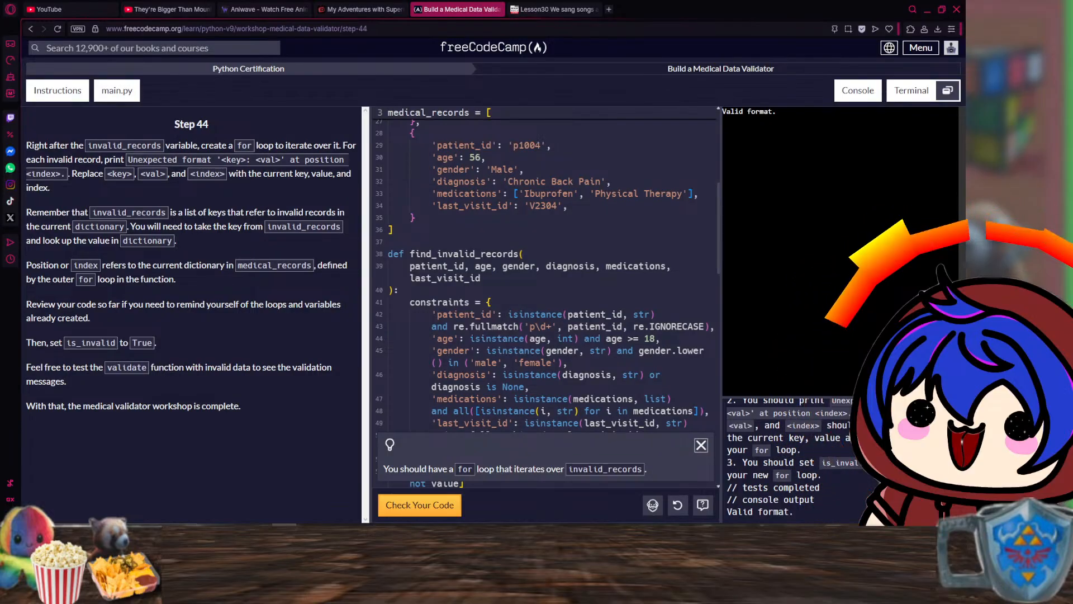
scroll(545, 305, up, 10)
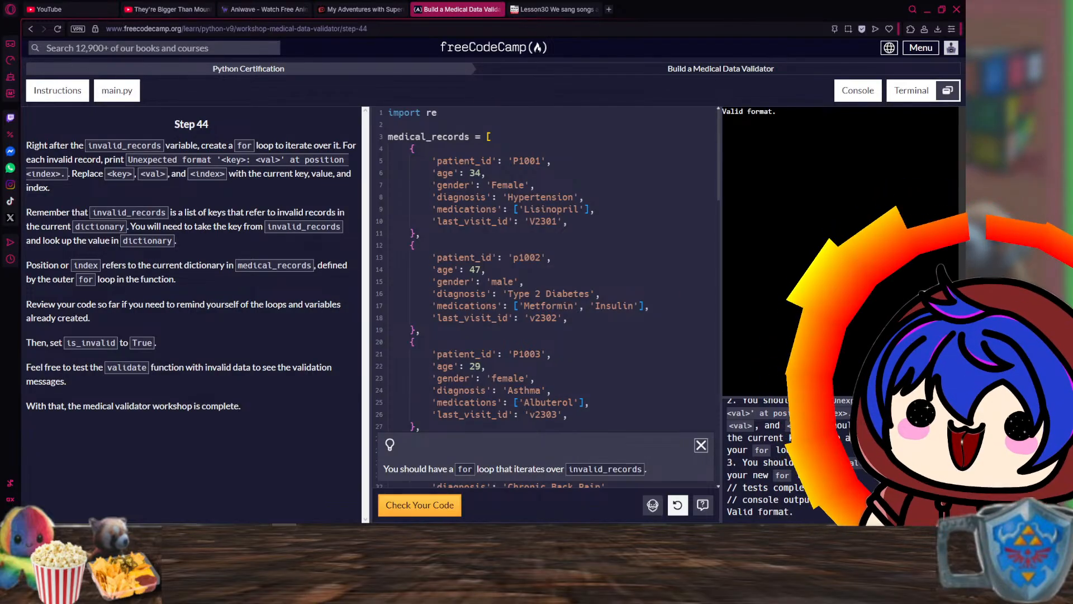
click(702, 505)
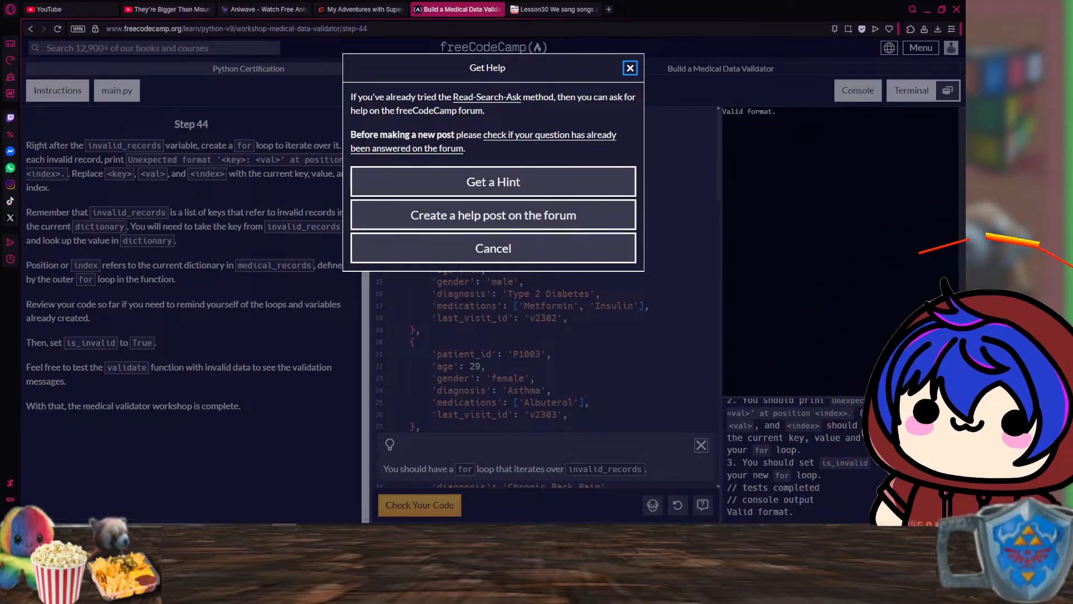
click(493, 215)
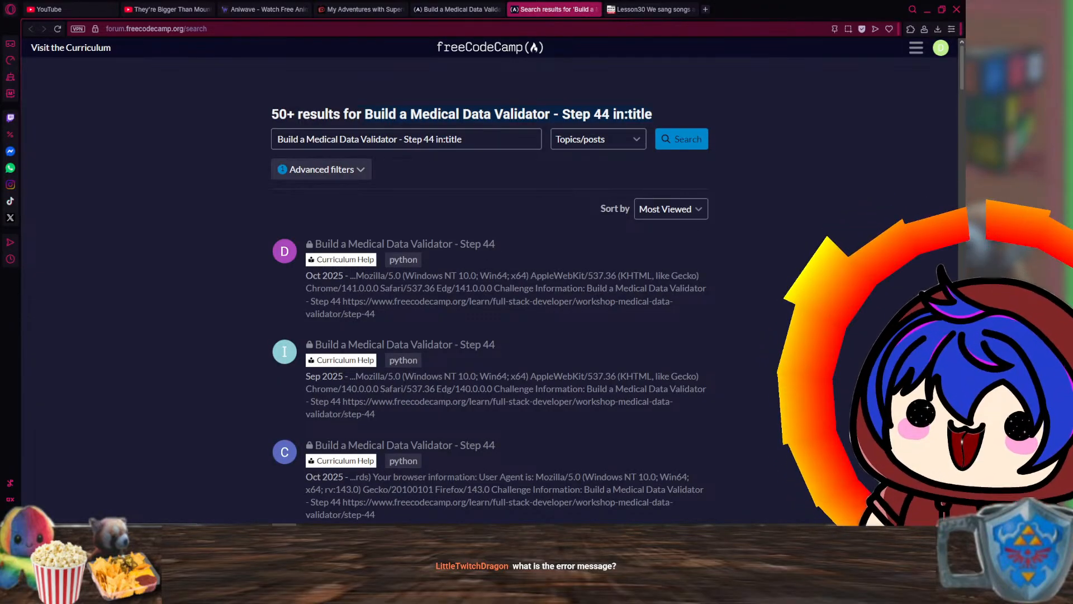
- Read the first forum topic on Build a Medical Data Validator Step 44, including its posted code and replies, and close it
click(404, 244)
scroll(419, 279, down, 5)
scroll(419, 280, down, 15)
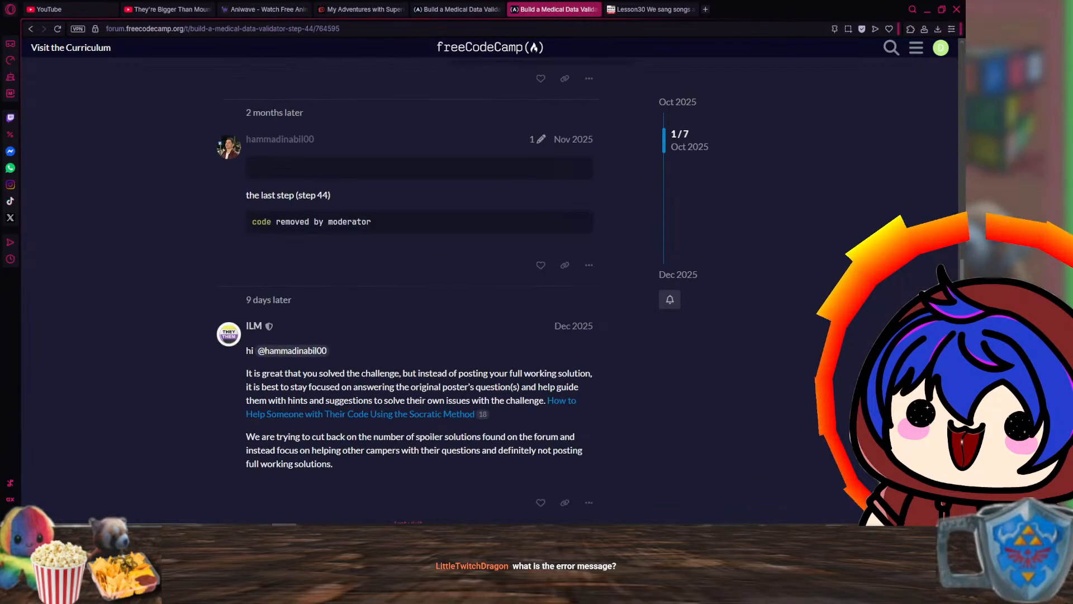
scroll(408, 279, up, 6)
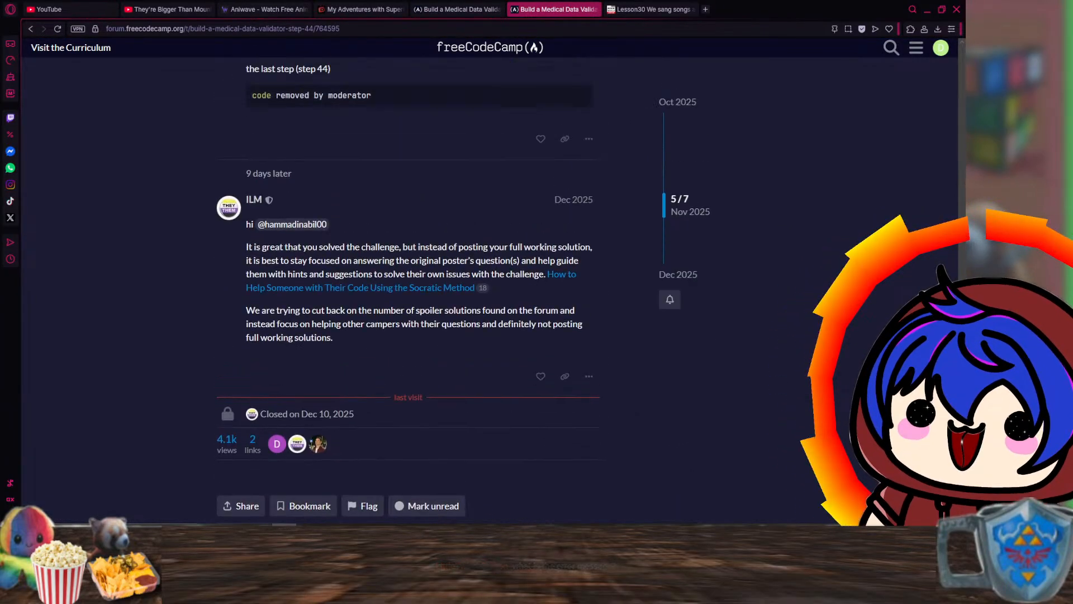
scroll(419, 280, up, 13)
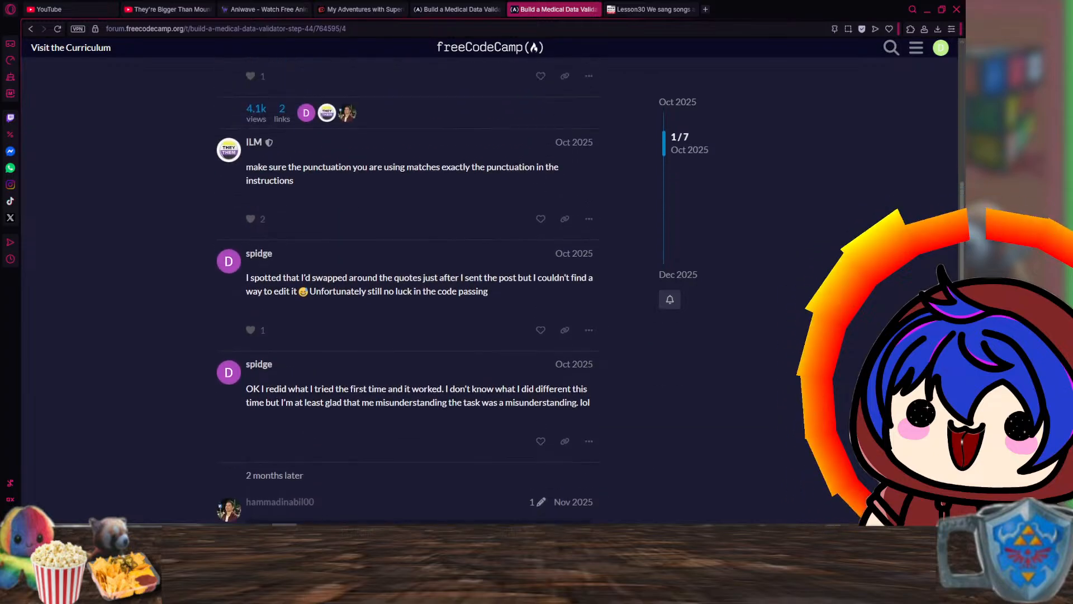
scroll(419, 279, up, 4)
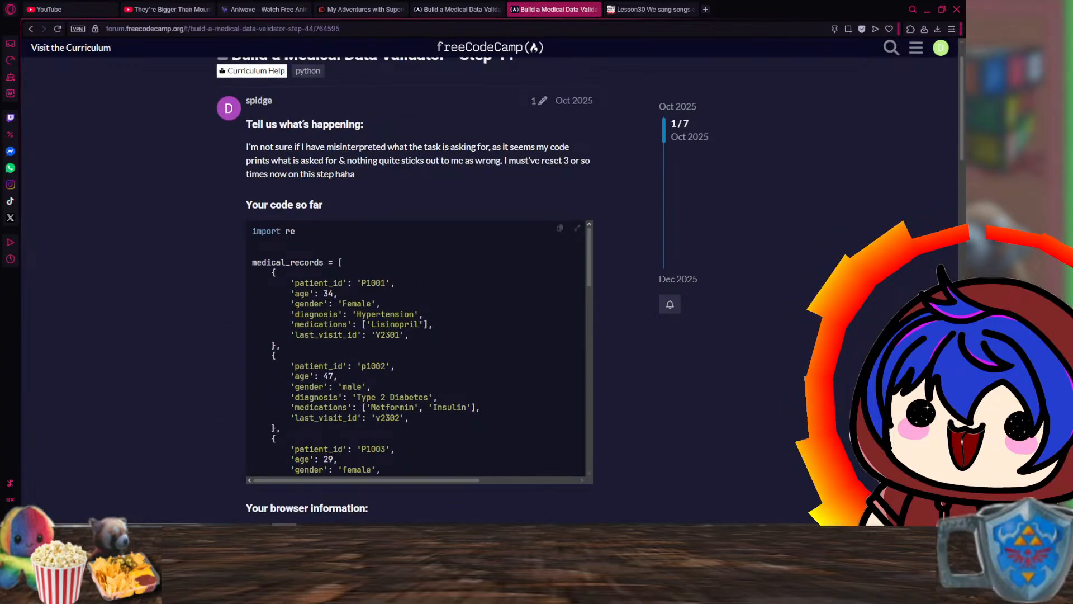
scroll(419, 346, down, 15)
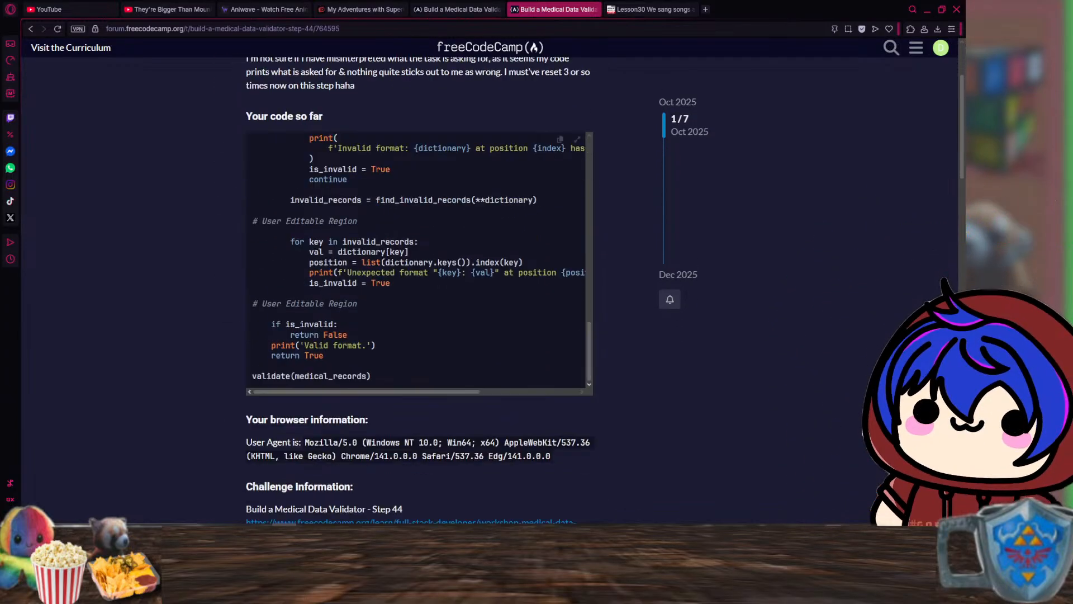
scroll(420, 335, down, 13)
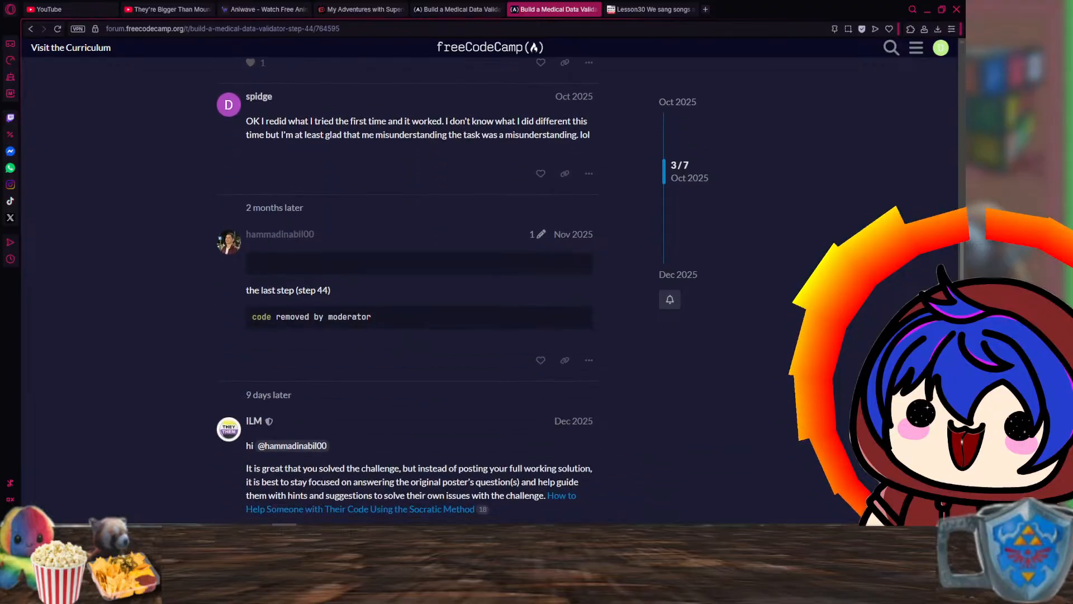
scroll(419, 290, down, 8)
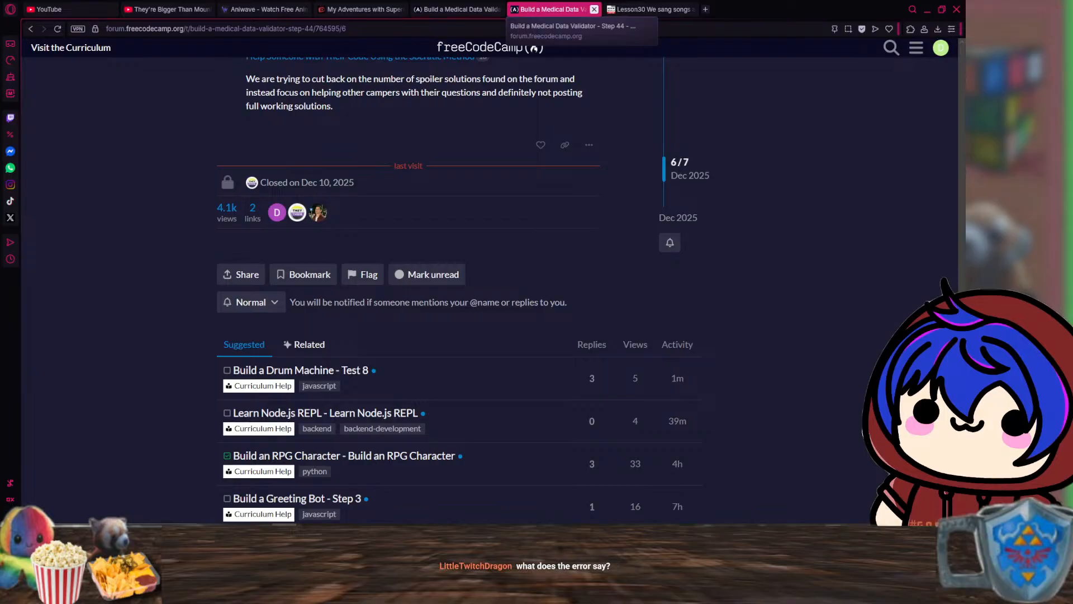
click(594, 9)
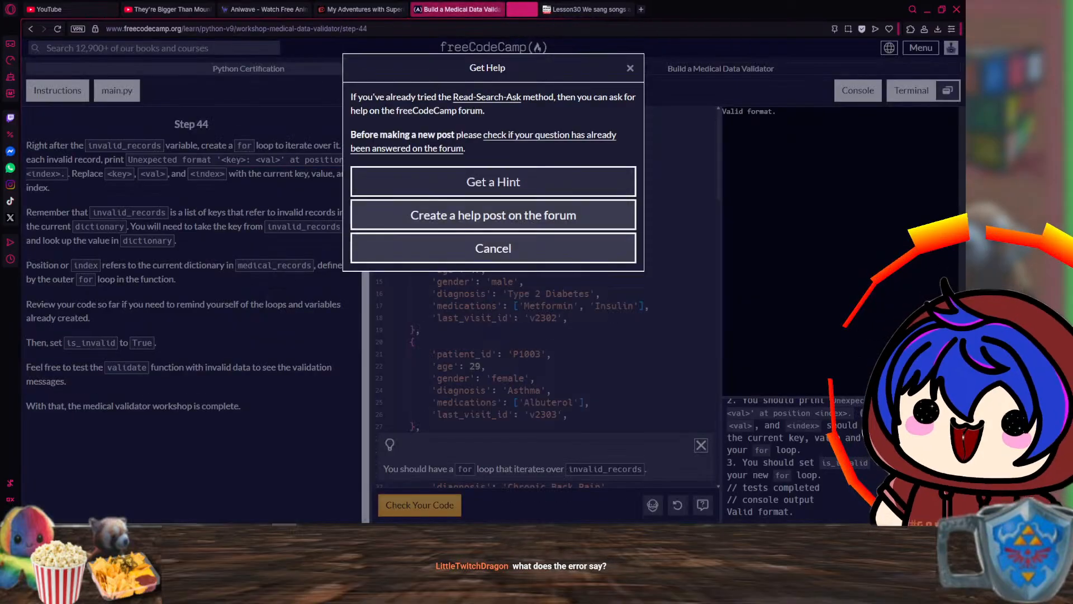
- Dismiss the help dialog and go back to the for loop over invalid_records in the validate function
click(629, 69)
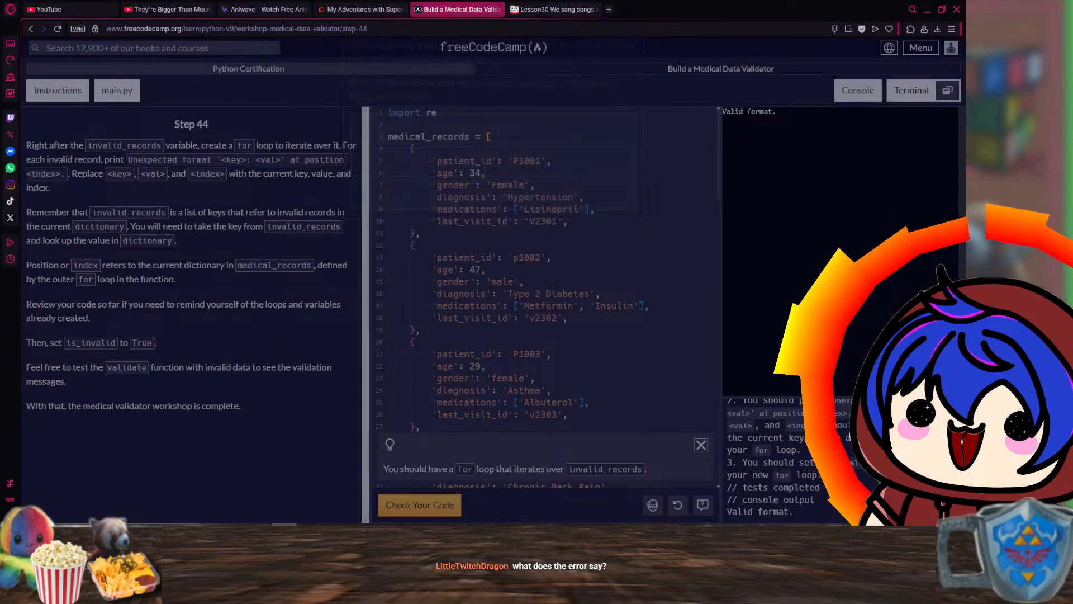
scroll(546, 268, down, 14)
scroll(509, 317, down, 12)
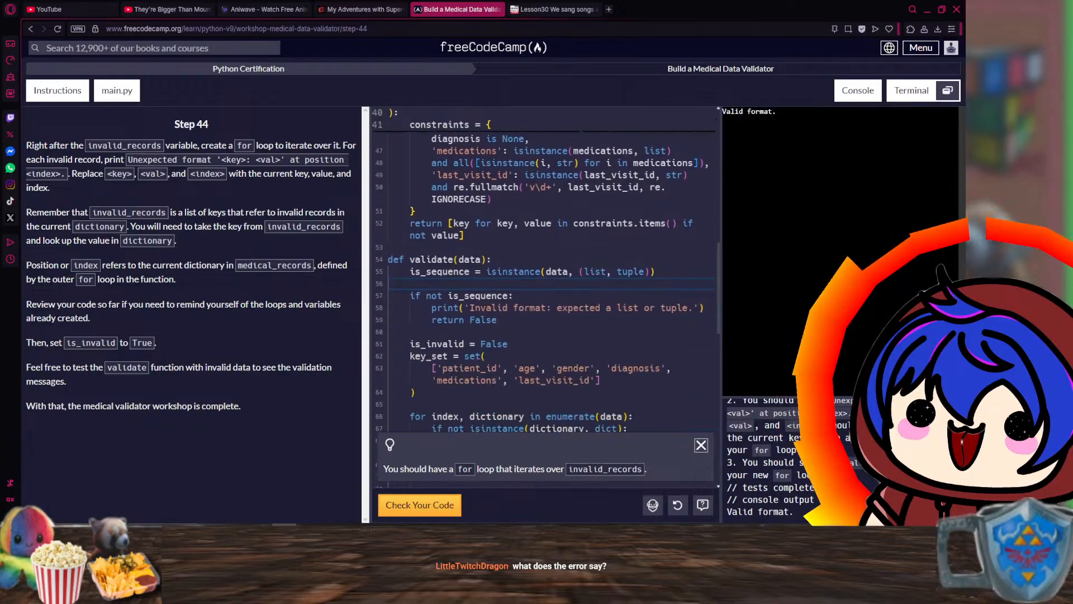
right_click(510, 318)
drag(788, 329, 789, 338)
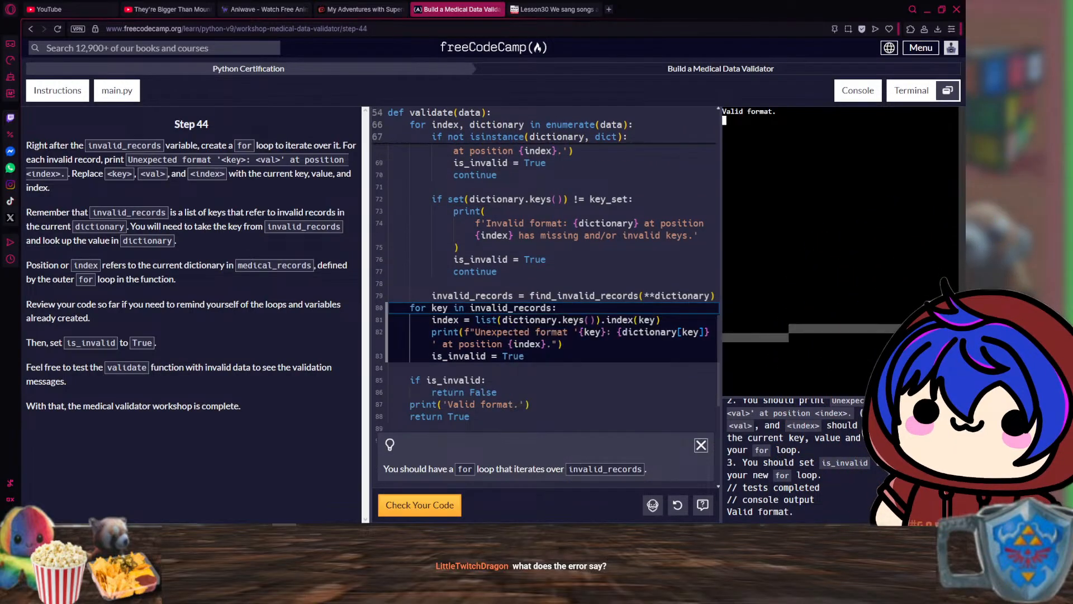
- Compare the Step 44 test output and hint with the for loop over invalid_records
click(833, 386)
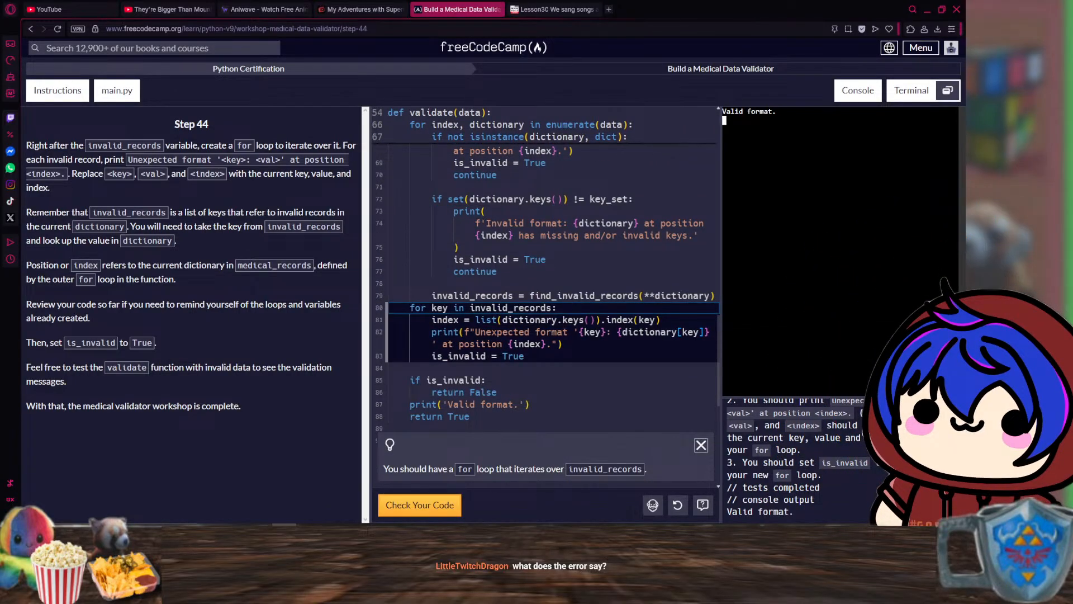
scroll(793, 458, up, 2)
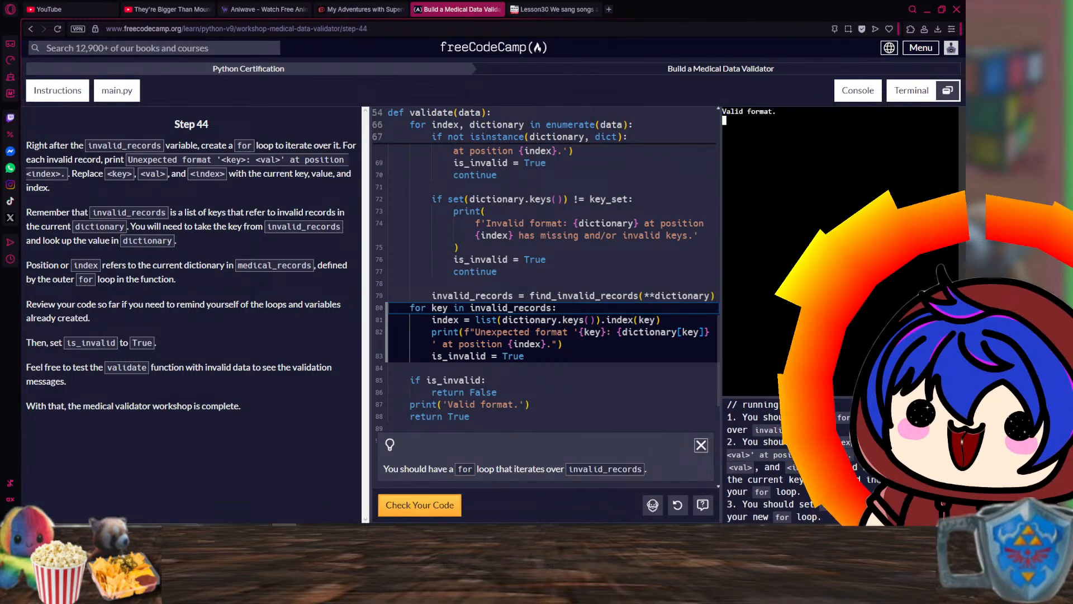
drag(552, 308, 414, 307)
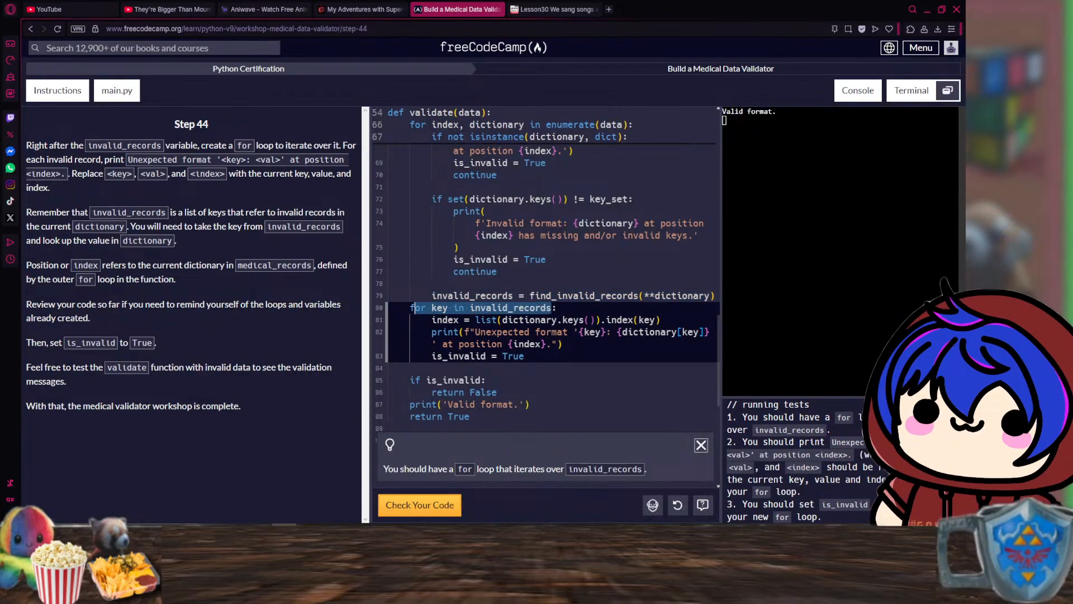
drag(646, 470, 383, 470)
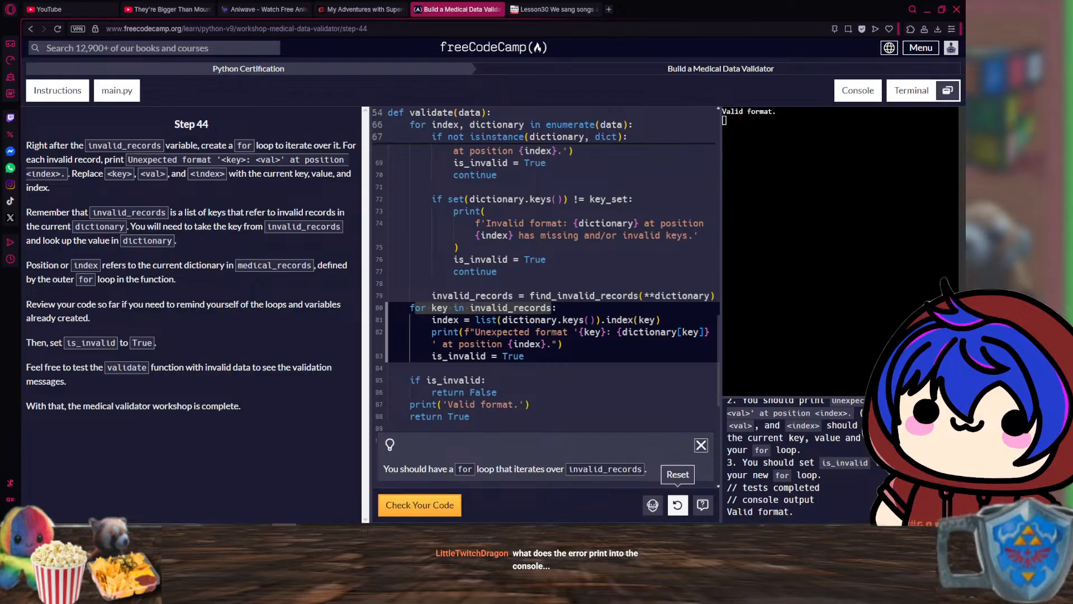
- Review the script from the medical_records list through find_invalid_records and validate, including the is_invalid assignment in the for loop
scroll(545, 268, up, 6)
scroll(545, 268, up, 7)
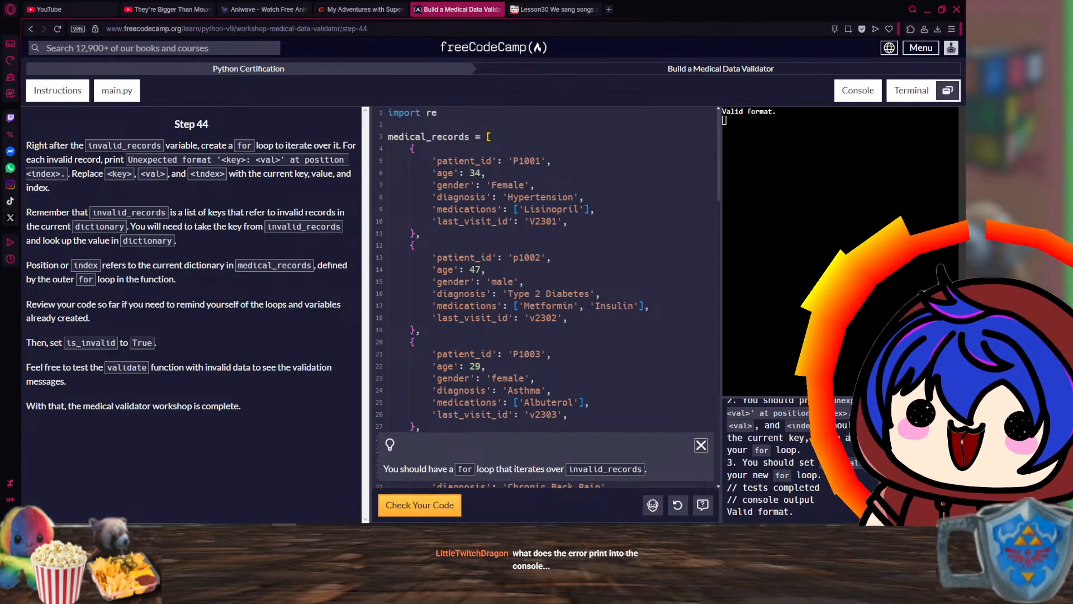
scroll(545, 268, down, 4)
scroll(545, 268, down, 4)
scroll(545, 268, up, 6)
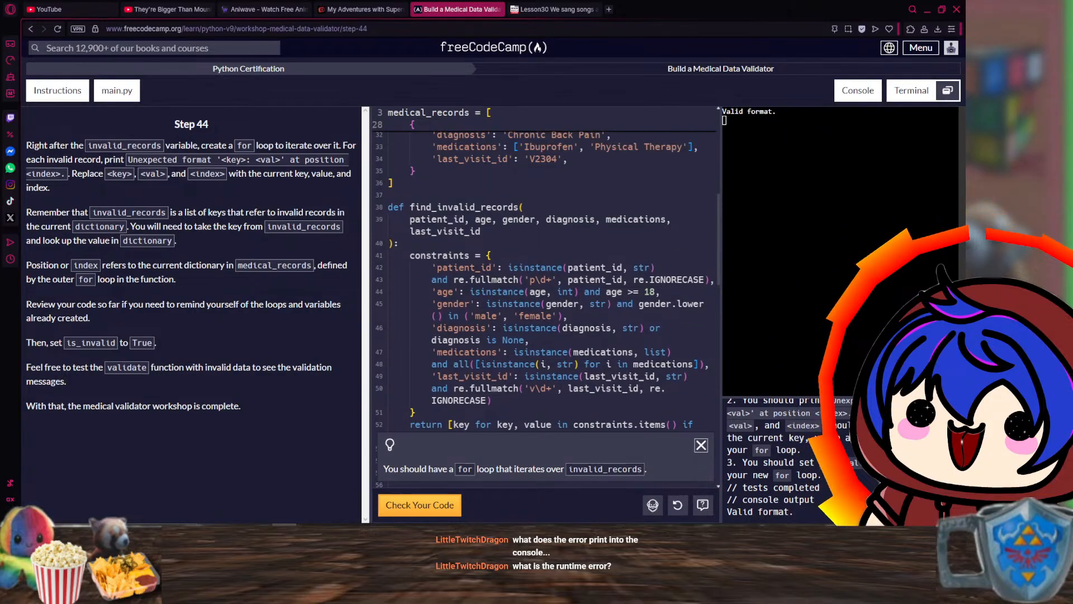
scroll(545, 268, up, 2)
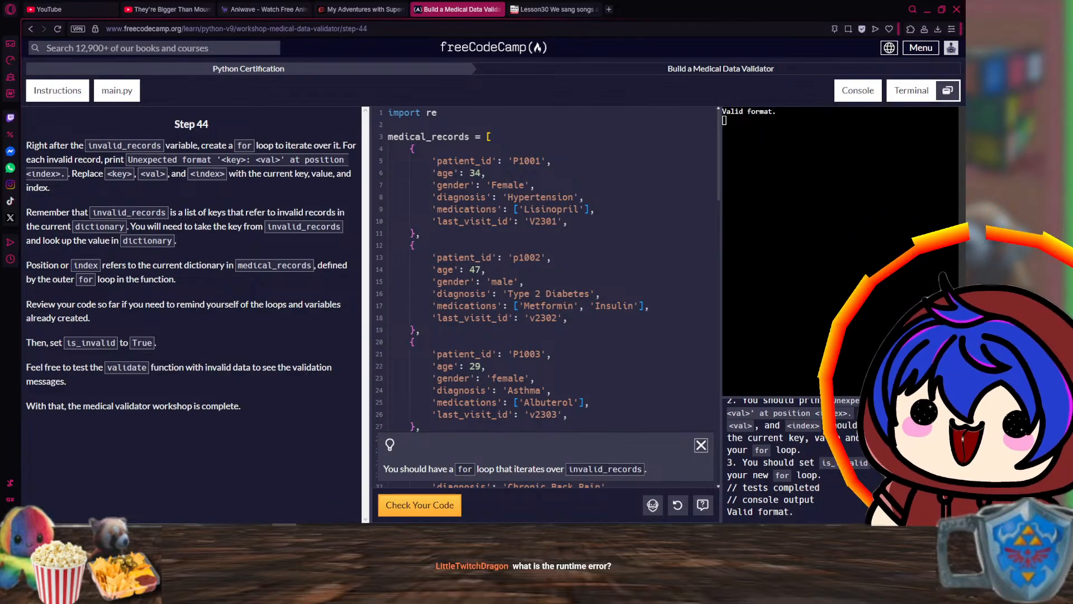
scroll(543, 296, down, 5)
scroll(543, 296, down, 10)
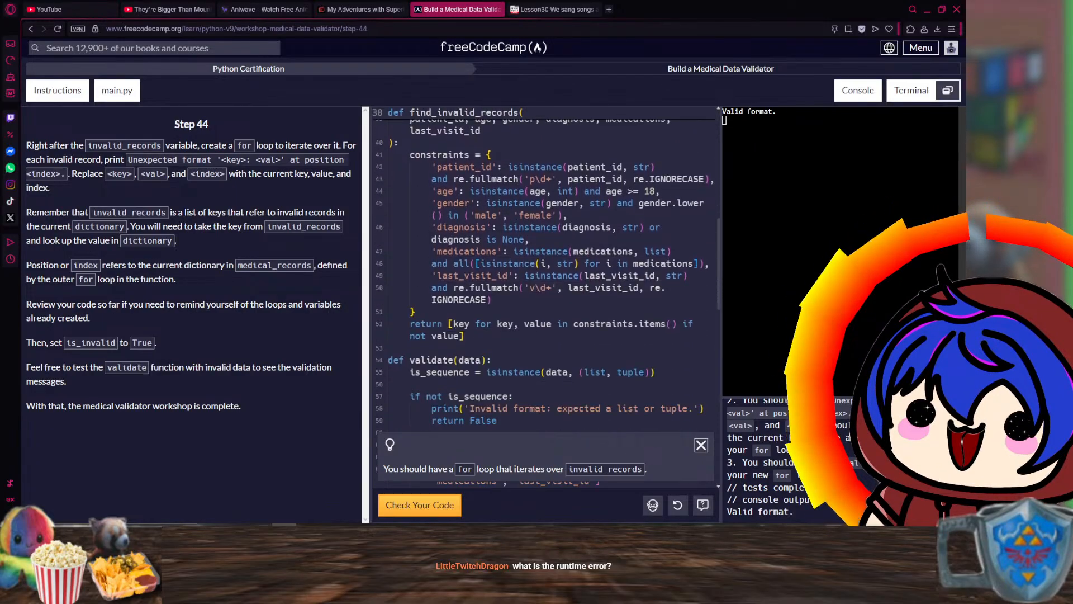
scroll(545, 251, up, 2)
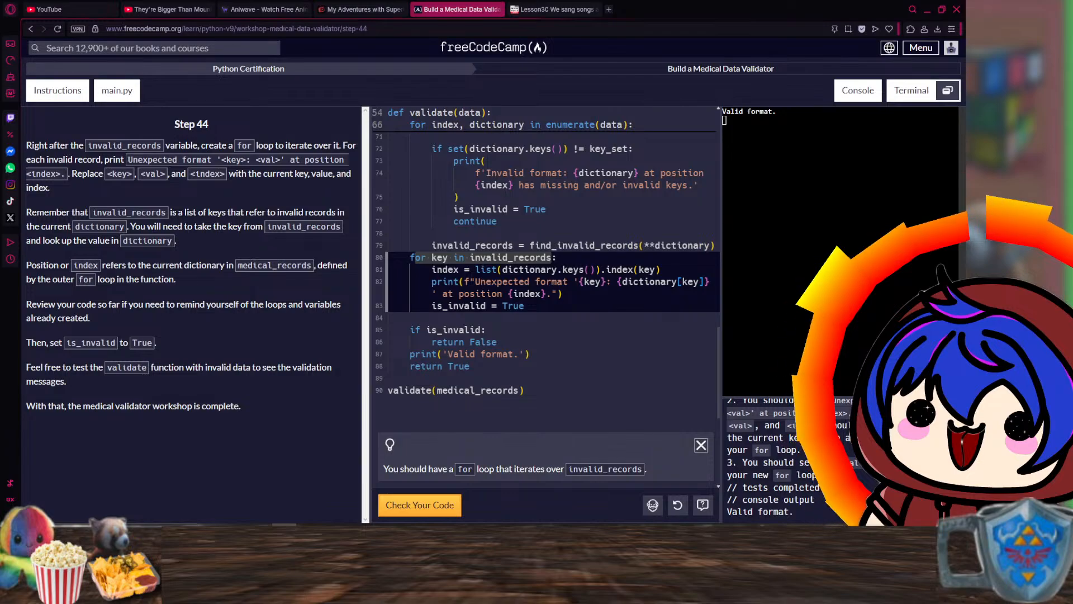
click(525, 305)
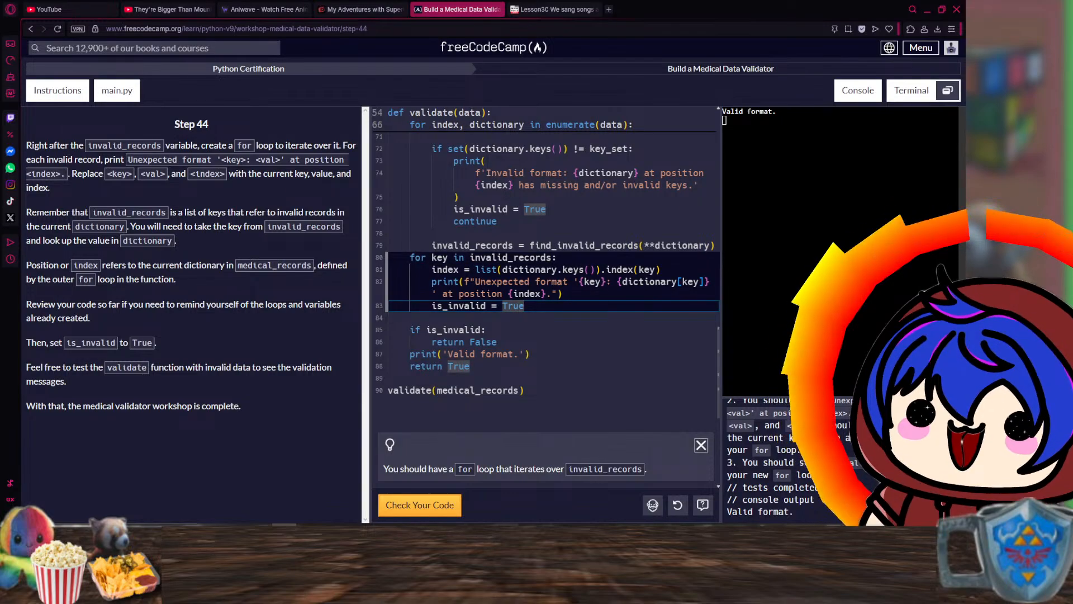
click(432, 306)
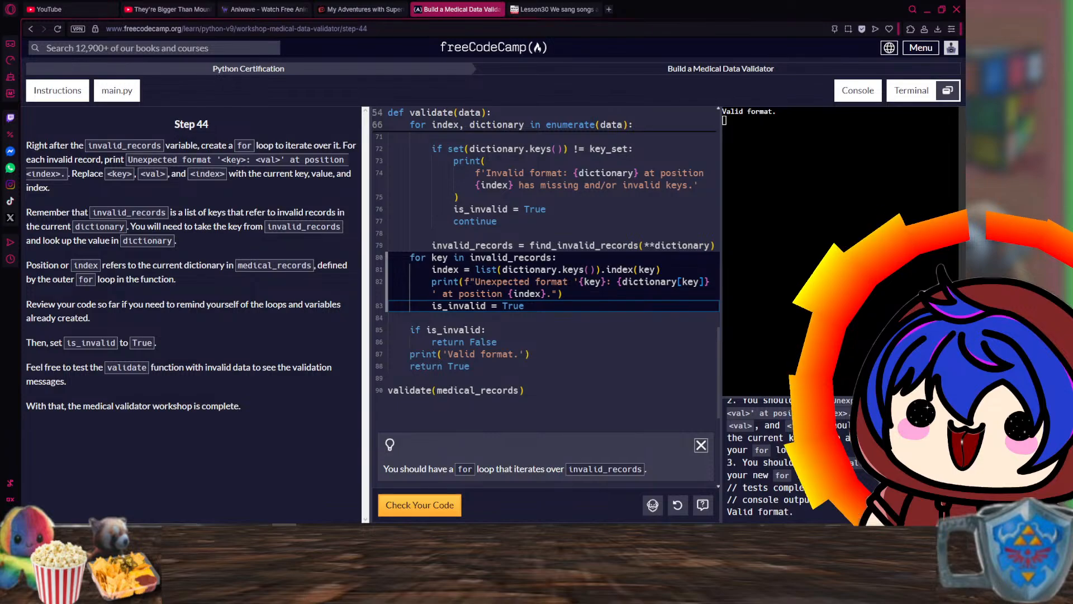
scroll(840, 460, up, 1)
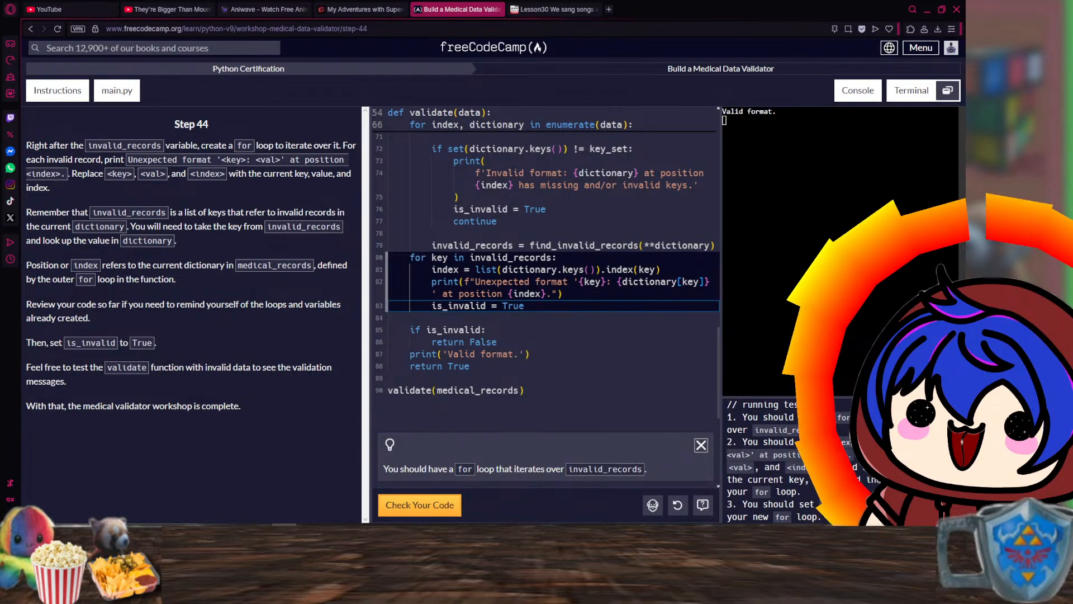
scroll(545, 269, up, 15)
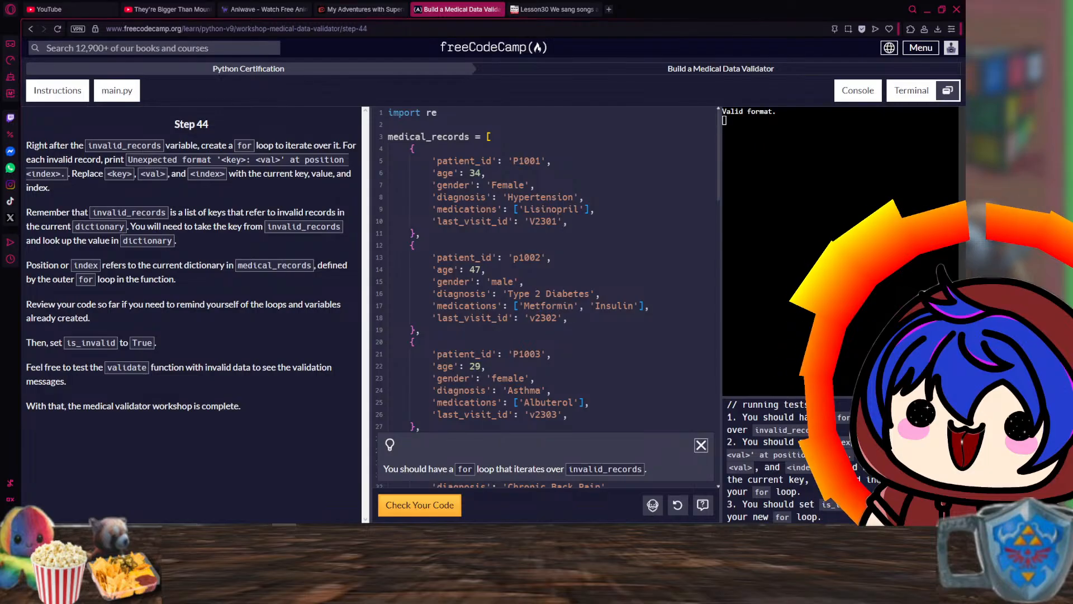
- Replace the age value of the first medical record with the string 'schnitzel'
click(473, 172)
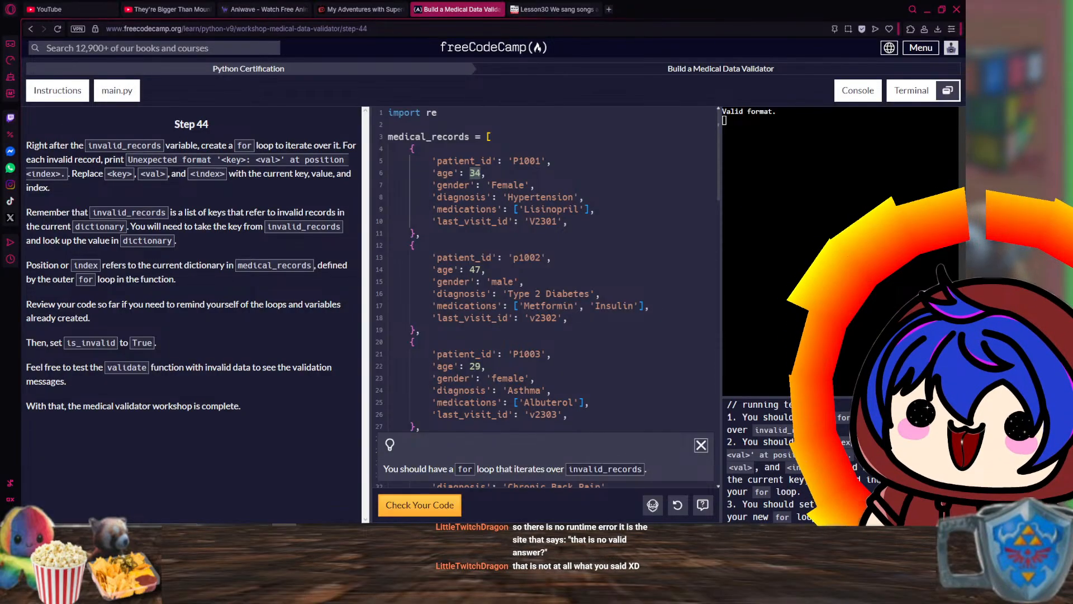
key(BackSpace)
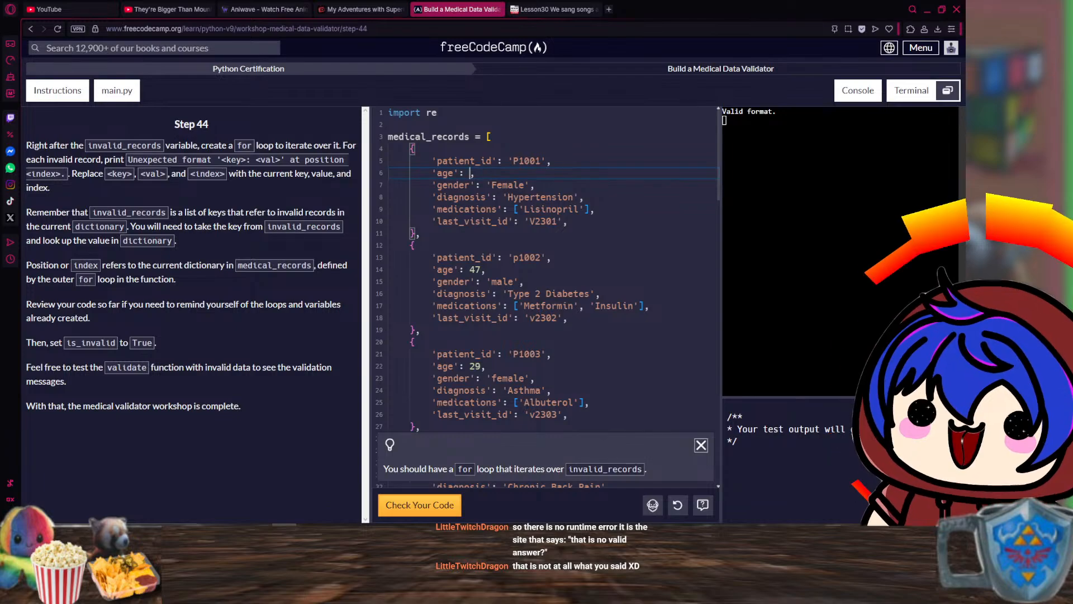
text(schn)
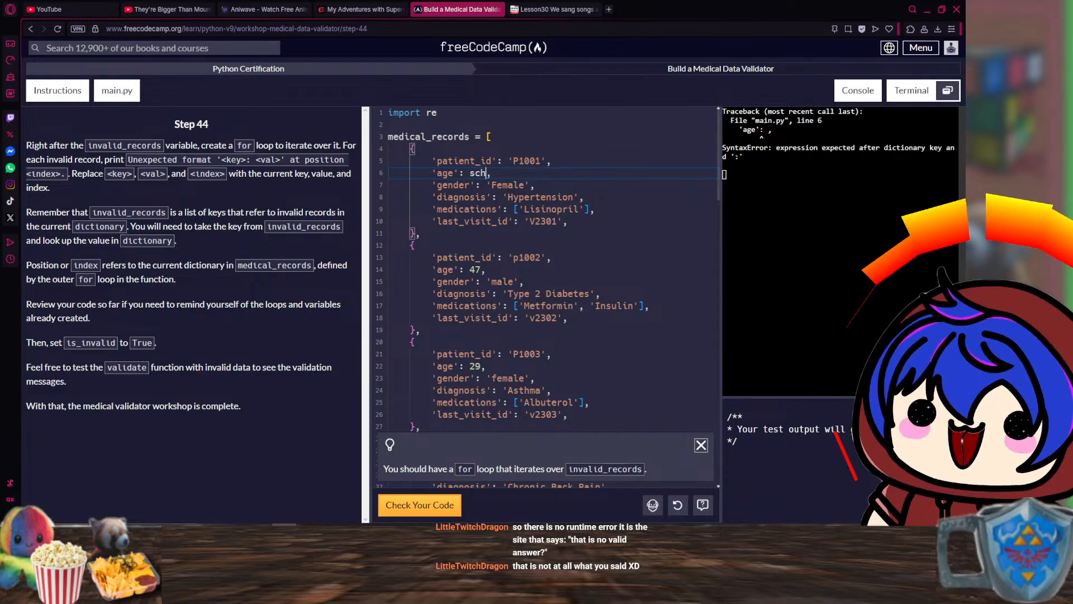
text(itrz)
text(el)
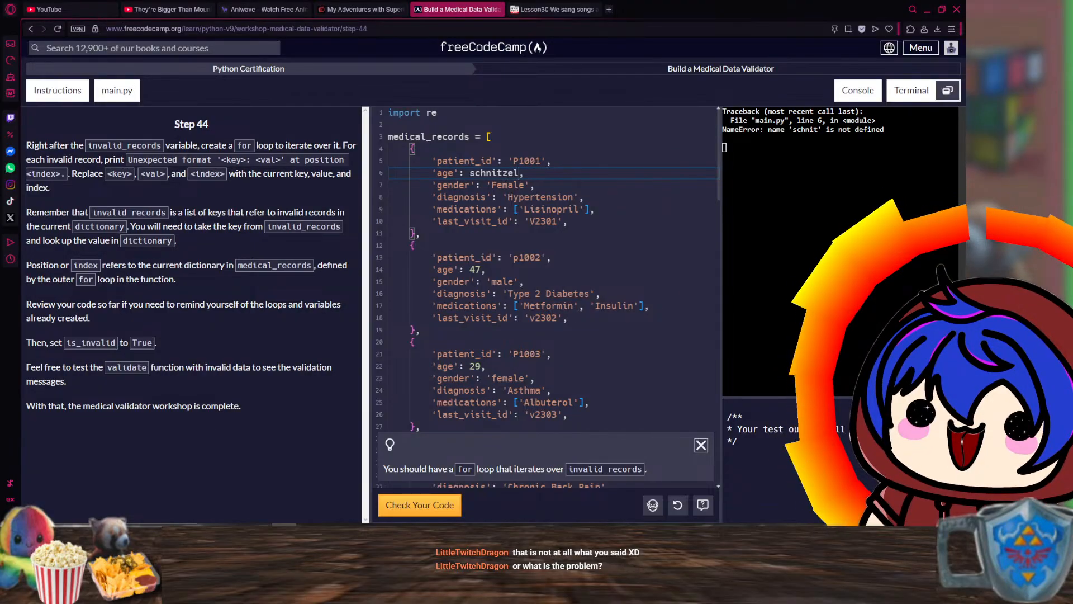
click(502, 173)
double_click(494, 173)
text(')
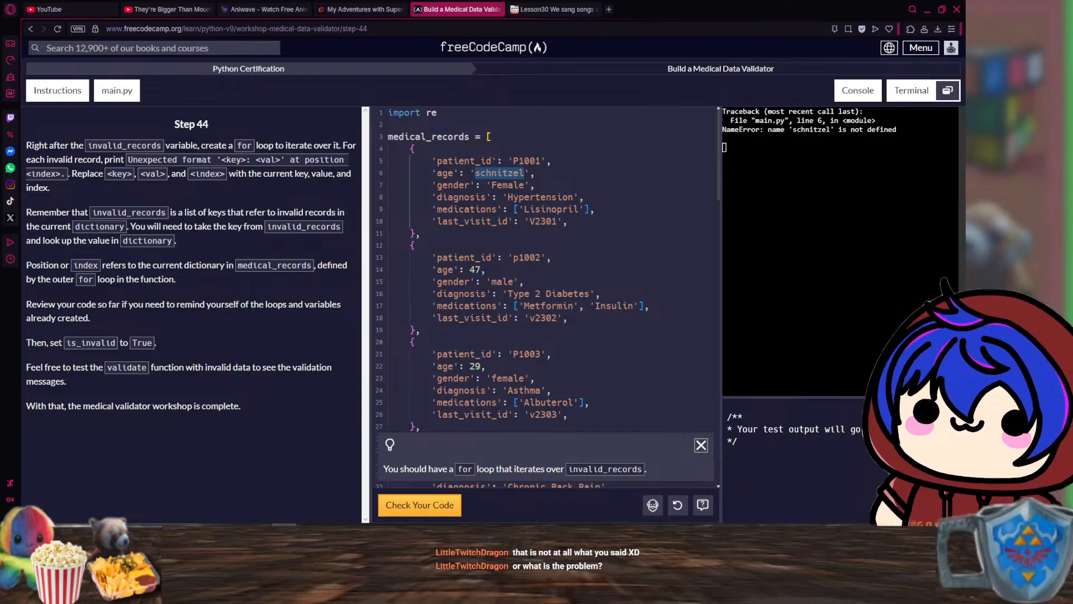
- Open and dismiss the lesson reset prompt, and run the code check with the altered first record
click(783, 168)
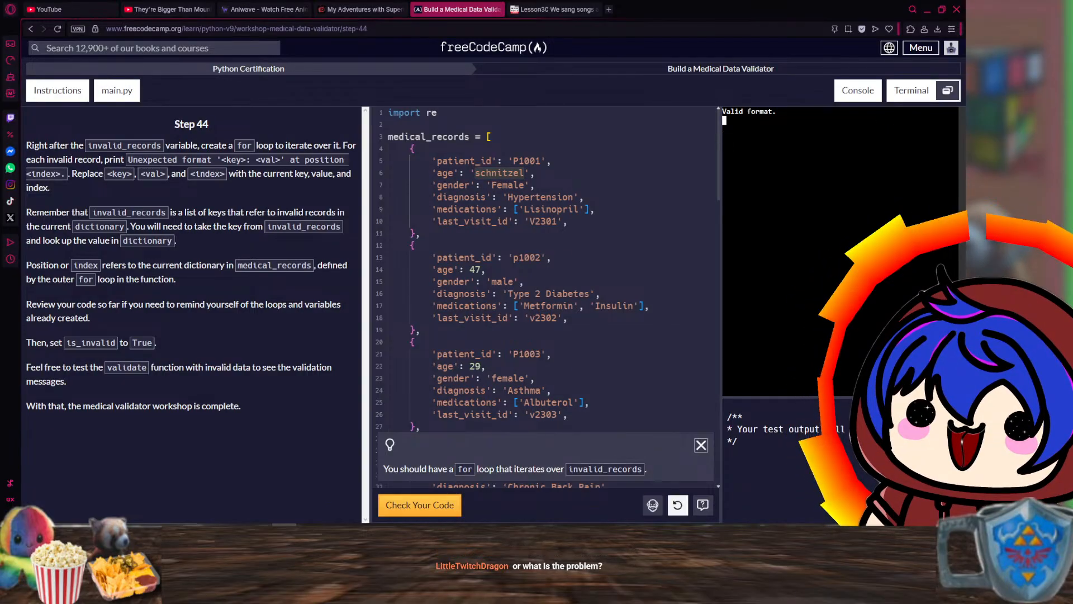
click(677, 505)
key(Escape)
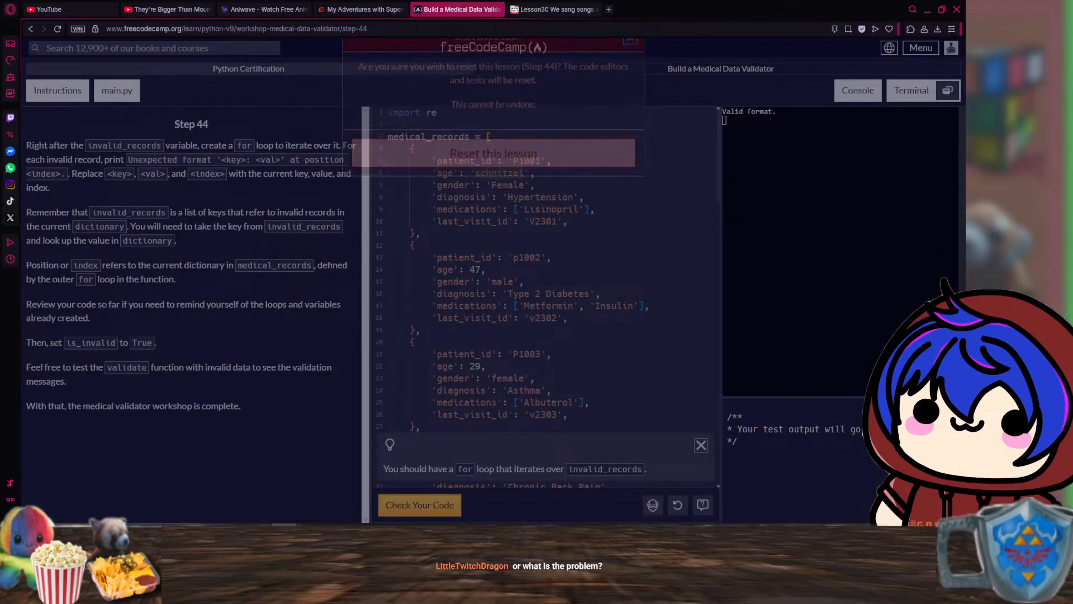
key(ctrl+Return)
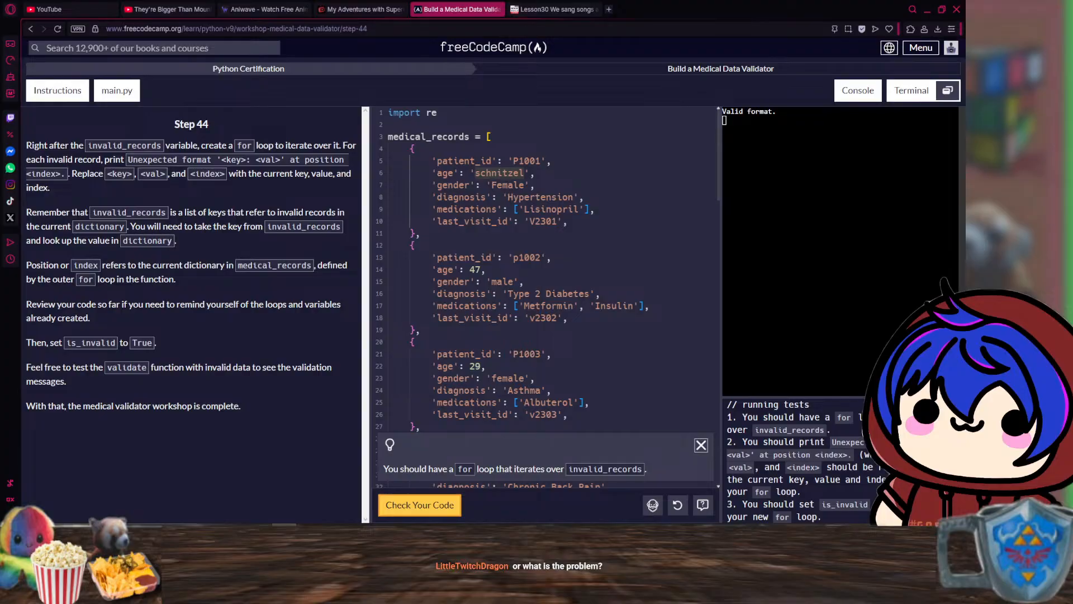
- Inspect the index assignment inside the for loop over invalid_records, and quit the browser
scroll(545, 268, down, 5)
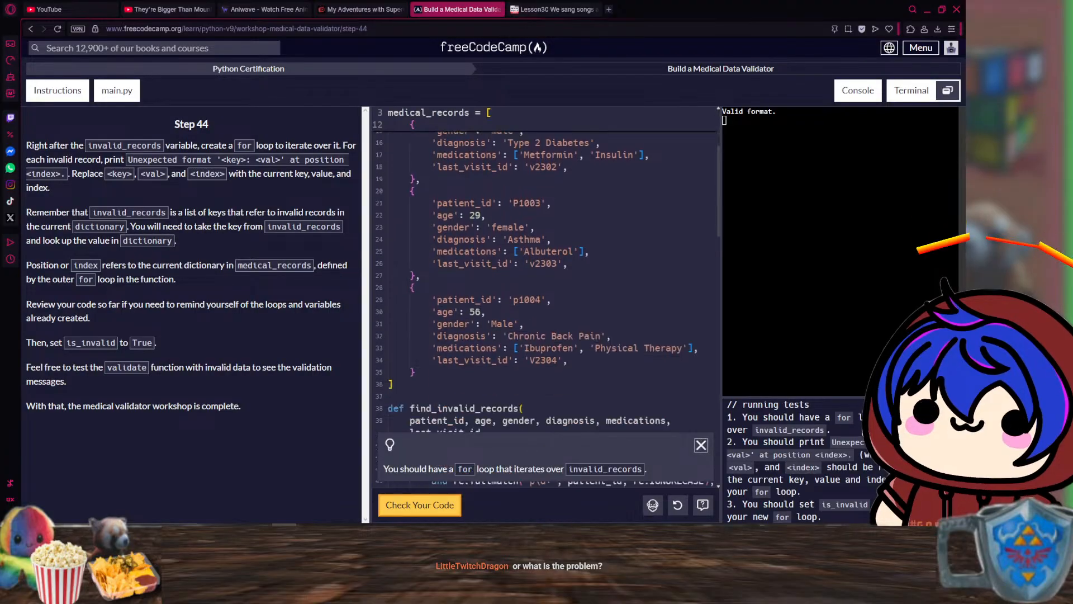
scroll(545, 269, down, 8)
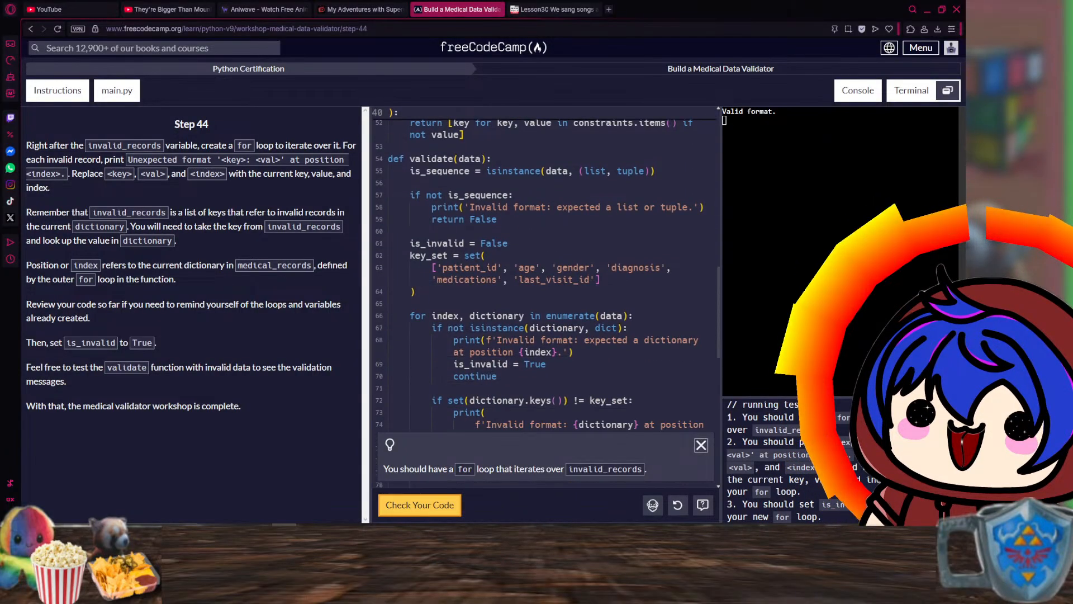
scroll(545, 268, down, 2)
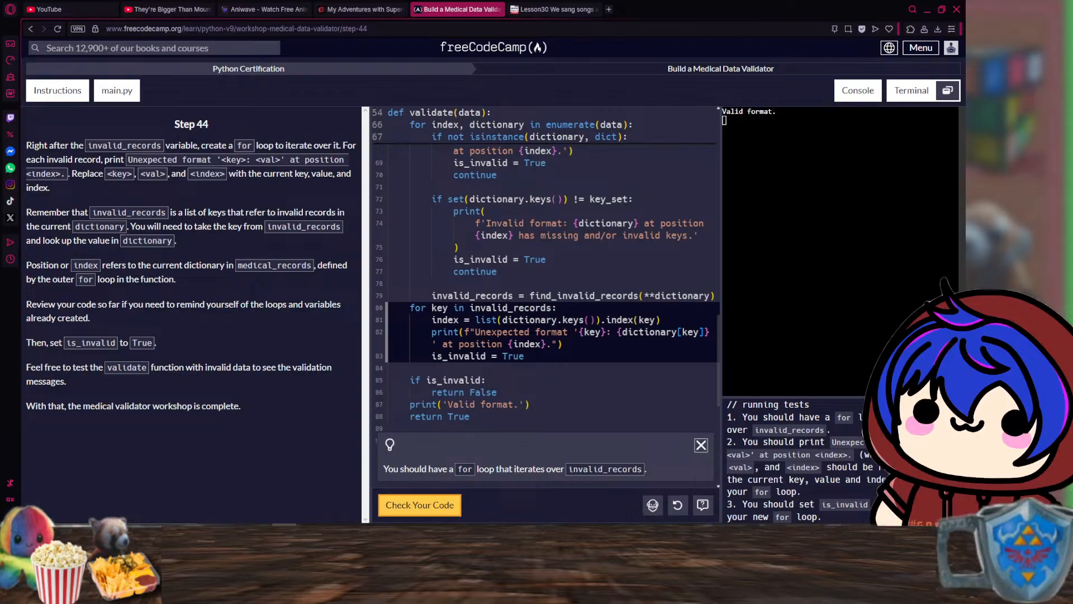
drag(661, 321, 432, 321)
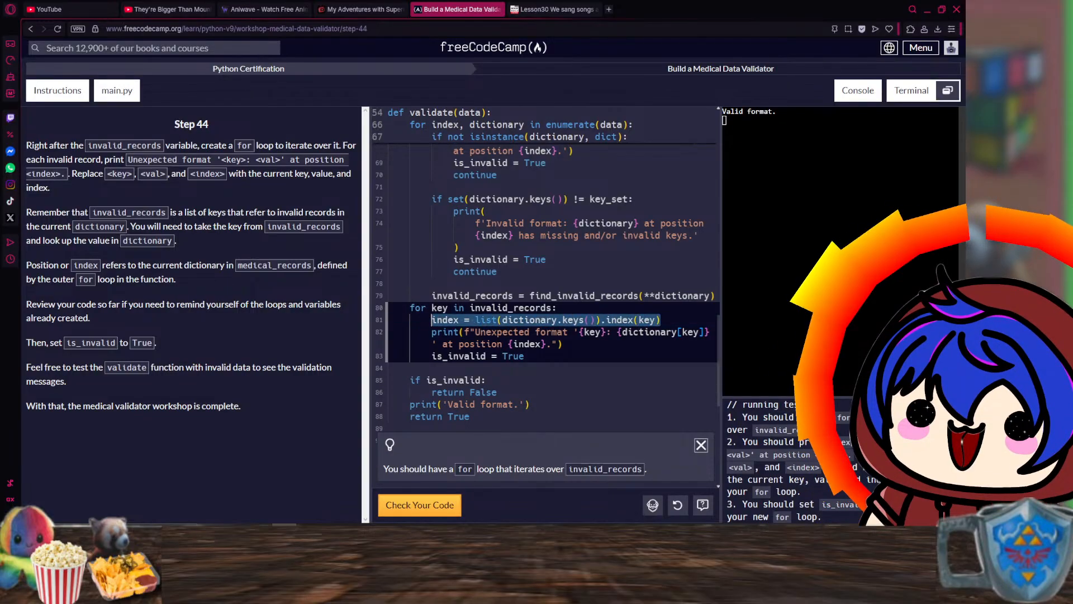
click(575, 343)
click(655, 320)
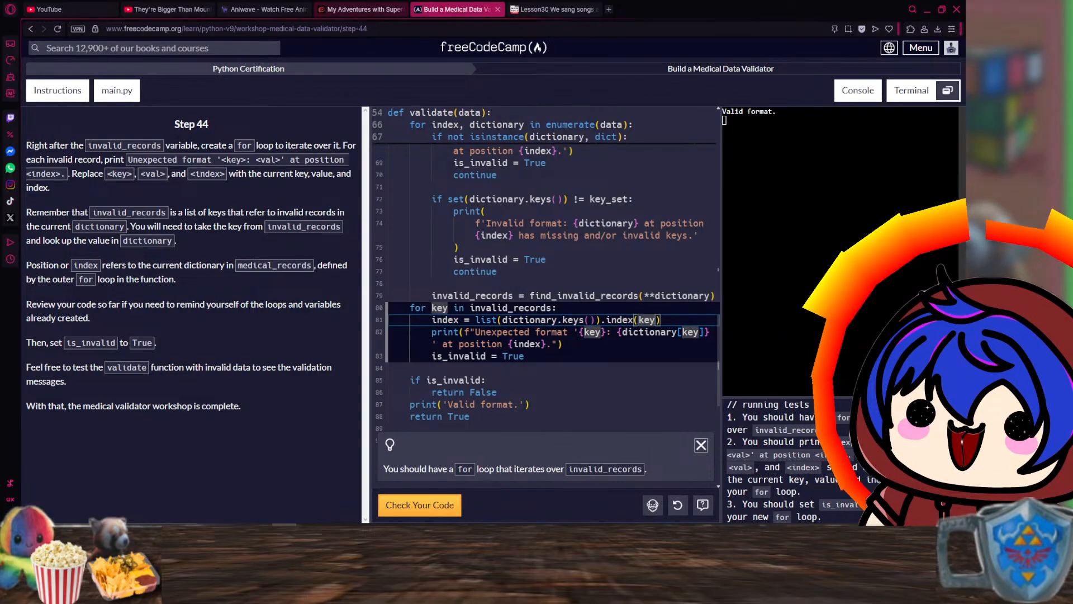
click(956, 9)
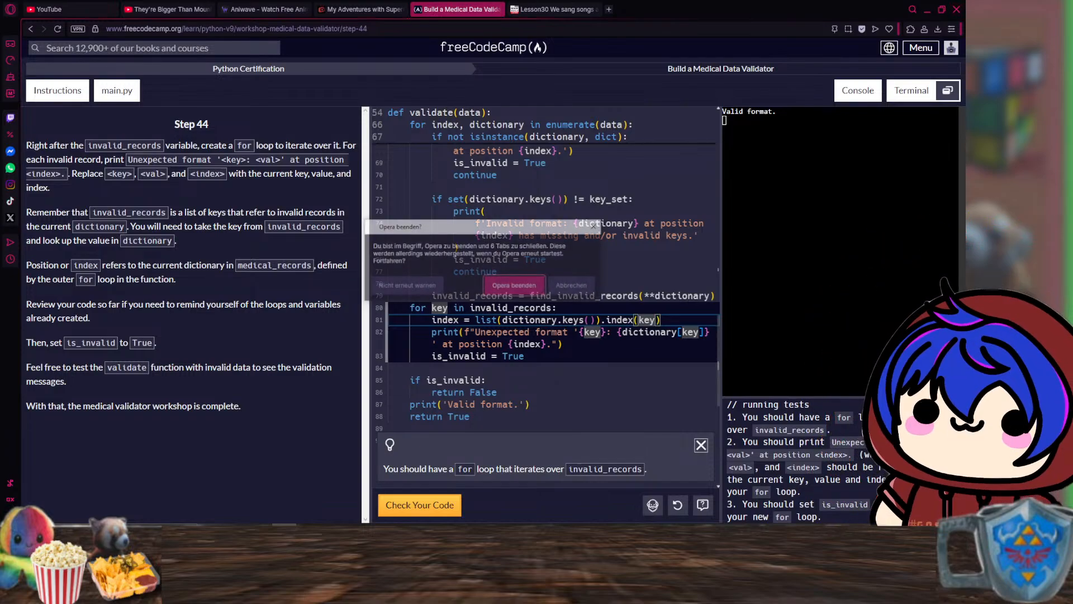
key(Return)
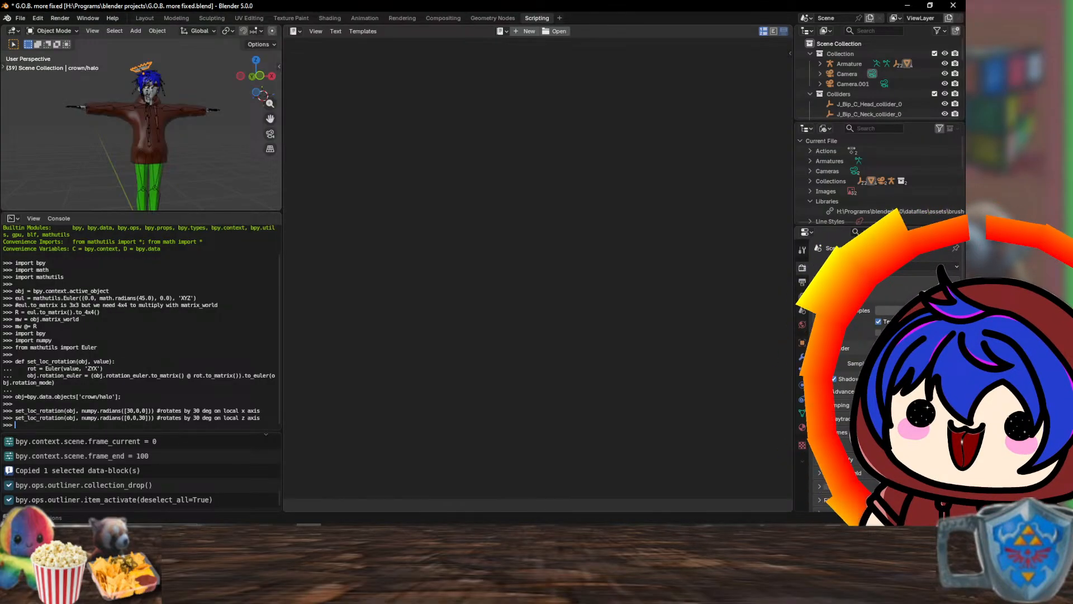
- In Blender, widen the viewport and console area, create a new text and paste the copied set_loc_rotation script for crown/halo into it
drag(282, 335, 301, 336)
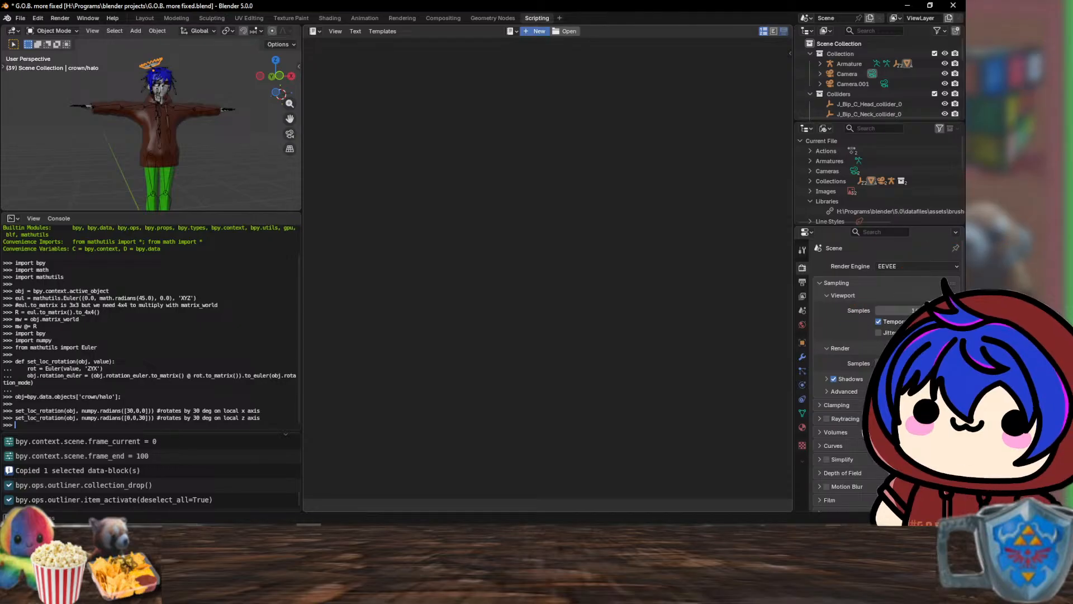
click(535, 31)
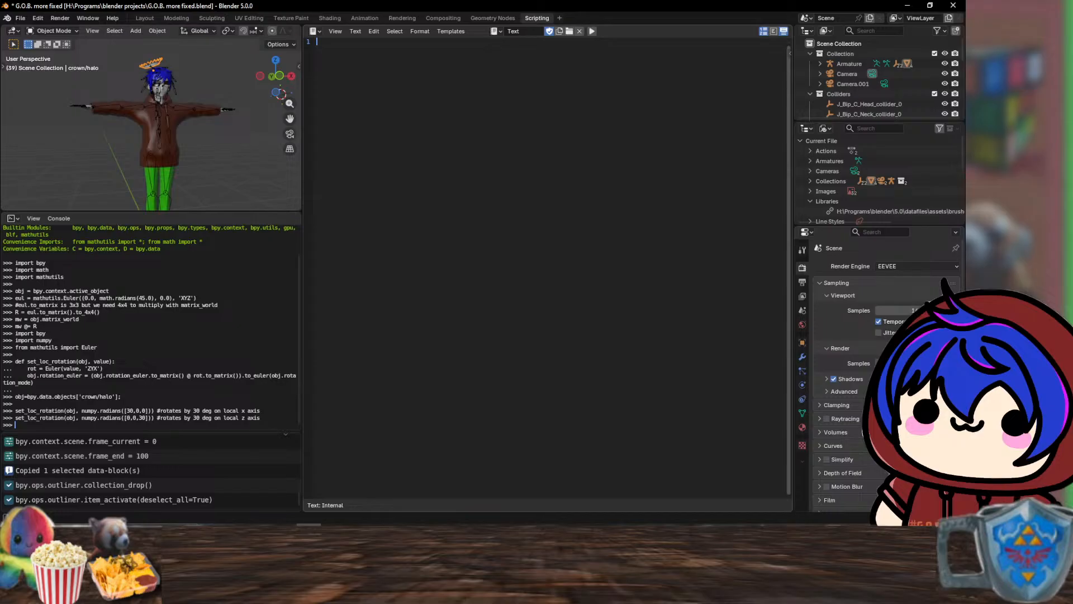
right_click(319, 43)
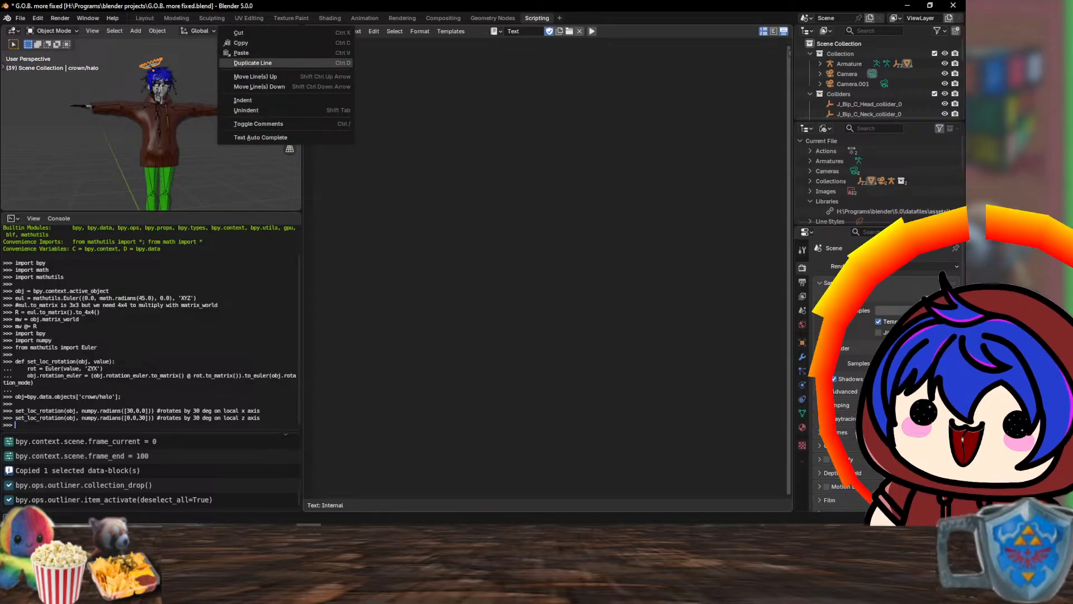
click(318, 52)
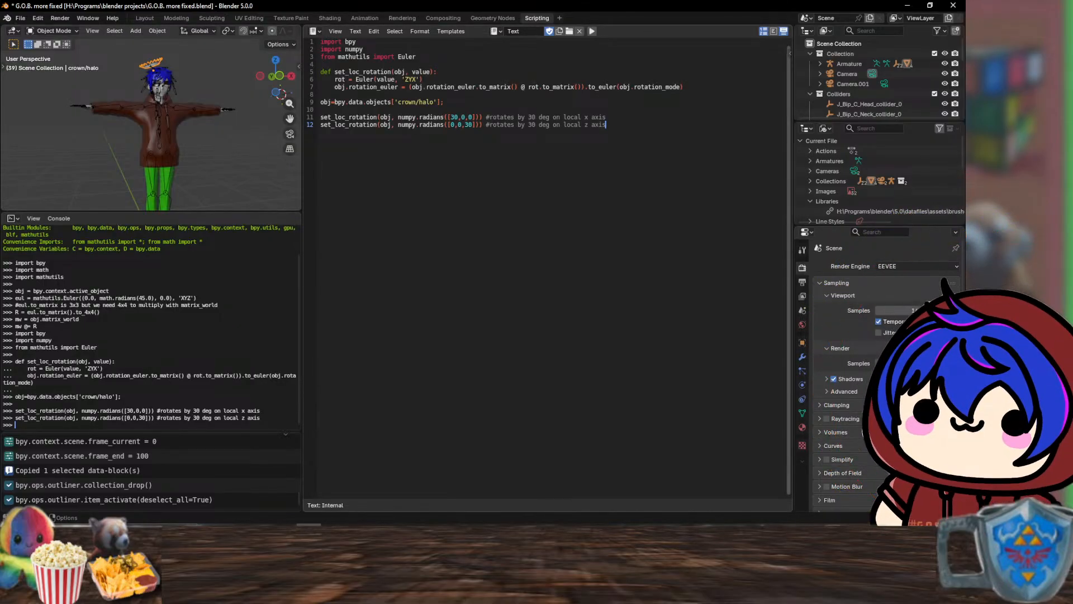
- Remove the set_loc_rotation call with [30,0,0] for the local x axis from the script, leaving an extra blank line
drag(606, 124, 488, 124)
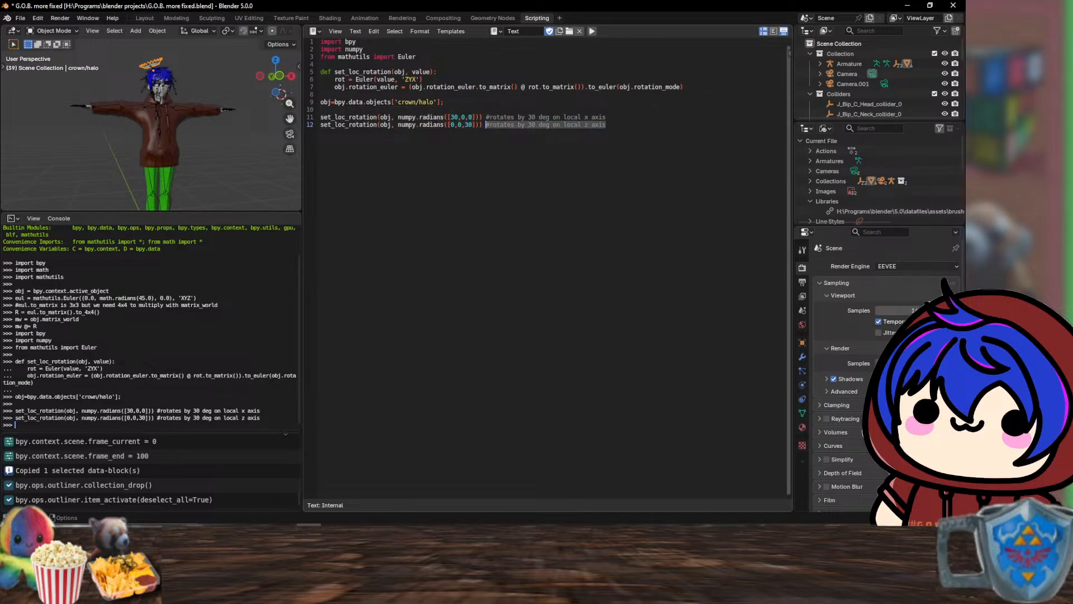
drag(606, 118, 334, 117)
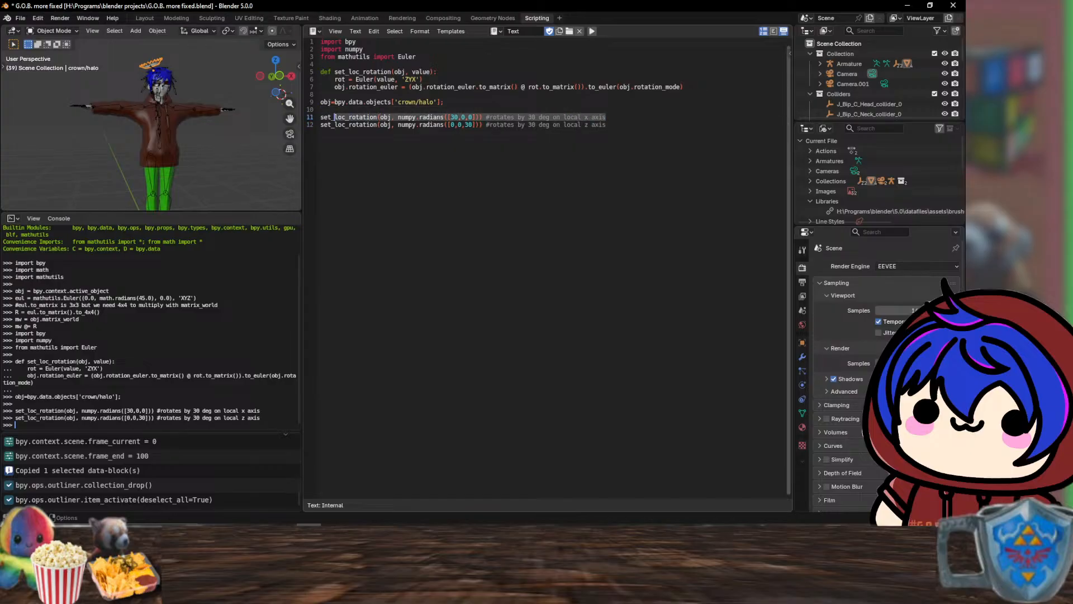
key(Return)
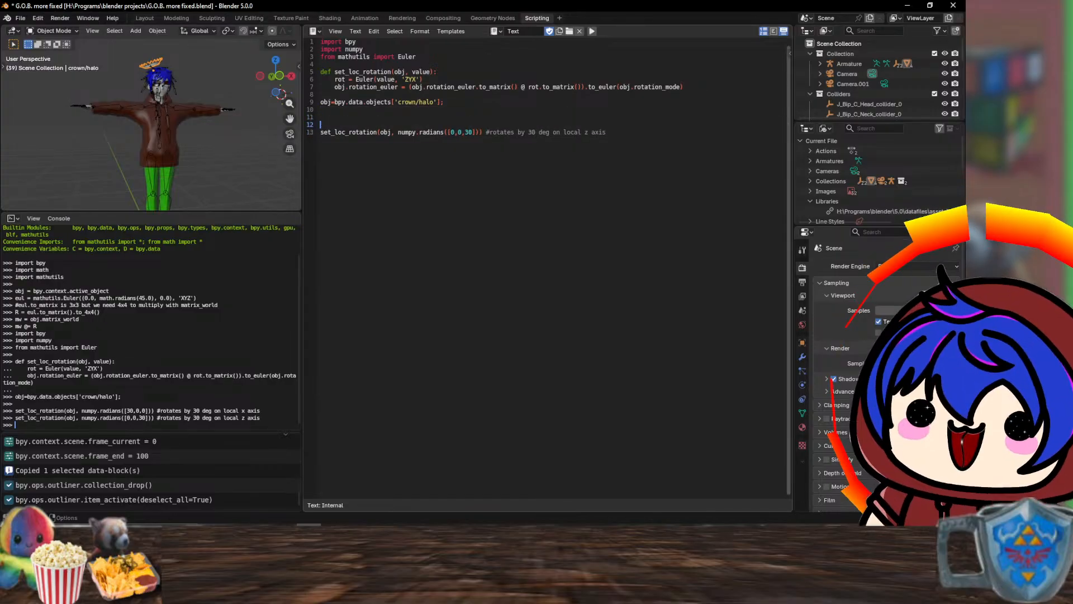
- Remove the extra blank lines above the set_loc_rotation call and change its local z rotation to 360
key(BackSpace)
key(BackSpace)
click(606, 118)
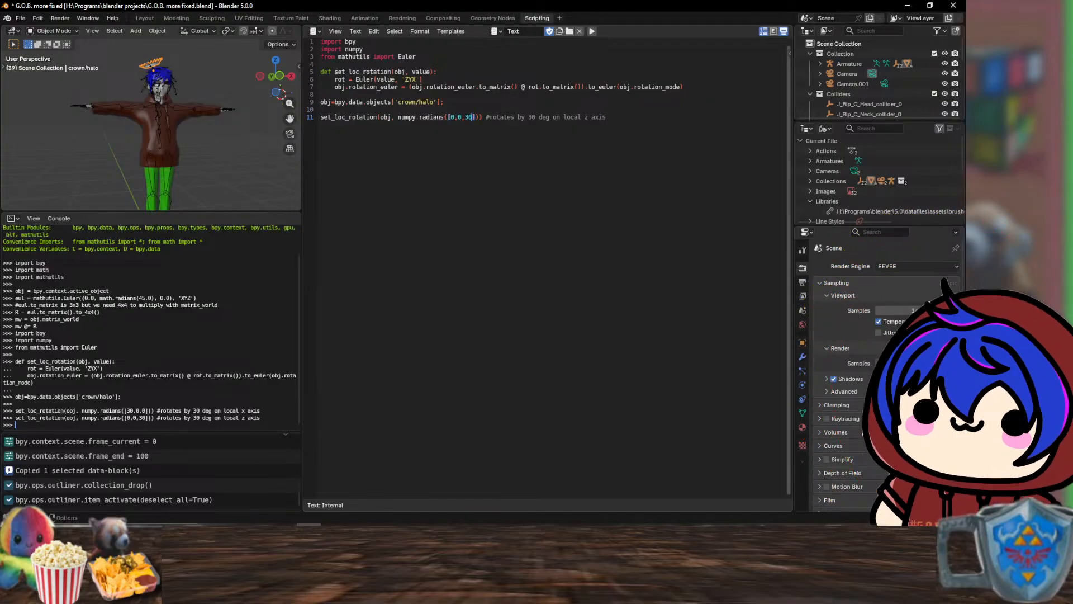
text(1)
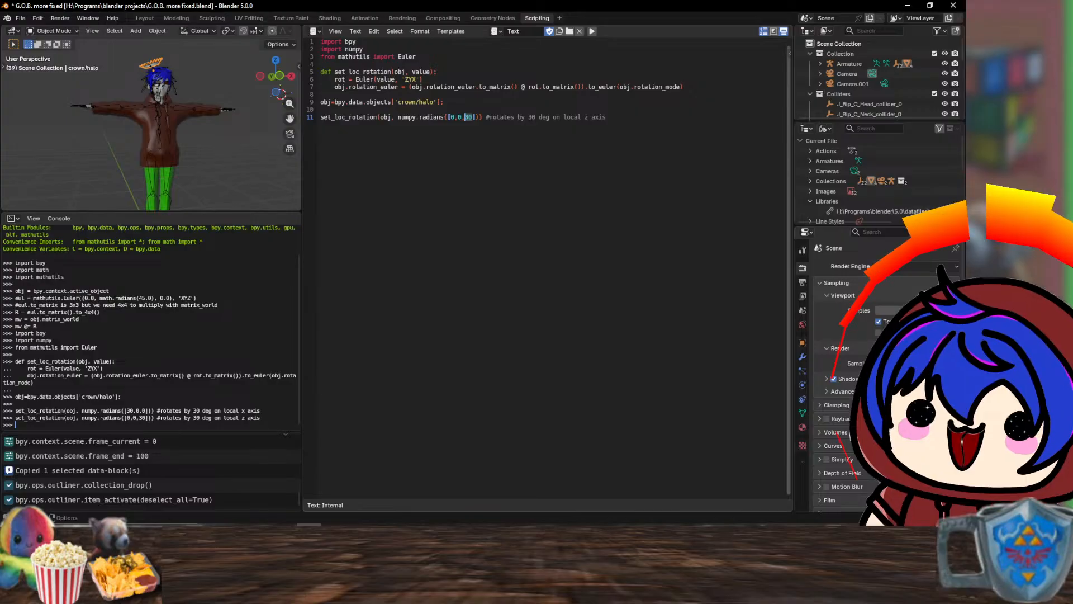
key(BackSpace)
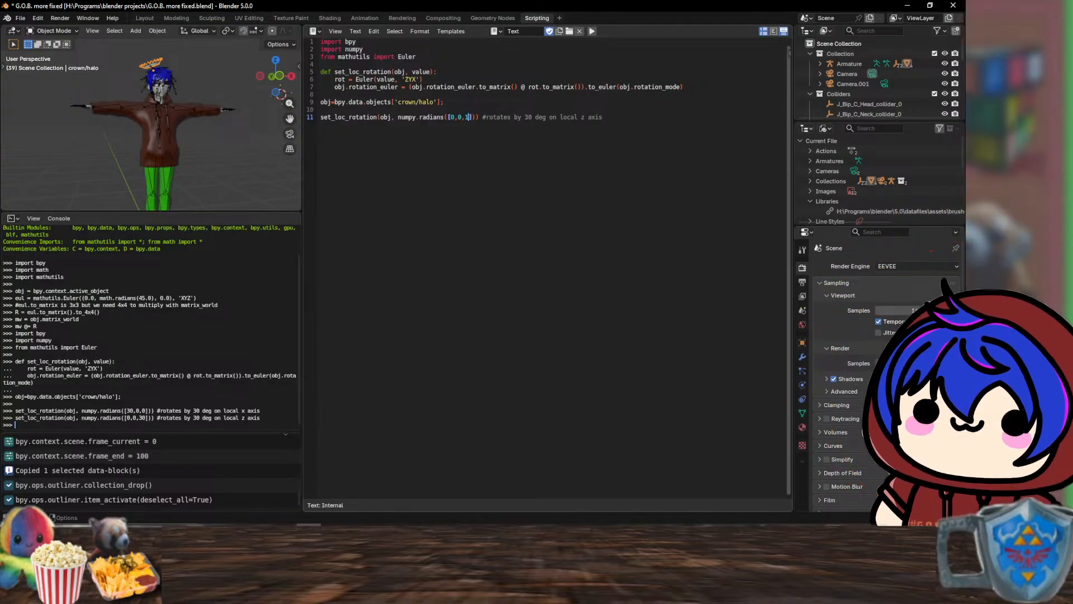
text(360)
key(Return)
key(BackSpace)
- Run the crown/halo rotation script five times
click(416, 117)
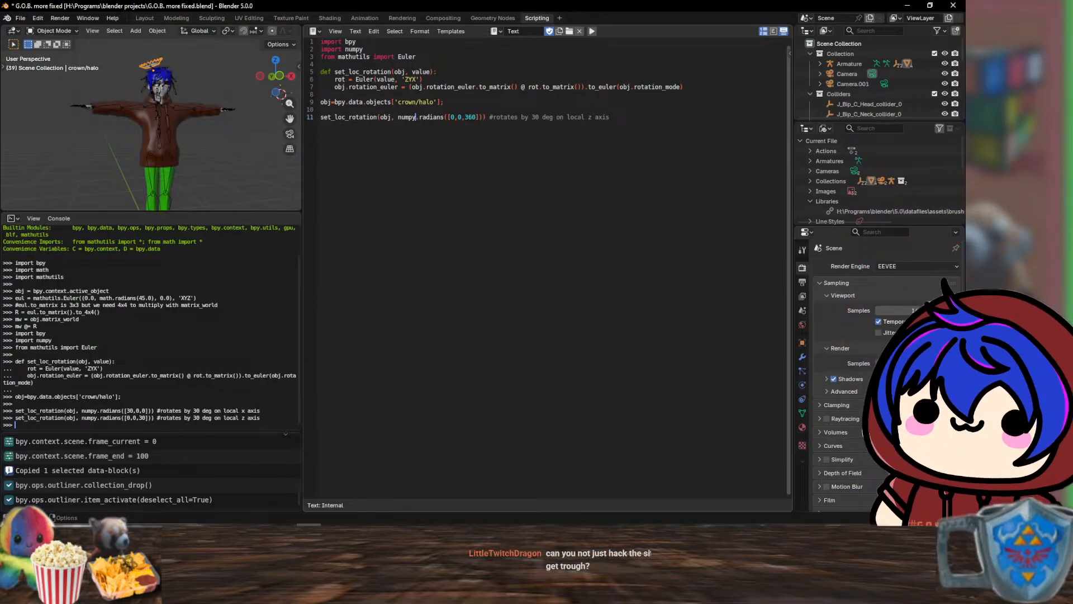
key(alt+p)
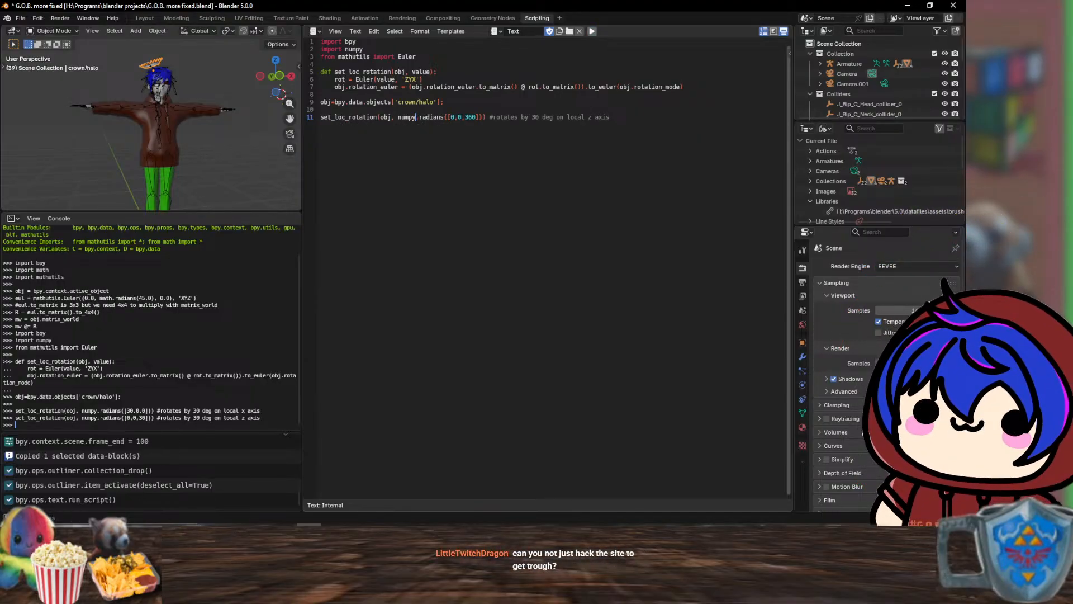
key(alt+p)
key(alt+p)
key(alt+p)
key(alt+p)
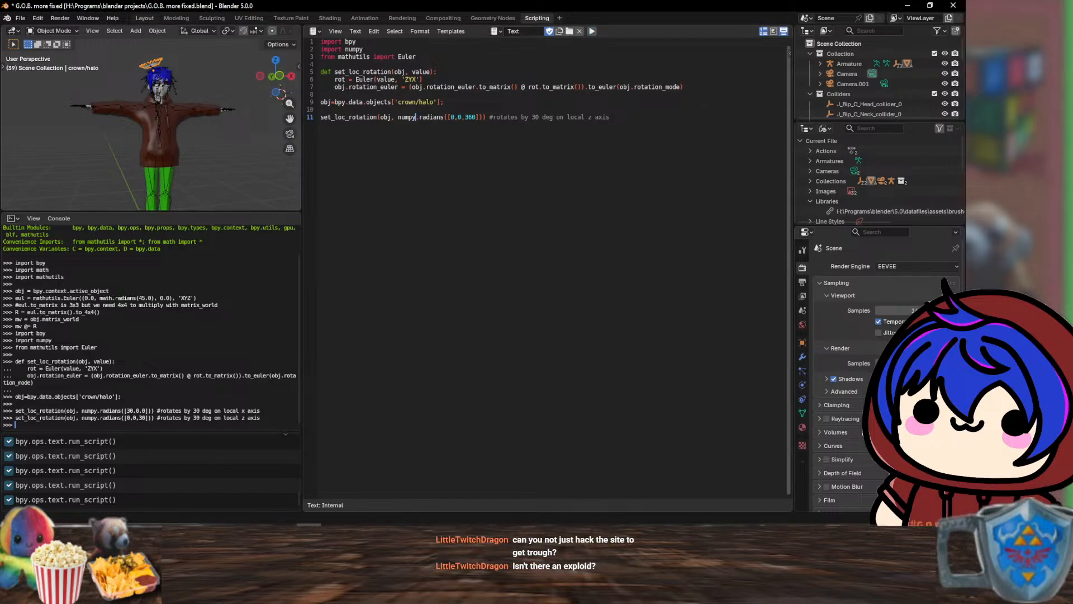
- Look through the Layout, Modeling, Sculpting and UV Editing workspaces and return to Layout to examine crown/halo's rotation
click(212, 18)
click(145, 18)
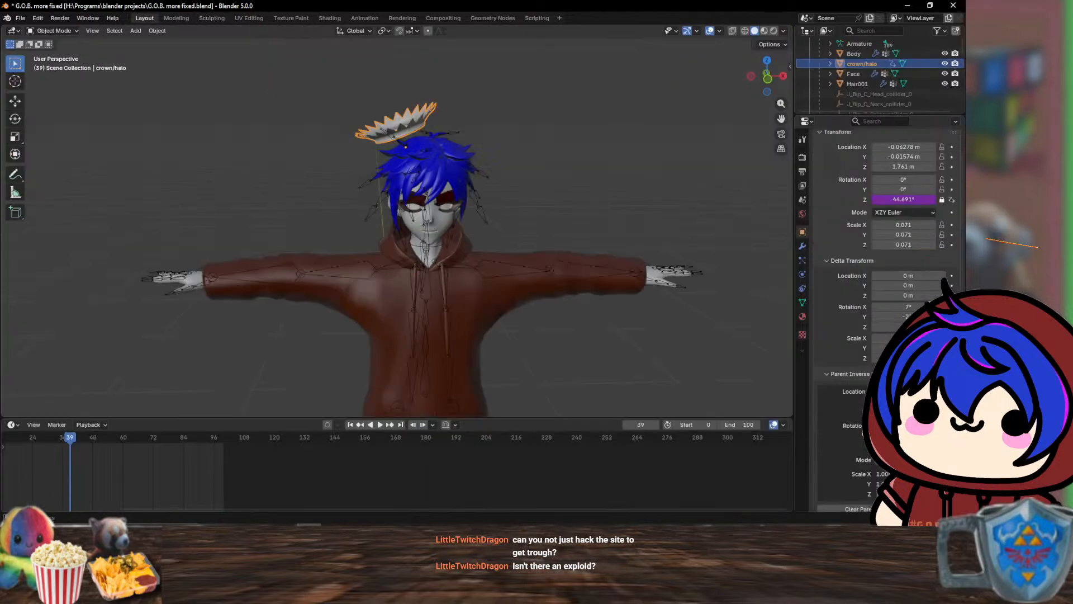
click(177, 18)
click(212, 18)
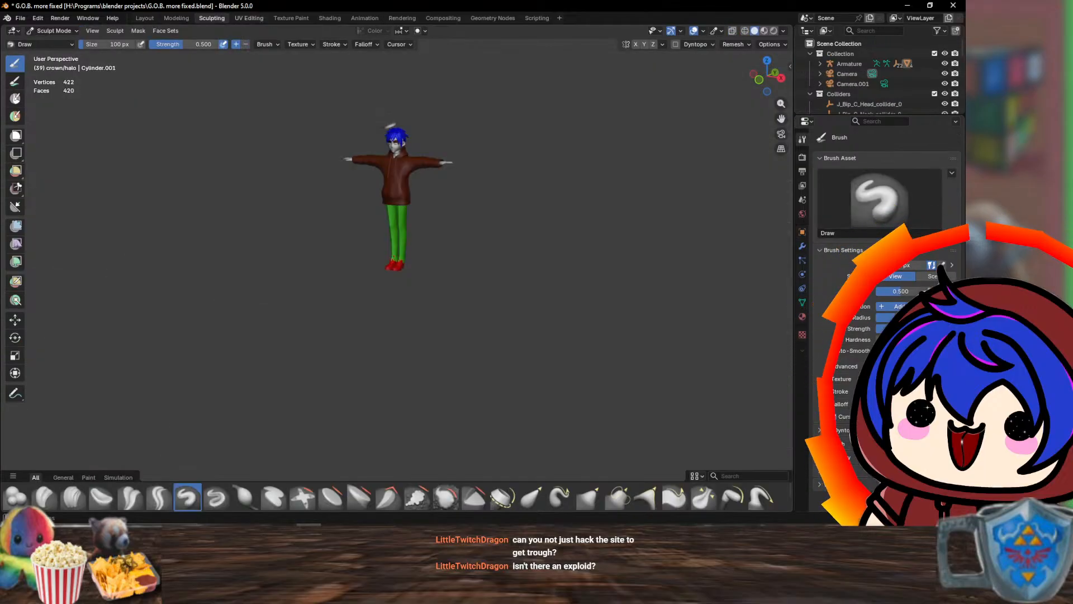
click(250, 18)
click(144, 18)
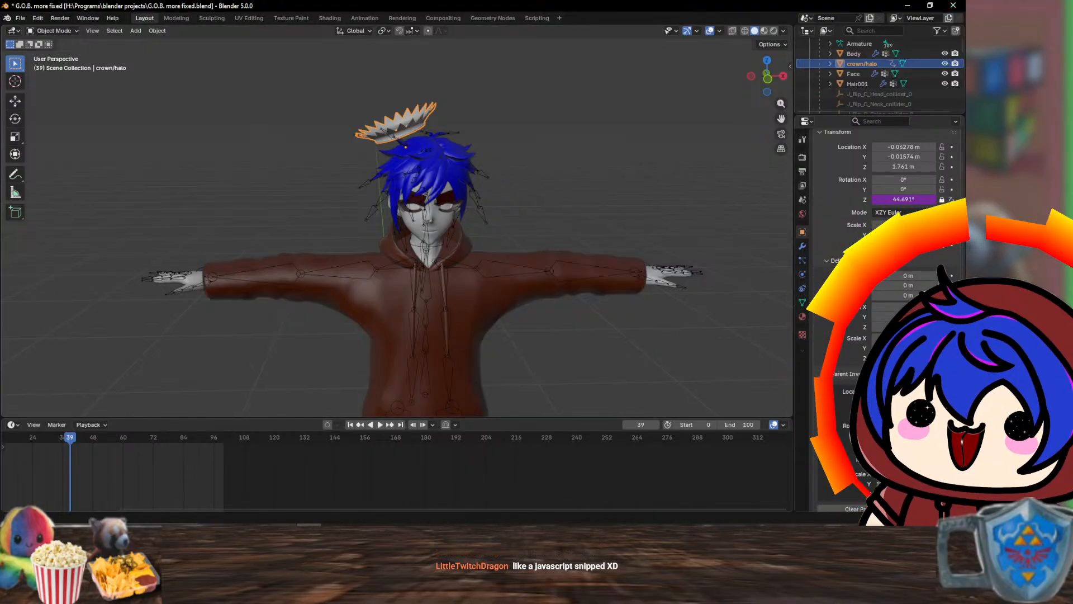
- Switch to the freeCodeCamp lesson in the browser, run the code check and request a Socrates hint for Step 44
key(alt+Tab)
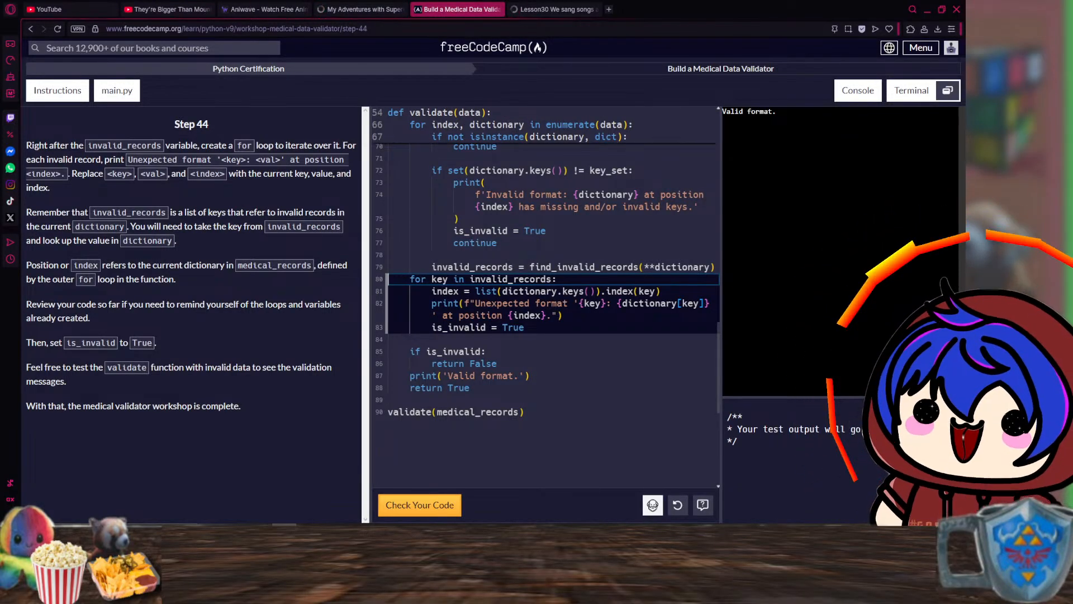
click(653, 505)
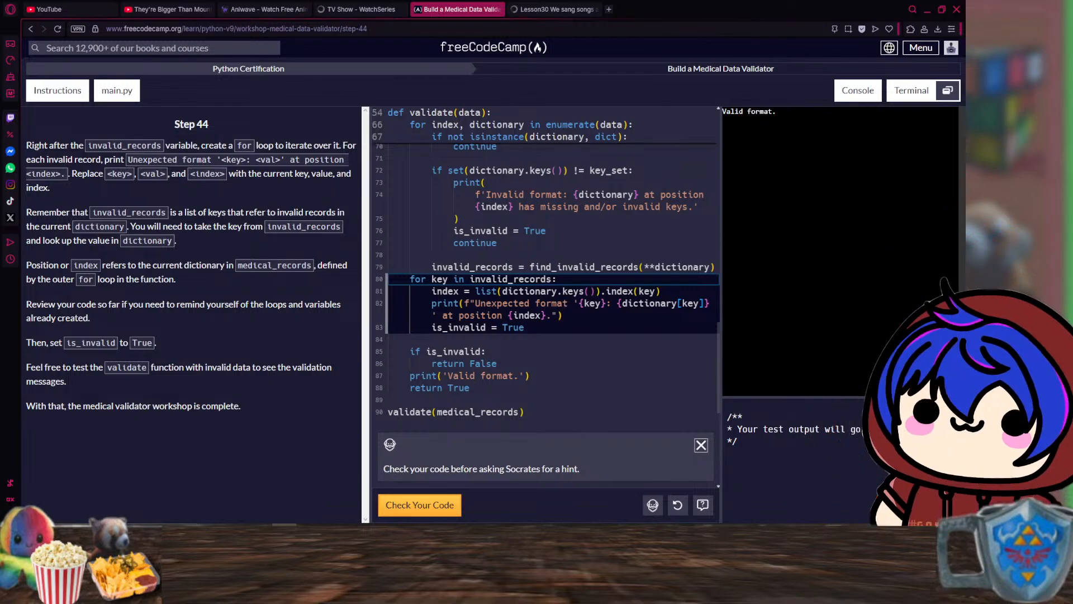
key(ctrl+Return)
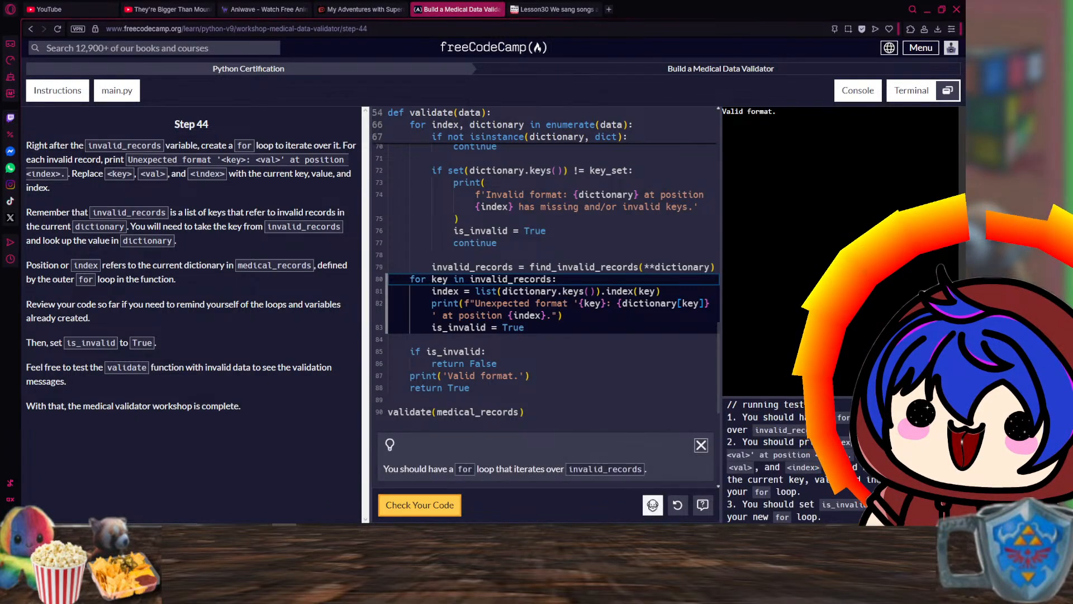
click(653, 505)
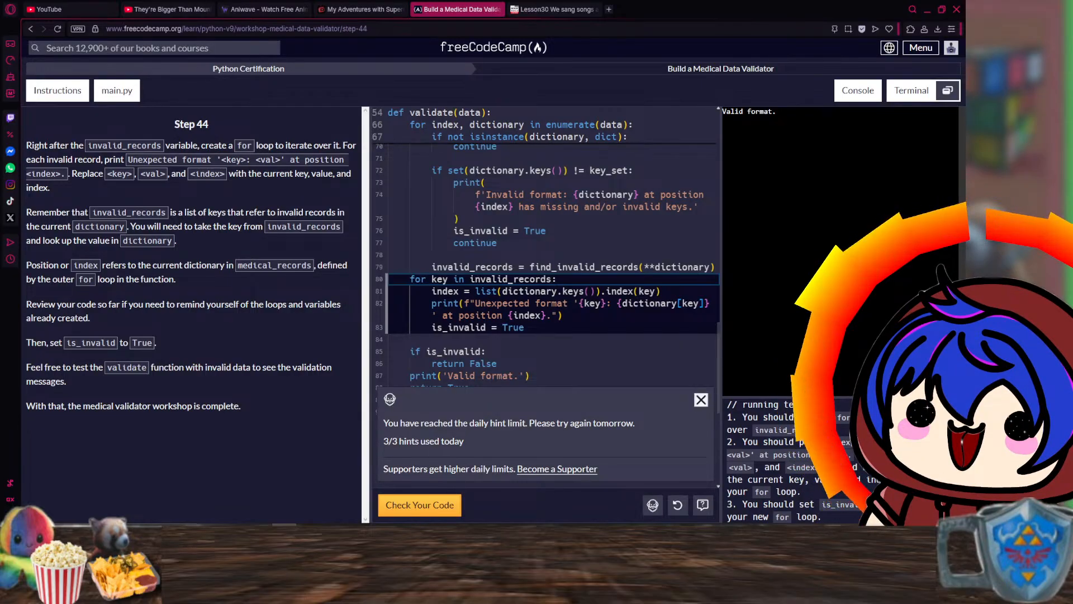
click(653, 505)
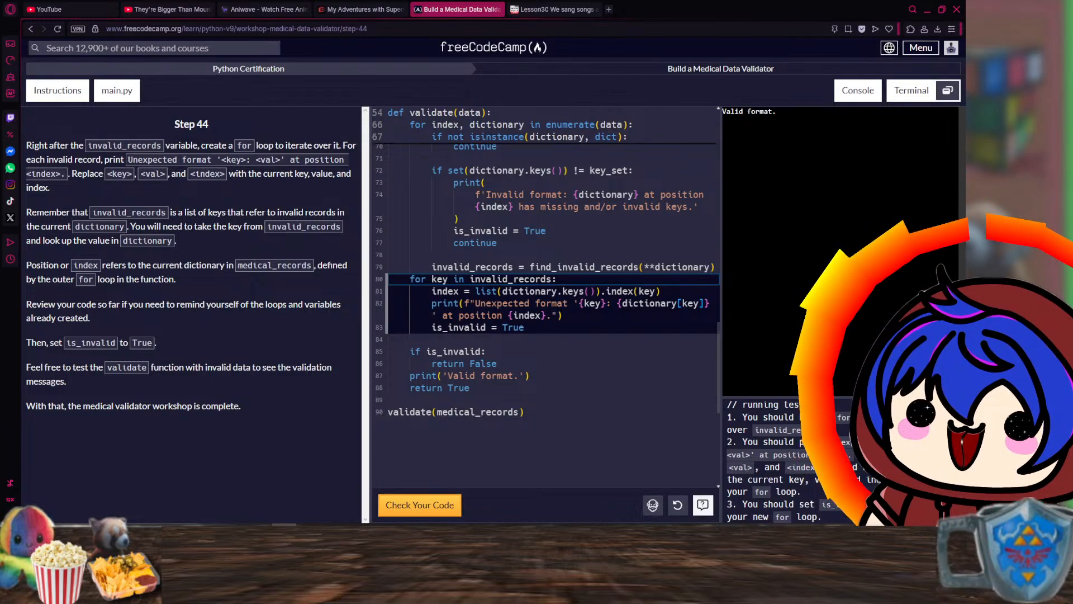
- Open the forum help results for Step 44 through the hint option and sort them by Latest Post
click(702, 505)
click(493, 182)
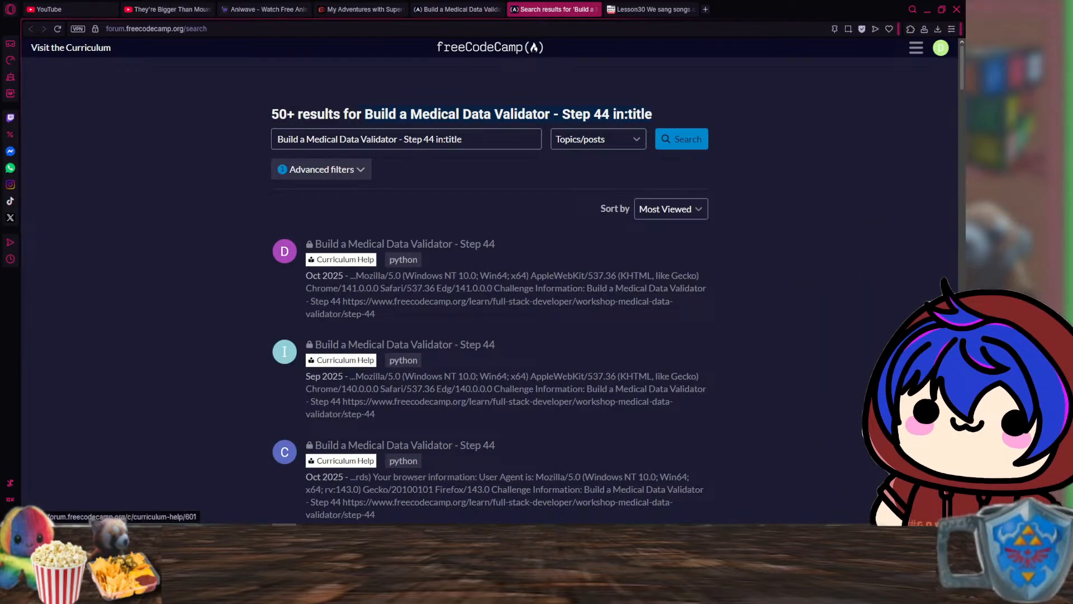
click(321, 169)
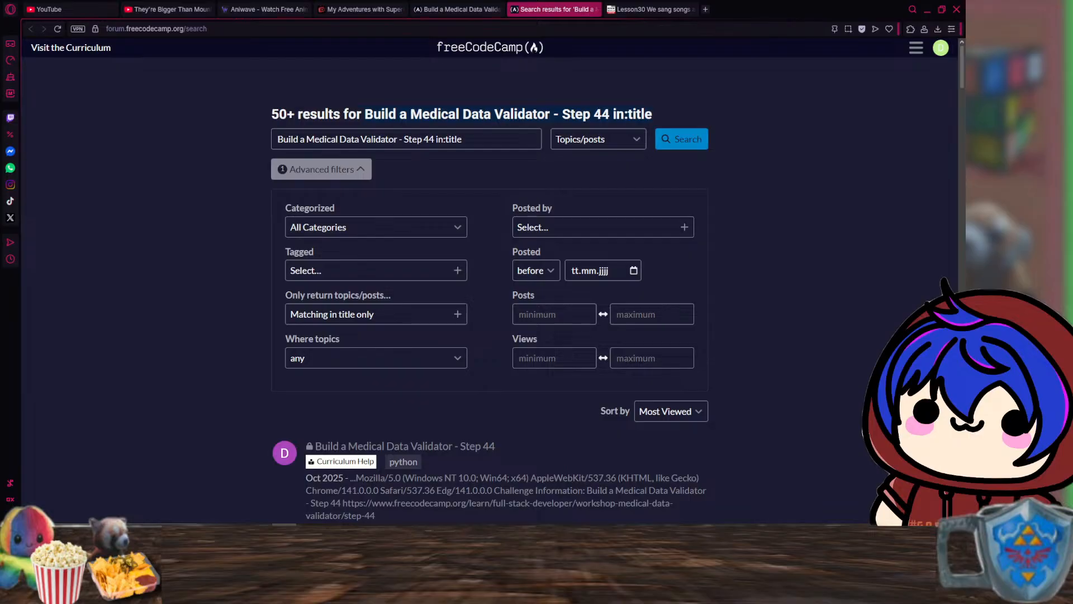
click(671, 411)
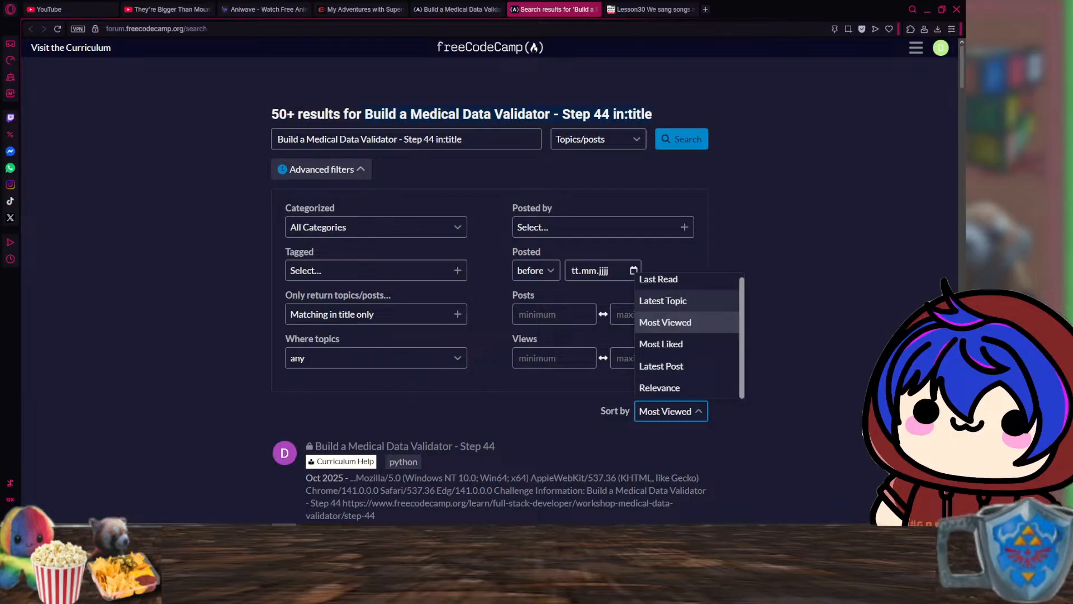
click(661, 365)
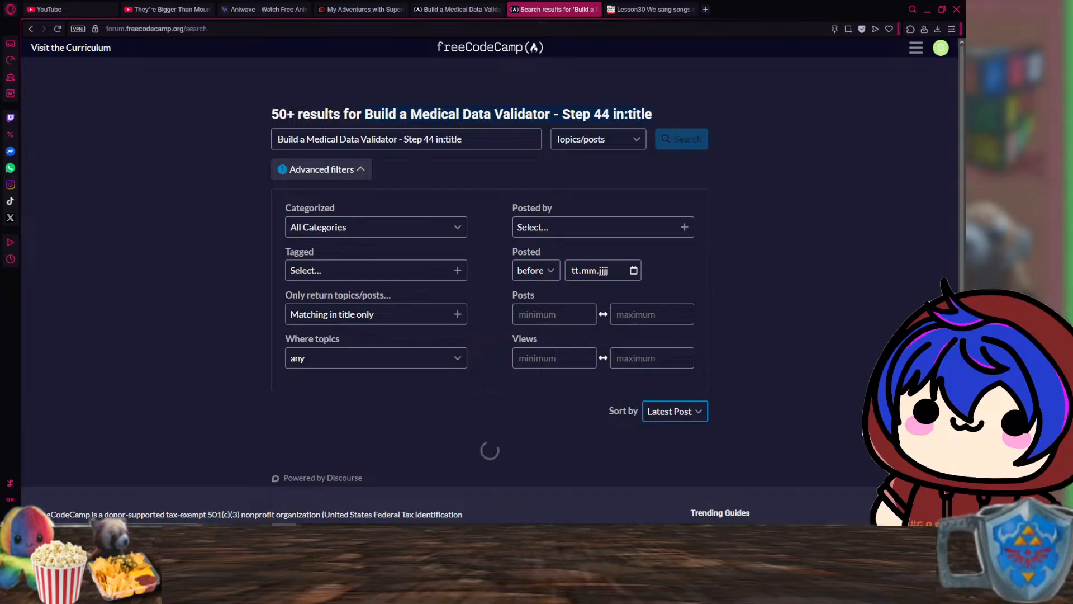
click(321, 169)
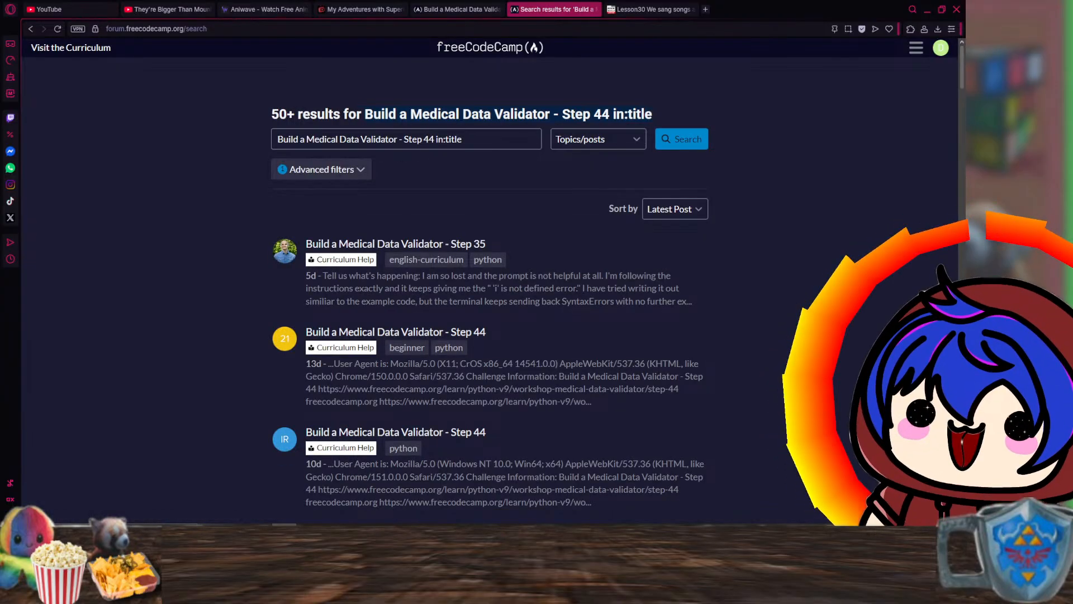
- Open the Step 44 forum topic tagged beginner and python, and find the user editable region in its posted code
scroll(492, 279, down, 1)
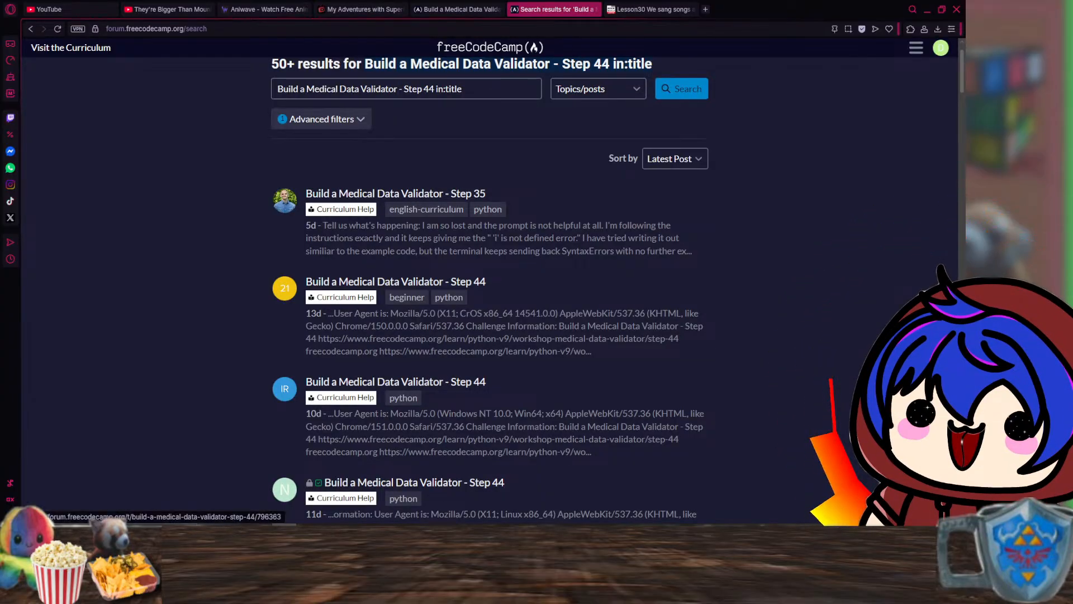
click(396, 282)
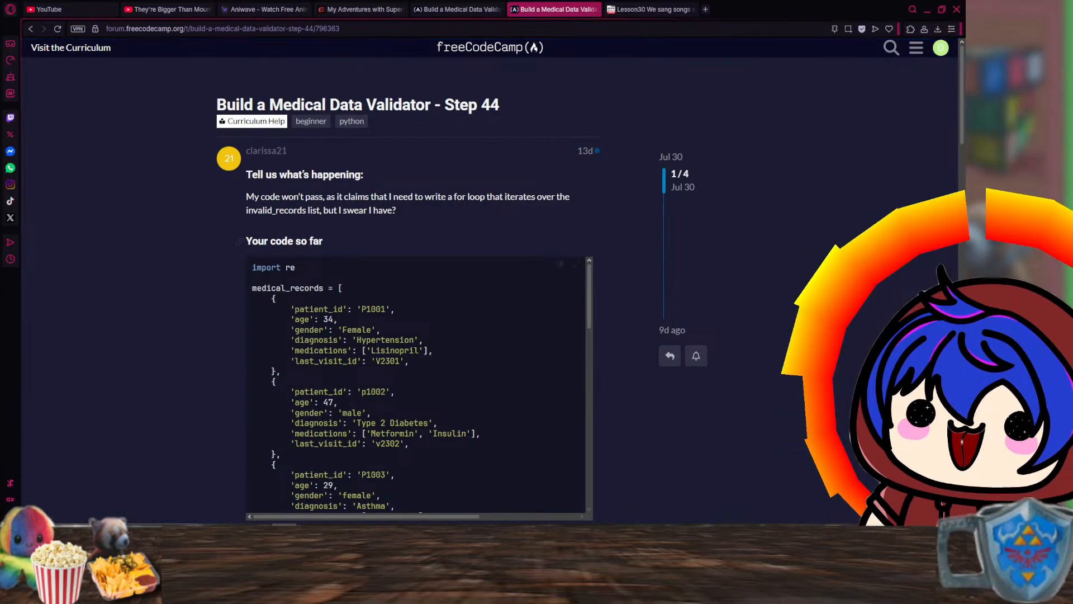
scroll(419, 386, down, 5)
scroll(560, 263, down, 10)
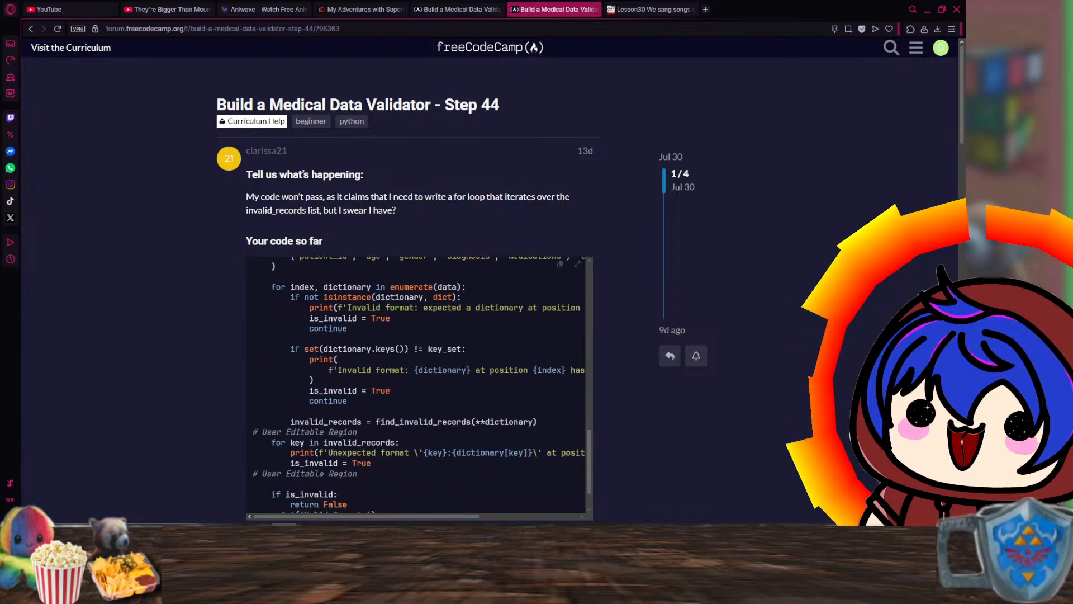
- Copy the posted for loop over invalid_records with its print and is_invalid lines, reading the full print statement
drag(375, 418, 252, 397)
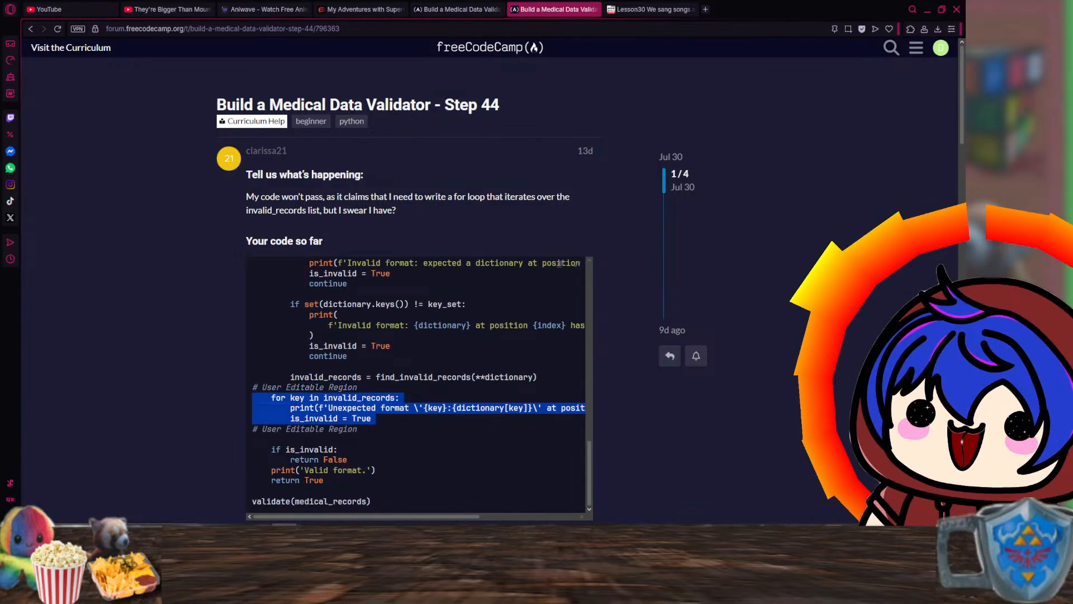
key(ctrl+c)
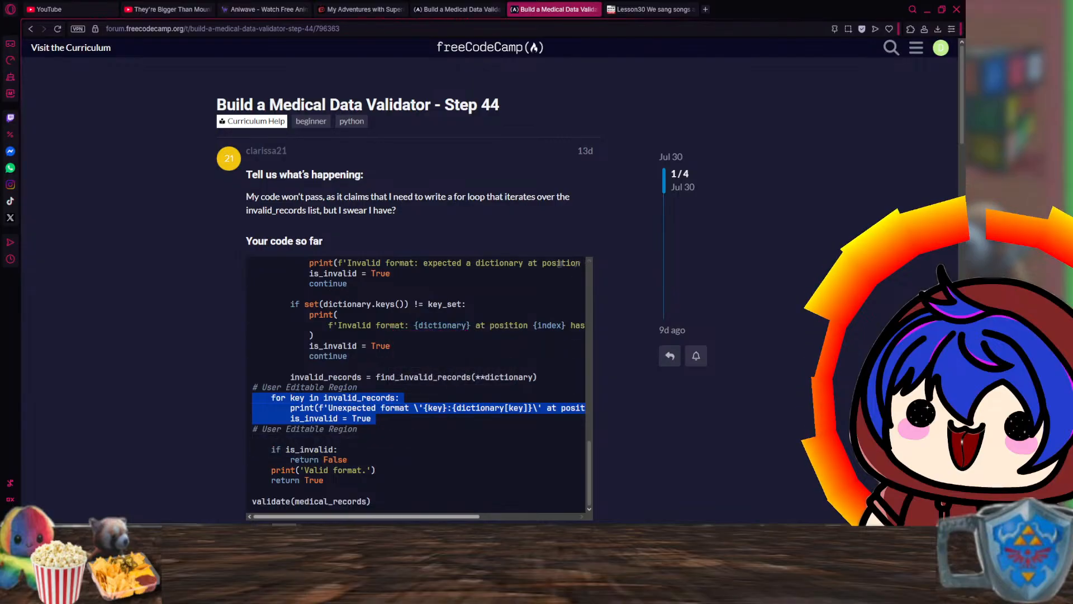
scroll(559, 263, right, 1)
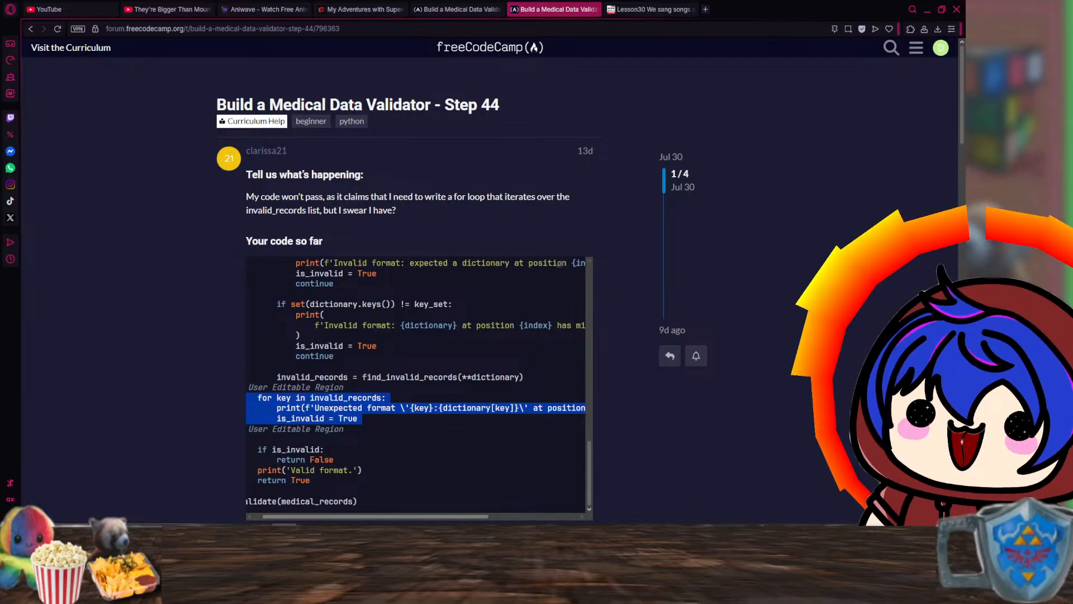
scroll(559, 263, right, 6)
scroll(417, 386, left, 3)
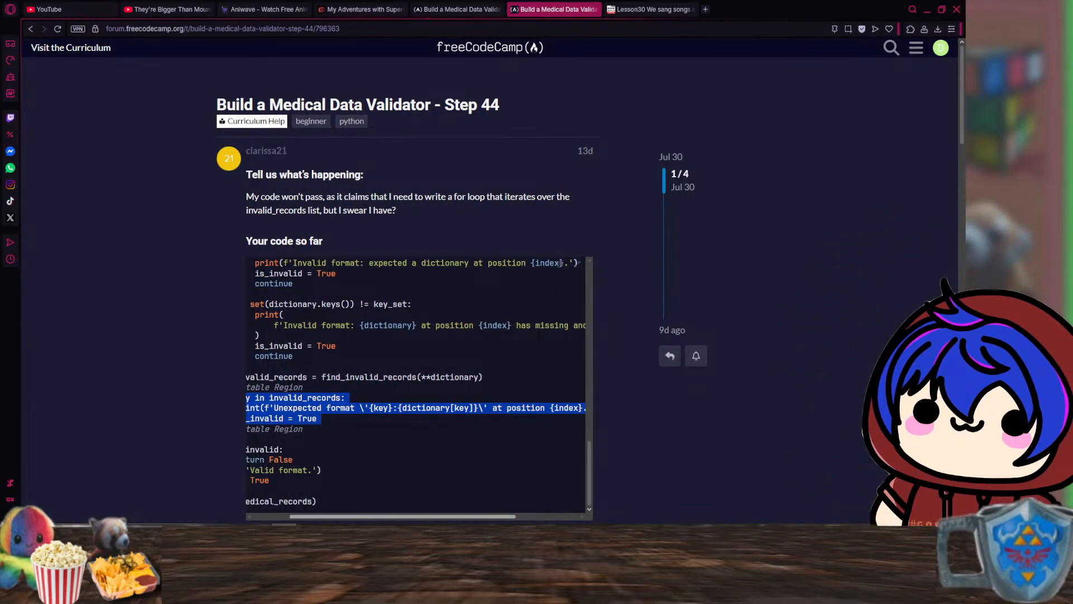
scroll(560, 263, left, 2)
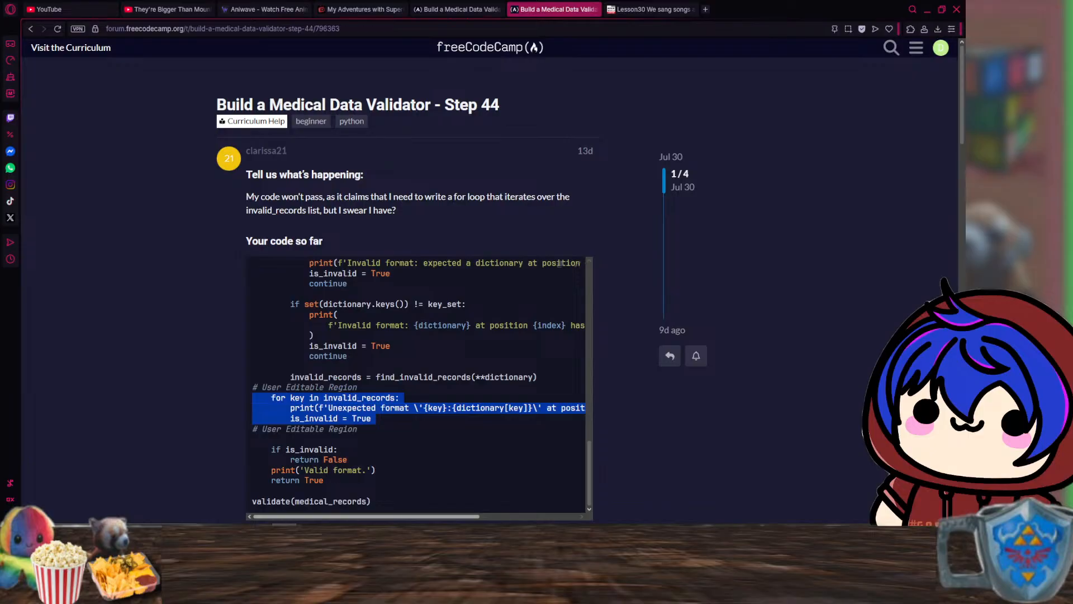
right_click(326, 412)
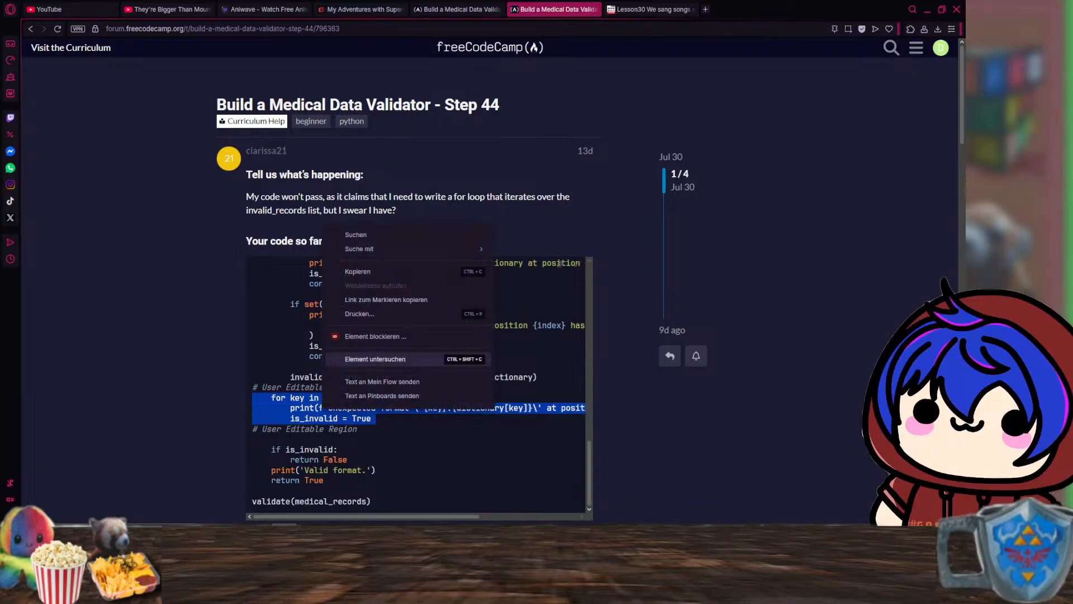
click(363, 272)
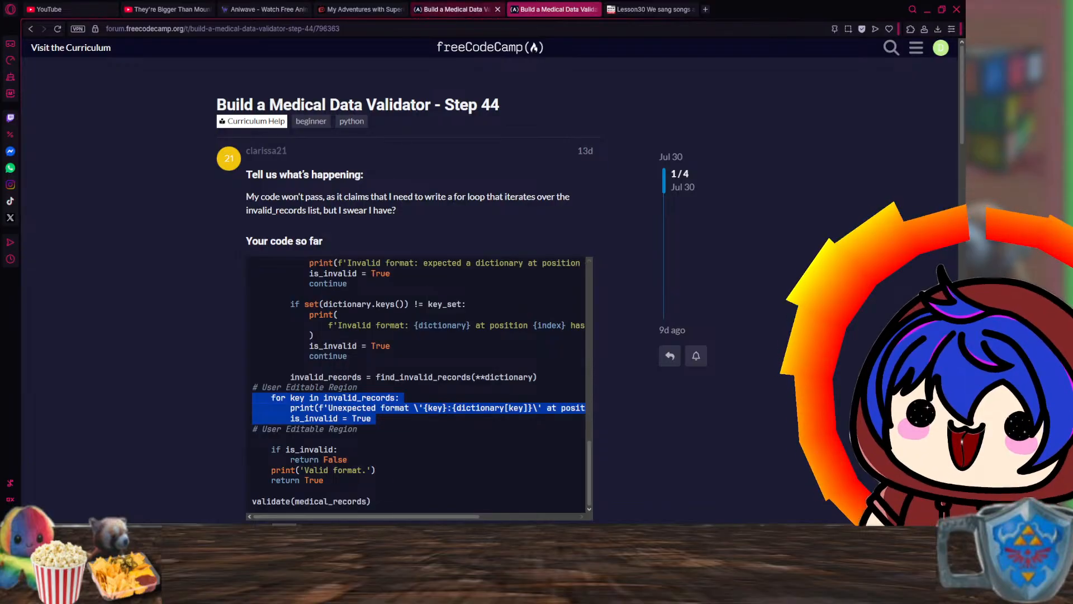
- Return to the lesson, dismiss the Get Help dialog and replace the body of the invalid_records loop with the copied code
click(458, 10)
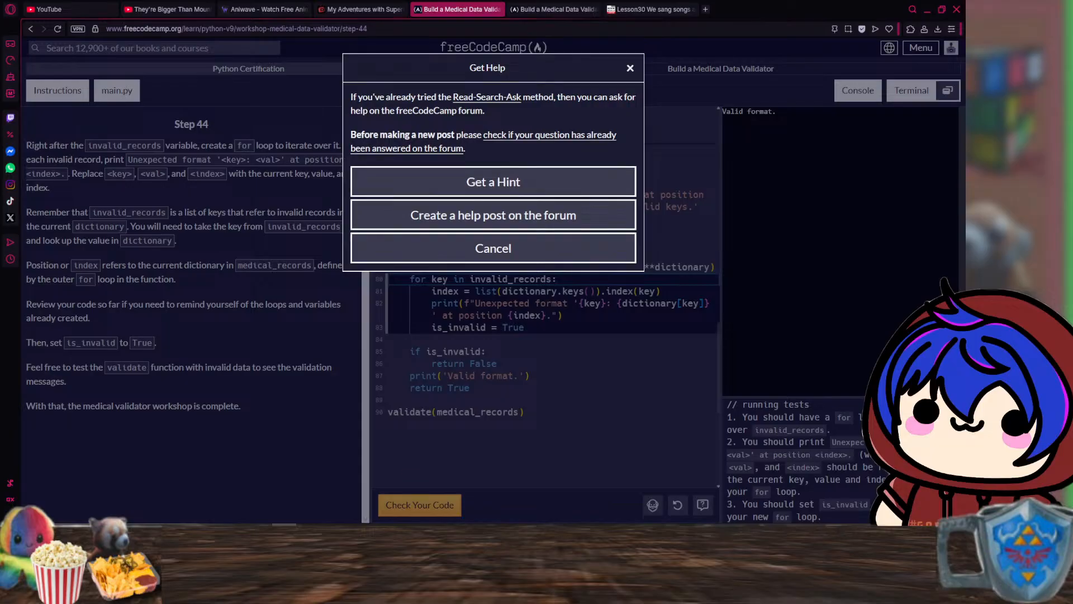
click(630, 68)
key(shift+Up)
key(shift+Up)
key(shift+Up)
key(shift+Home)
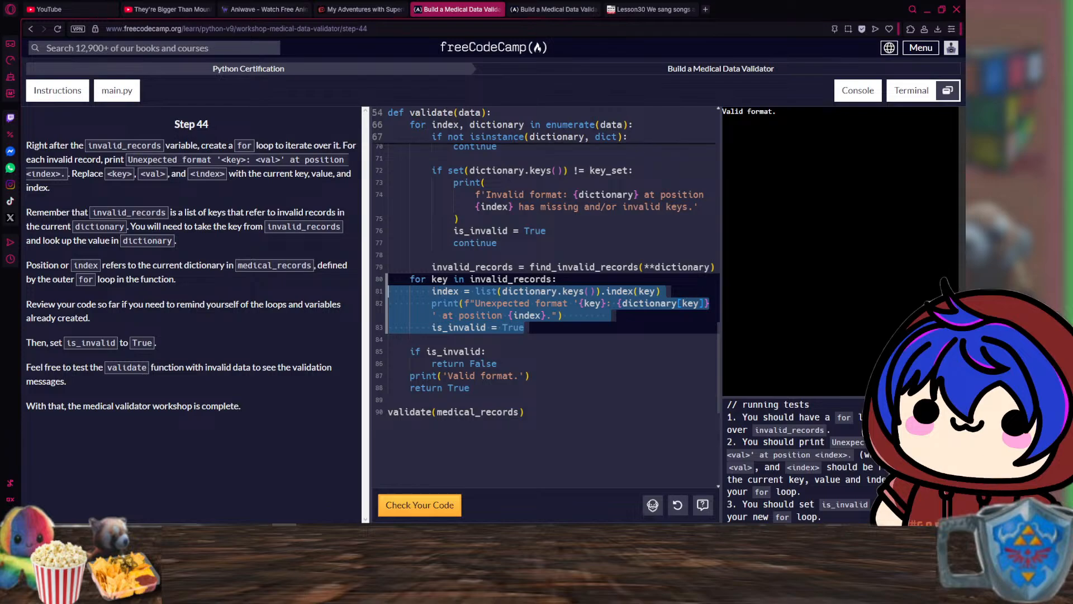
key(ctrl+v)
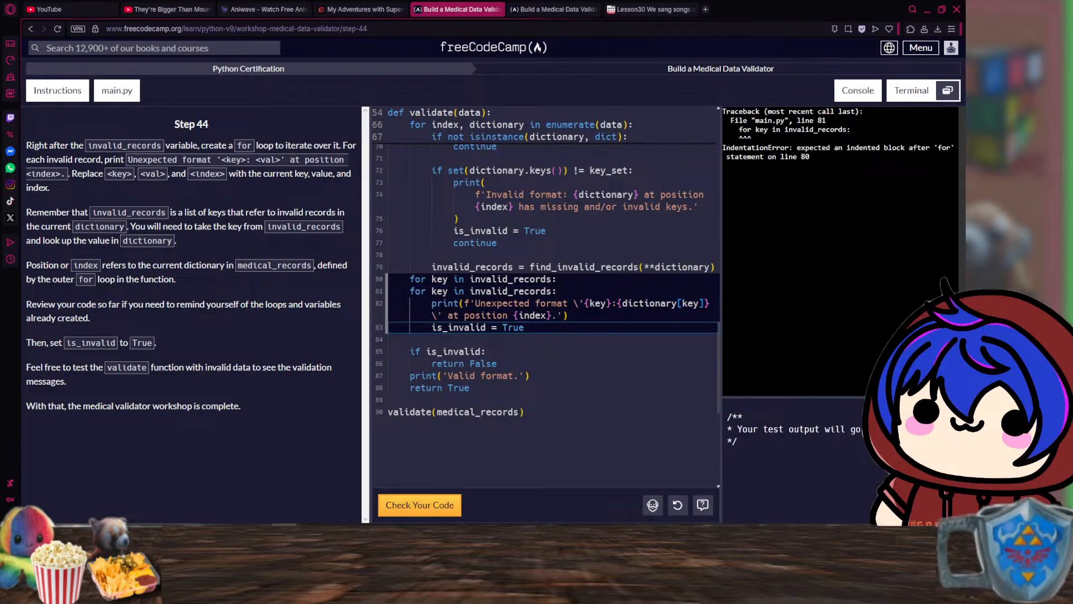
- Delete the duplicated "for key in invalid_records:" line from the pasted code
key(Up)
key(Up)
key(End)
key(shift+Up)
key(shift+Home)
key(shift+Home)
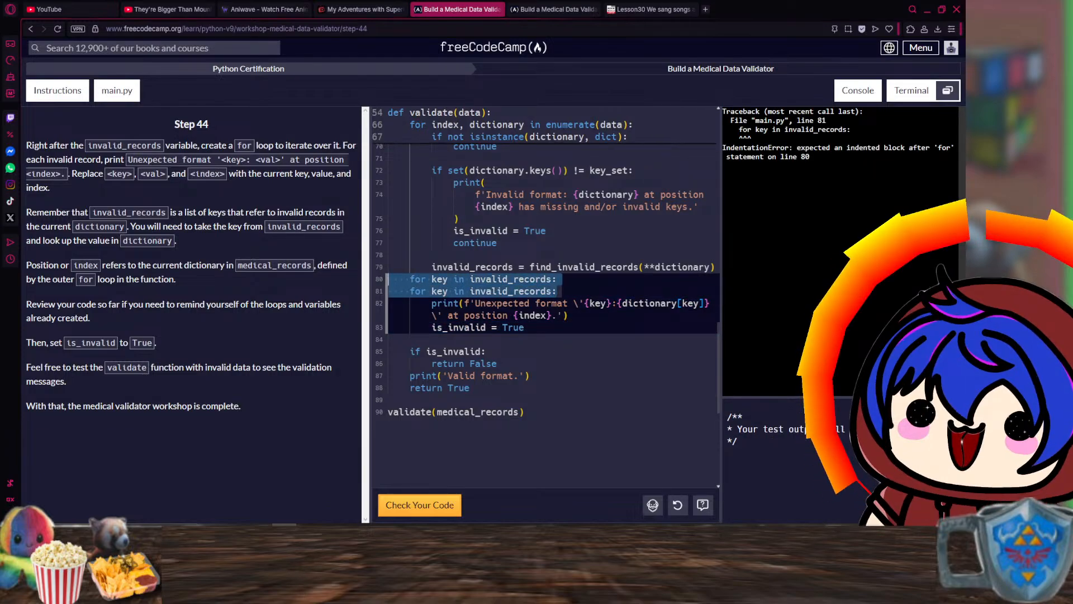
key(shift+Down)
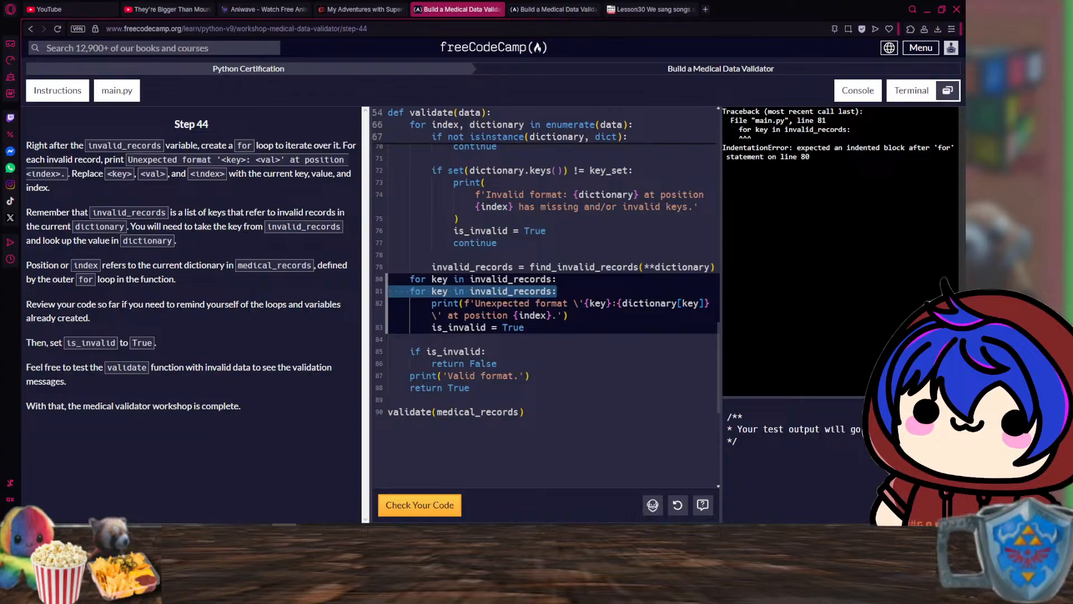
key(BackSpace)
key(BackSpace)
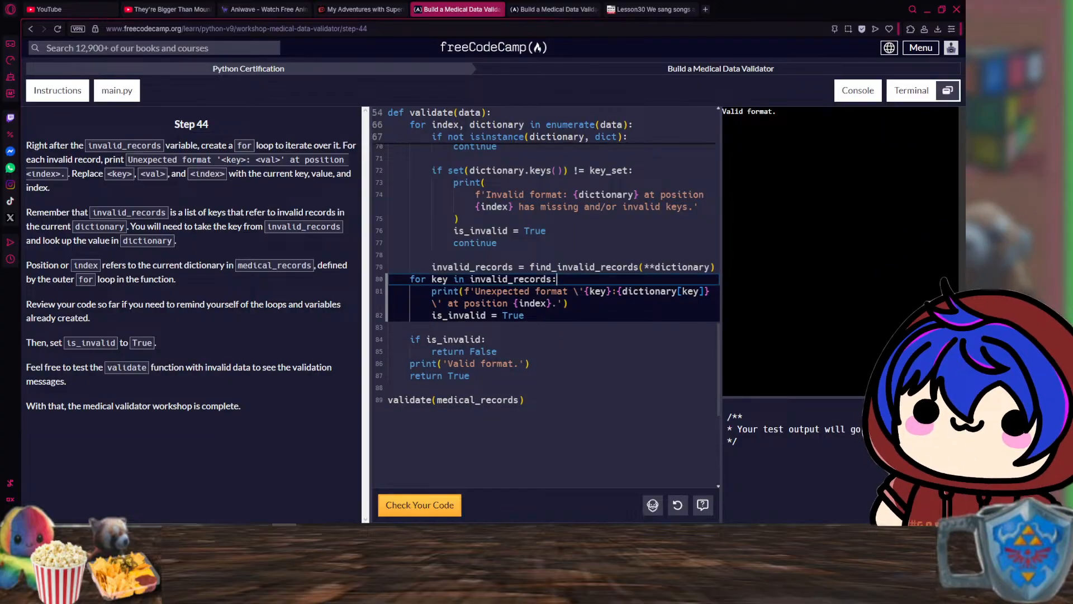
- Replace the single quotes enclosing the f-string in the invalid_records loop's print statement with double quotes
click(475, 291)
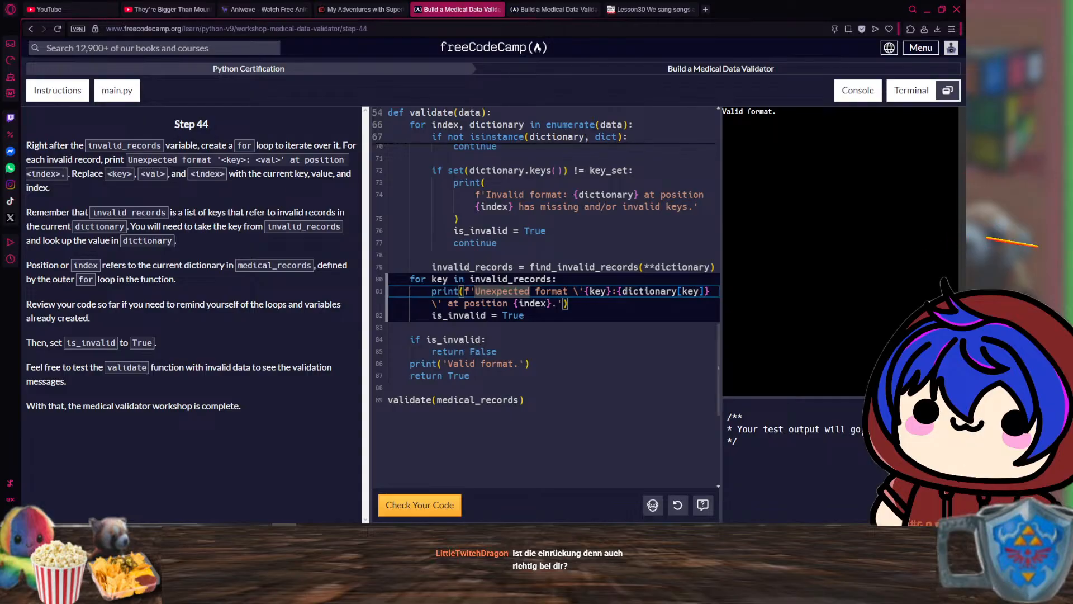
key(BackSpace)
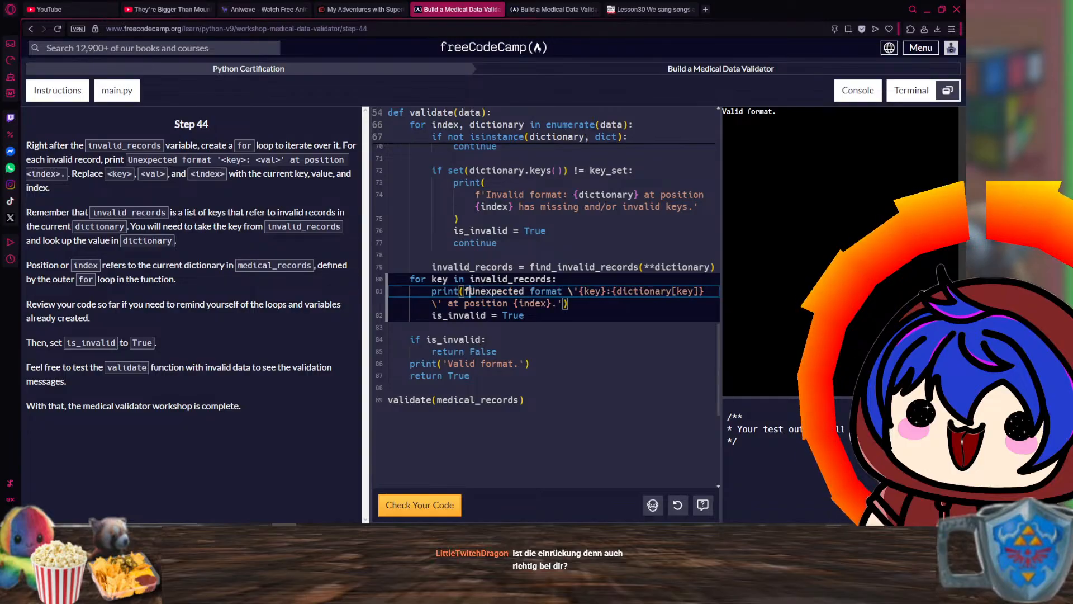
text(")
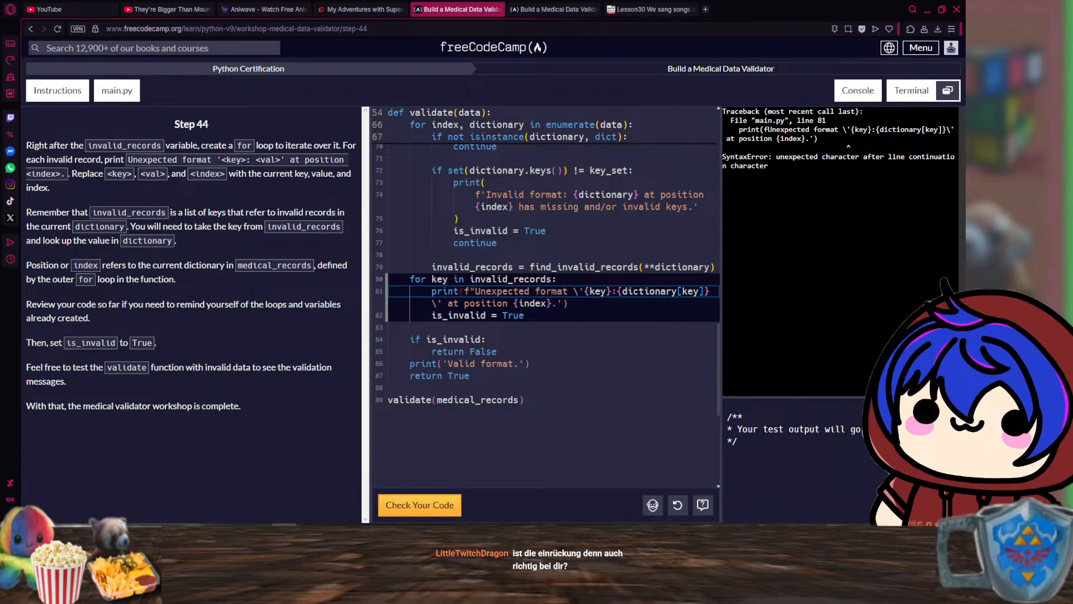
click(568, 303)
key(Left)
key(BackSpace)
text(")
- Remove the escaping backslashes before the inner single quotes around {key}:{dictionary[key]} in the print statement
click(579, 292)
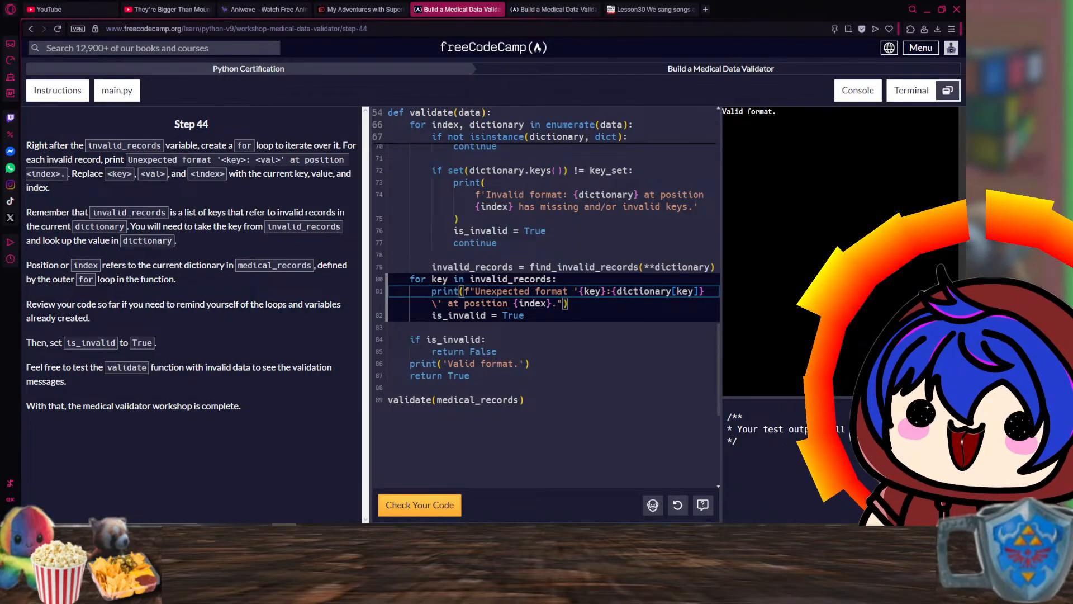
key(BackSpace)
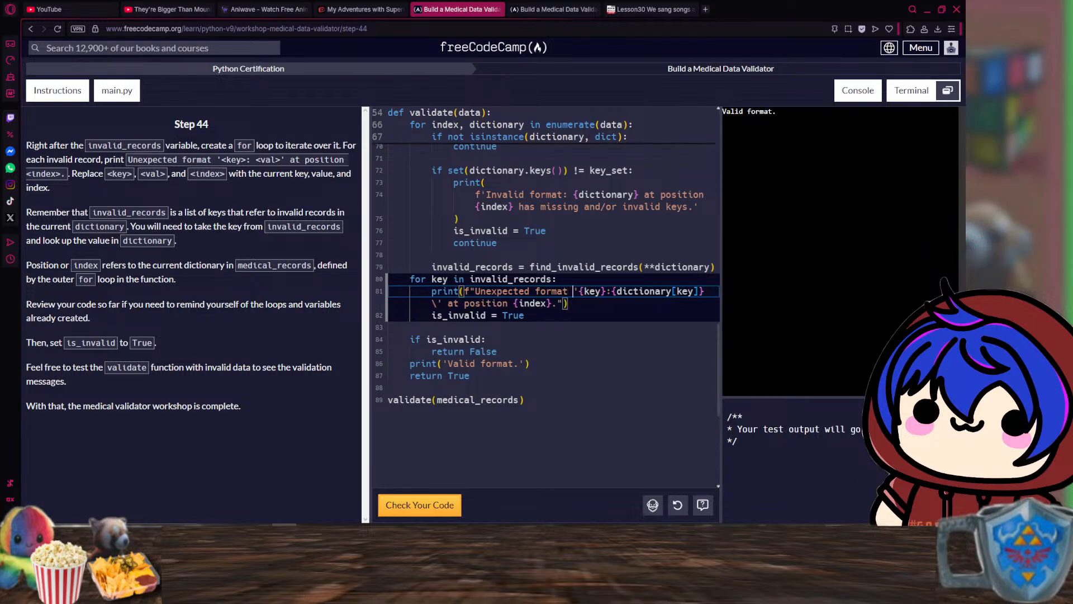
click(702, 291)
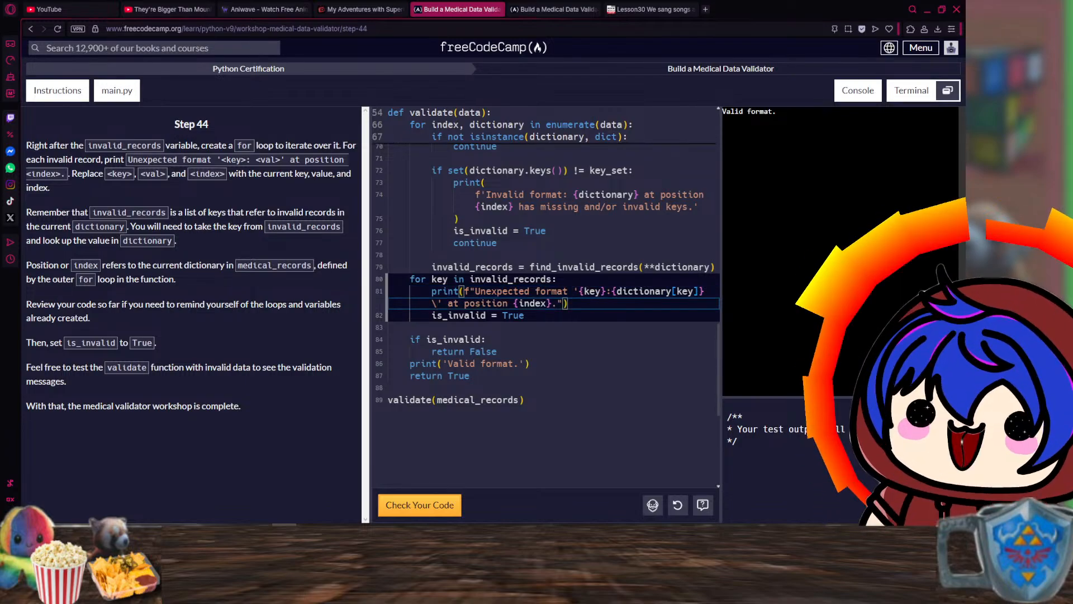
key(Delete)
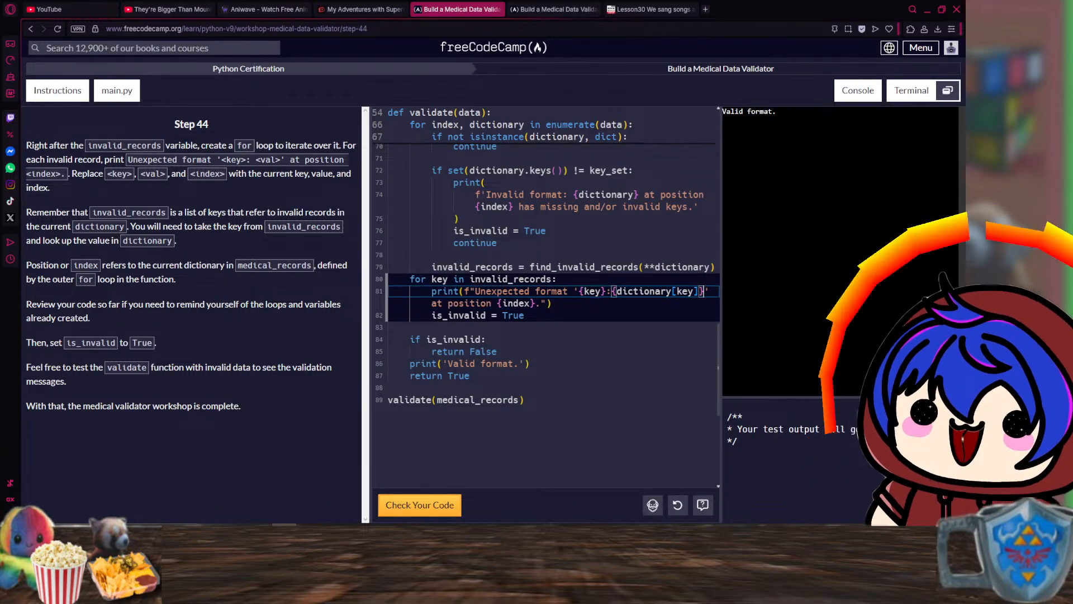
click(524, 401)
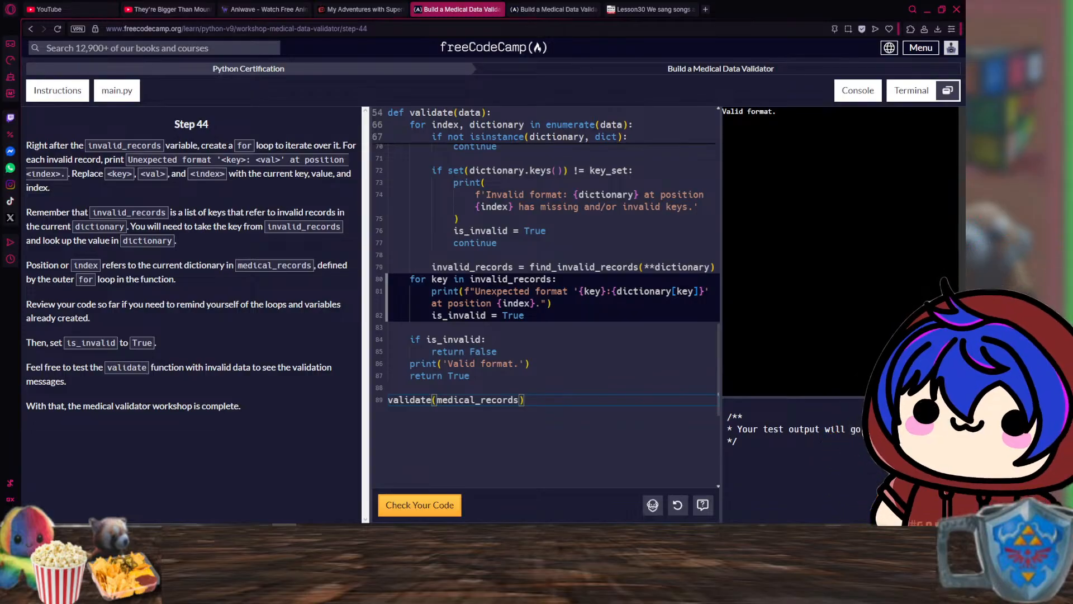
- Compare the print statement's quotes with the code posted in the forum topic and check the Step 44 code
click(471, 292)
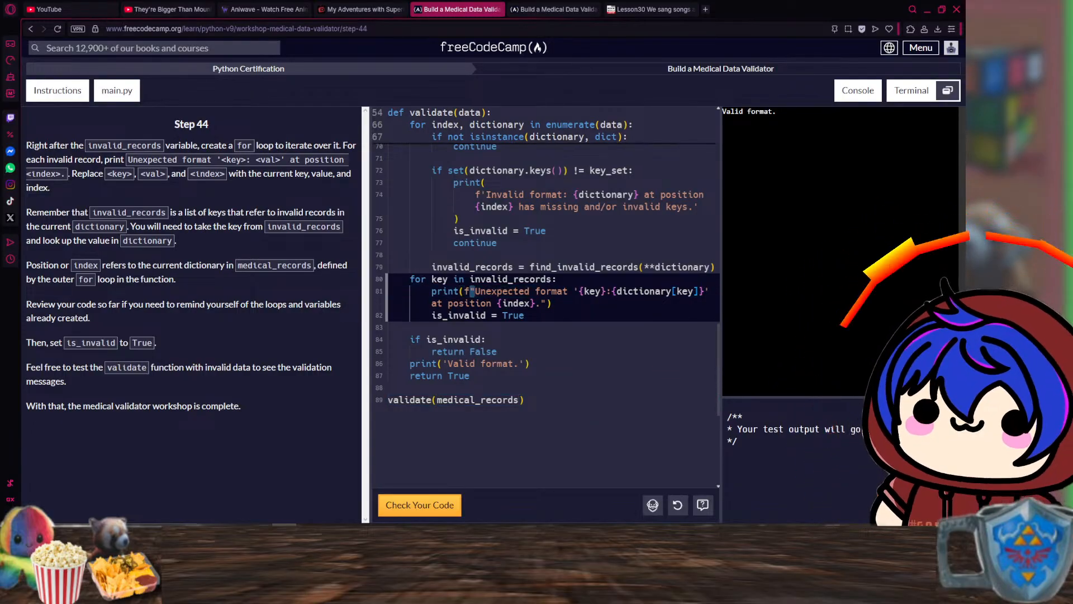
click(558, 279)
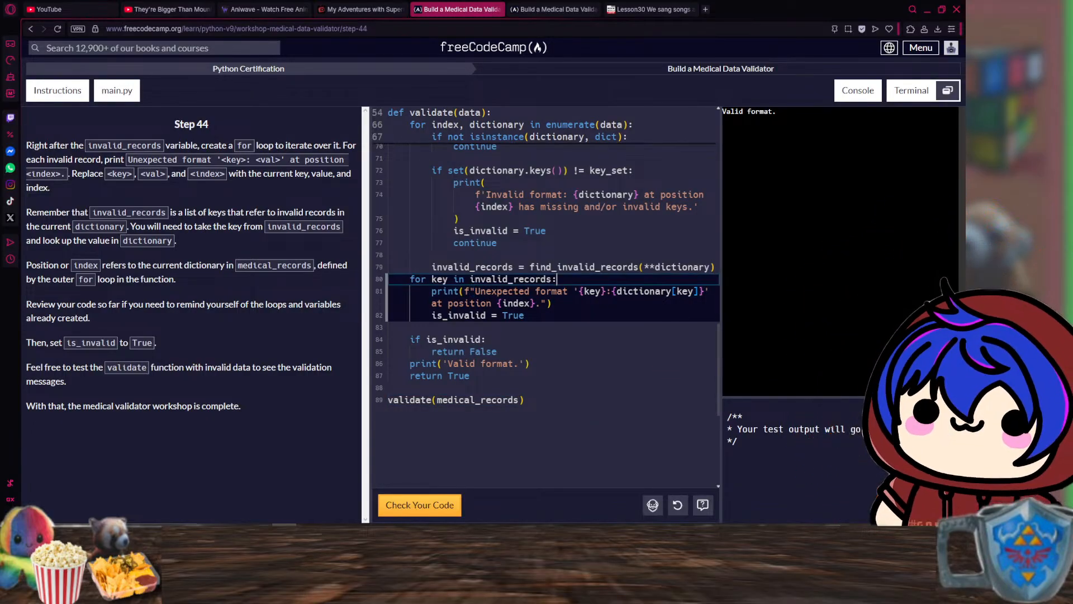
click(575, 291)
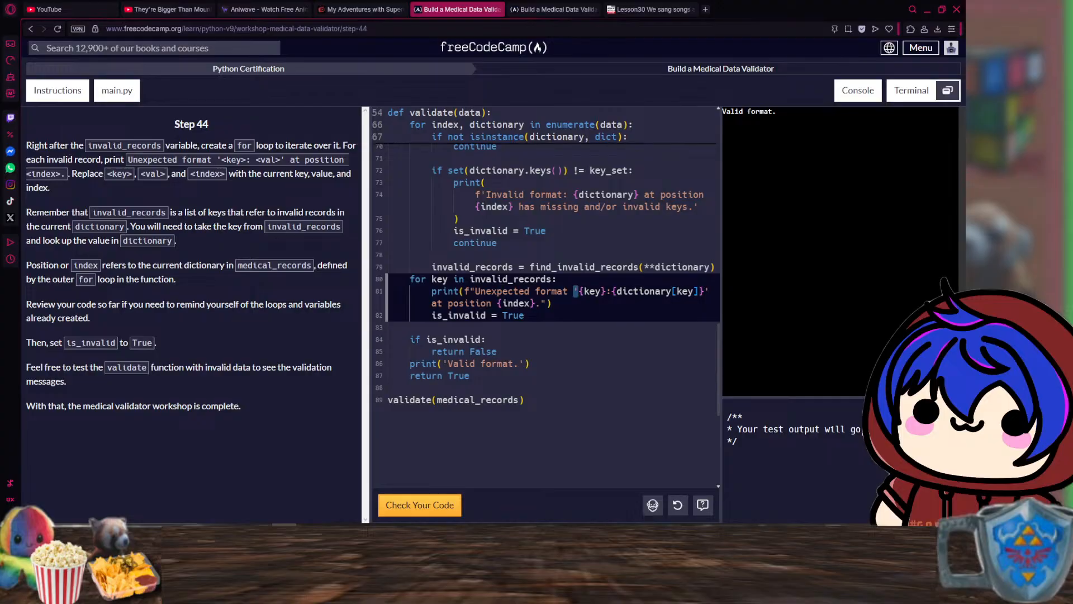
key(ctrl+Tab)
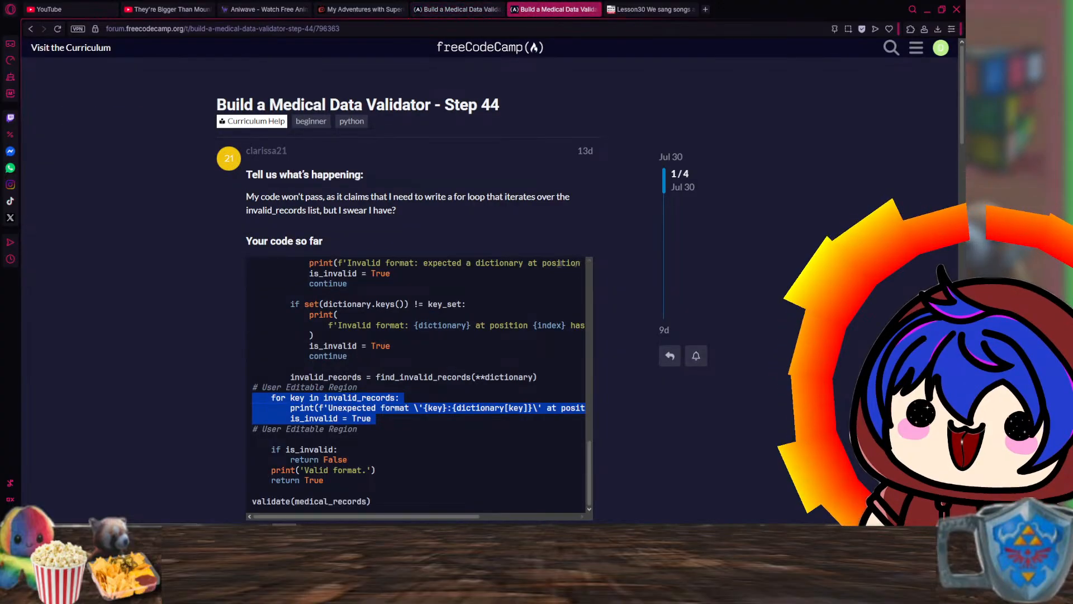
key(ctrl+shift+Tab)
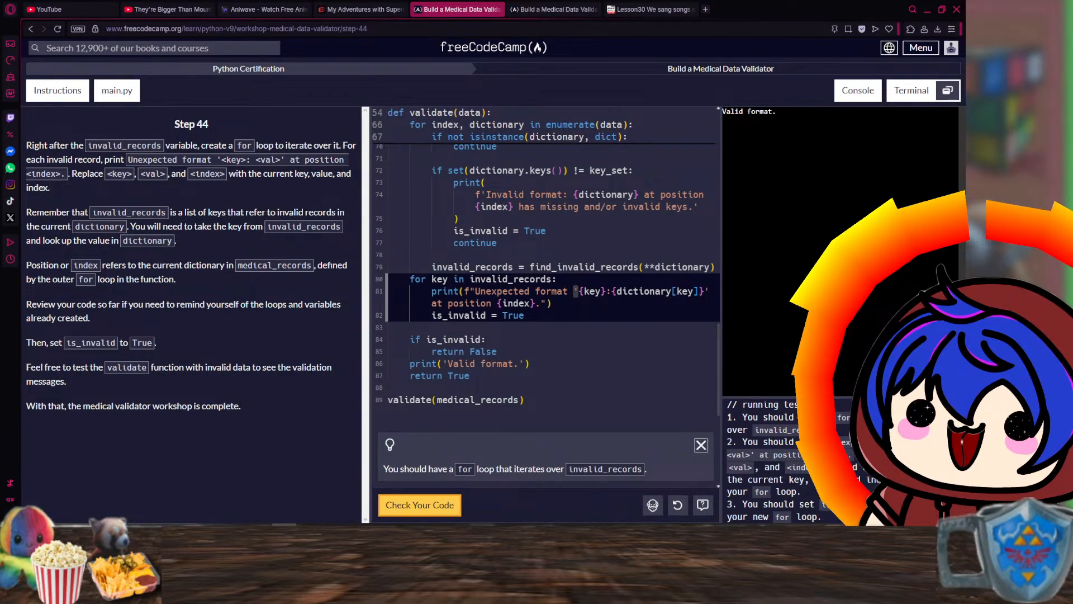
- Review the code back up to the first medical_records entry and select its age value
scroll(545, 268, up, 10)
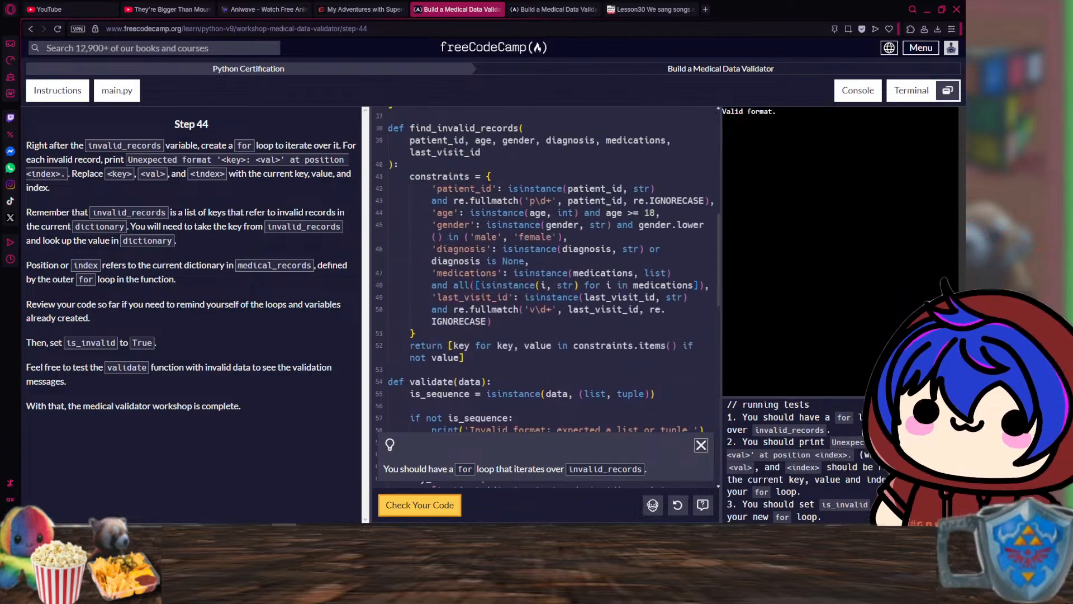
scroll(545, 268, up, 5)
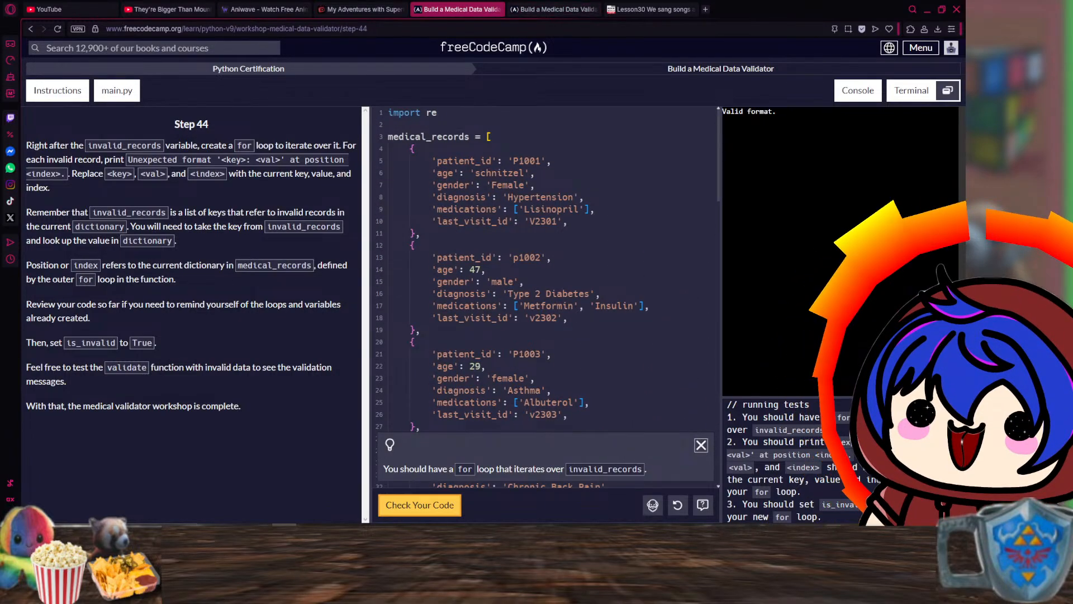
mouse_move(481, 173)
mouse_down()
mouse_move(486, 162)
mouse_move(481, 173)
mouse_up()
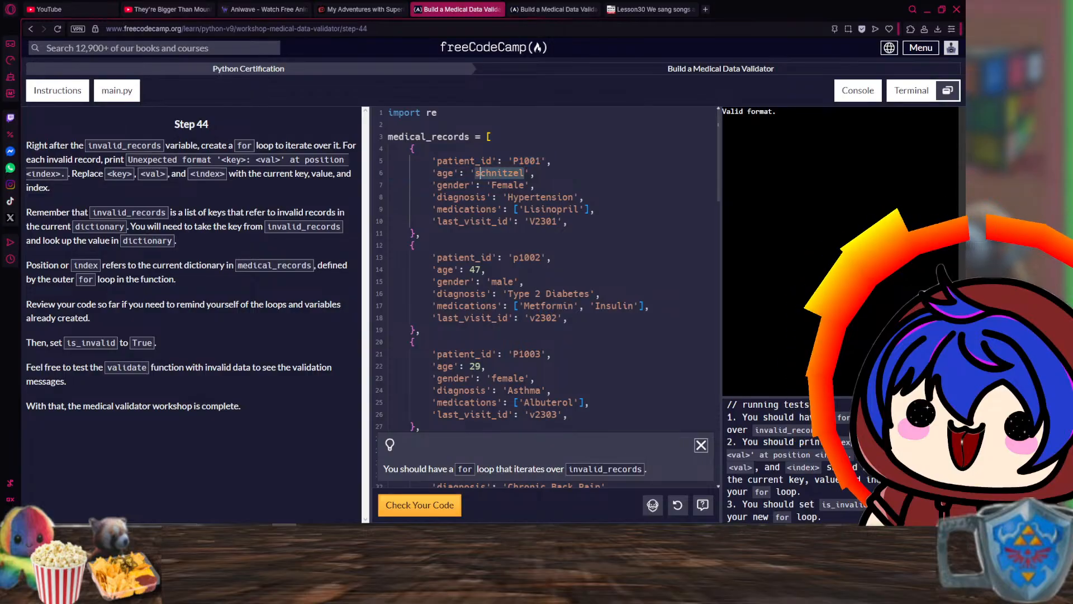
- Read the replies in the Step 44 forum topic for advice on where the new for loop belongs
key(ctrl+Tab)
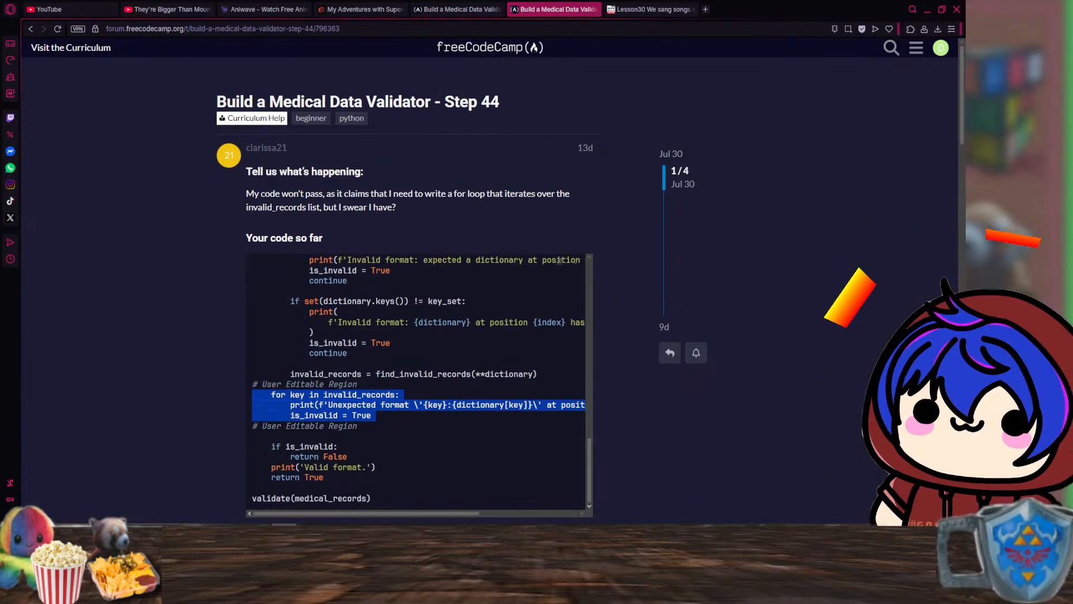
scroll(420, 279, down, 5)
scroll(420, 279, down, 6)
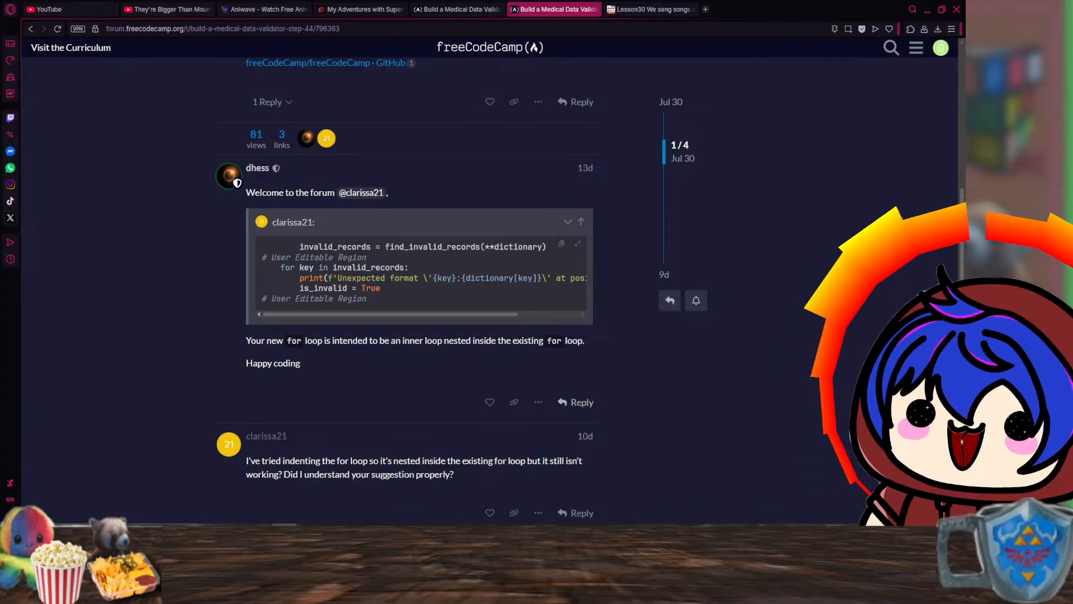
drag(358, 288, 281, 268)
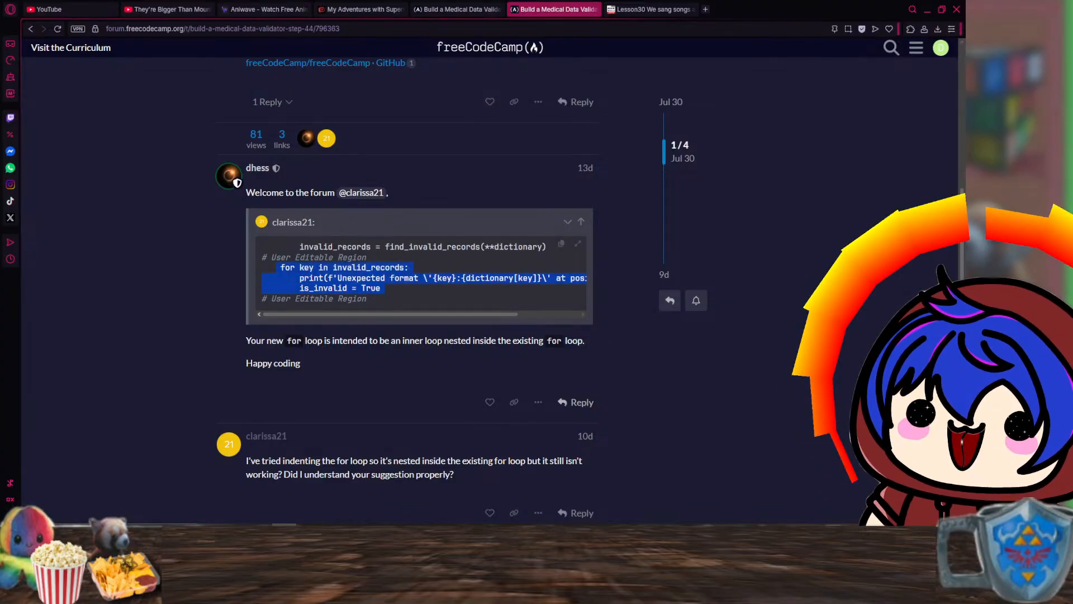
click(235, 280)
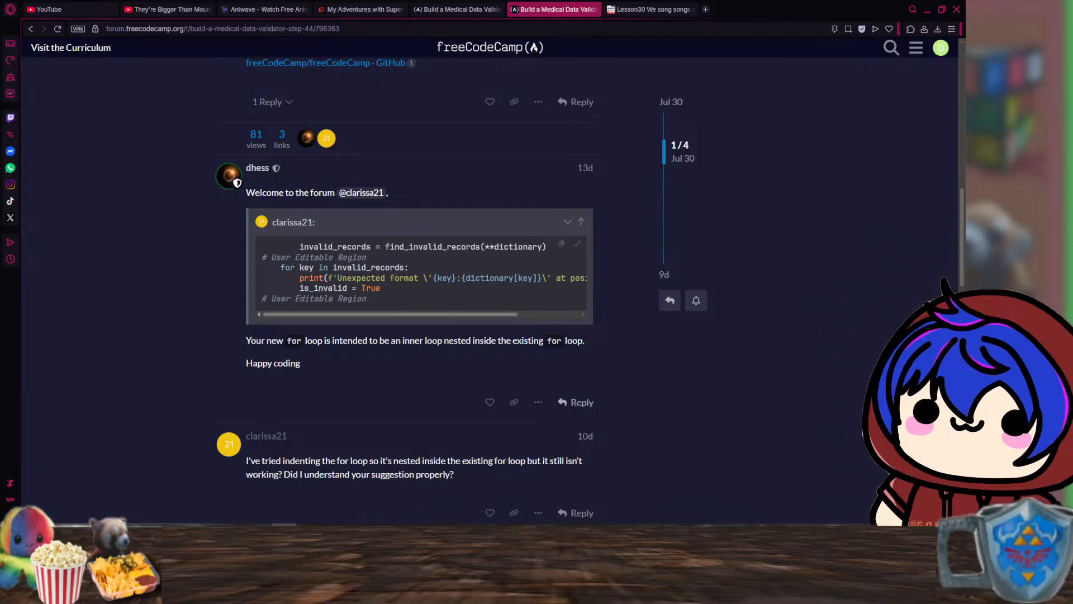
scroll(419, 280, down, 15)
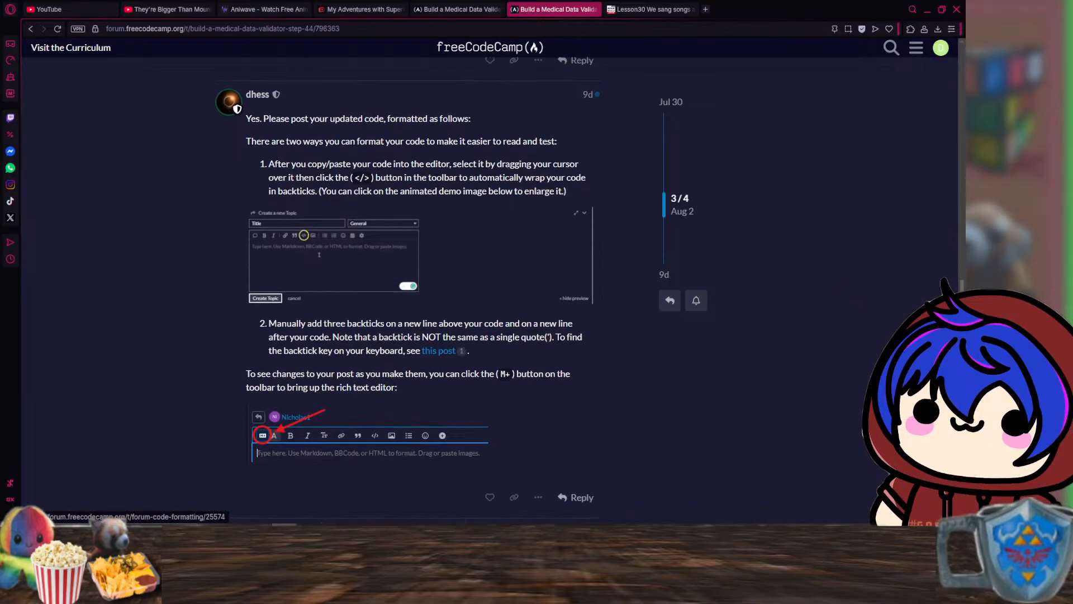
scroll(369, 290, up, 3)
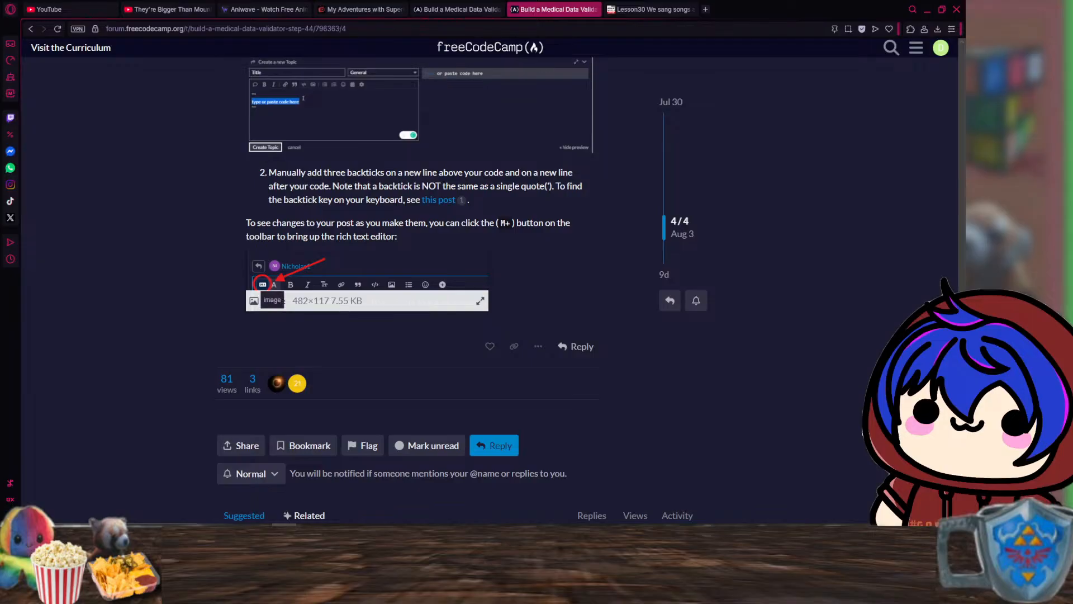
scroll(254, 301, up, 3)
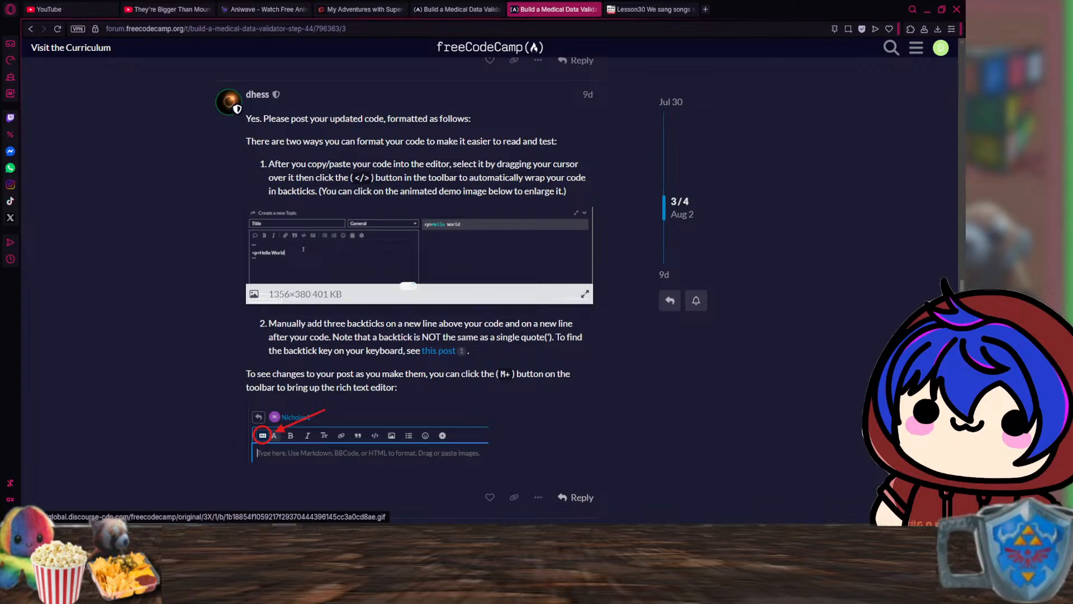
scroll(439, 204, down, 3)
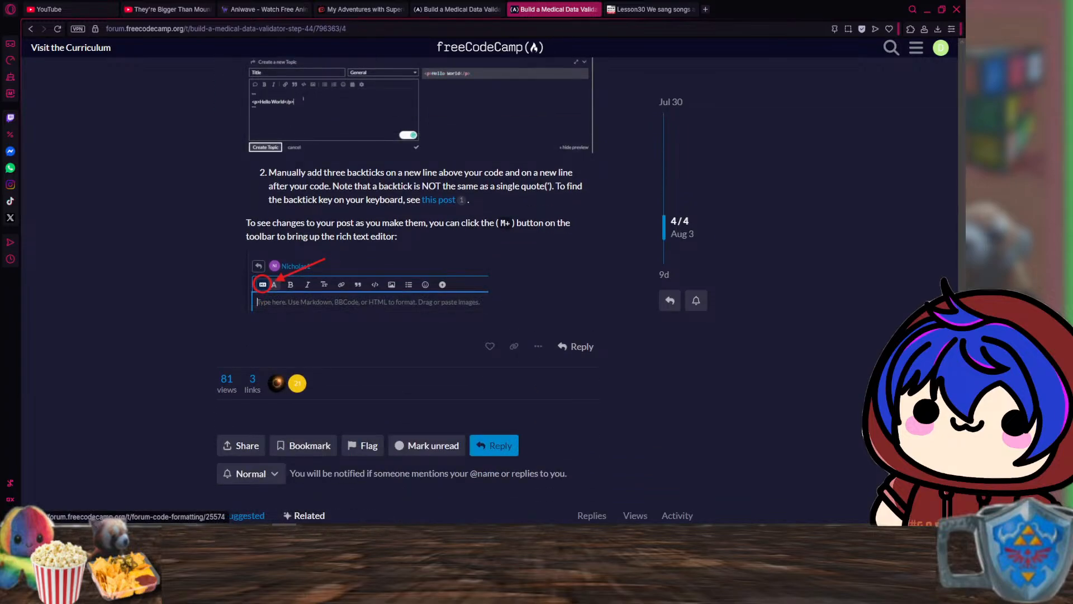
scroll(439, 201, up, 8)
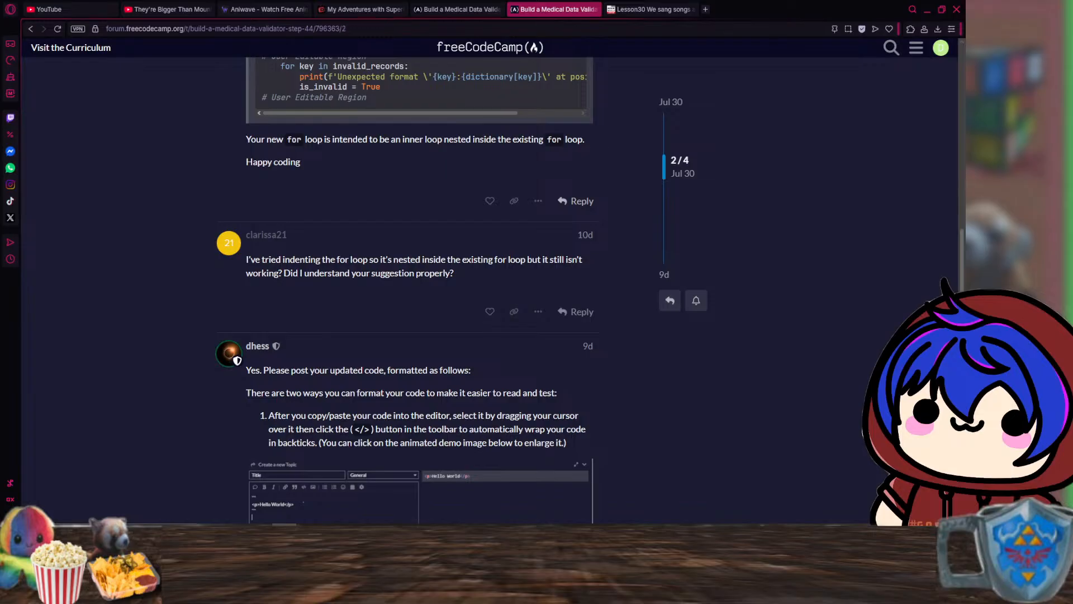
scroll(419, 280, up, 3)
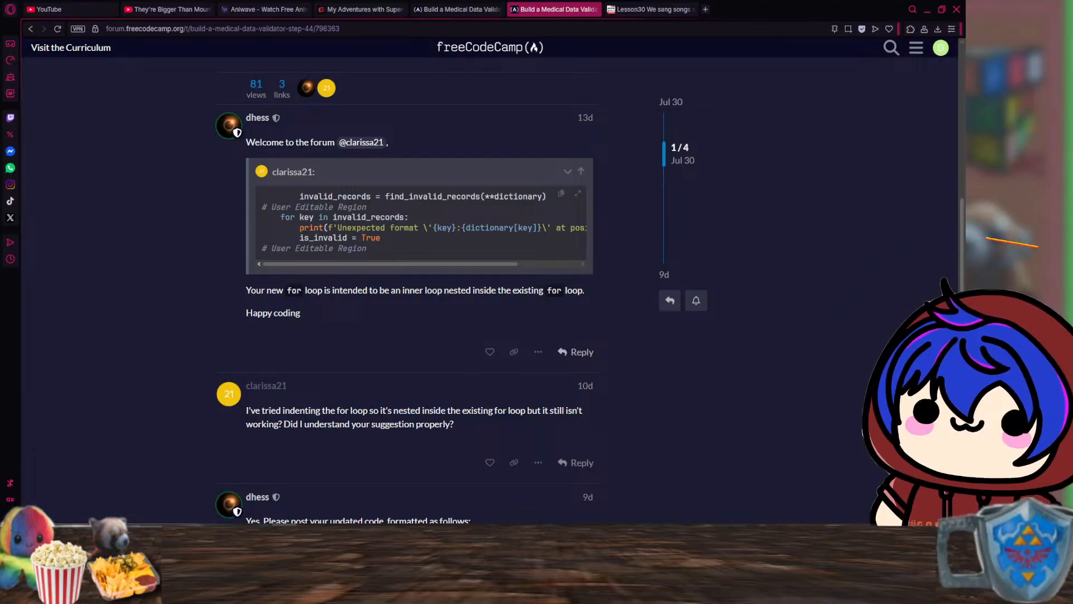
- Return to the lesson and delete the trailing space after "is_invalid = True" in the invalid_records loop
key(ctrl+shift+Tab)
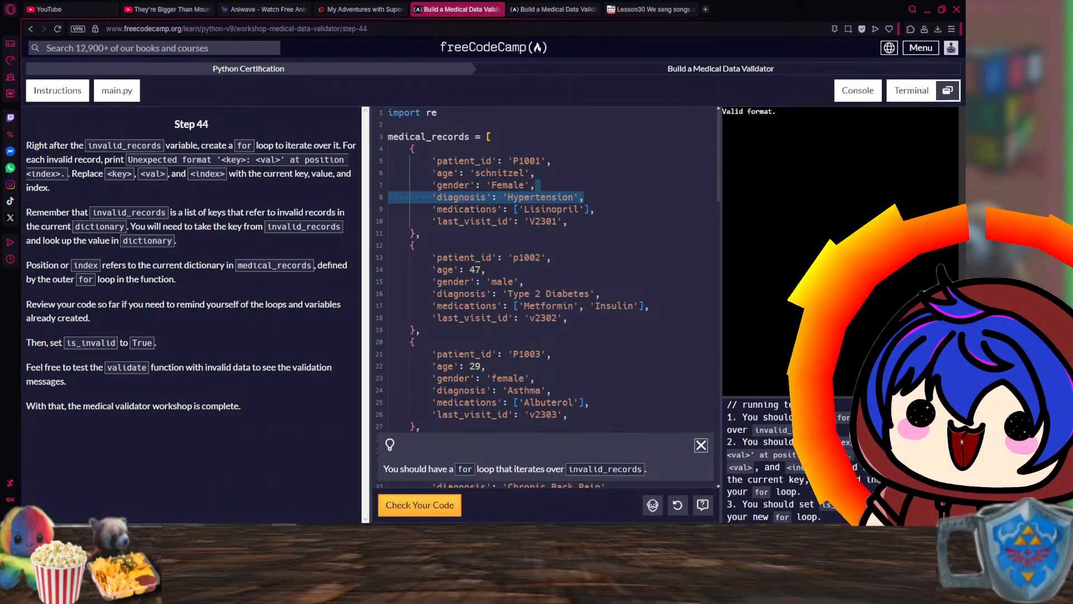
scroll(545, 279, down, 2)
scroll(545, 279, down, 15)
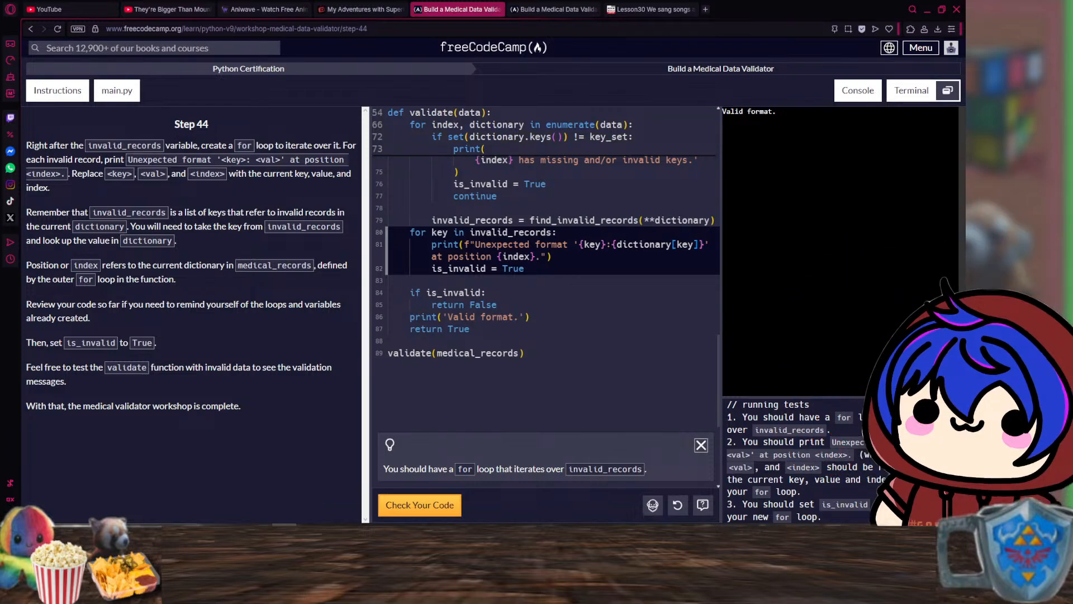
click(448, 233)
click(389, 281)
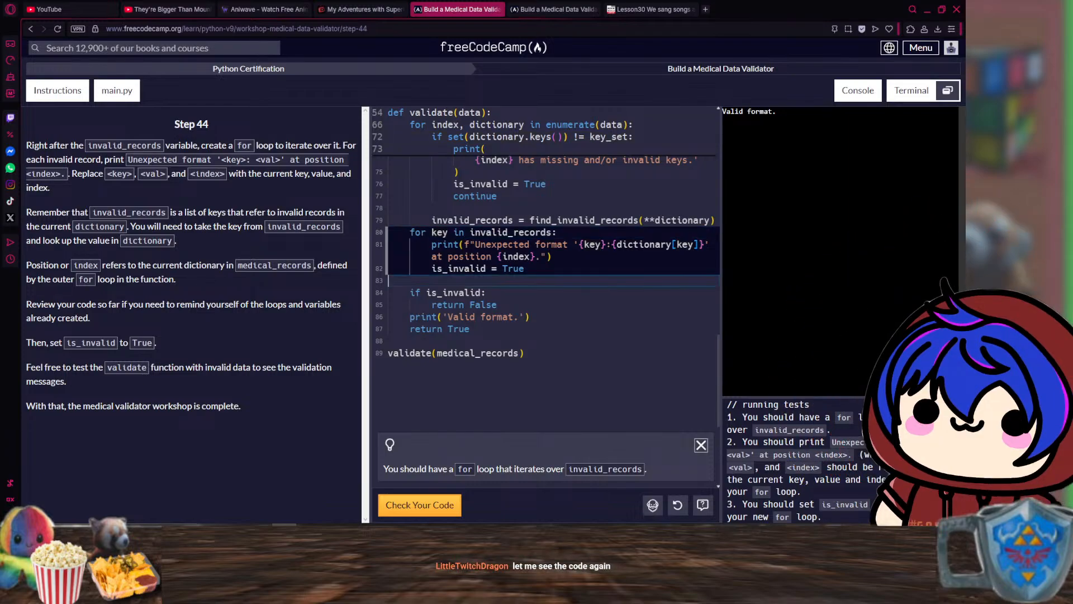
click(530, 269)
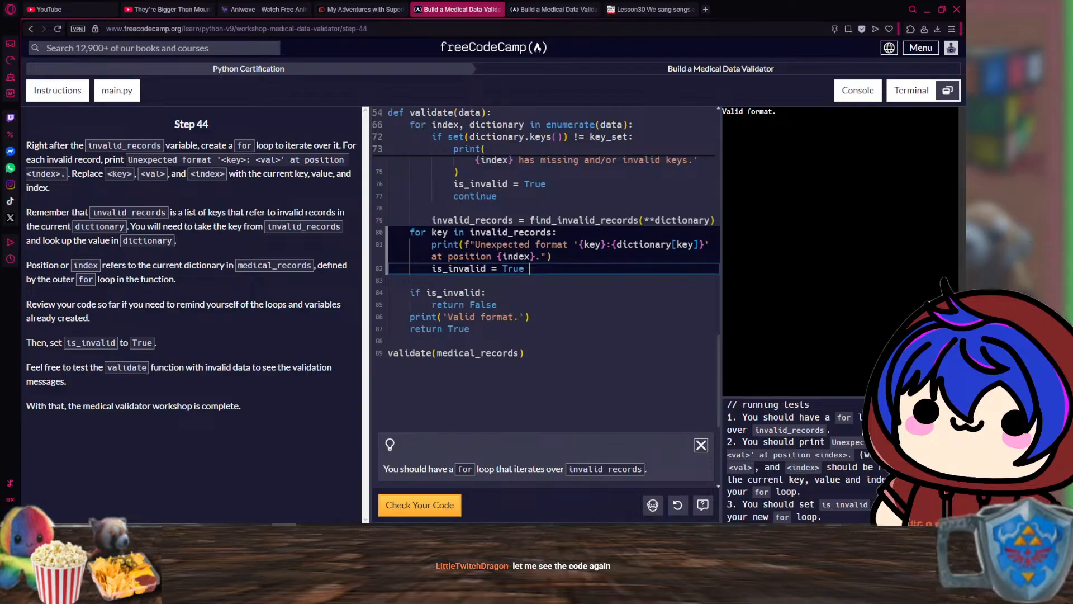
click(389, 281)
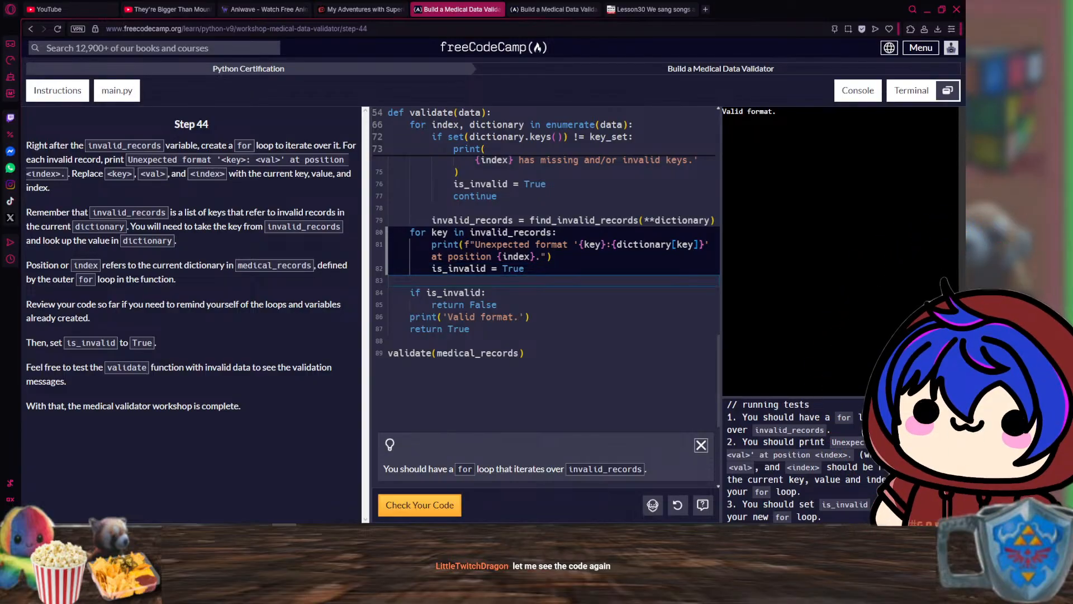
click(530, 269)
key(BackSpace)
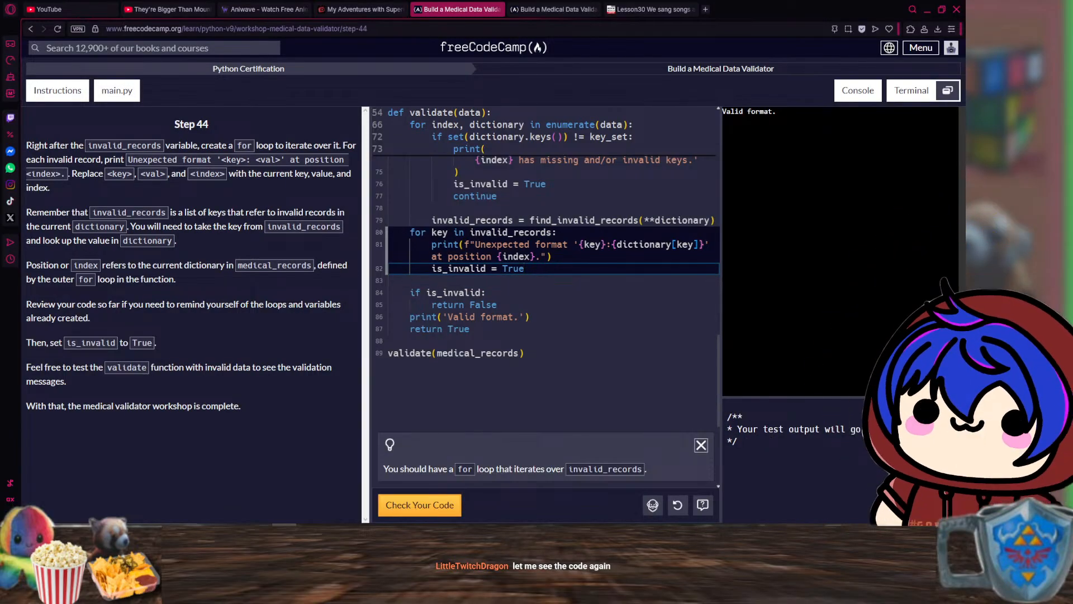
- Review the lesson code from the invalid_records loop back to the medical_records list at the start of main.py
scroll(545, 268, up, 5)
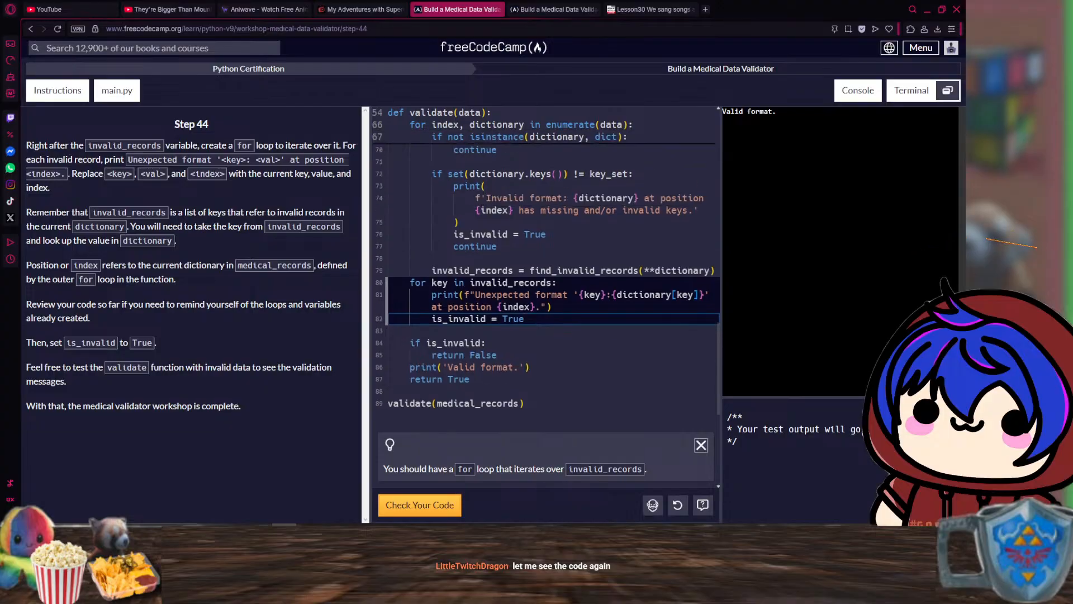
scroll(545, 268, up, 18)
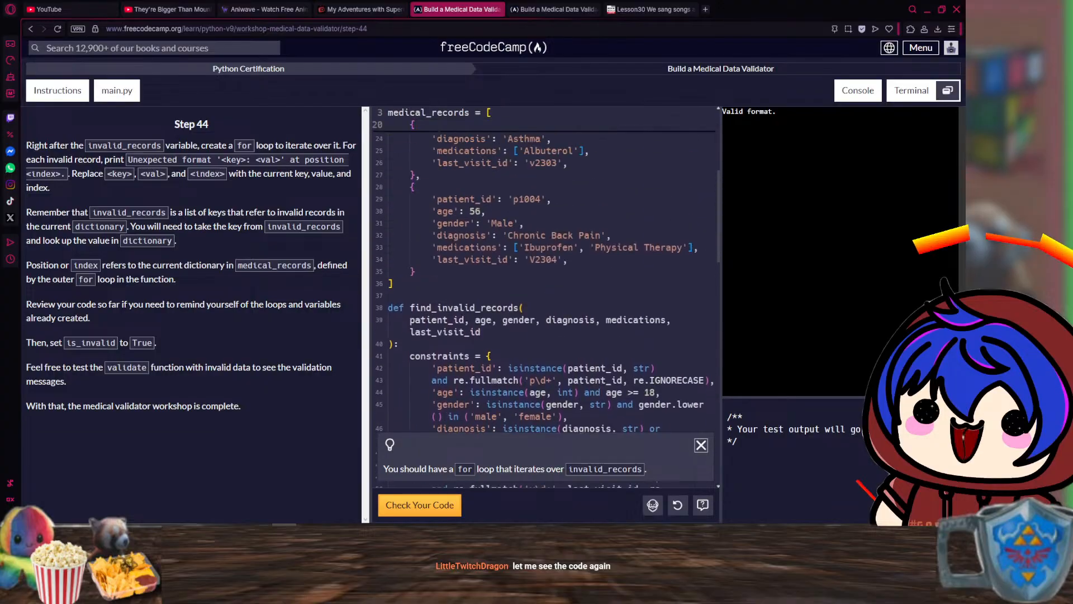
scroll(545, 268, up, 1)
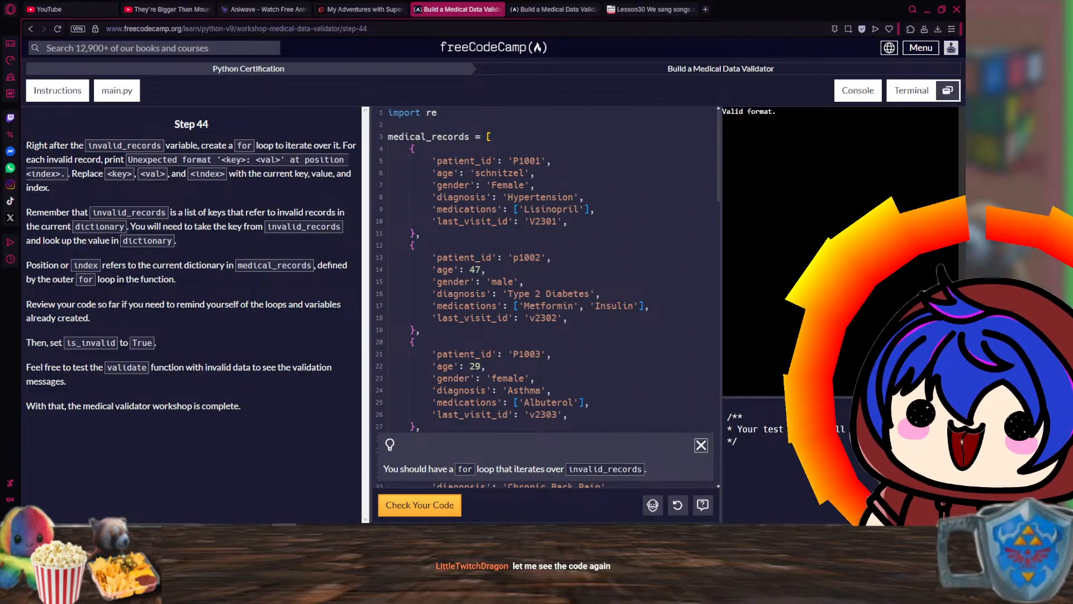
- Examine the first record's age value and compare it with the age constraint in find_invalid_records
double_click(475, 173)
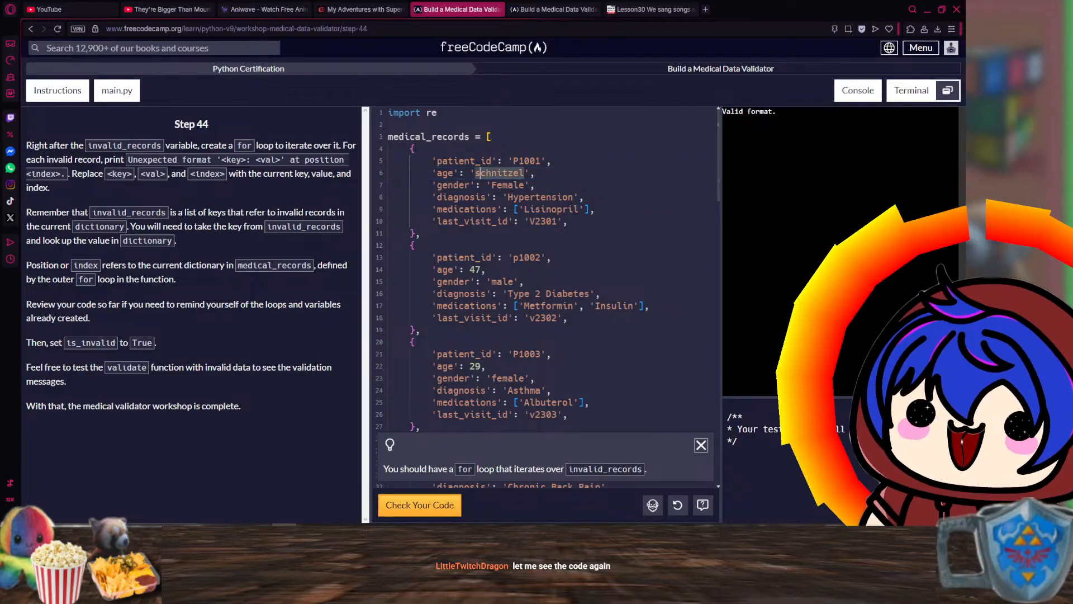
click(536, 185)
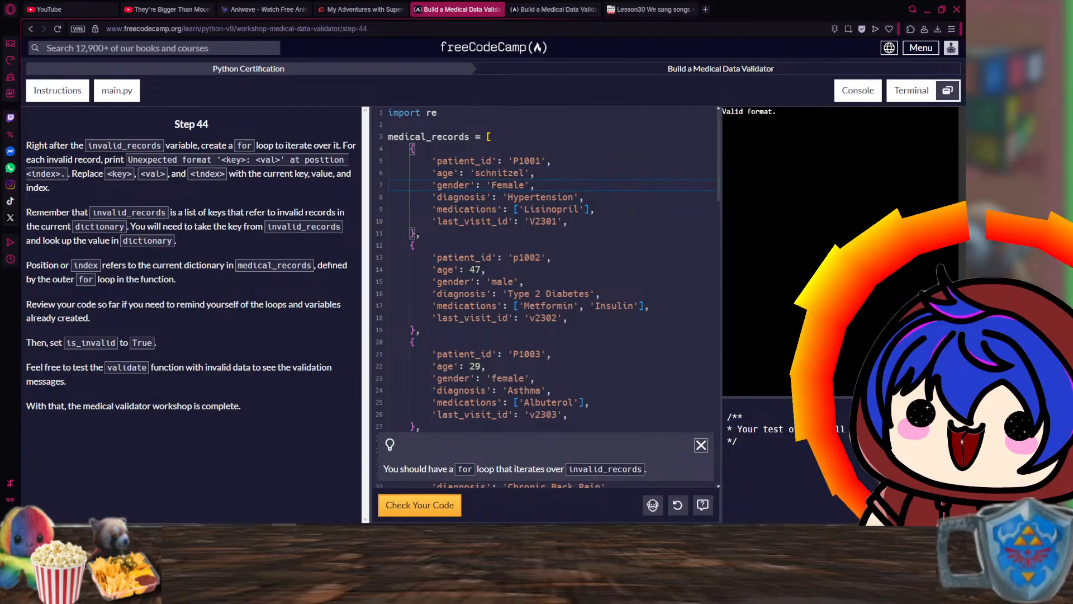
drag(524, 173, 475, 172)
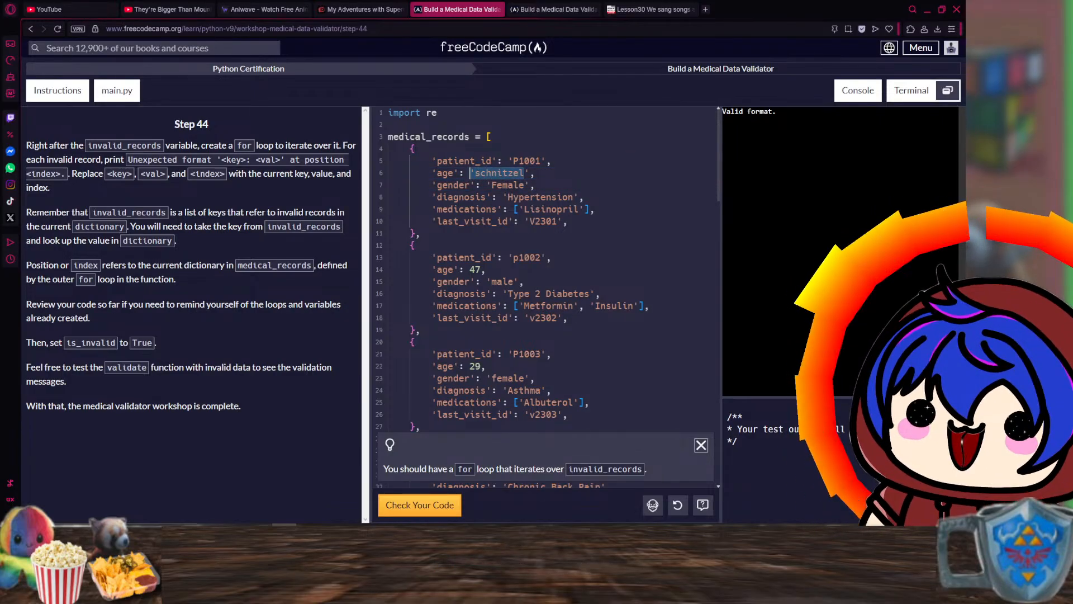
scroll(543, 269, down, 10)
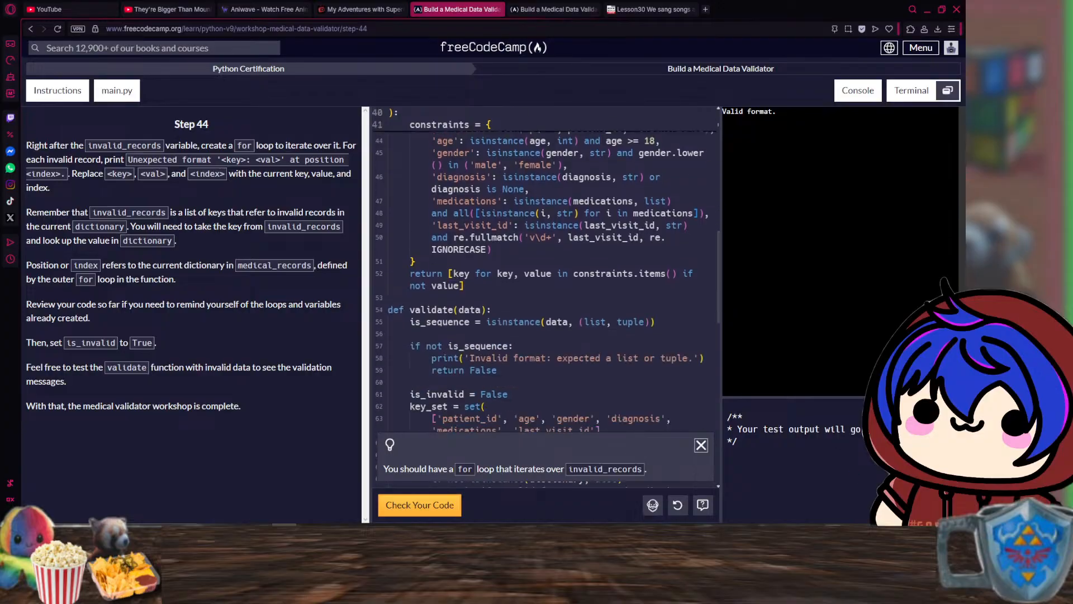
scroll(542, 268, up, 10)
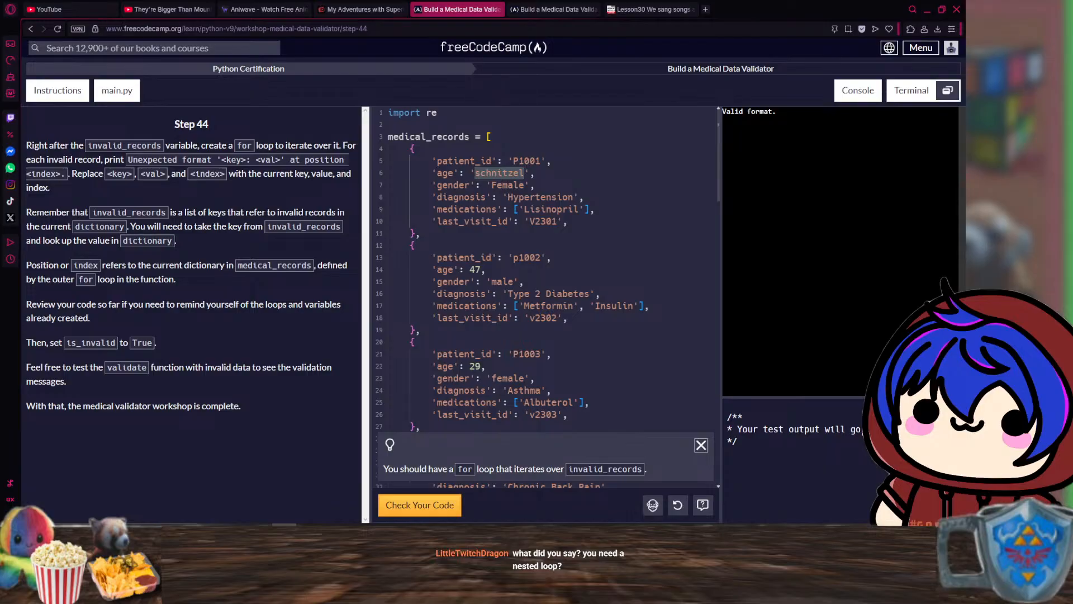
scroll(545, 296, down, 5)
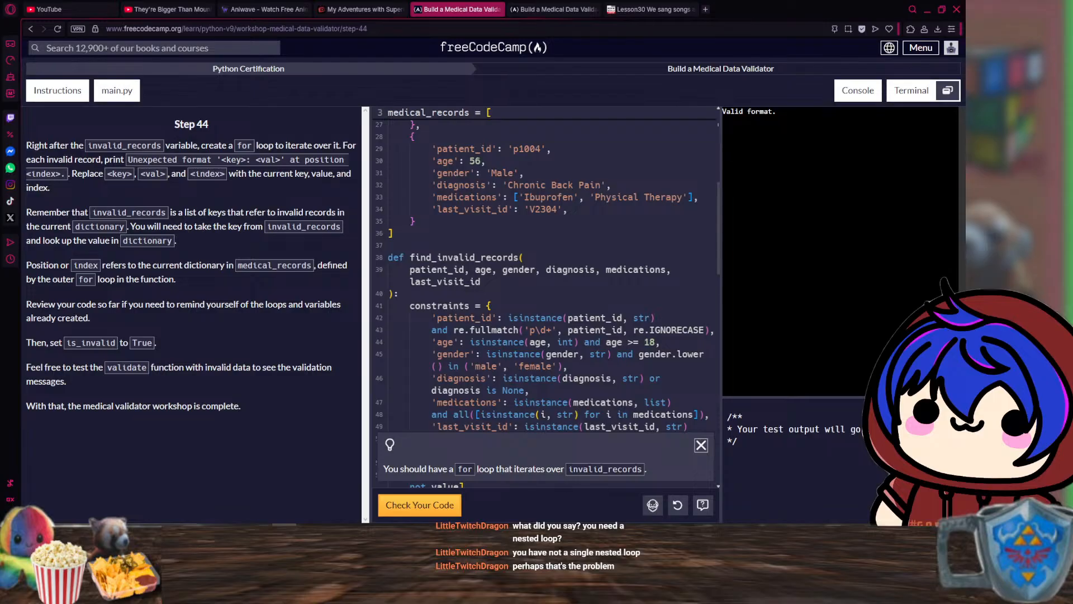
- Review the validate function, comparing the indentation of its outer enumerate loop with the invalid_records loop
scroll(545, 268, down, 8)
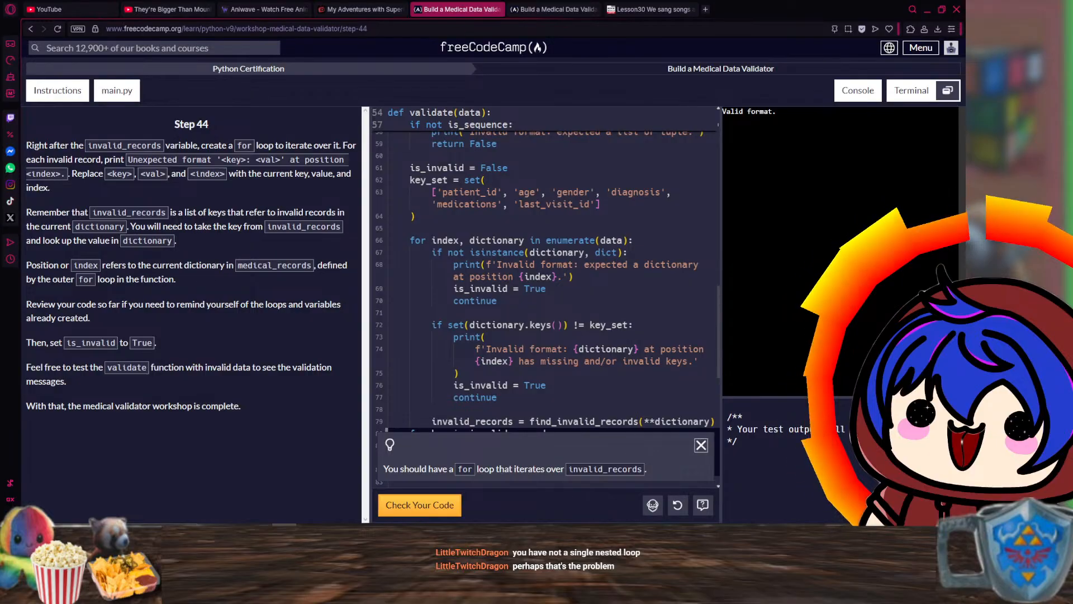
scroll(545, 268, down, 7)
scroll(545, 268, up, 3)
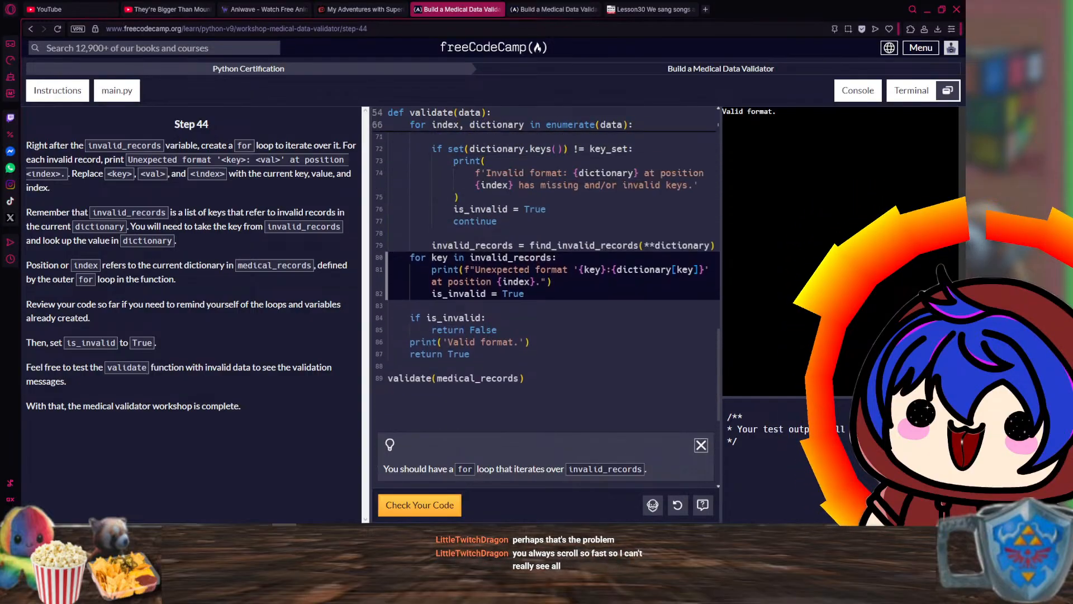
scroll(545, 269, up, 5)
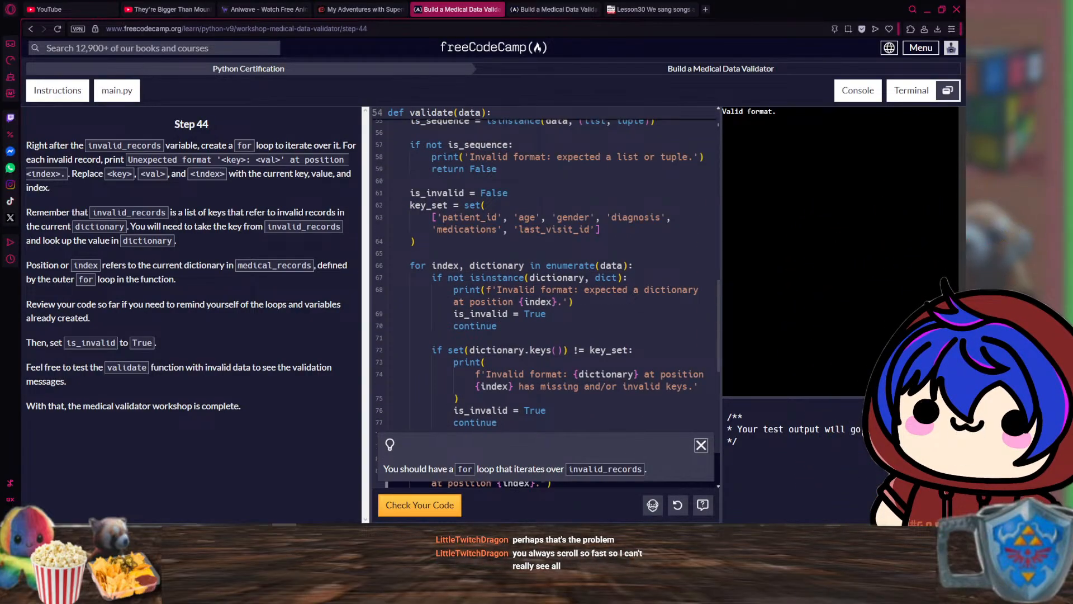
scroll(544, 296, up, 2)
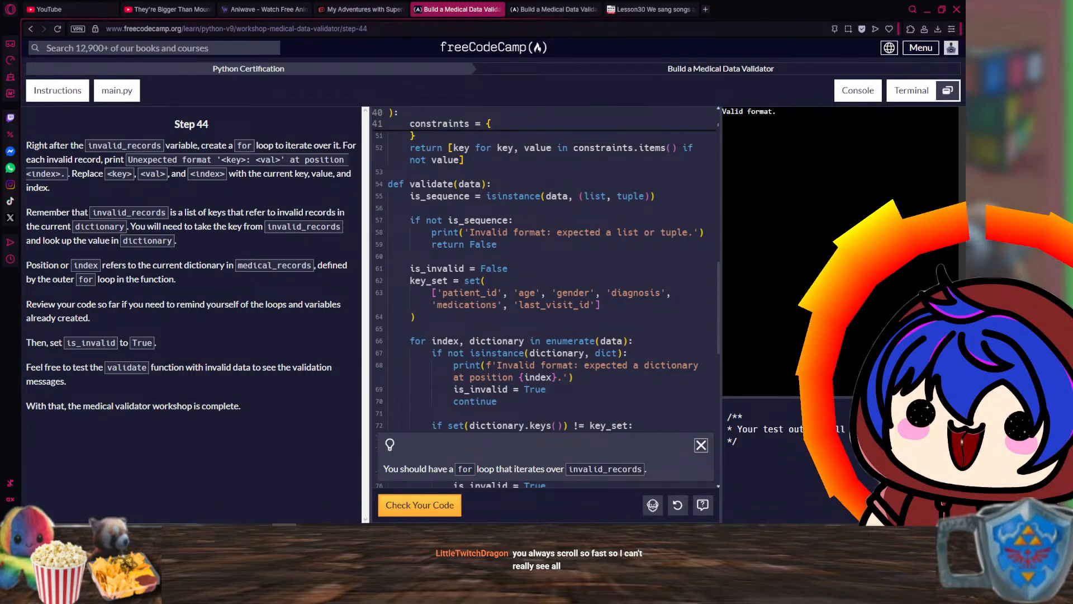
scroll(476, 184, down, 6)
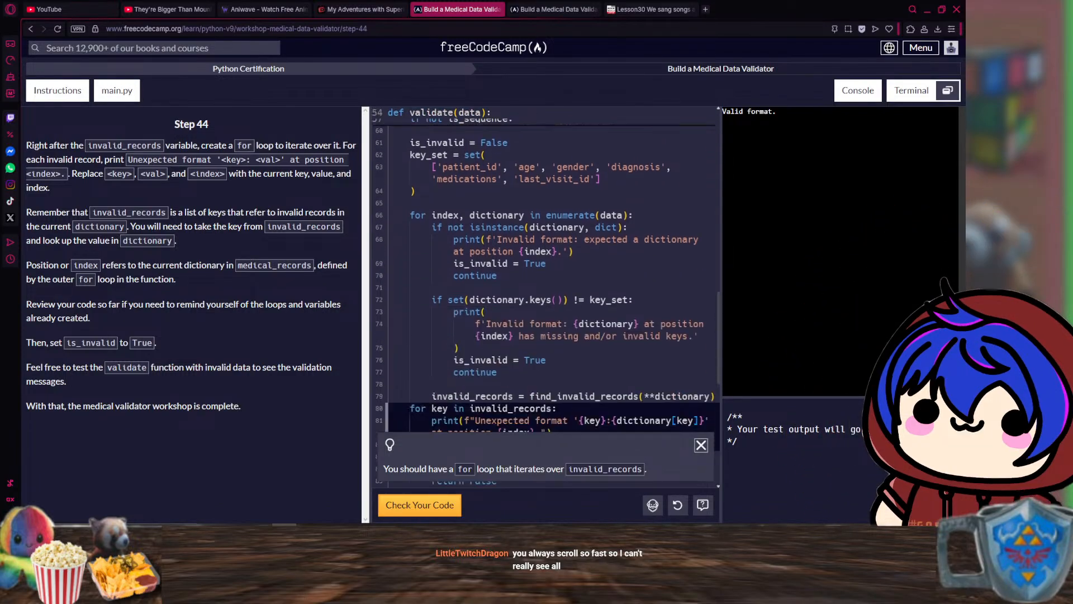
scroll(545, 251, up, 3)
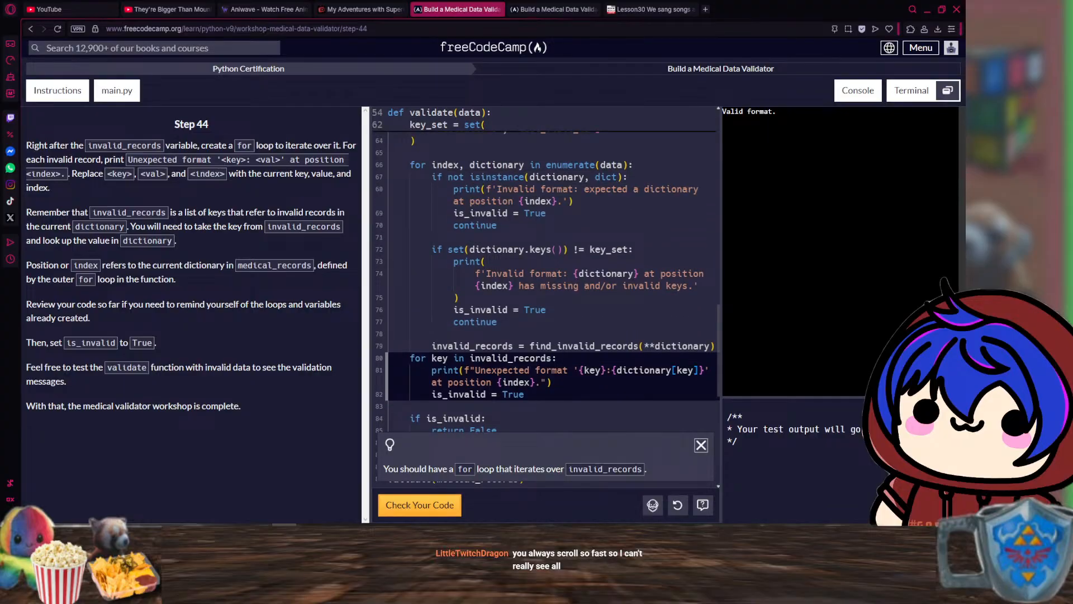
scroll(544, 280, up, 2)
scroll(545, 279, down, 5)
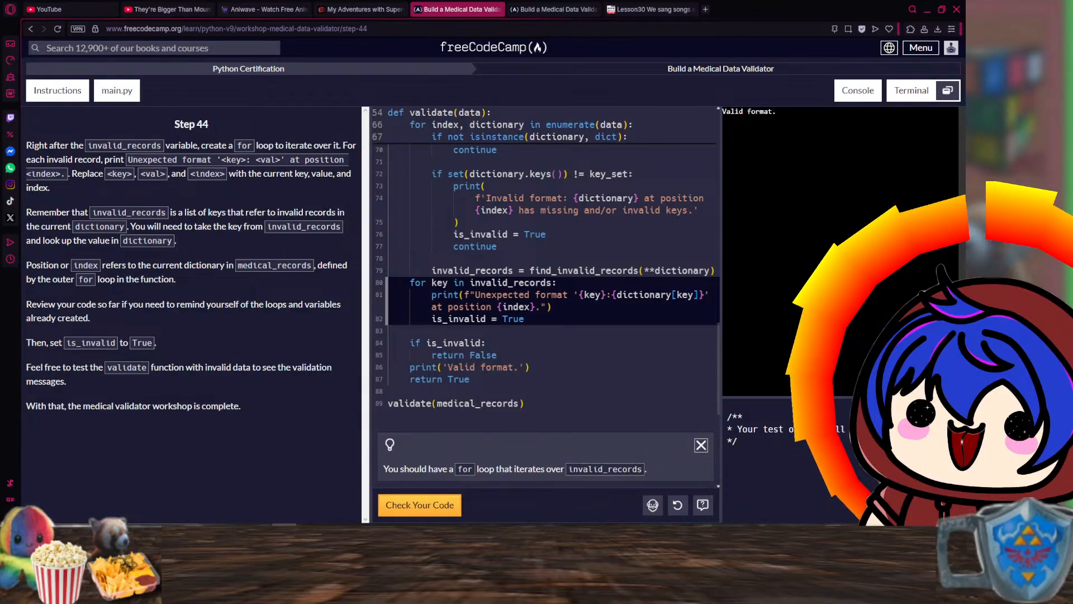
- Indent the three statements of the invalid_records for loop one level so it nests inside the outer enumerate loop
click(410, 283)
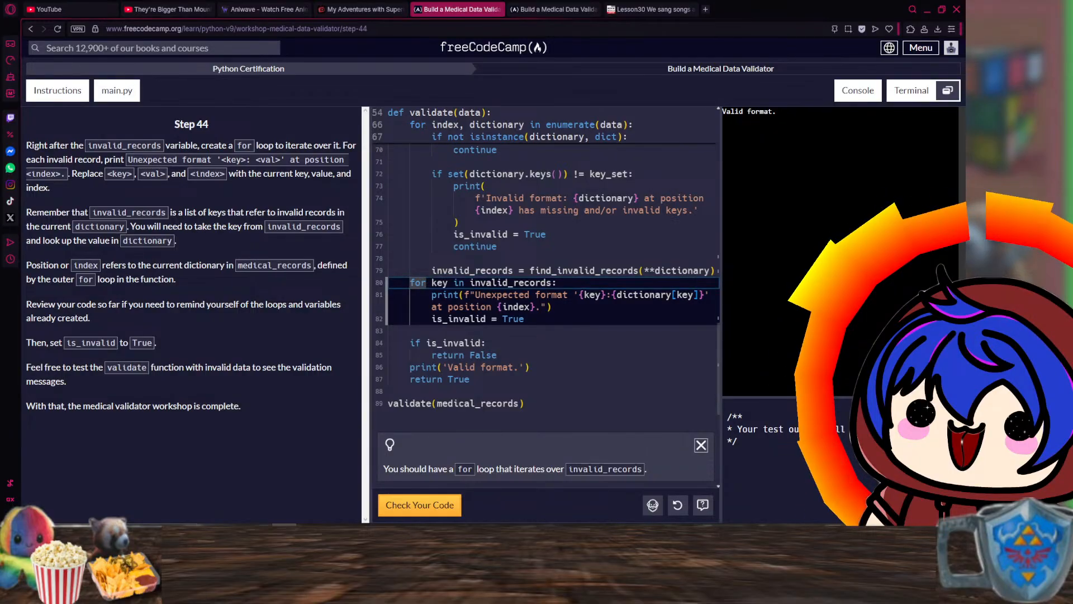
key(Tab)
key(Down)
key(Tab)
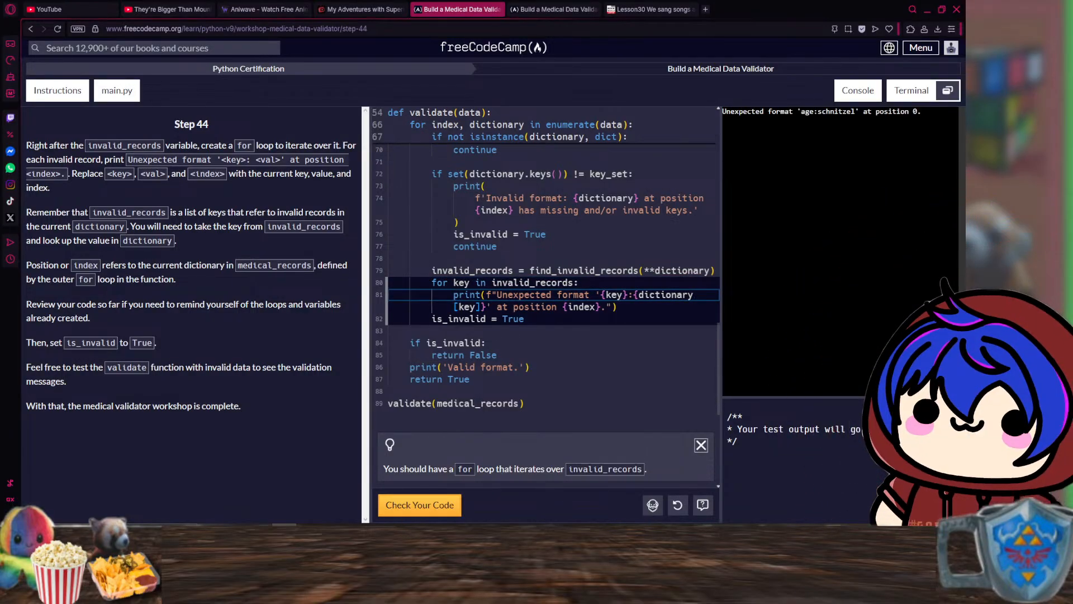
key(Down)
key(Tab)
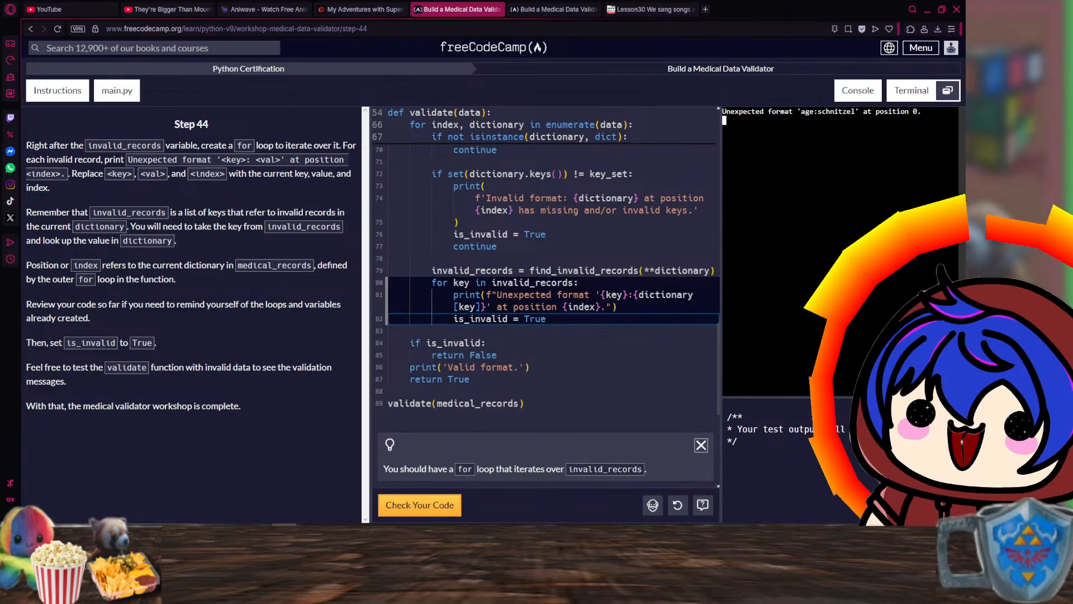
- Set the age in the first medical_records entry to the number 34 and run the Step 44 check
scroll(547, 297, up, 15)
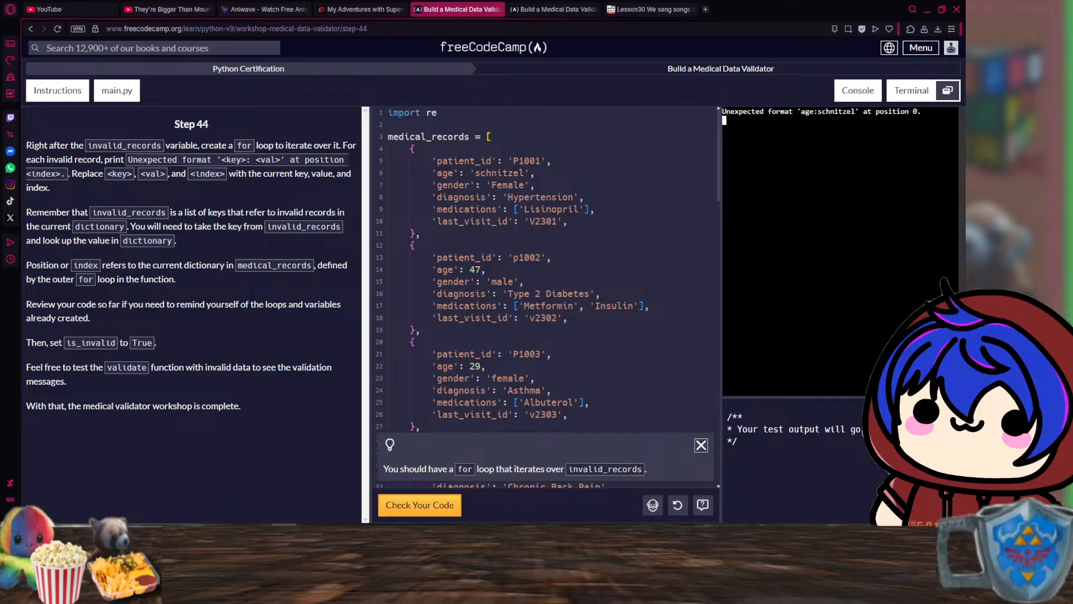
double_click(507, 172)
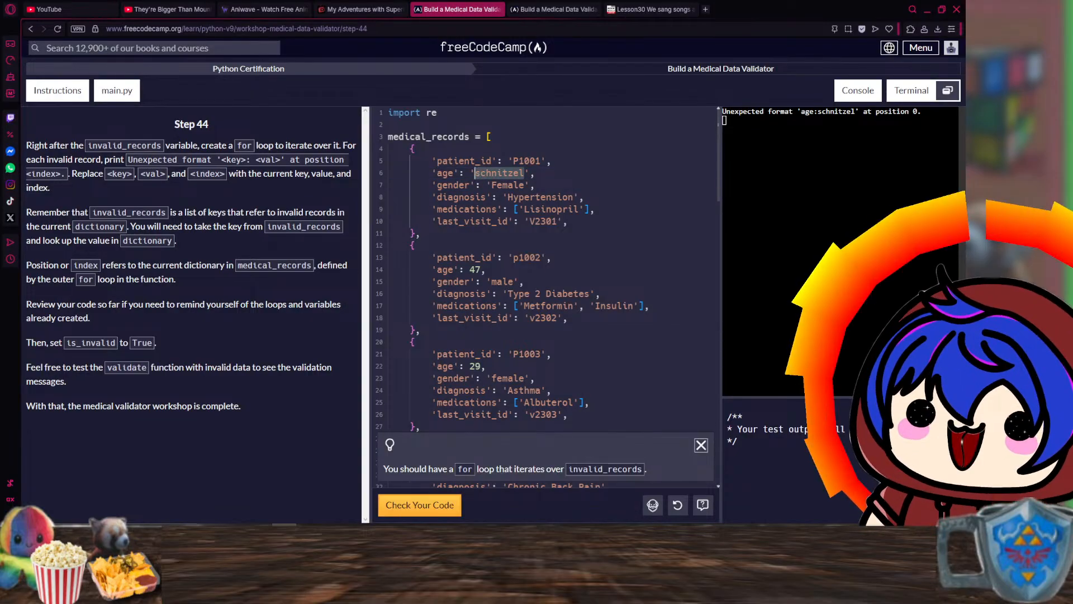
key(Right)
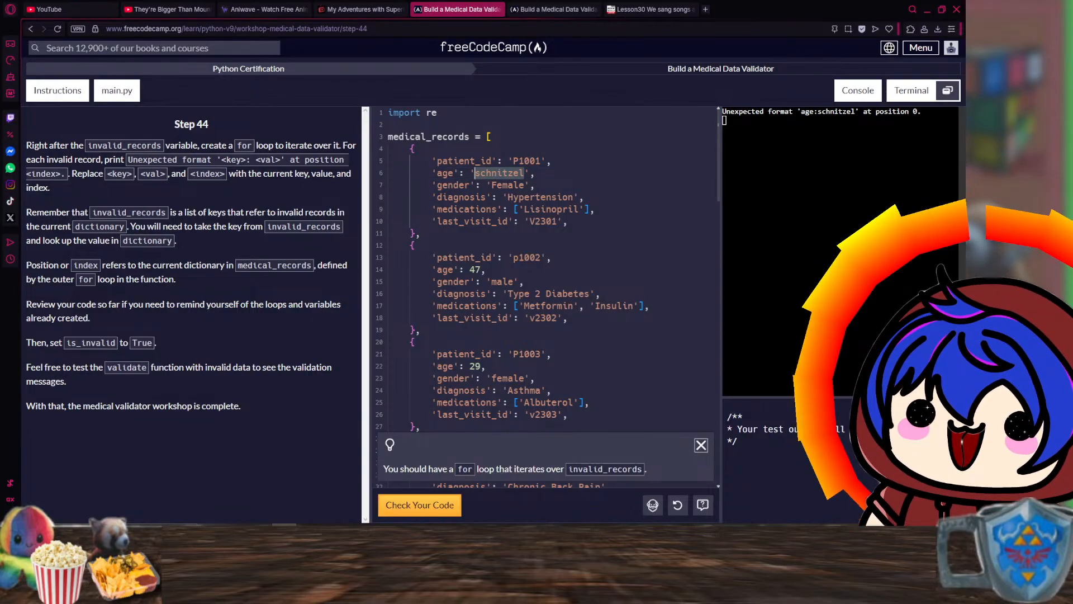
key(shift+Left)
key(shift+Left)
key(shift+Left)
key(shift+Left)
key(shift+Left)
key(shift+Left)
key(shift+Left)
key(shift+Left)
key(shift+Left)
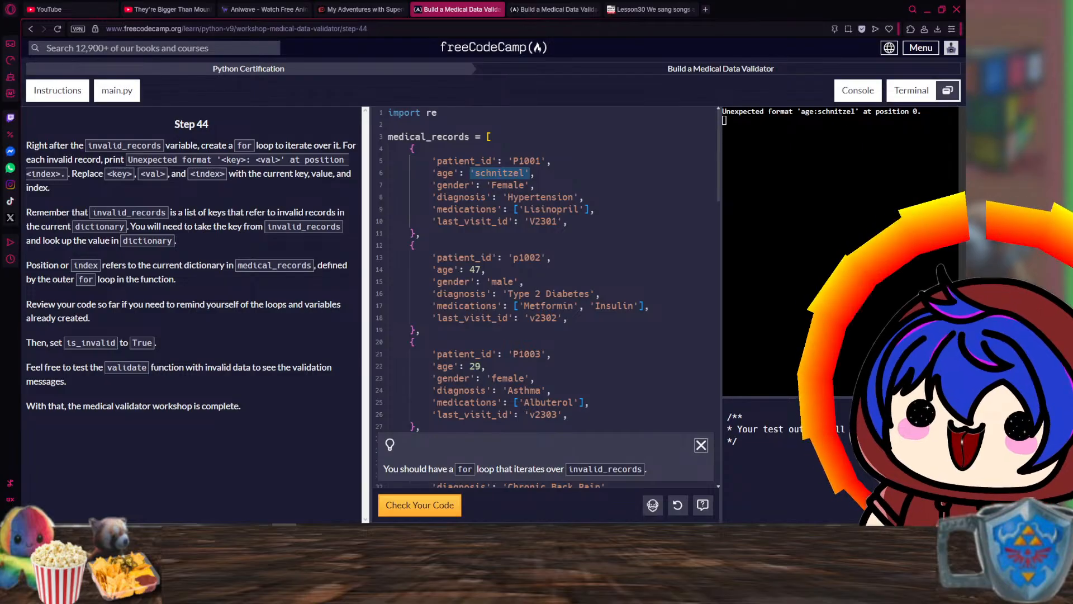
text(4)
key(BackSpace)
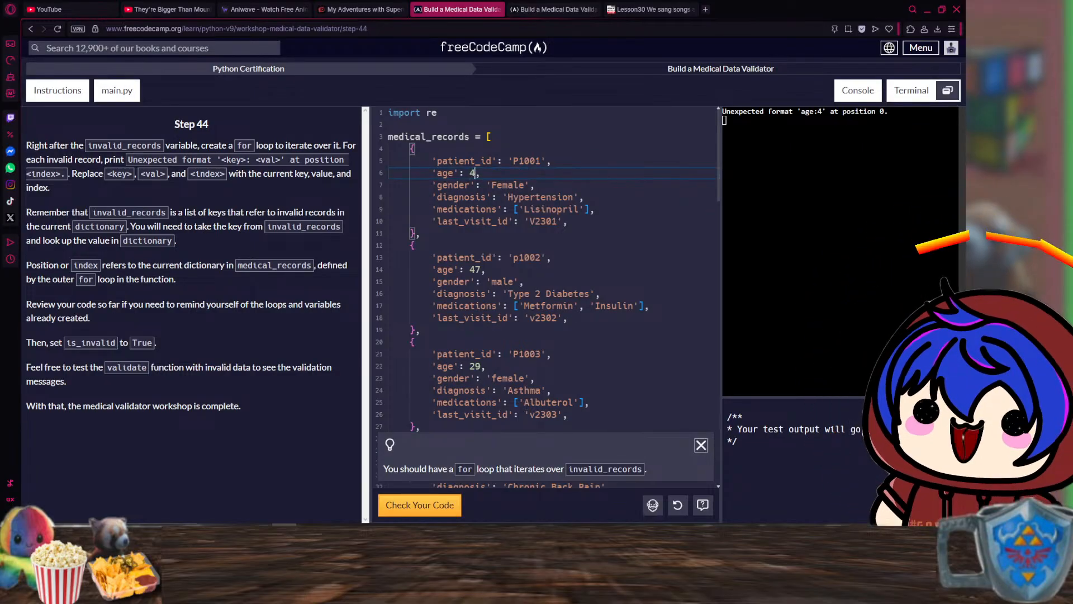
text(34)
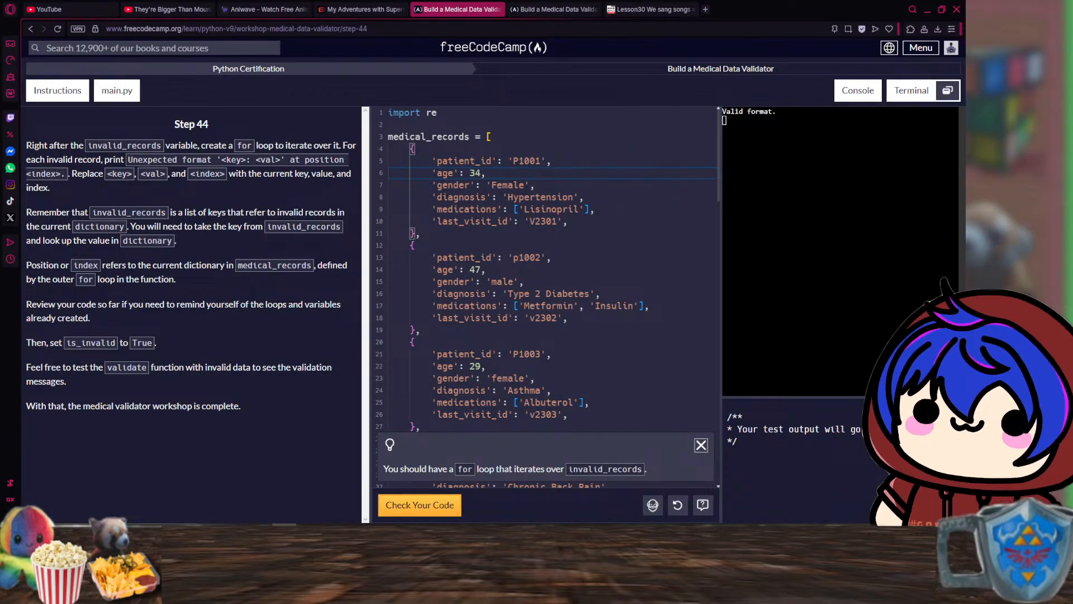
key(ctrl+Return)
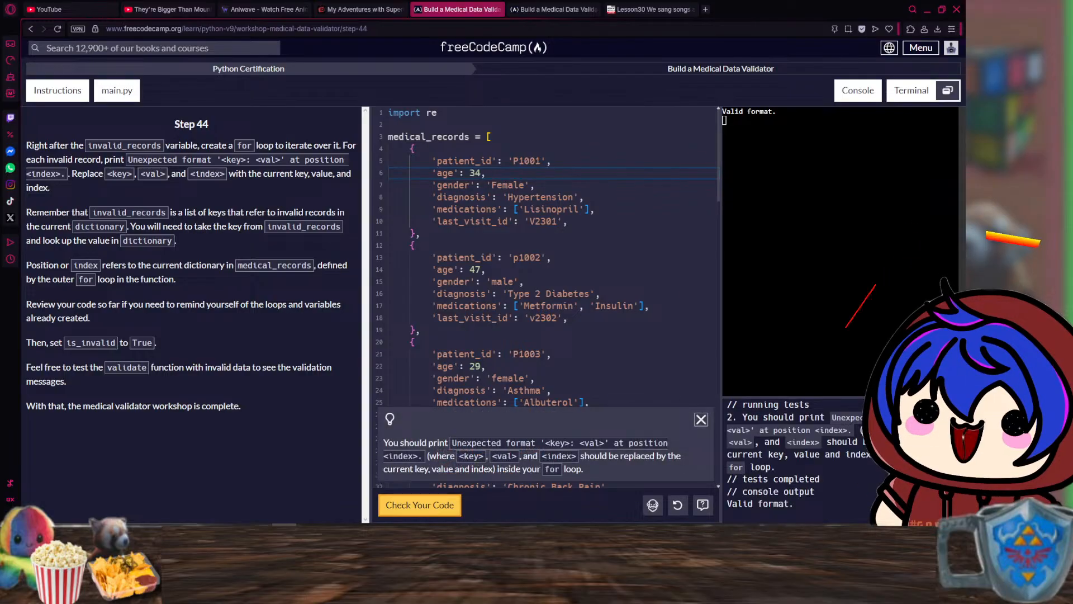
- Compare the hint's required "Unexpected format" message with the print statement inside the invalid_records loop
scroll(545, 257, down, 5)
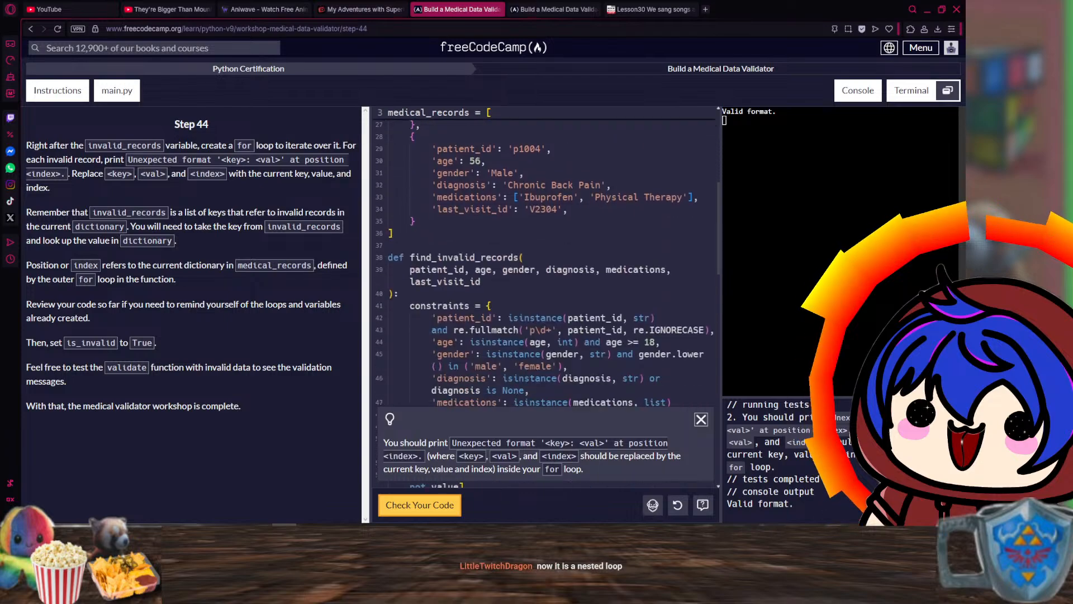
scroll(544, 258, down, 5)
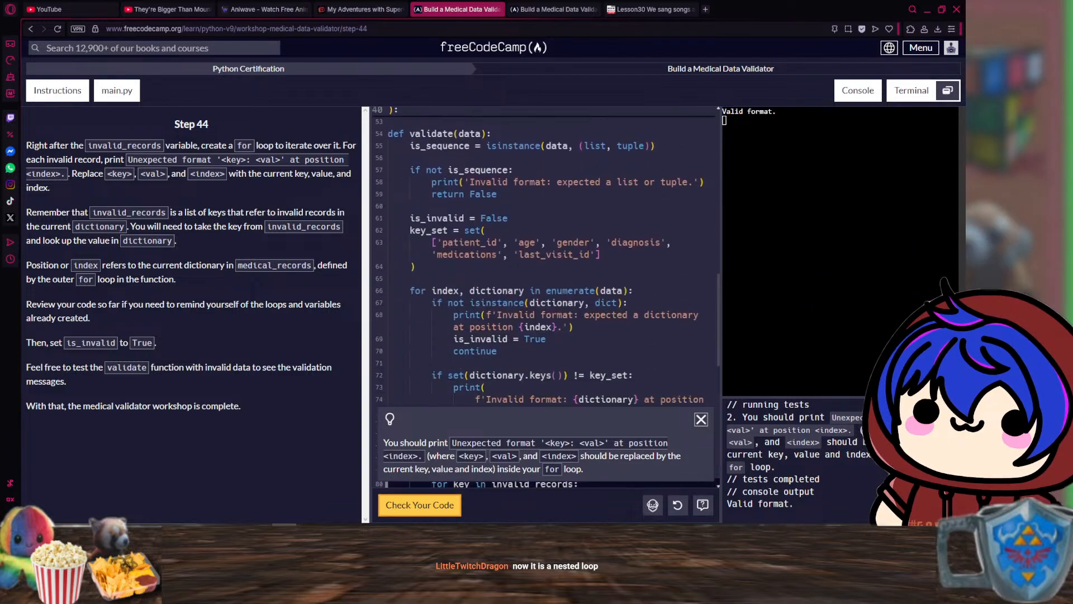
scroll(545, 257, down, 3)
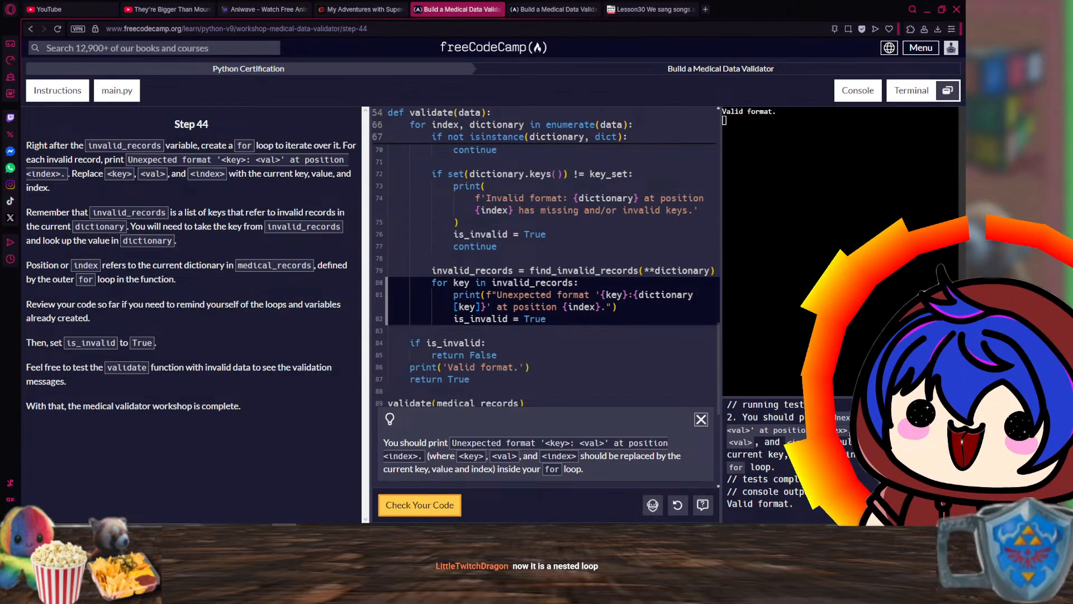
scroll(545, 257, down, 2)
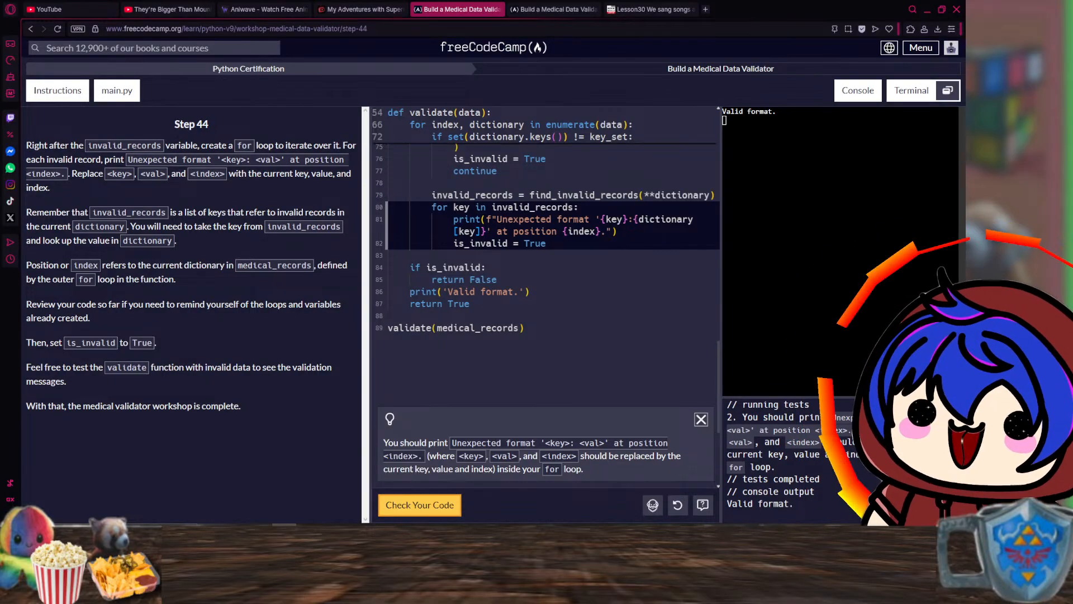
drag(584, 470, 448, 443)
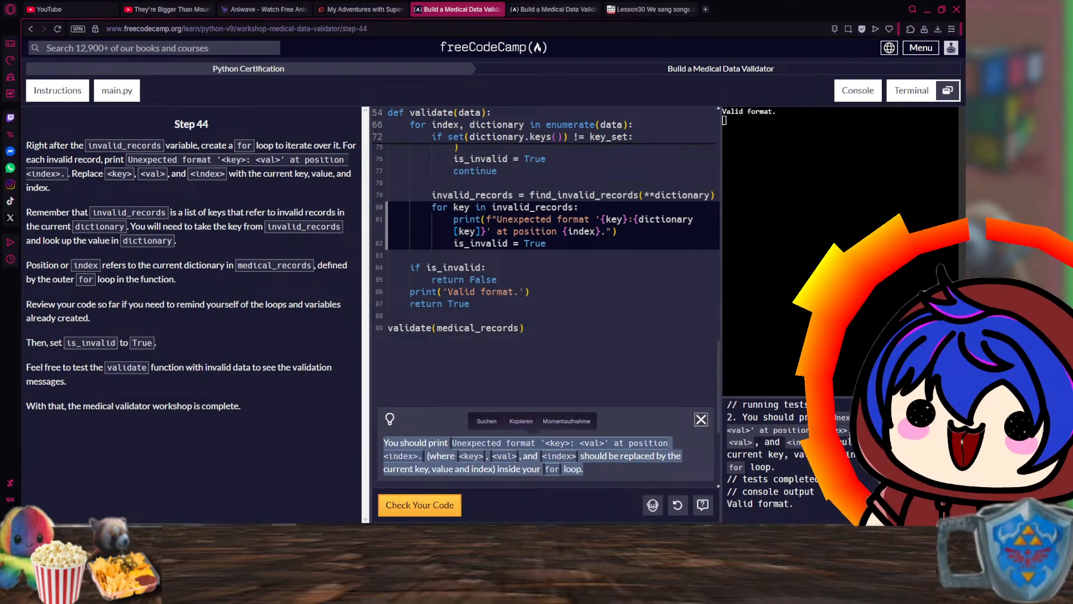
click(526, 329)
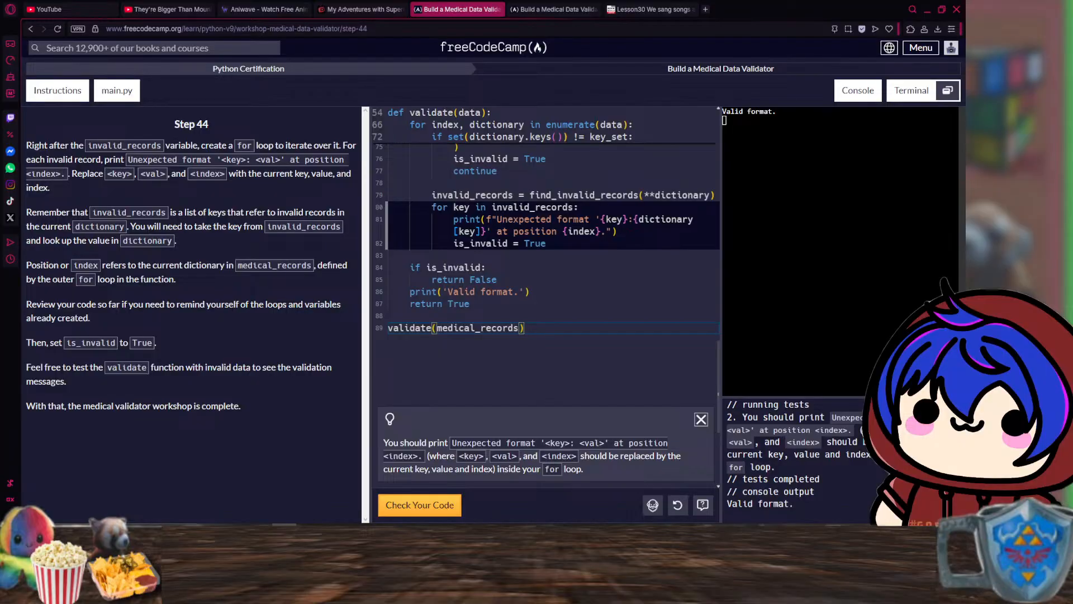
drag(497, 220, 594, 231)
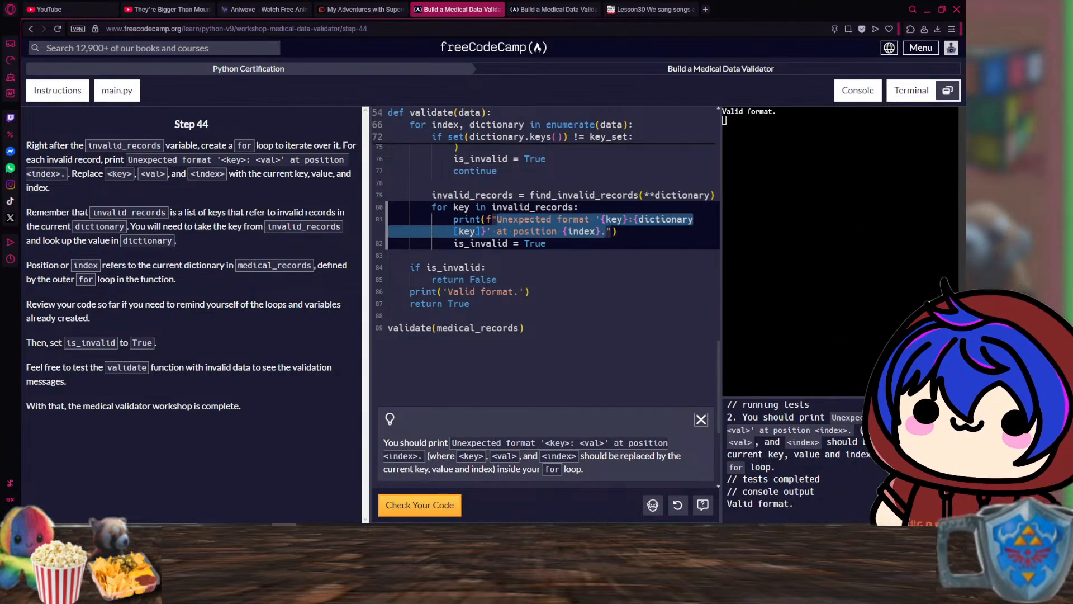
click(725, 120)
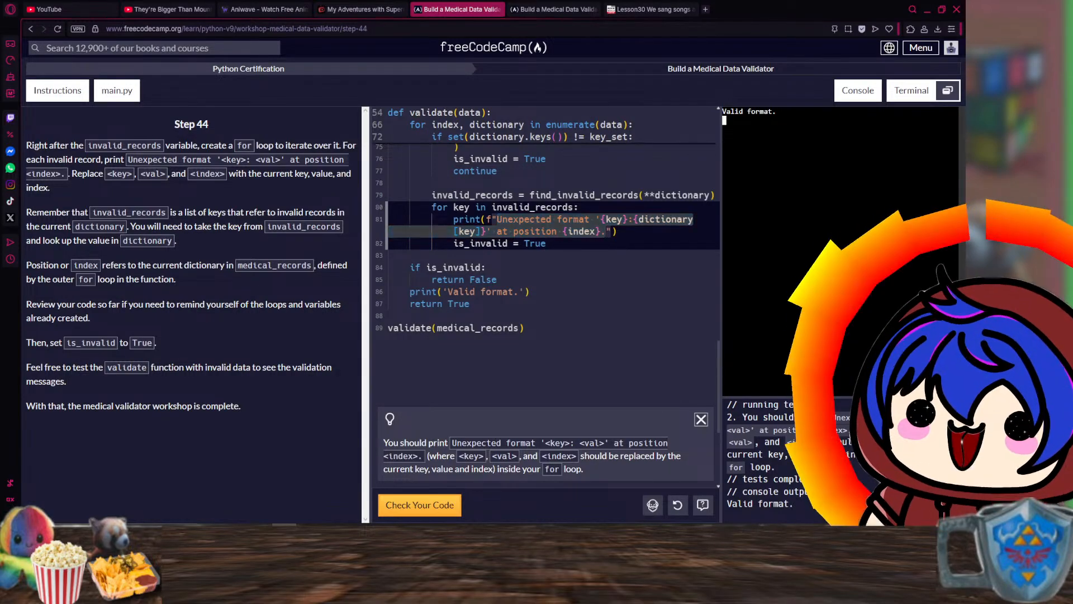
click(526, 328)
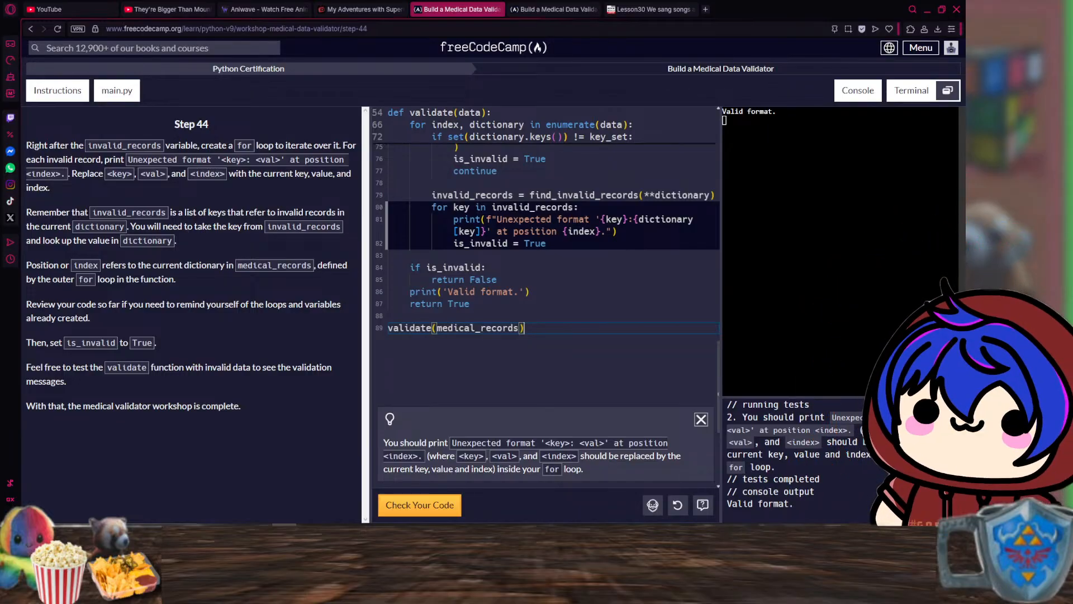
- Replace dictionary[key] with val inside the "Unexpected format" print statement of the invalid_records loop
drag(480, 231, 639, 219)
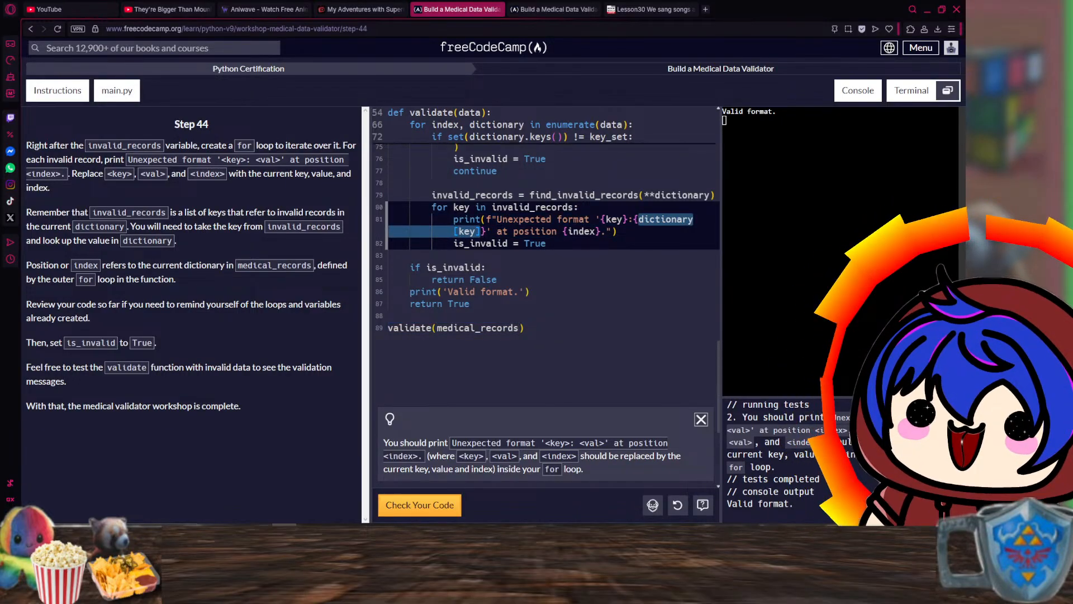
text(al)
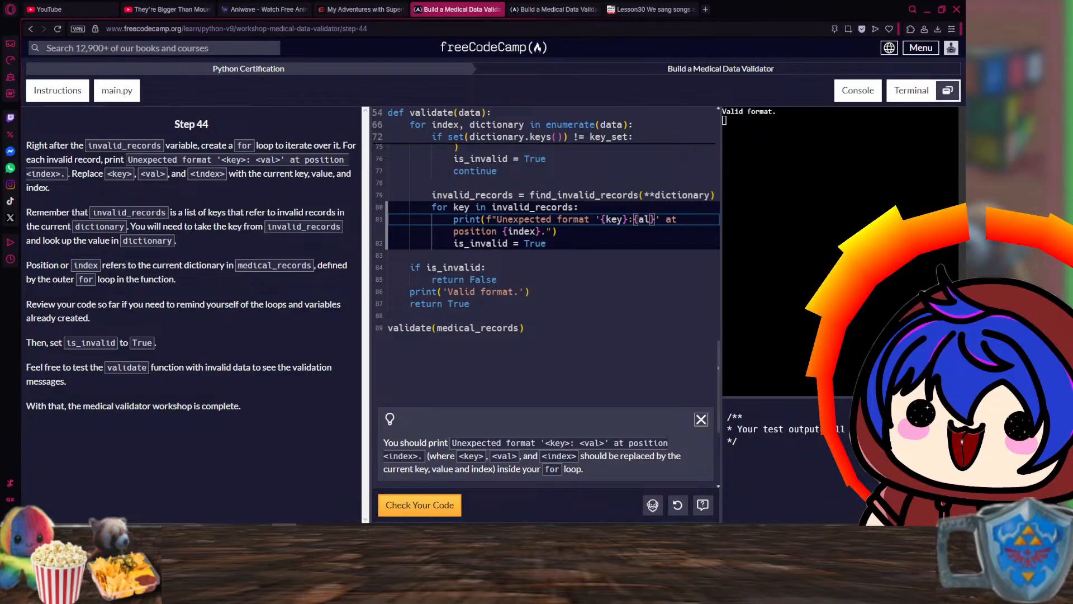
key(Return)
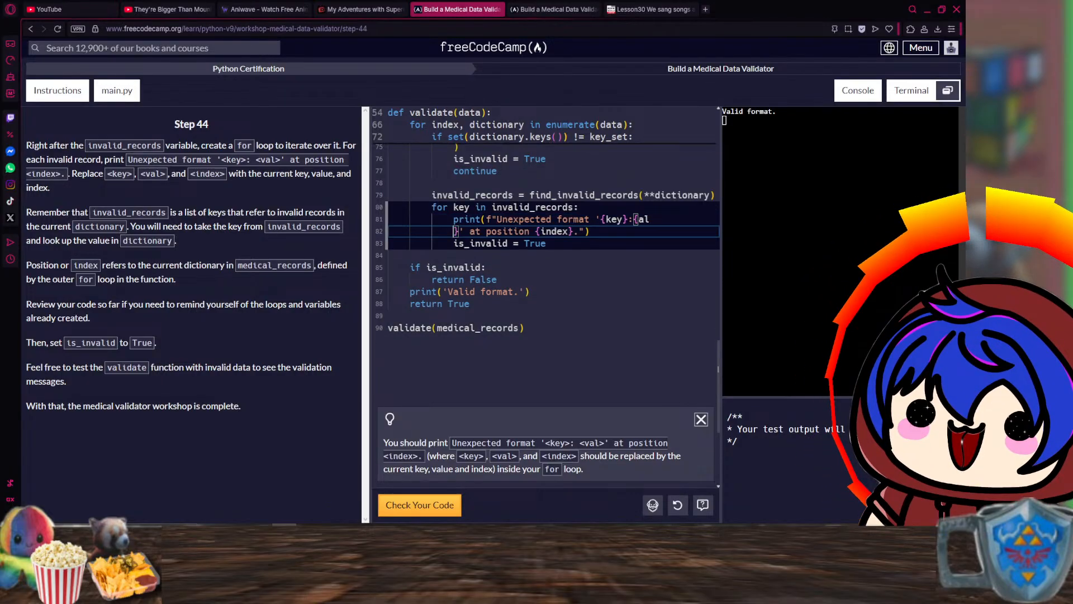
key(BackSpace)
key(BackSpace)
key(BackSpace)
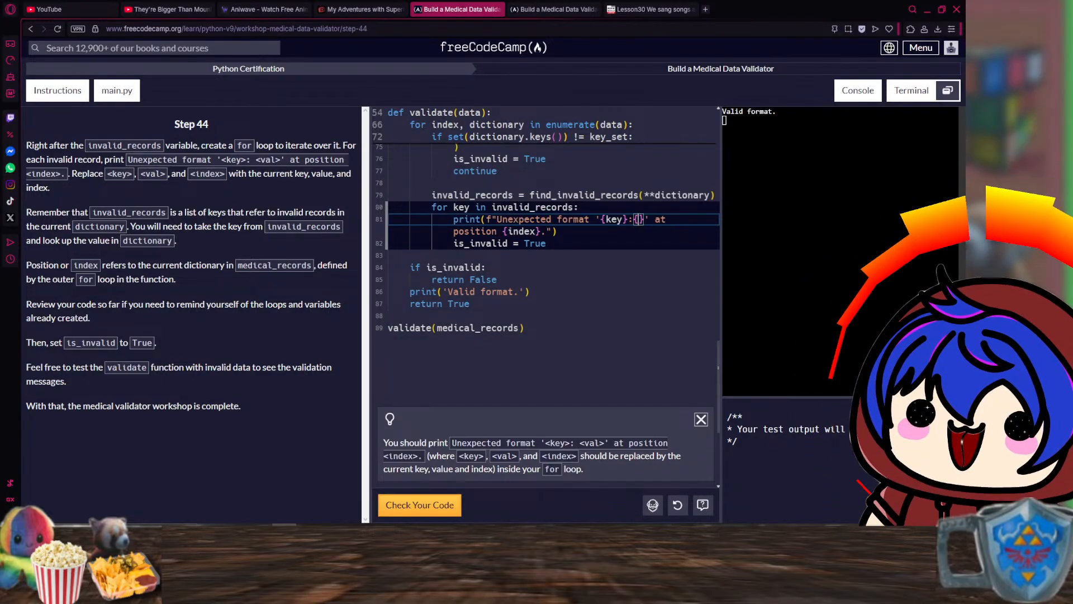
text(val)
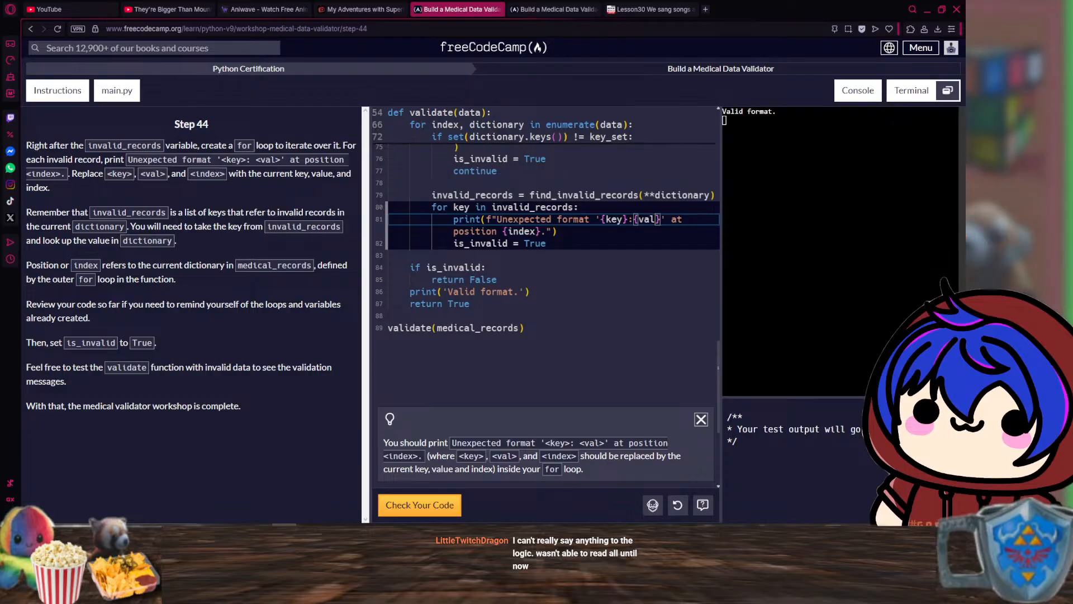
- Add val as a second loop variable after key in the invalid_records for loop and run the Step 44 check
click(470, 207)
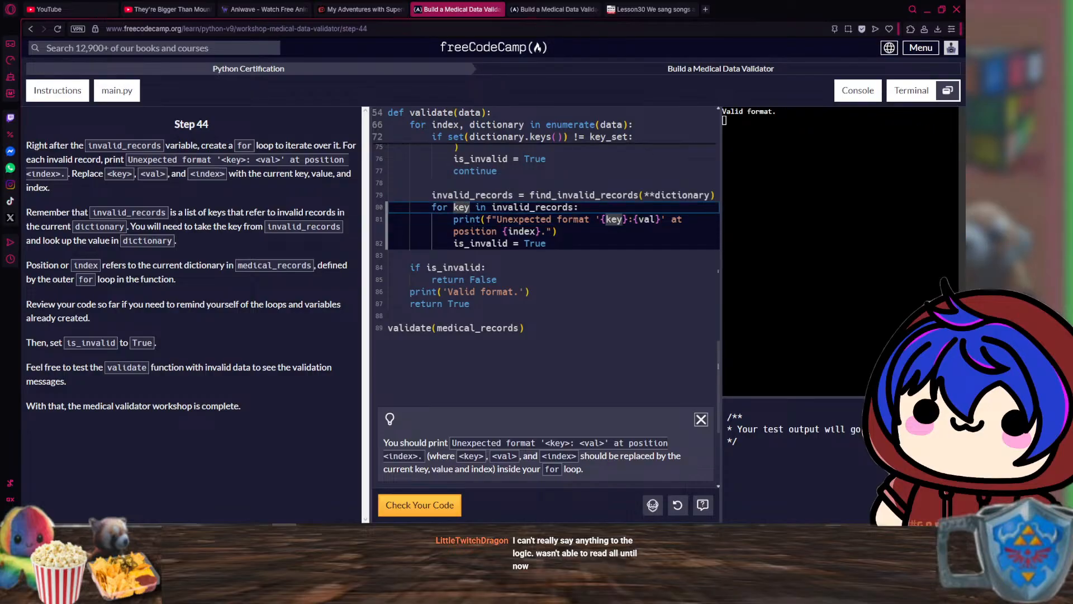
text(, val)
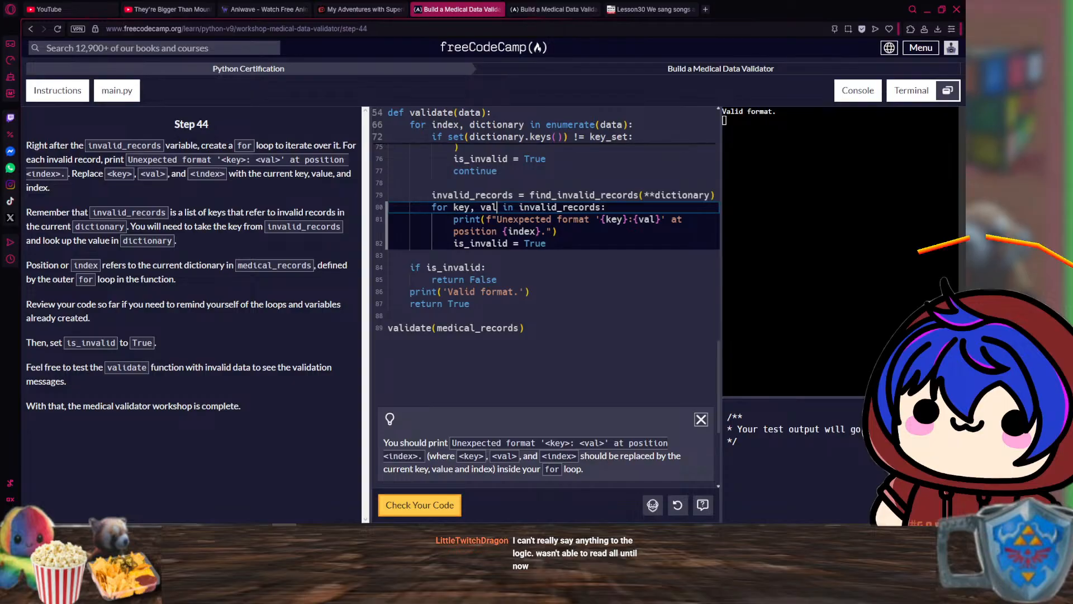
key(ctrl+Return)
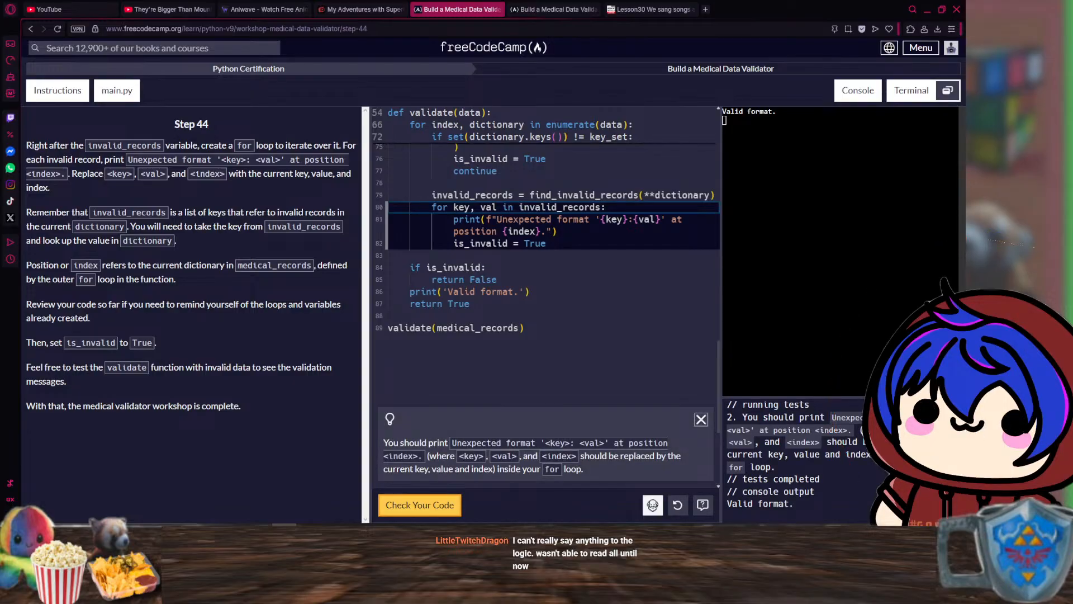
click(419, 505)
click(419, 505)
click(419, 504)
click(419, 505)
click(419, 505)
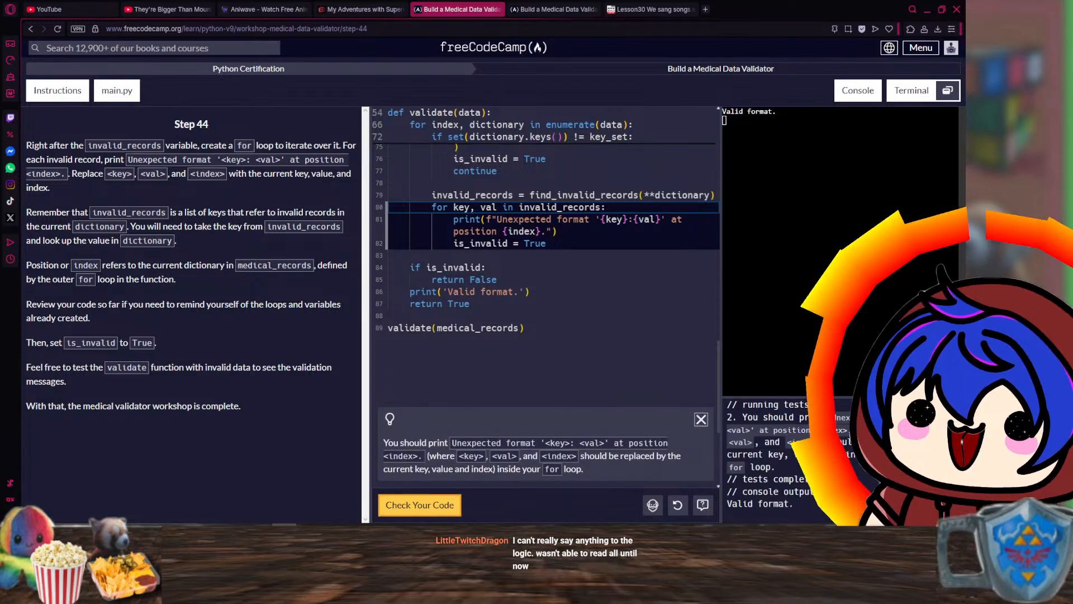
- Change the gender in the first medical_records entry to 'üemale' and run the Step 44 check
scroll(548, 279, up, 6)
scroll(548, 257, up, 10)
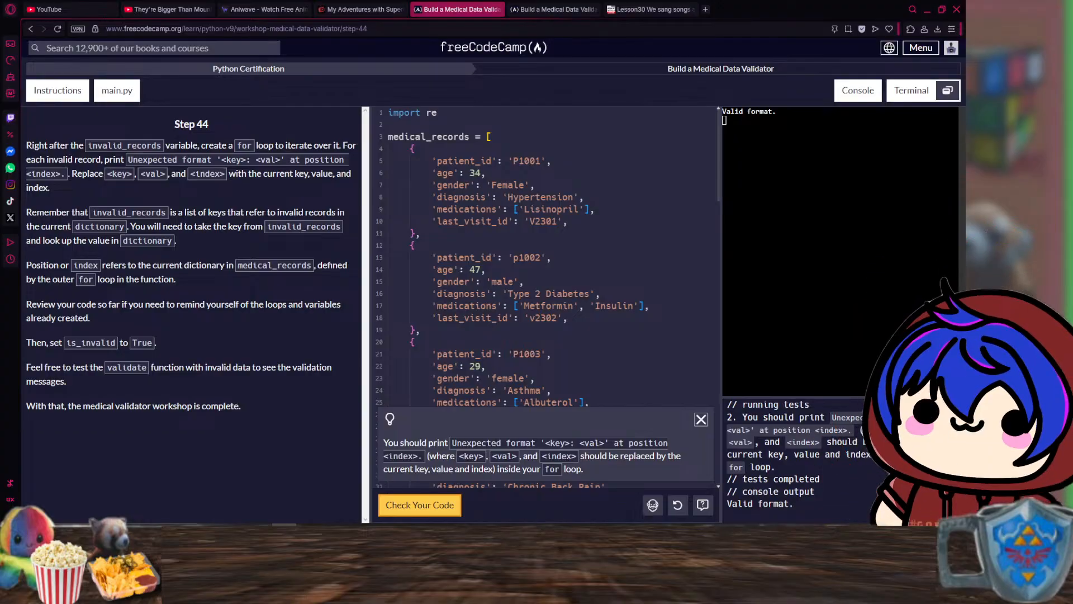
click(493, 185)
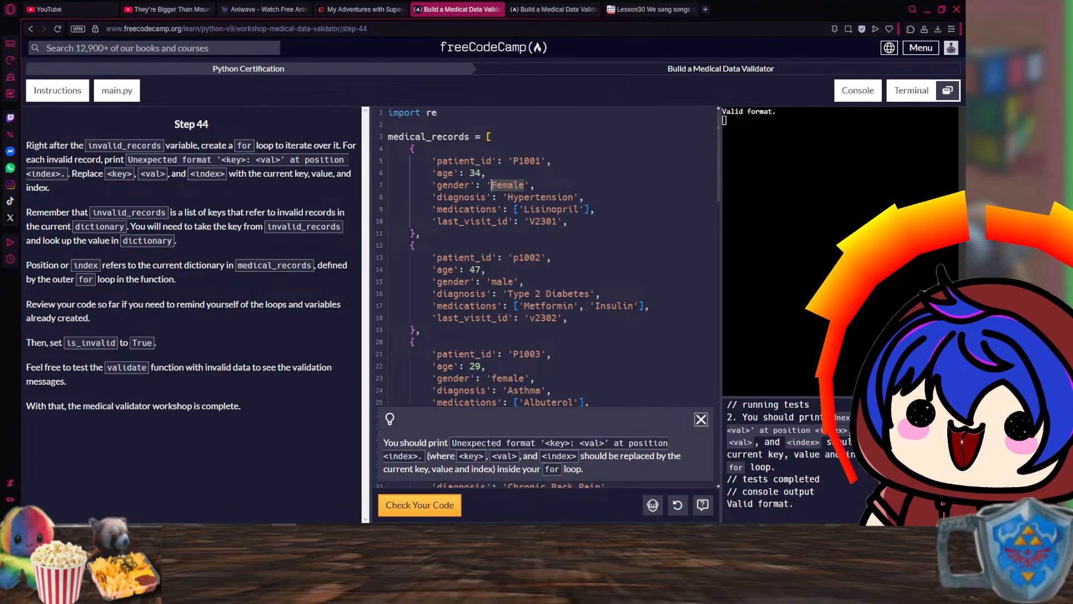
text(ü)
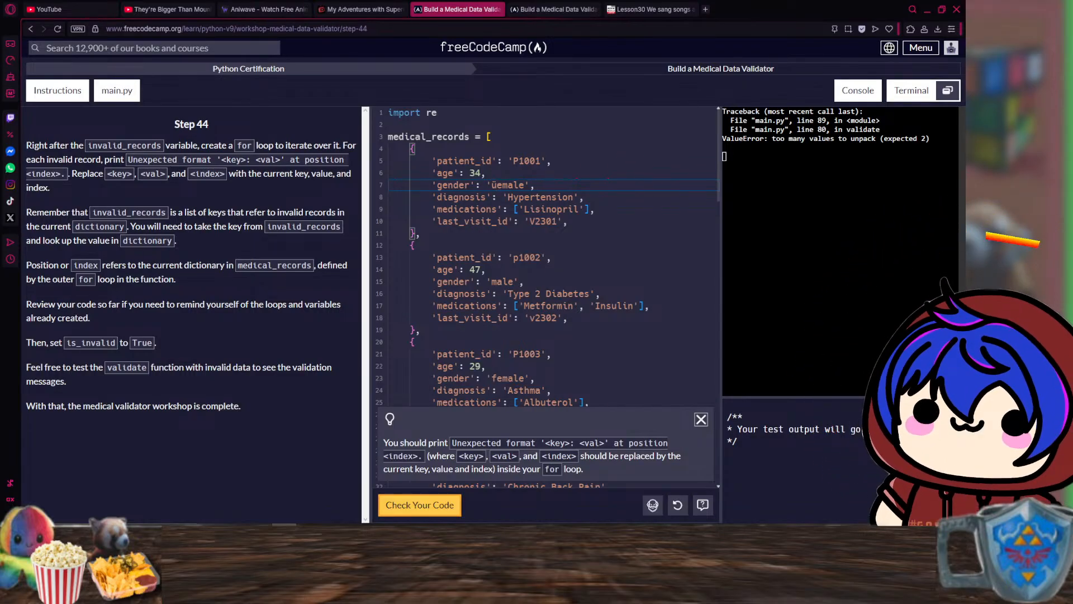
key(ctrl+Return)
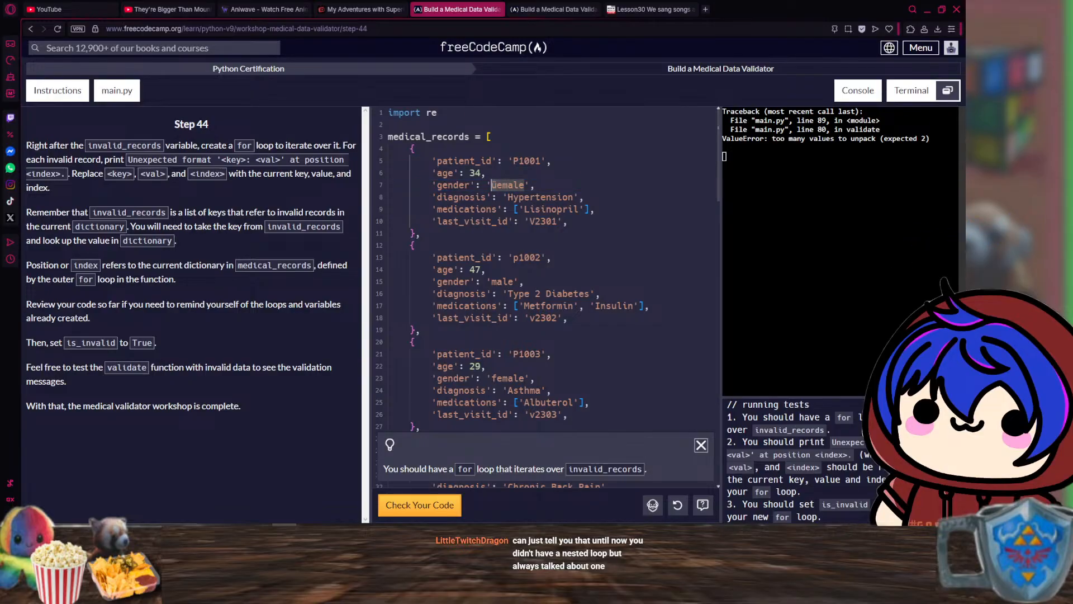
- Restore the gender in the first medical_records entry to 'Female' and review the invalid_records loop in validate
key(BackSpace)
text(F)
scroll(545, 268, down, 10)
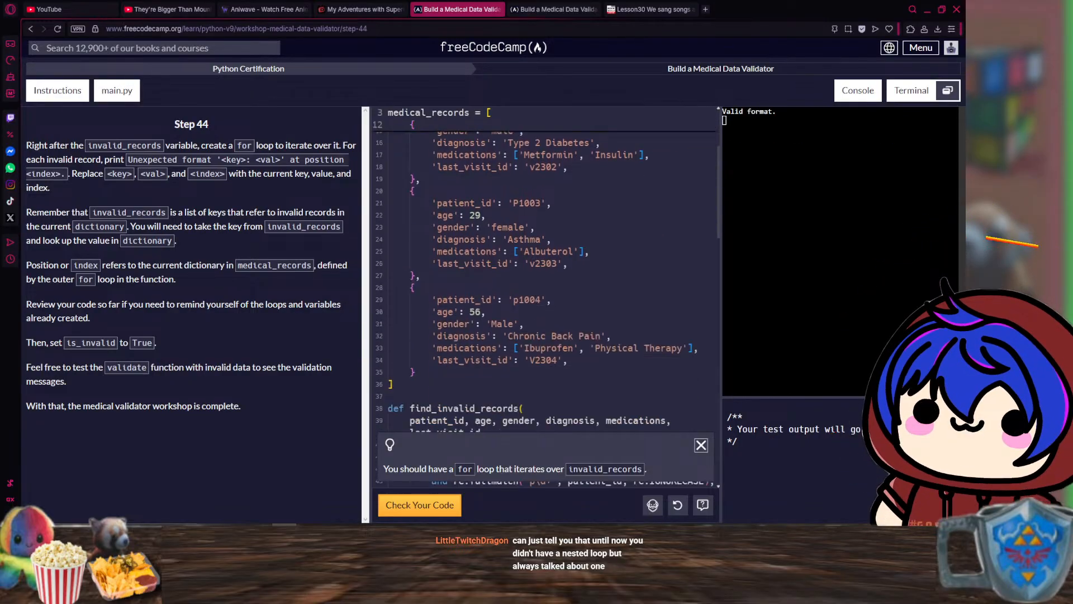
scroll(545, 268, down, 12)
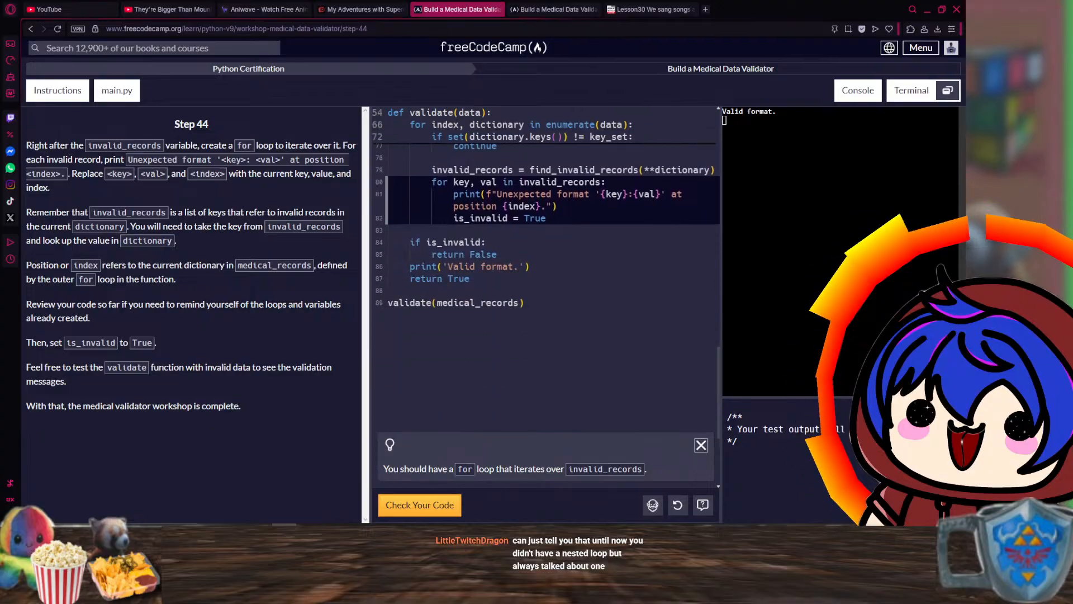
scroll(545, 269, up, 3)
scroll(545, 269, down, 7)
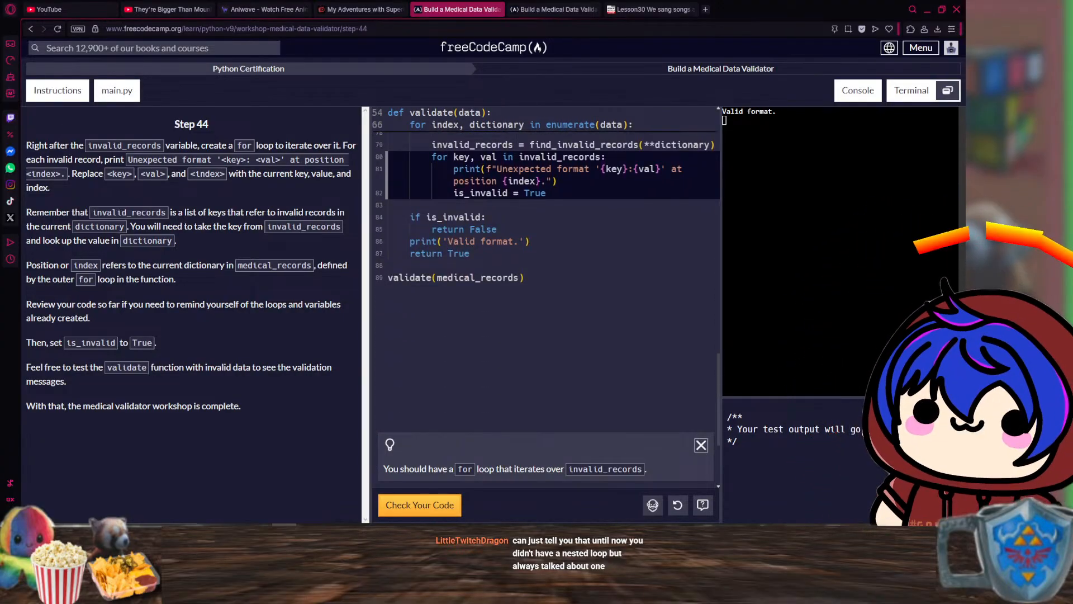
scroll(545, 268, up, 5)
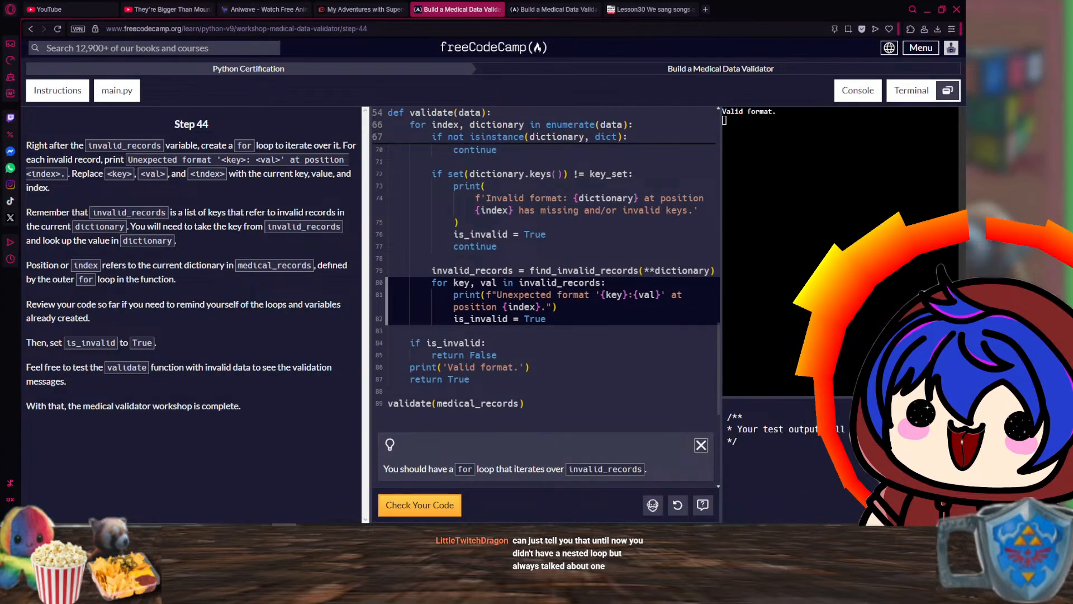
- Undo the recent edits to the gender value, the loop variables and the print statement, back into the earlier age edit
click(652, 295)
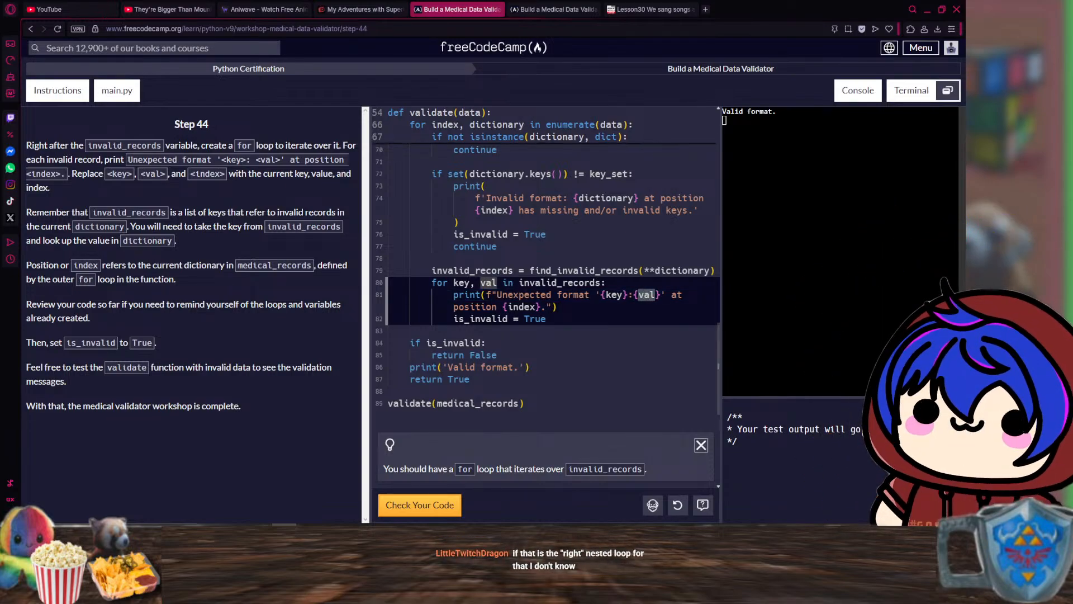
key(ctrl+z)
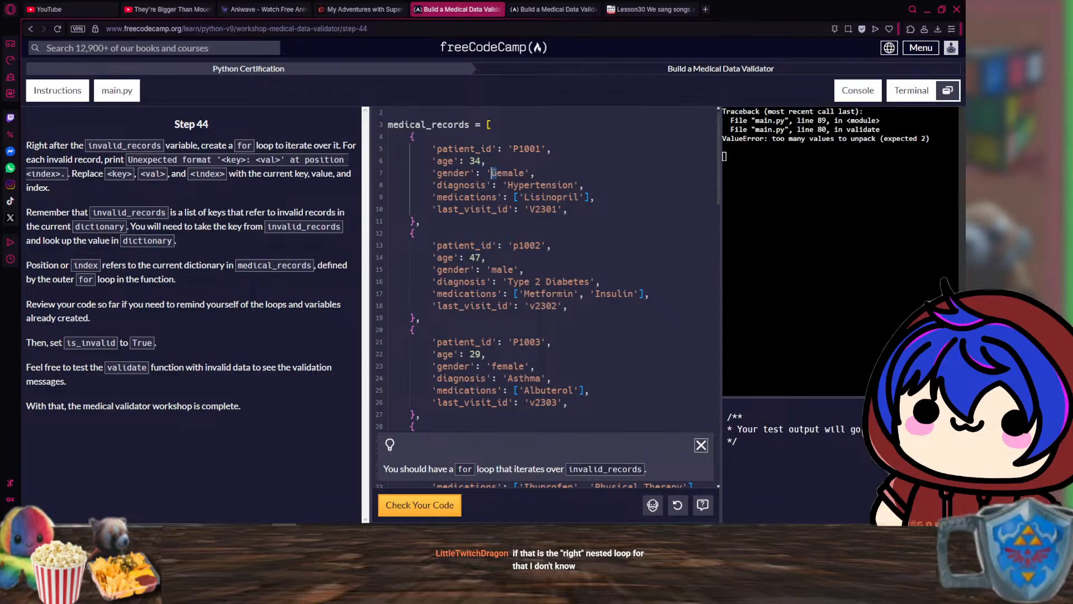
key(ctrl+z)
key(ctrl+z)
key(ctrl+z)
key(ctrl+z)
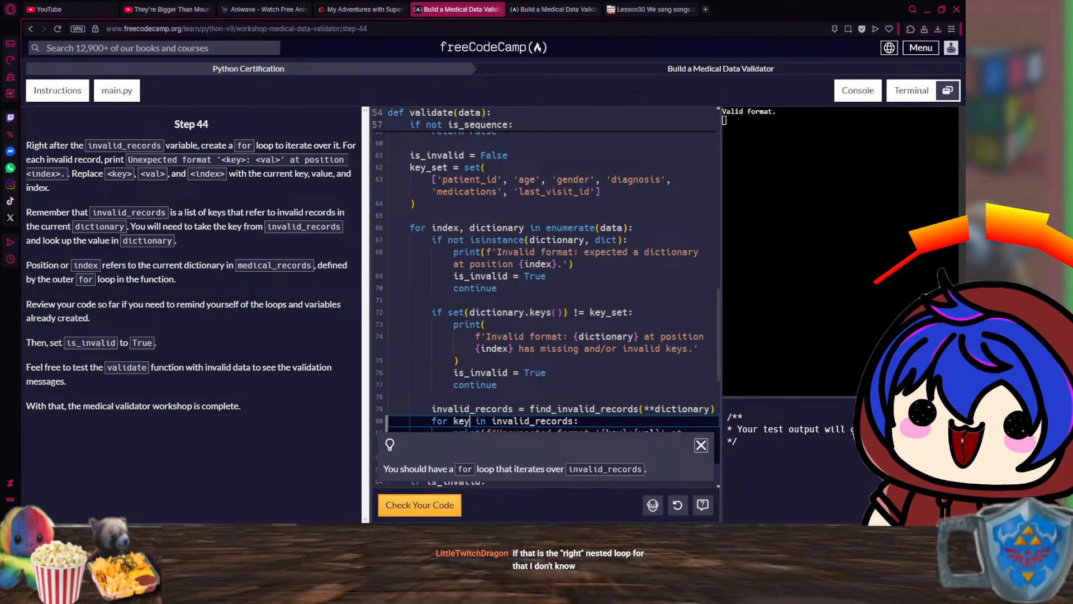
key(ctrl+z)
key(ctrl+z)
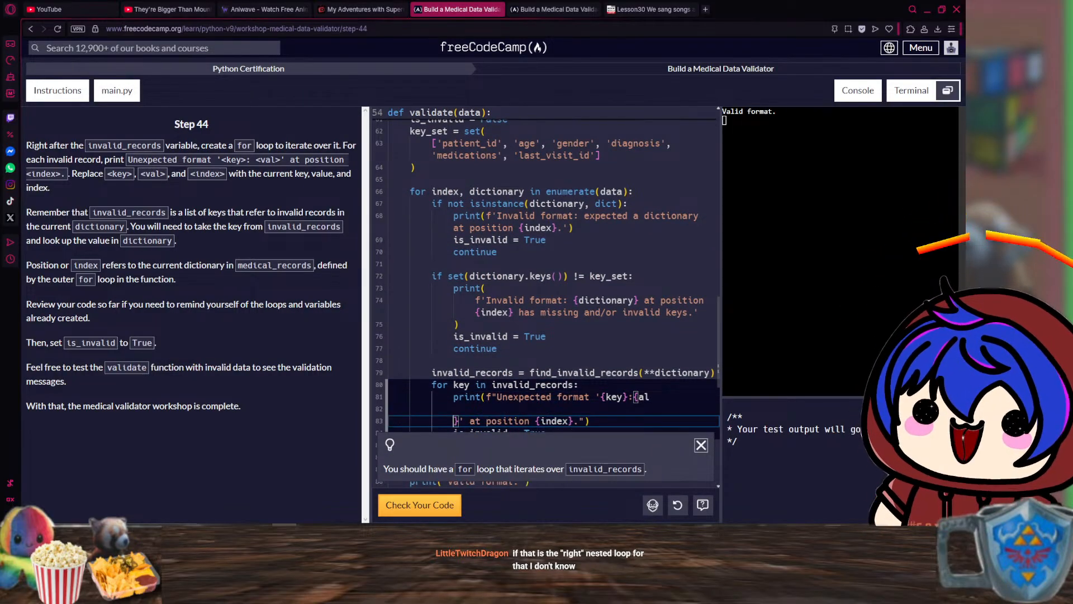
key(ctrl+z)
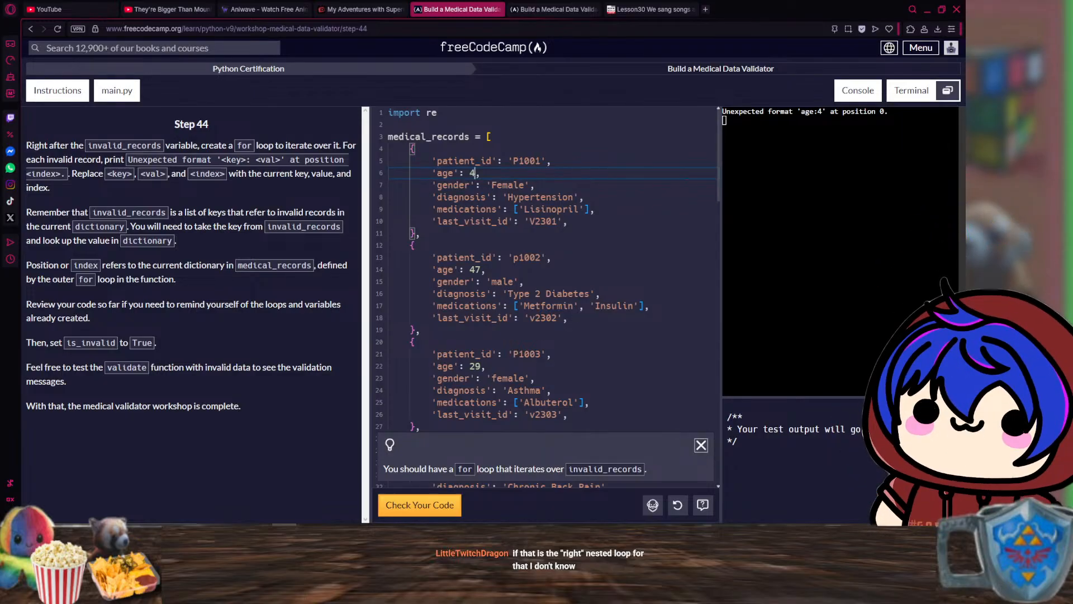
- Set the age in the first medical_records entry to the string 'Schnitzel' and run the Step 44 check
key(ctrl+z)
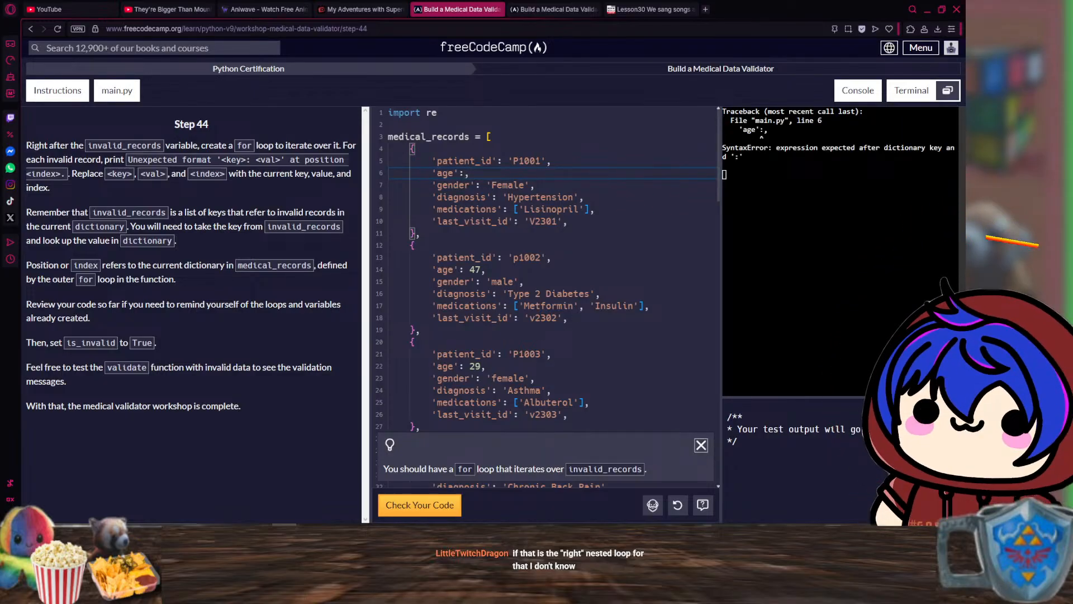
text(')
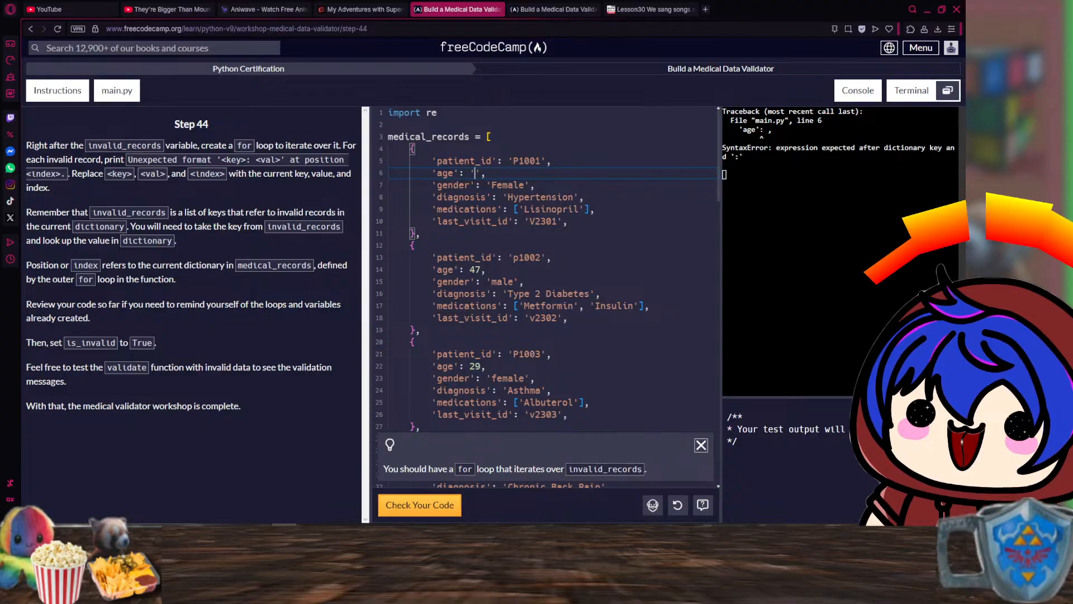
text(Schn)
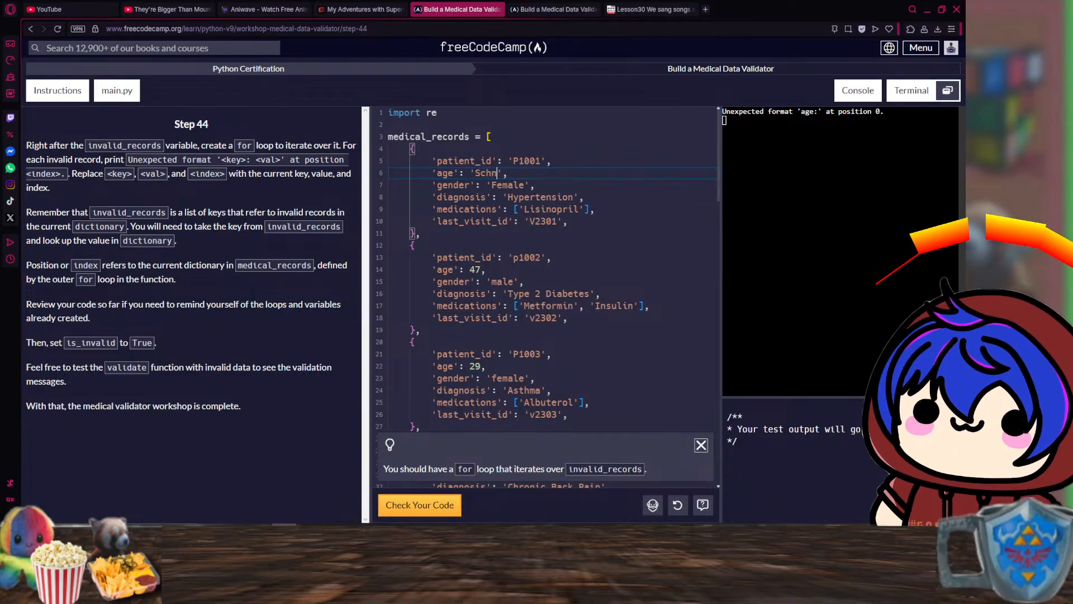
text(itzel)
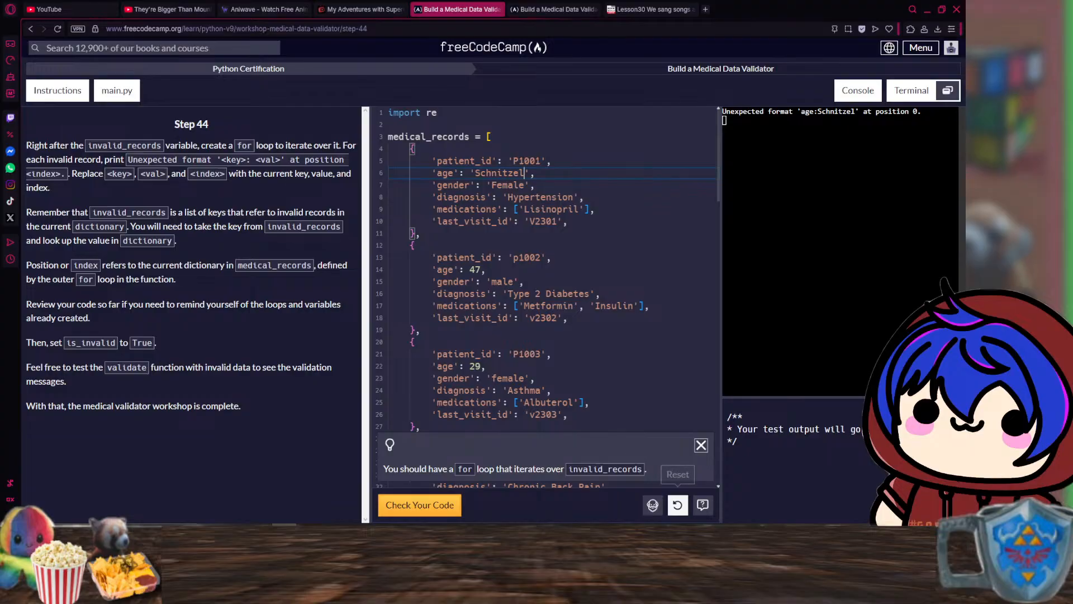
key(ctrl+Return)
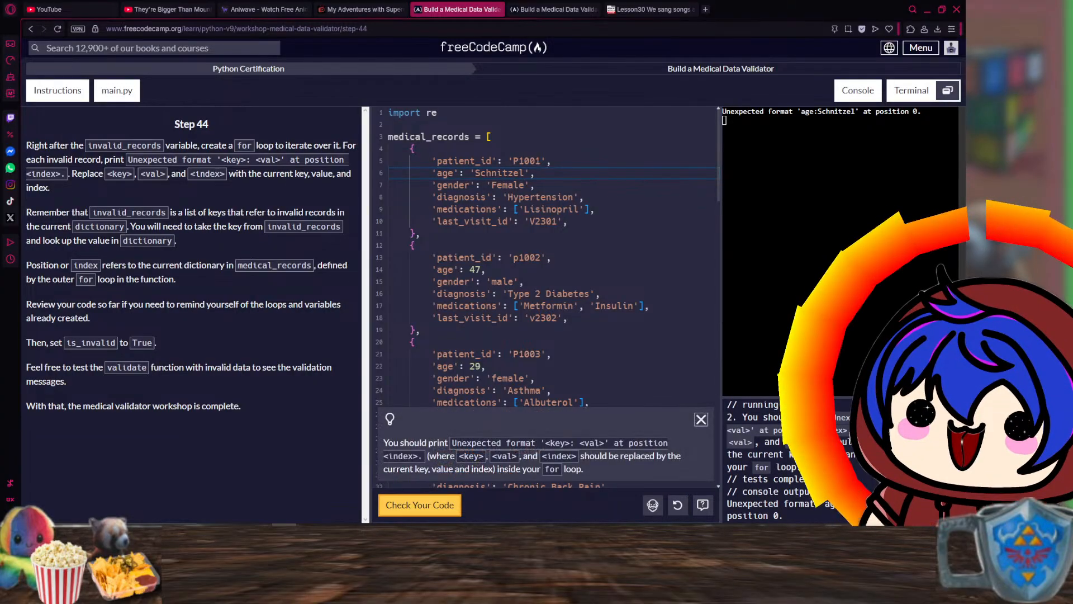
- Review the restored invalid_records loop in the validate function and rerun the Step 44 check
scroll(545, 257, down, 8)
scroll(545, 257, down, 12)
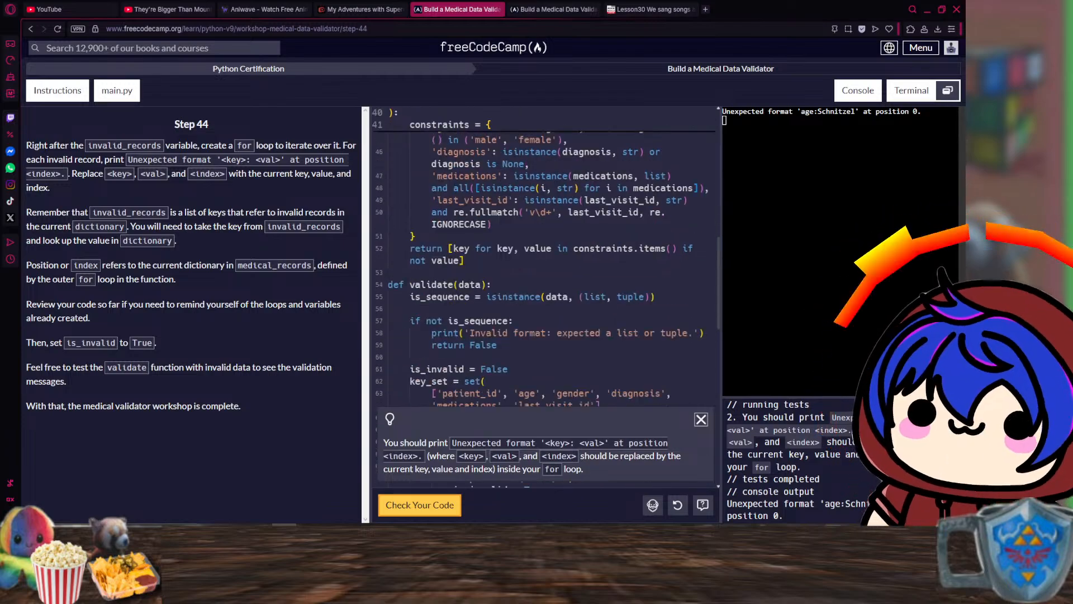
scroll(545, 258, down, 1)
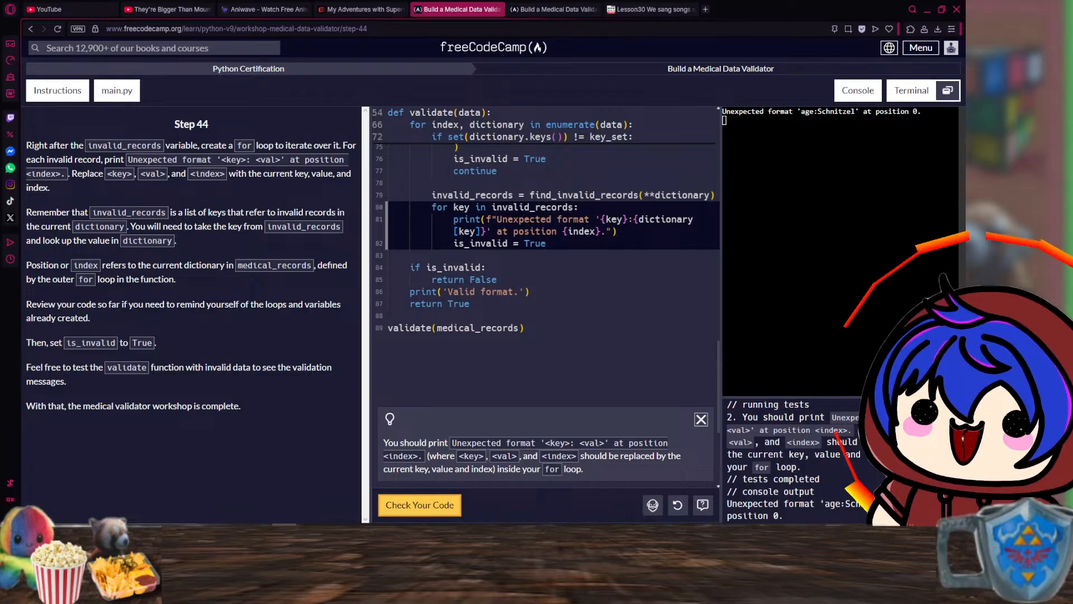
click(411, 504)
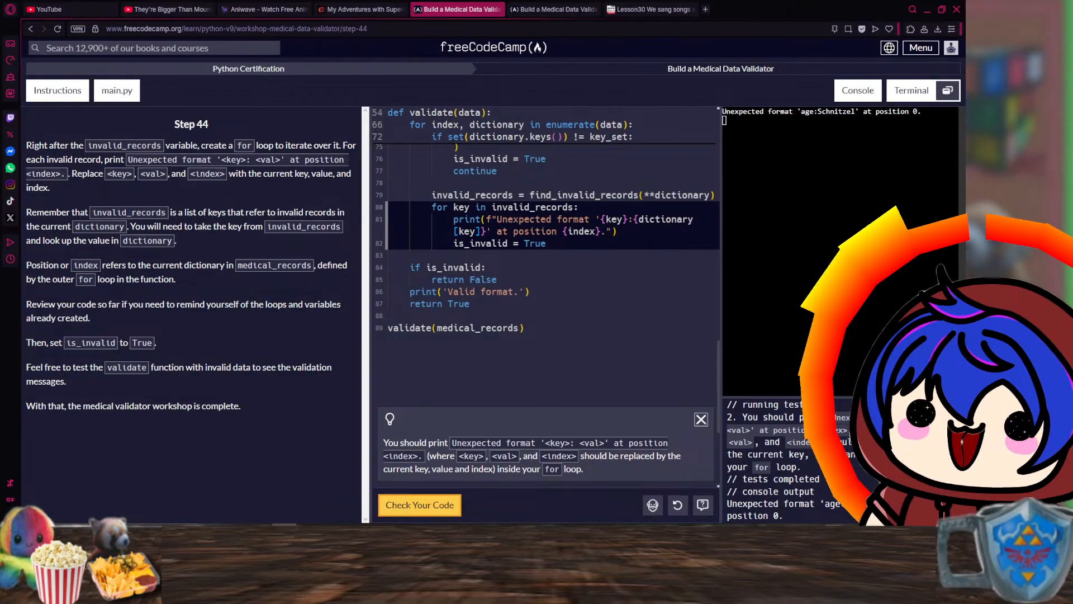
- Examine the indentation of the invalid_records for loop against the preceding if blocks and the closing print statement
click(432, 207)
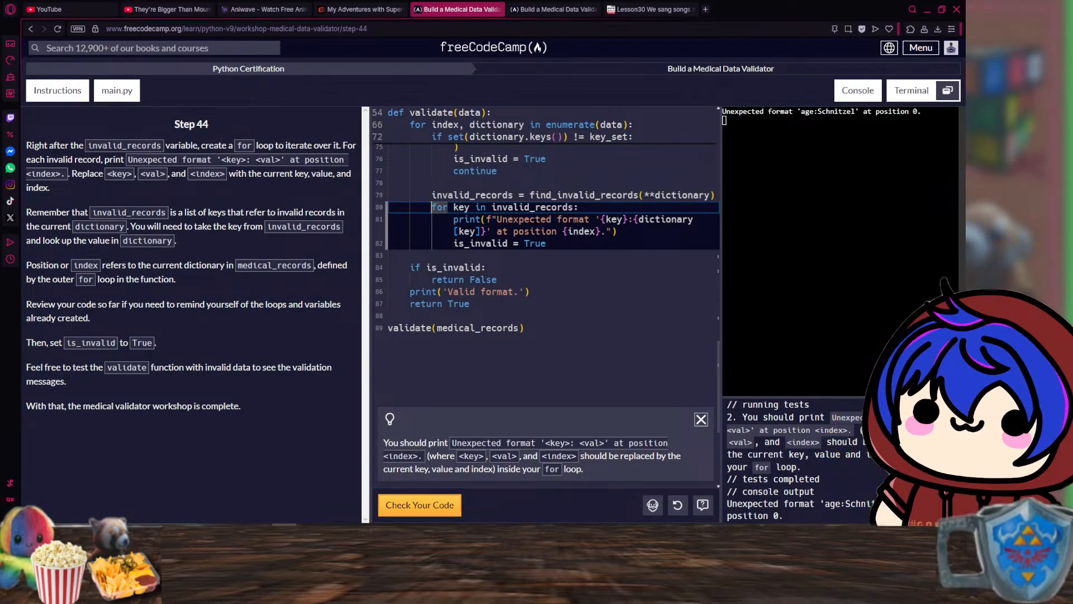
drag(432, 208, 404, 207)
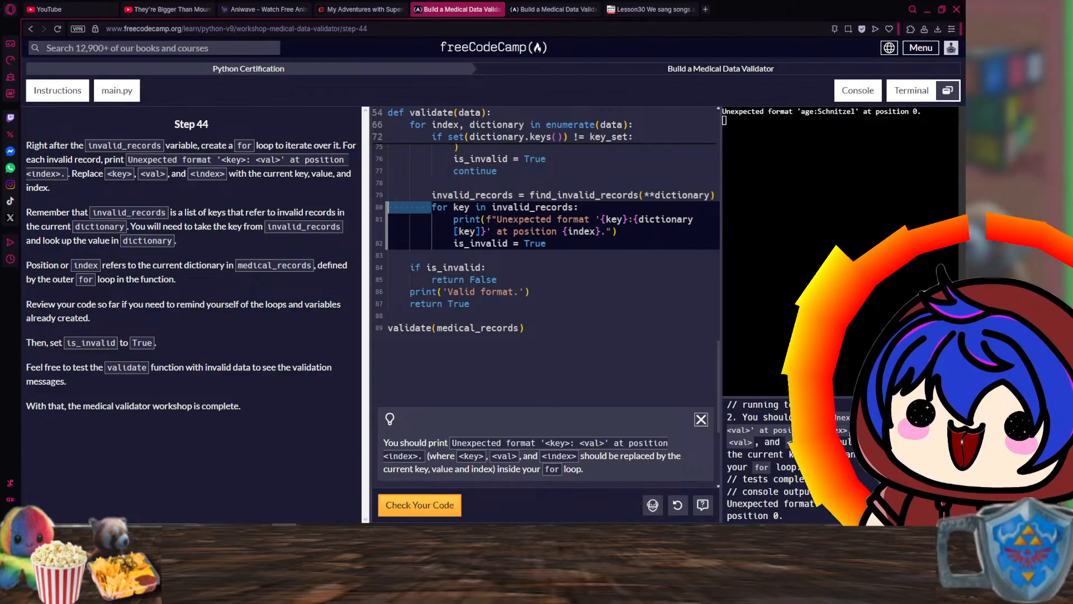
click(432, 207)
drag(432, 208, 388, 208)
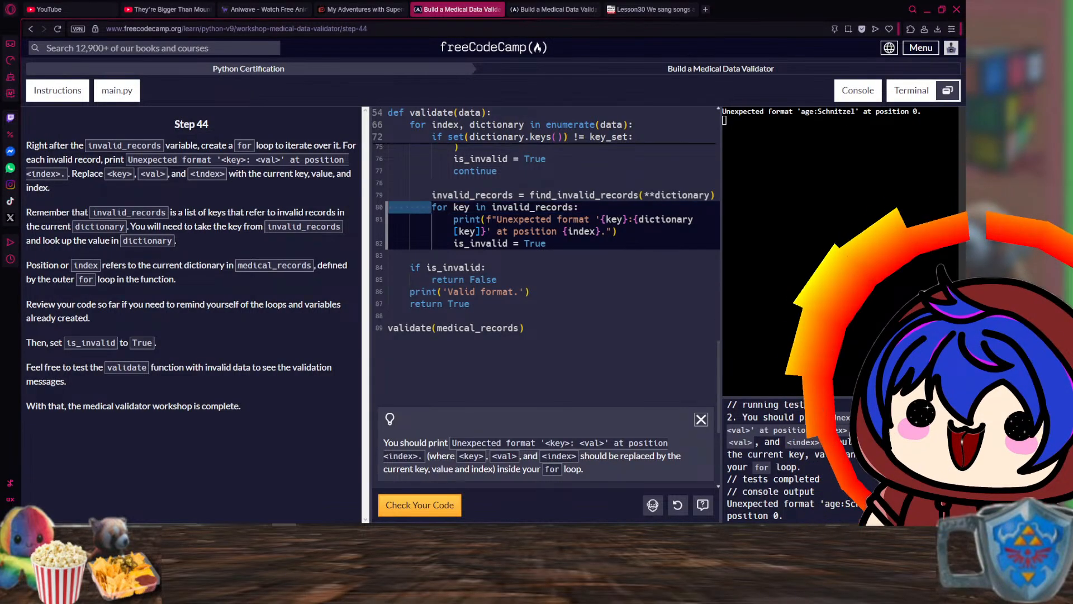
scroll(545, 252, up, 5)
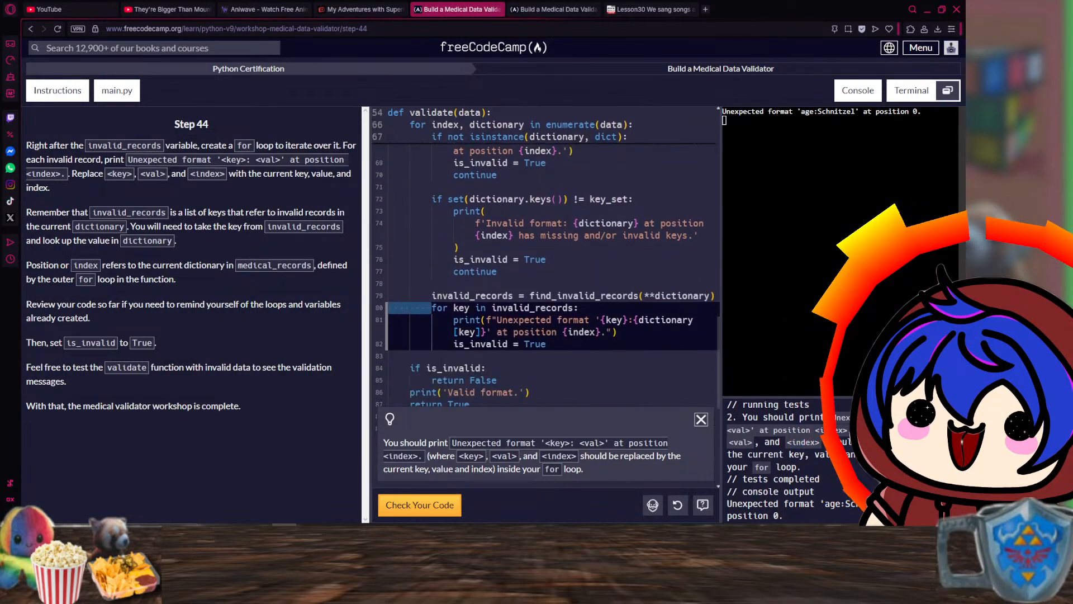
scroll(545, 313, down, 2)
click(531, 342)
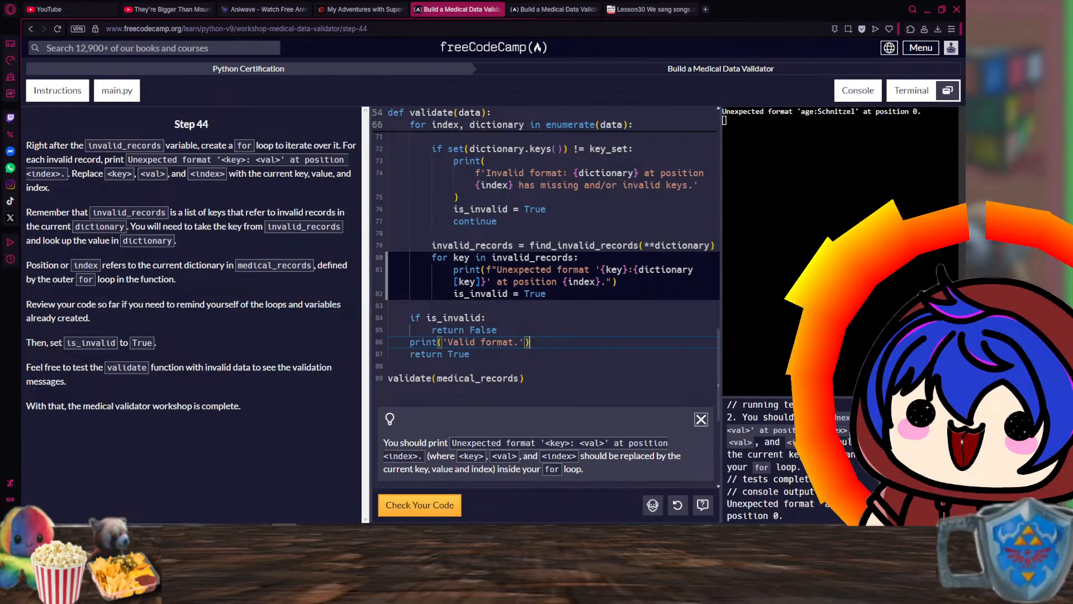
- Compare the indentation of the invalid_records loop with the outer enumerate loop and key-set check in validate, and review the terminal output
scroll(531, 342, up, 7)
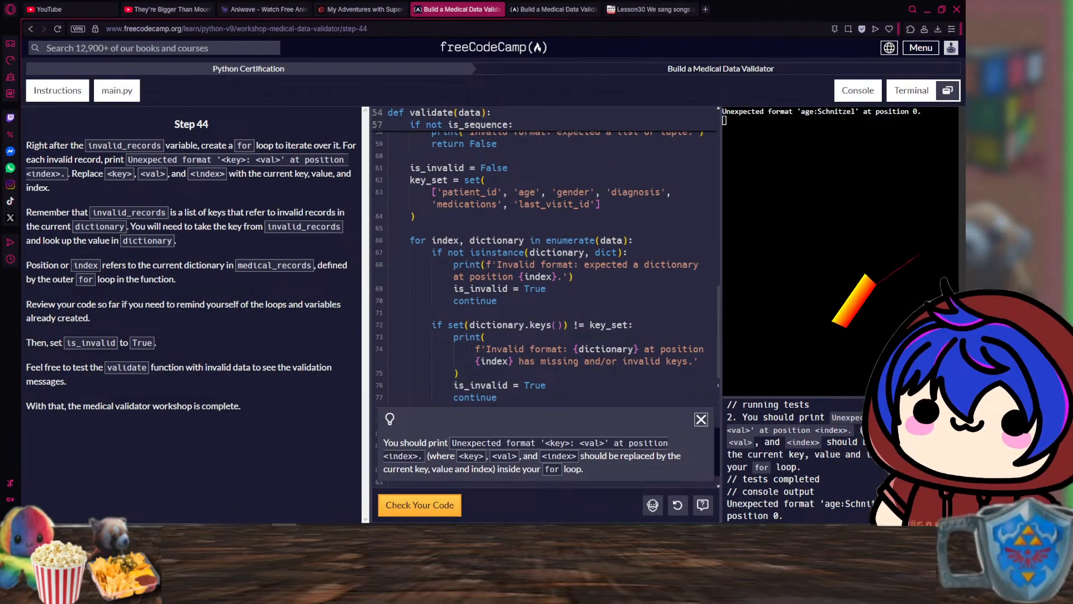
drag(412, 240, 390, 228)
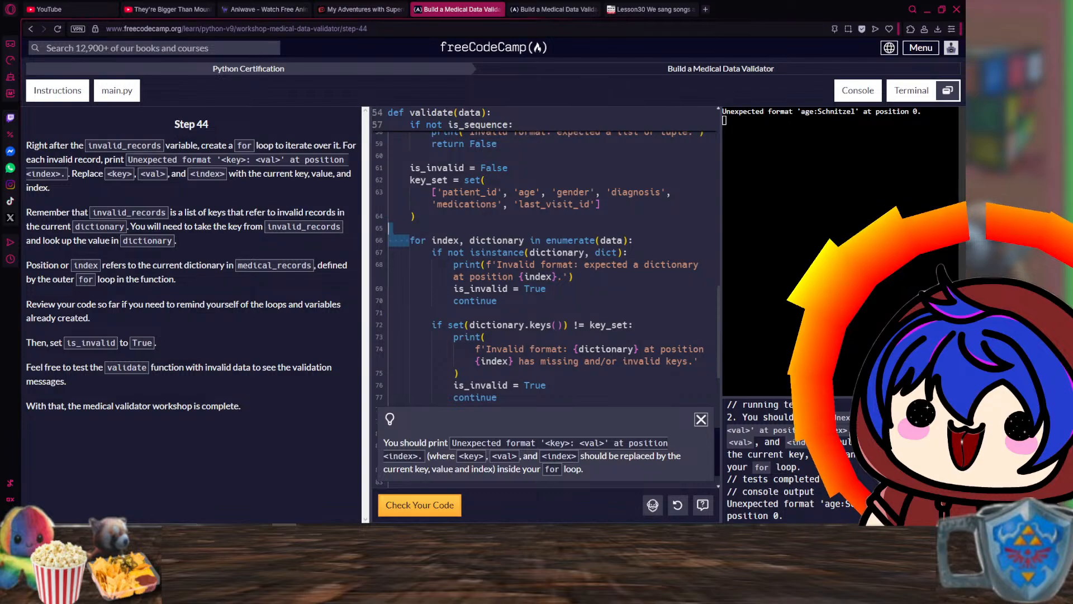
scroll(390, 228, down, 3)
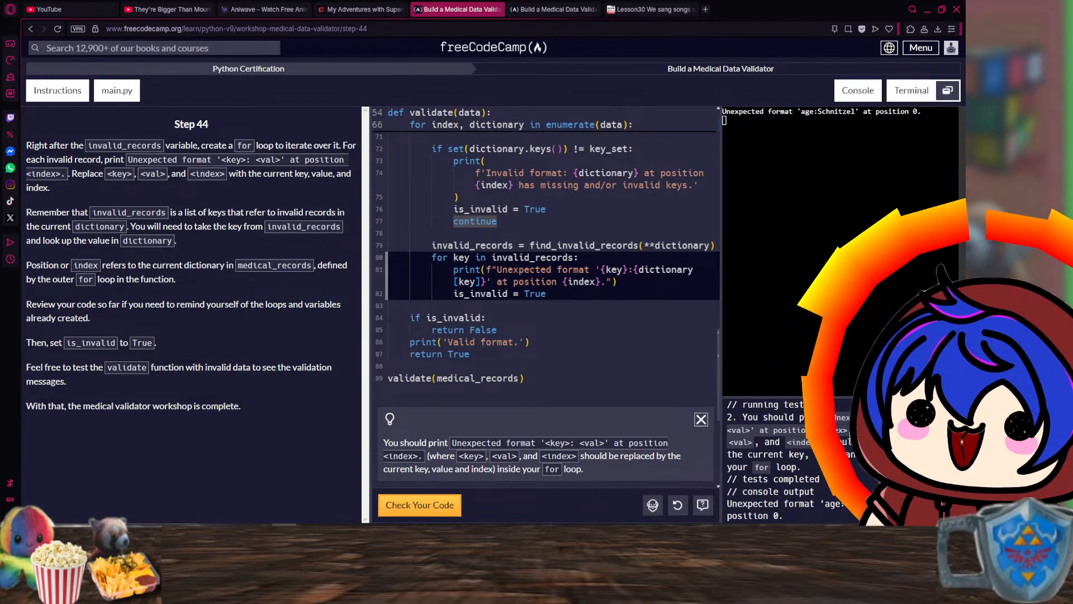
drag(917, 121, 722, 111)
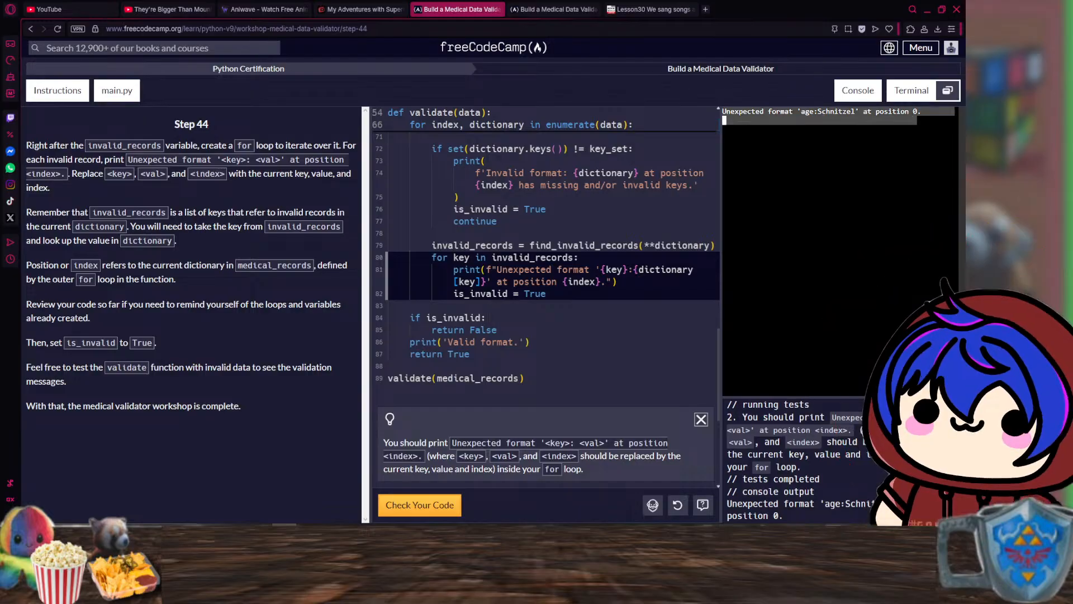
click(917, 120)
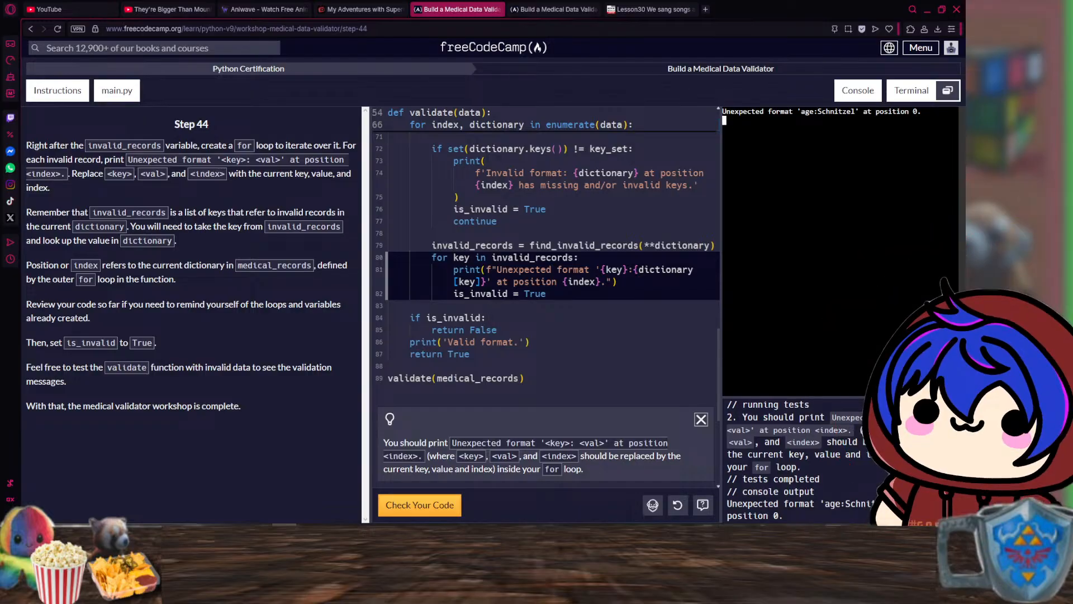
scroll(547, 251, up, 3)
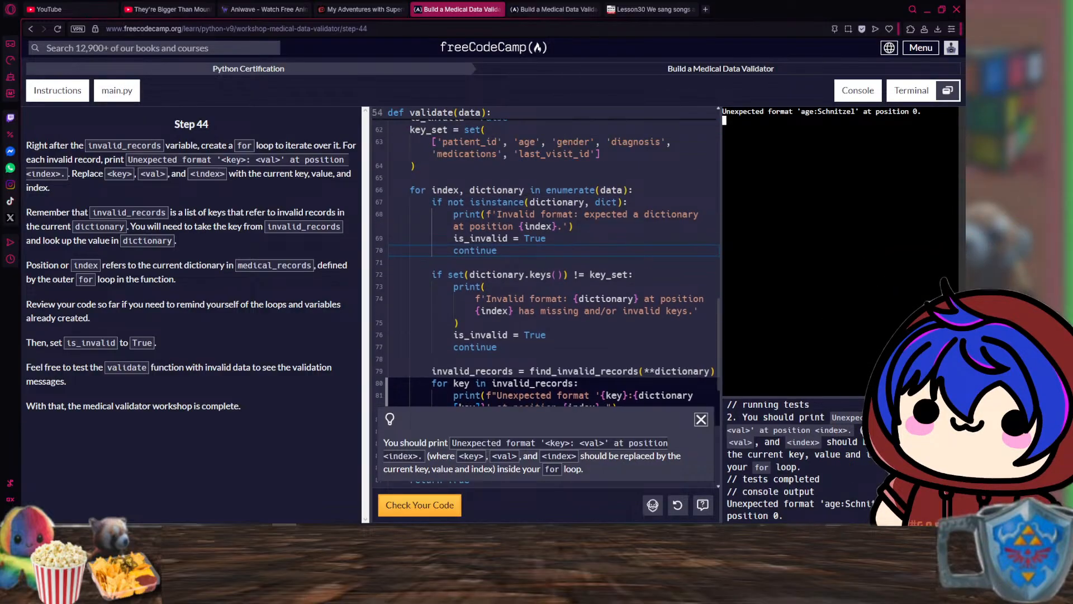
scroll(547, 252, down, 4)
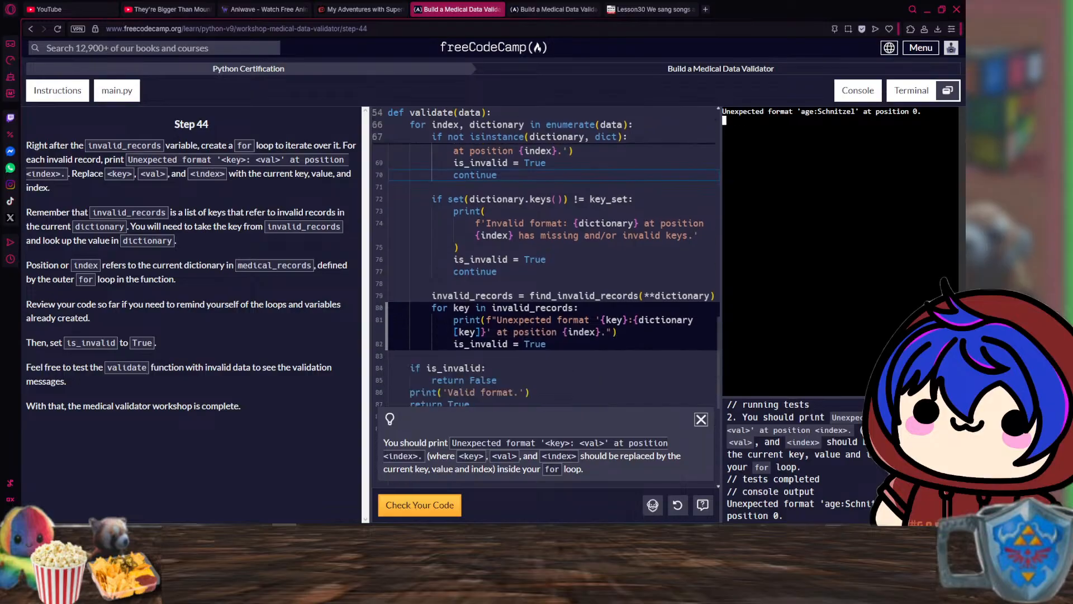
drag(431, 232, 410, 233)
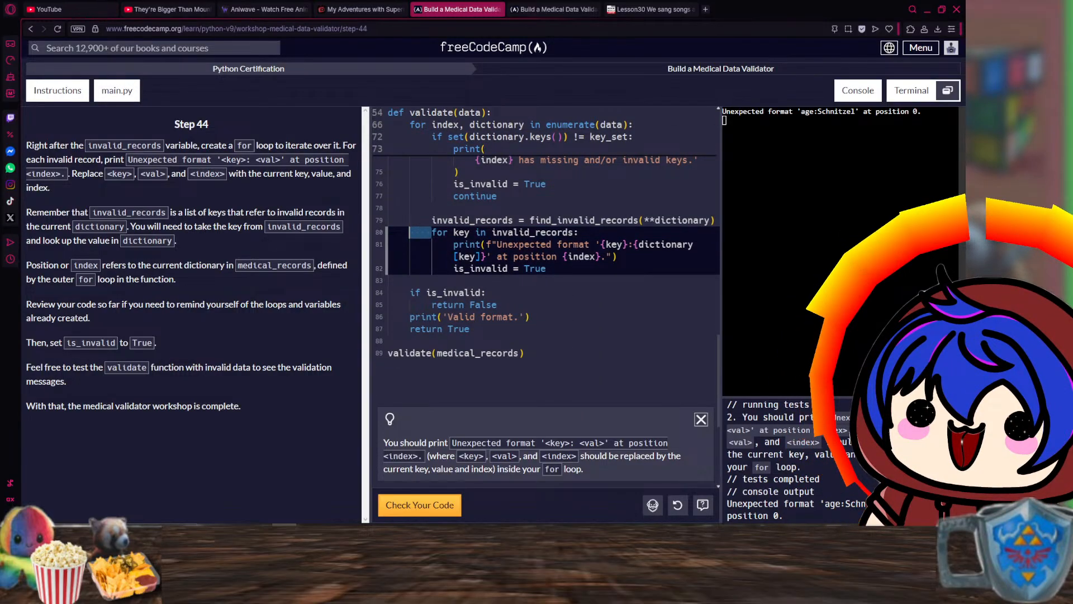
scroll(547, 252, up, 5)
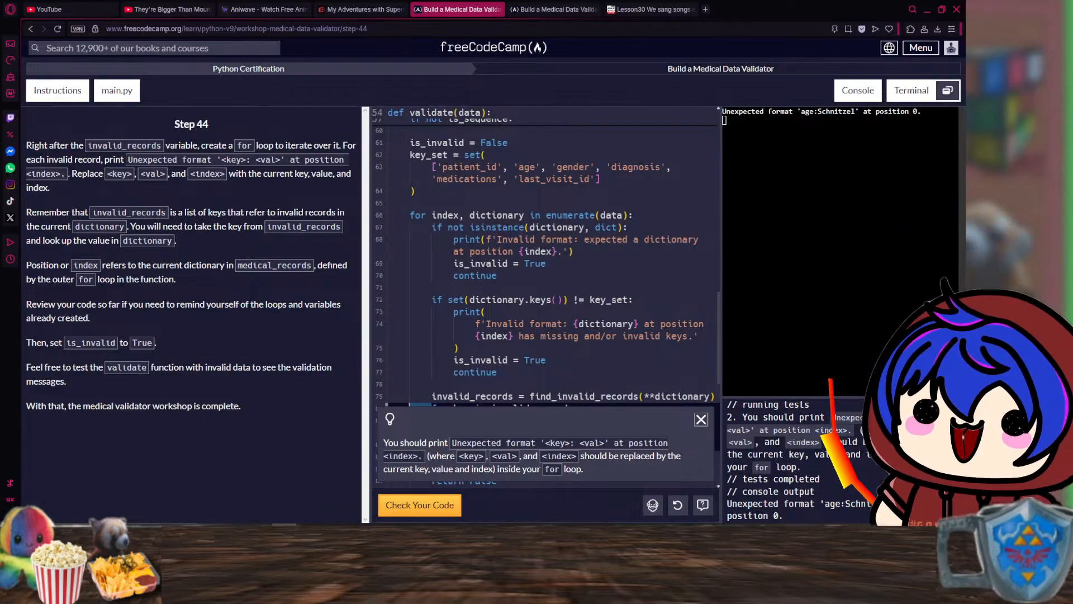
scroll(546, 252, down, 2)
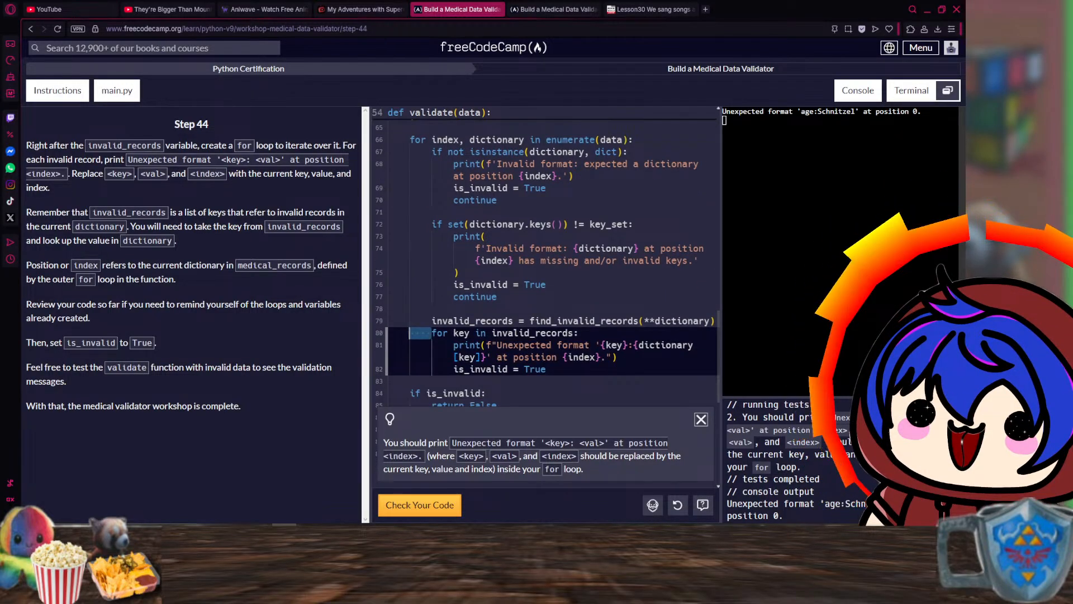
scroll(546, 252, down, 2)
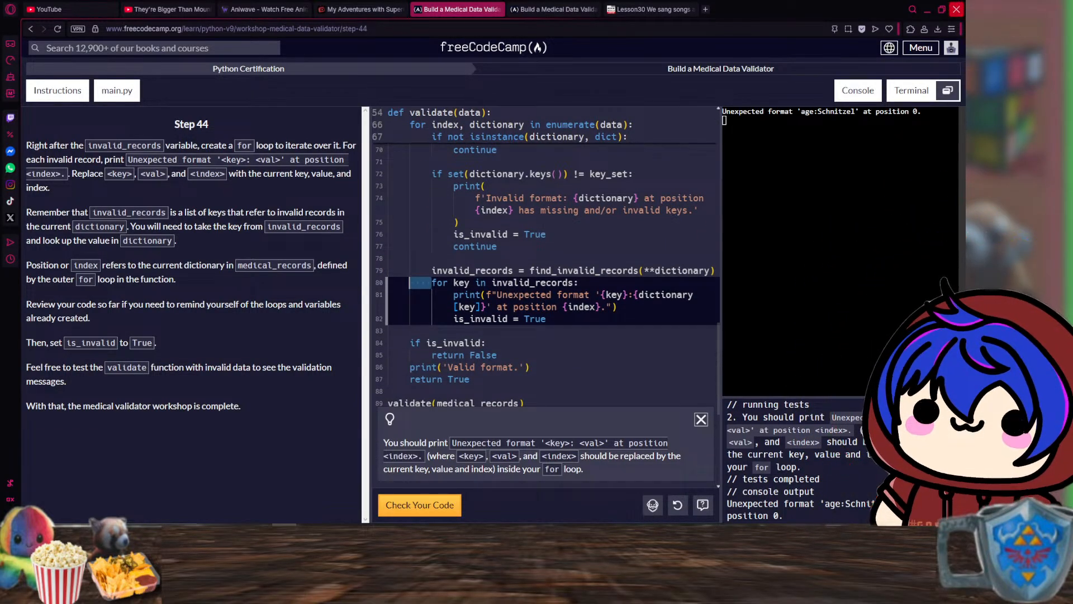
- Quit the Opera browser and switch to Blender's Animation workspace for the crown/halo scene
click(956, 9)
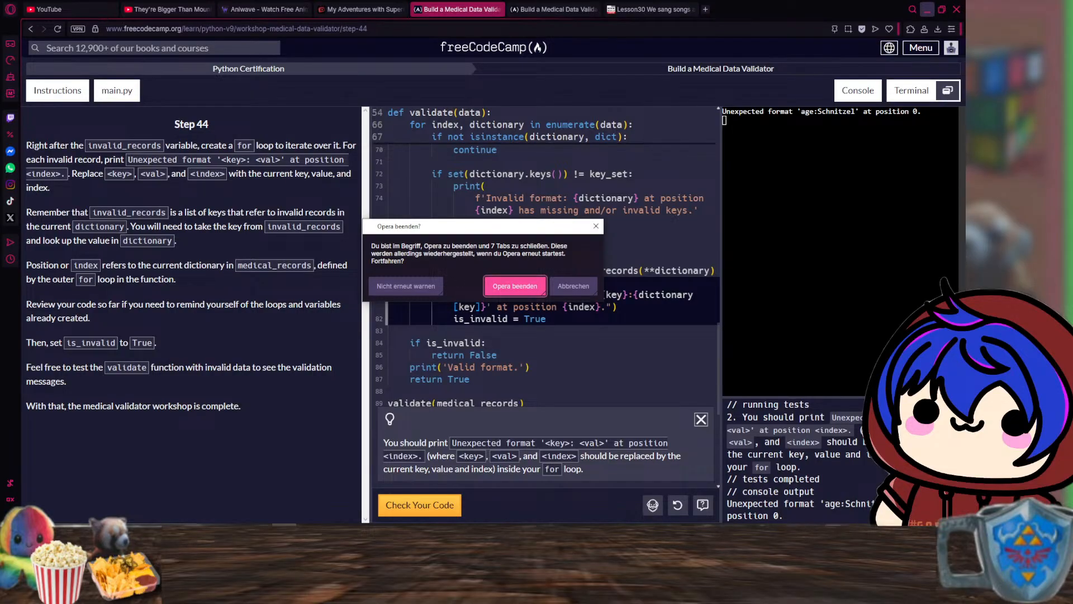
click(515, 285)
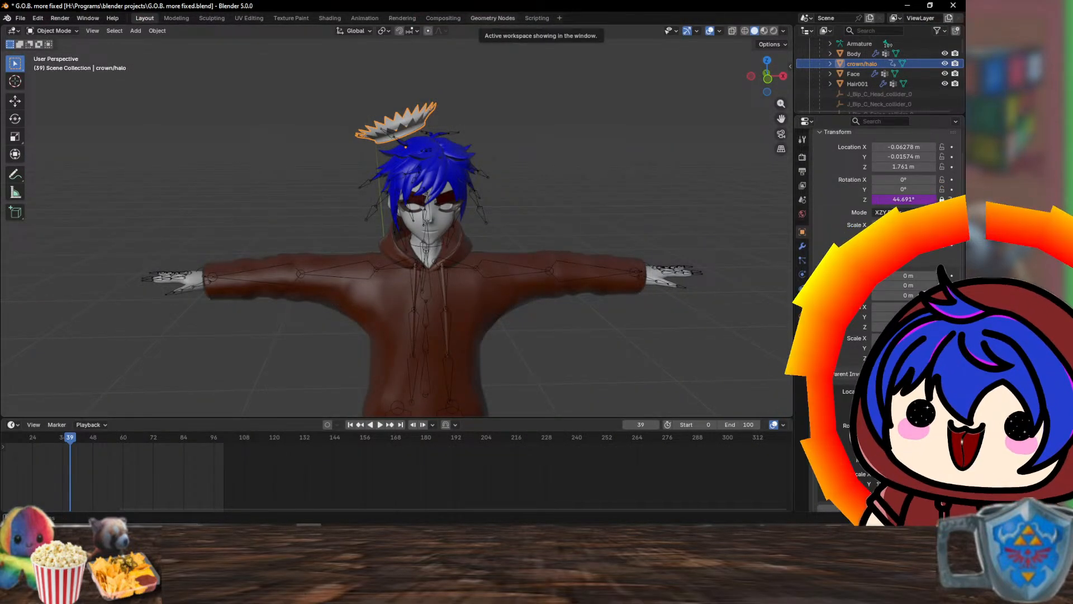
click(443, 18)
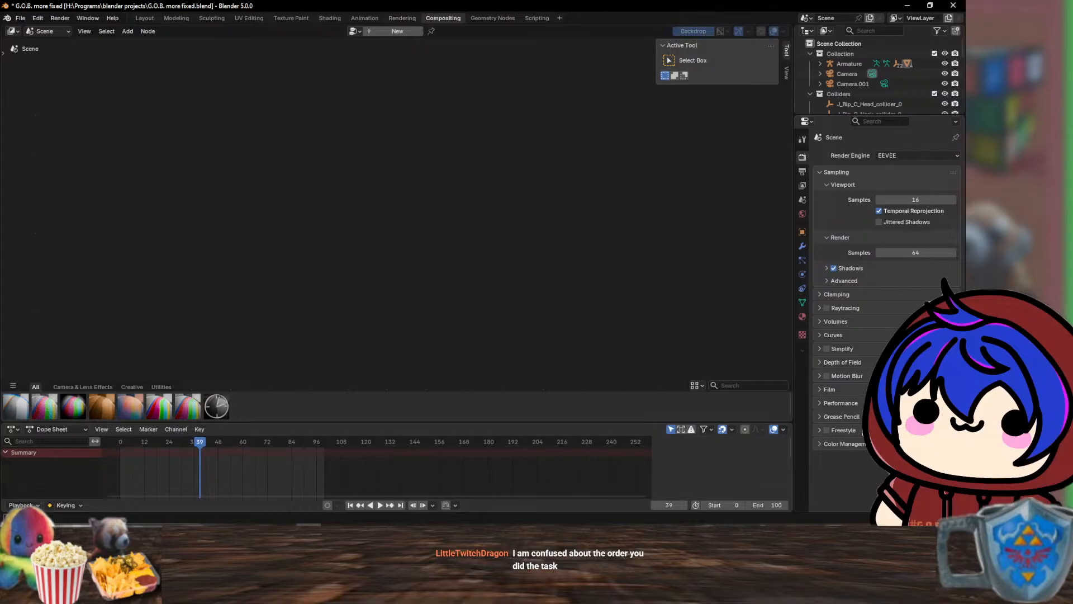
click(402, 18)
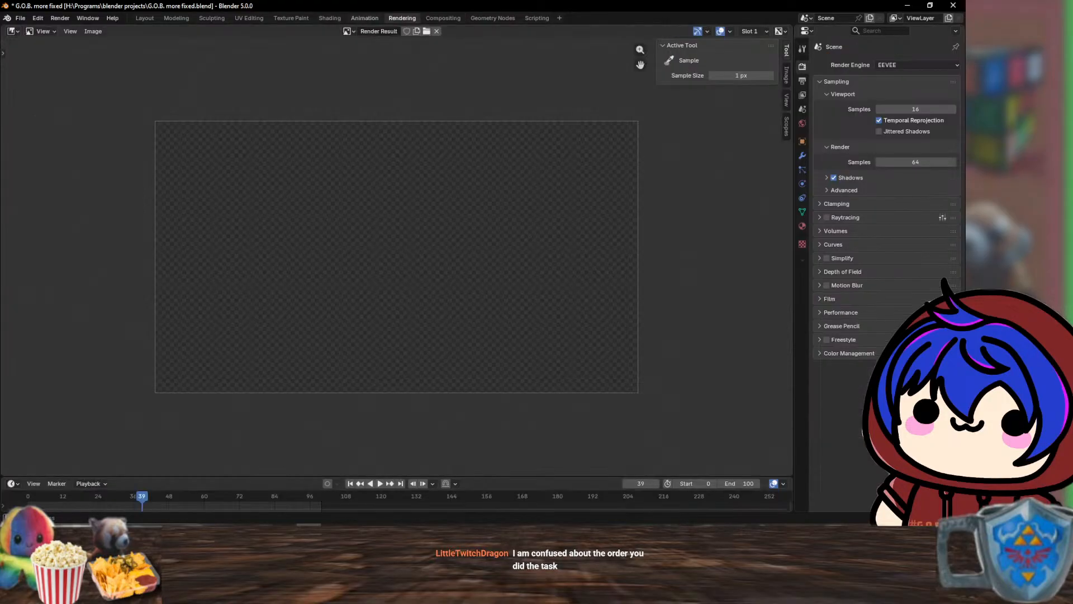
click(365, 18)
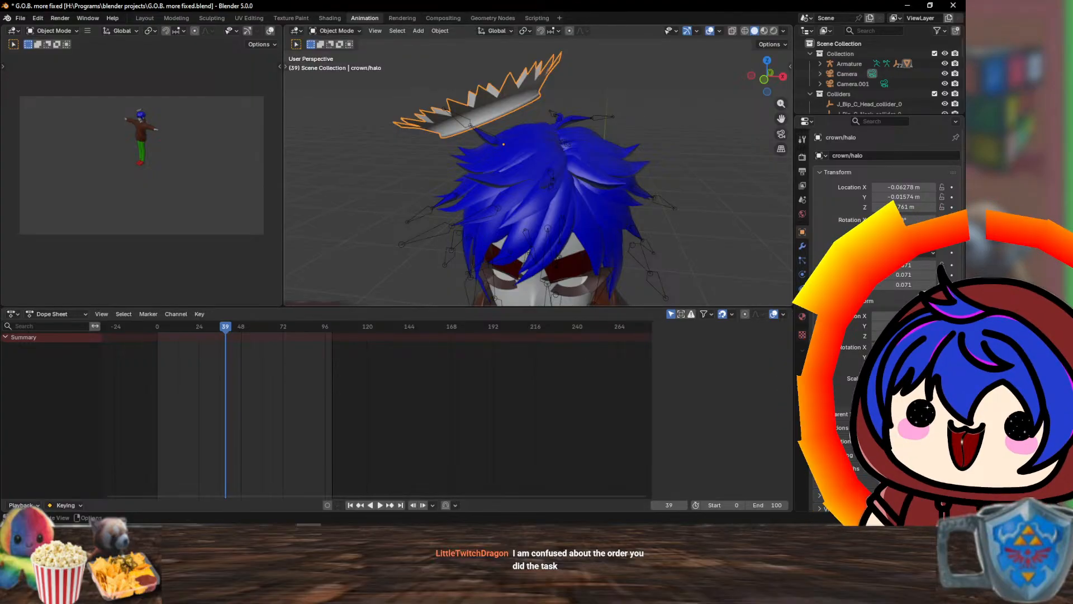
- Play the crown/halo animation while lowering the scene's end frame to 93, and stop playback
key(space)
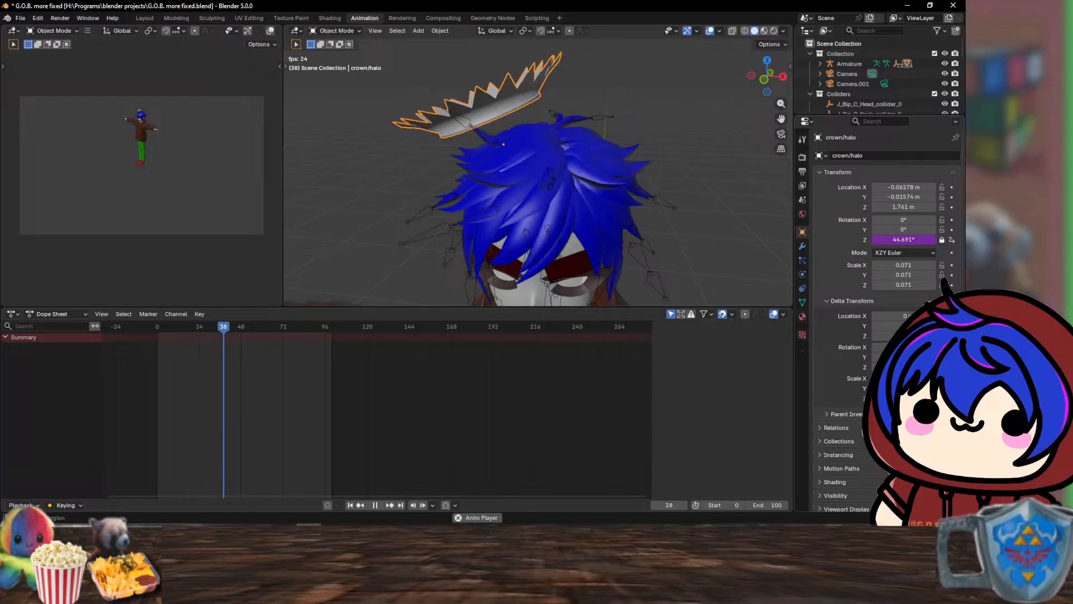
click(749, 505)
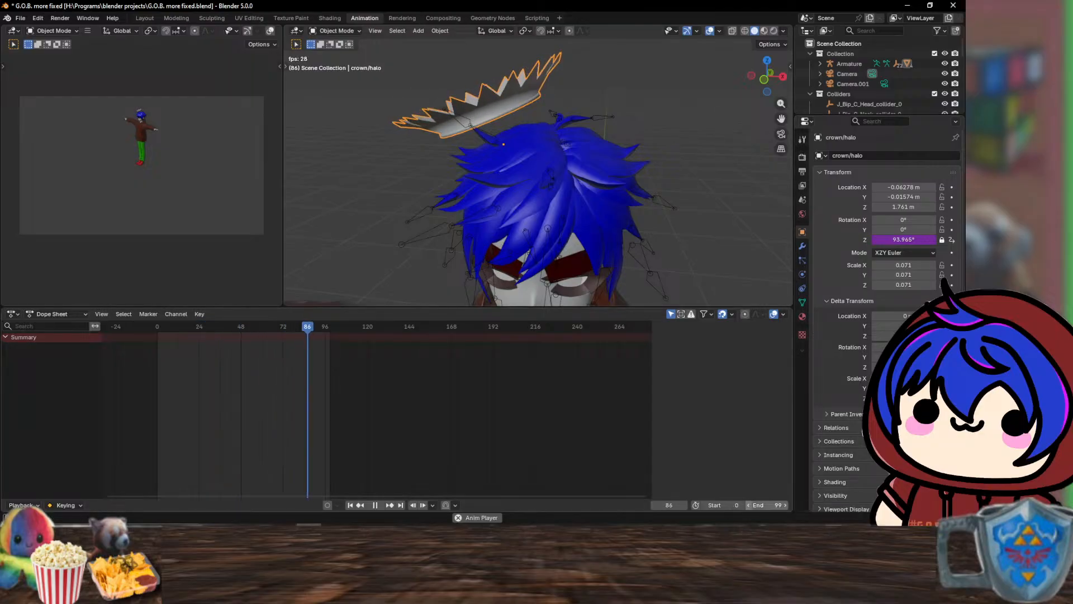
click(749, 506)
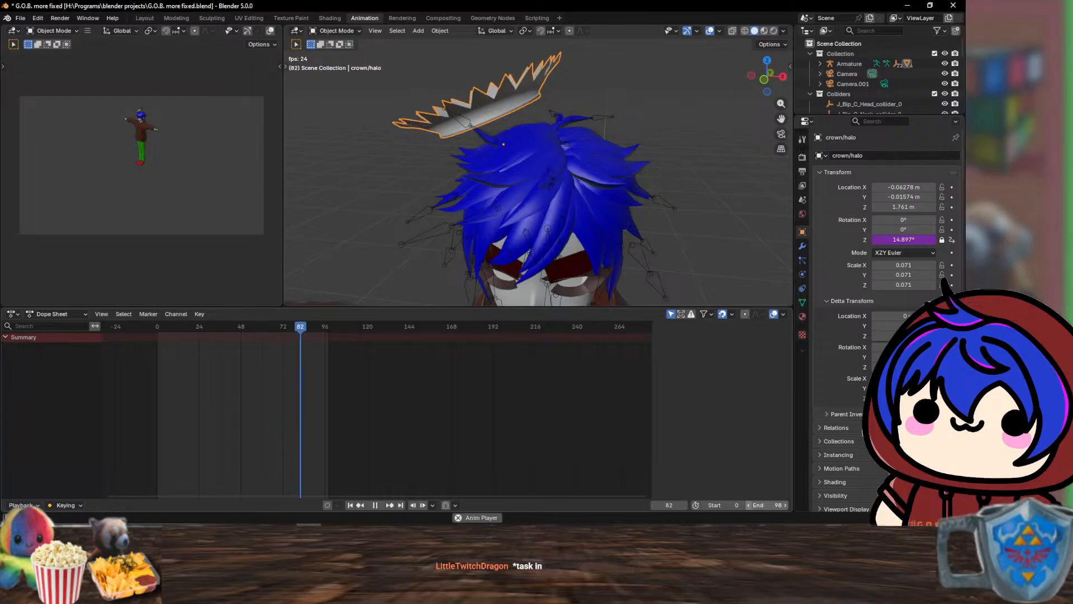
click(749, 505)
click(749, 506)
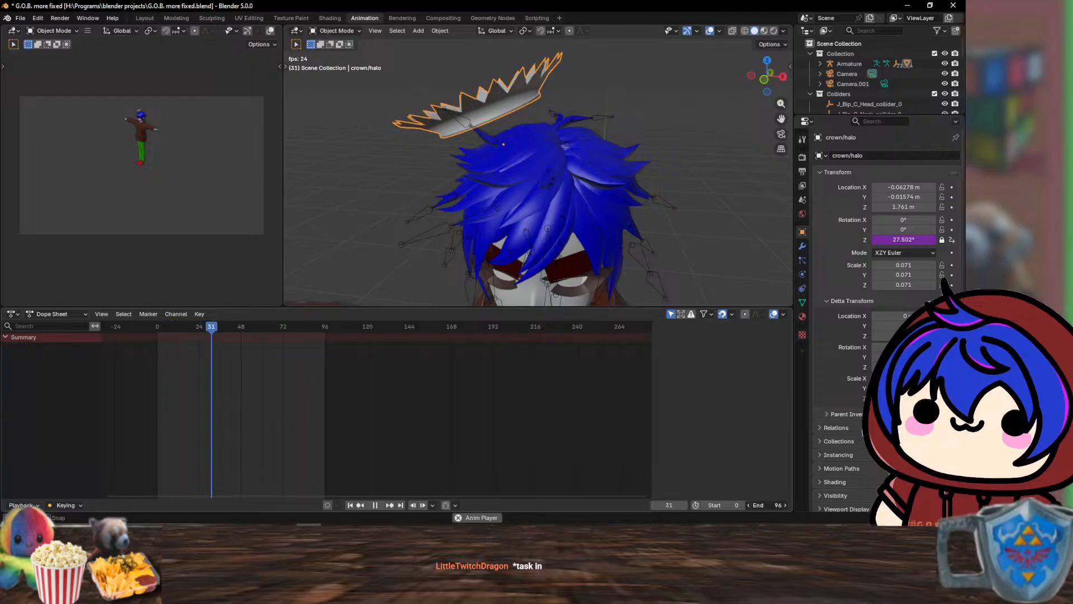
click(749, 505)
click(749, 505)
click(749, 505)
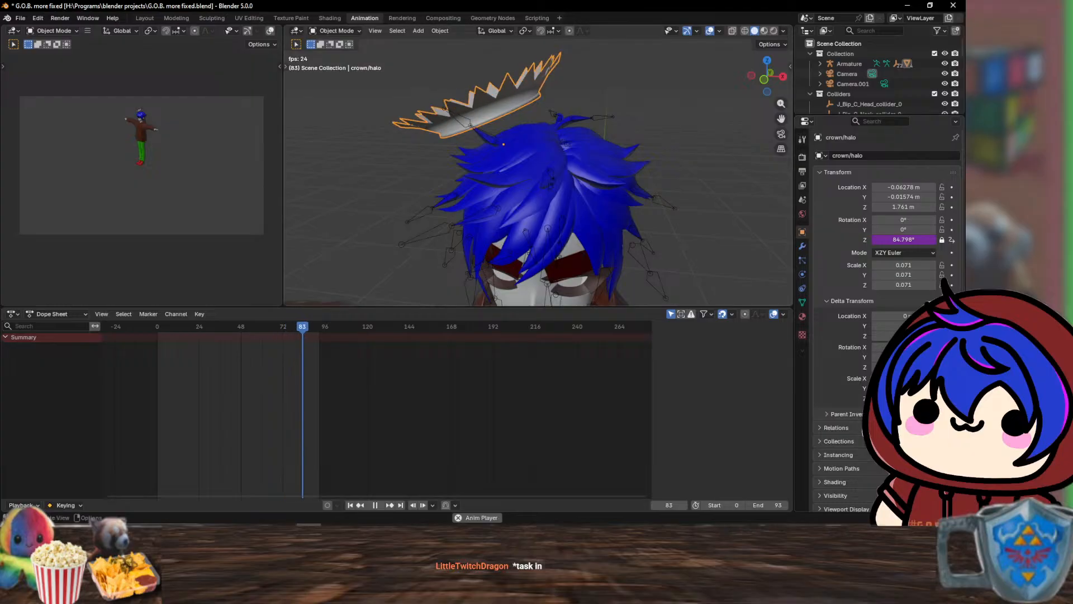
key(space)
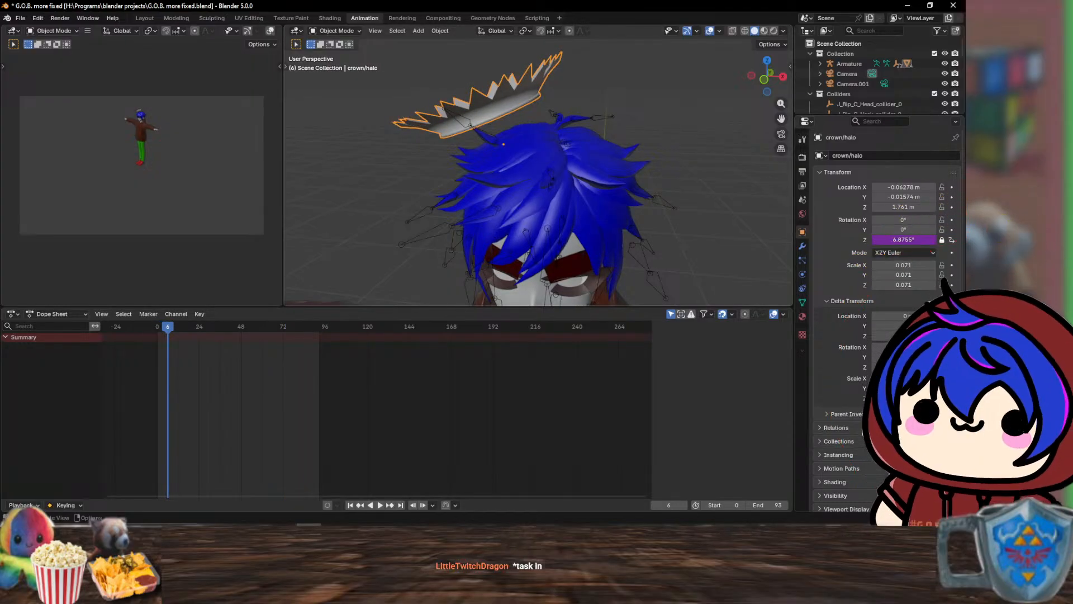
- Step the current frame back to 0 and inspect the driver expression on the crown/halo's Z rotation
key(Left)
key(Left)
key(Left)
key(Left)
key(Left)
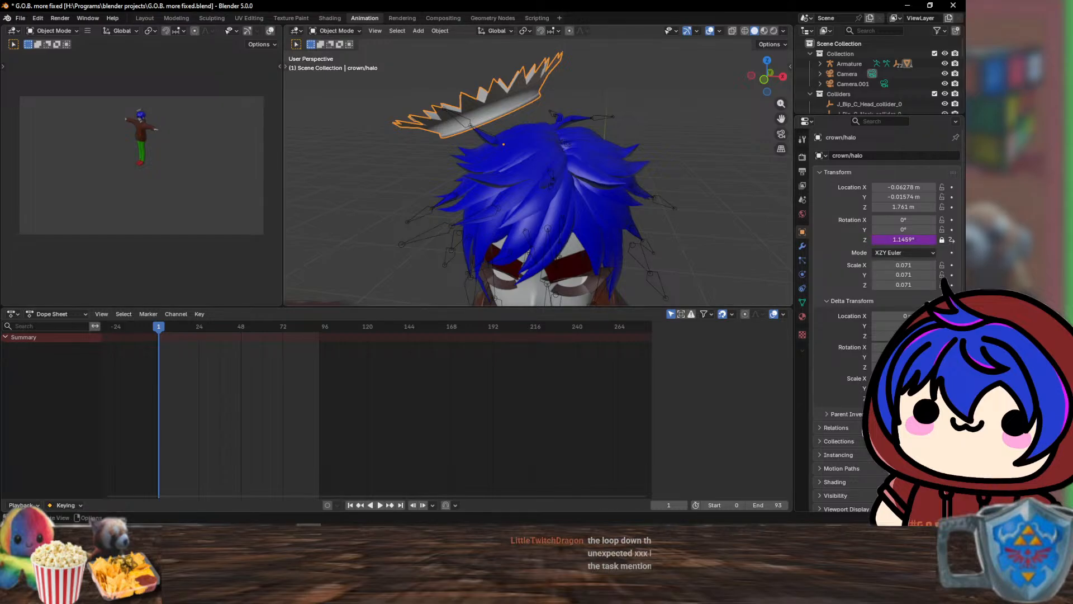
key(Left)
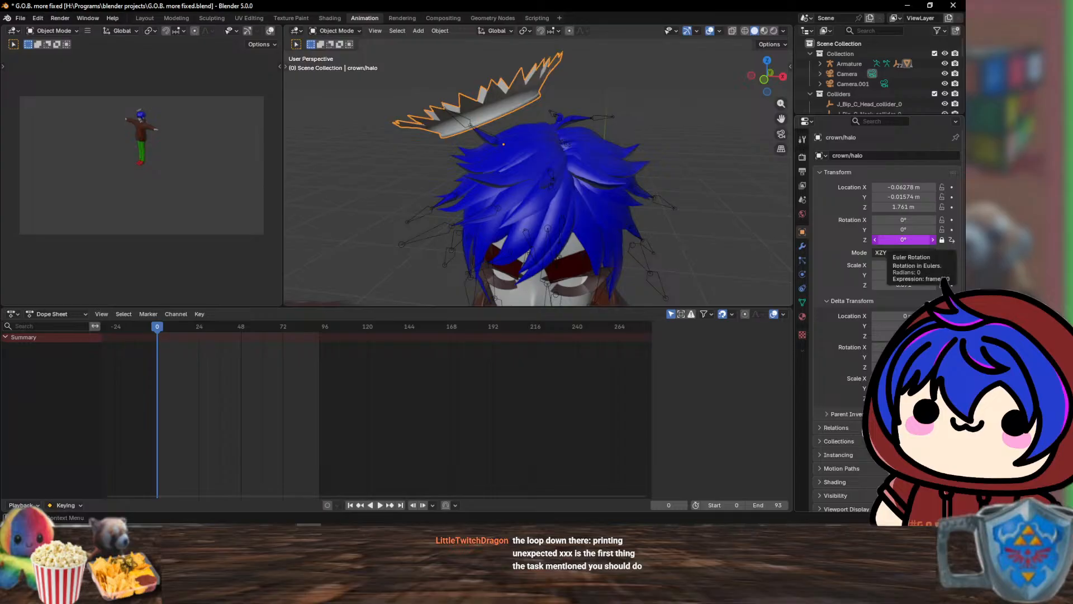
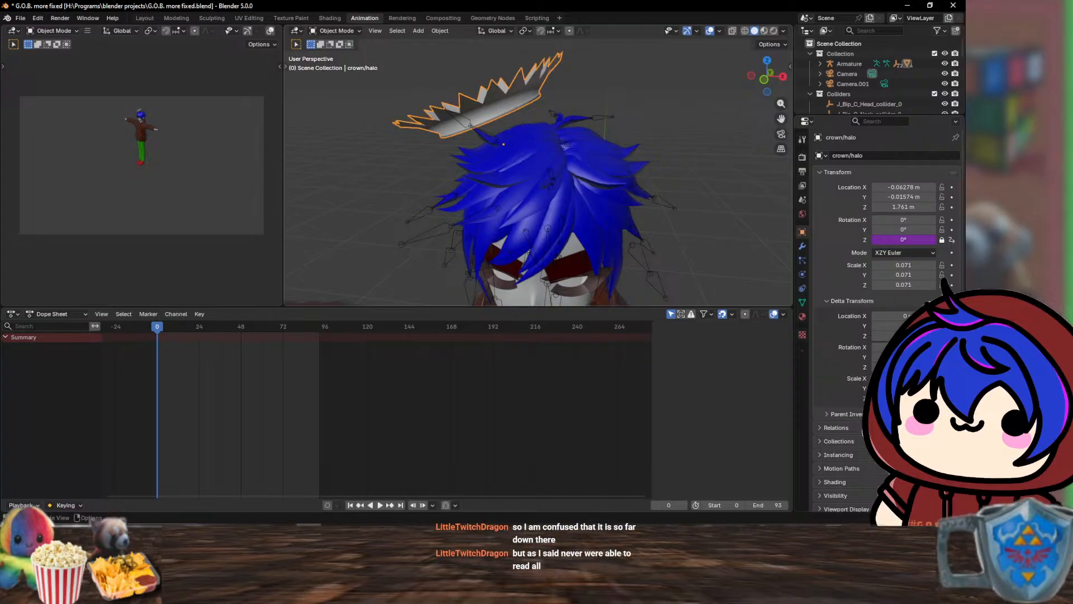
- Step the timeline back frame by frame to 157 while examining the crown/halo's driven Z rotation
key(space)
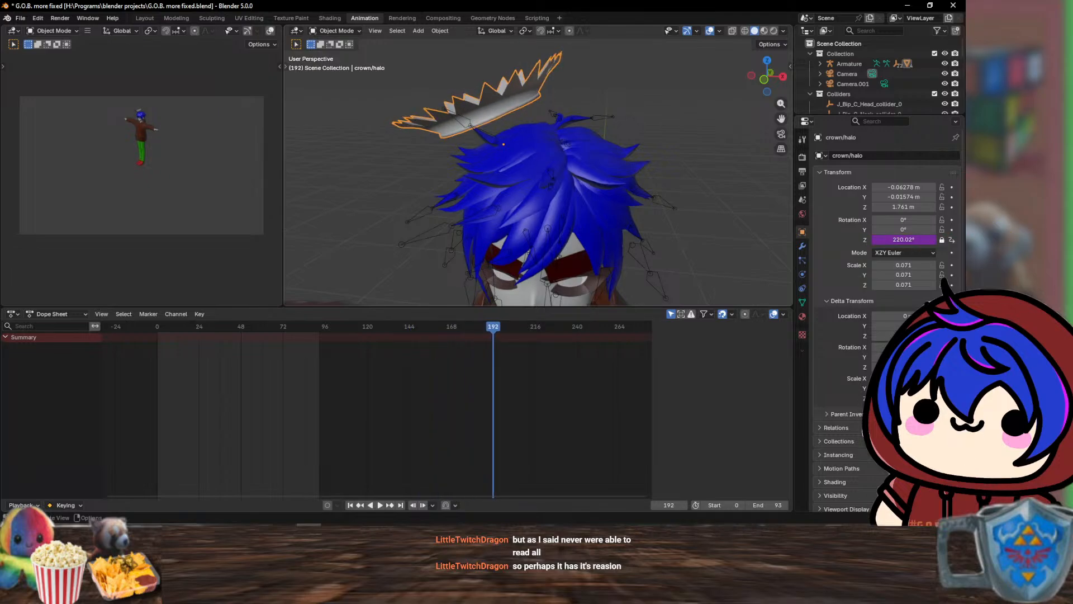
key(Left)
key(Left)
key(Left)
key(Left)
key(Left)
key(Left)
key(Left)
key(Left)
key(Left)
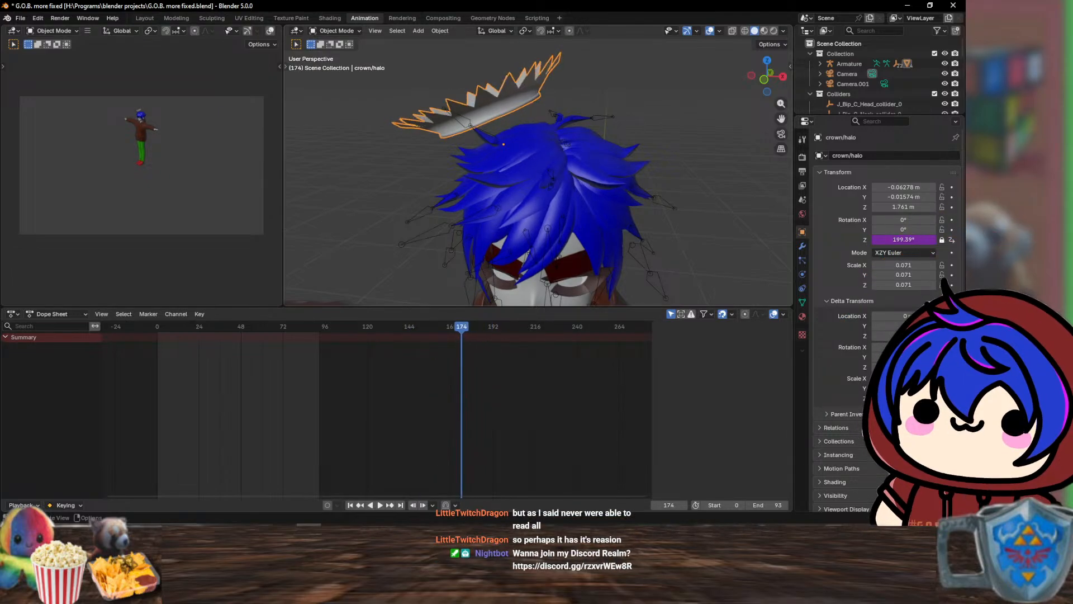
key(Left)
key(Left)
key(Left)
key(Left)
key(Left)
key(Left)
key(Left)
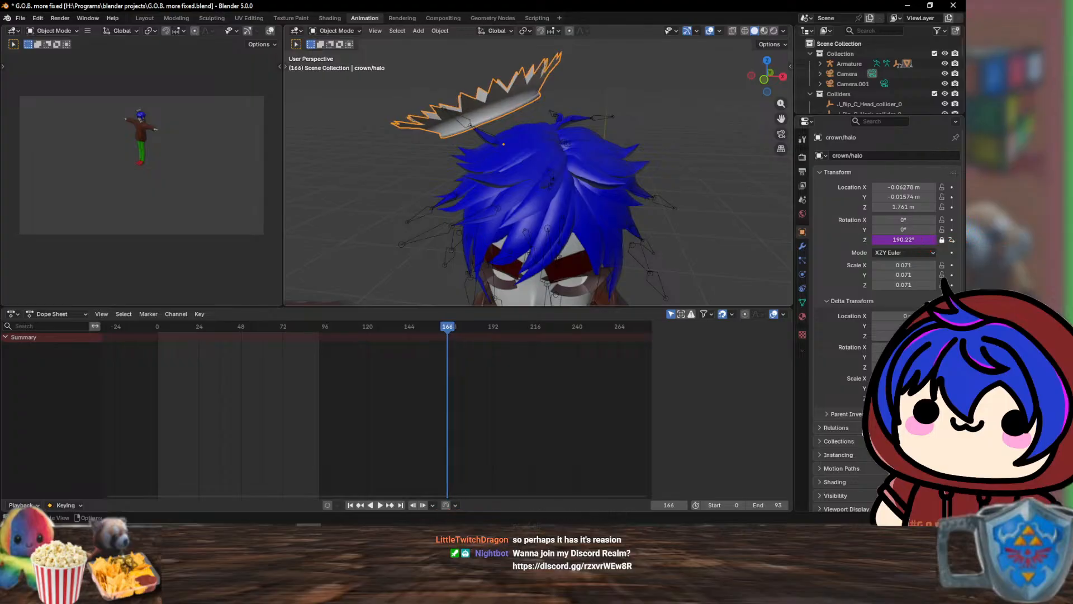
key(Left)
key(Left)
key(Left)
key(Left)
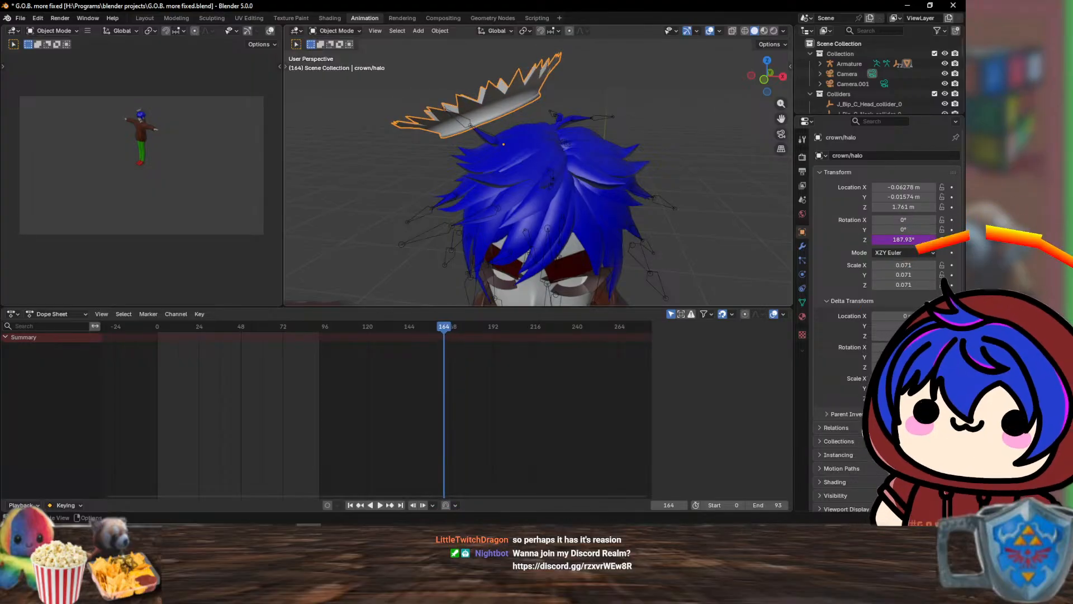
key(Left)
key(Left)
key(Left)
key(Left)
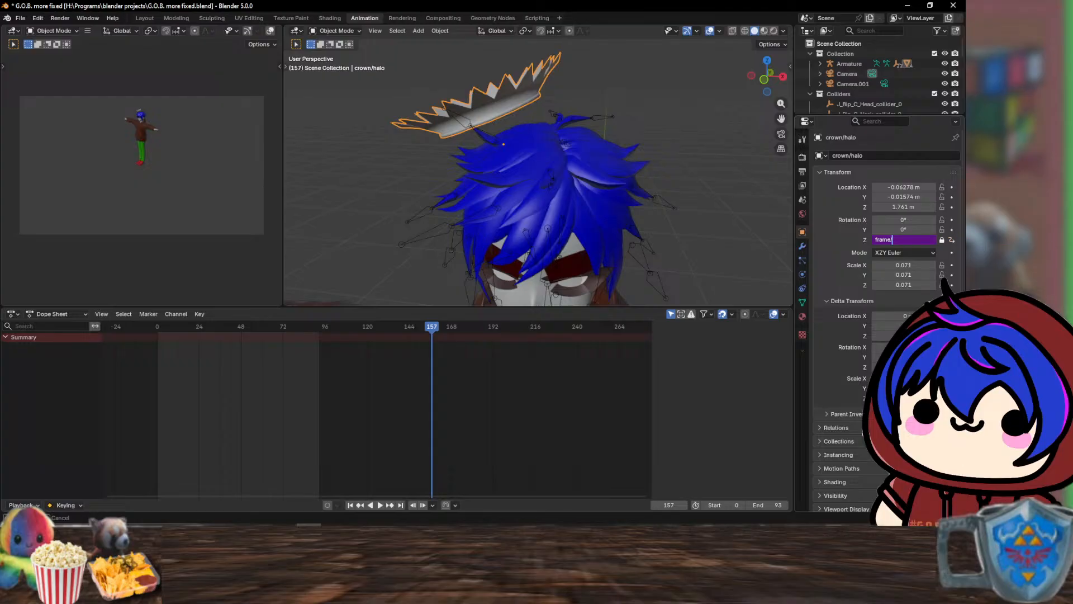
- Set the crown/halo's Z rotation driver expression to frame/75 and play the animation to check the spin
text(75)
key(Return)
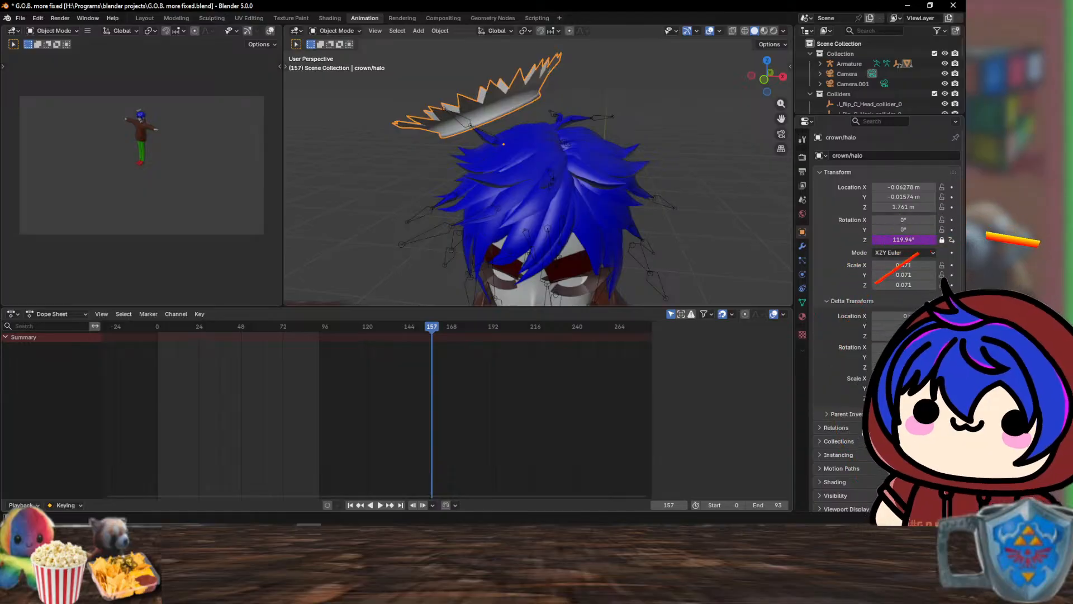
key(space)
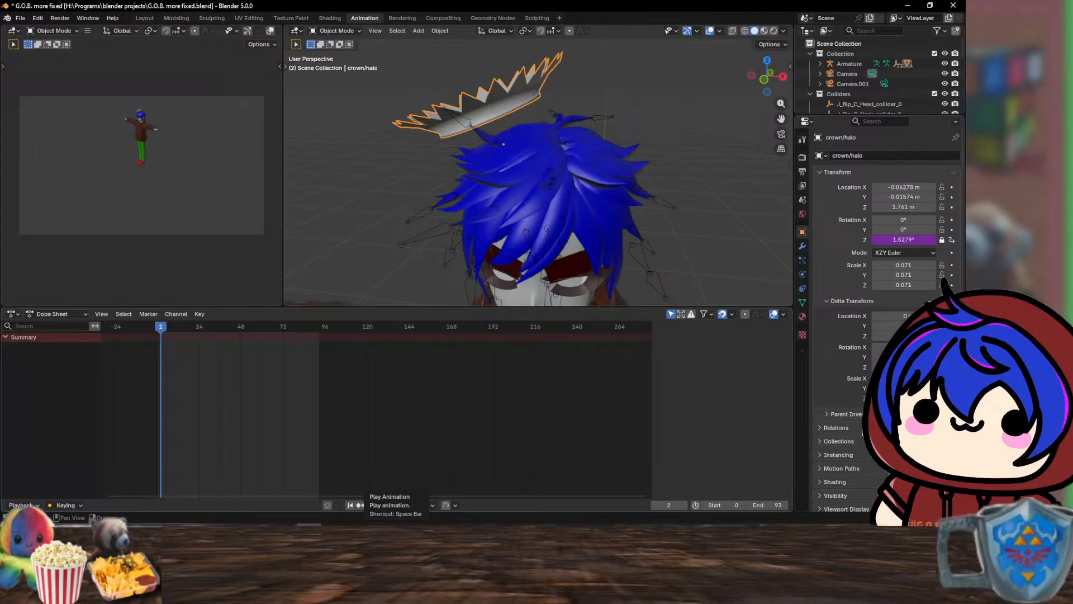
click(373, 505)
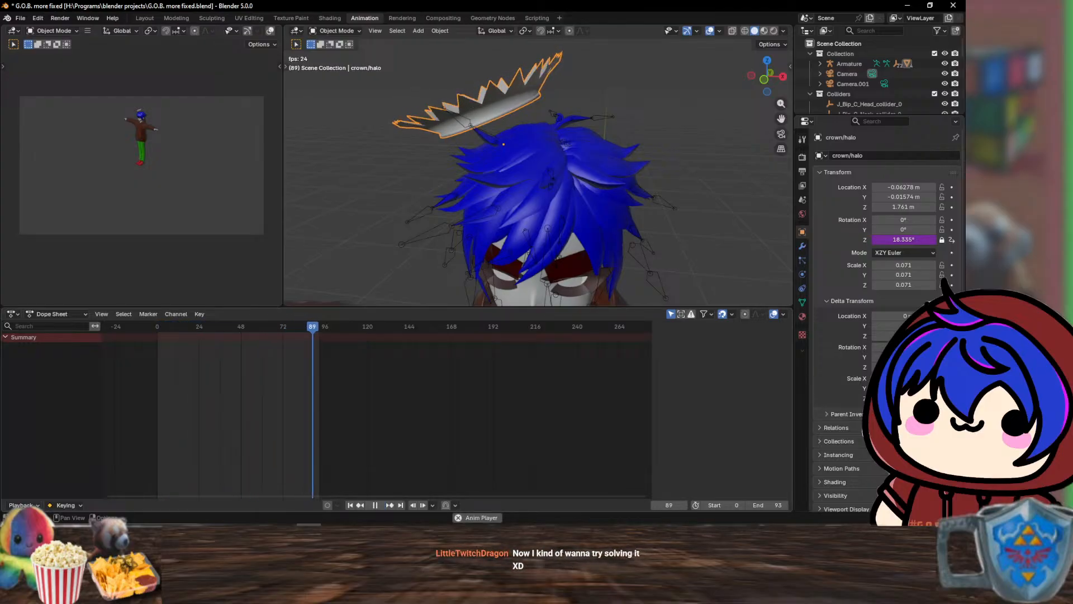
key(space)
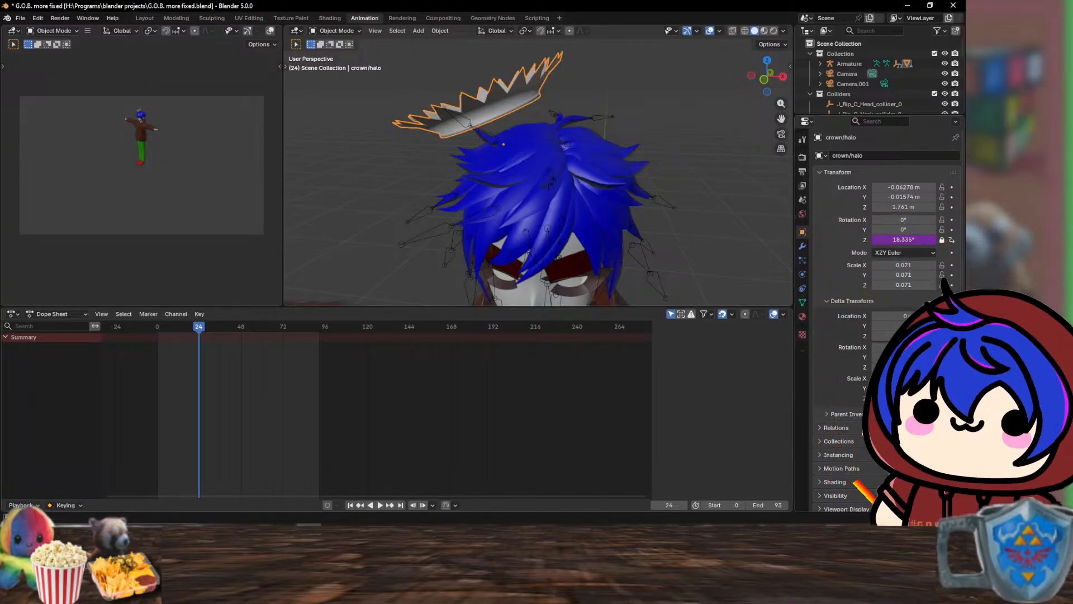
key(space)
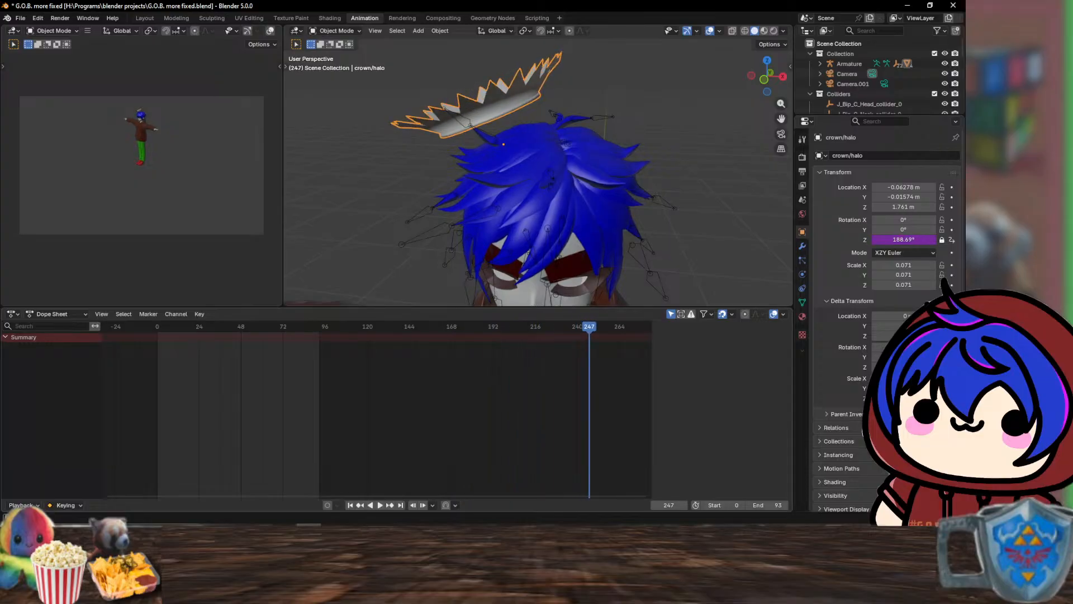
- Step the timeline back frame by frame to 236 while examining the crown/halo's driven Z rotation
key(Left)
key(Left)
key(Left)
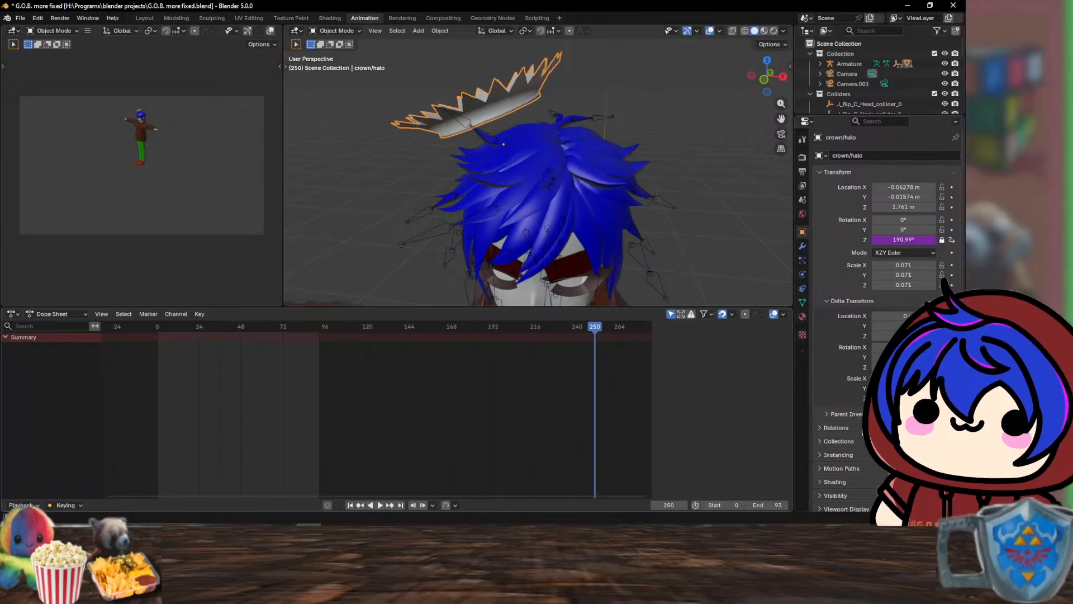
key(Left)
key(Left)
key(Left)
key(Left)
key(Left)
key(Left)
key(Left)
key(Left)
key(Left)
key(Left)
key(Left)
key(Left)
key(Left)
key(Left)
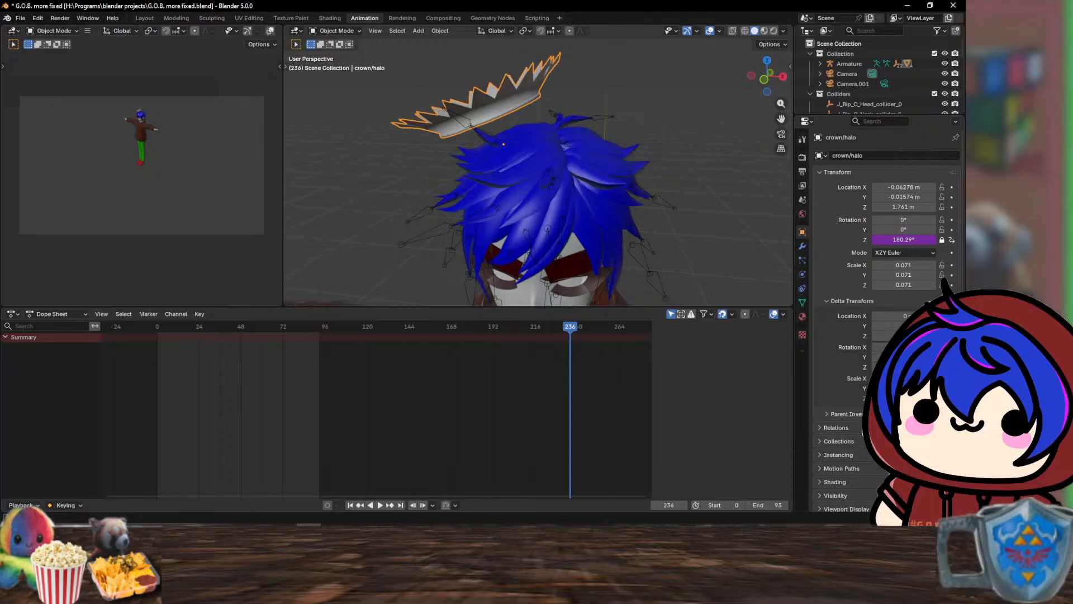
- Adjust the divisor in the crown/halo's Z rotation driver expression and step the timeline back to frame 233
click(903, 239)
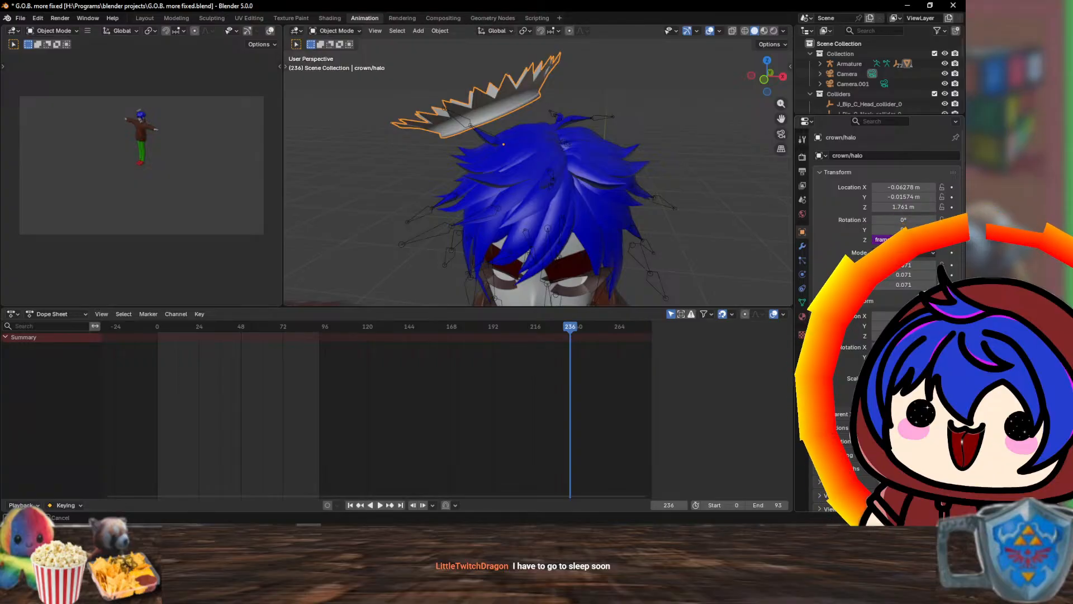
key(Return)
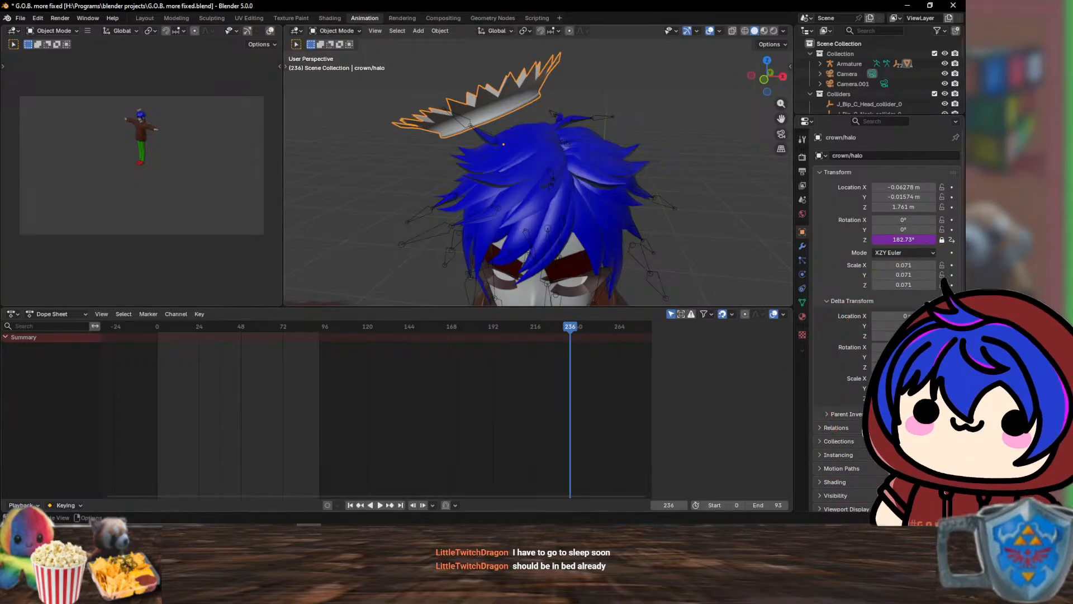
key(Left)
key(Left)
key(Left)
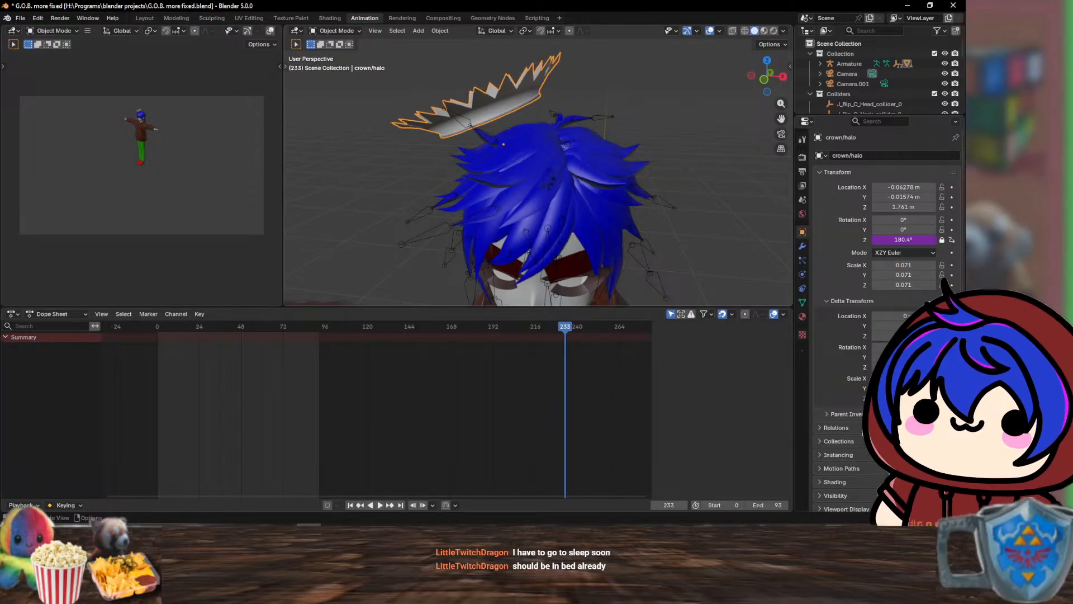
- Set the crown/halo's Z rotation driver expression to frame/73 and step the timeline back to frame 230
right_click(903, 239)
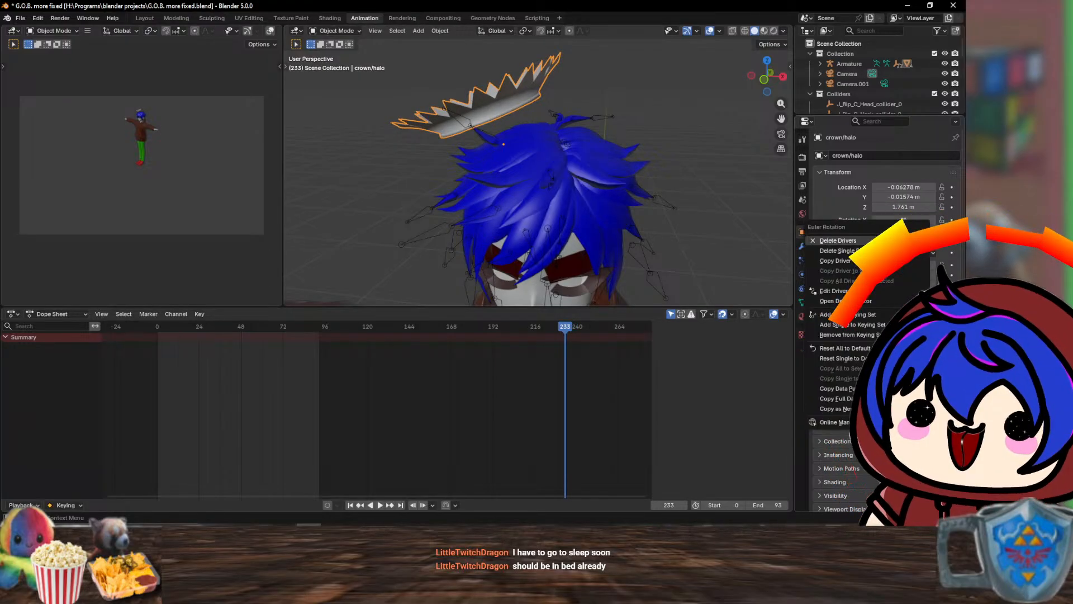
double_click(903, 240)
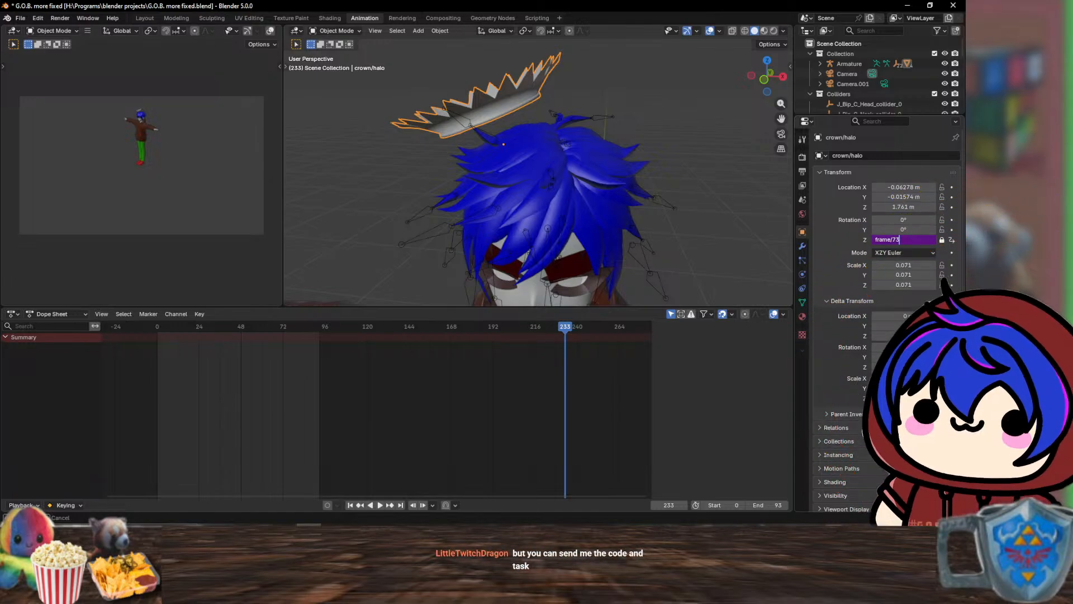
key(Return)
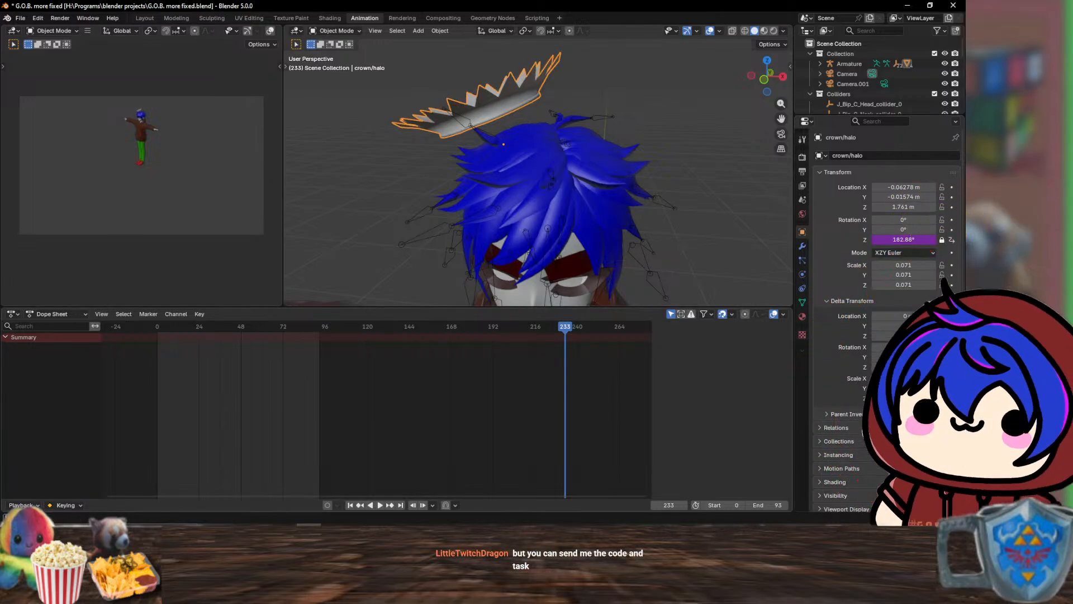
key(Left)
key(Left)
key(Left)
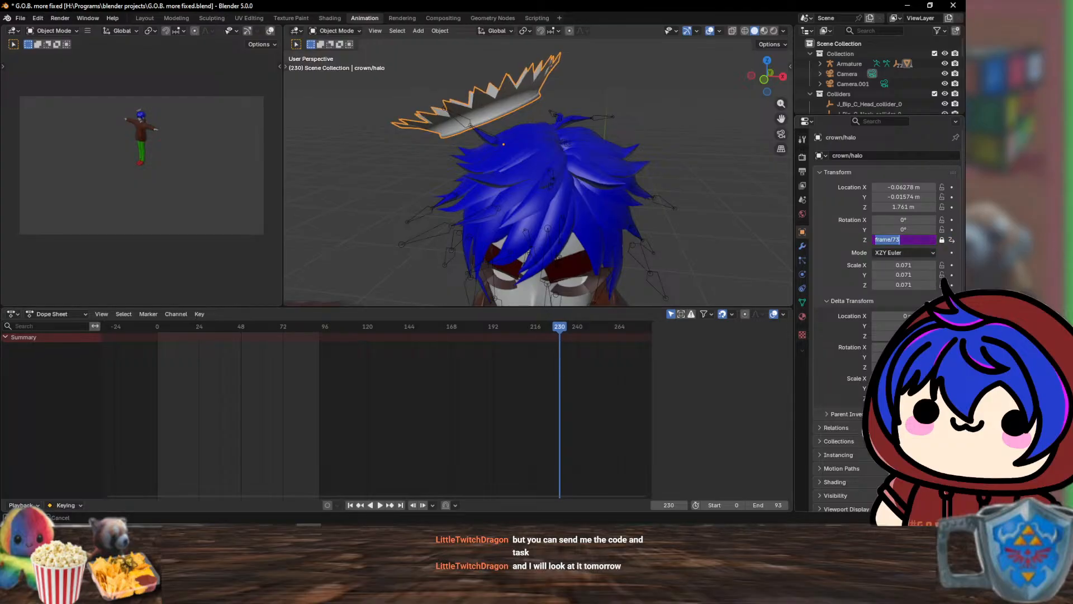
- Change the last digit of the divisor in the Z rotation driver expression and step back to frame 227
key(BackSpace)
key(Return)
key(Left)
key(Left)
key(Left)
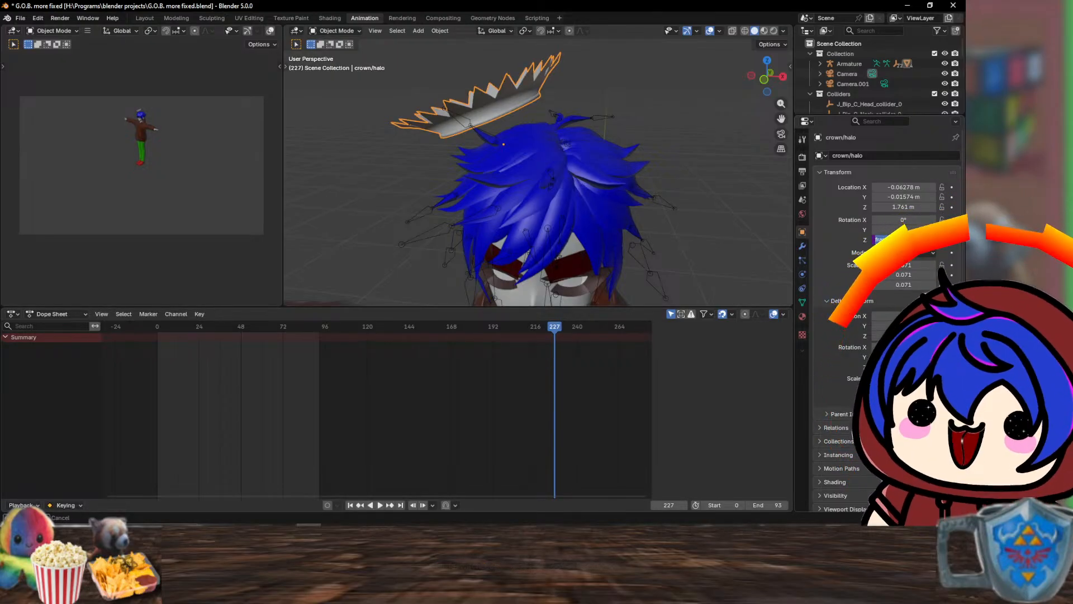
- Set the crown/halo's Z rotation driver expression to frame/1 and play the animation to test the spin
key(BackSpace)
key(BackSpace)
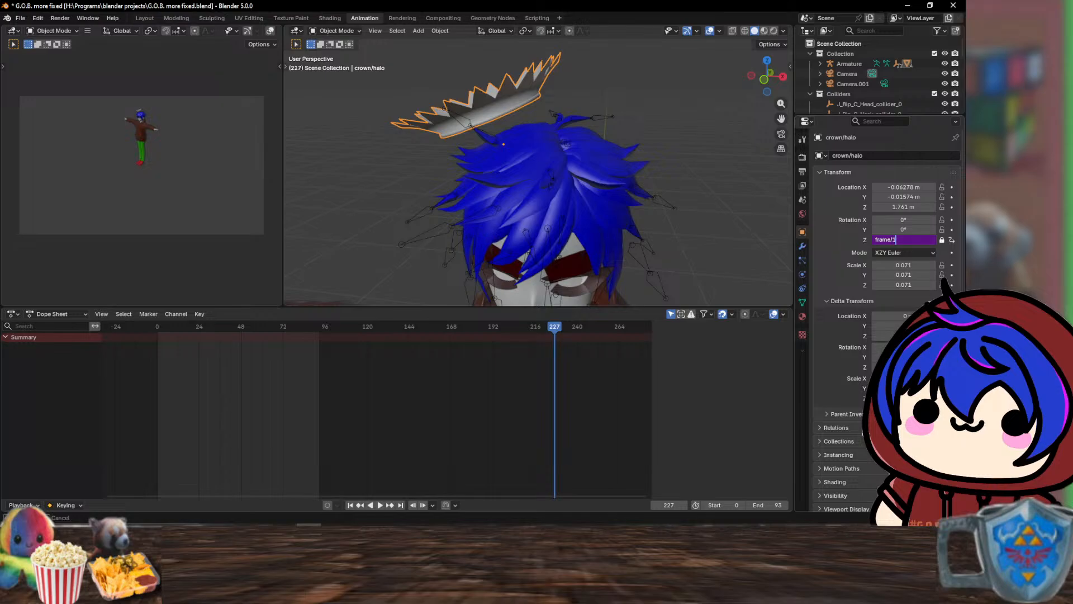
key(Return)
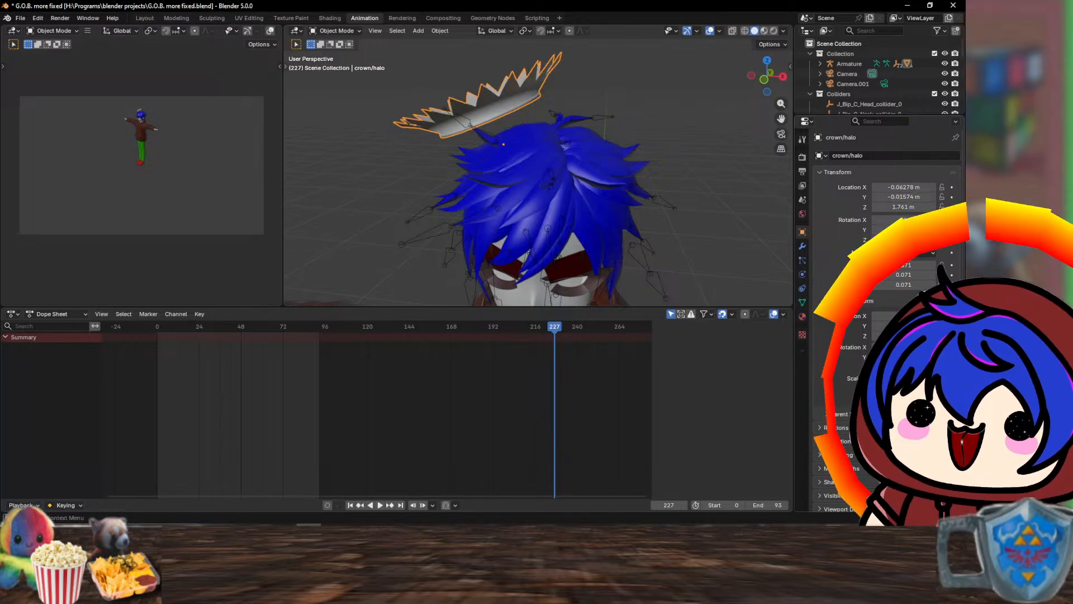
key(space)
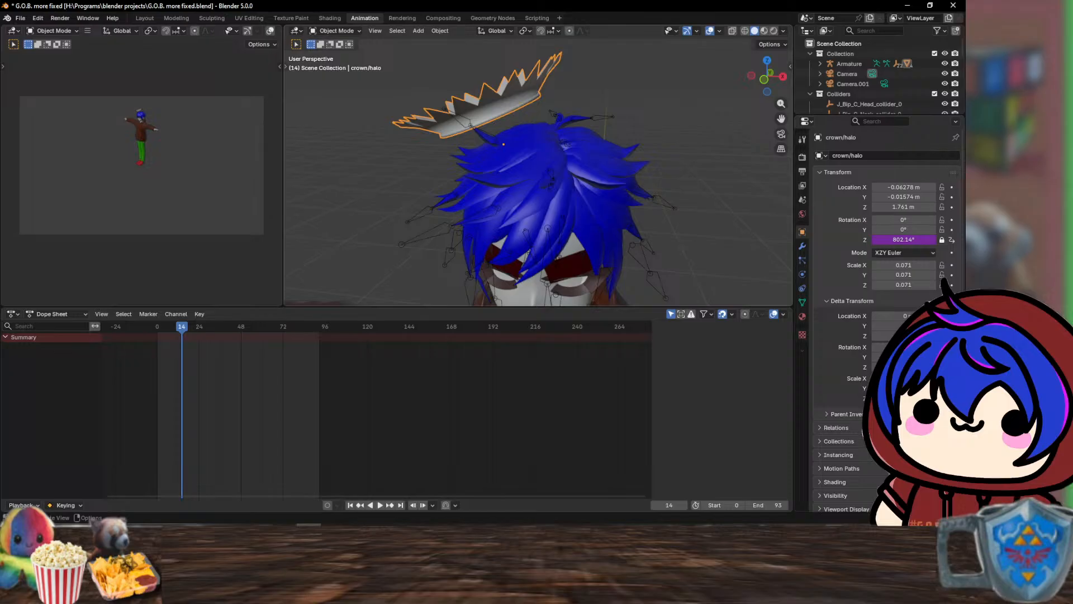
- Step the timeline back to frame 1 to check the Z rotation produced by a single frame
key(Left)
key(Left)
key(Left)
key(Left)
key(Left)
key(Left)
key(Left)
key(Left)
key(Left)
key(Left)
key(Left)
key(Left)
key(Left)
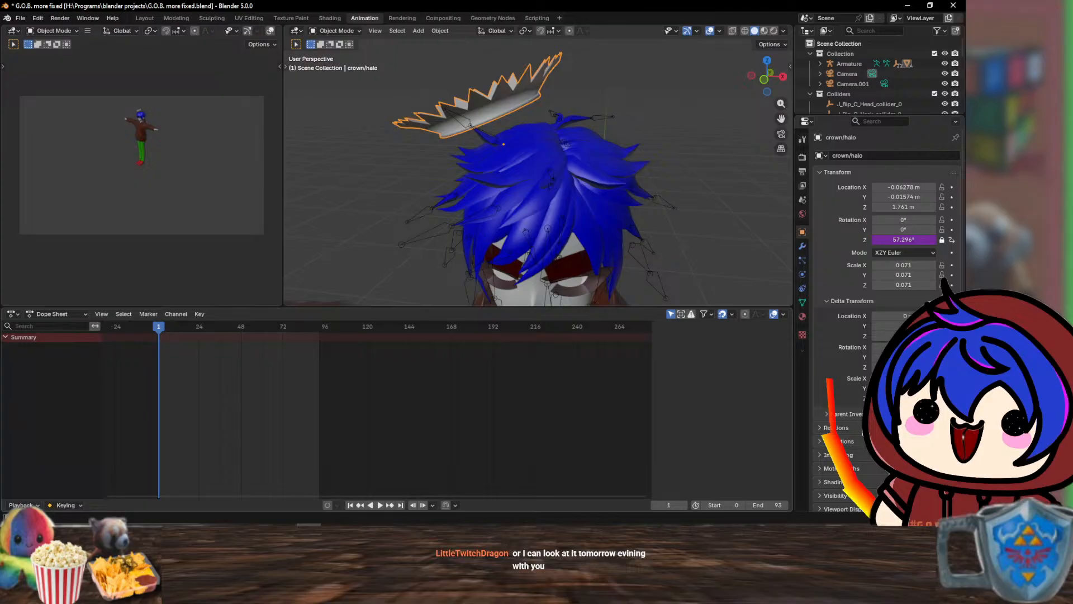
- Step the timeline forward from frame 1 to frame 10 while examining the crown/halo's Z rotation per frame
key(Right)
key(Right)
key(Right)
key(Right)
key(Right)
key(Right)
key(Right)
key(Right)
key(Right)
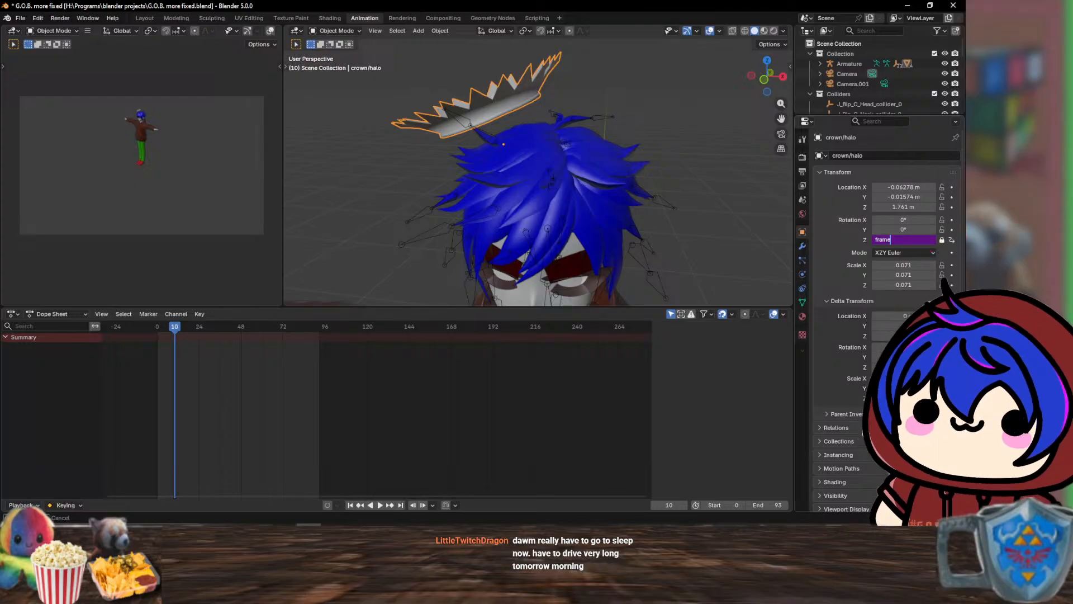
- Set the crown/halo's Z rotation driver expression to frame/10 and return the timeline to frame 1 with the object's transforms shown
text(/10)
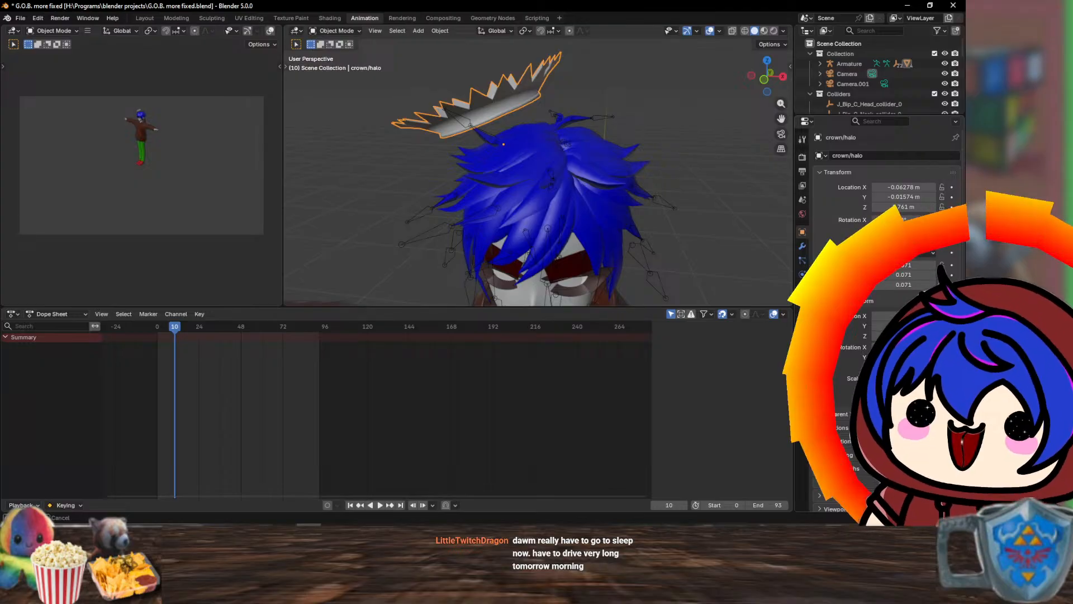
key(Return)
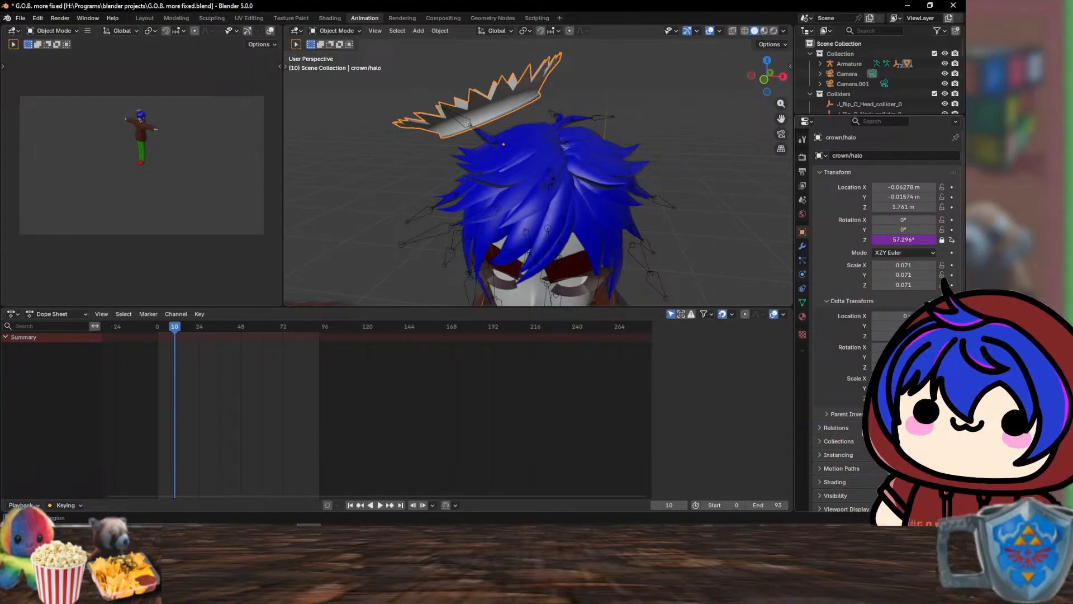
click(802, 273)
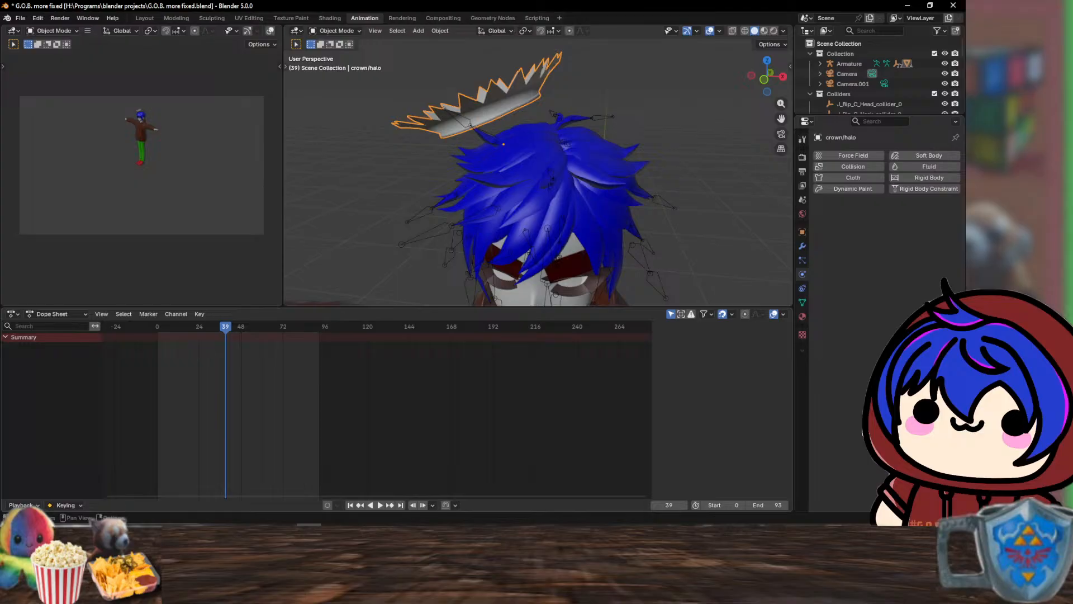
drag(226, 326, 159, 326)
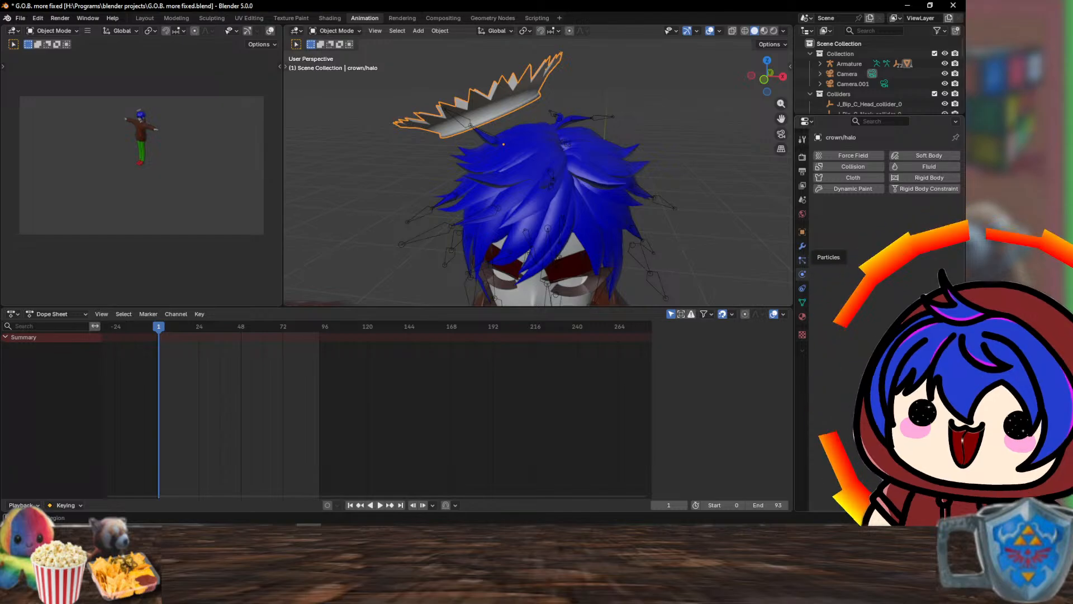
click(802, 231)
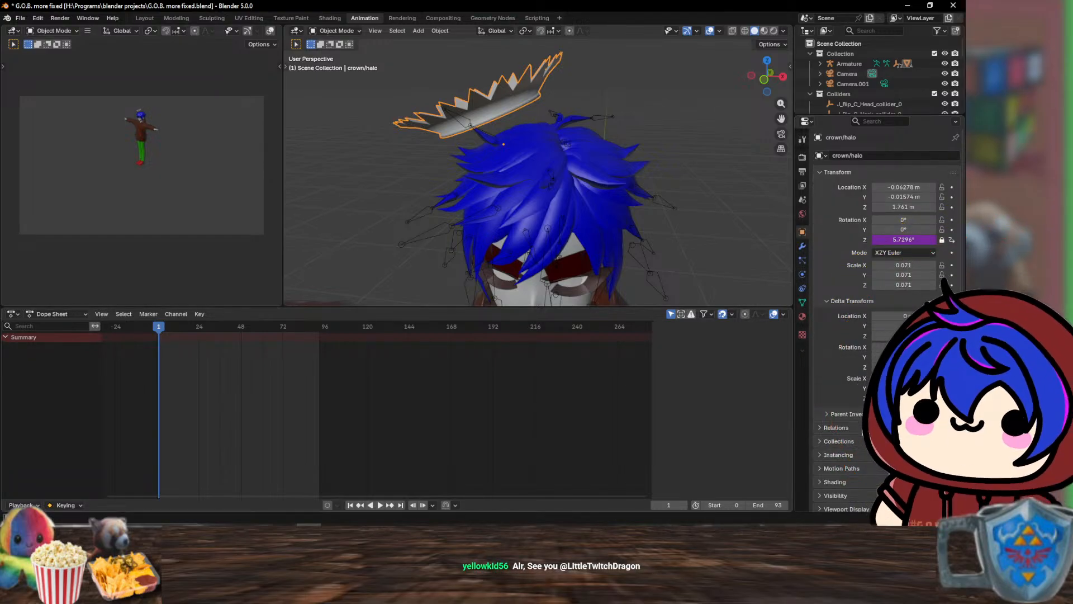
- Step the timeline forward to frame 32 while examining how the crown/halo's Z rotation increases
key(Right)
key(Right)
key(Right)
key(Right)
key(Right)
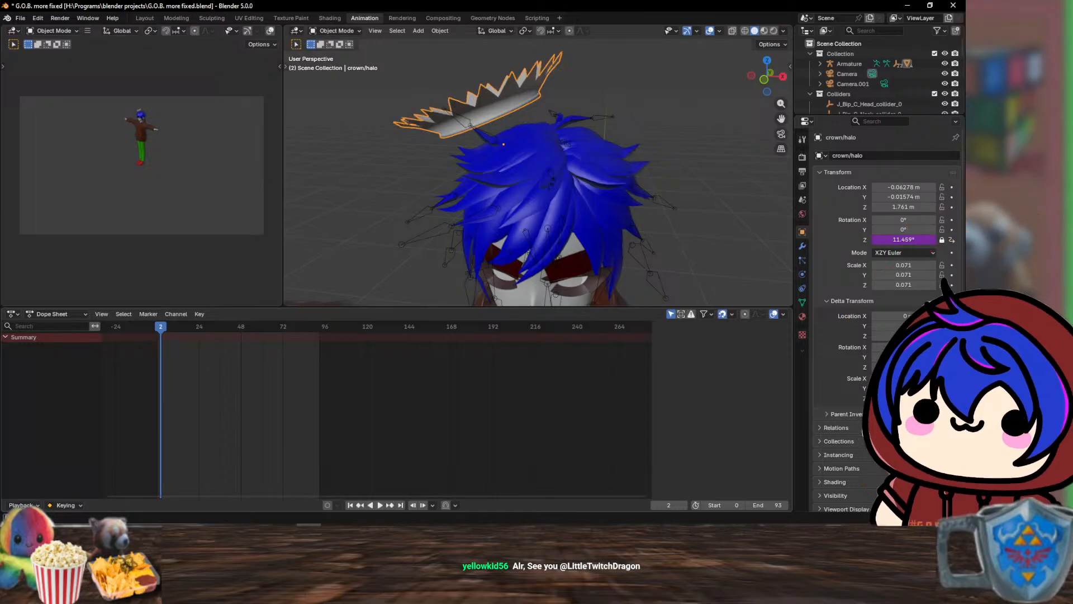
key(Right)
key(Right)
key(Right)
key(Right)
key(Right)
key(Right)
key(Right)
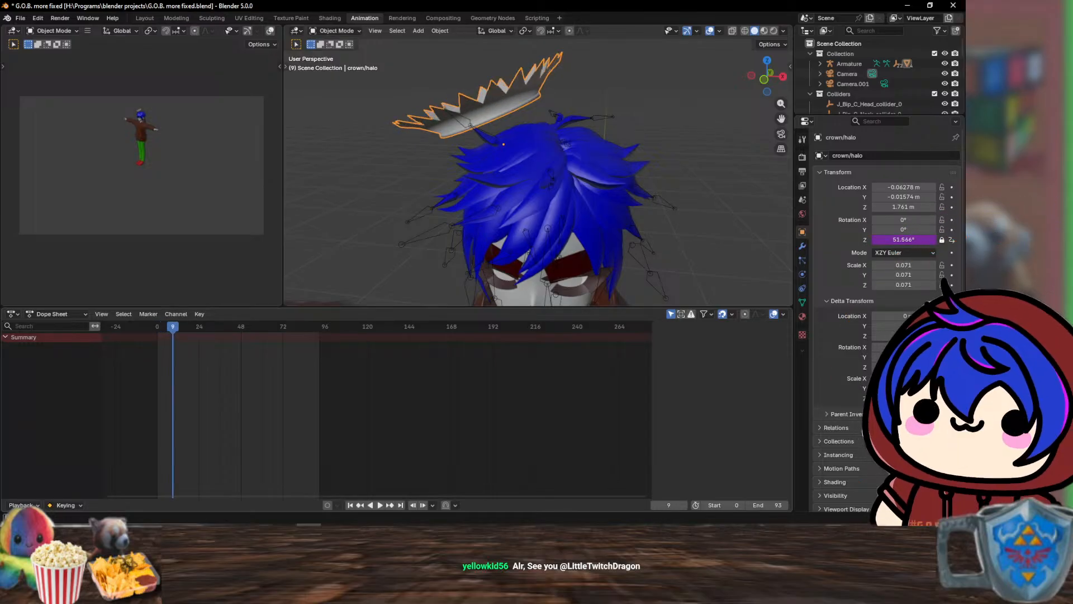
key(Right)
key(Right)
key(Right)
key(Right)
key(Right)
key(Right)
key(Right)
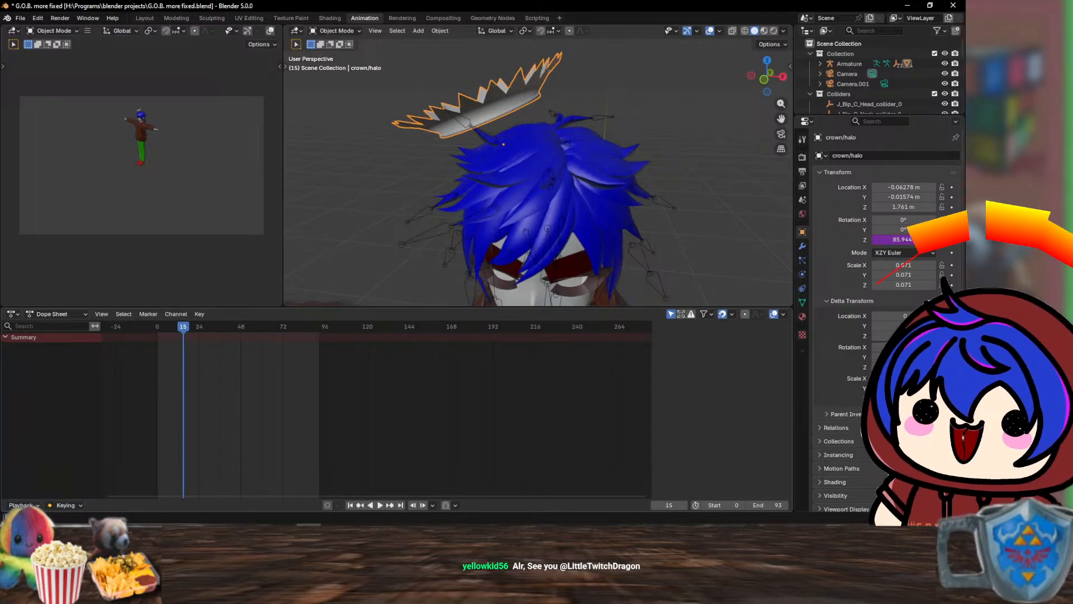
key(Right)
key(Right)
key(Right)
key(Right)
key(Right)
key(Right)
key(Right)
key(Right)
key(Right)
key(Right)
key(Right)
key(Right)
key(Right)
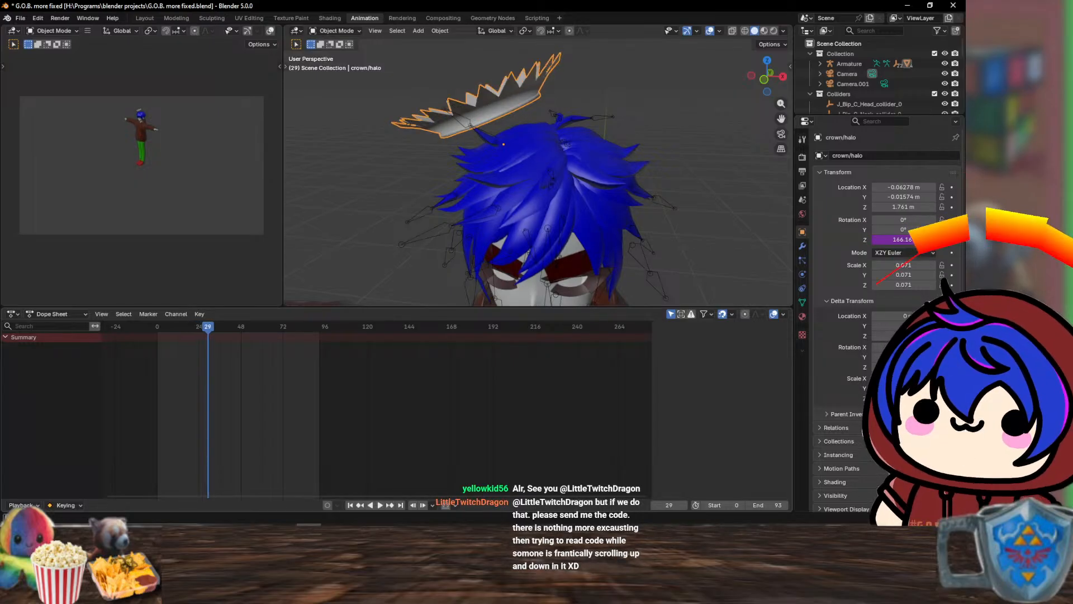
key(Left)
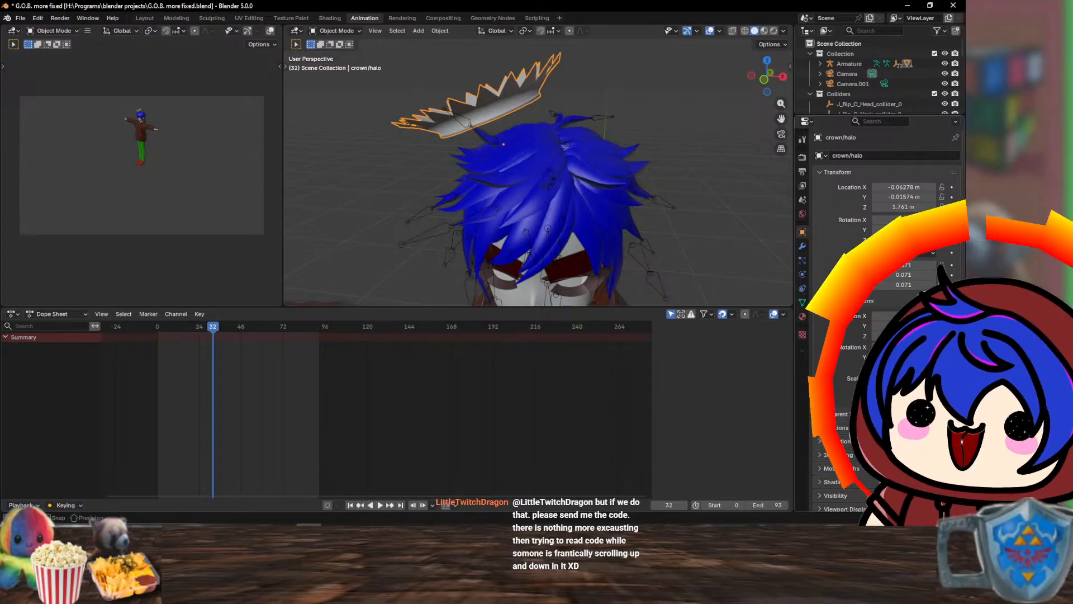
- Reset the crown/halo's Z rotation driver expression to 0, and replace it with frame/1000
click(903, 240)
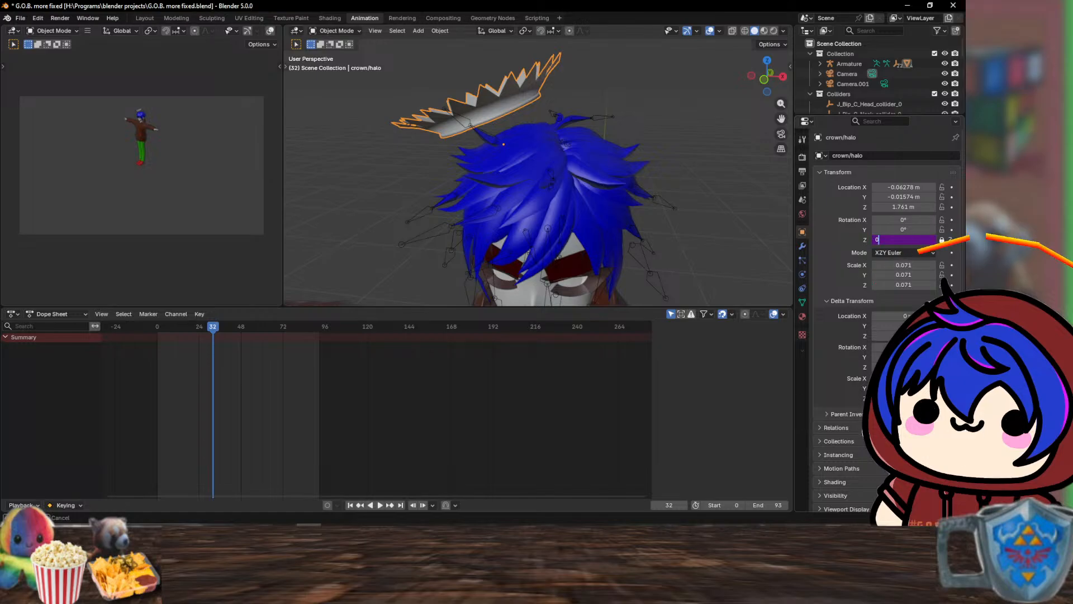
key(Return)
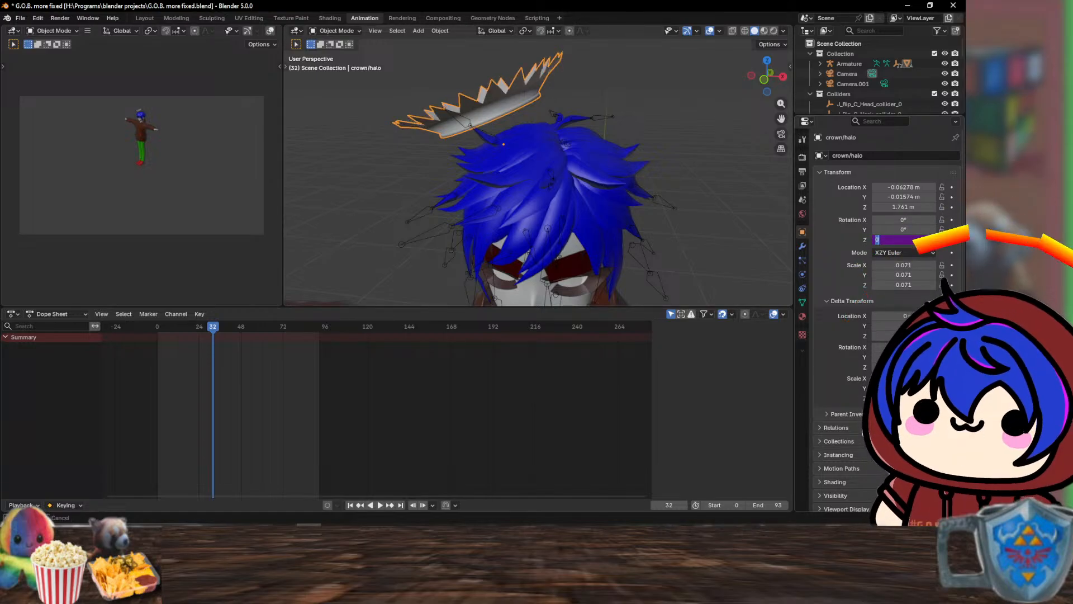
text(frame)
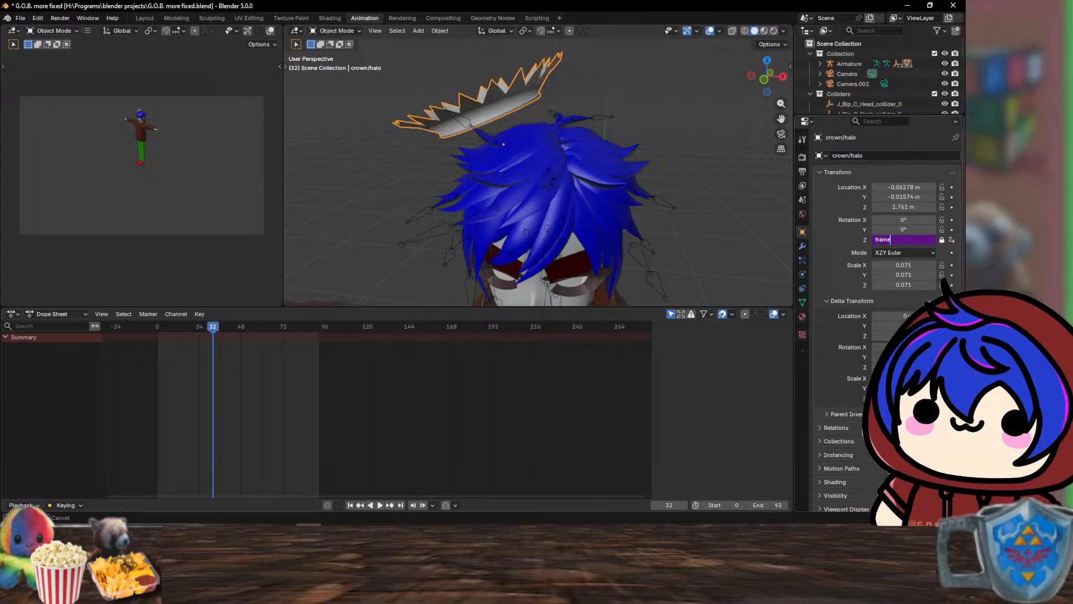
text(/100)
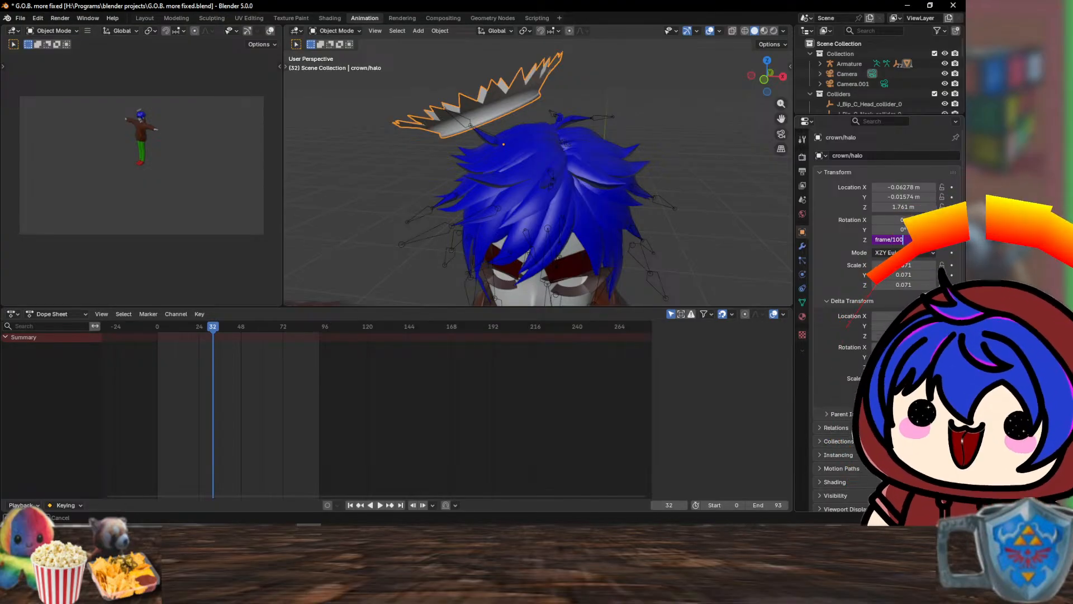
text(0)
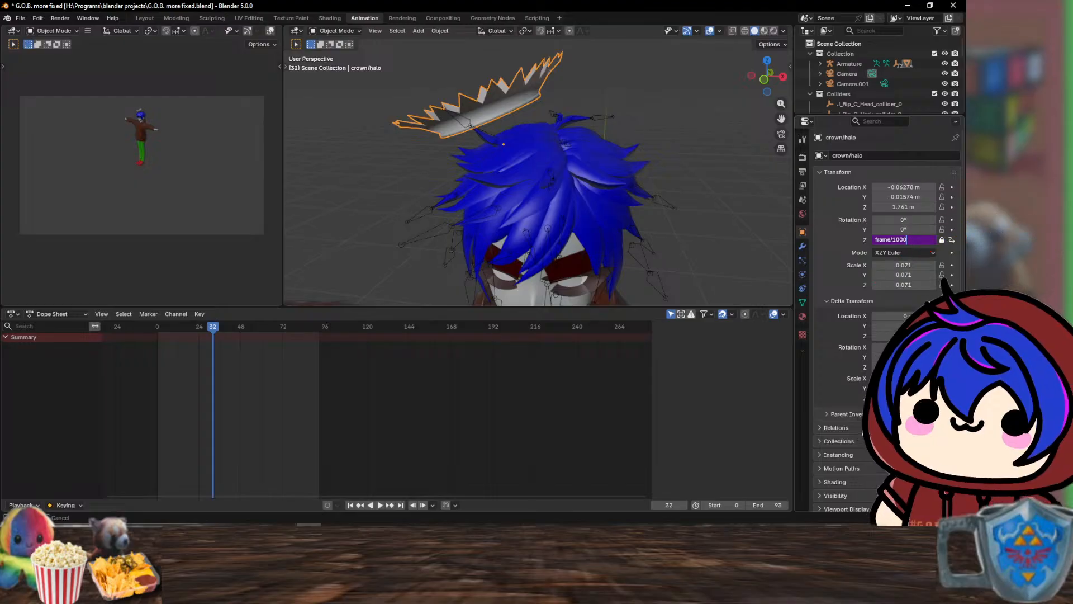
key(Return)
- Step the timeline forward to frame 236 while examining the crown/halo's Z rotation under the frame/1000 driver
key(Right)
key(Right)
key(Right)
key(Right)
key(Right)
key(Right)
key(Right)
key(Right)
key(space)
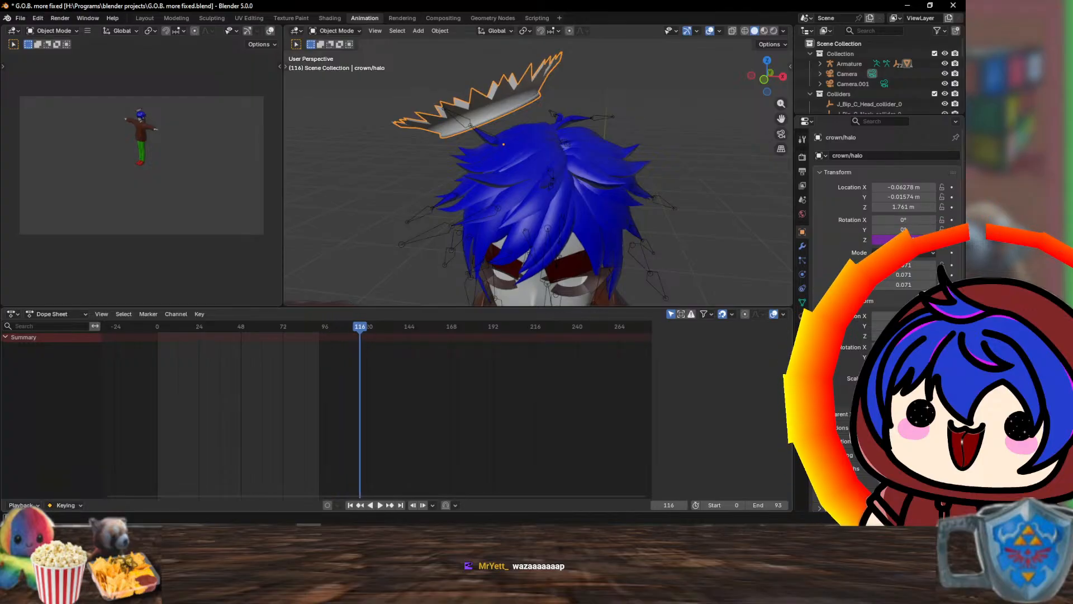
key(Right)
key(Right)
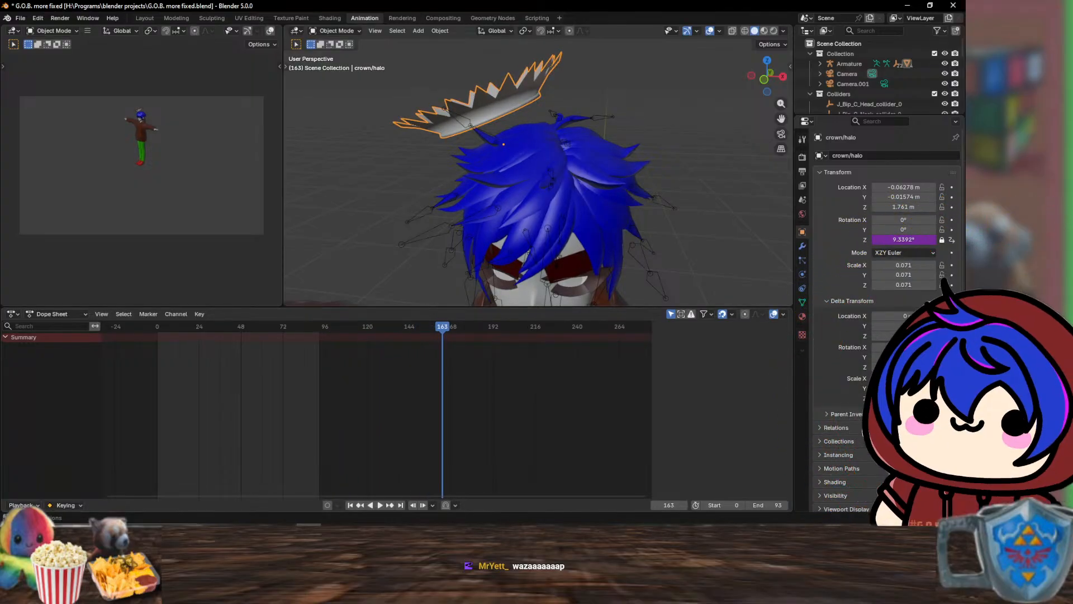
key(Right)
key(Right)
key(Right)
key(Right)
key(Right)
key(Right)
key(Right)
key(Right)
key(Right)
key(Right)
key(Right)
key(Right)
key(Right)
key(Right)
key(Right)
key(Right)
key(Right)
key(Right)
key(Right)
key(Right)
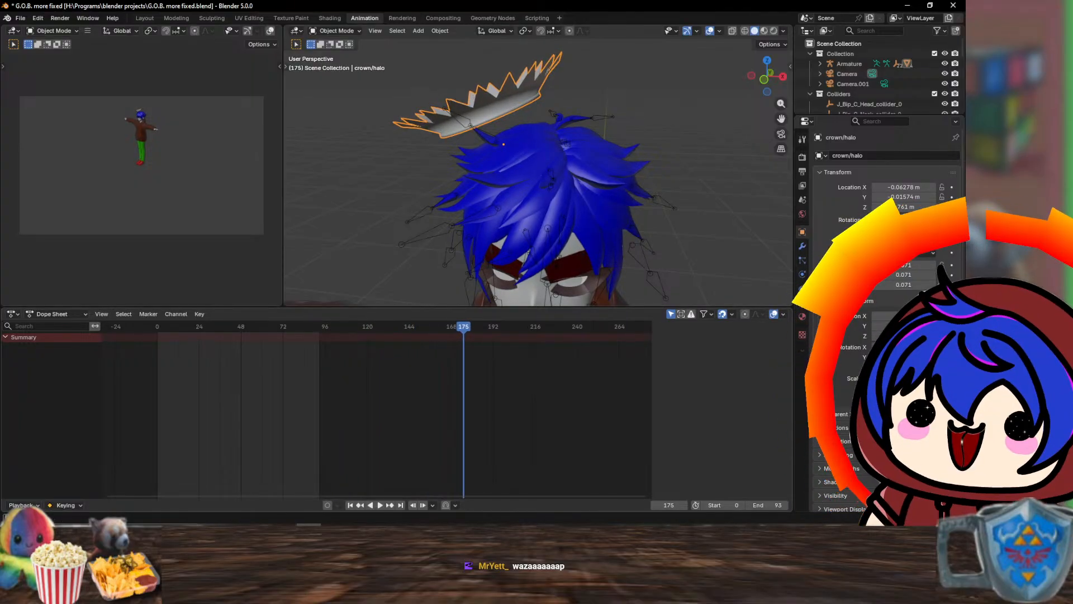
key(Right)
key(Right)
key(Right)
key(Right)
key(Right)
key(Right)
key(Right)
key(Right)
key(Right)
key(Right)
key(Right)
key(Right)
key(Right)
key(Right)
key(Right)
key(Right)
key(Right)
key(Right)
key(Right)
key(Right)
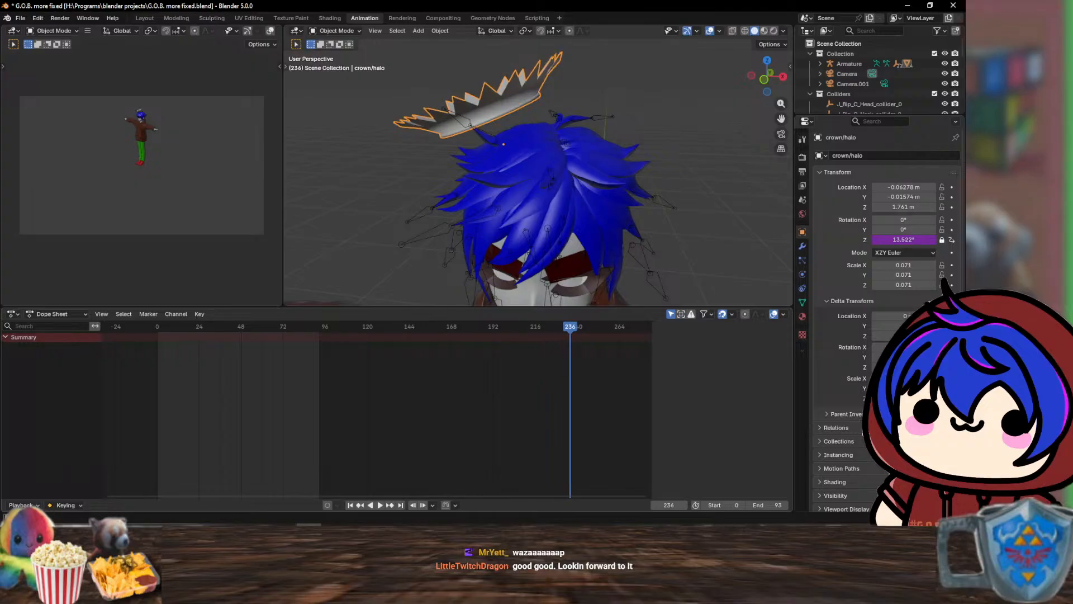
- Step the timeline forward from frame 236 past frame 661 while examining the crown/halo's Z rotation under the frame/1000 driver
key(Right)
key(Right)
key(Right)
key(Right)
key(Right)
key(Right)
key(Right)
key(Right)
key(Right)
key(Right)
key(Right)
key(Right)
key(Right)
key(Right)
key(Right)
key(Right)
key(Right)
key(Right)
key(Right)
key(Right)
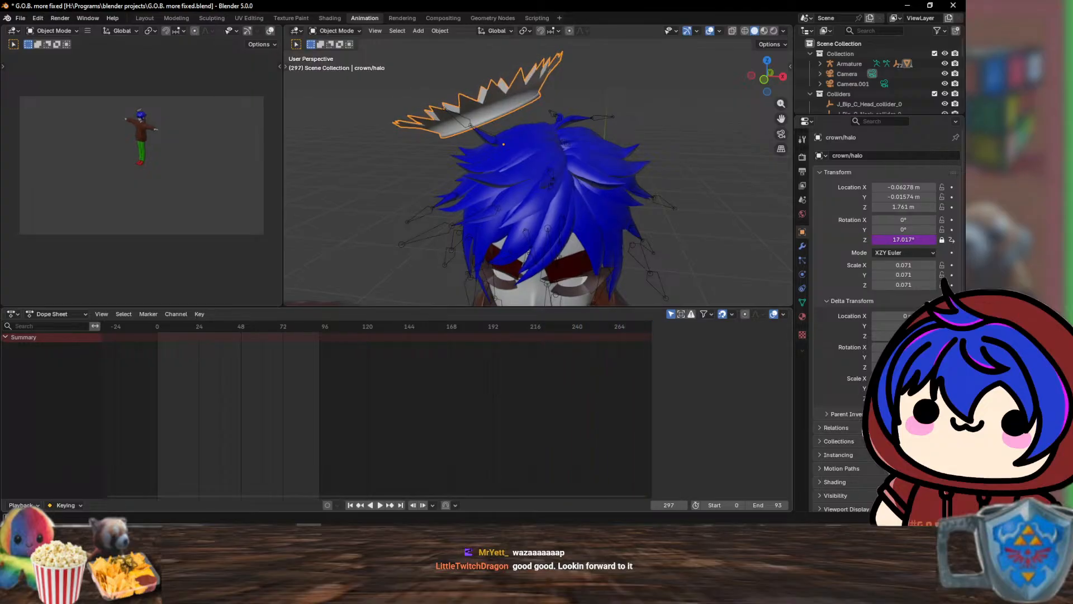
key(Right)
key(Right)
key(Right)
key(Right)
key(Right)
key(Right)
key(Right)
key(Right)
key(Right)
key(Right)
key(Right)
key(Right)
key(Right)
key(Right)
key(Right)
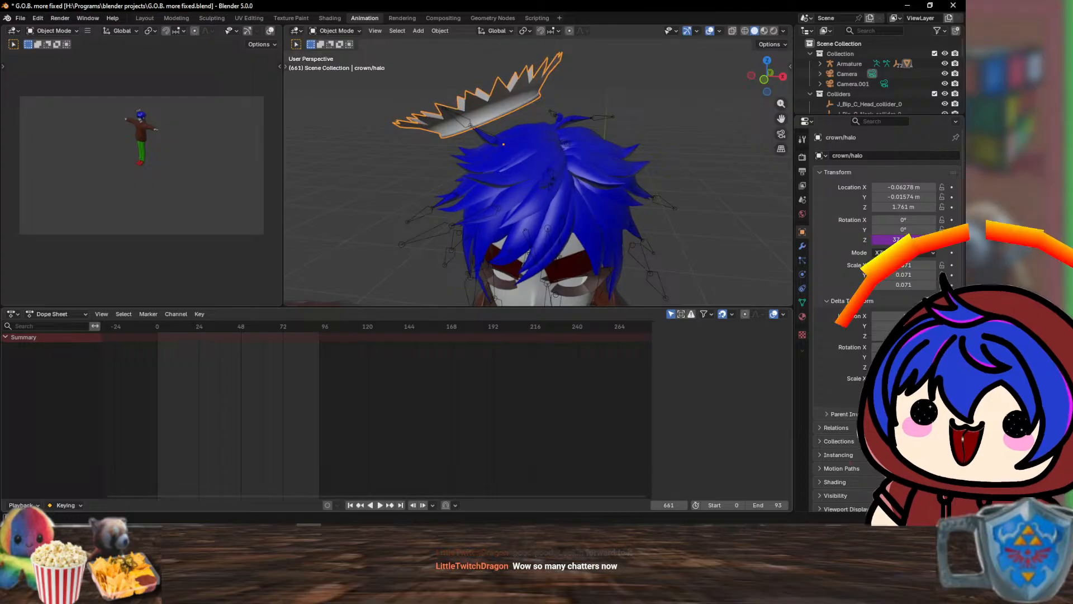
key(Right)
key(Right)
key(Right)
middle_drag(559, 413, 156, 414)
key(space)
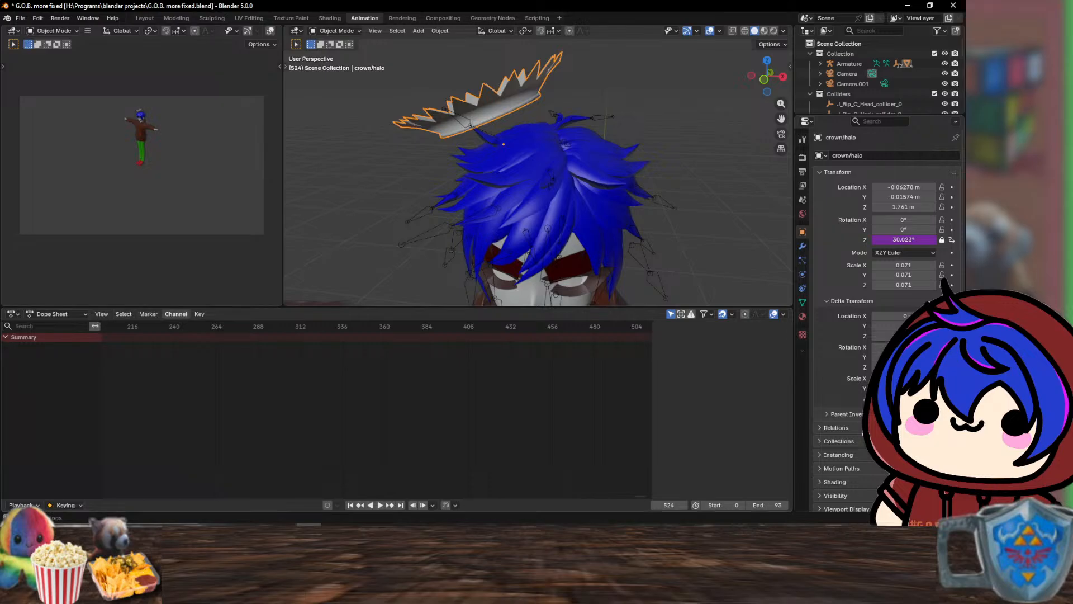
click(124, 314)
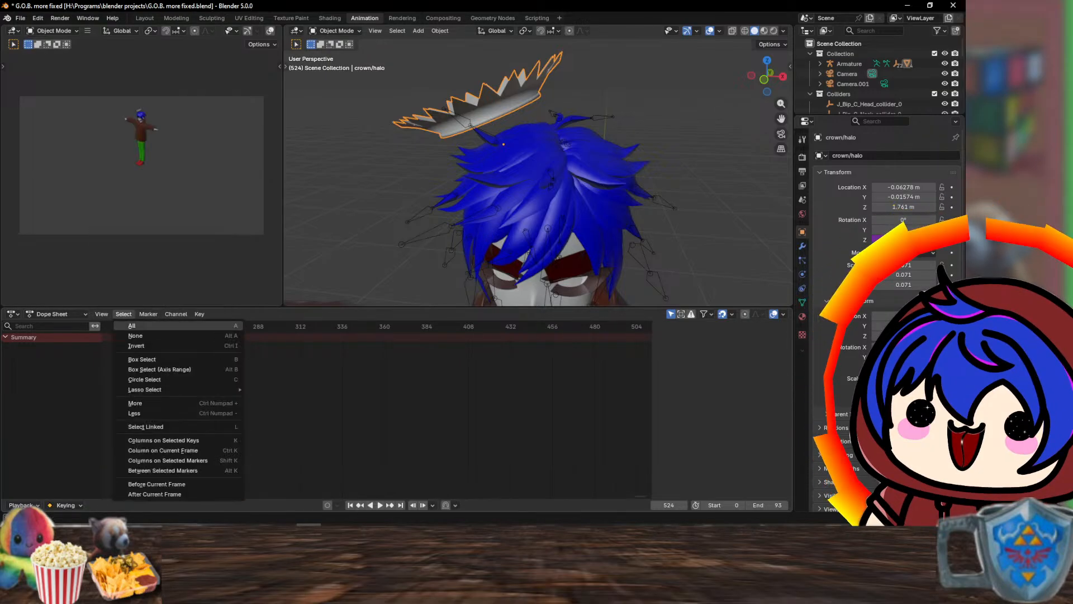
click(95, 325)
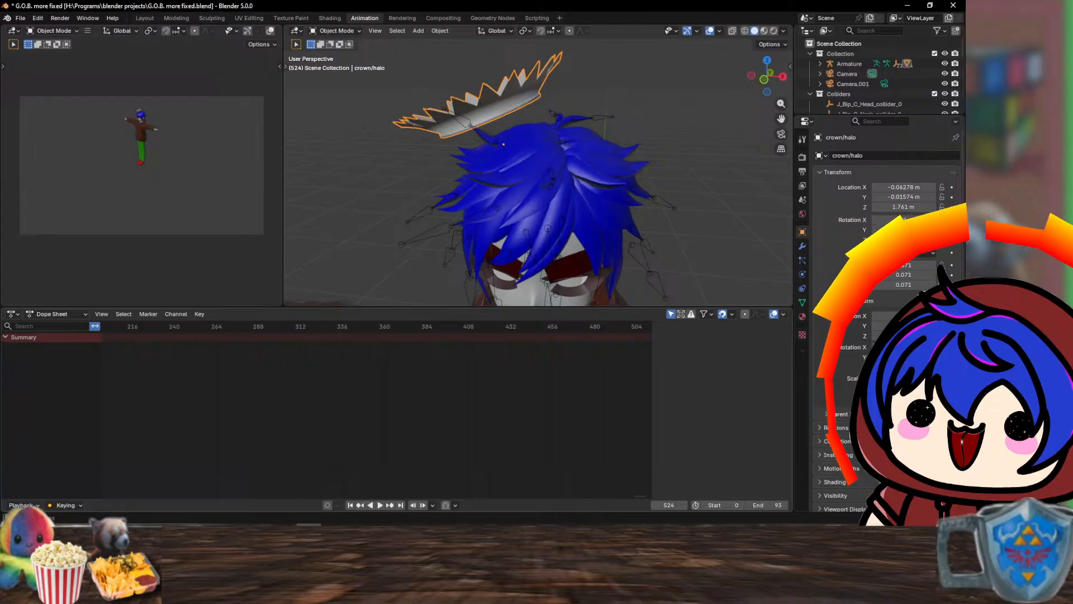
click(783, 315)
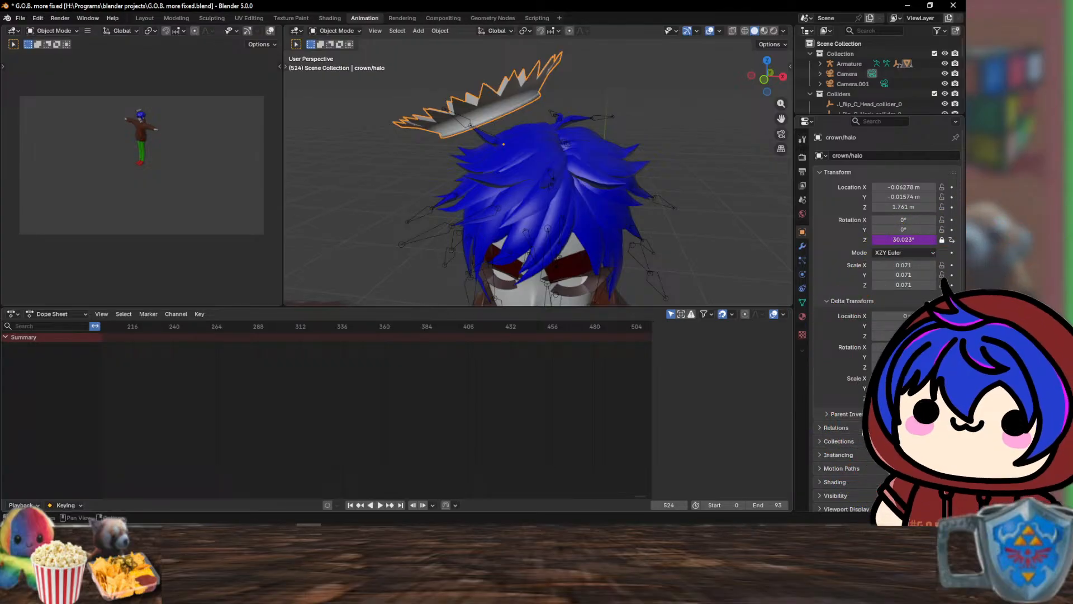
click(768, 505)
click(768, 505)
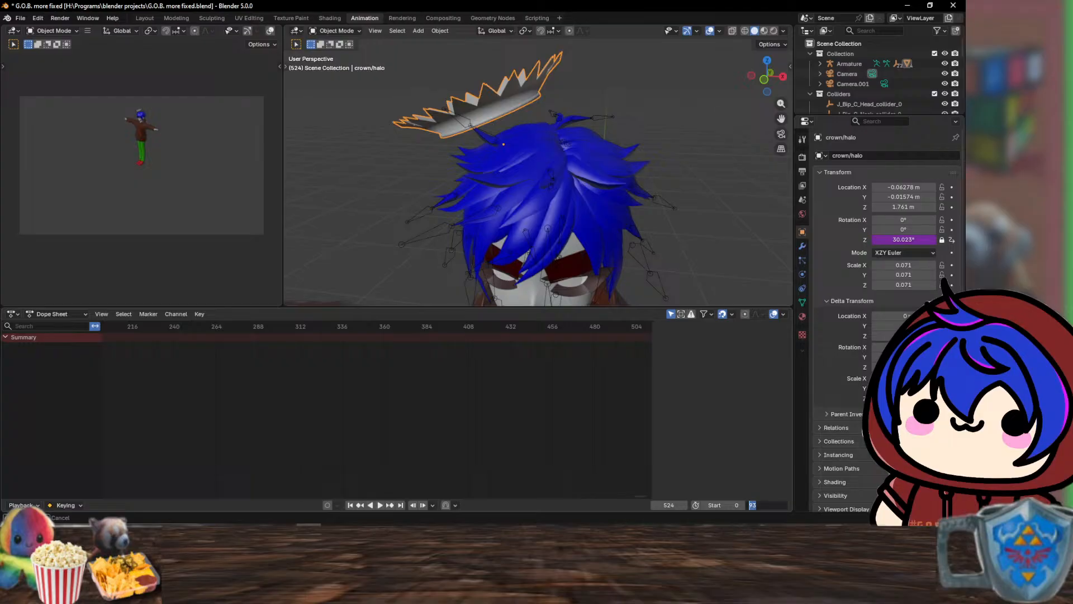
key(BackSpace)
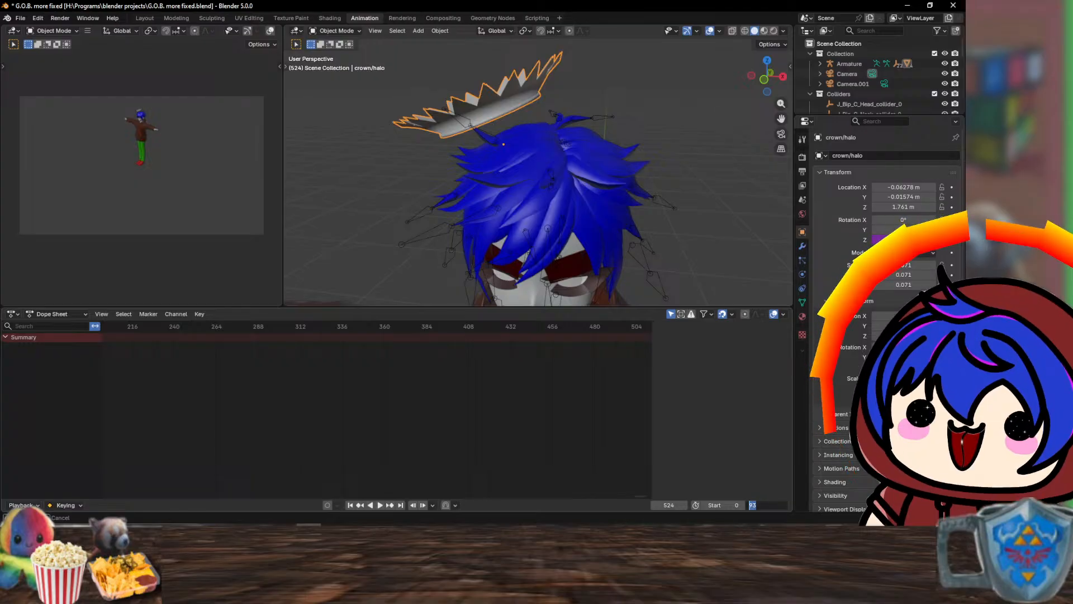
key(Return)
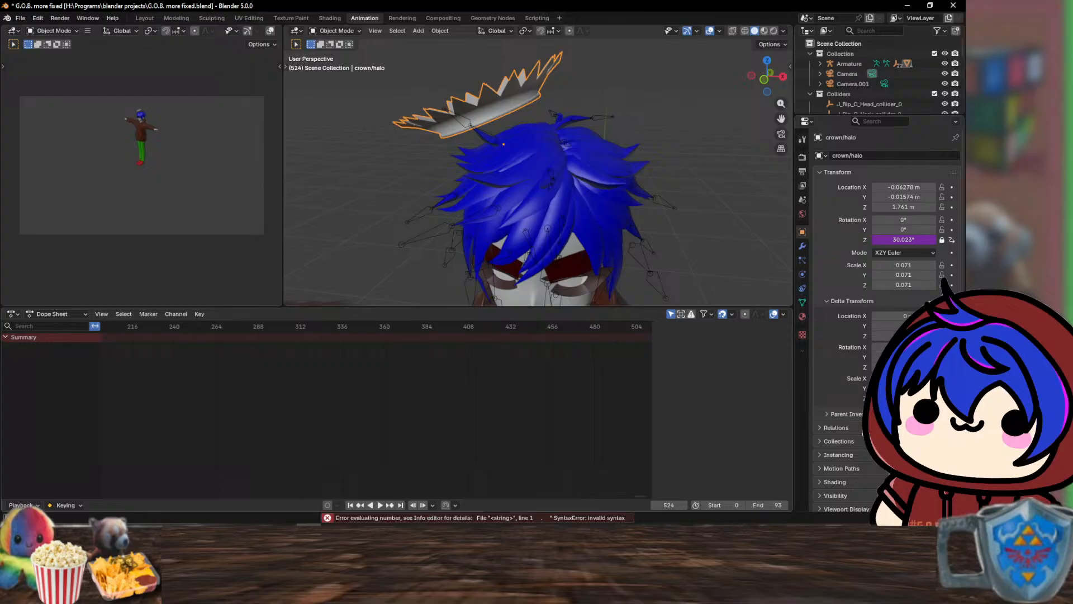
click(765, 505)
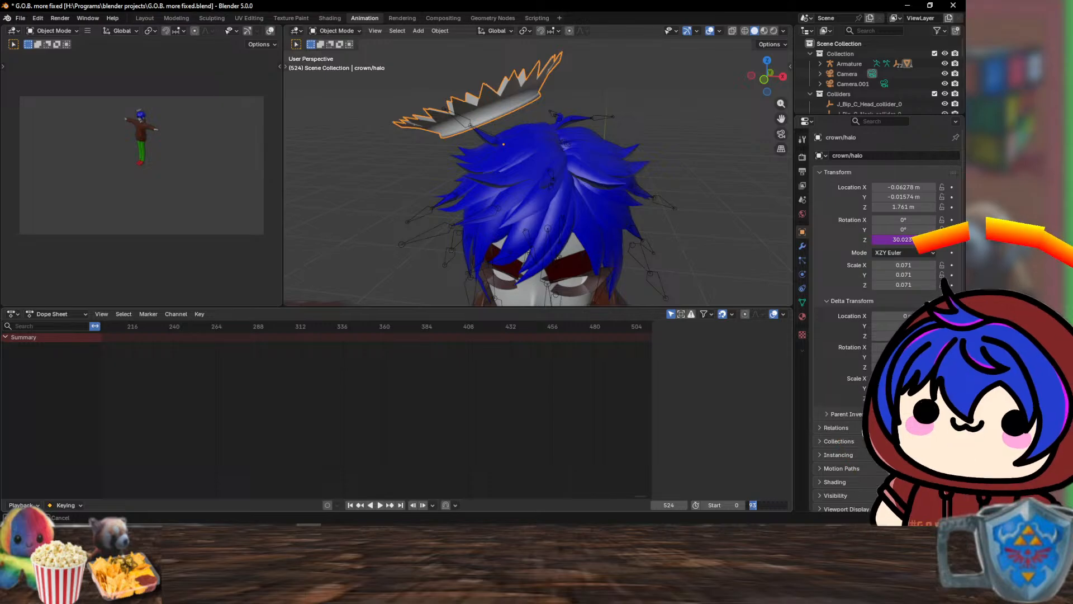
text(cookies)
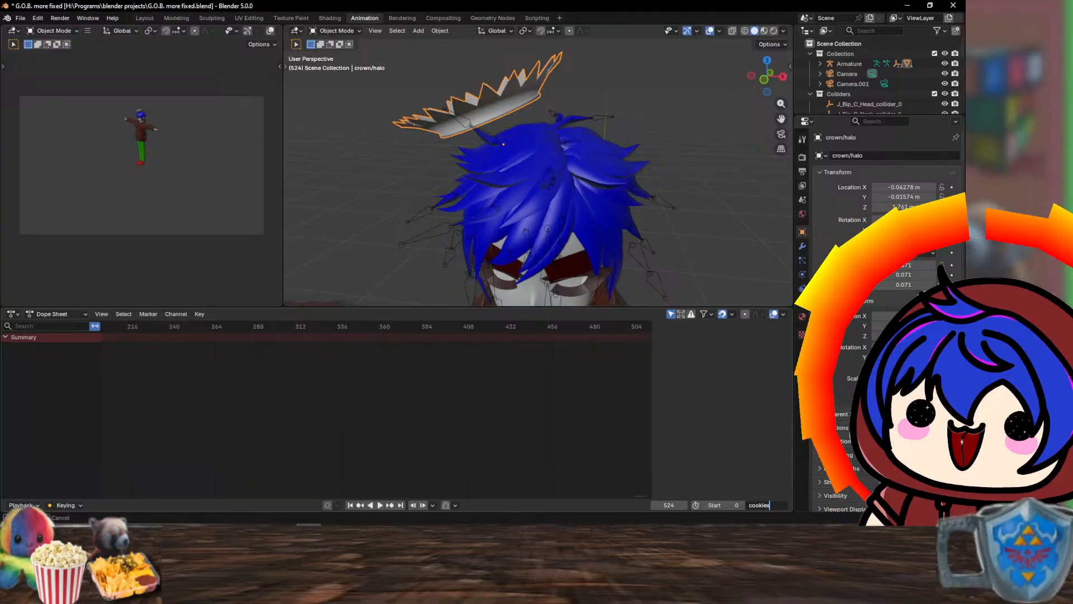
key(Return)
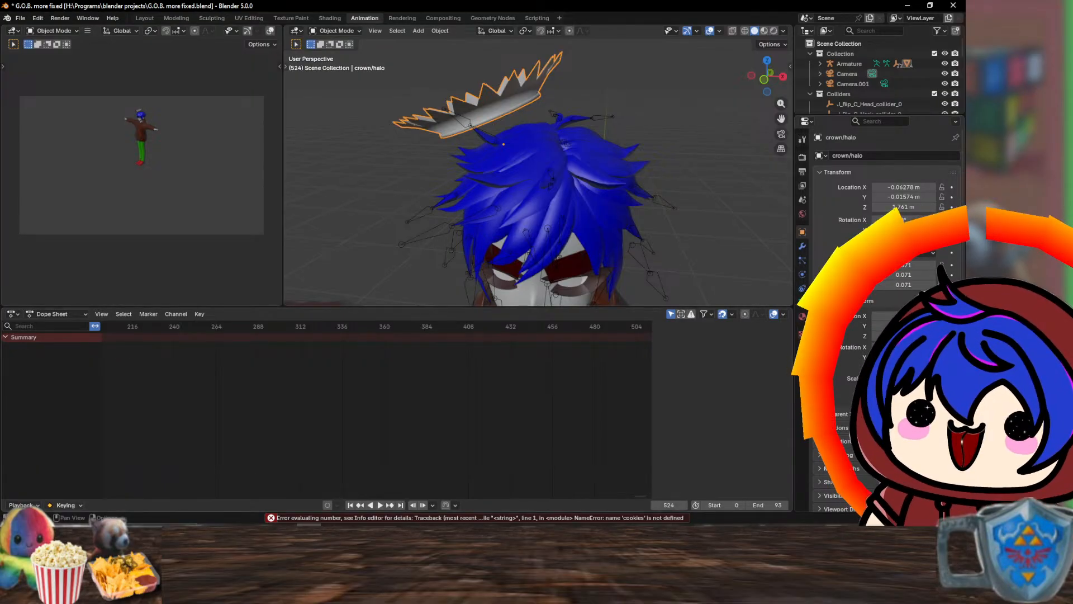
- Delete the drivers from the crown/halo object's rotation
click(66, 505)
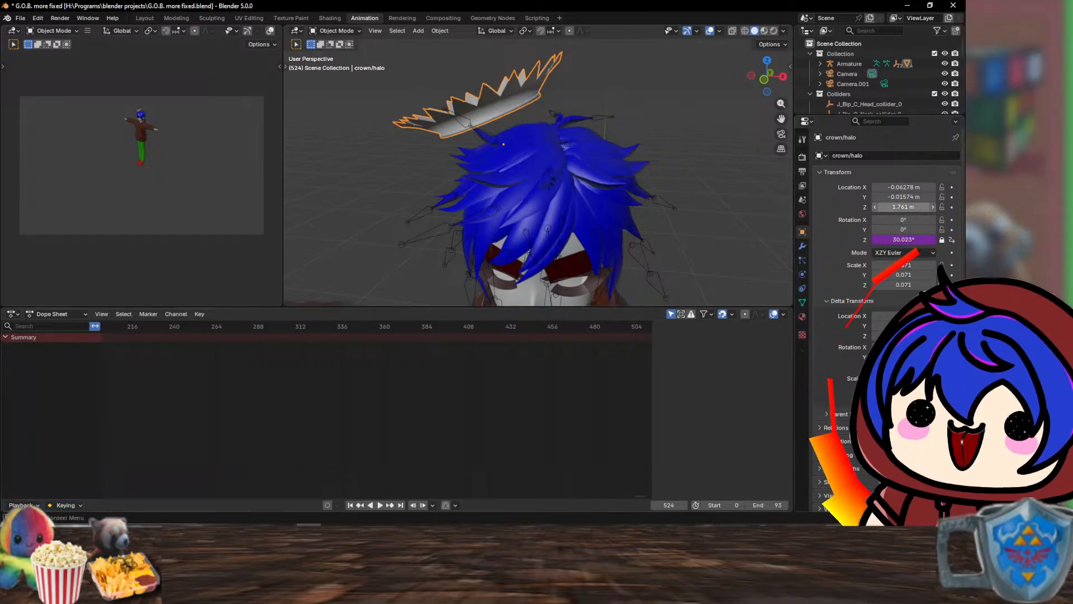
right_click(894, 239)
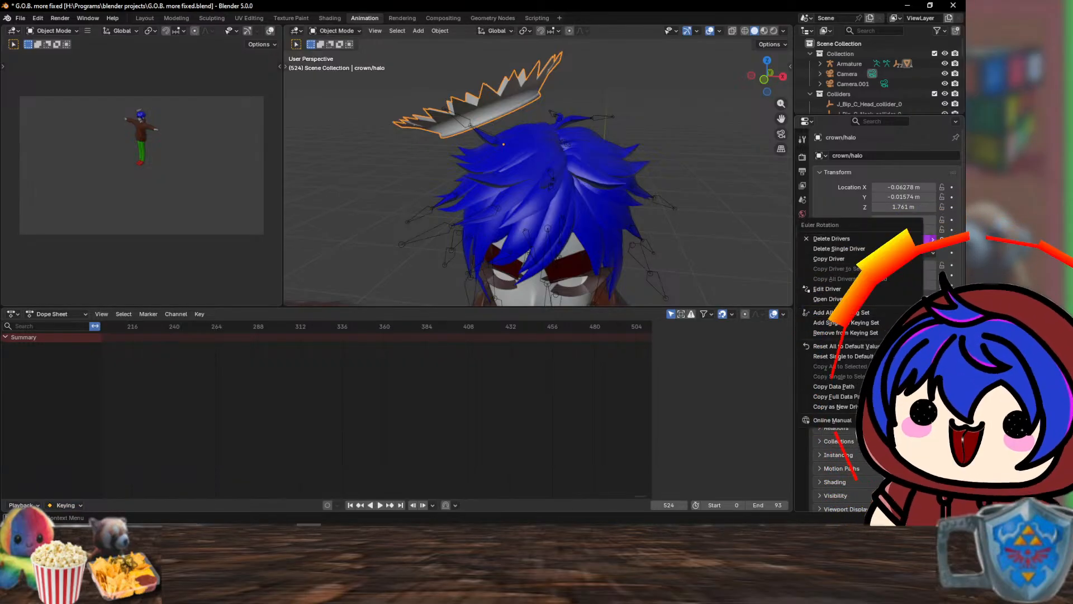
click(832, 238)
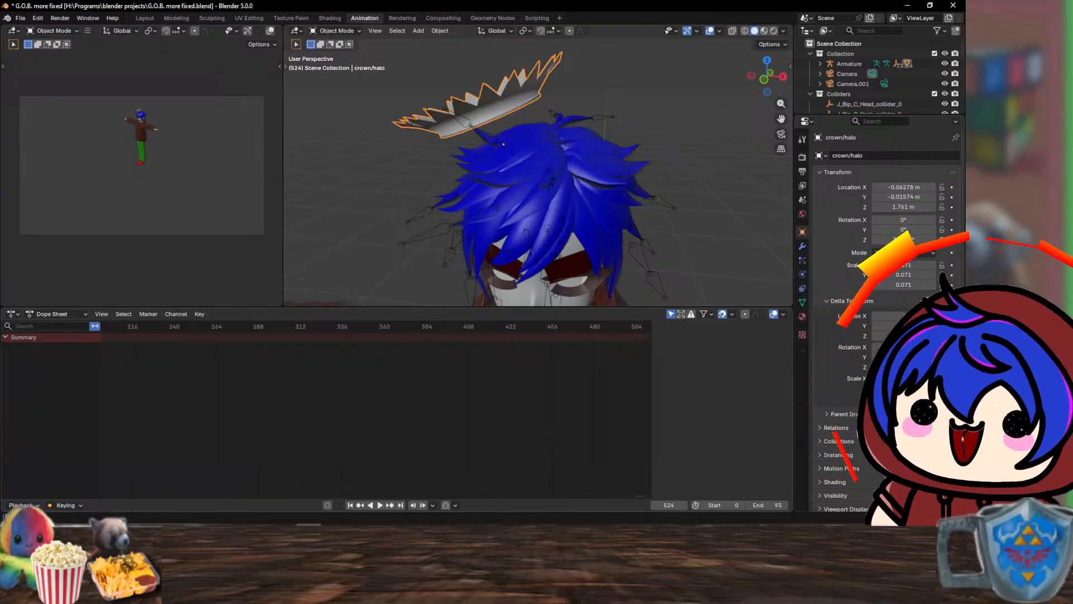
- Set the end frame of the scene's playback range to 120
middle_drag(313, 425, 465, 430)
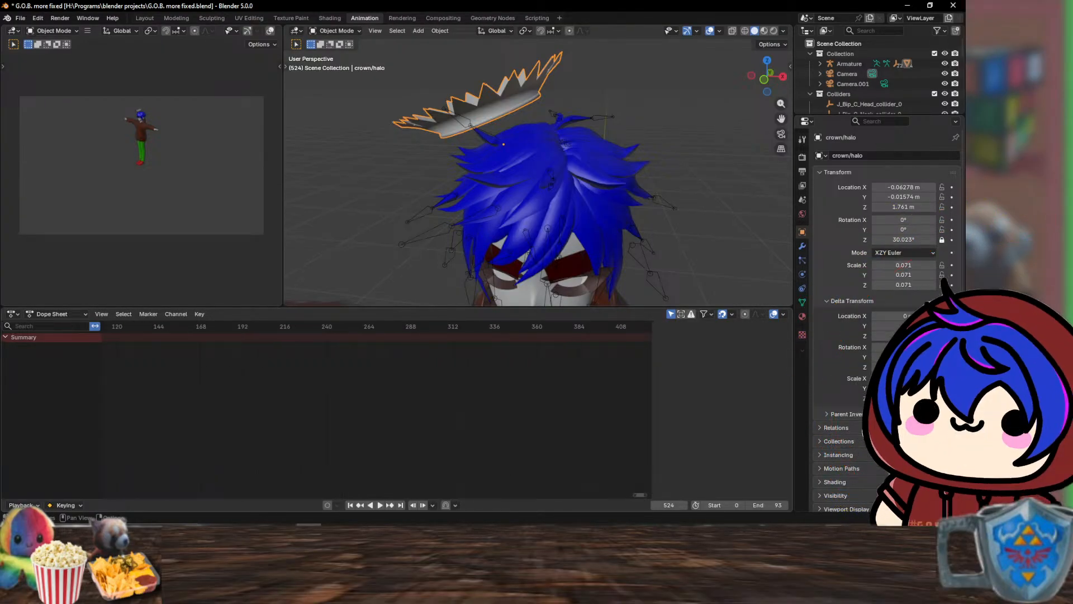
drag(635, 494, 282, 495)
scroll(387, 419, up, 7)
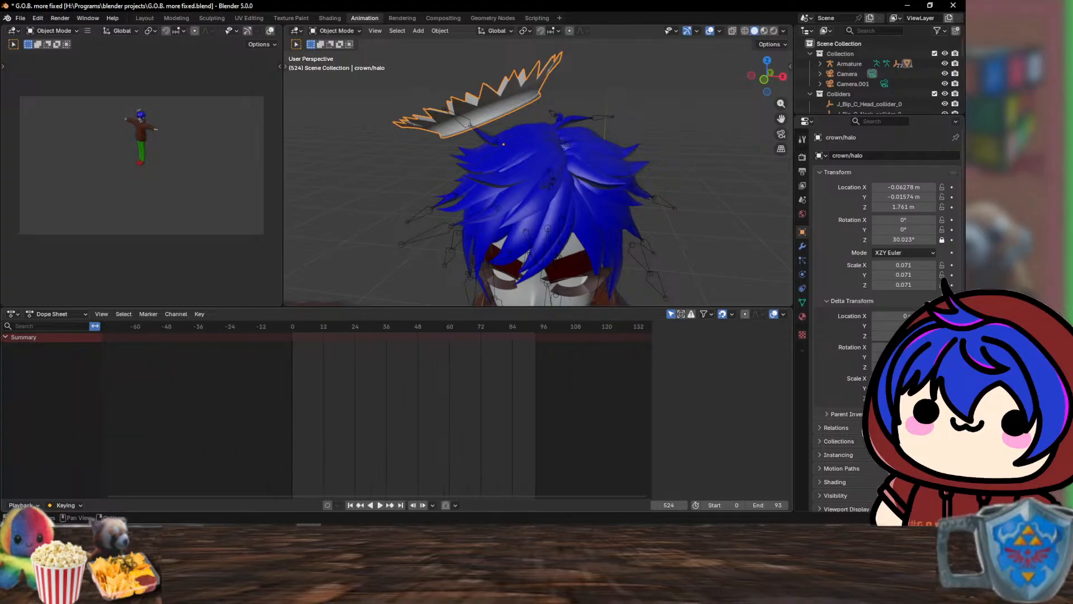
scroll(378, 414, up, 4)
scroll(378, 413, down, 2)
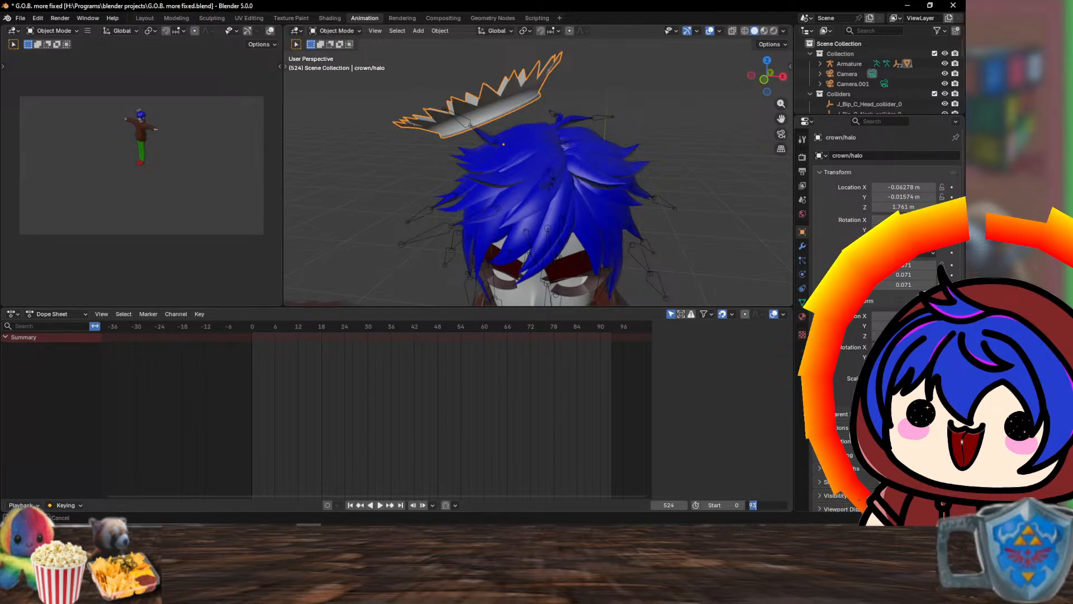
click(768, 506)
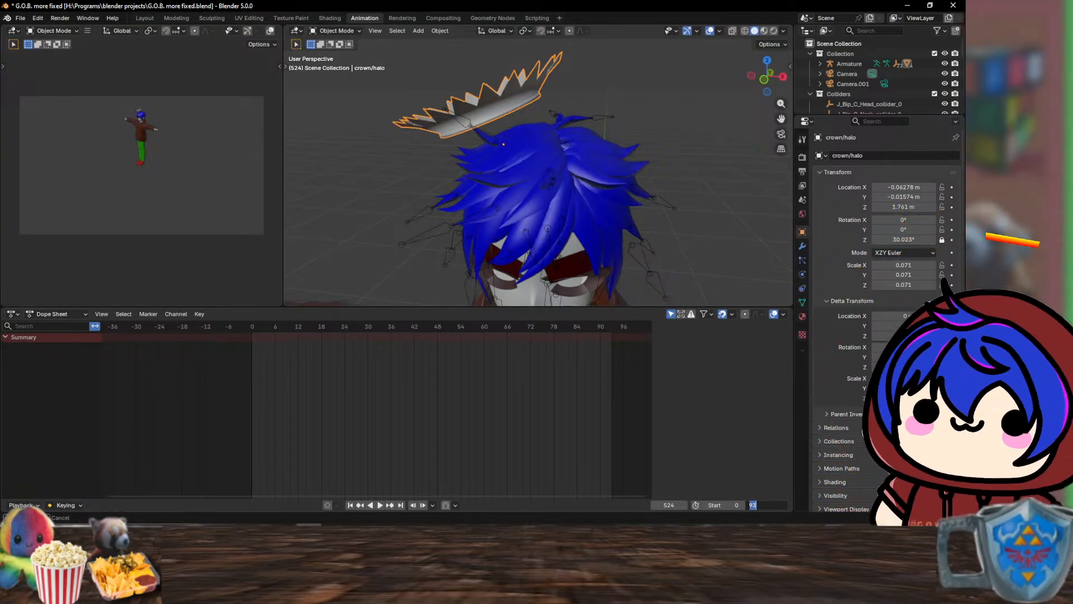
text(00)
key(Return)
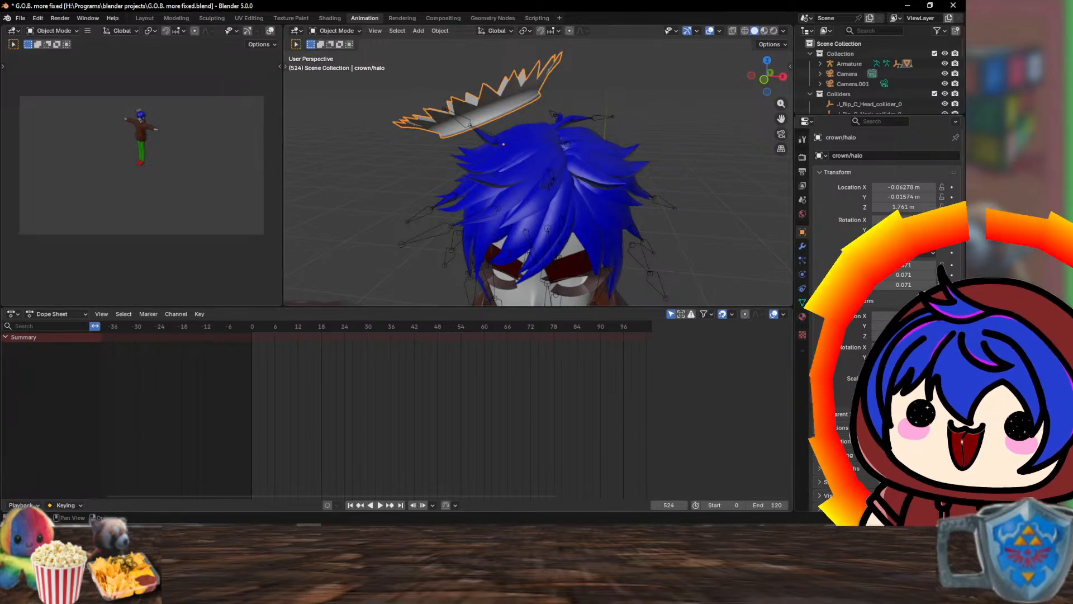
- Insert a rotation keyframe for the crown/halo at frame 0 using a keying set
key(shift+Left)
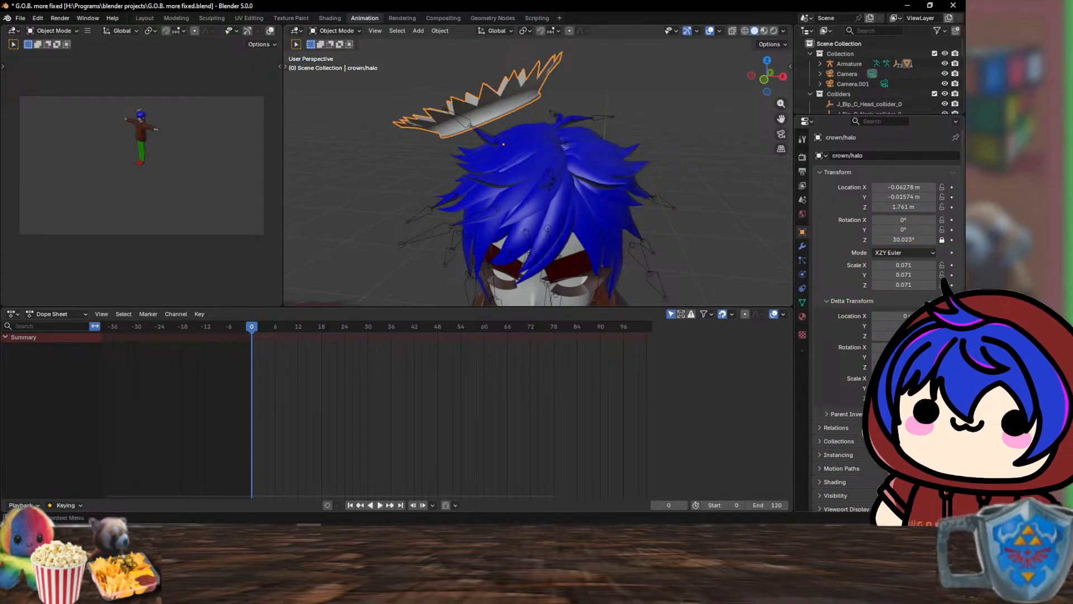
right_click(439, 88)
click(65, 505)
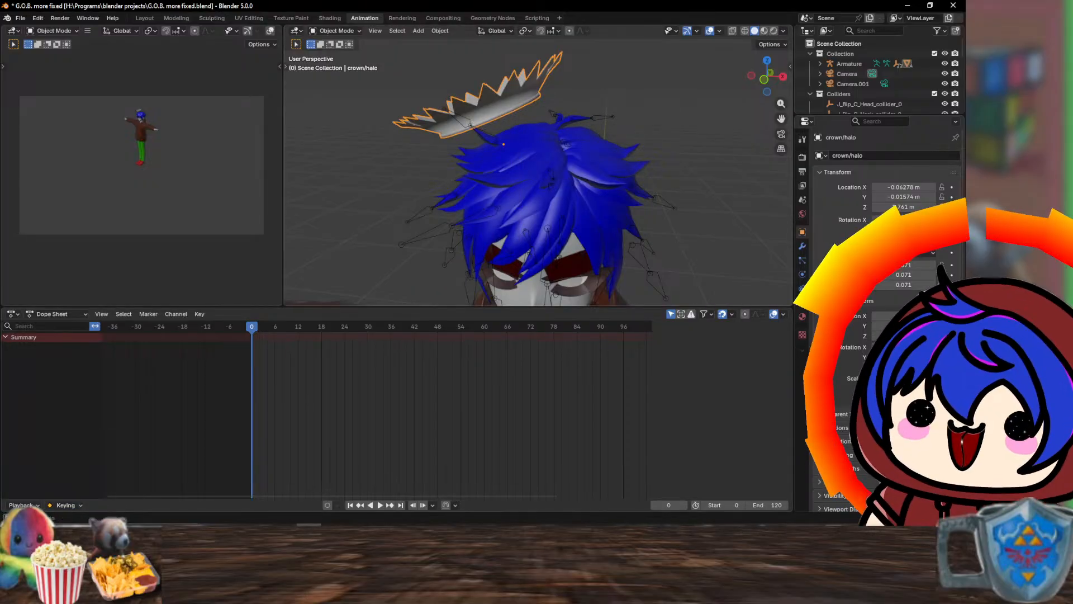
right_click(425, 110)
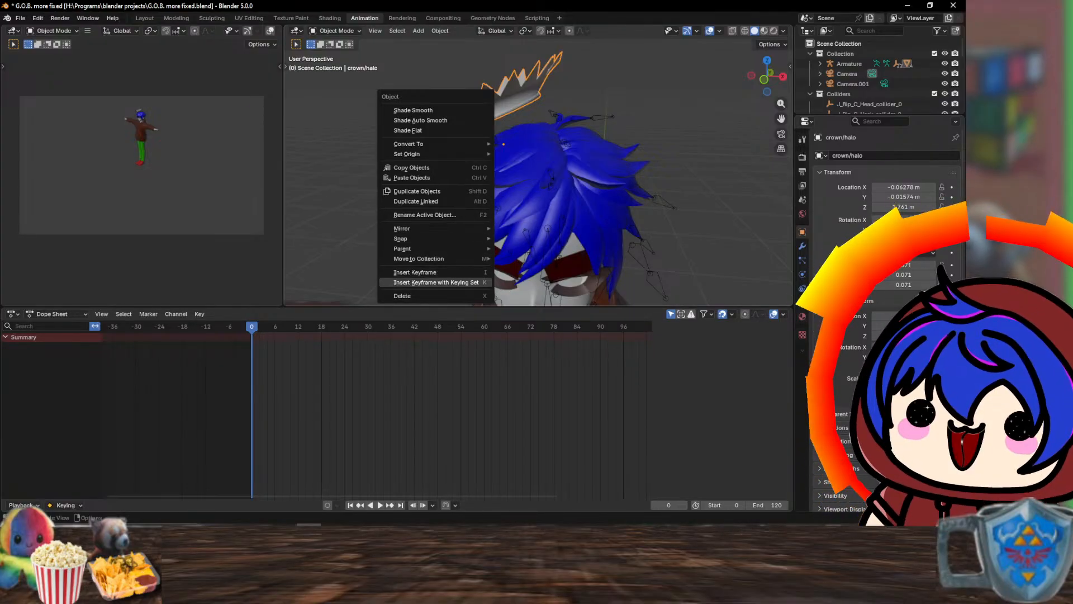
click(436, 282)
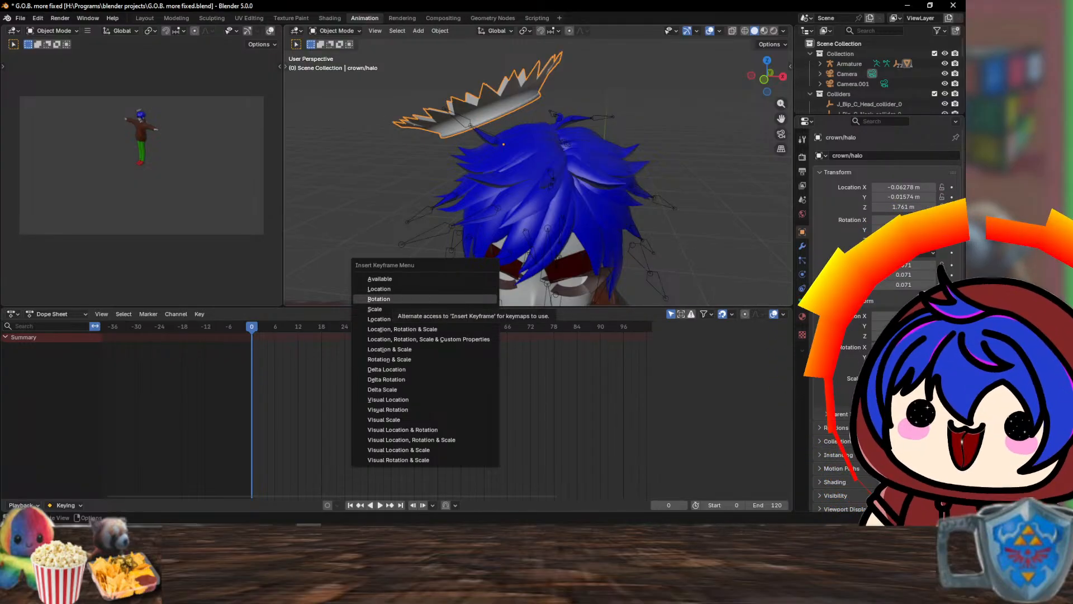
click(379, 299)
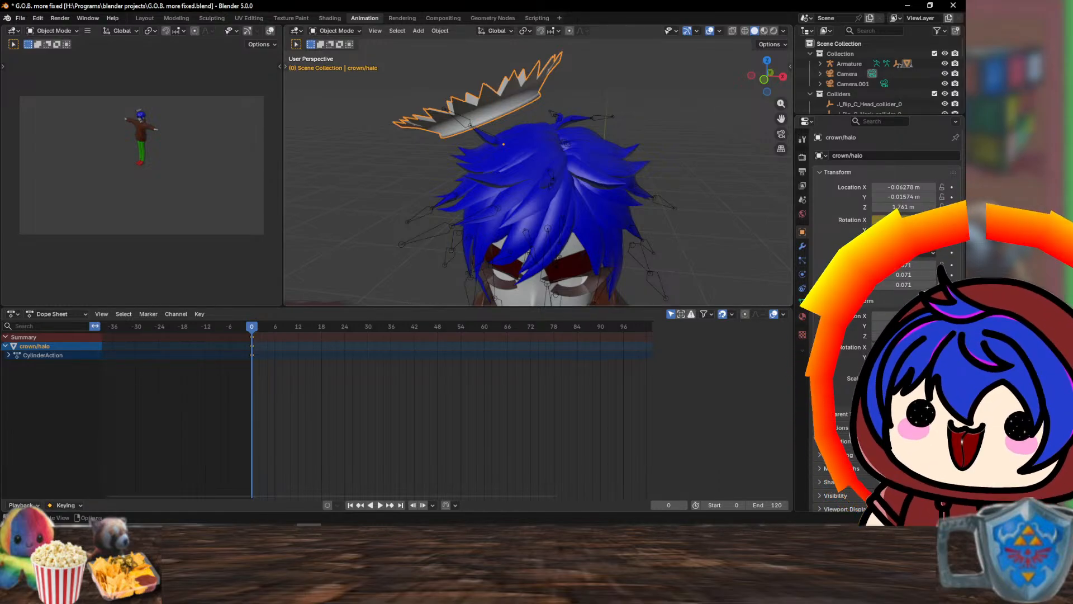
- At frame 60, set the crown/halo's Z rotation to 180° and insert a rotation keyframe
key(space)
drag(456, 326, 484, 326)
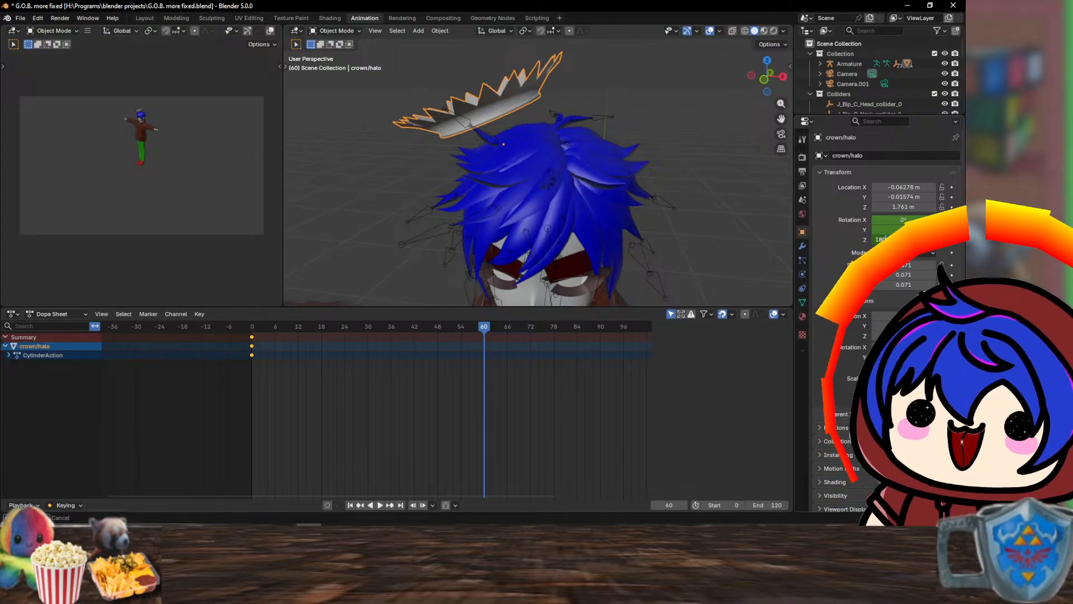
key(Return)
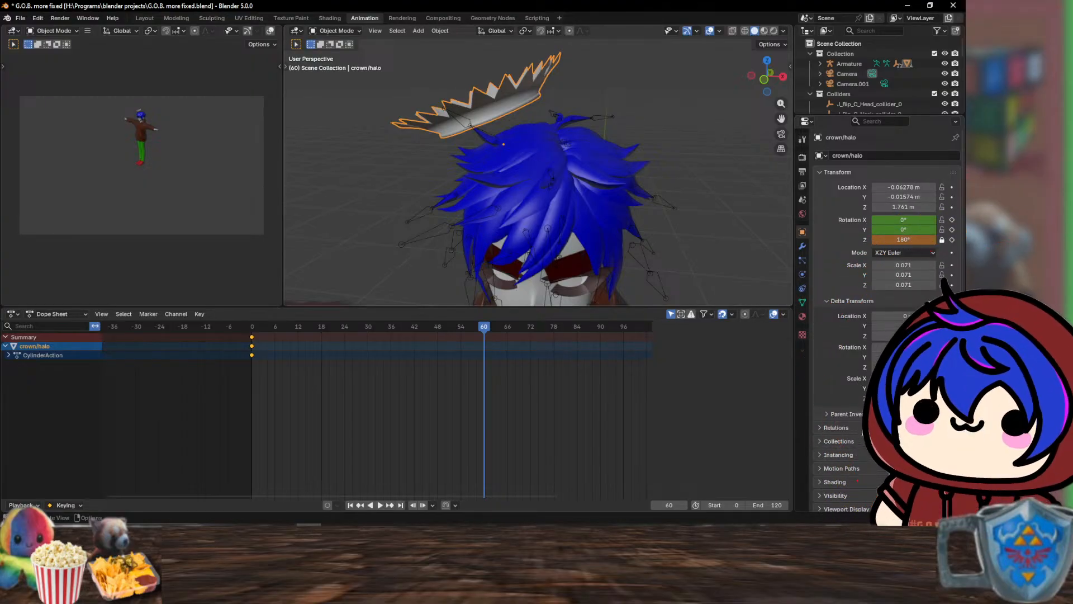
right_click(412, 105)
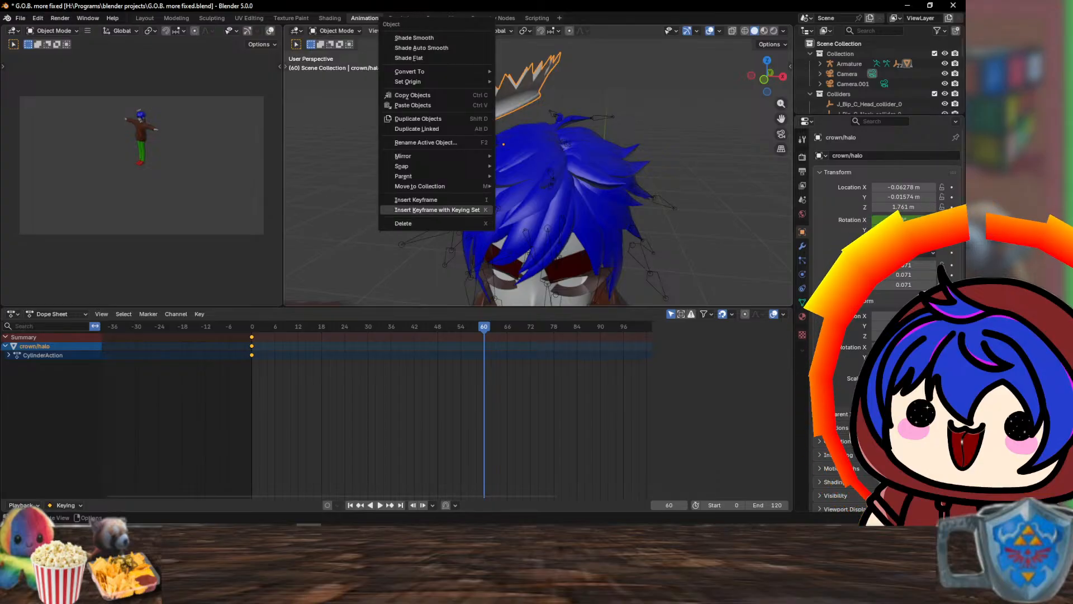
click(436, 209)
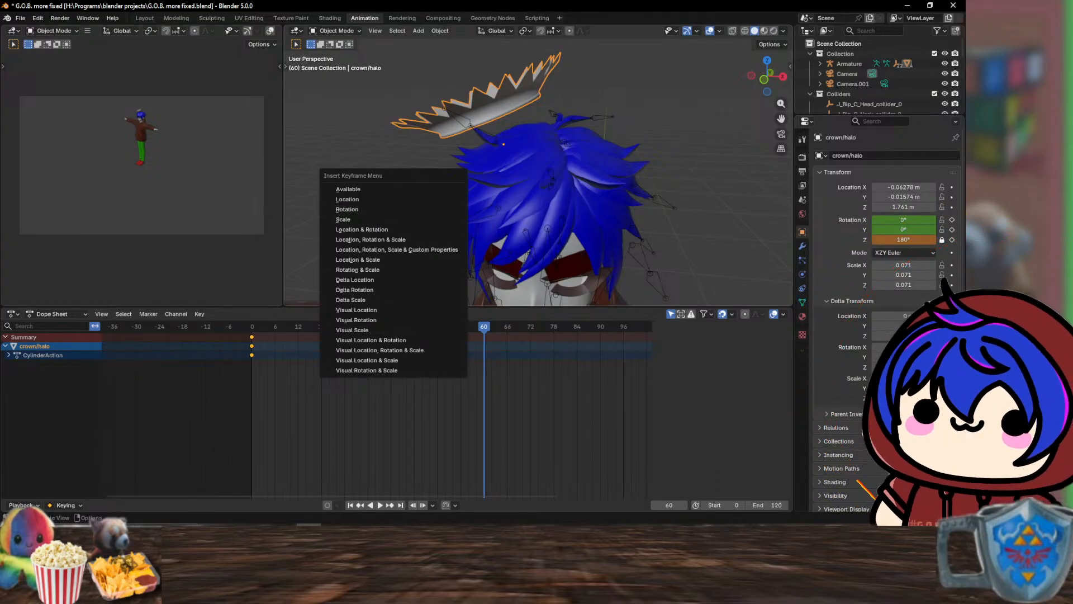
click(437, 209)
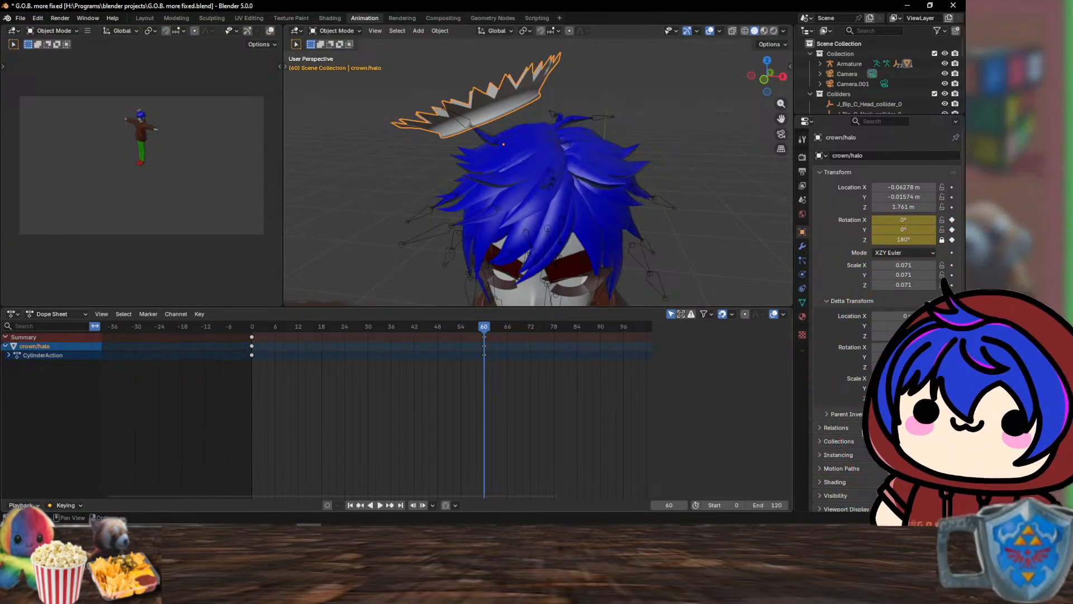
- At frame 120, set the crown/halo's Z rotation to 360° and insert a rotation keyframe
key(space)
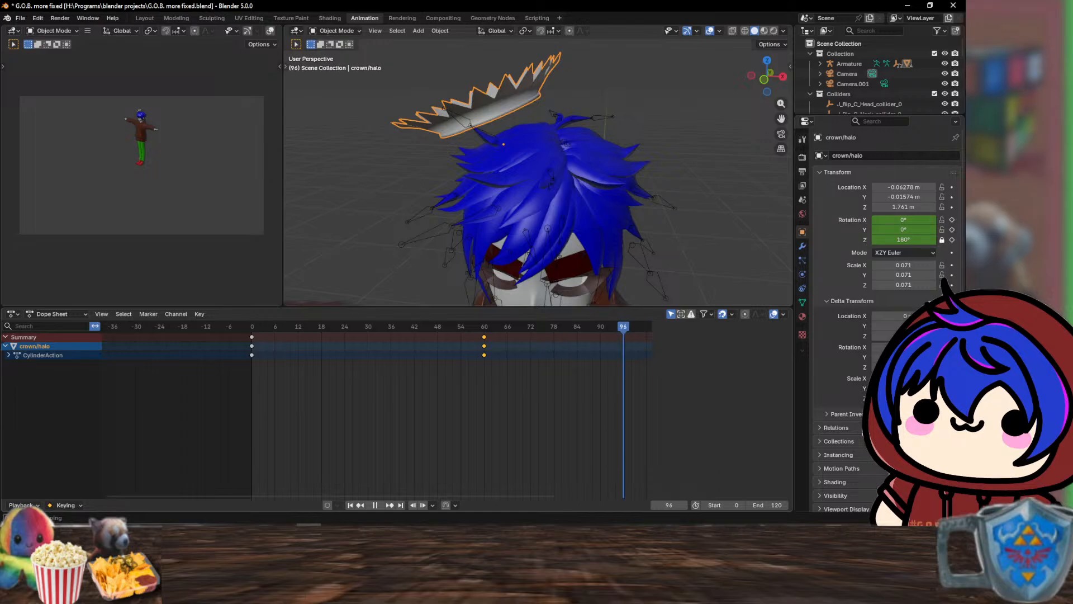
ctrl+scroll(391, 413, right, 5)
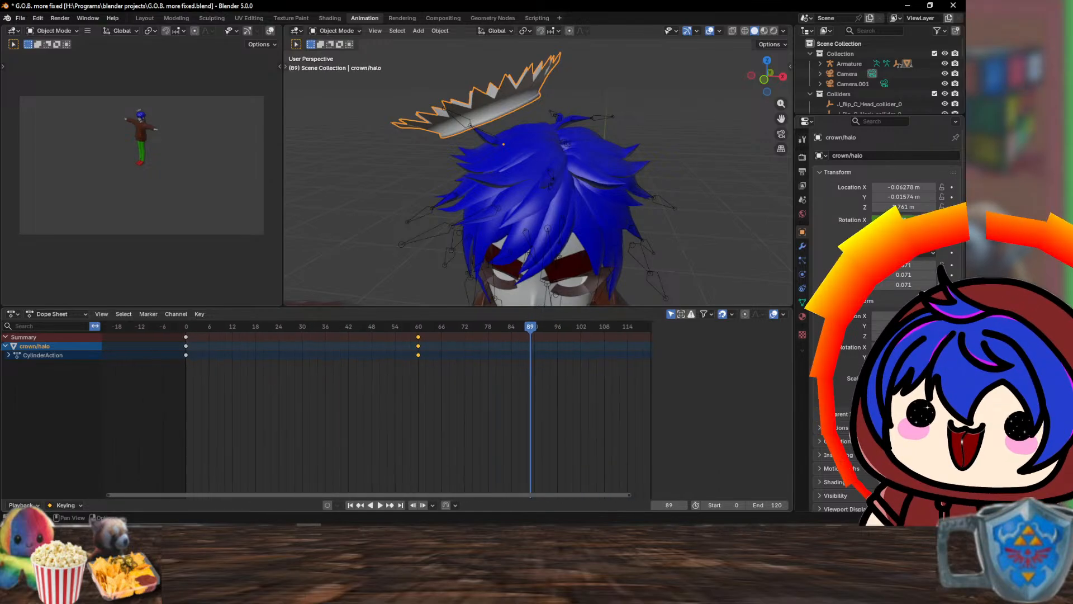
key(shift+Right)
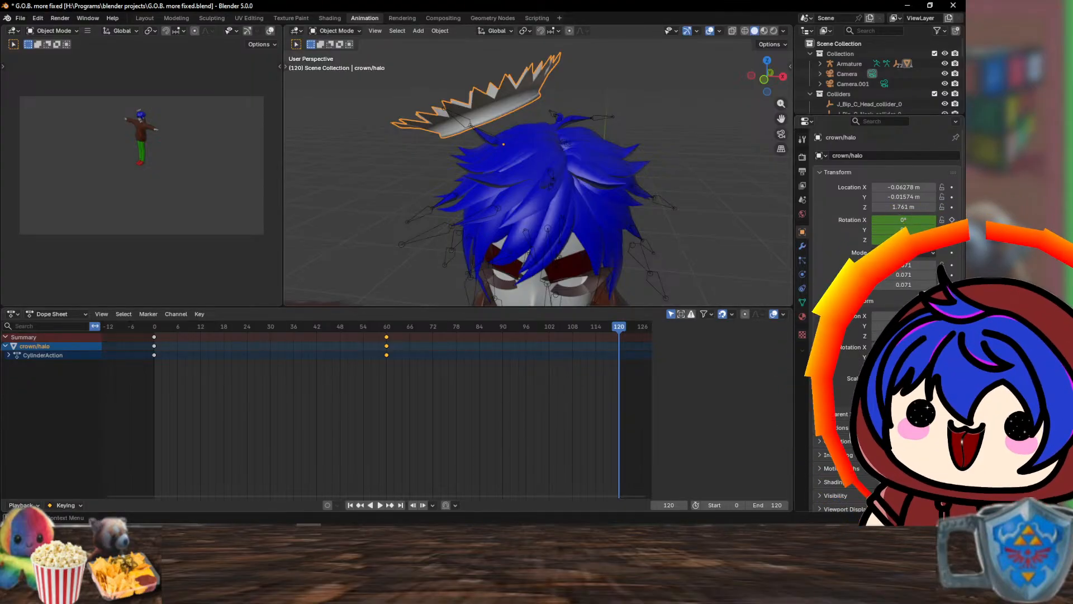
click(904, 239)
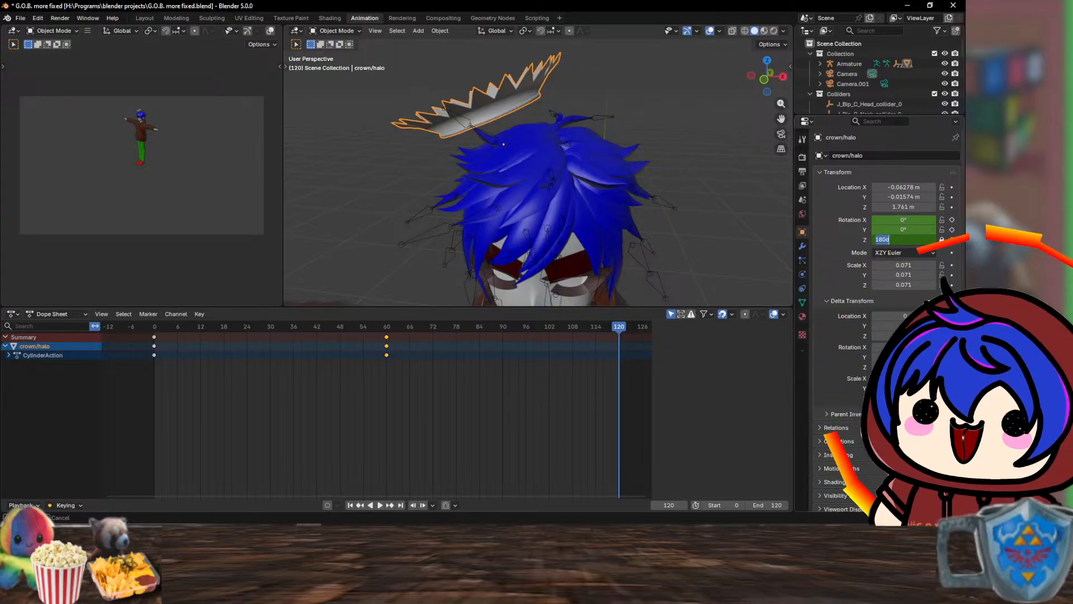
text(360)
key(Return)
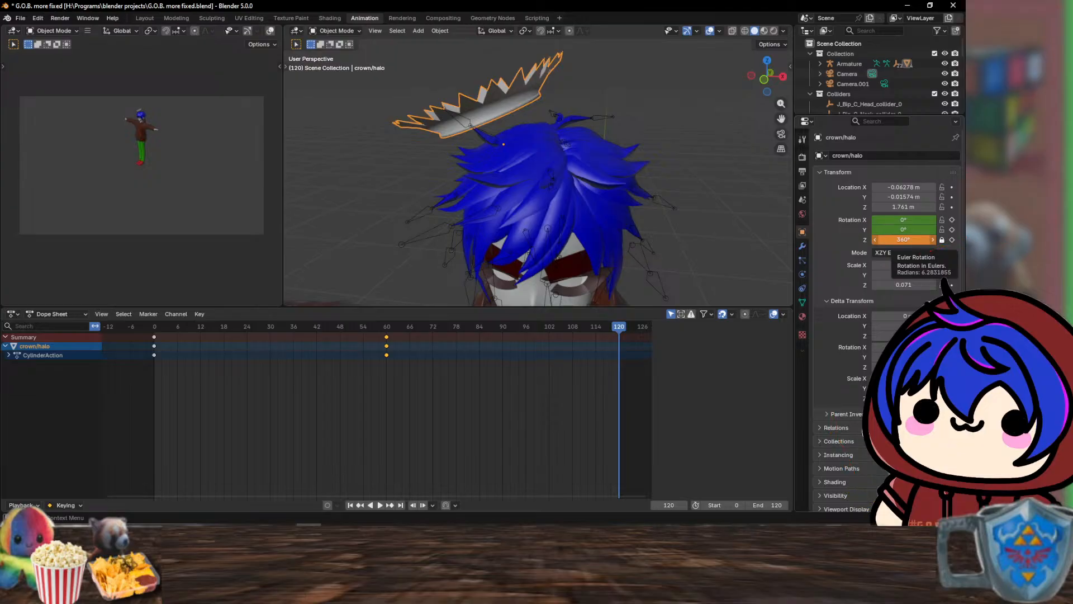
right_click(441, 210)
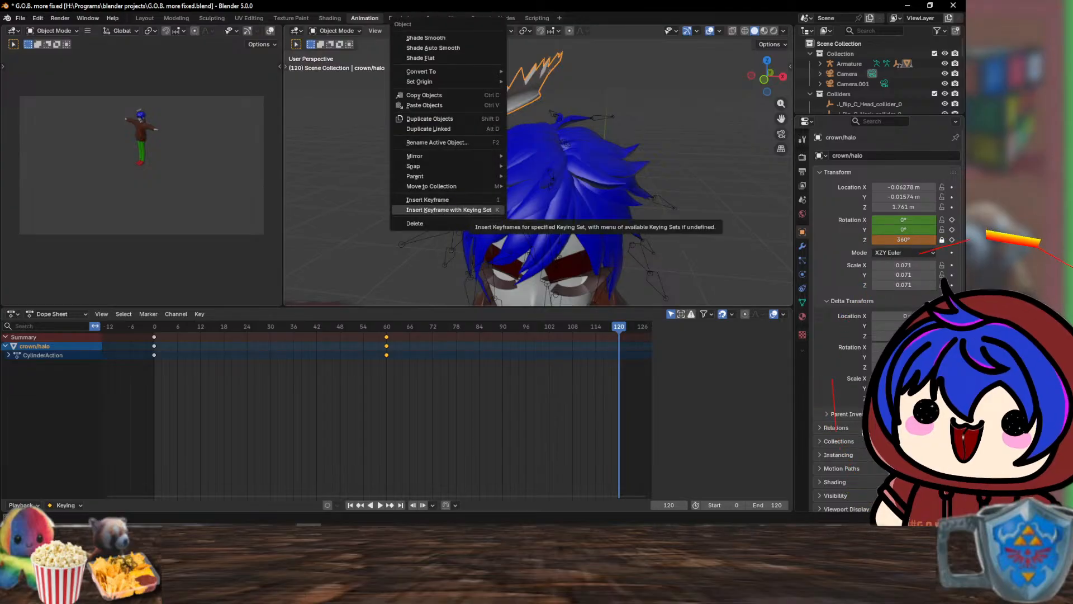
click(442, 210)
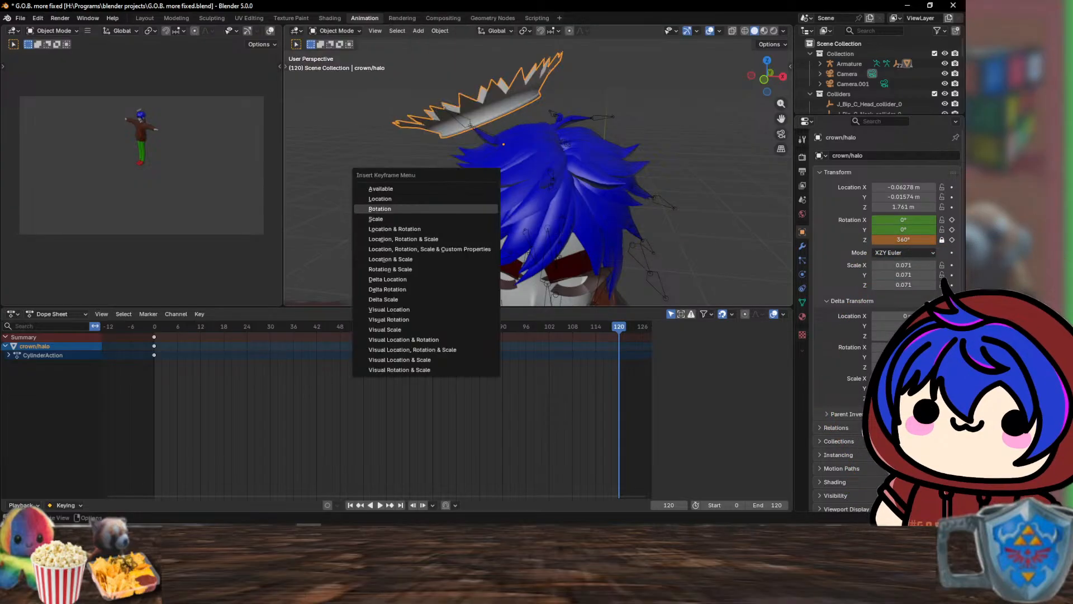
click(441, 210)
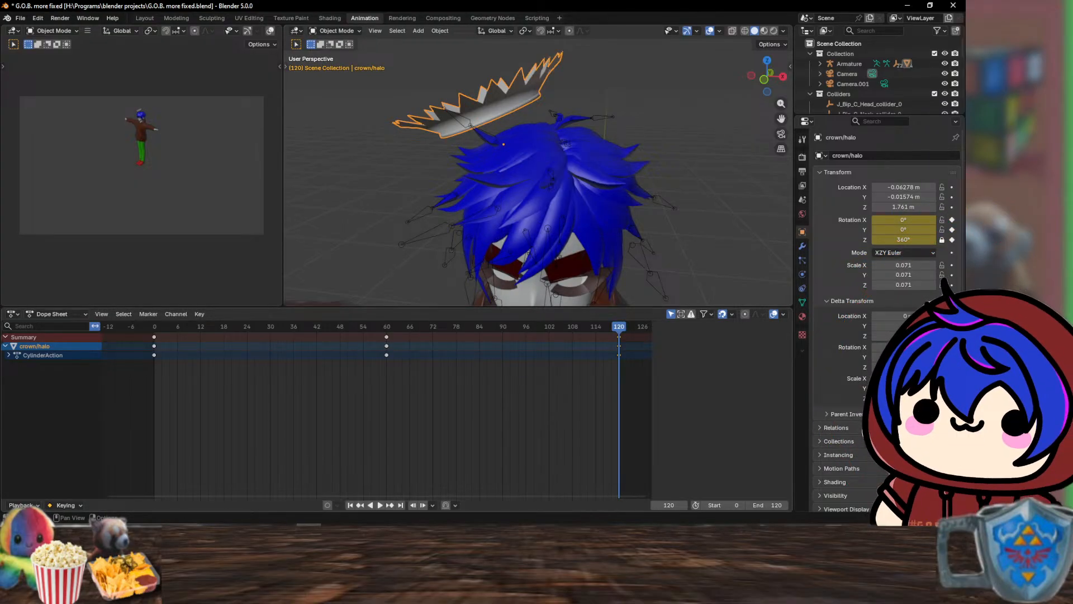
- At frame 30, set the crown/halo's Z rotation to 90° and insert a rotation keyframe
key(space)
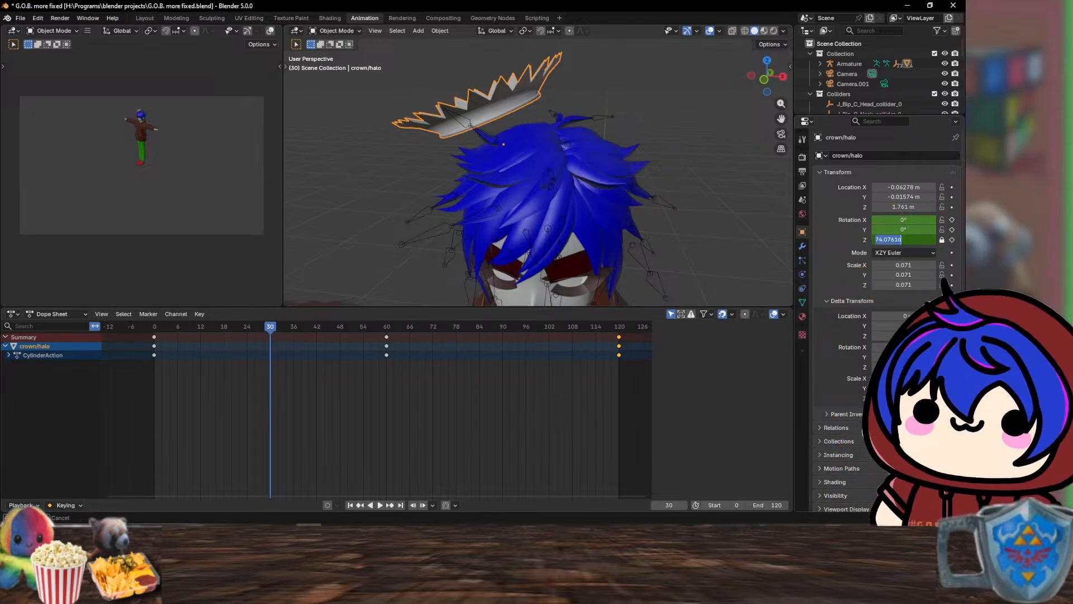
text(90)
key(Return)
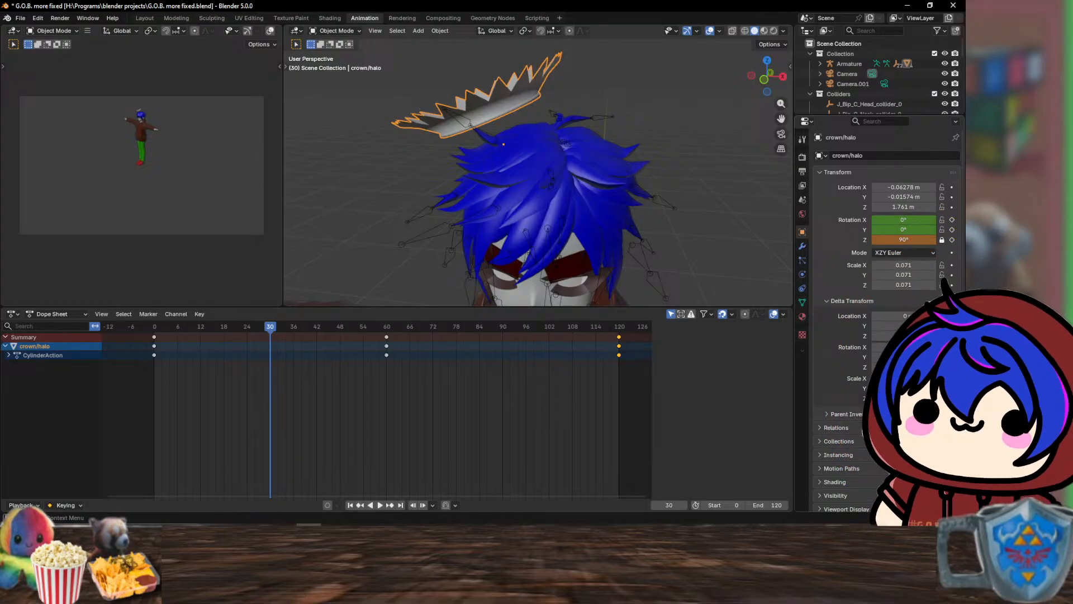
right_click(502, 106)
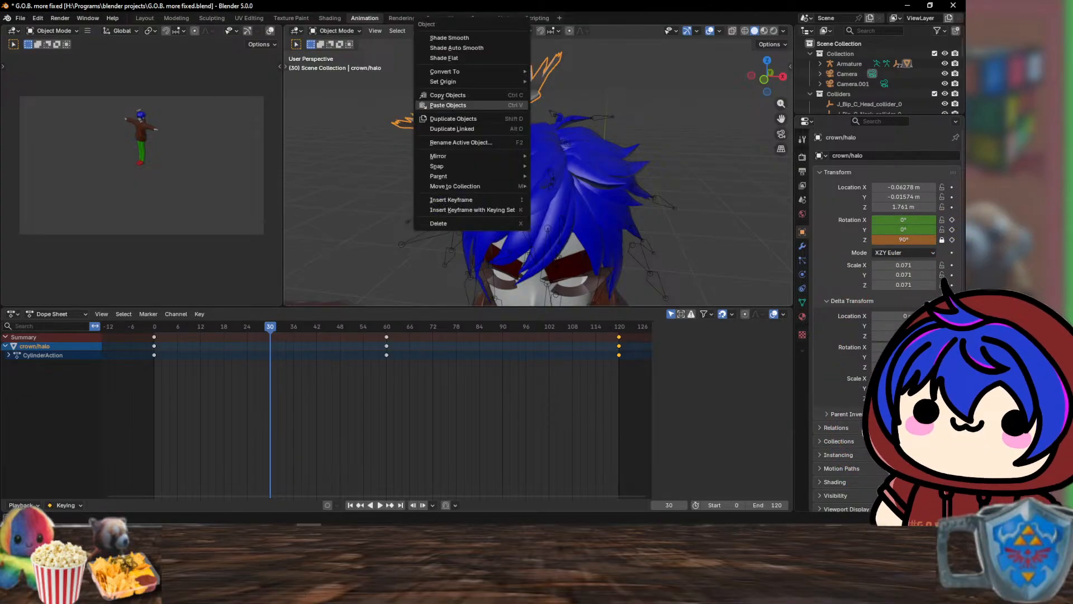
mouse_move(496, 186)
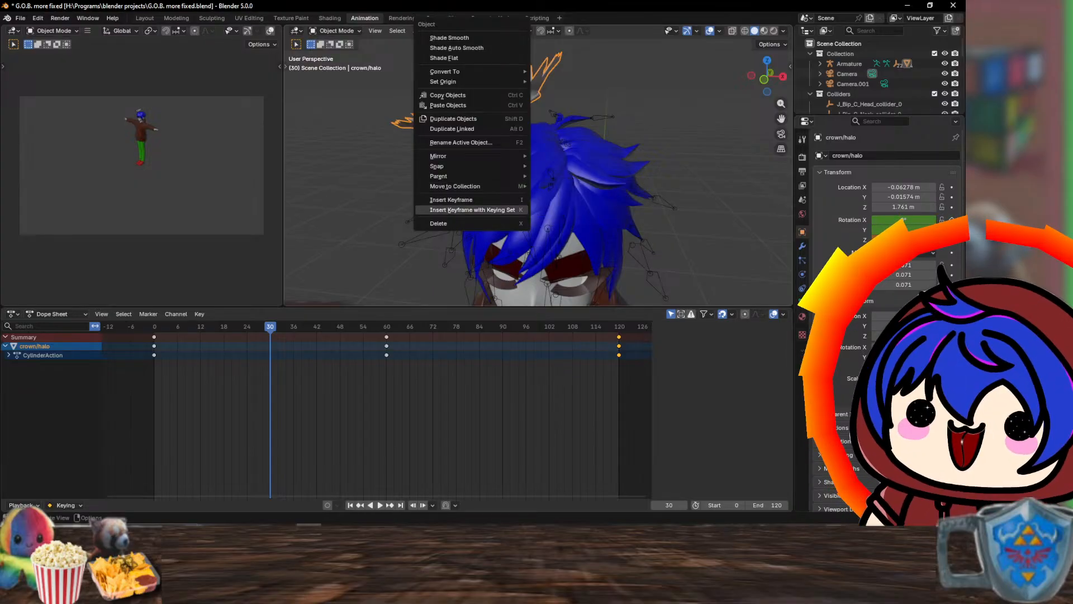
click(473, 210)
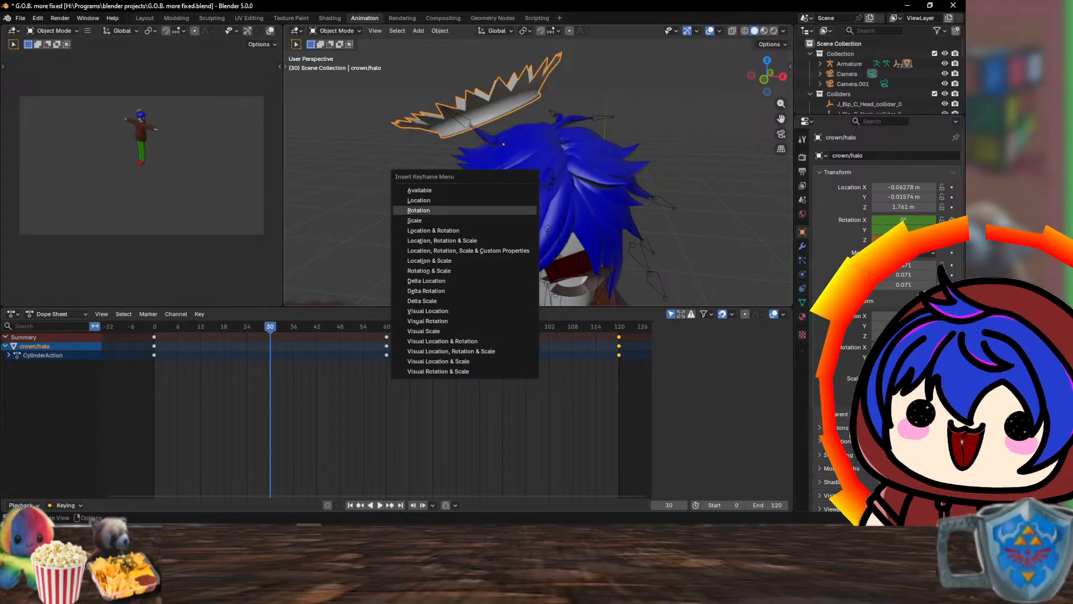
click(419, 210)
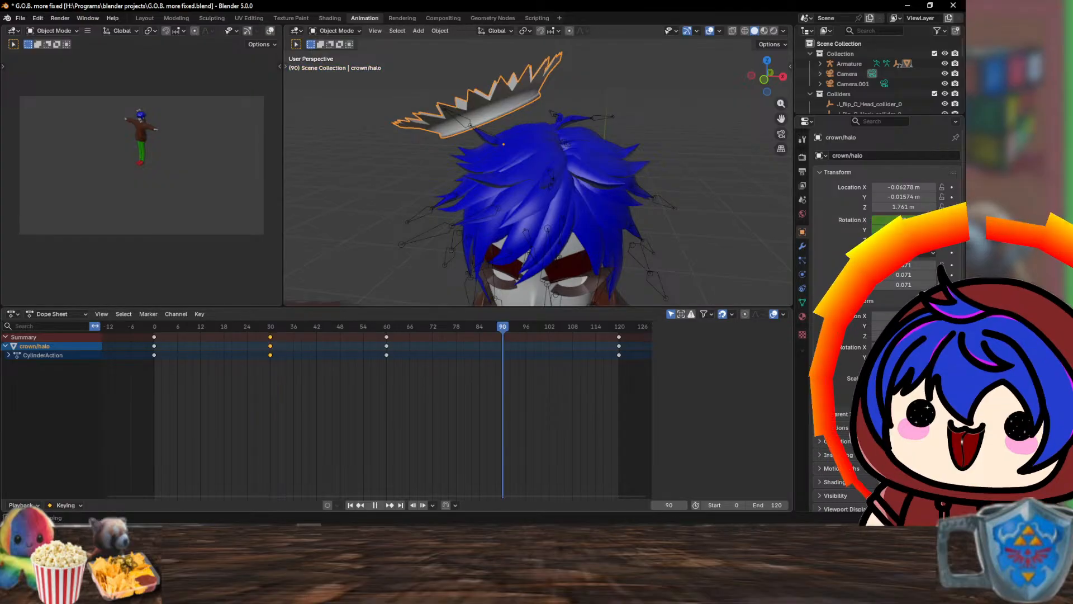
- At frame 90, set the crown/halo's Z rotation to 270° and insert a keyframe for its location, rotation and scale
click(502, 327)
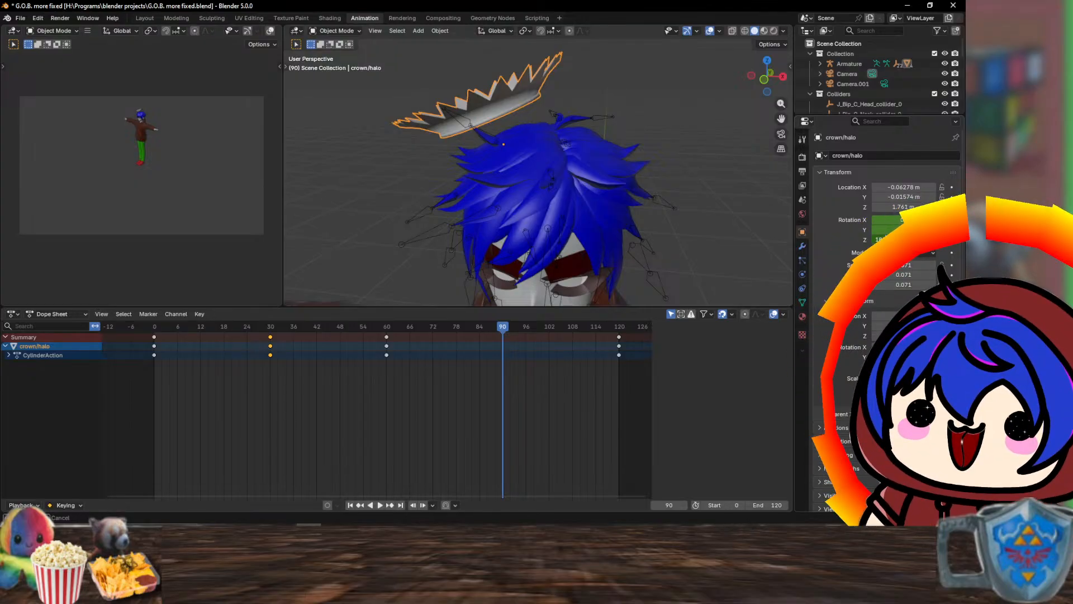
text(189)
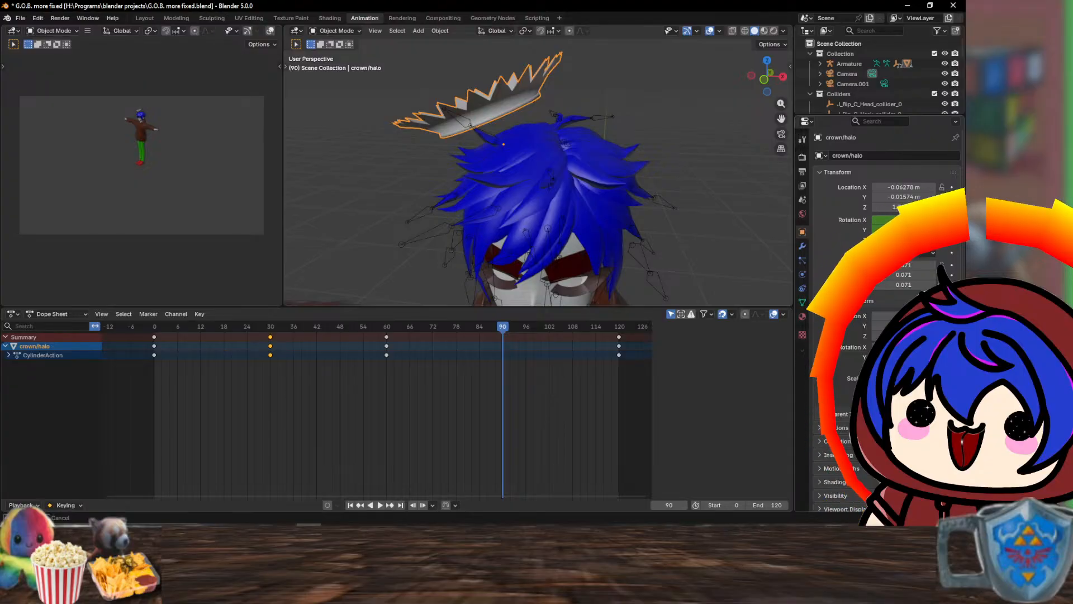
text(2)
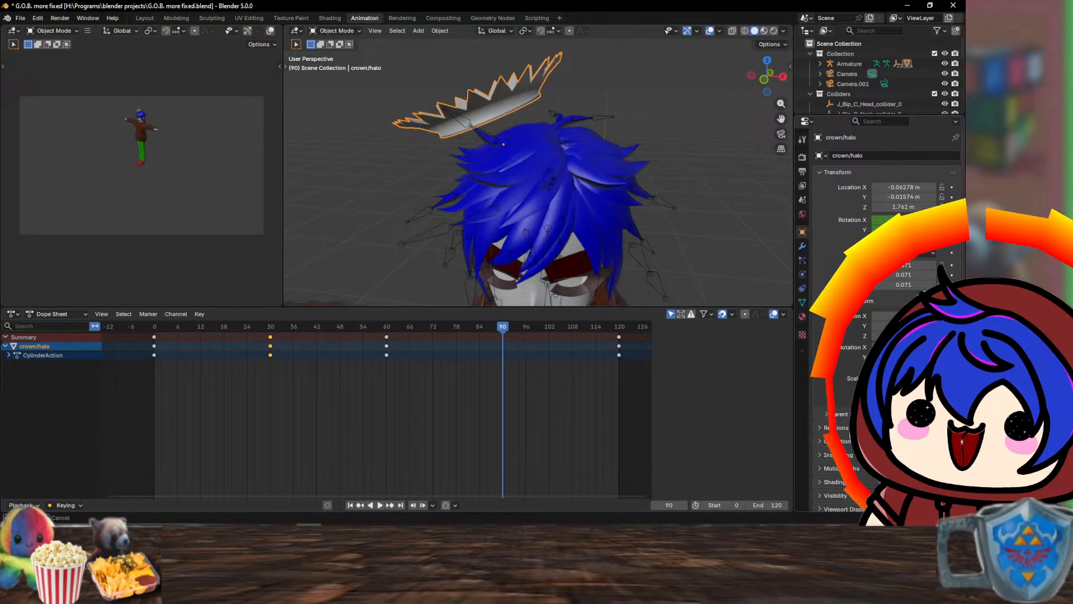
key(Return)
right_click(450, 105)
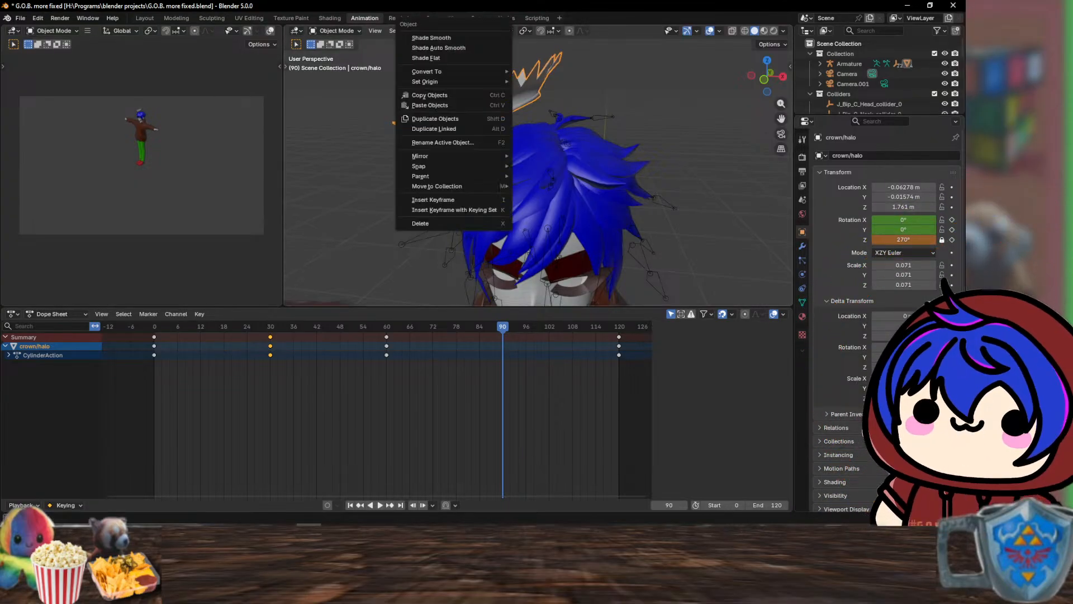
mouse_move(447, 186)
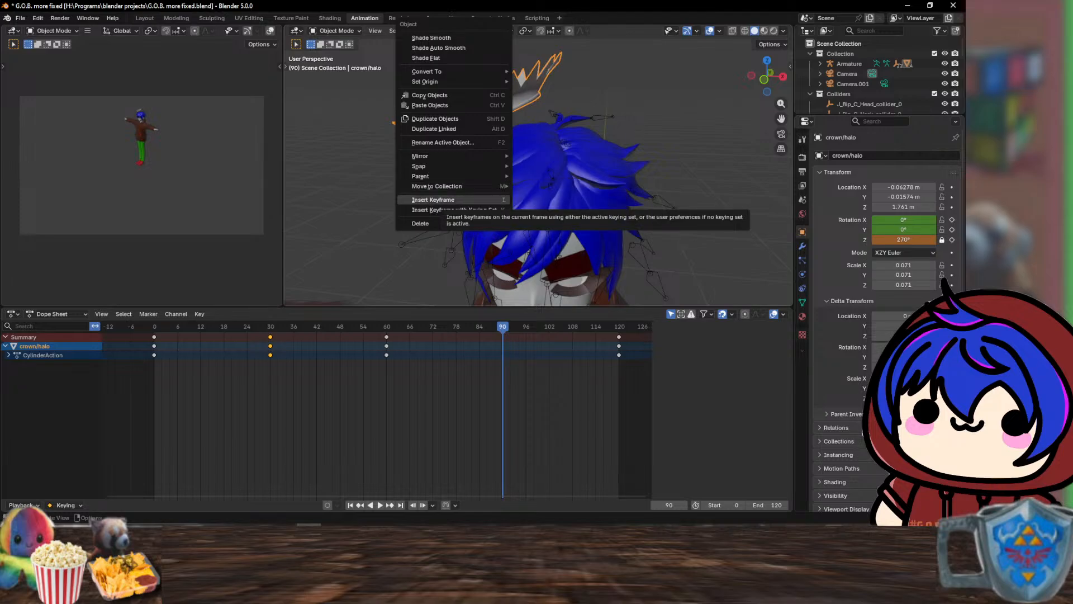
click(433, 200)
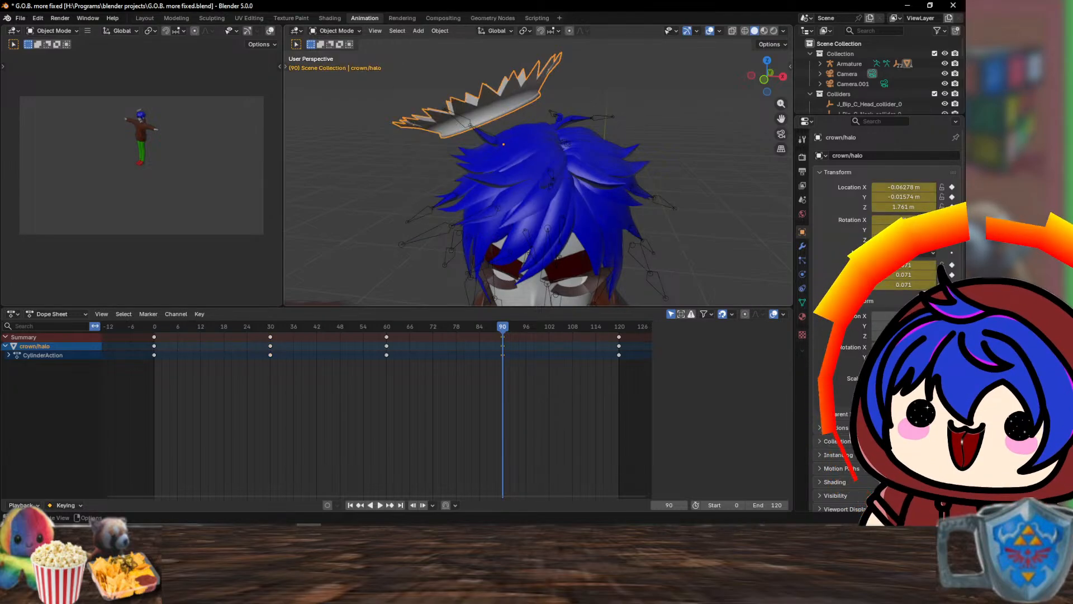
- Insert a rotation-only keyframe for the crown/halo at frame 90 using a keying set
right_click(433, 199)
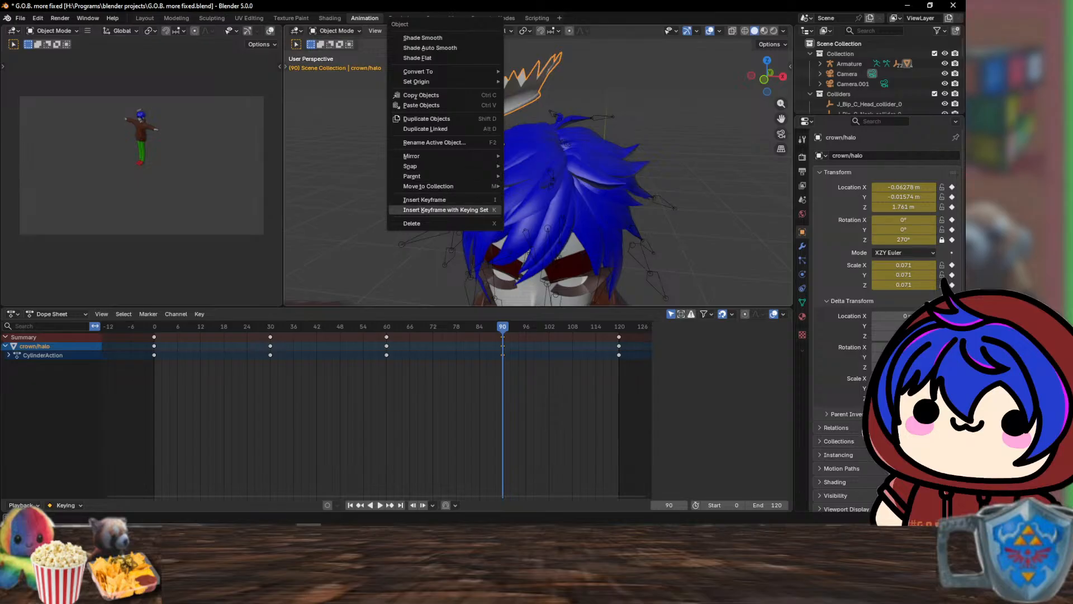
click(441, 211)
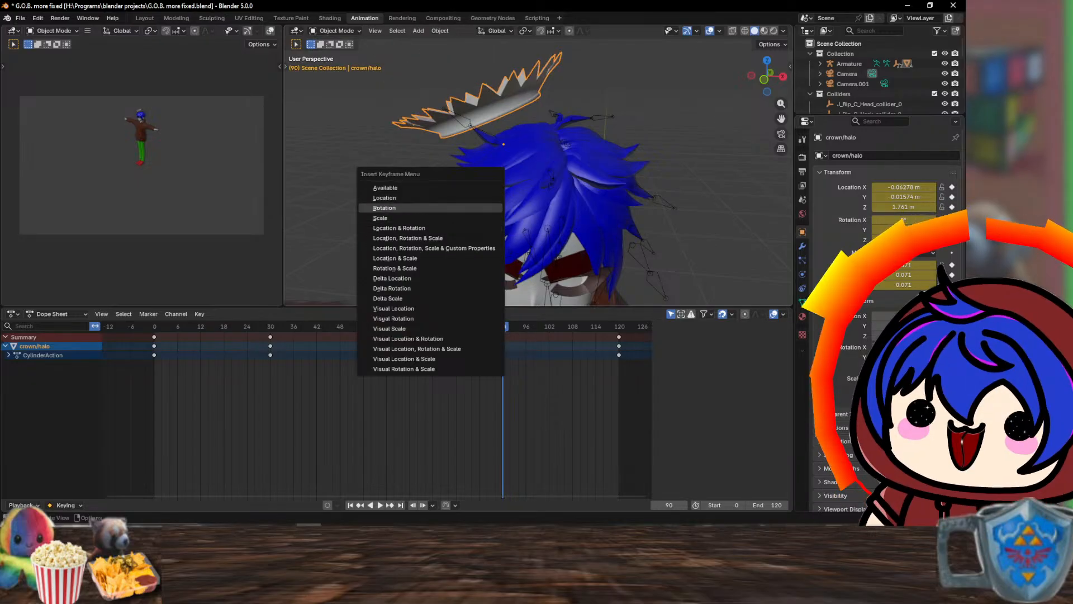
click(384, 208)
- Select all of the crown/halo's keyframes, set their interpolation mode to Linear and play back the spin
drag(646, 384, 144, 334)
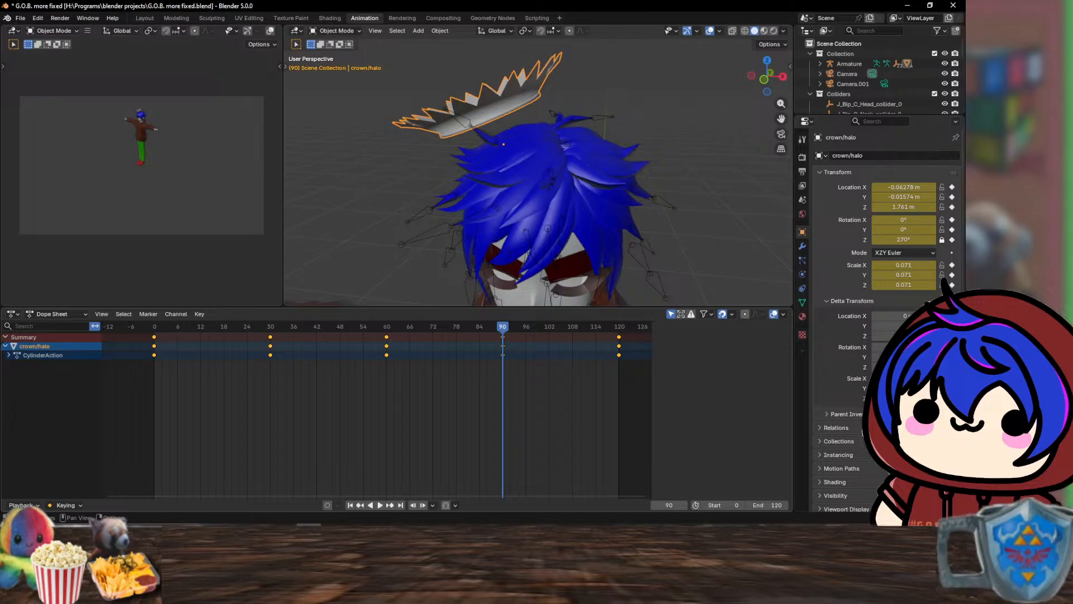
right_click(336, 345)
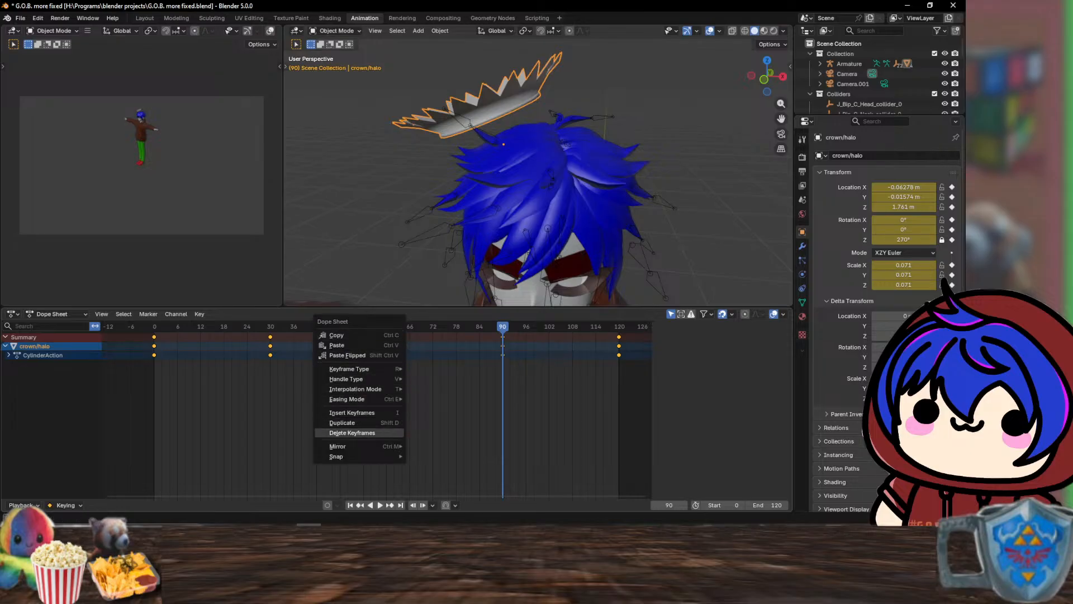
mouse_move(349, 369)
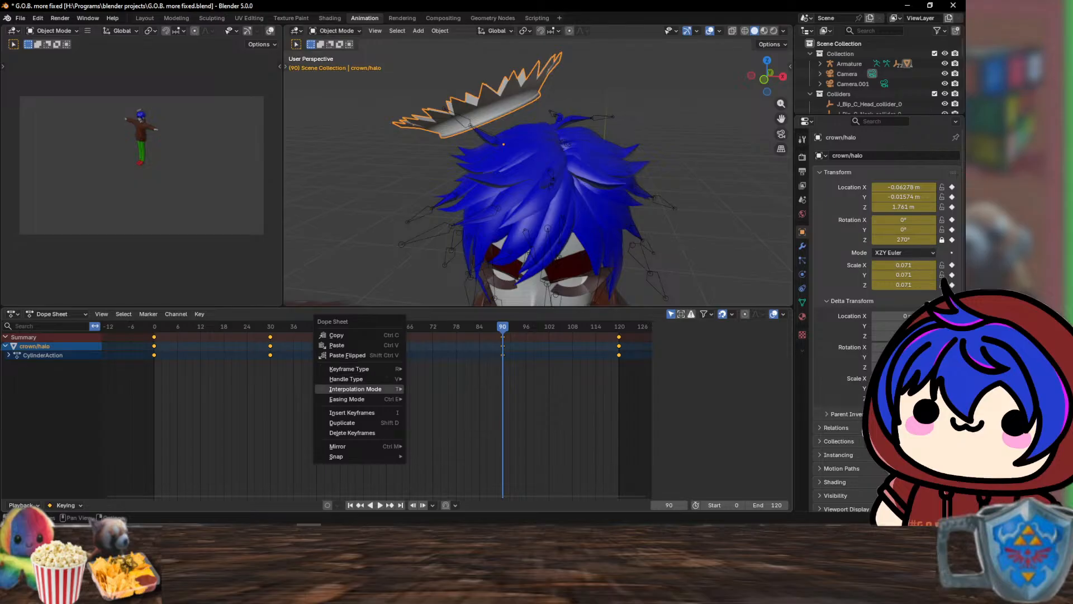
mouse_move(355, 389)
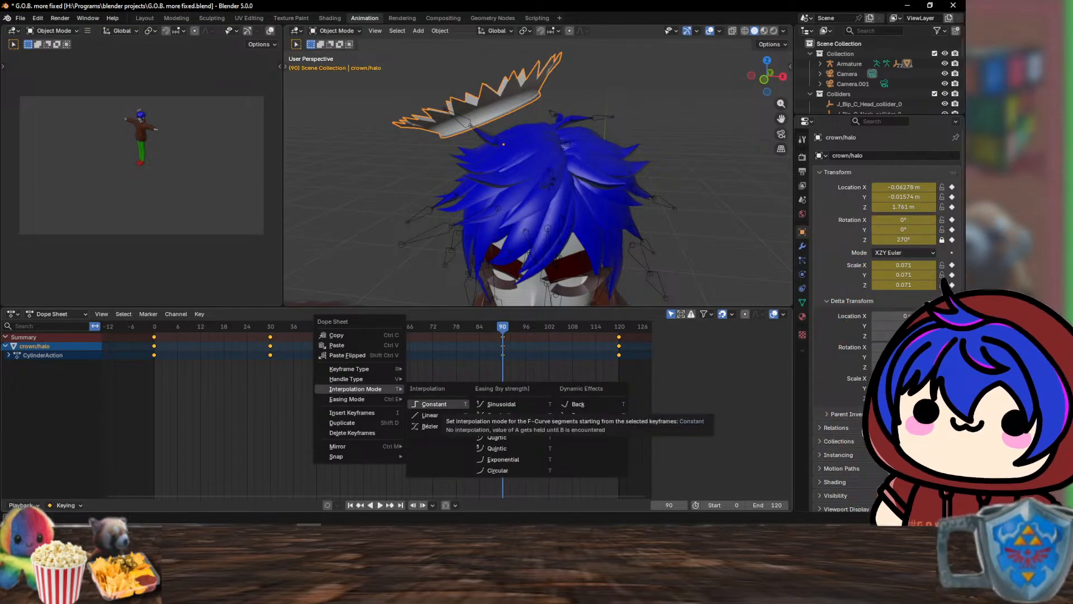
click(434, 403)
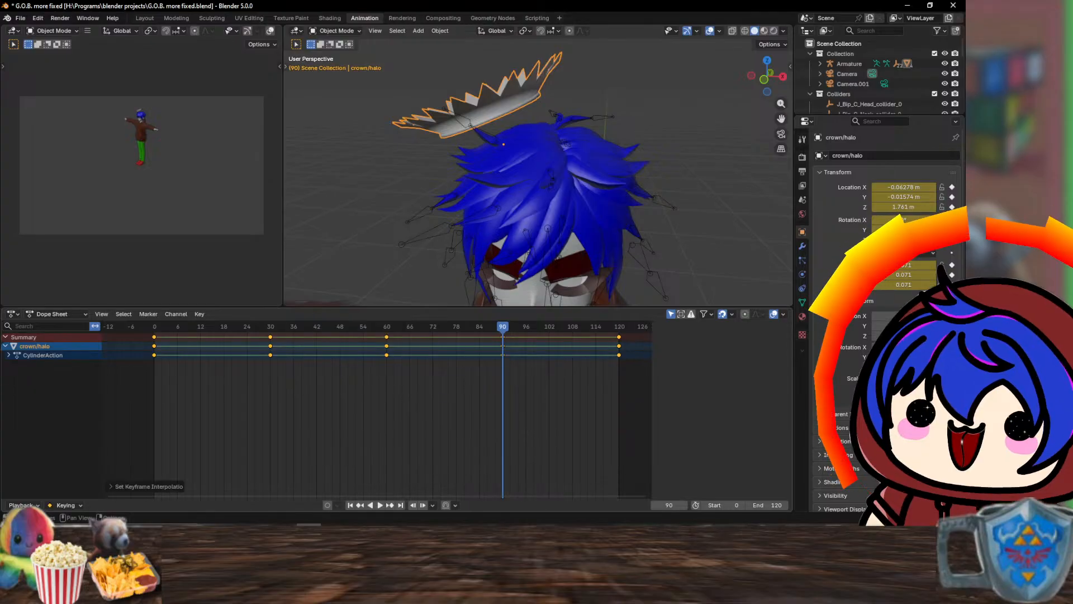
key(space)
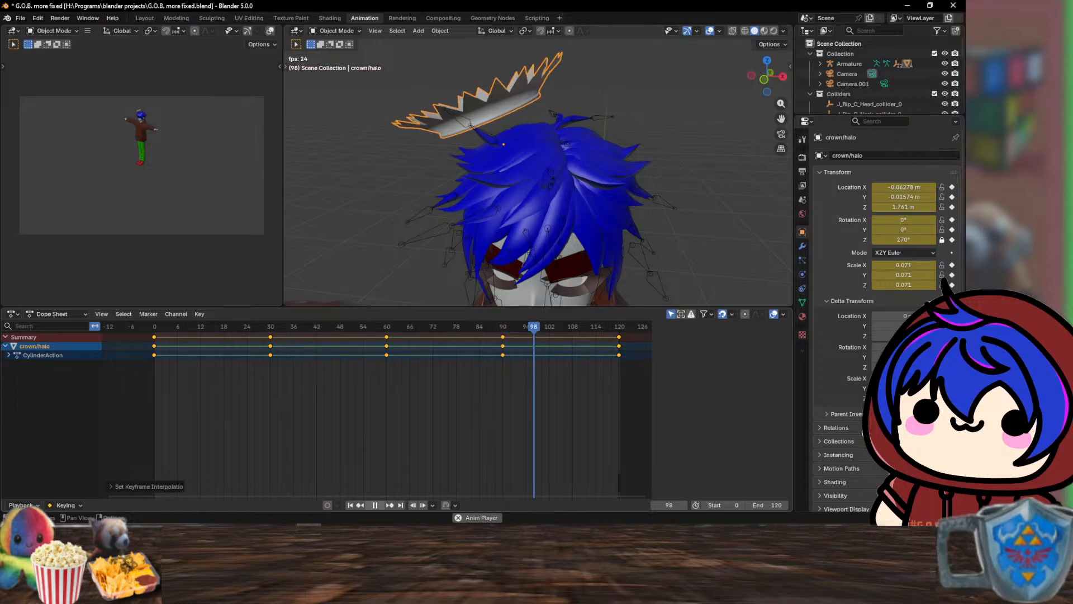
click(375, 505)
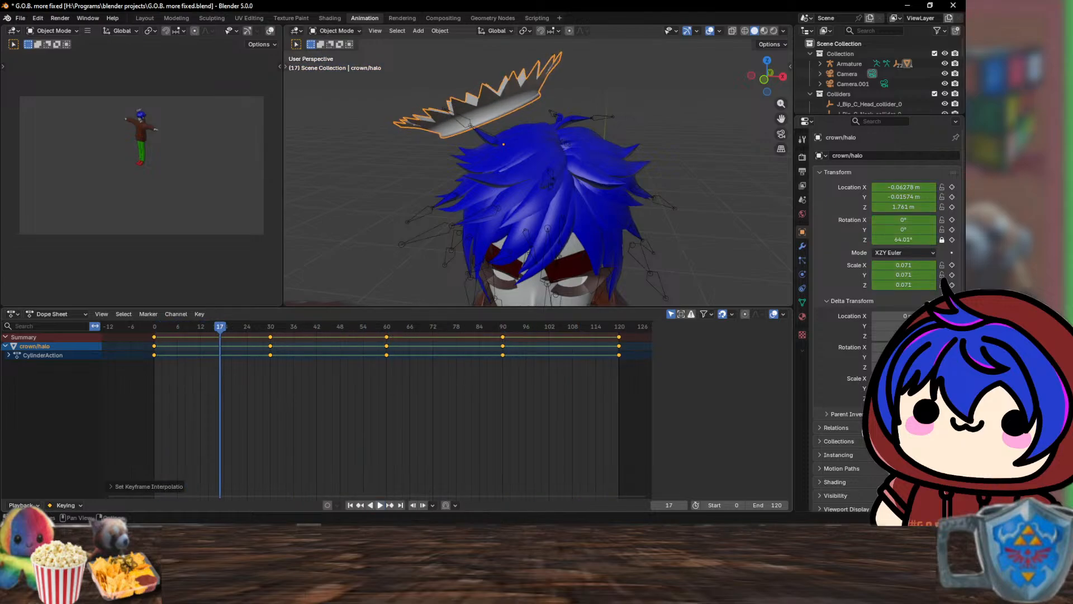
right_click(395, 354)
mouse_move(395, 354)
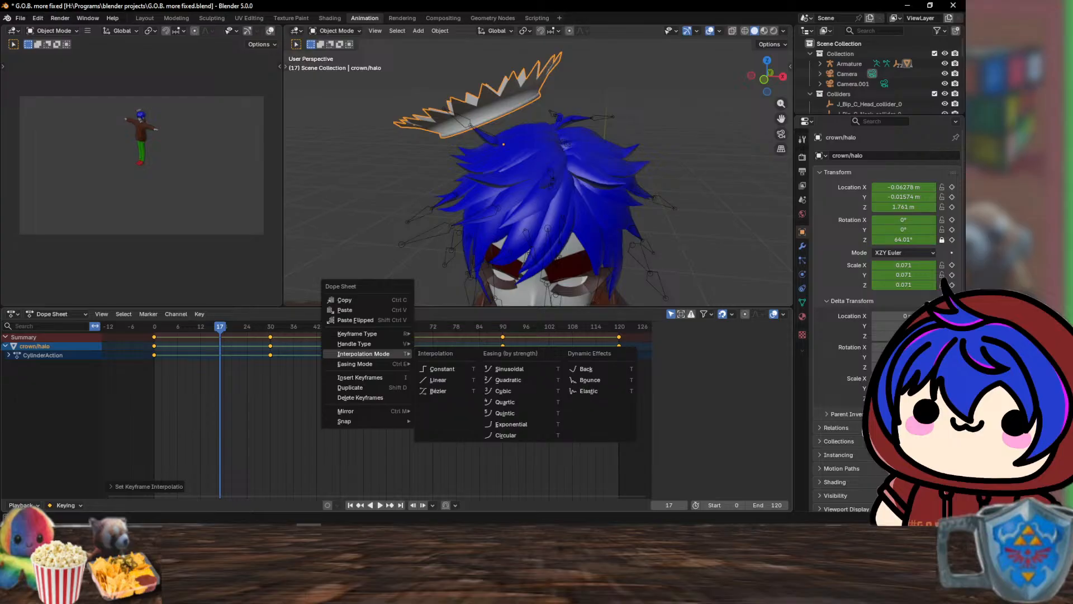
click(503, 391)
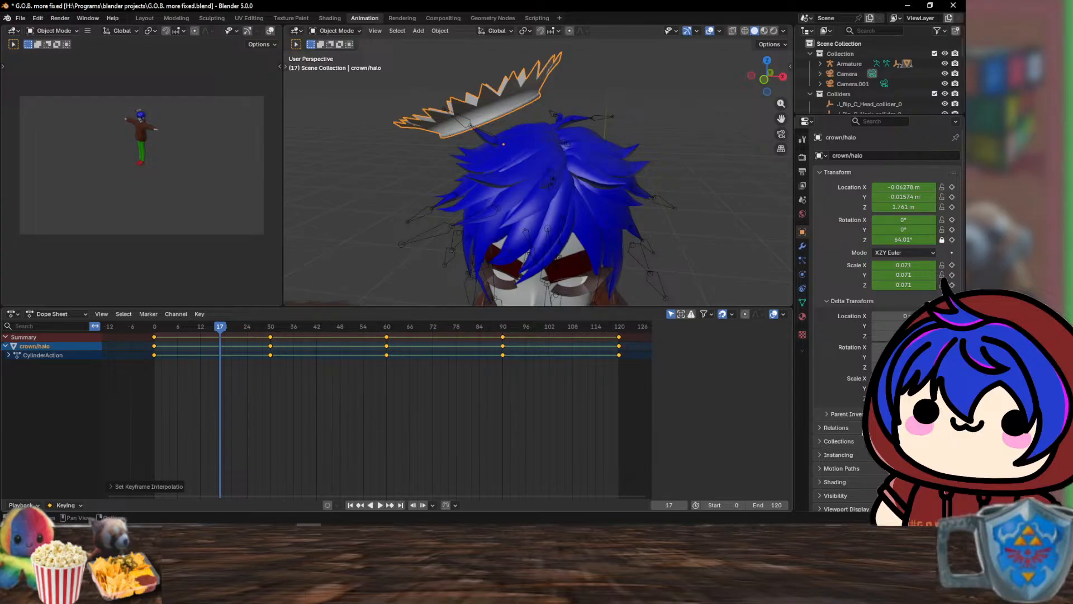
click(22, 504)
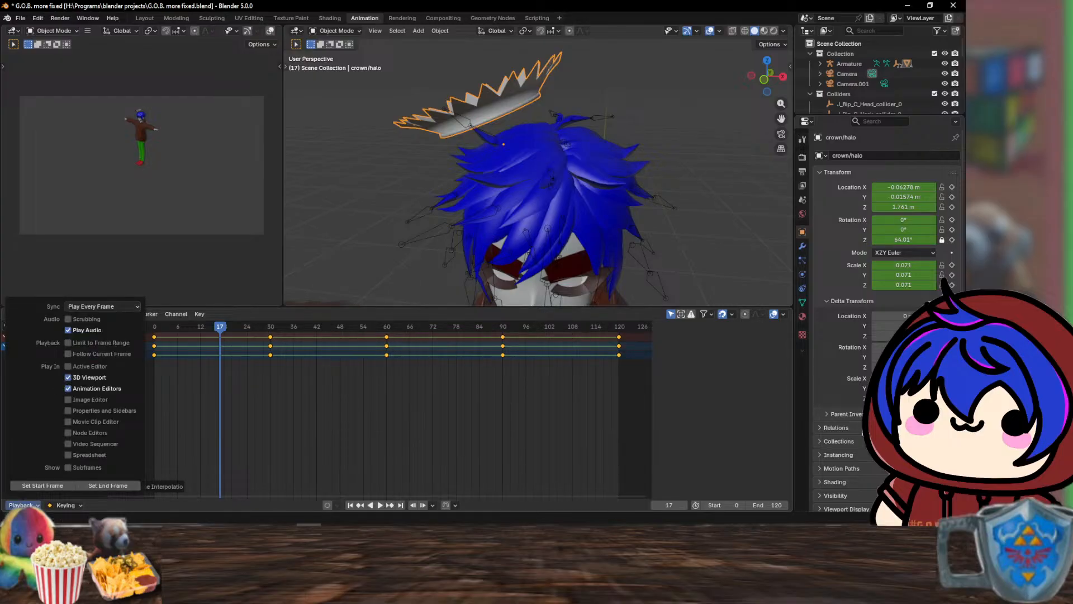
click(57, 314)
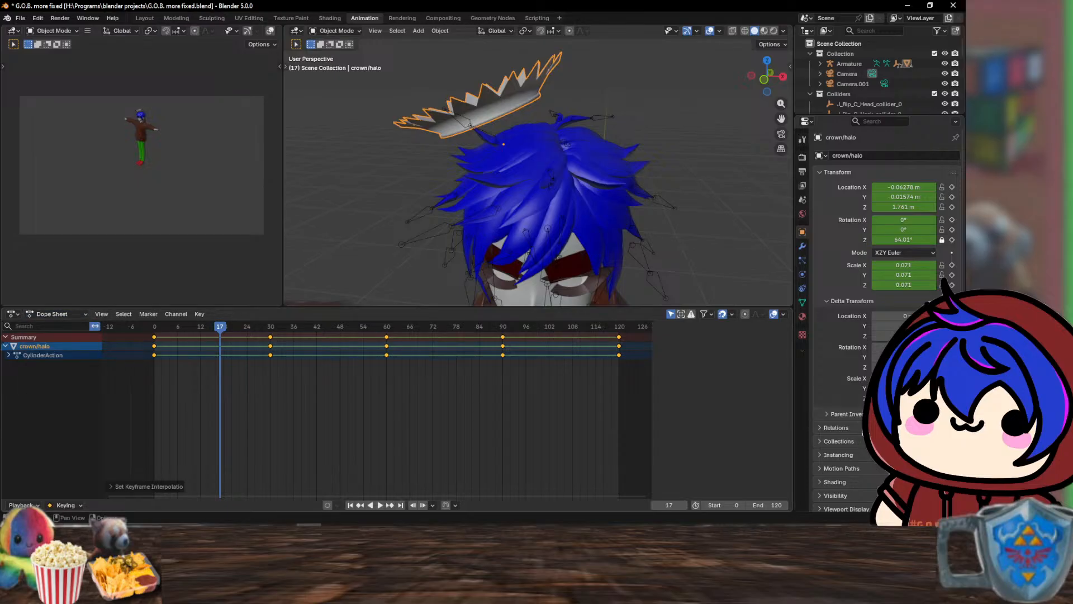
- Set the interpolation mode of the selected crown/halo keyframes to Constant and play back the animation
right_click(330, 345)
mouse_move(329, 345)
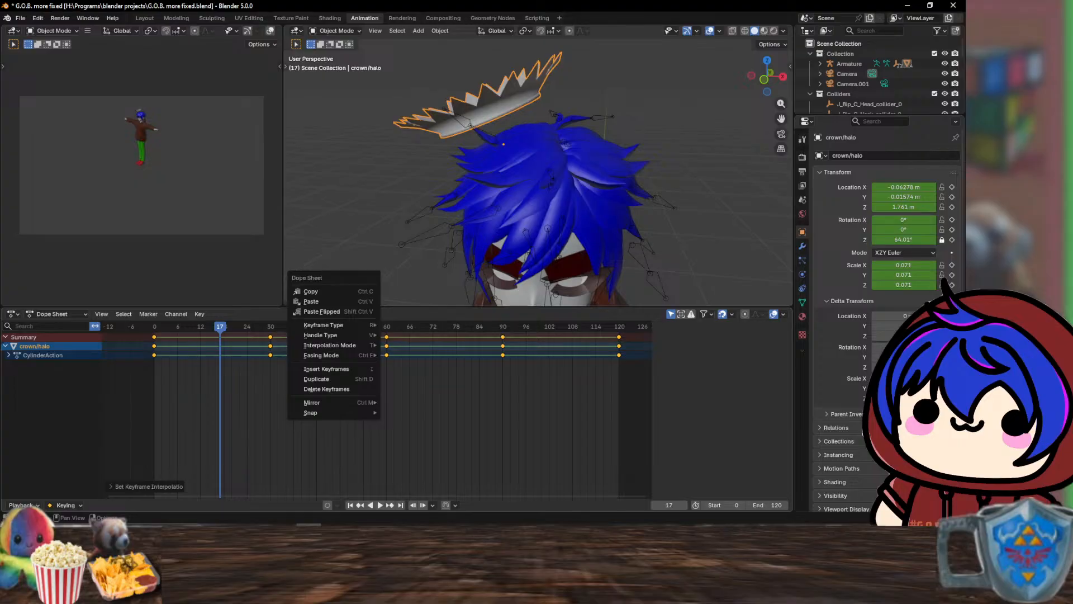
right_click(454, 335)
mouse_move(454, 336)
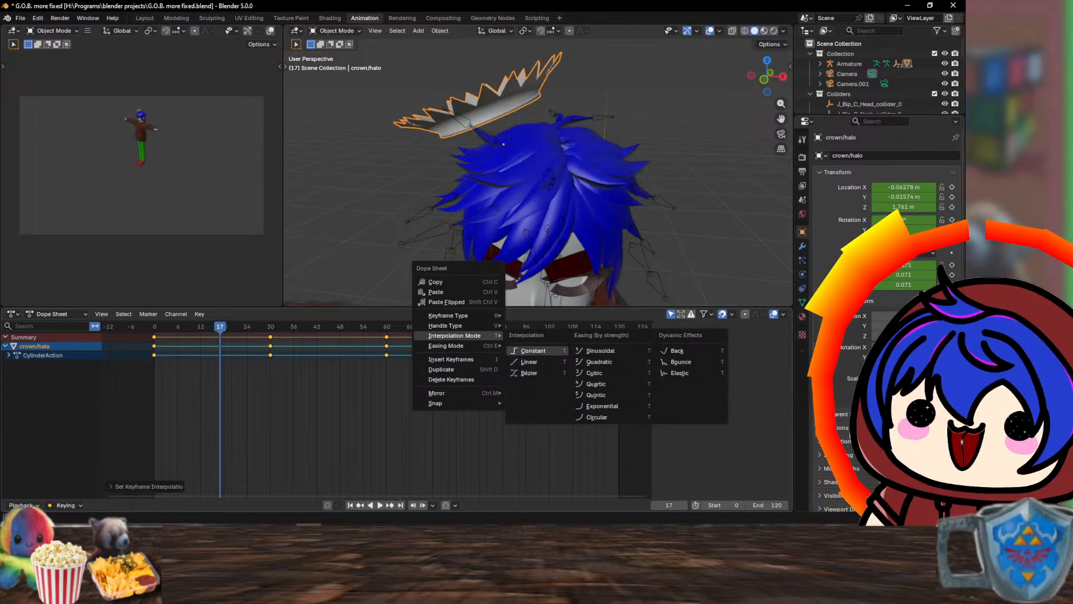
click(601, 350)
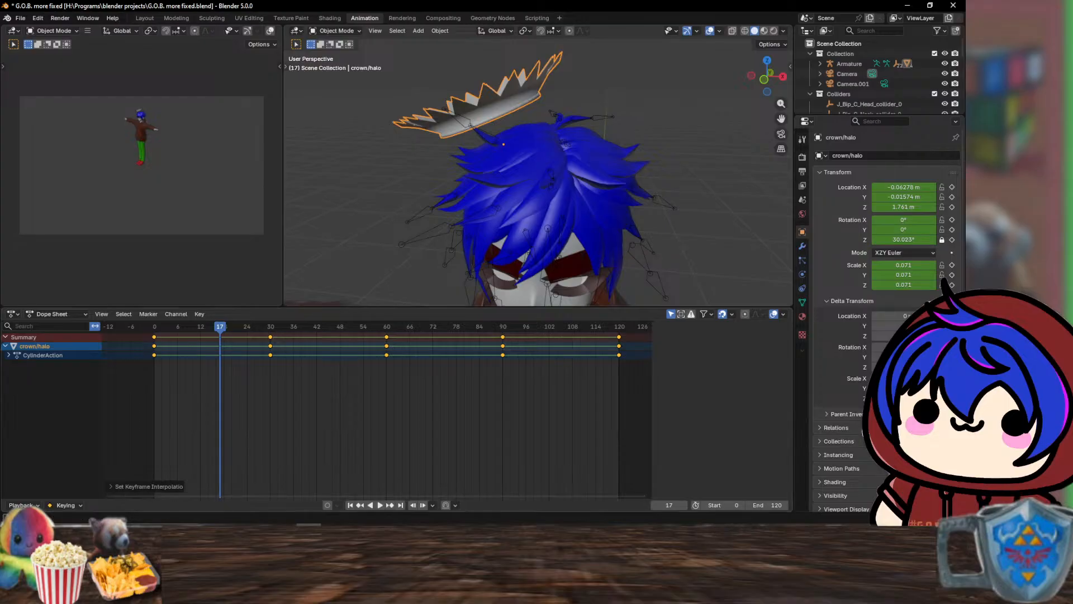
key(space)
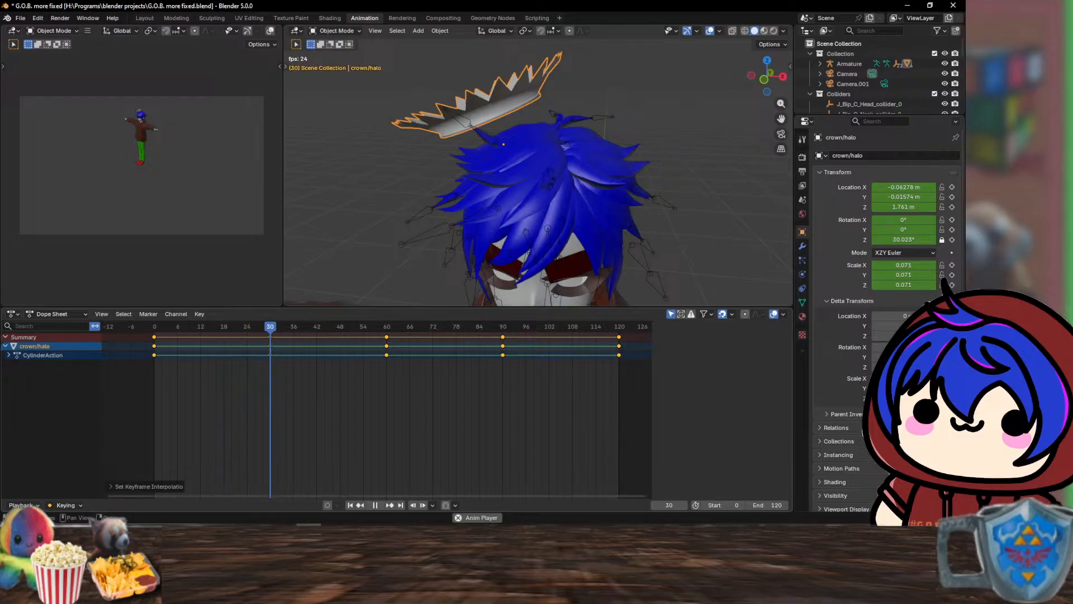
key(space)
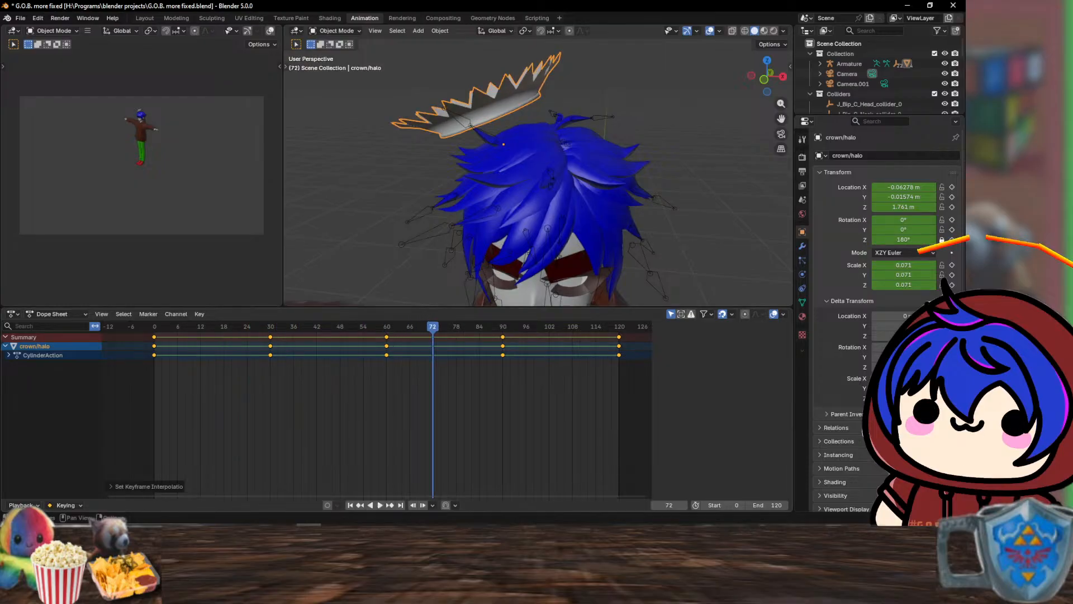
- Apply Automatic Easing to the selected keyframes and reapply Constant interpolation, checking the motion in playback
right_click(179, 345)
mouse_move(177, 355)
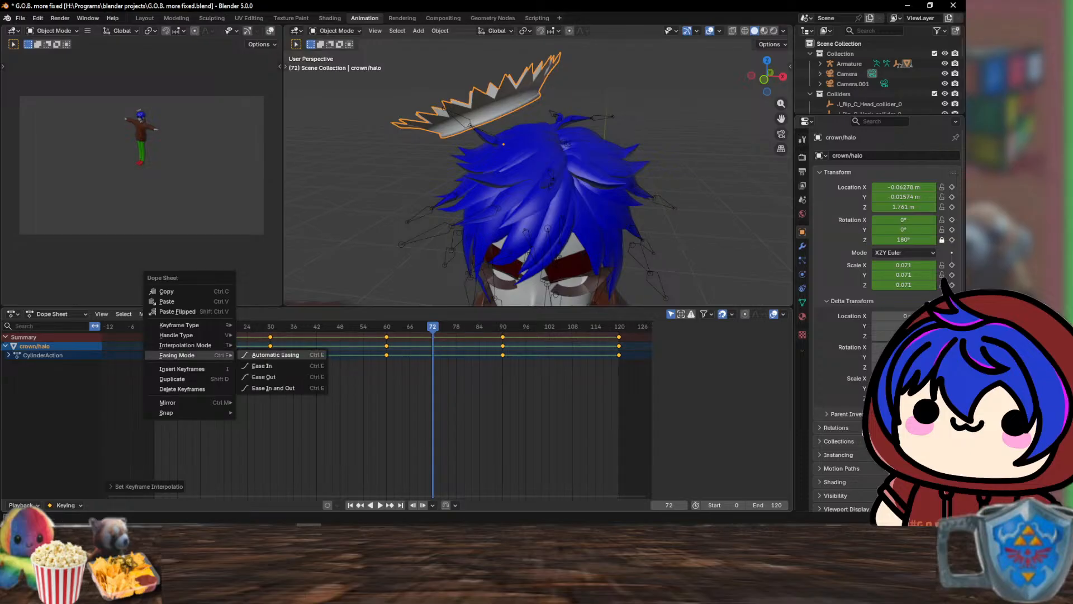
click(275, 355)
right_click(265, 343)
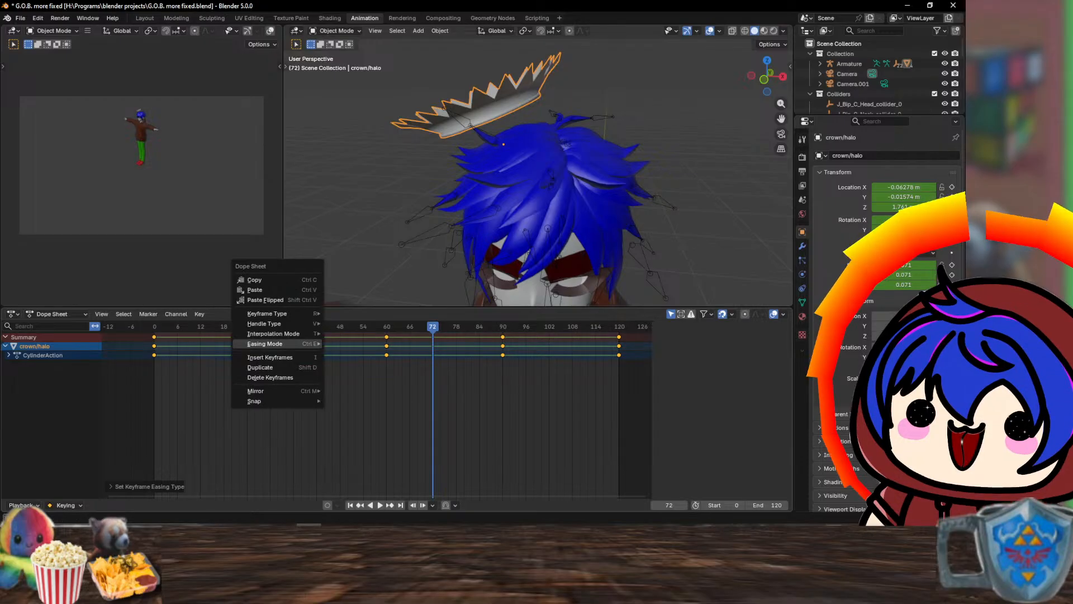
mouse_move(273, 333)
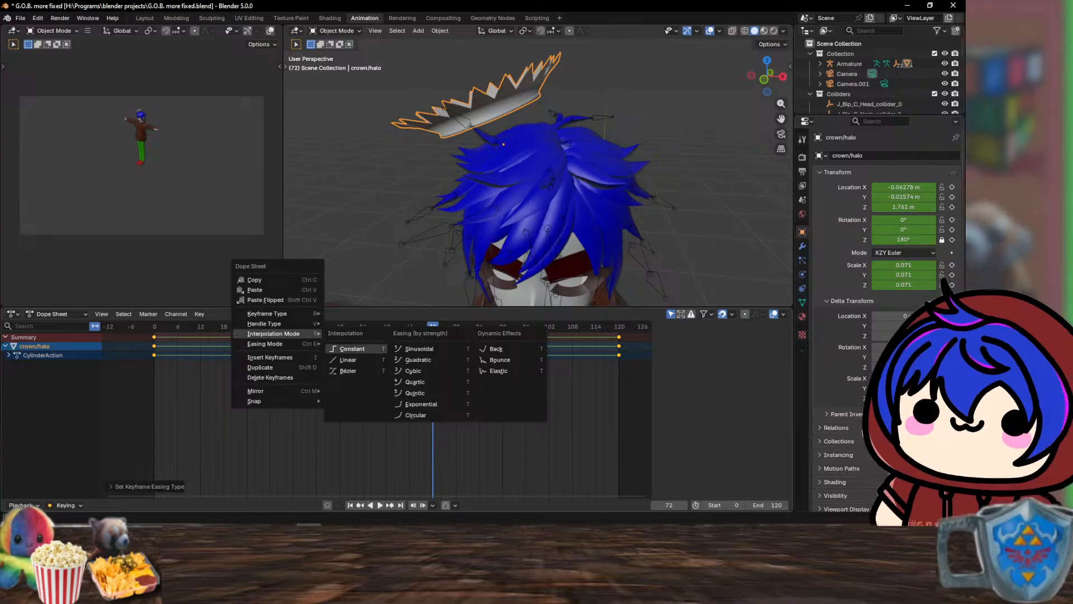
click(352, 349)
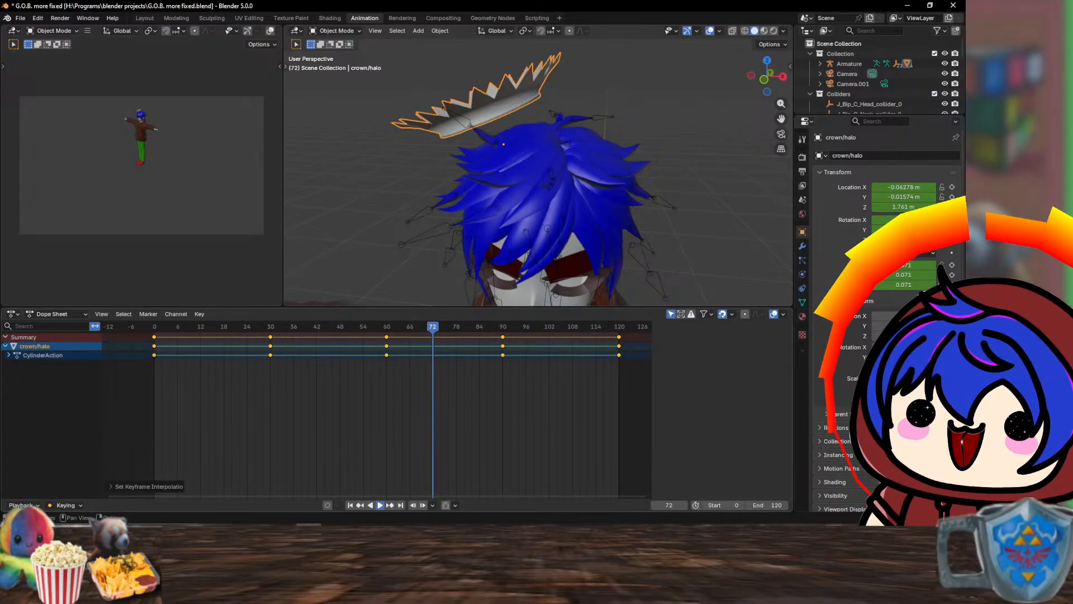
key(space)
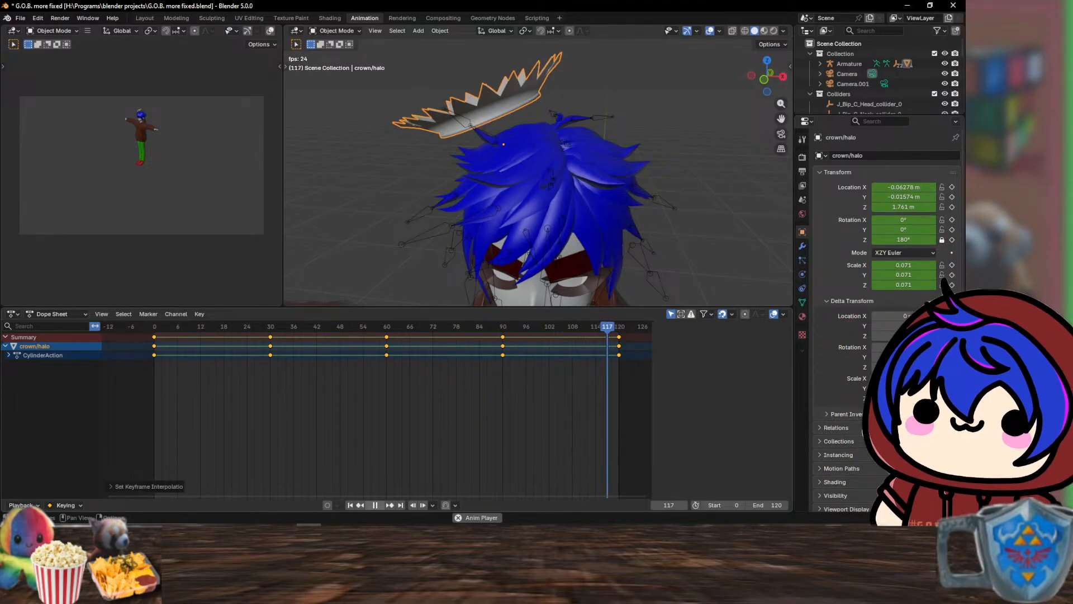
- Change the interpolation of the selected crown/halo keyframes to Linear and play back the spin, viewing it from above and behind the head
key(space)
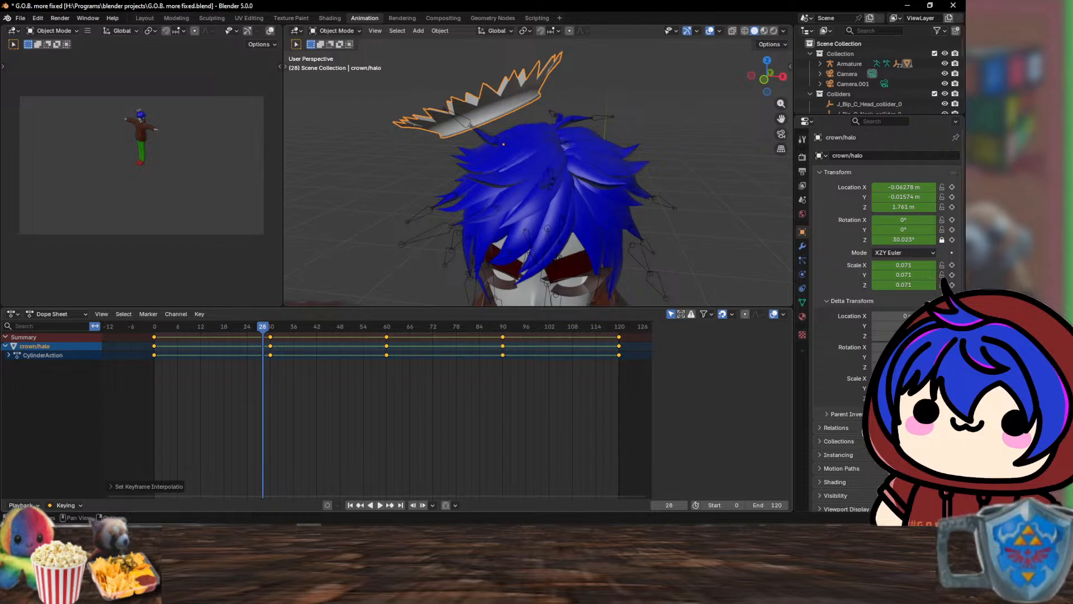
click(147, 487)
click(201, 483)
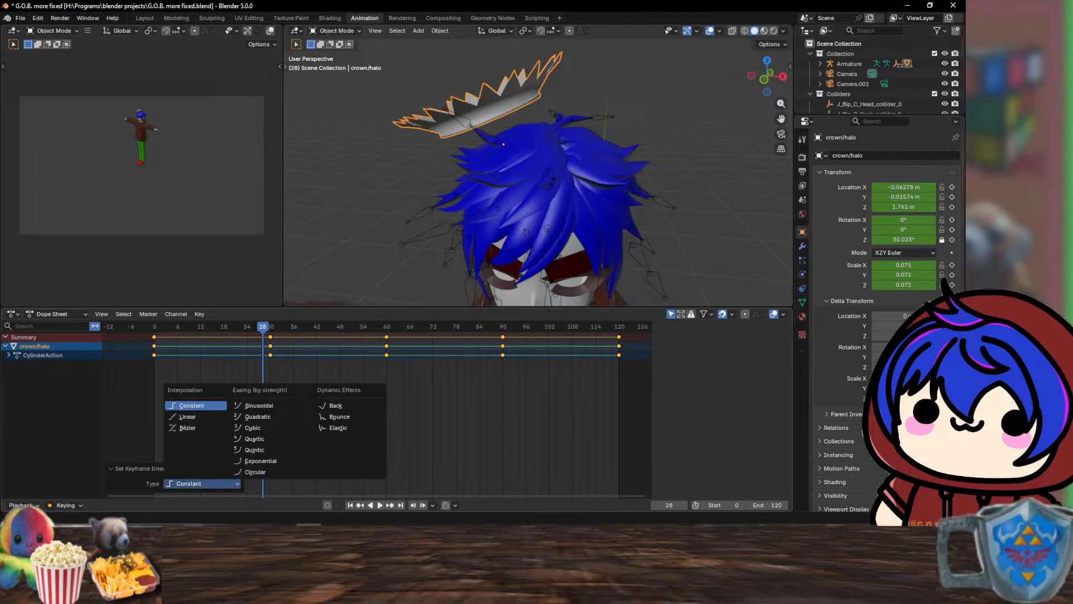
click(187, 416)
click(431, 326)
key(space)
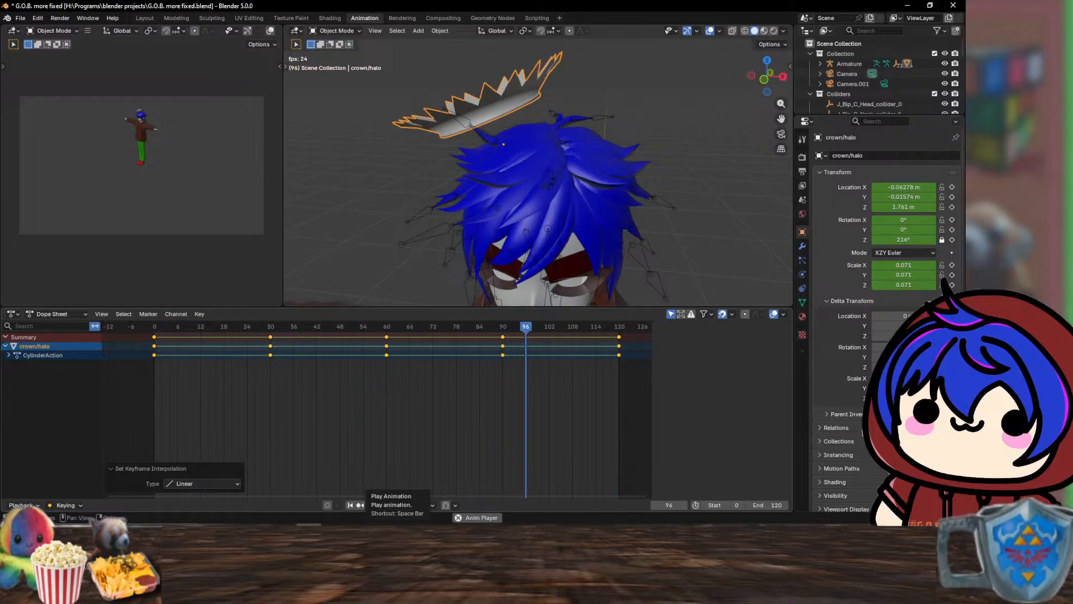
key(space)
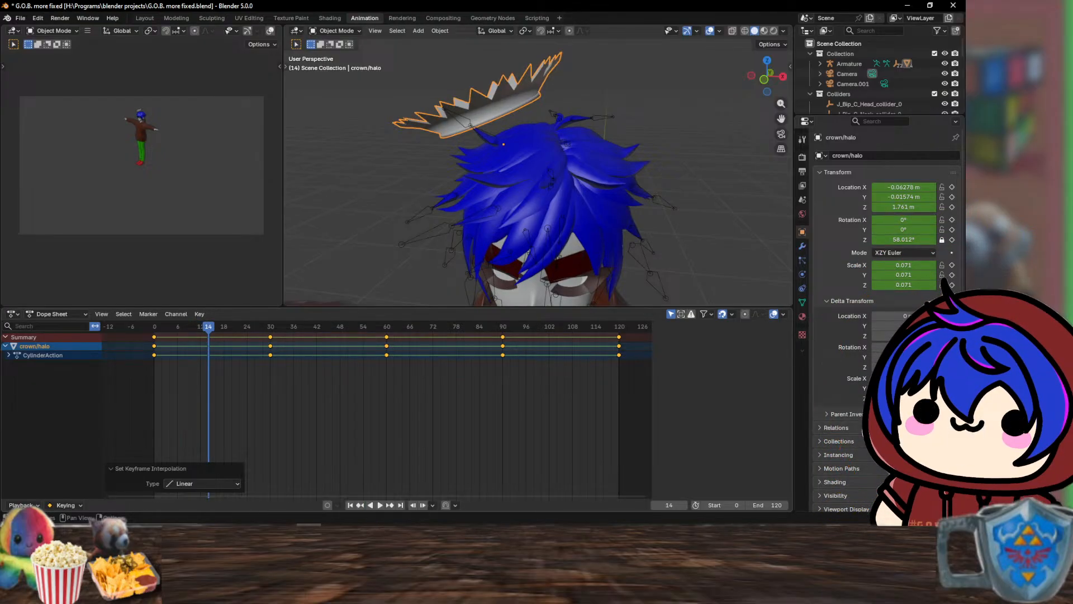
click(380, 505)
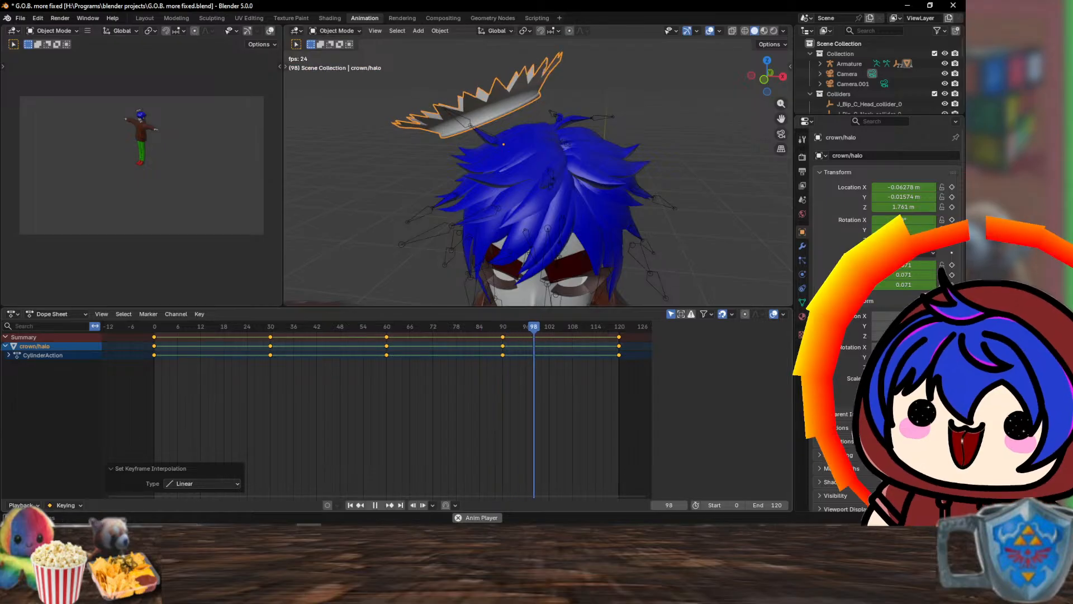
middle_drag(447, 201, 525, 224)
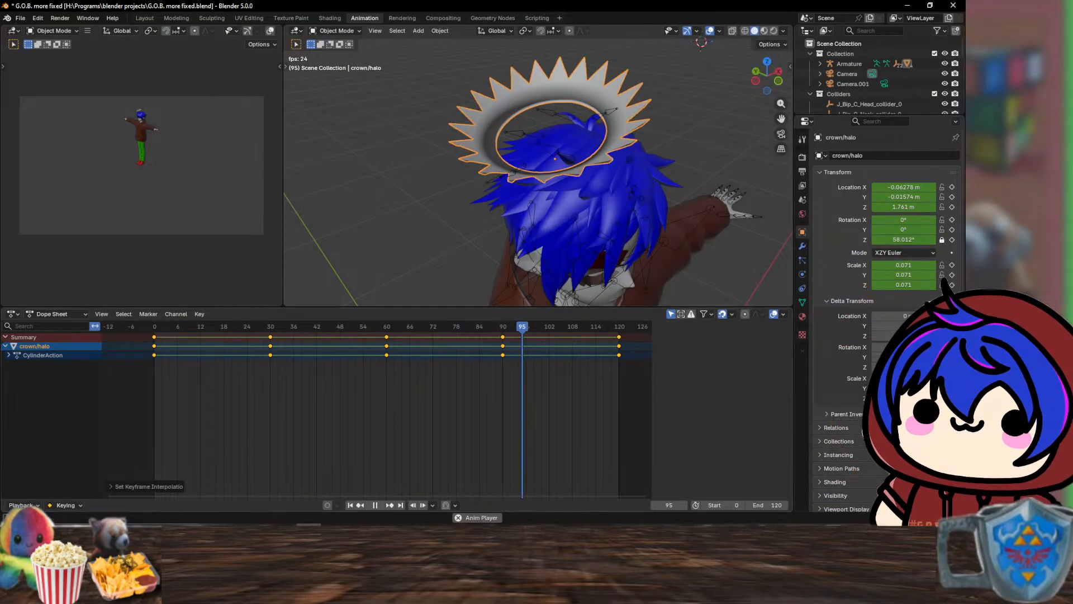
- Set the easing mode of the selected crown/halo keyframes to Ease In and Out while the animation plays
right_click(167, 342)
mouse_move(168, 342)
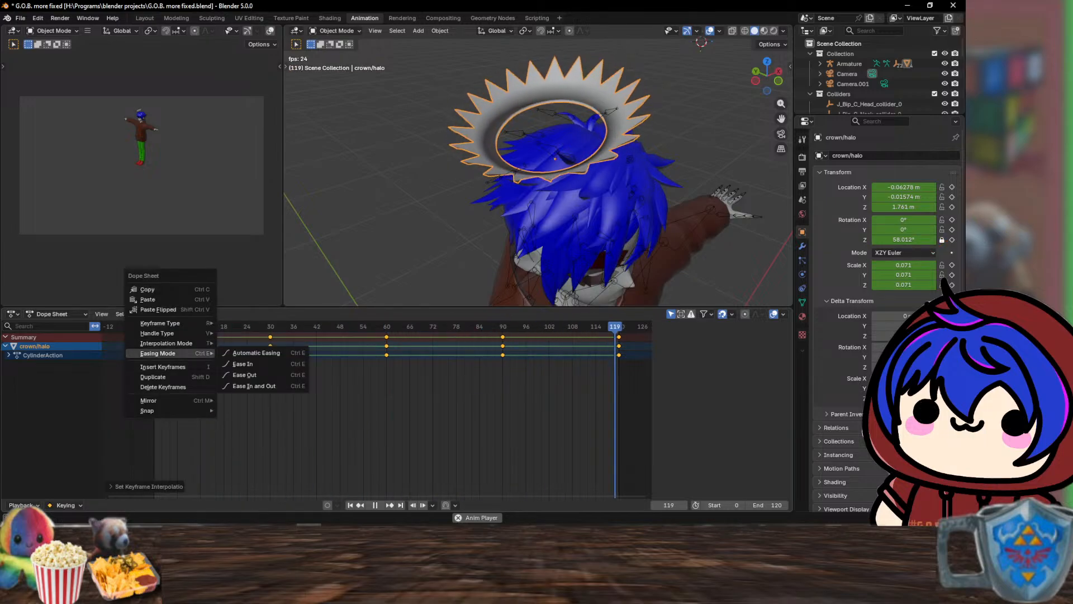
click(254, 386)
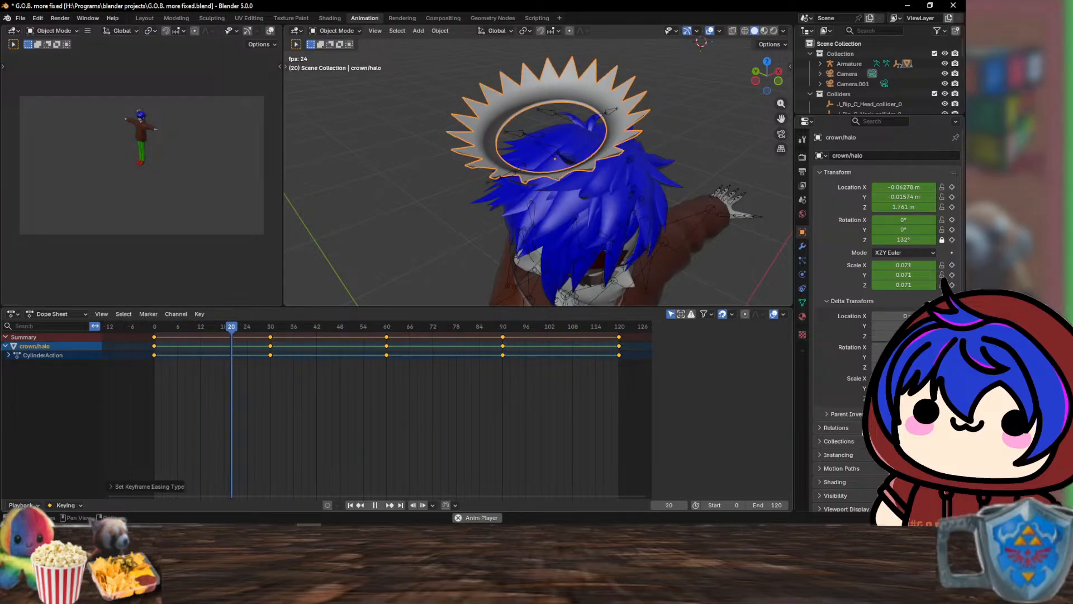
- Examine the keyframe handle types and the keying, playback and auto-keying options for a way to smooth the spin
right_click(290, 345)
mouse_move(291, 344)
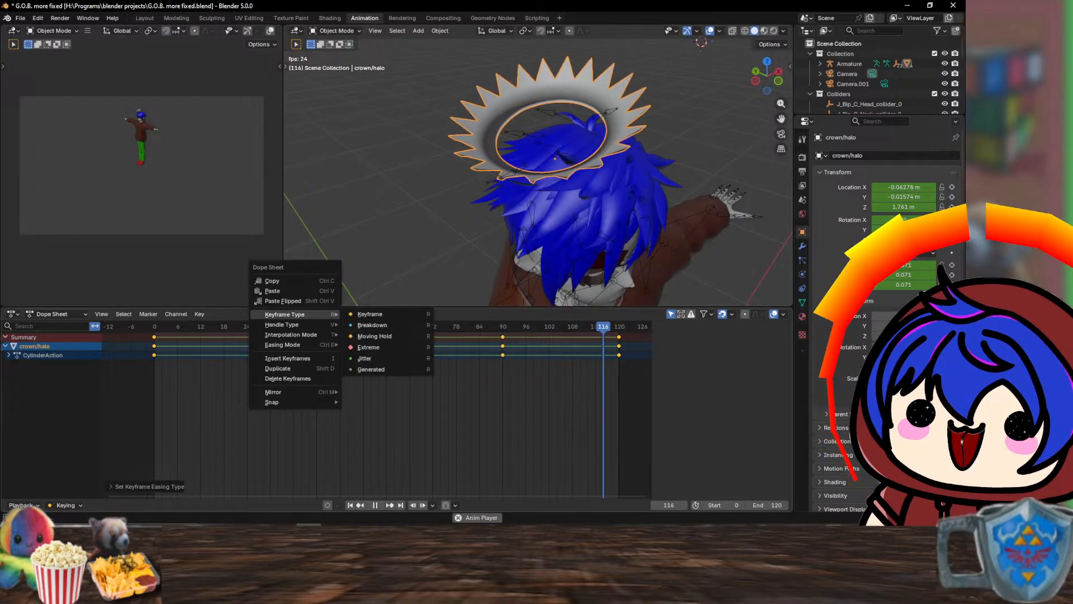
mouse_move(291, 325)
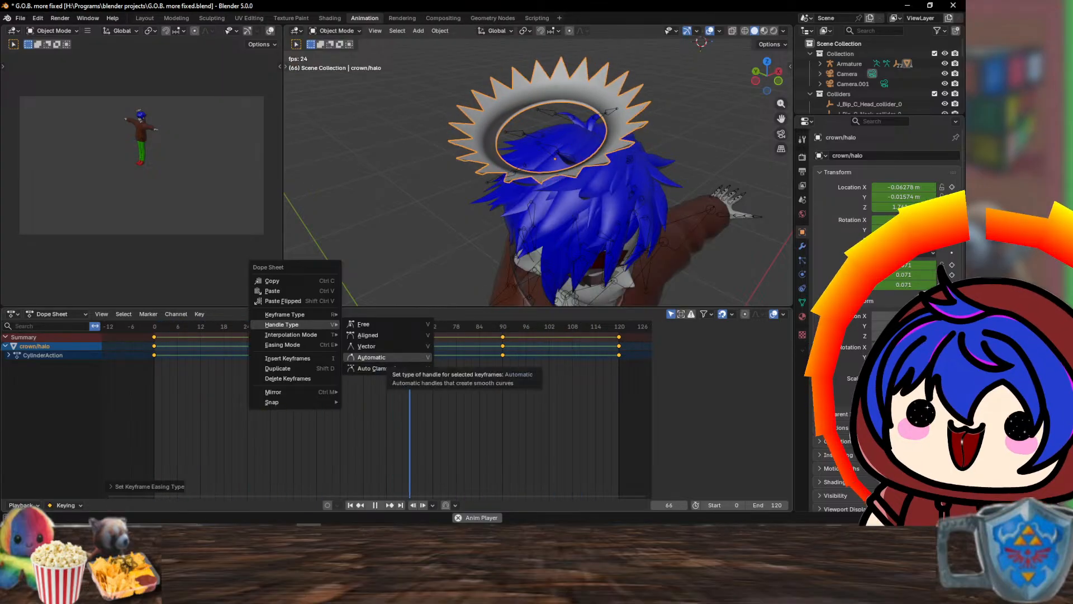
click(376, 369)
click(65, 504)
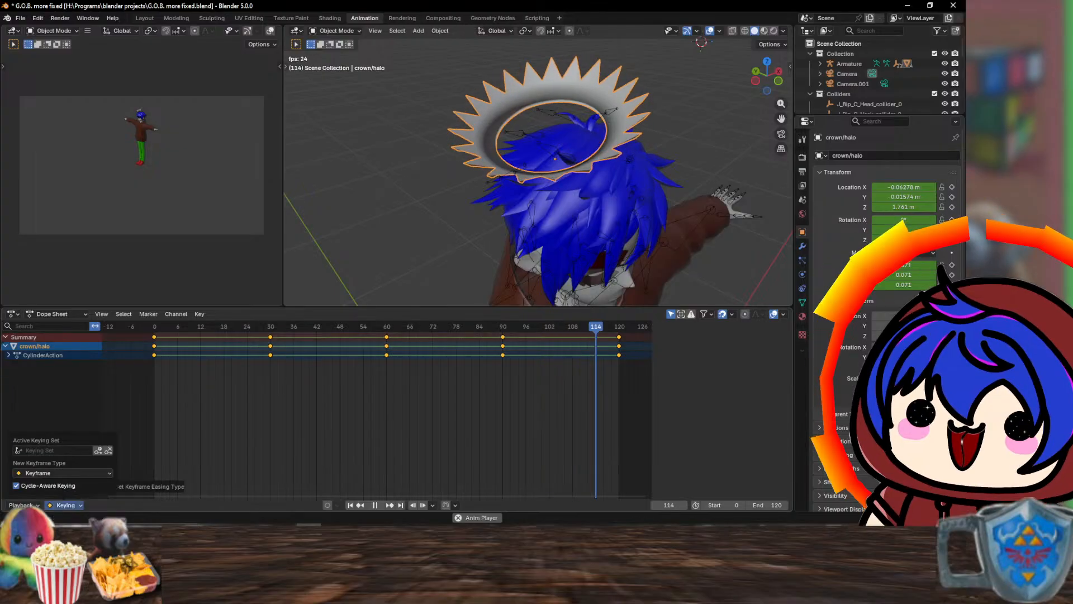
click(16, 485)
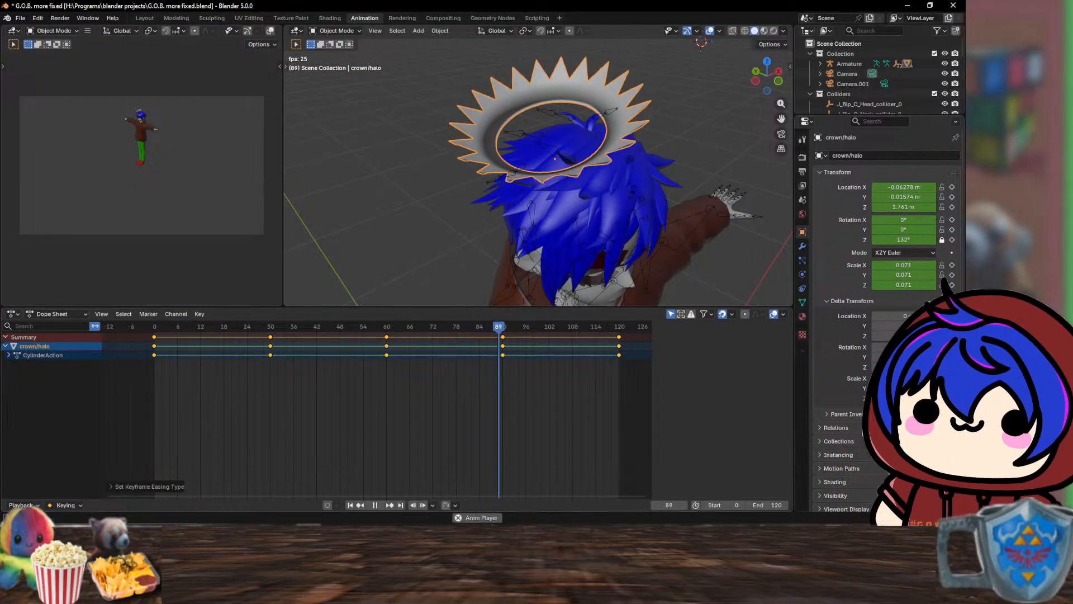
click(22, 504)
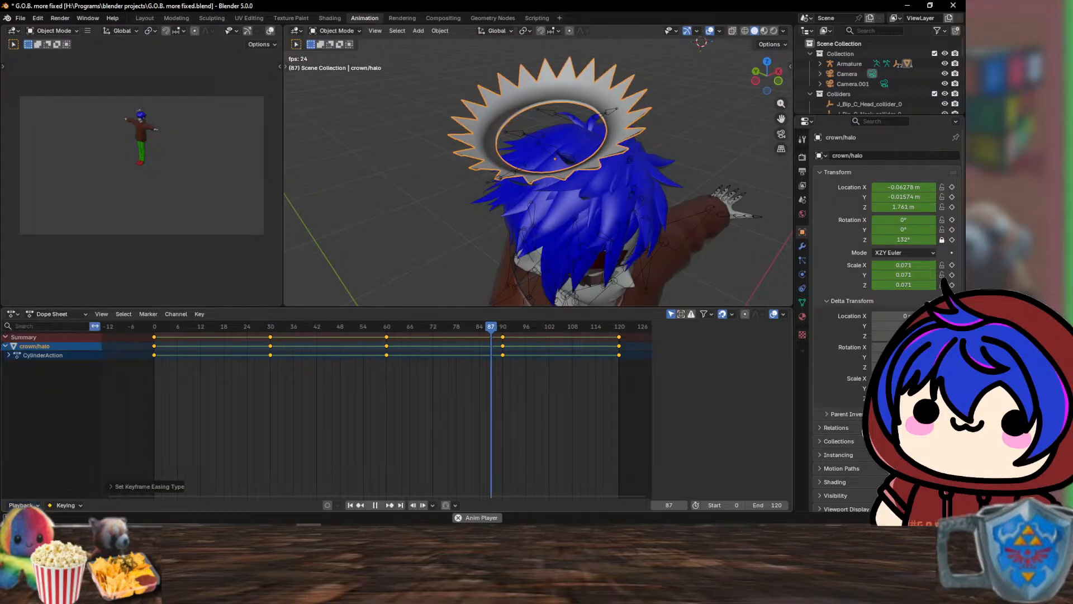
click(337, 505)
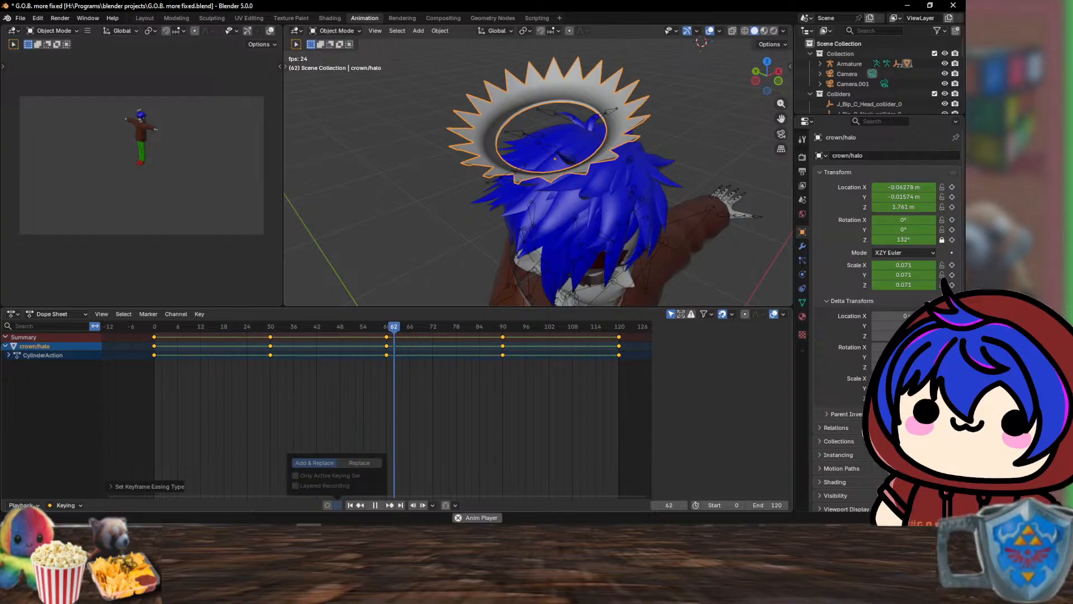
- Select all of the crown/halo's keyframes and set their handle type to Aligned
drag(624, 390, 144, 333)
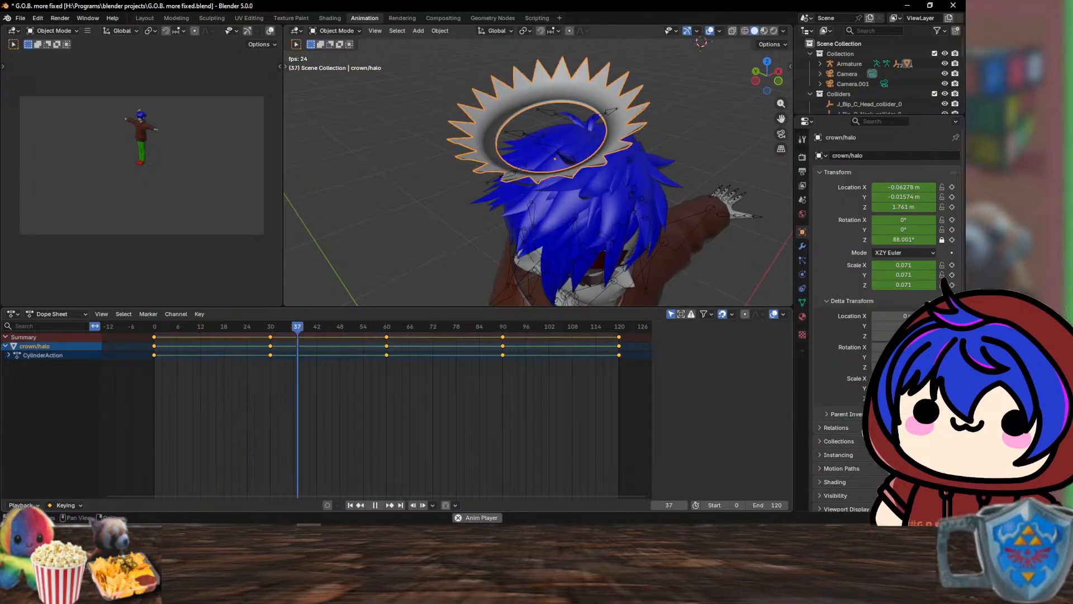
right_click(251, 345)
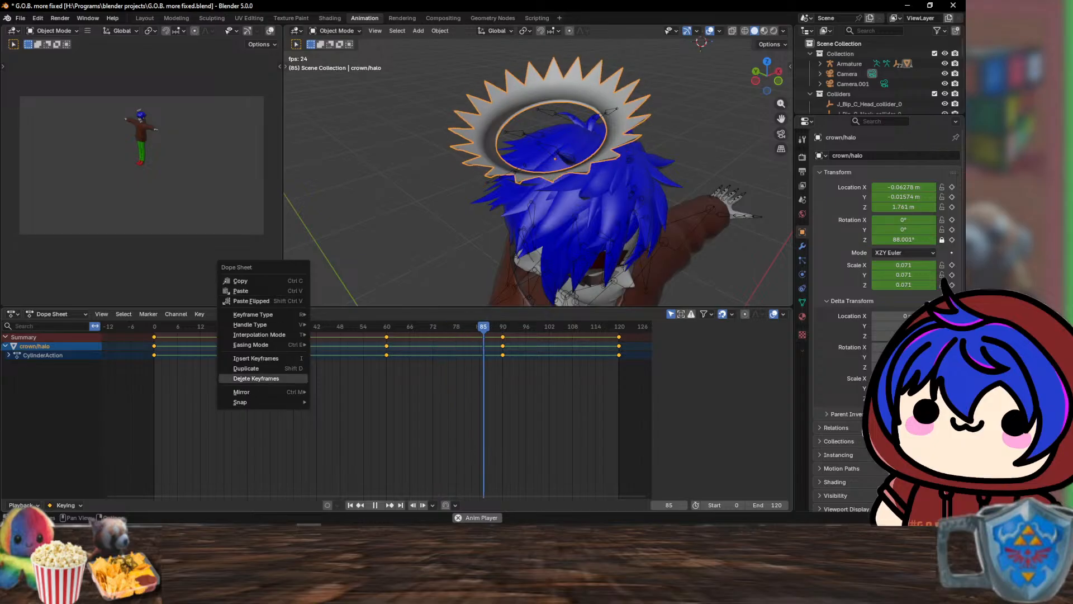
mouse_move(257, 344)
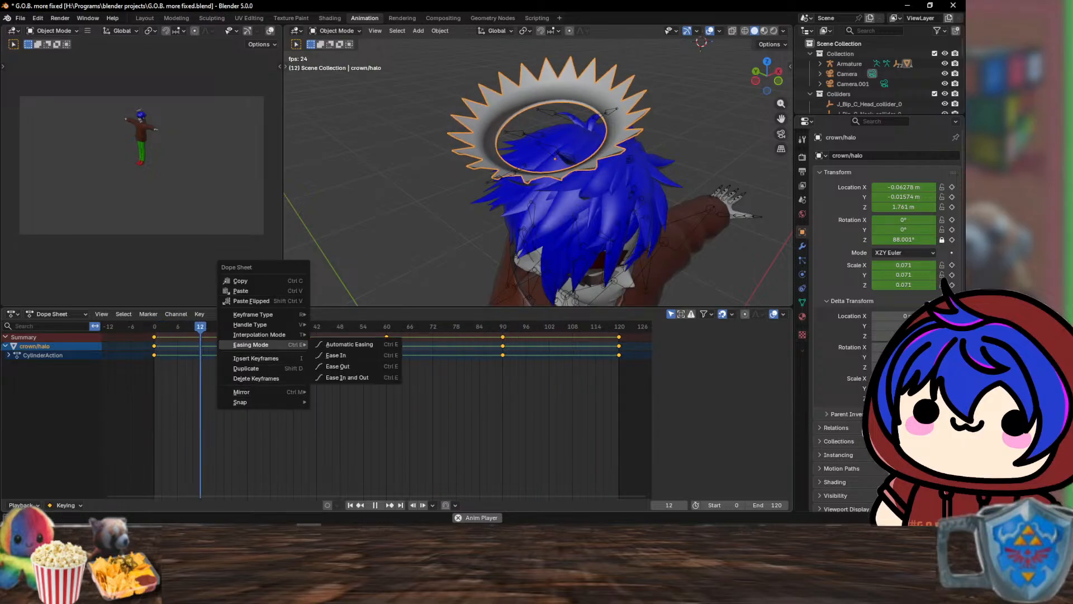
mouse_move(253, 314)
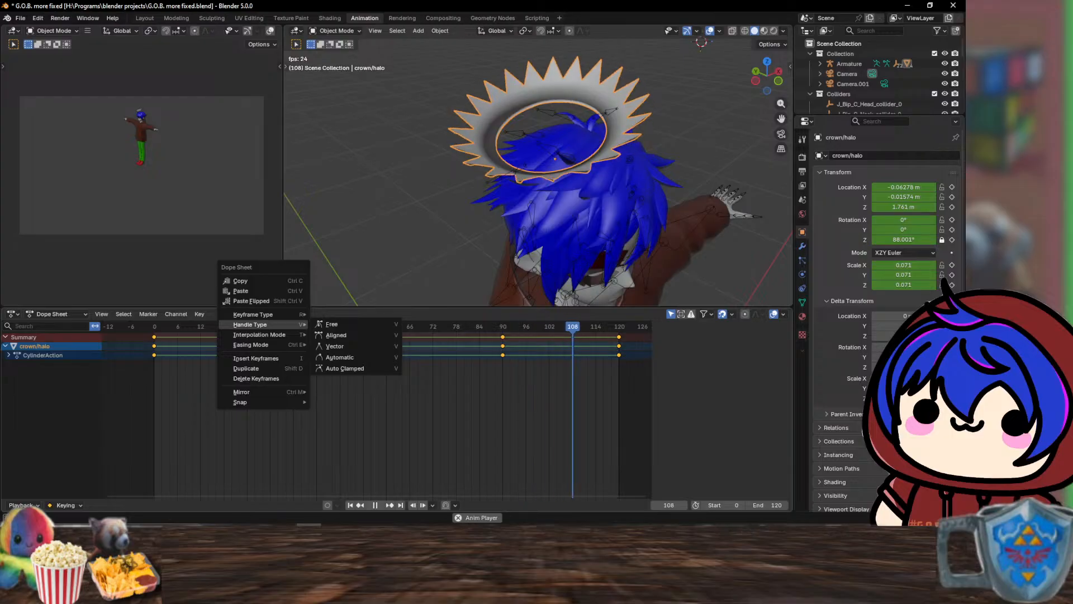
click(335, 346)
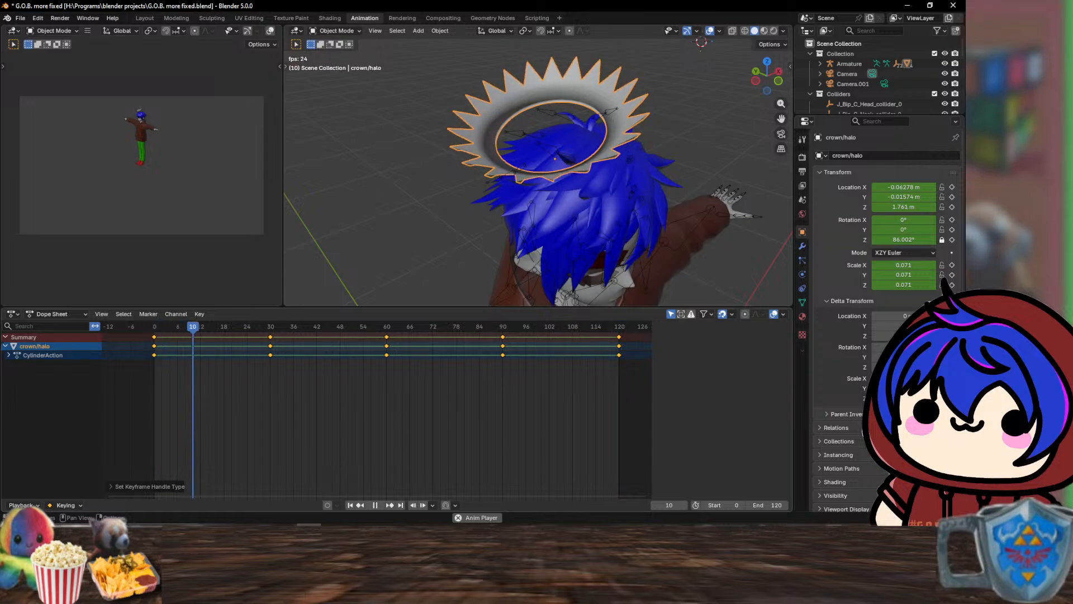
- Review the keyframe type and easing mode choices and the playback sync settings, leaving sync on Play Every Frame
right_click(387, 344)
mouse_move(385, 334)
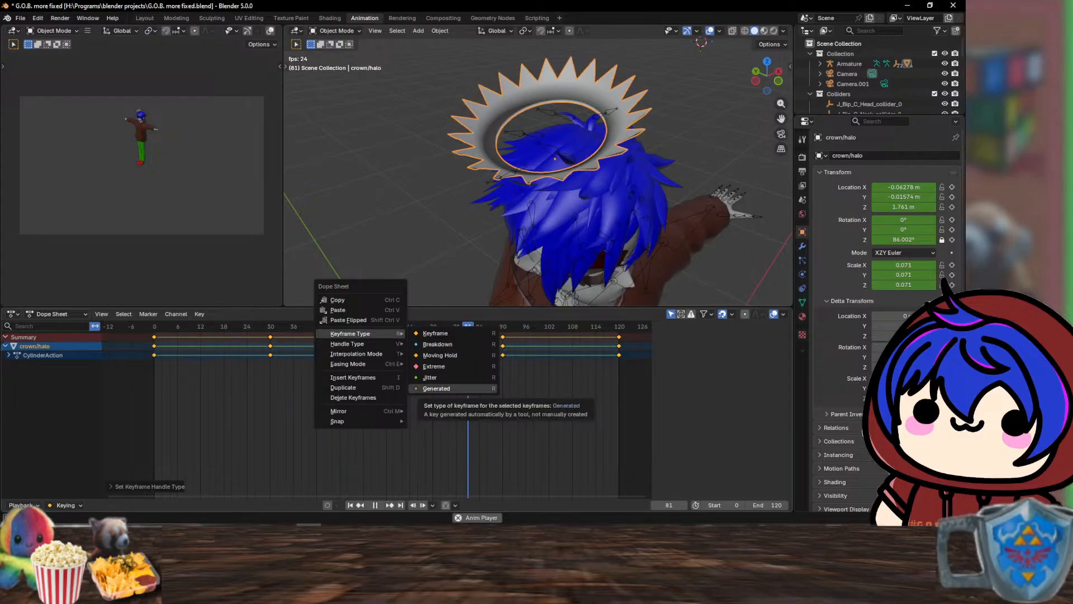
mouse_move(358, 364)
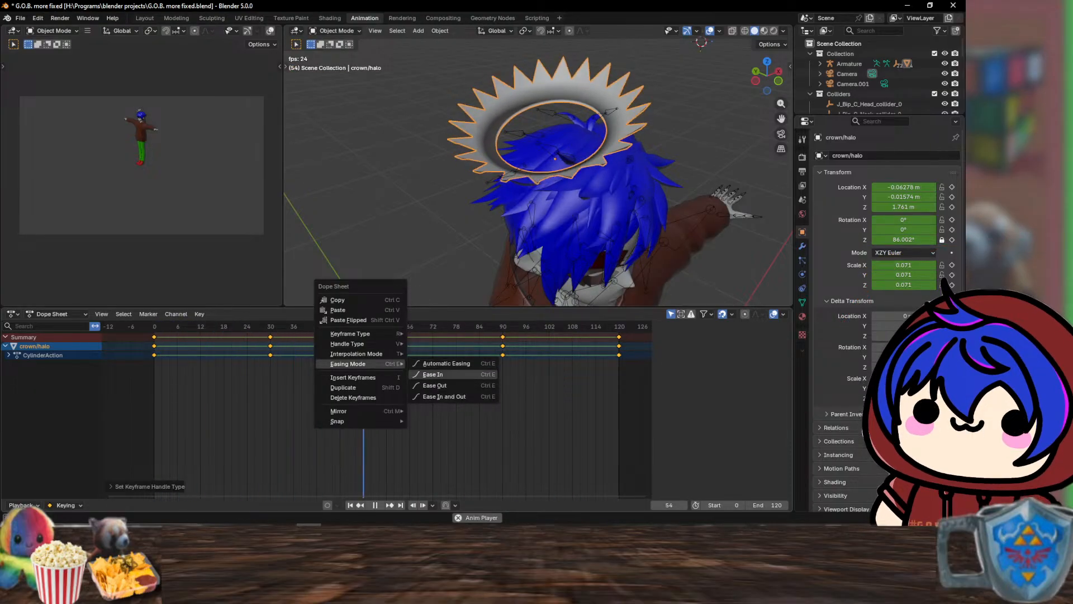
click(433, 374)
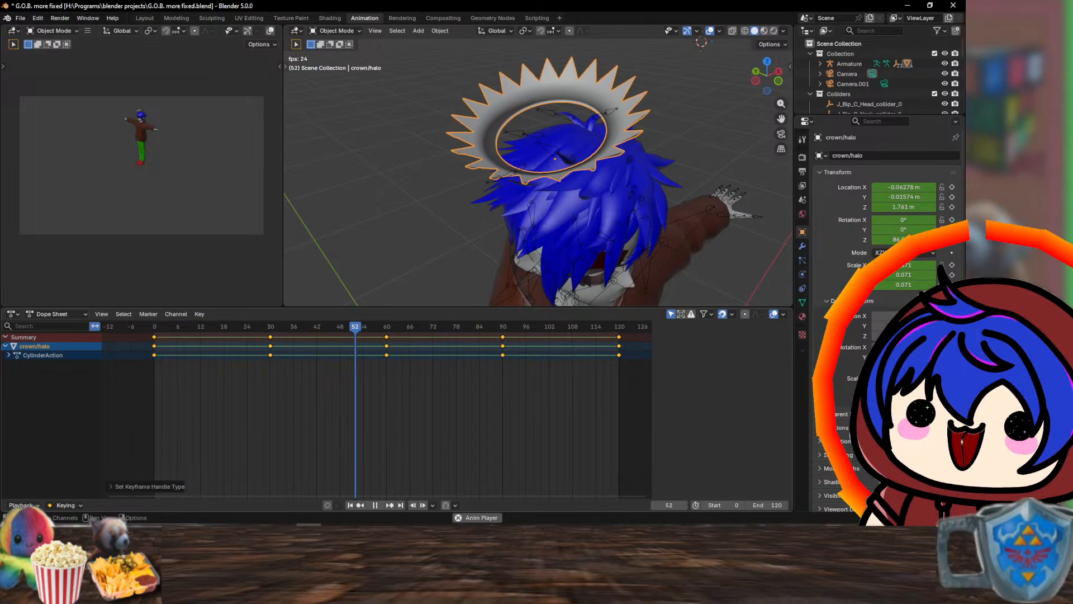
right_click(62, 347)
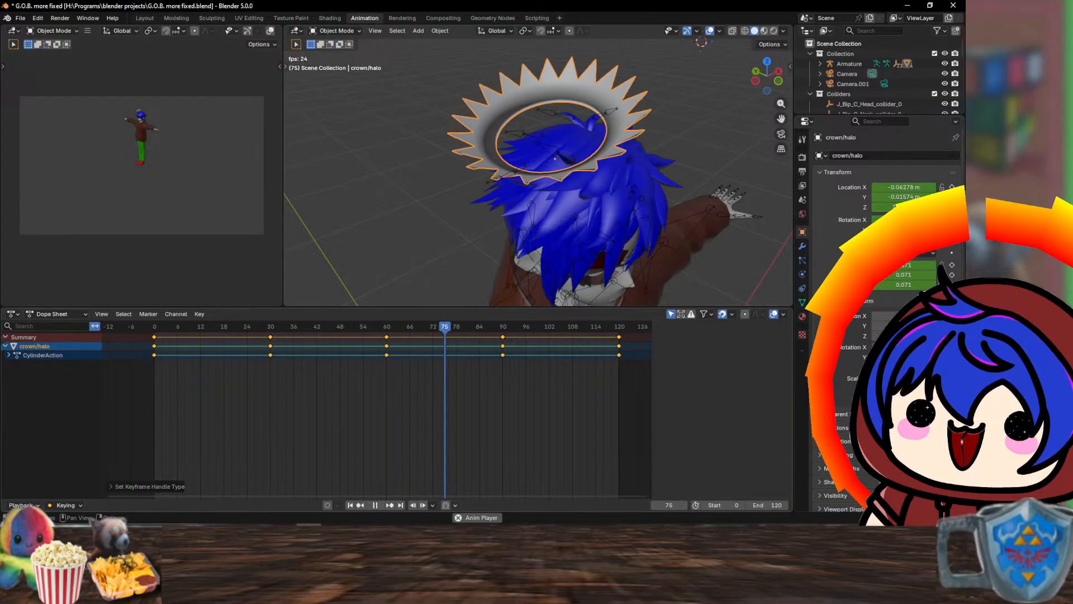
click(456, 505)
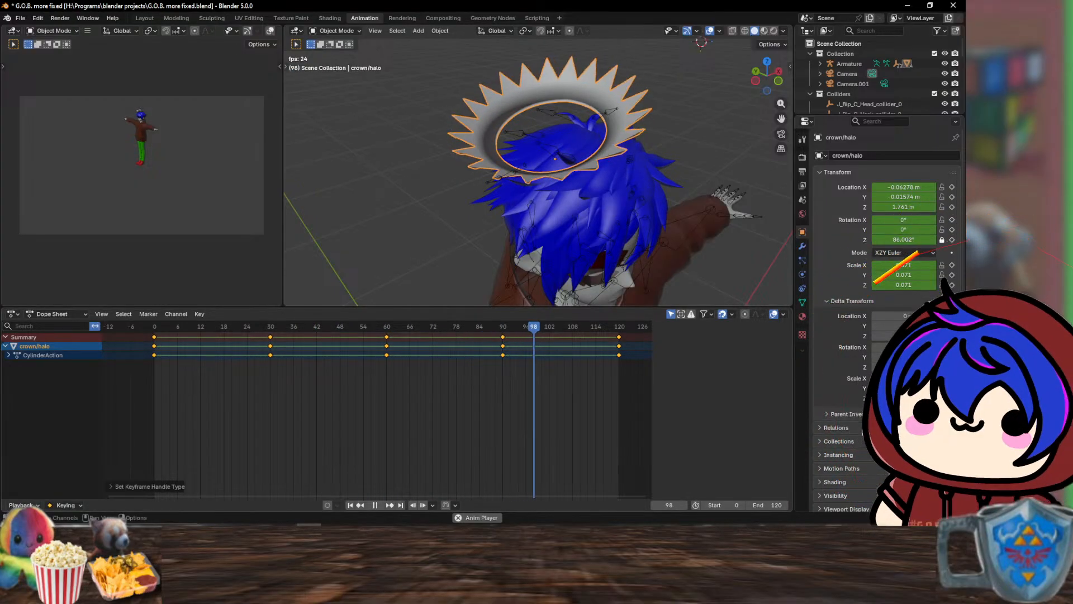
click(22, 505)
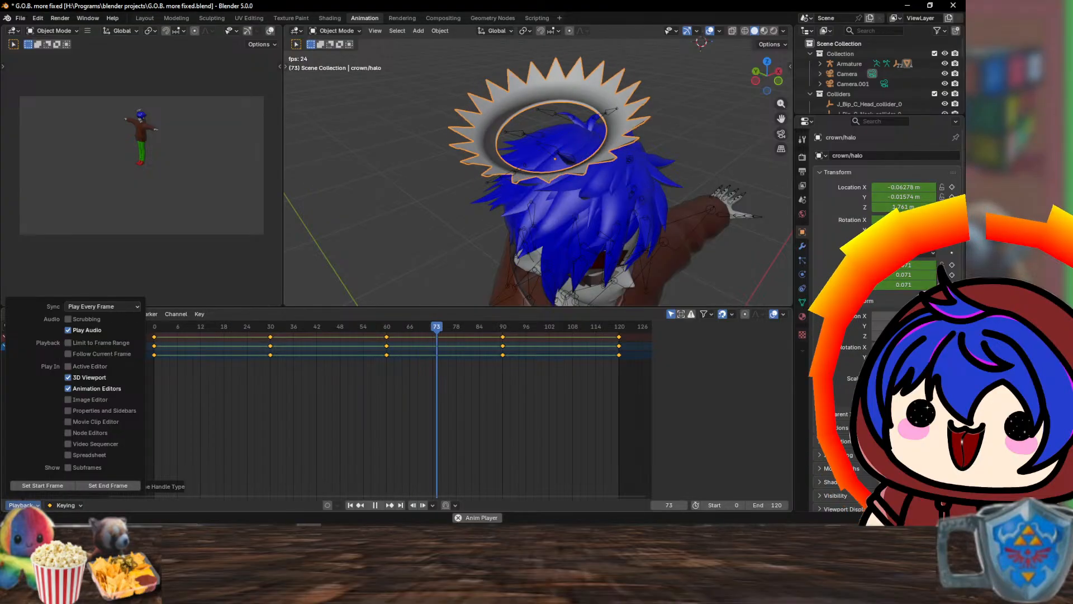
click(103, 306)
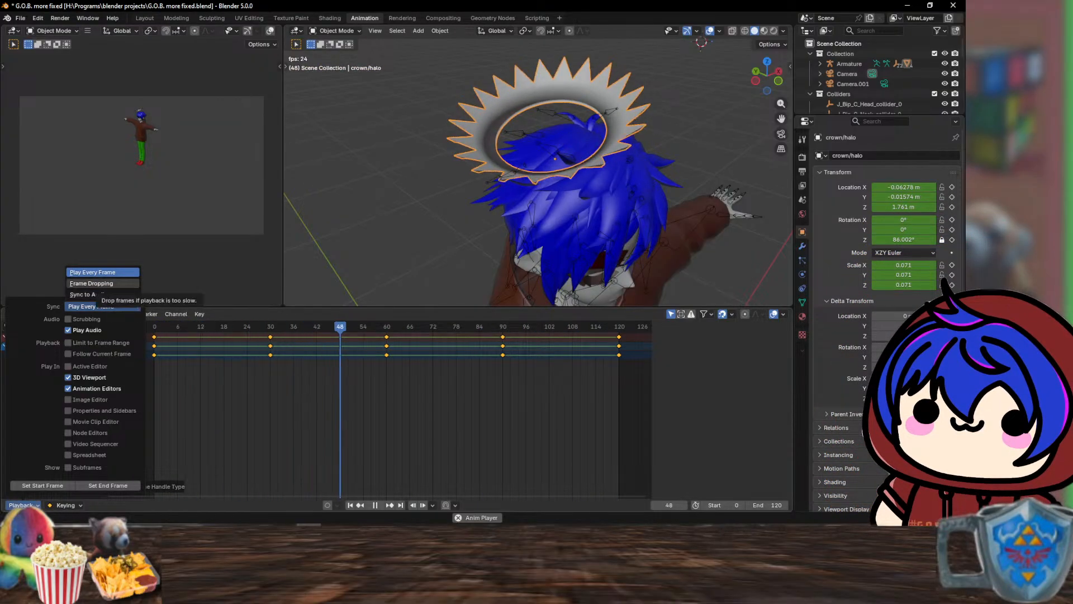
click(92, 272)
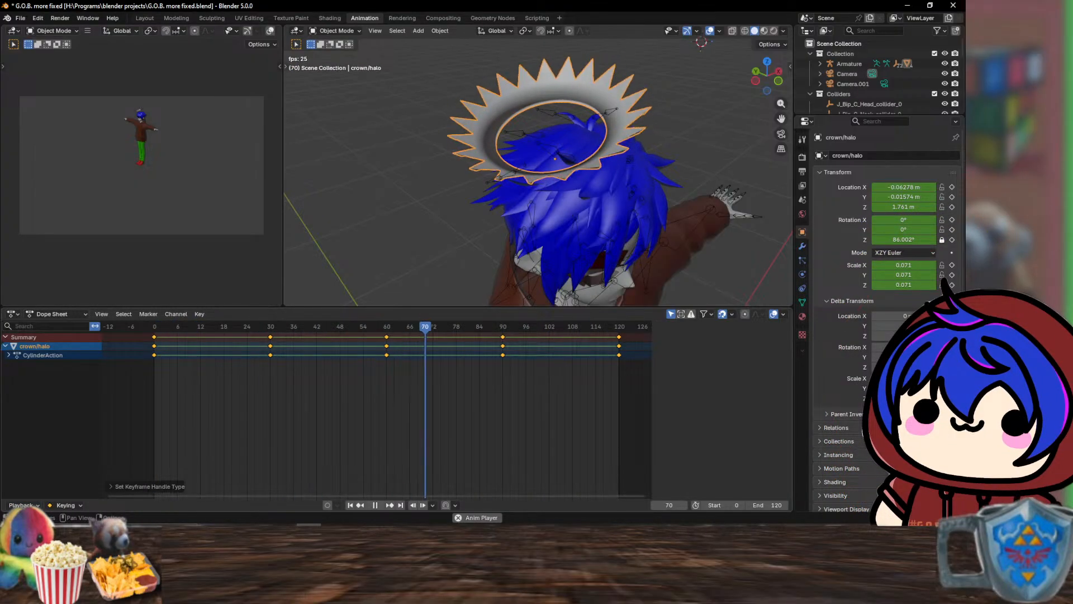
- Change the handle type of the selected crown/halo keyframes to Free and play back the animation
click(143, 487)
click(203, 483)
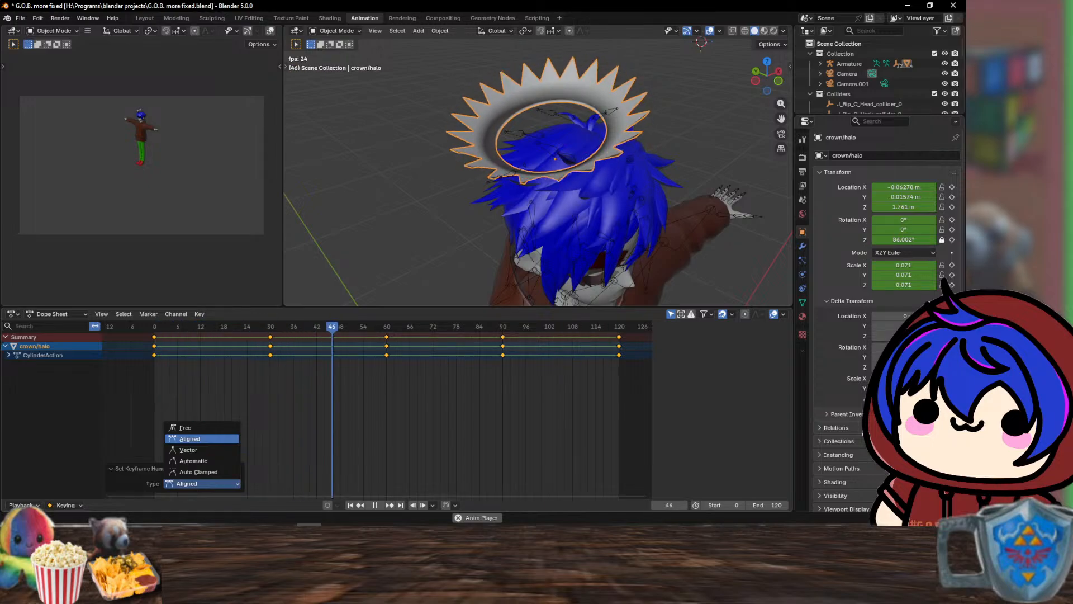
click(138, 468)
click(143, 486)
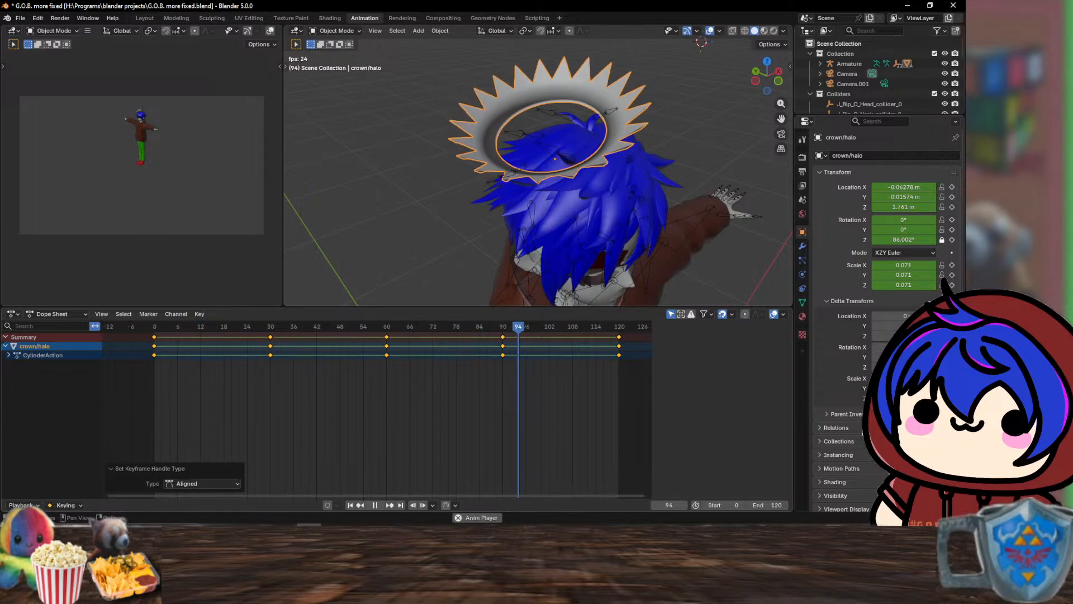
click(202, 484)
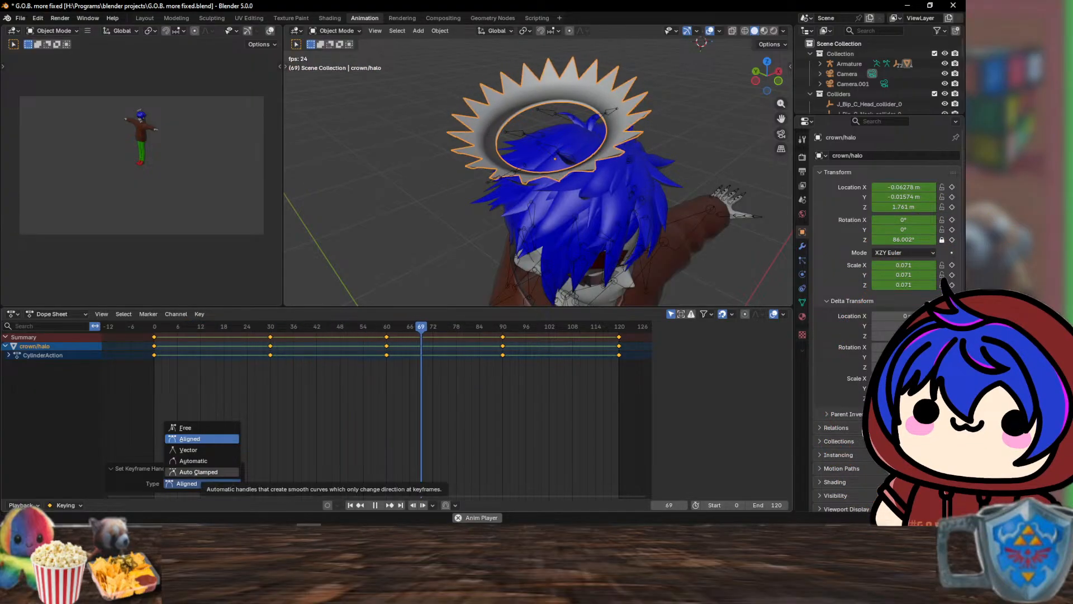
click(185, 428)
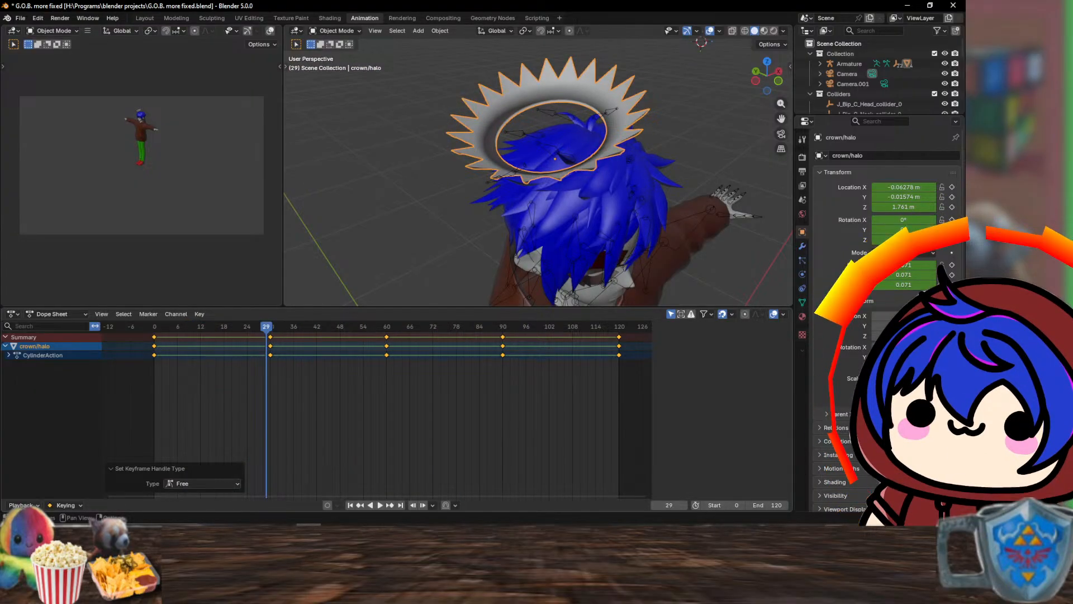
click(379, 505)
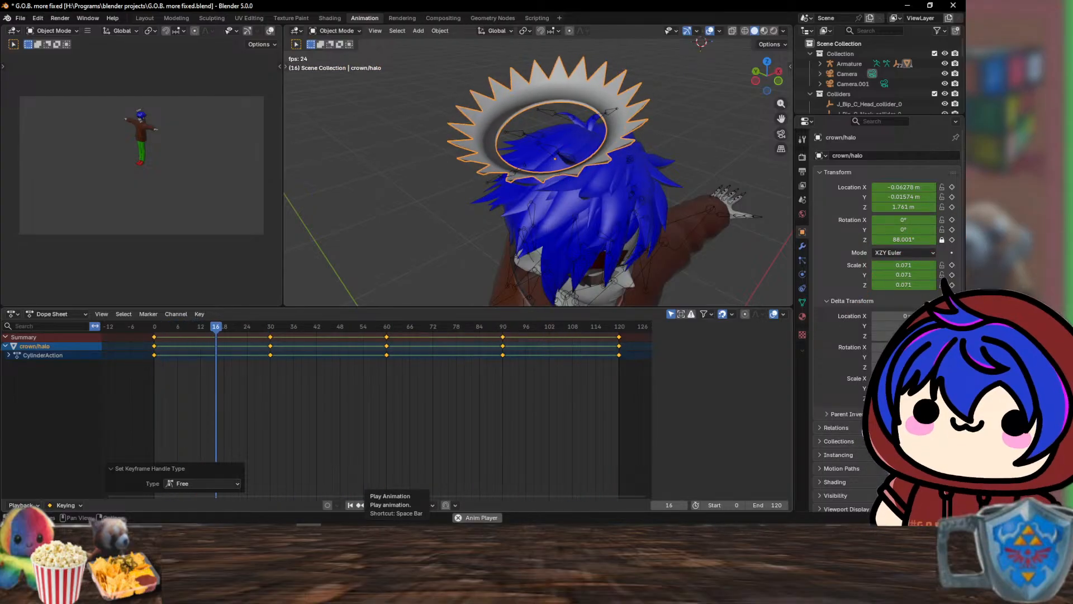
- Set the easing mode of the selected crown/halo keyframes to Automatic Easing, and switch it to Ease In and Out
right_click(112, 351)
mouse_move(129, 429)
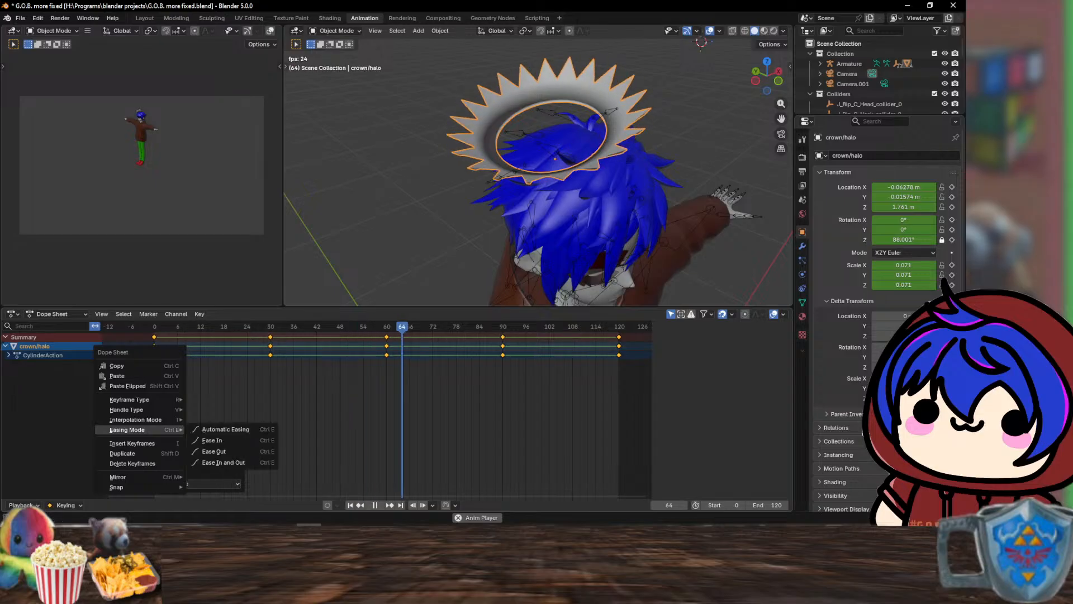
click(226, 429)
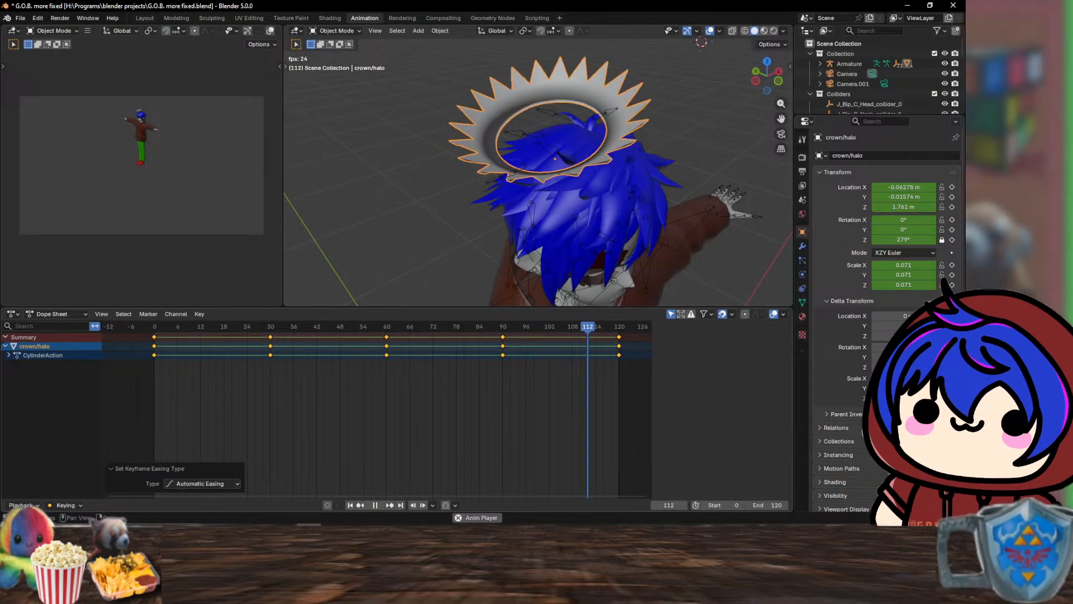
click(202, 483)
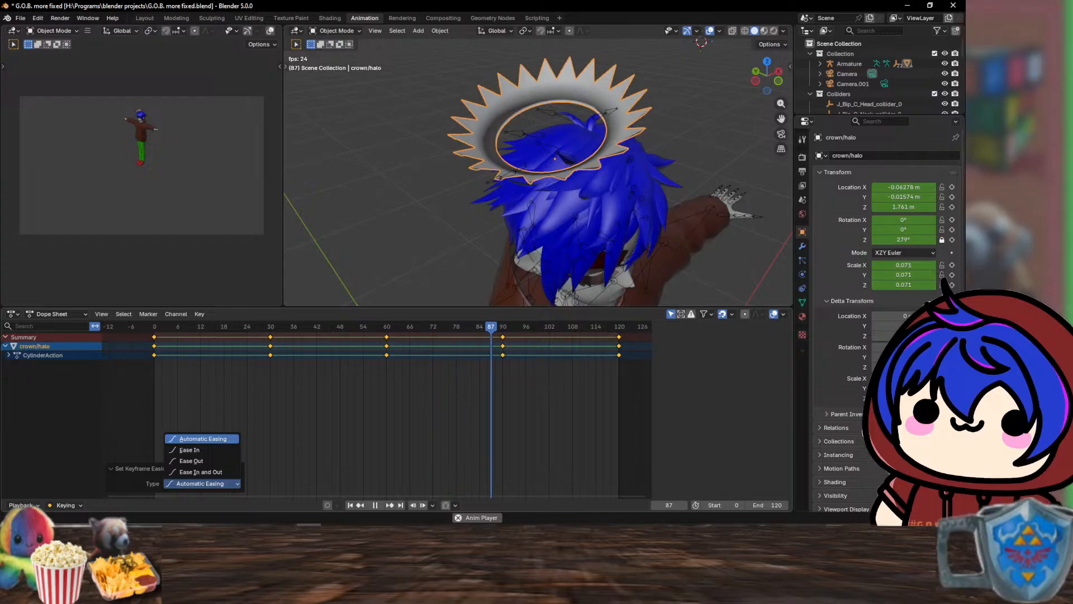
click(202, 438)
click(202, 483)
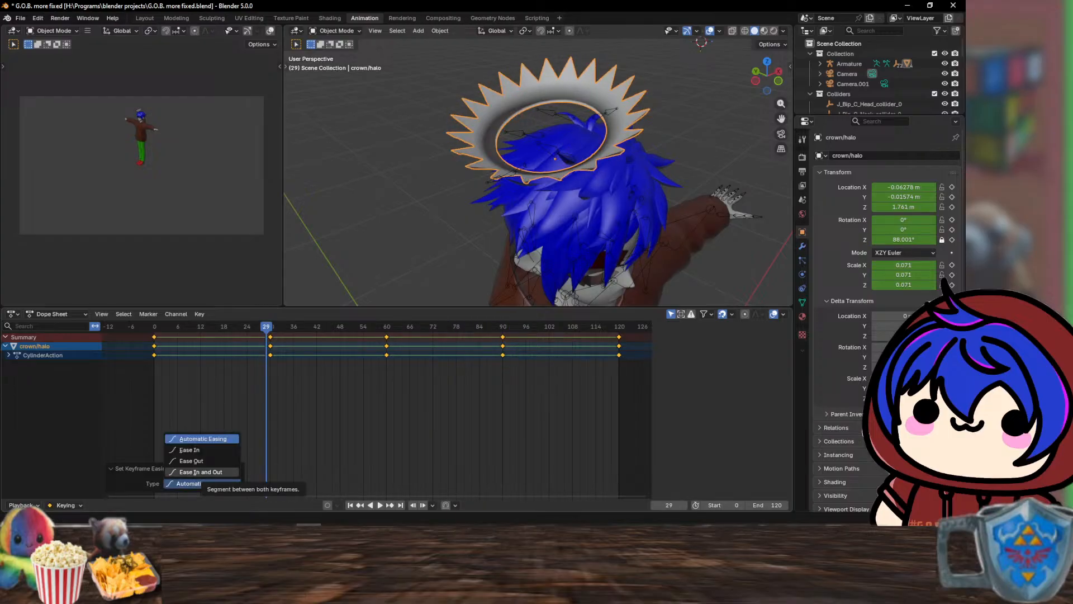
click(200, 471)
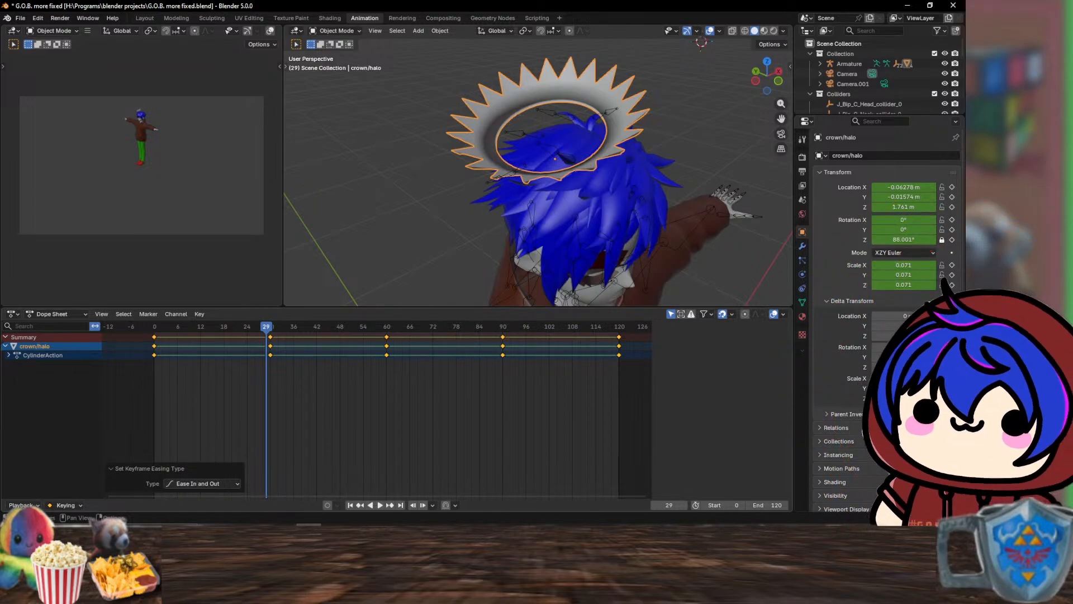
- Set the interpolation mode of the selected crown/halo keyframes to Linear and play back the animation
right_click(358, 335)
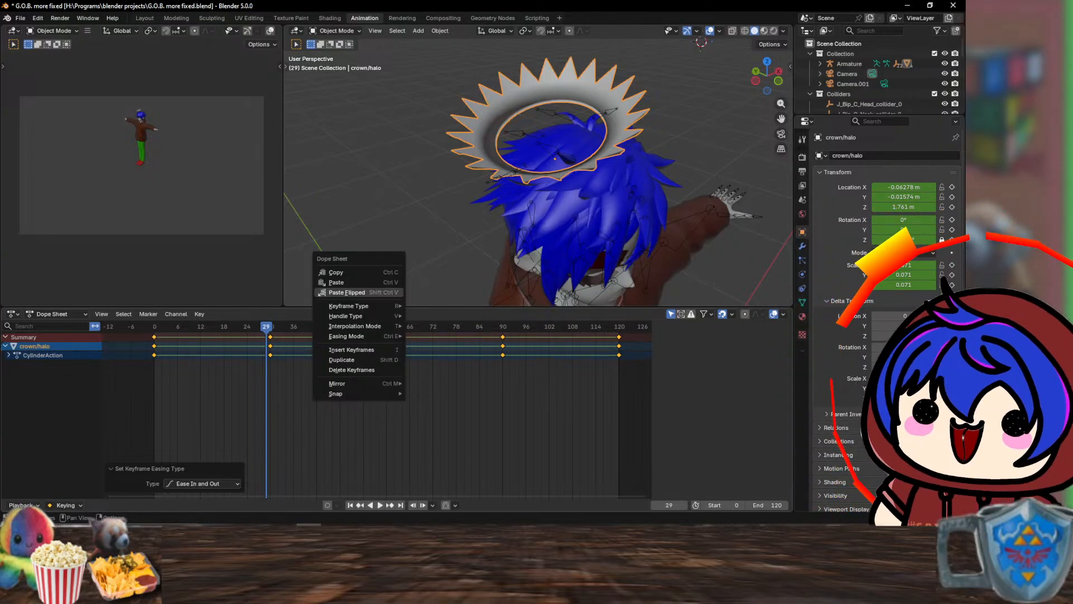
mouse_move(355, 326)
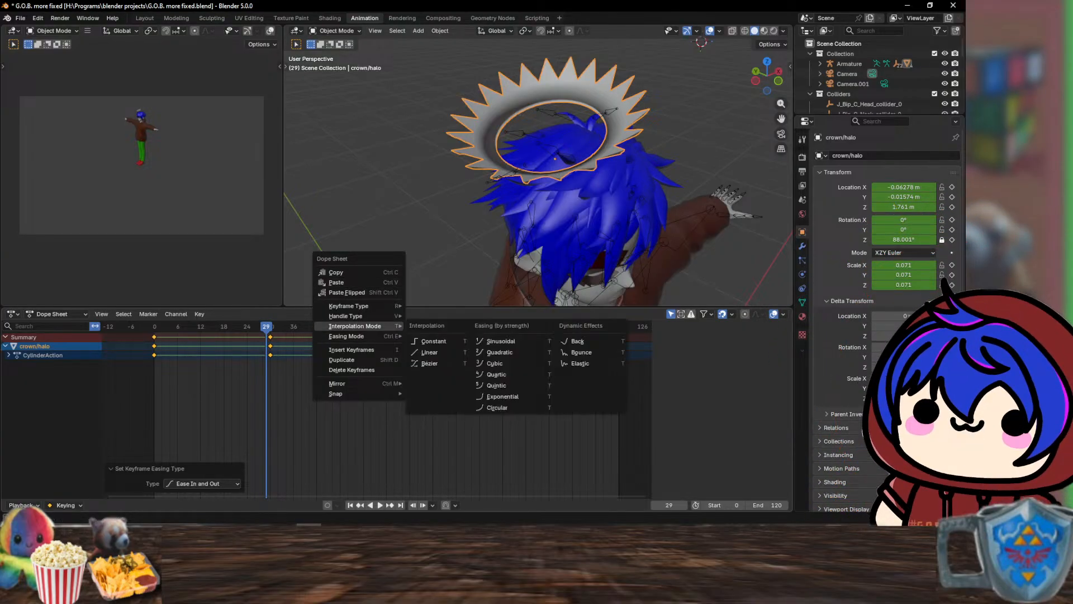
click(429, 352)
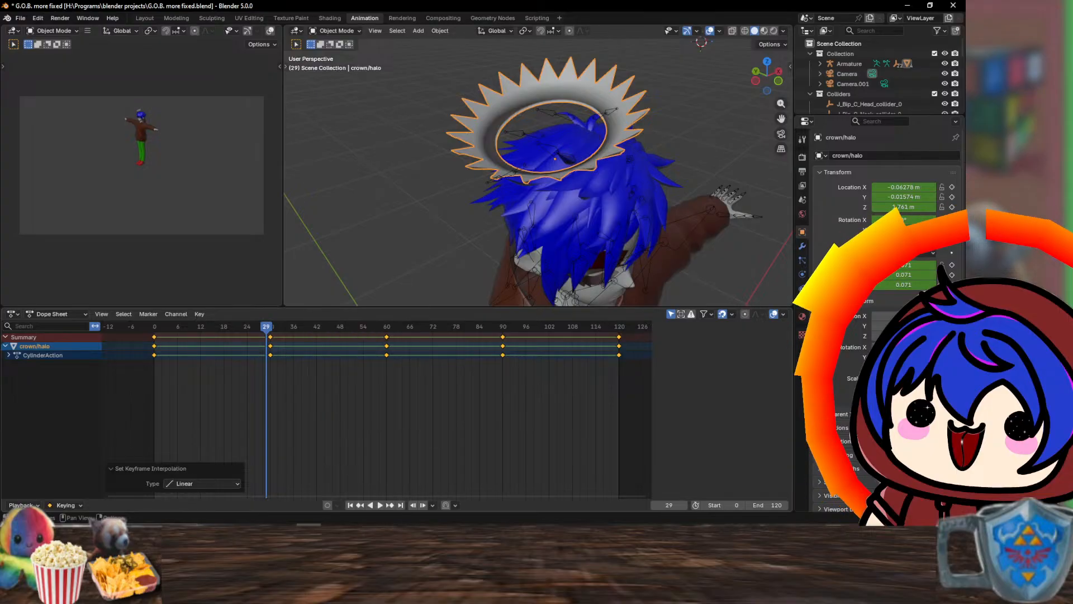
click(380, 504)
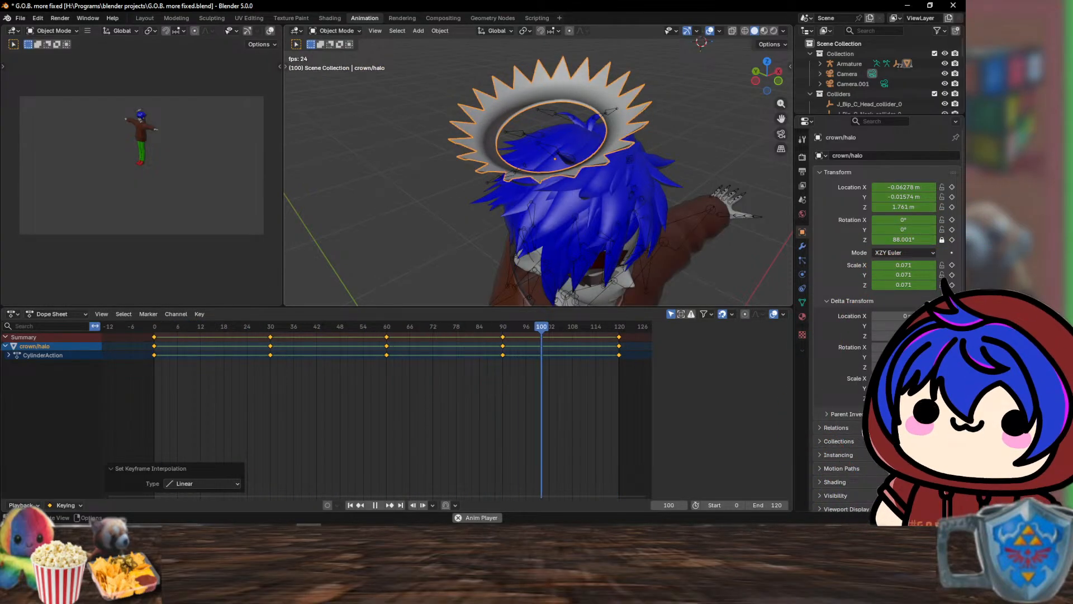
right_click(341, 349)
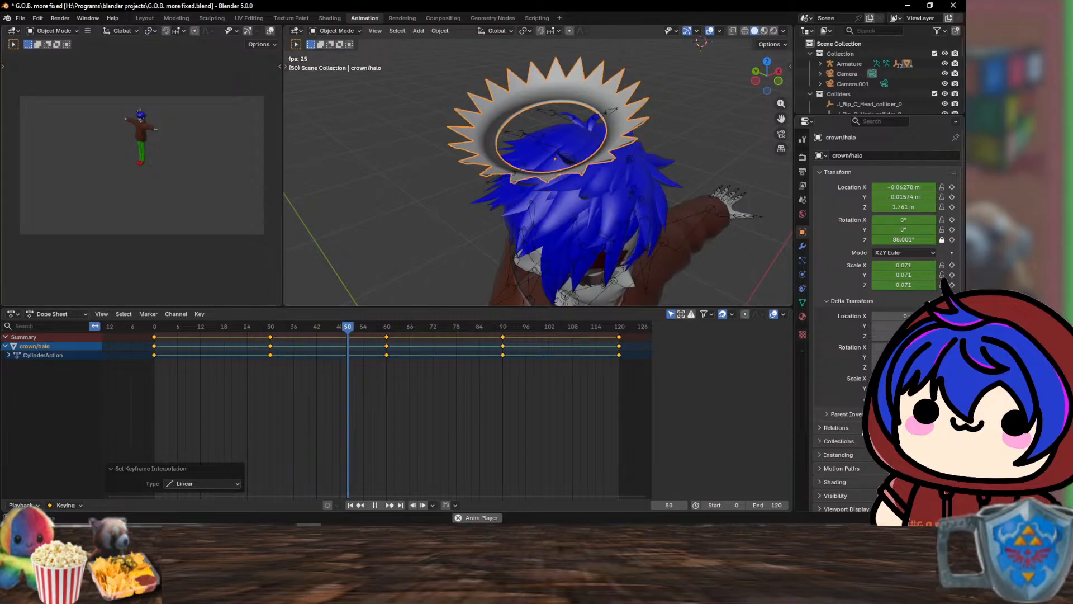
click(260, 44)
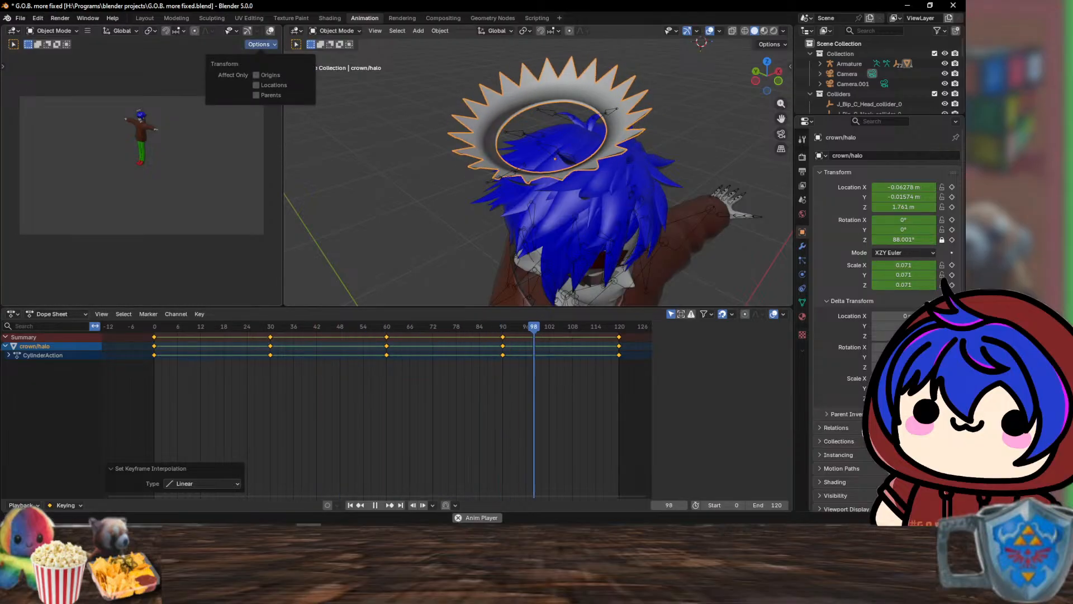
right_click(50, 344)
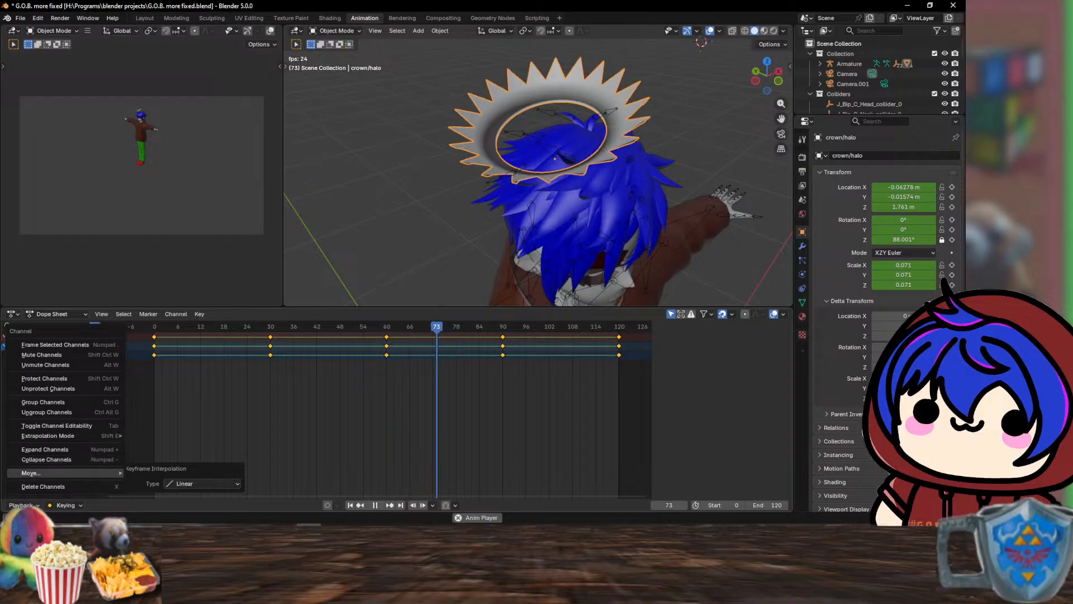
key(Escape)
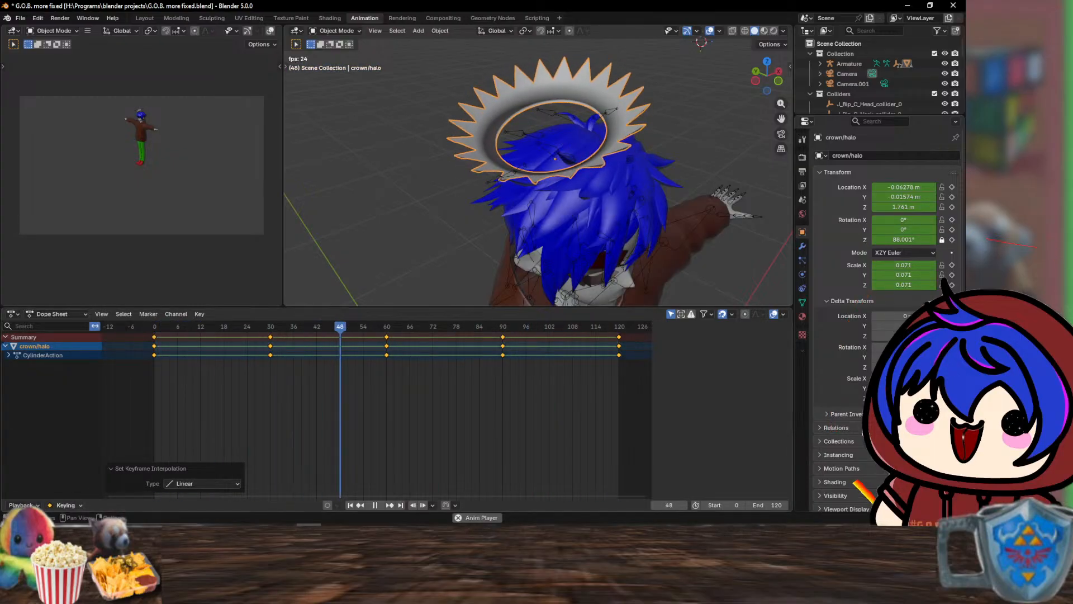
- Select all of the crown/halo's keyframes and try to assign an active keying set in the keying settings
click(65, 505)
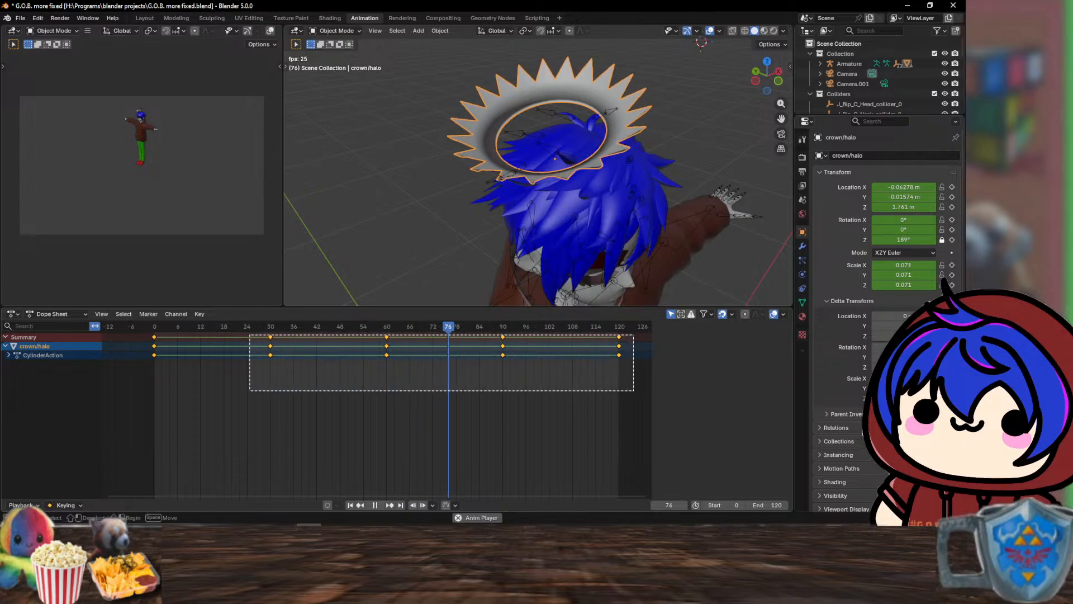
drag(638, 392, 148, 324)
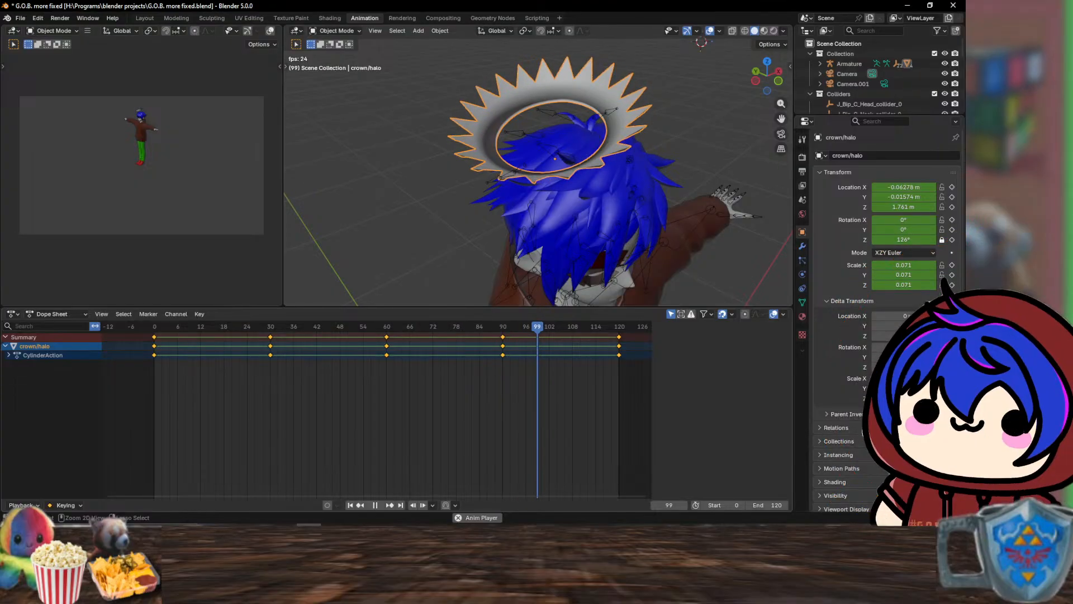
click(66, 505)
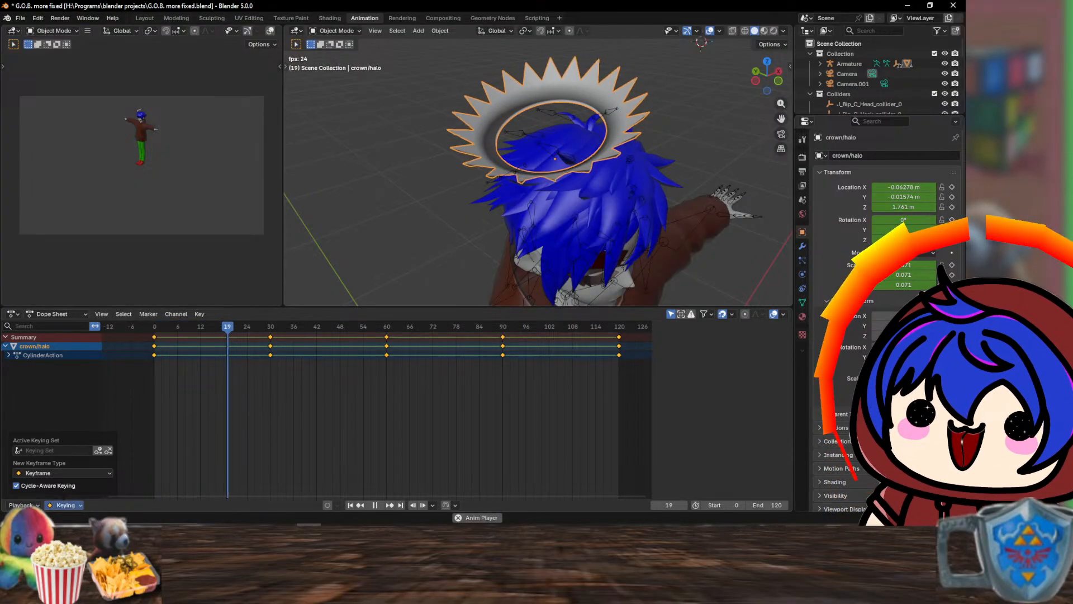
click(54, 450)
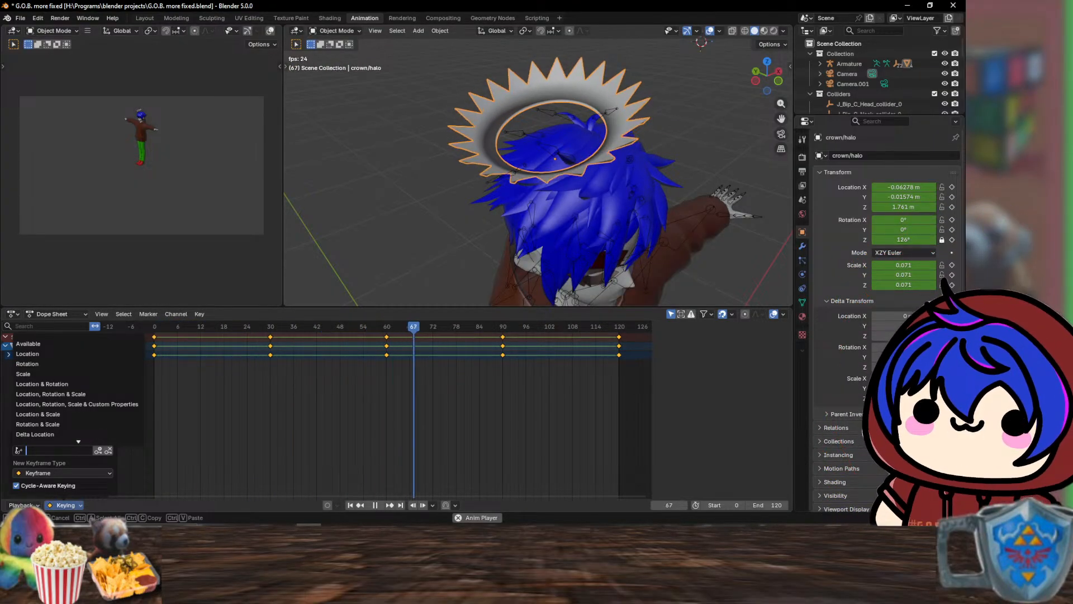
text(r key in invalid_records:)
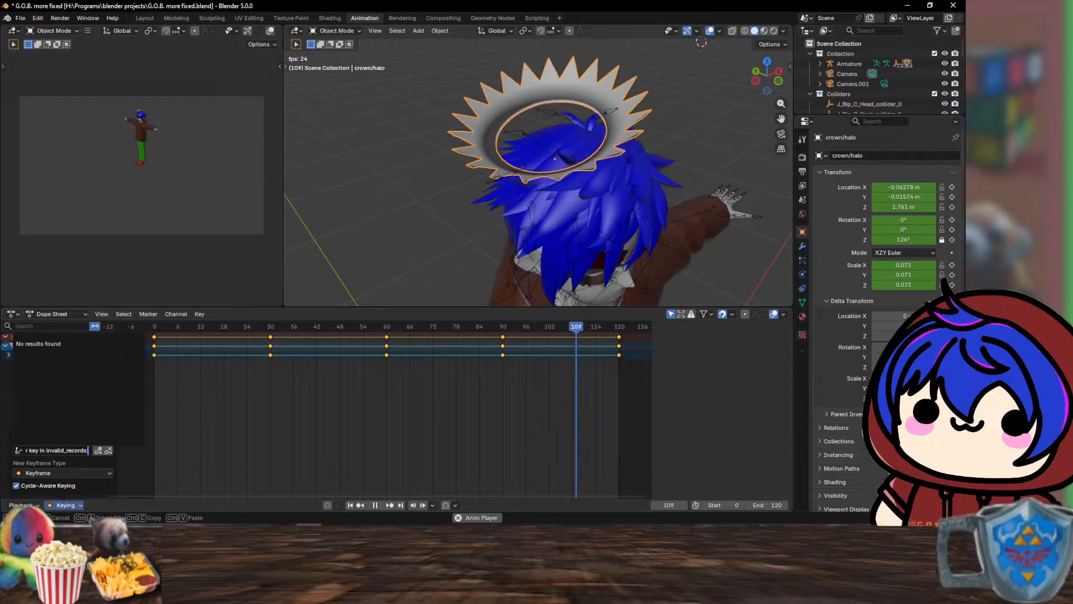
key(Return)
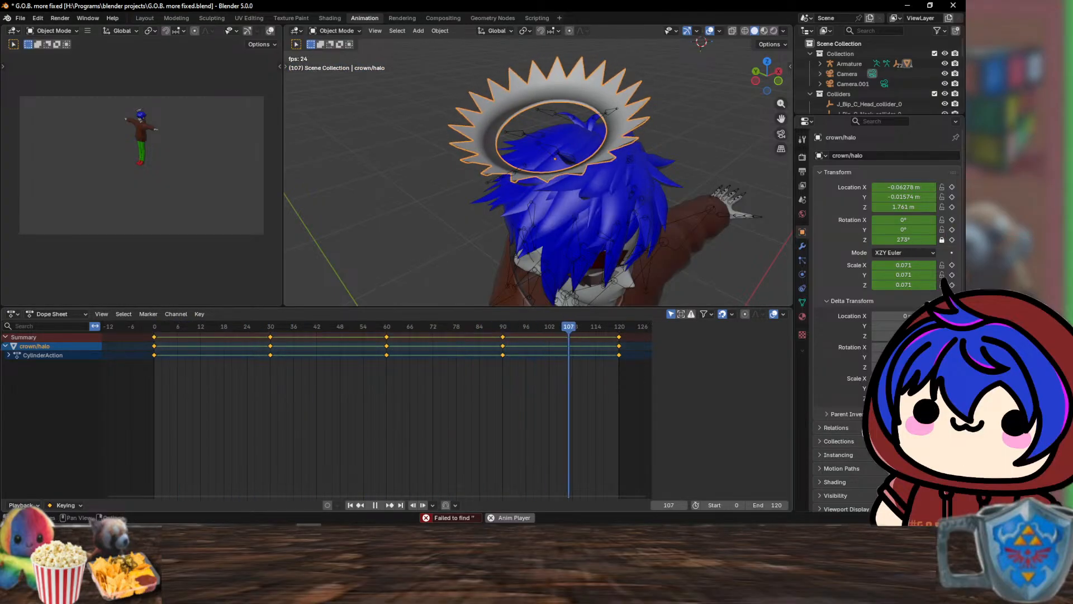
- Examine the keyframe interpolation, easing and type choices, the transform orientations, and the keying and time jump settings for a way to even out the spin
right_click(270, 336)
mouse_move(270, 337)
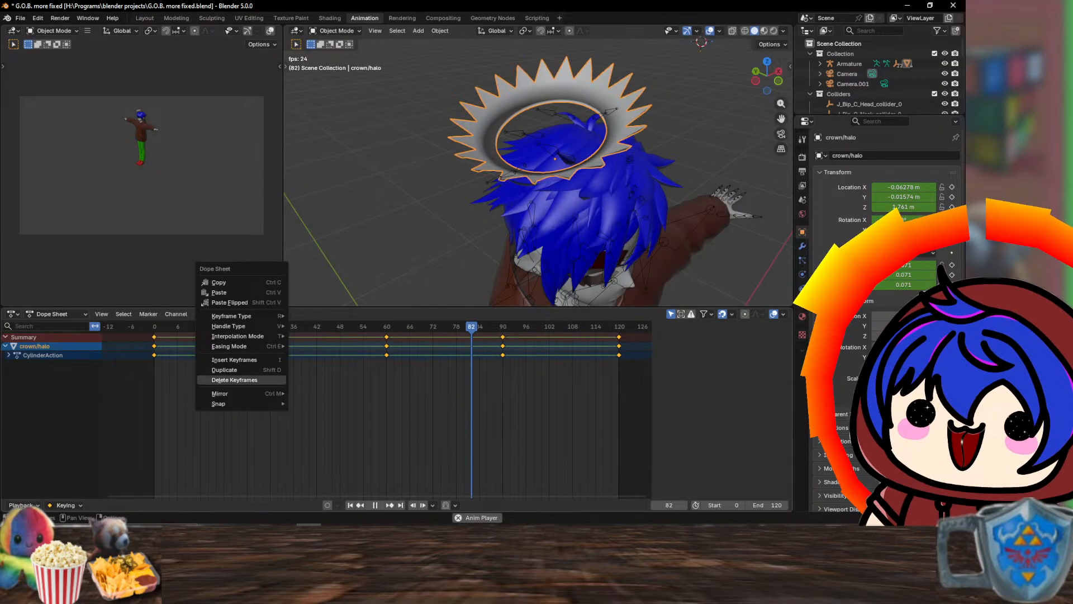
mouse_move(240, 346)
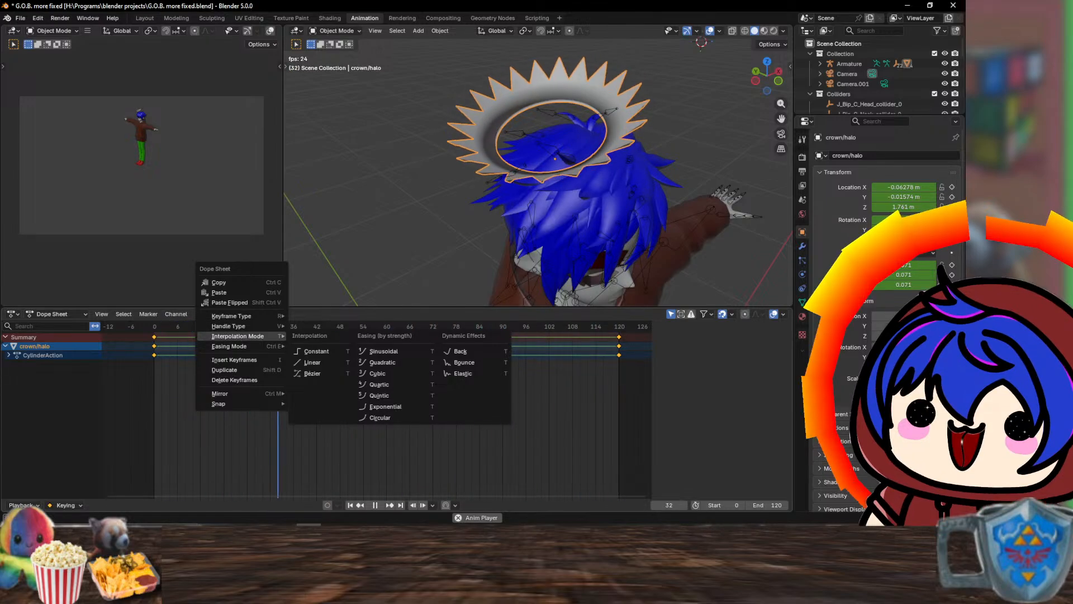
mouse_move(240, 315)
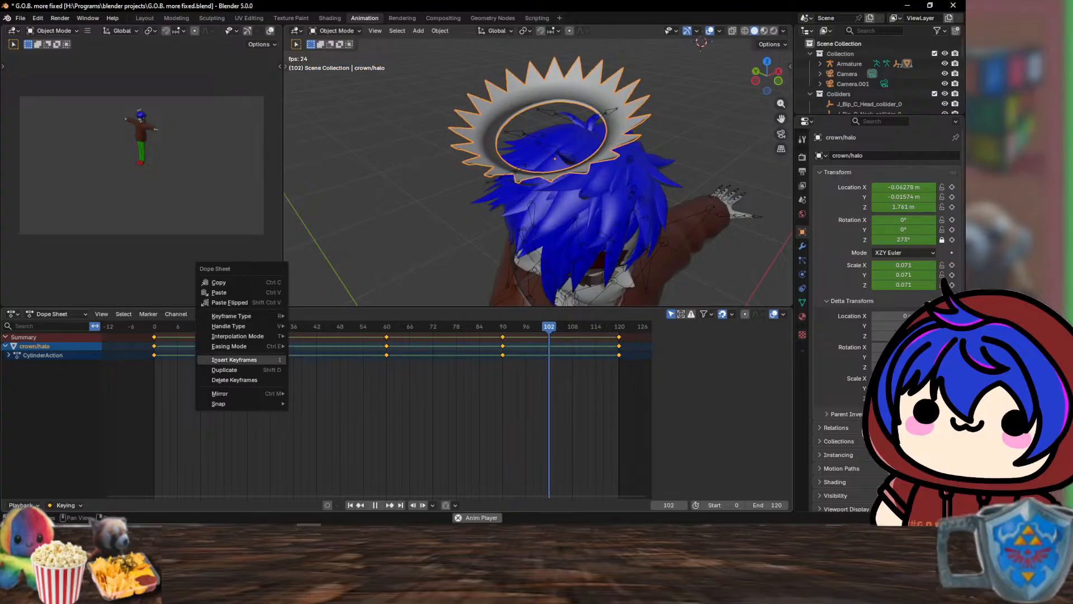
mouse_move(235, 393)
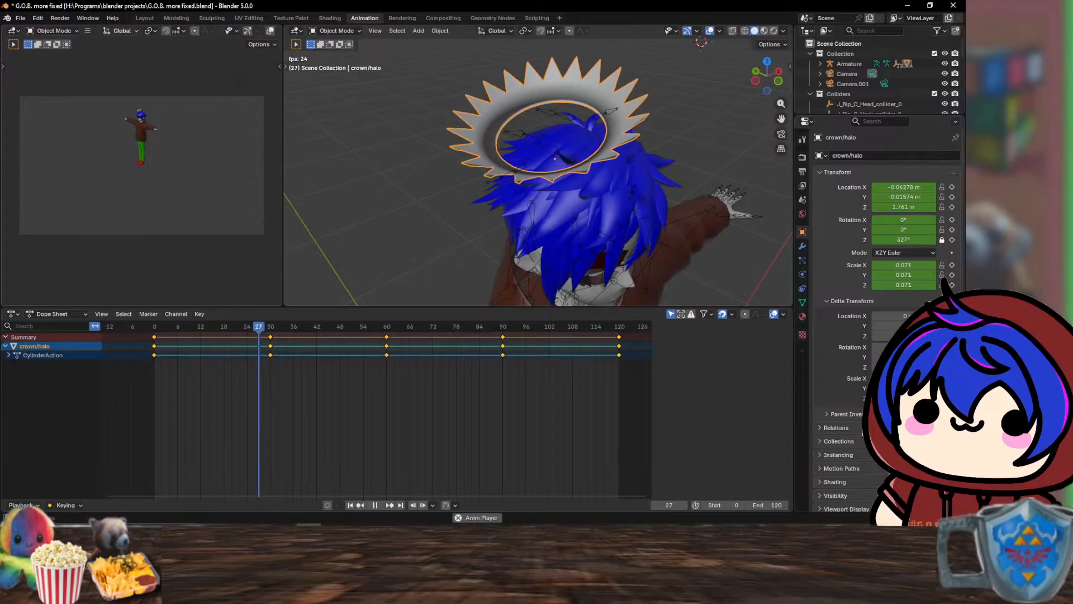
click(121, 31)
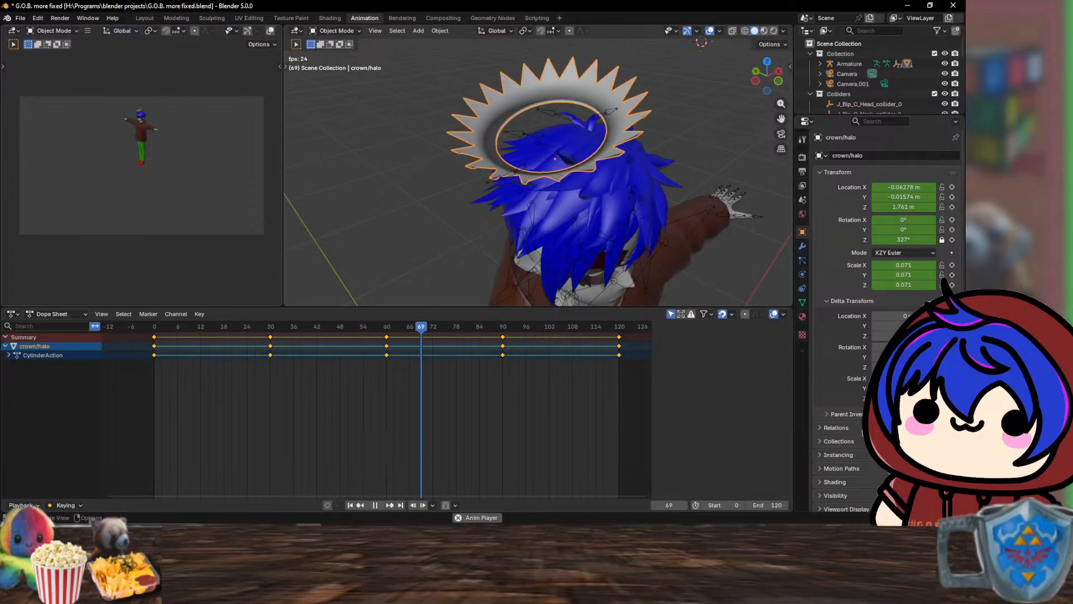
click(53, 30)
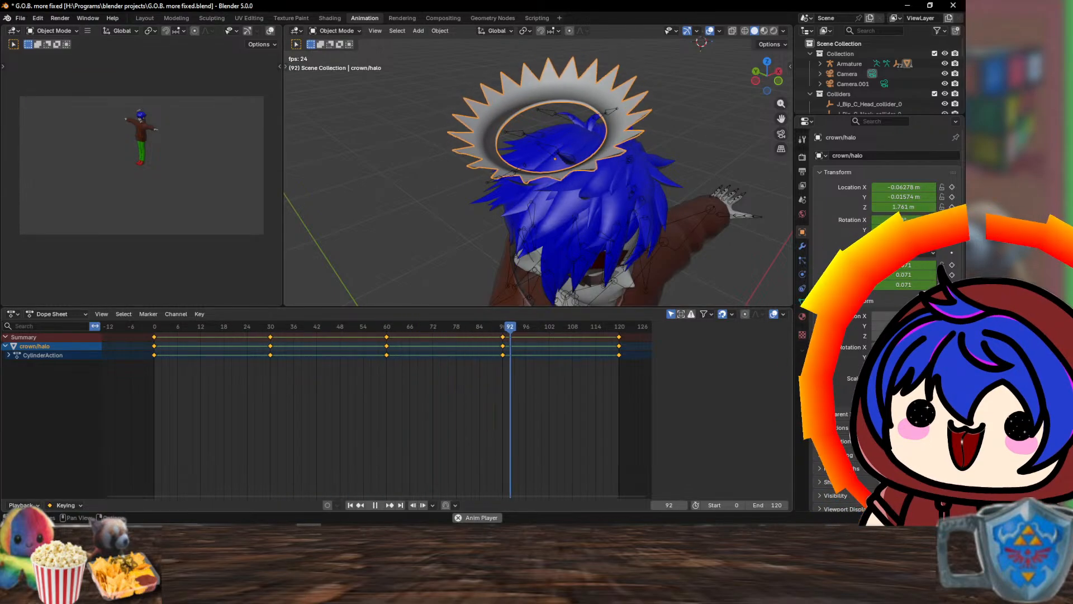
click(330, 481)
click(327, 505)
click(433, 505)
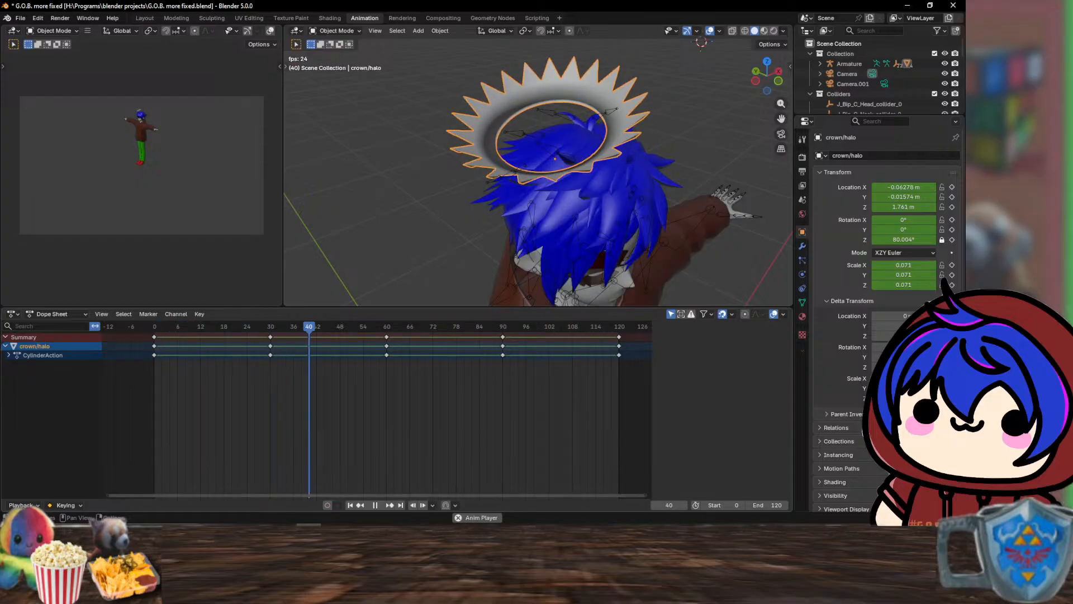
click(66, 505)
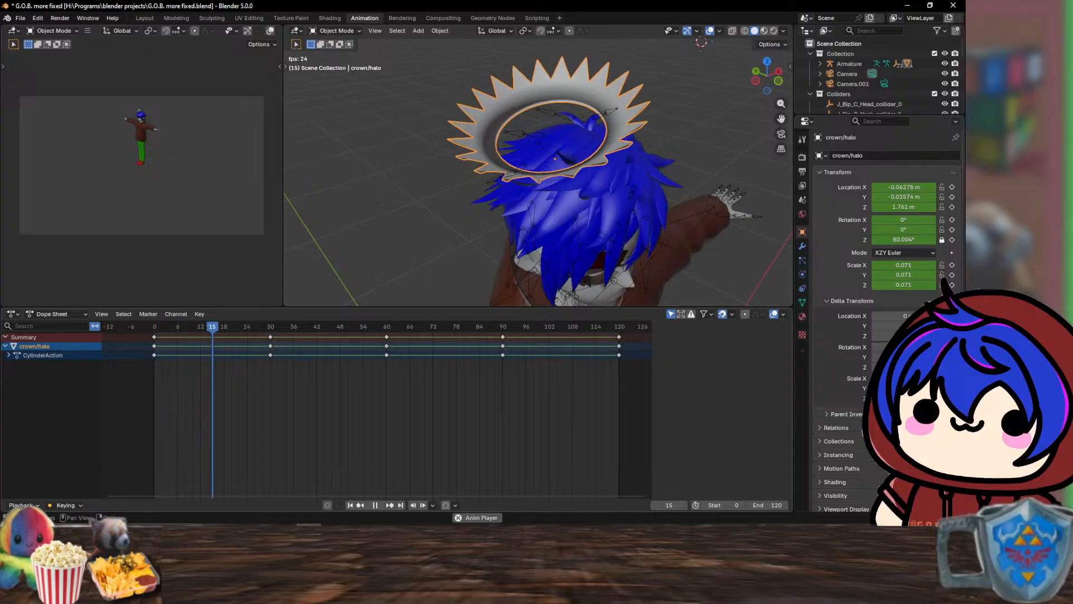
- Check the auto-keying recording options, and switch auto-keying on and off again
click(337, 504)
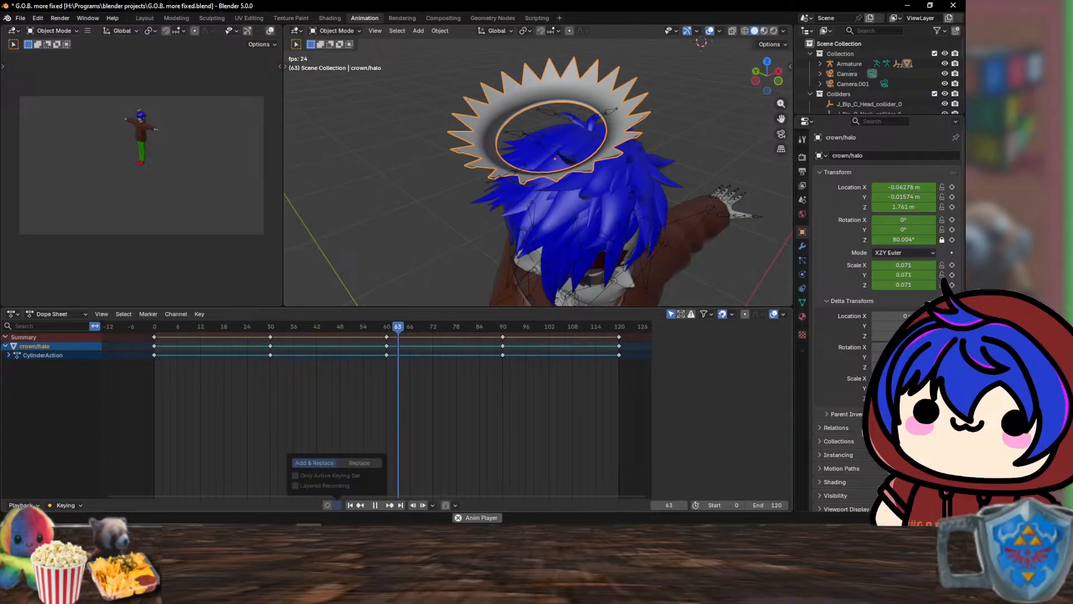
click(359, 463)
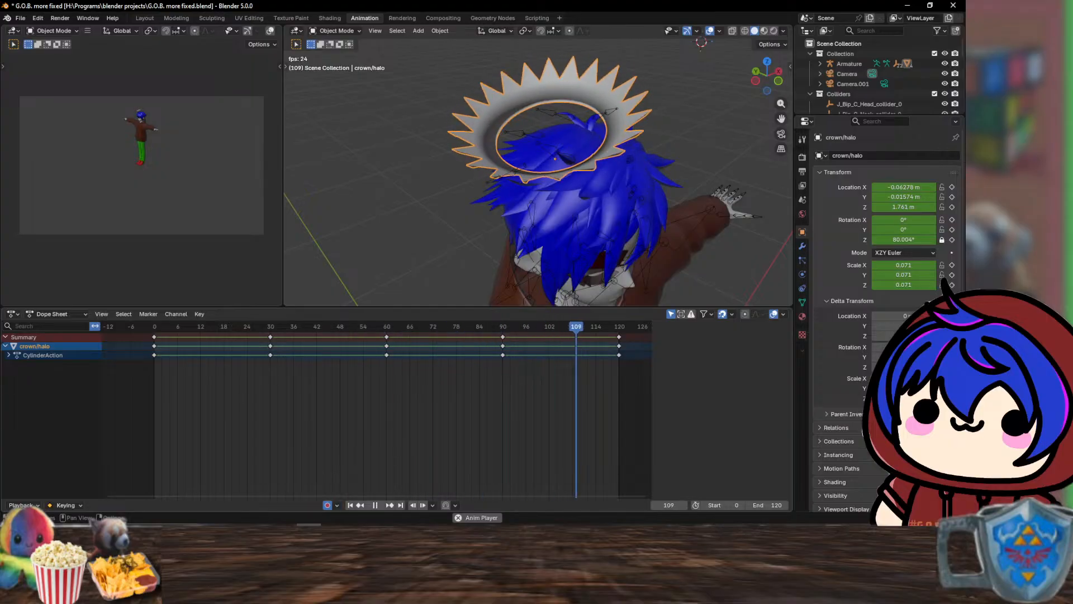
click(327, 505)
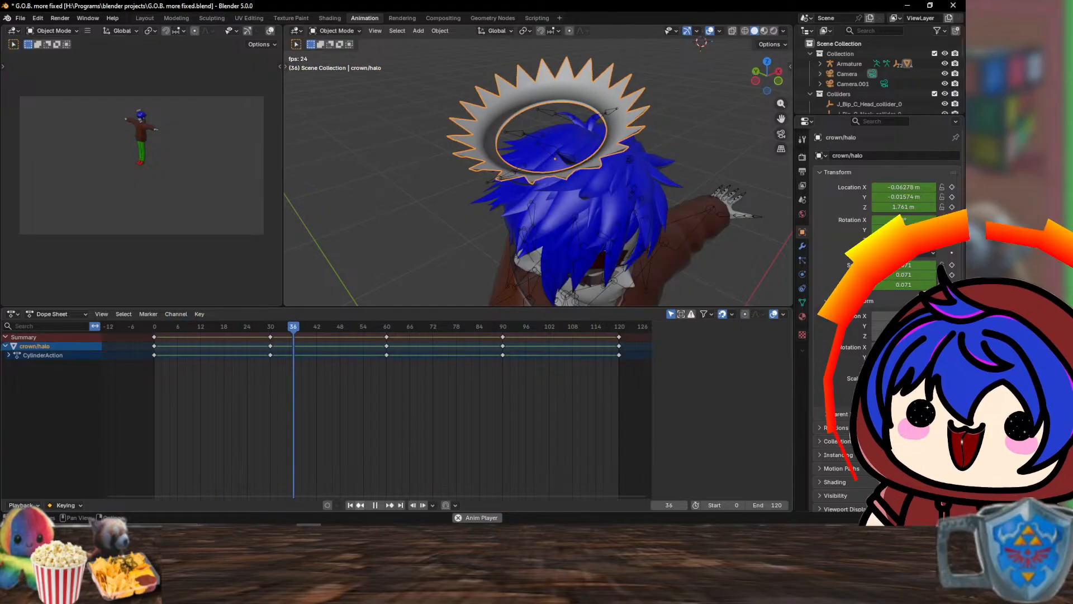
- Set the time jump unit to Second and review playhead snapping, leaving snapping off
click(432, 505)
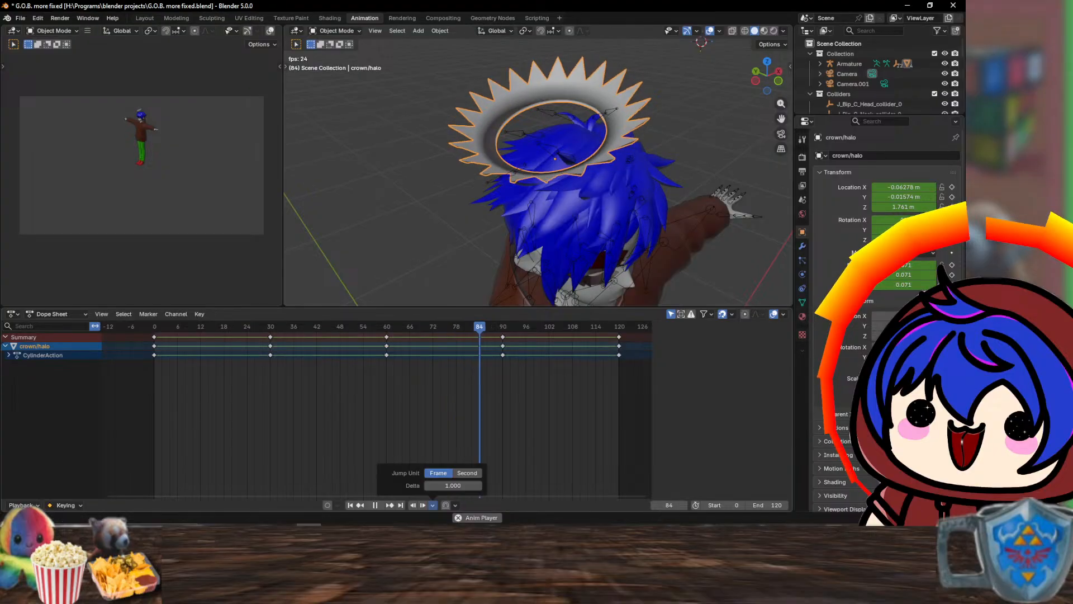
click(468, 473)
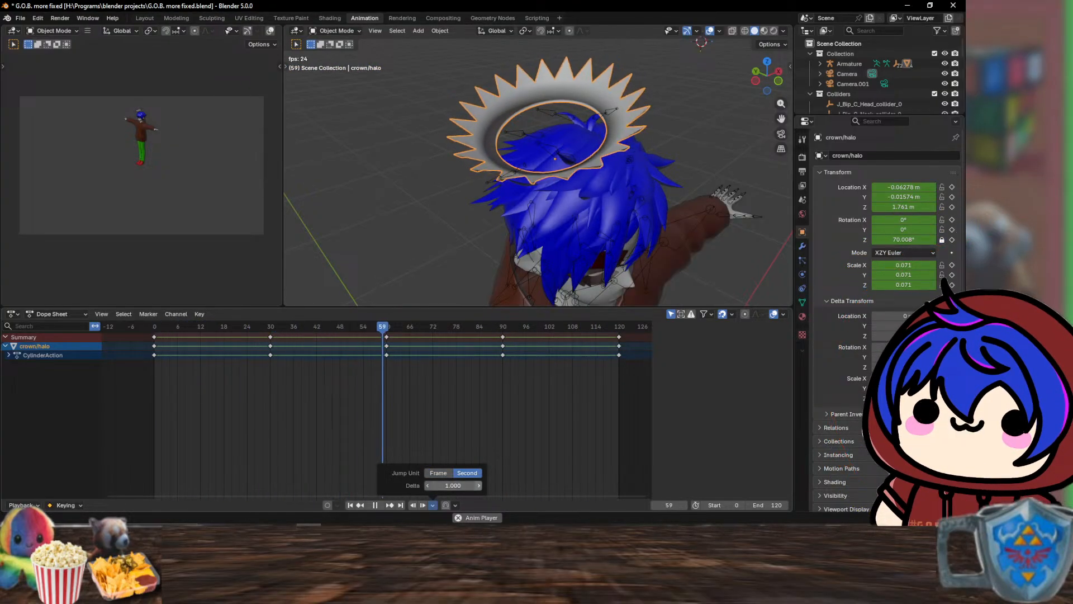
click(445, 505)
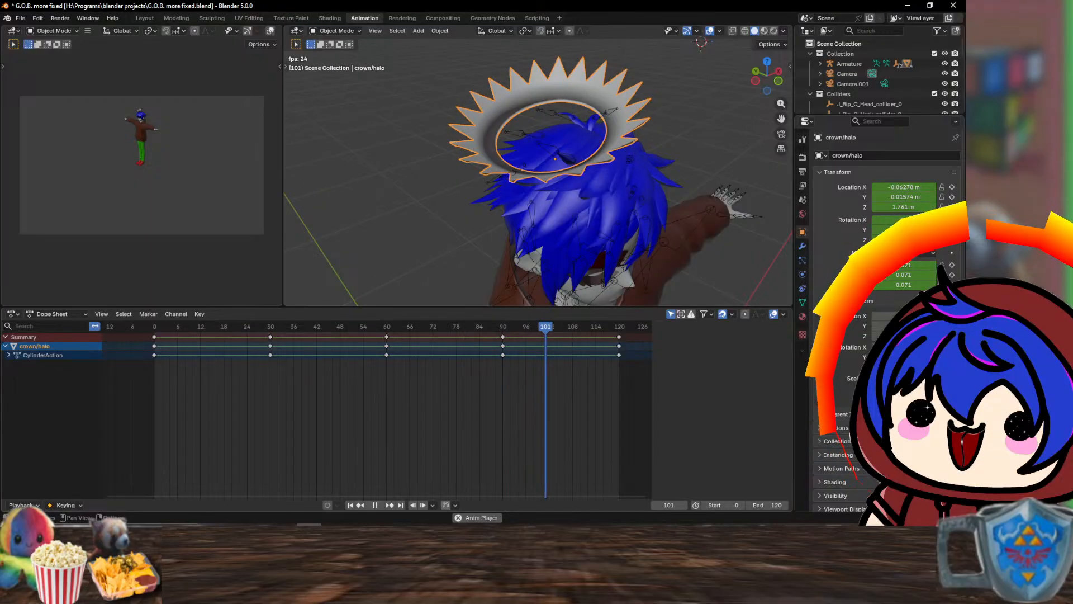
click(456, 505)
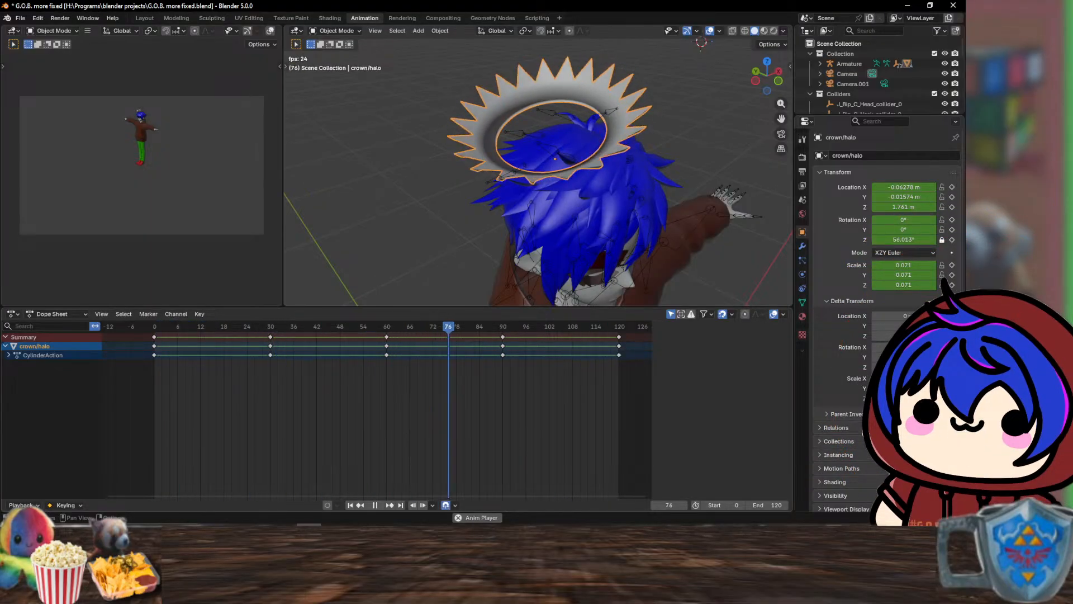
click(456, 505)
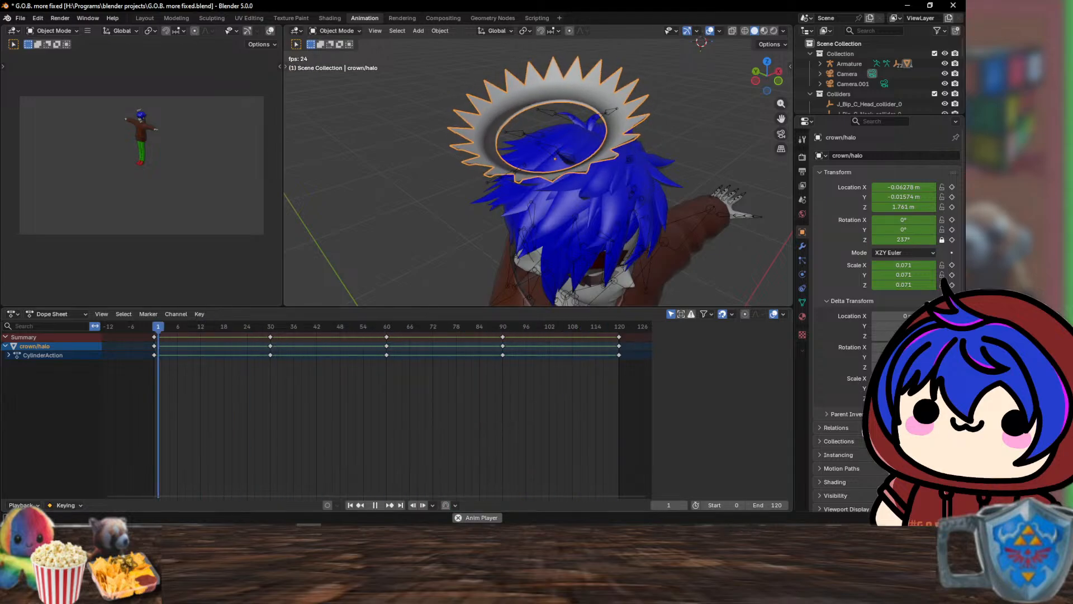
- Try setting the playback range's start and end frames at the playhead, and undo the range changes
click(23, 504)
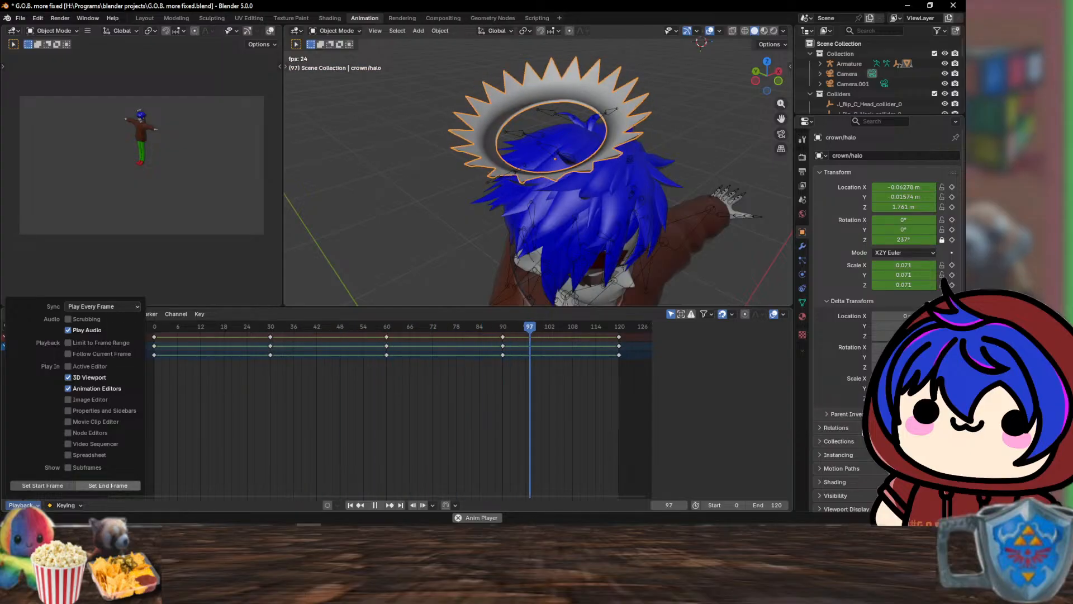
click(108, 485)
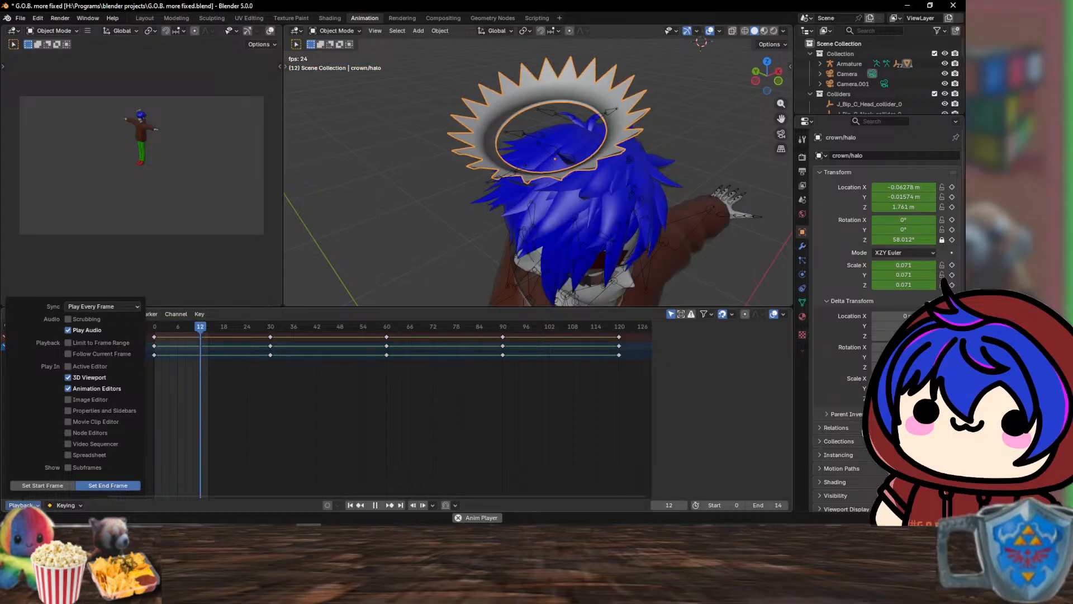
click(108, 485)
click(43, 485)
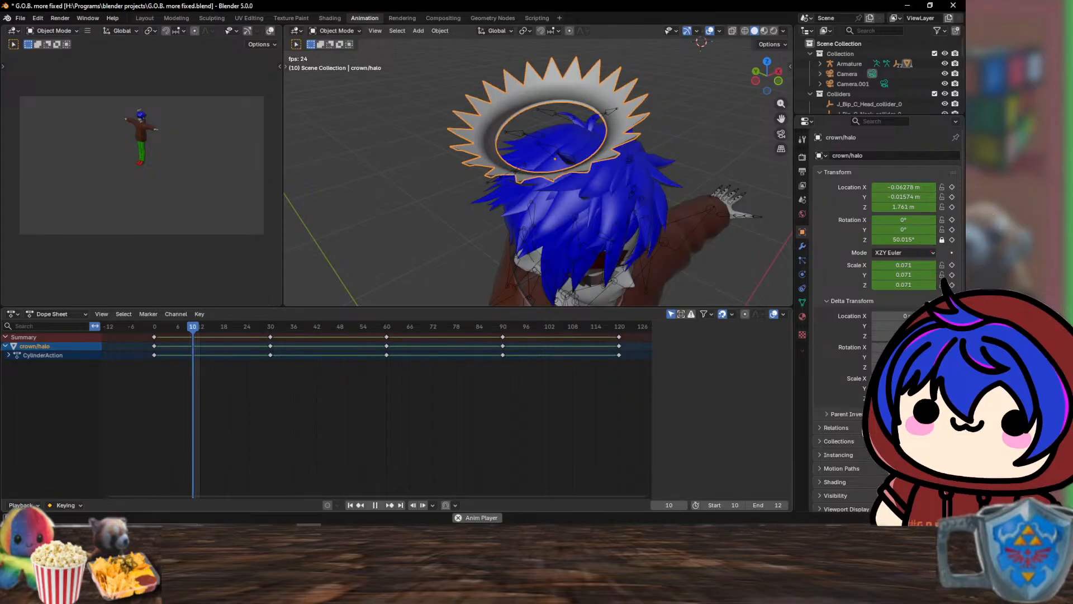
key(ctrl+z)
key(ctrl+z)
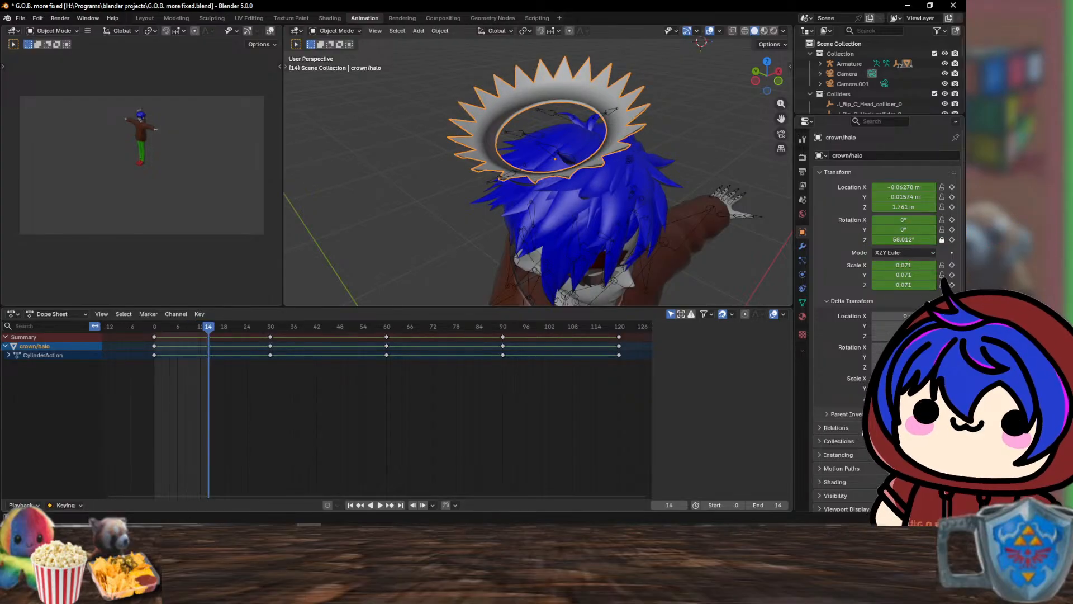
key(ctrl+z)
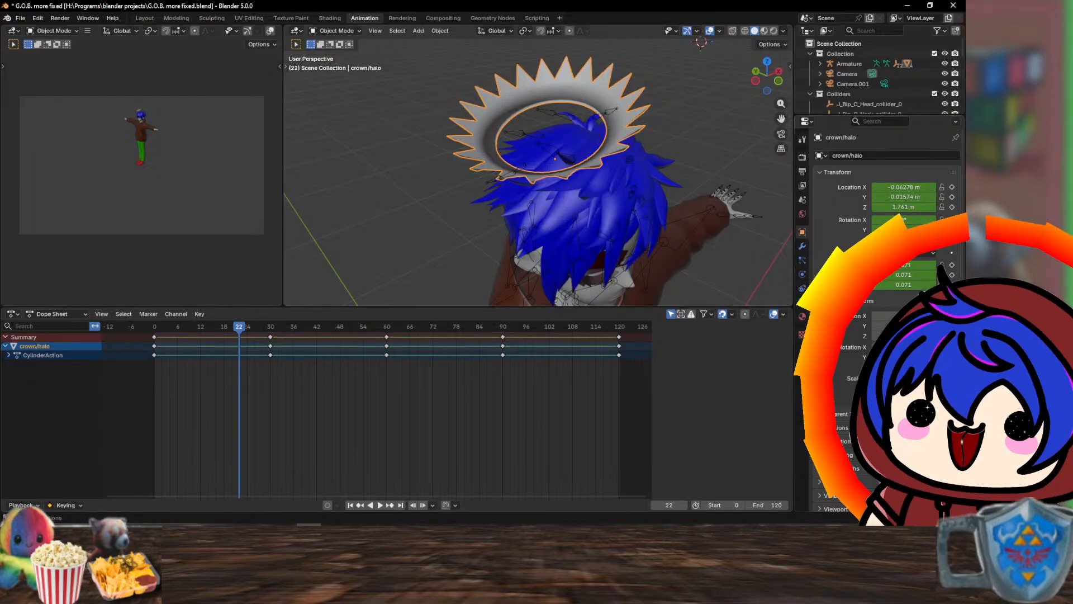
- Try to delete the selected keyframes of the crown/halo, and undo the accidental deletion of the object
drag(629, 379, 143, 329)
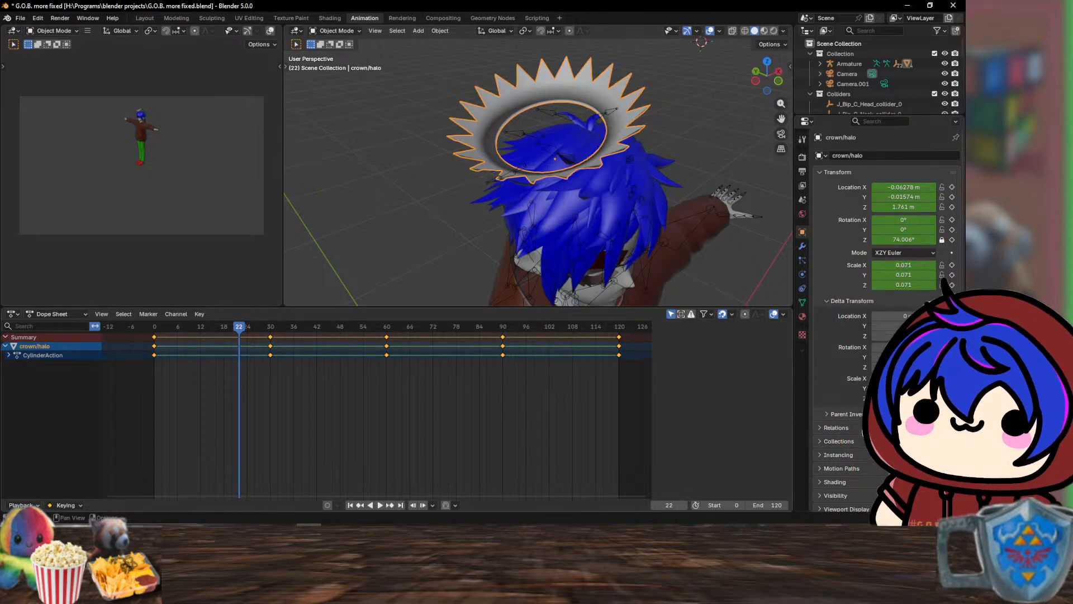
drag(640, 388, 252, 328)
key(Delete)
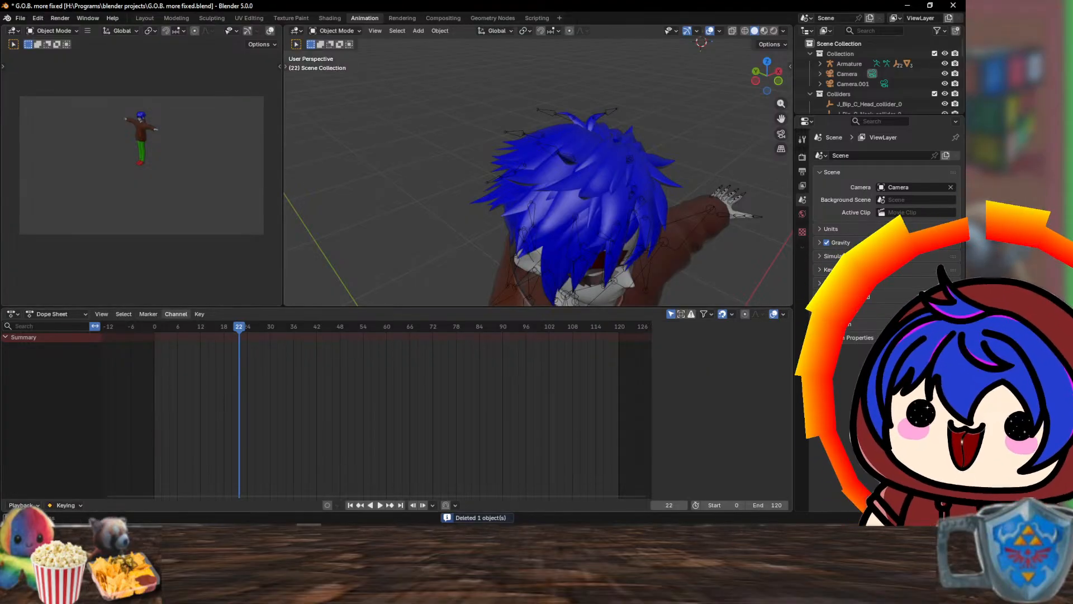
key(ctrl+z)
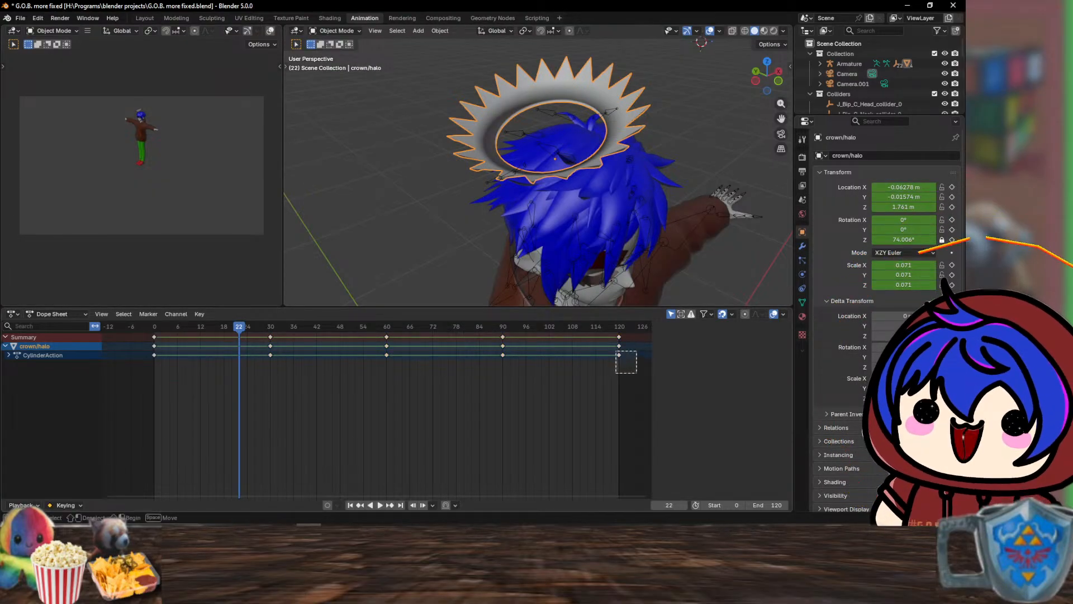
- Delete the crown/halo's keyframes at frames 120, 90, 60 and 30, keeping only the one at frame 0
drag(612, 338, 611, 334)
key(Delete)
drag(532, 372, 492, 330)
key(Delete)
drag(408, 389, 379, 324)
key(Delete)
drag(305, 372, 253, 328)
key(Delete)
- Enter the expression #frame/10 for the crown/halo's Z rotation and play the animation to check the spin
drag(201, 388, 118, 329)
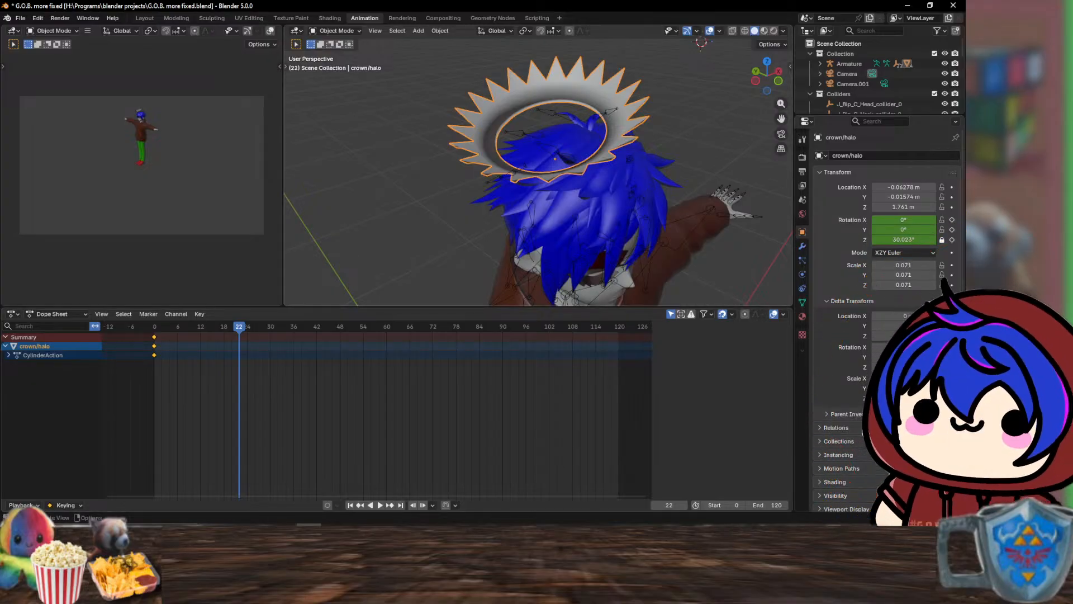
key(alt+a)
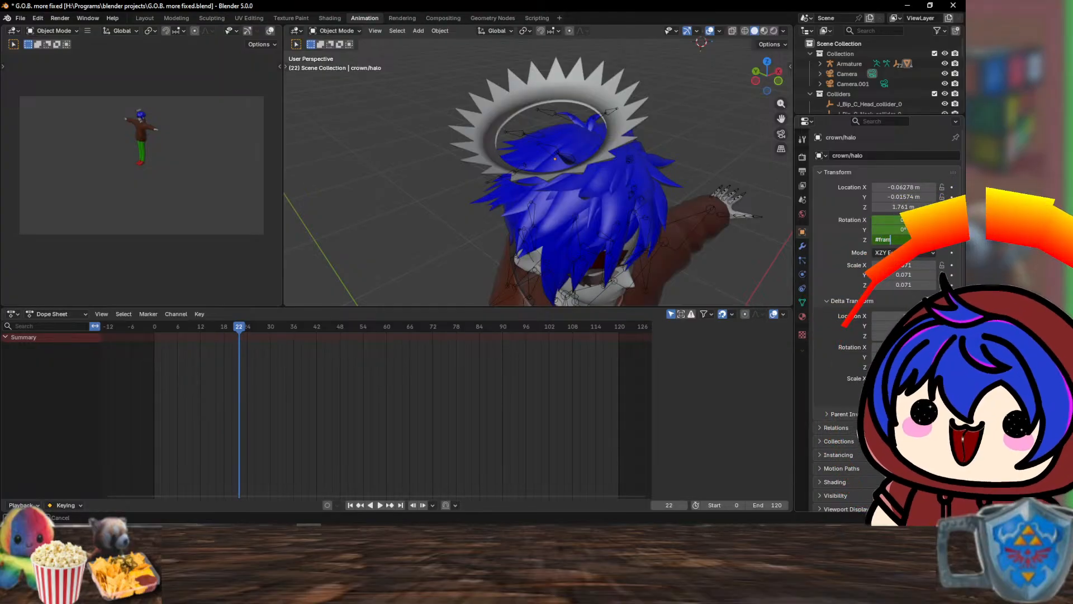
text(#fram)
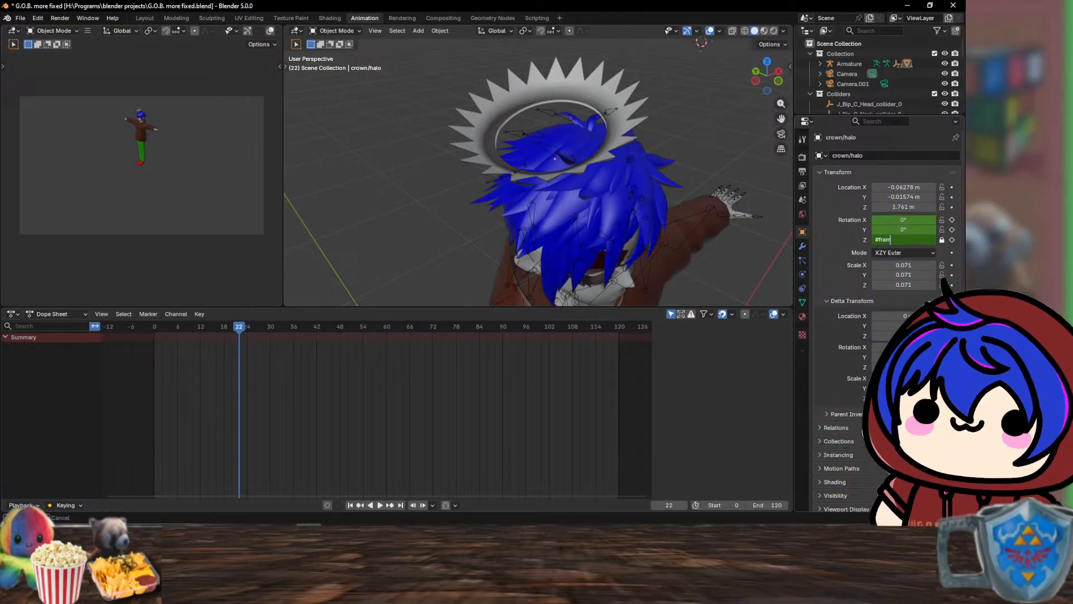
text(e/10)
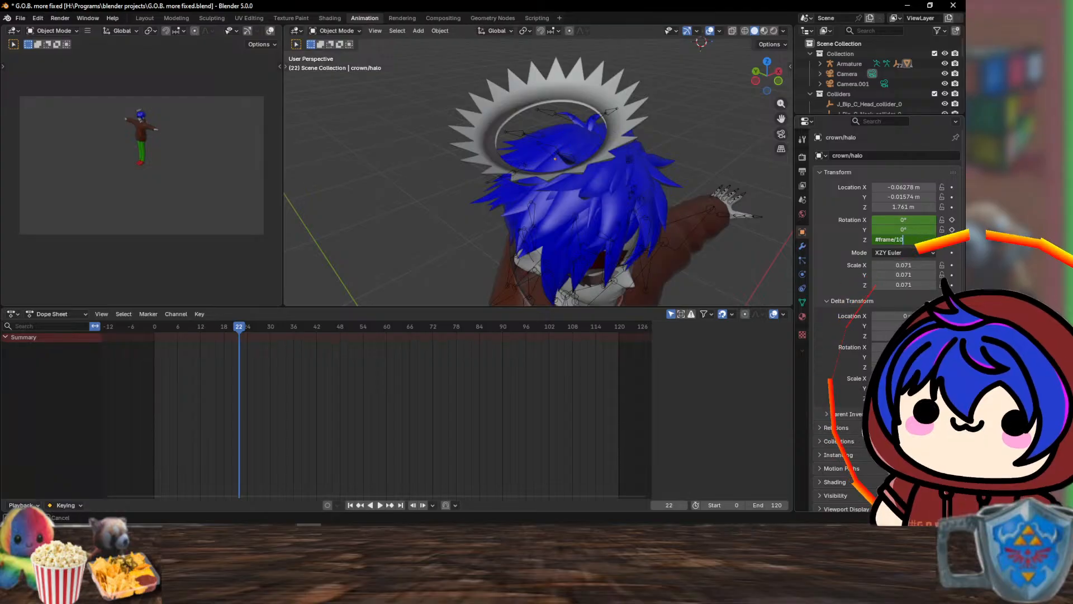
key(Return)
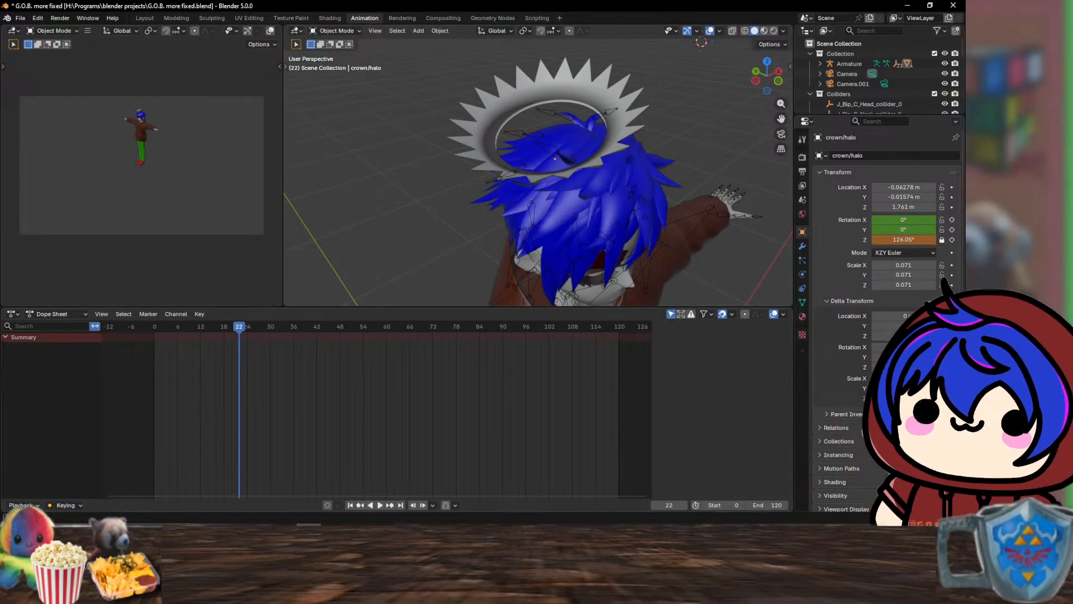
click(370, 505)
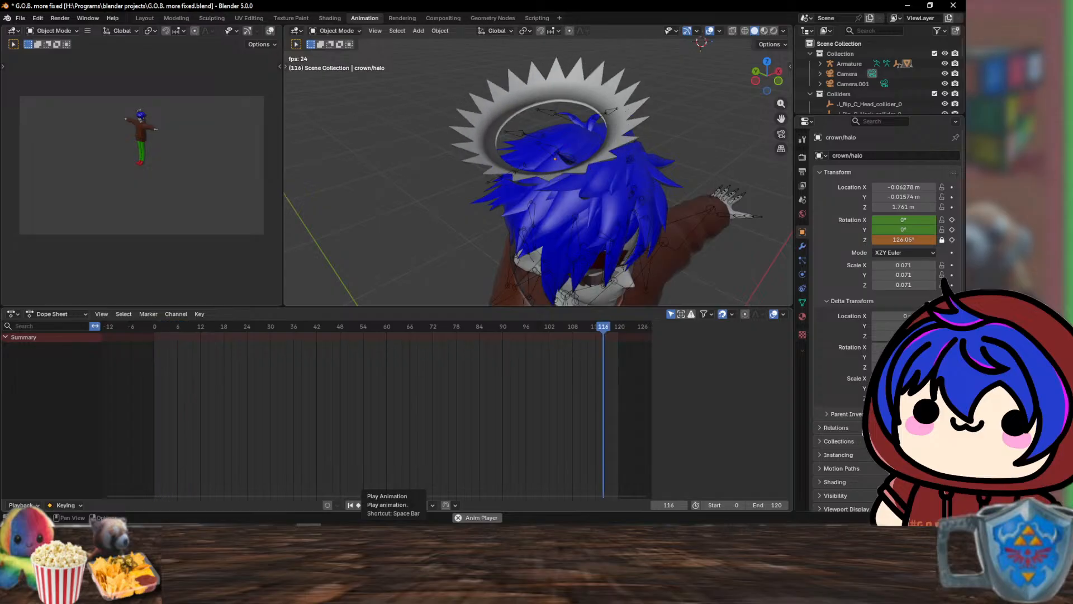
key(space)
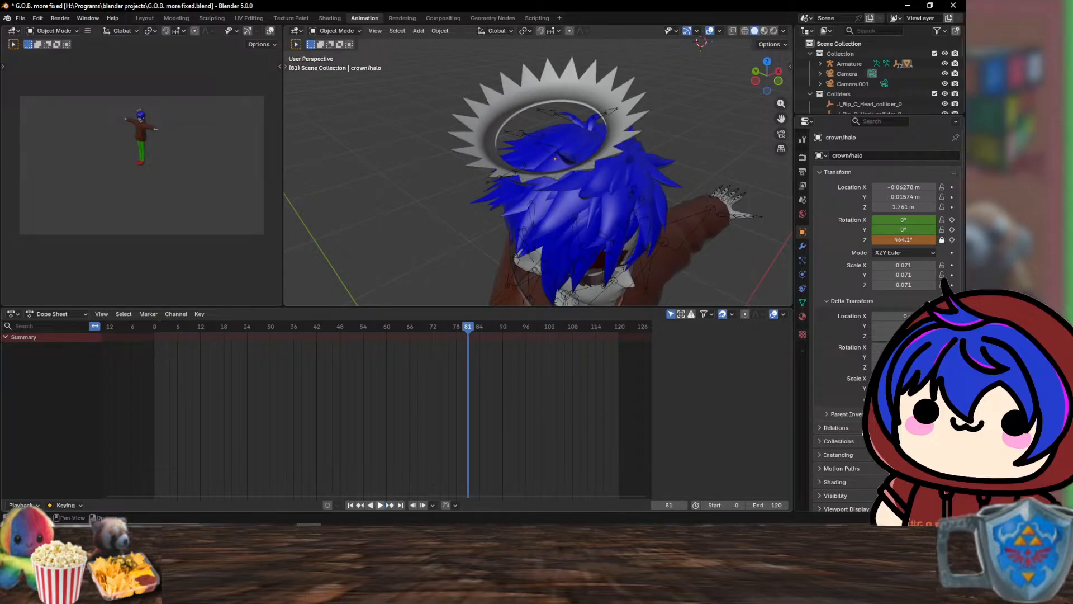
click(380, 505)
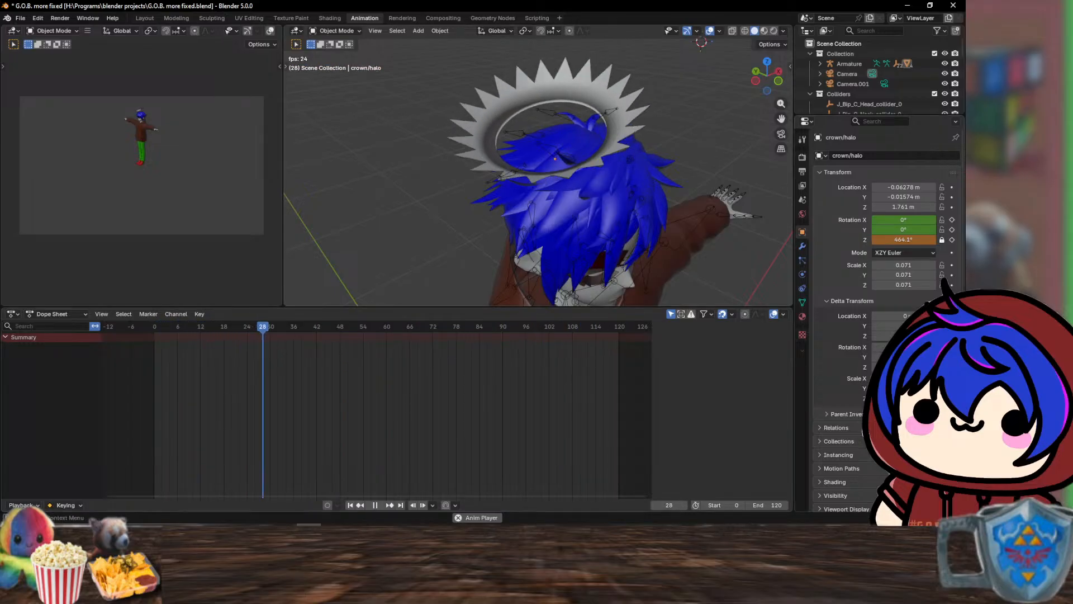
- Try to edit the crown/halo's Z rotation expression during playback, and stop the animation
click(903, 229)
click(901, 239)
click(902, 239)
click(901, 238)
key(Escape)
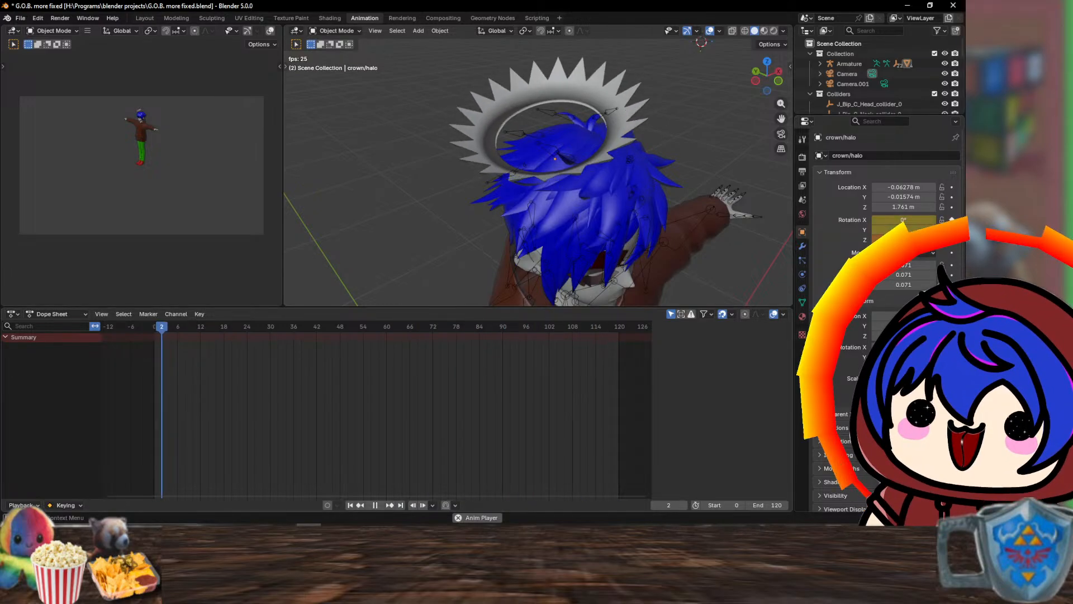
click(903, 240)
key(Escape)
key(space)
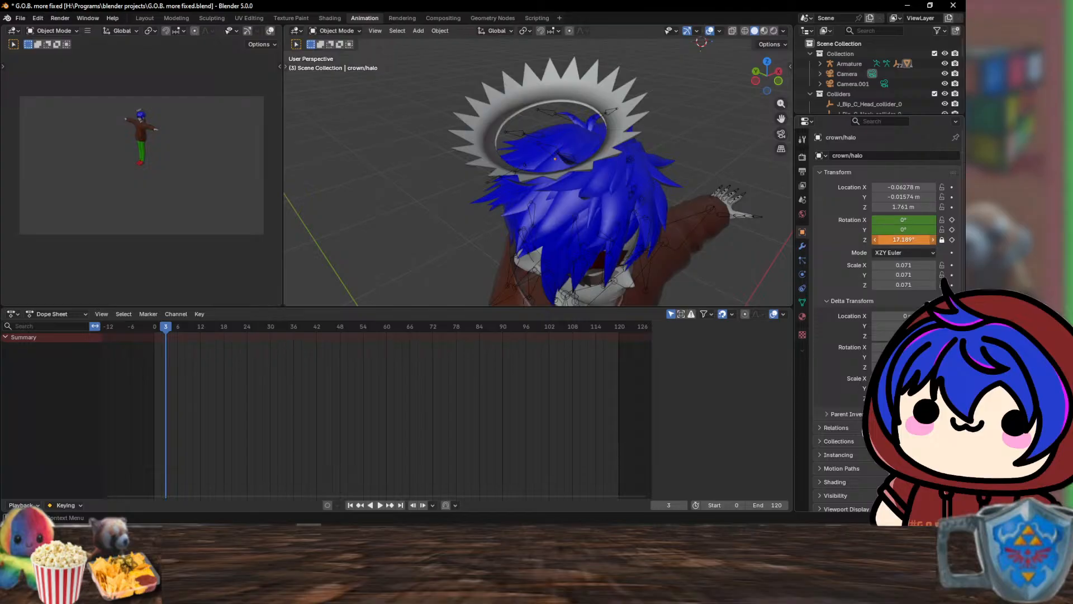
- Try to insert a single keyframe and rotation keyframes on the crown/halo's Z rotation
right_click(903, 239)
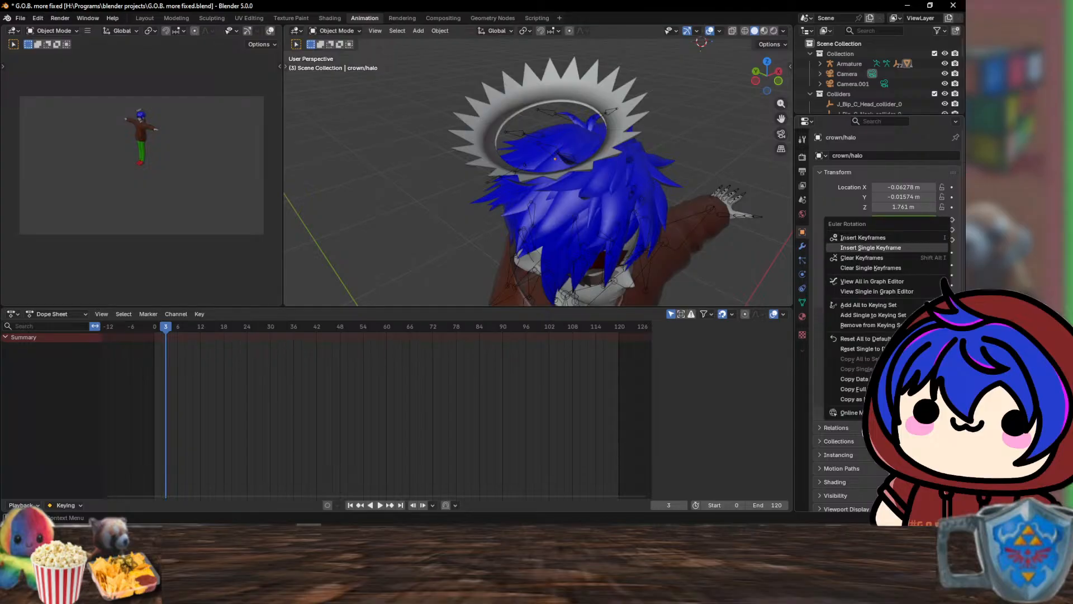
click(870, 247)
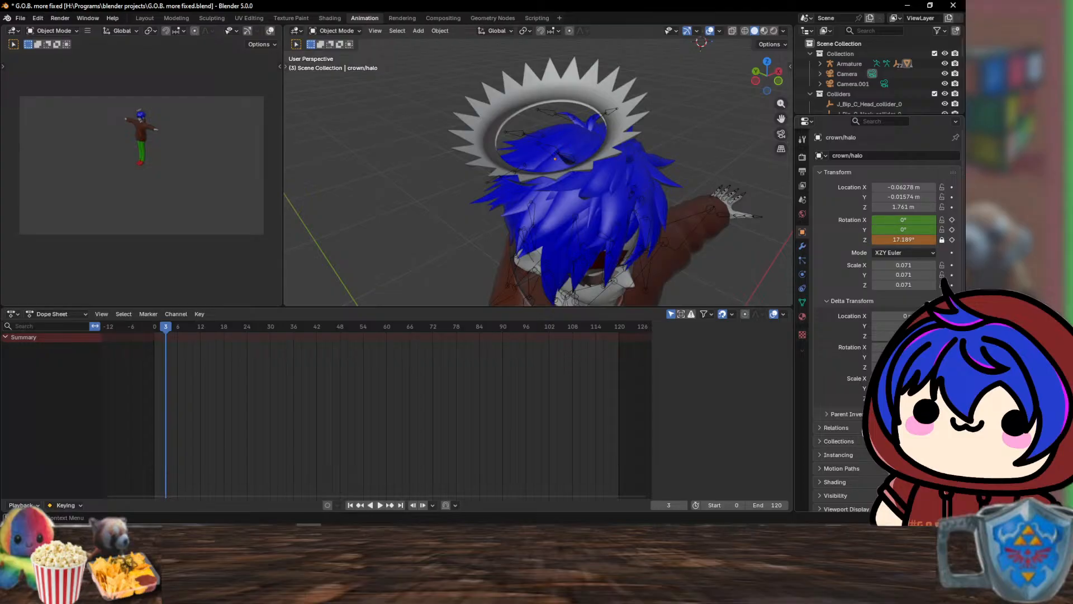
right_click(917, 238)
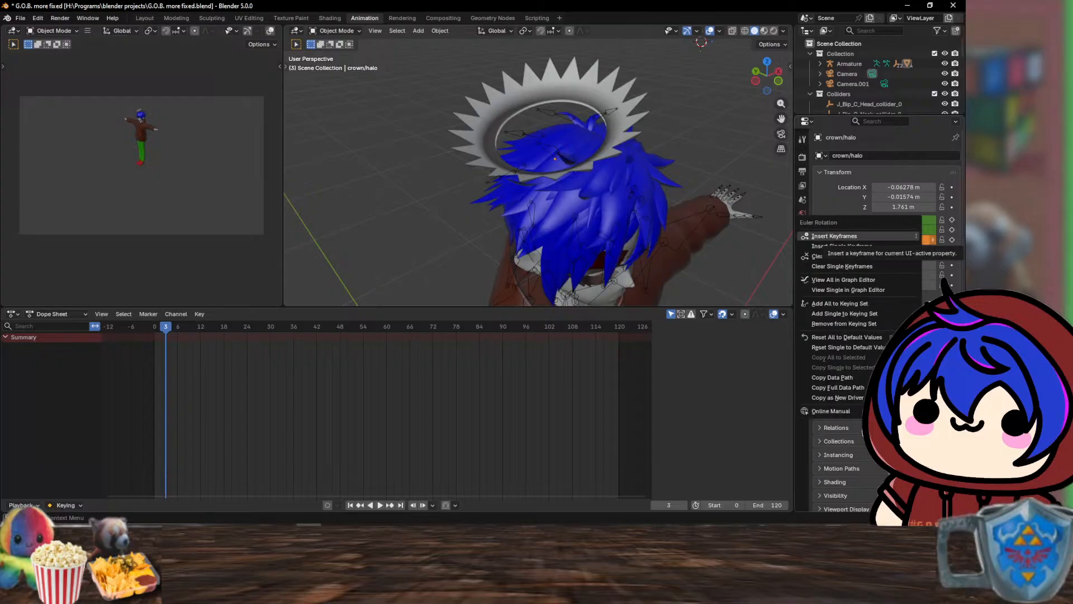
click(896, 236)
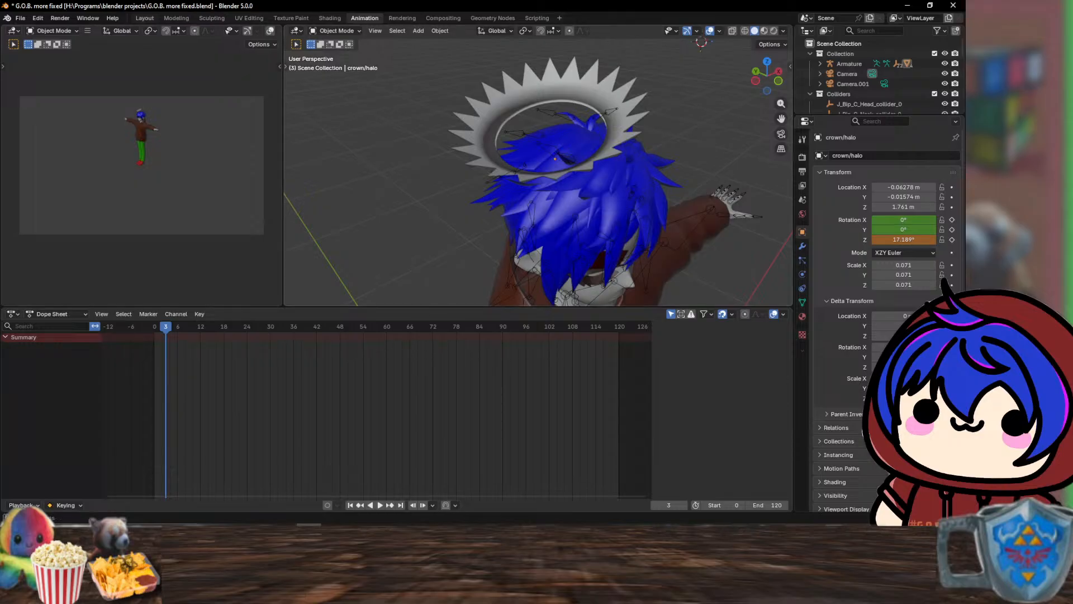
- Switch to the Layout workspace and play the crown/halo spin there, stopping it after a few frames
click(145, 18)
right_click(903, 199)
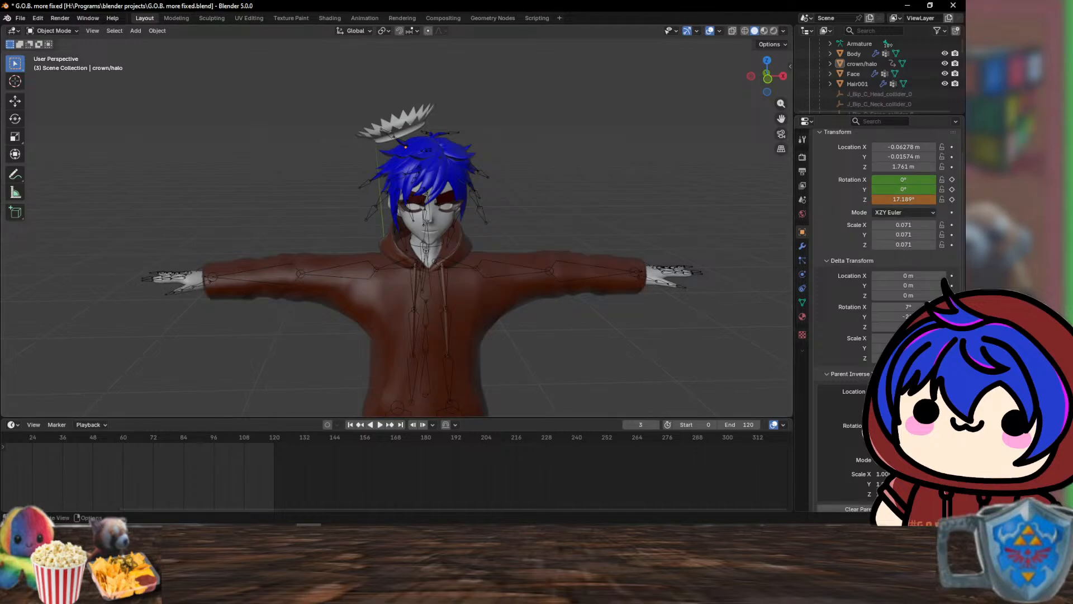
key(space)
click(375, 424)
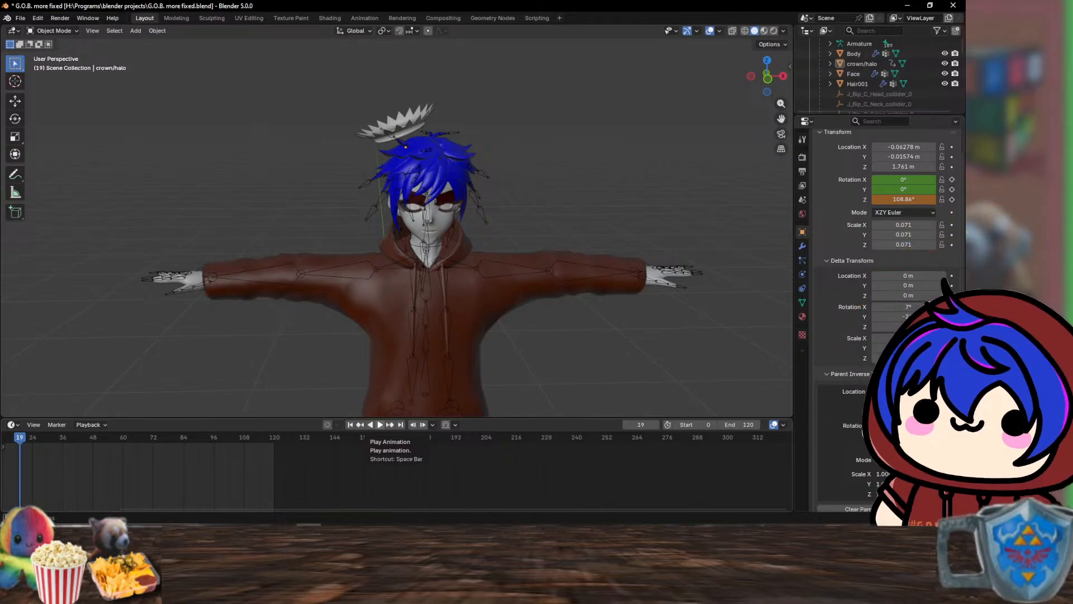
- Undo the last three changes to the crown/halo's rotation animation
key(ctrl+z)
key(ctrl+z)
key(ctrl+z)
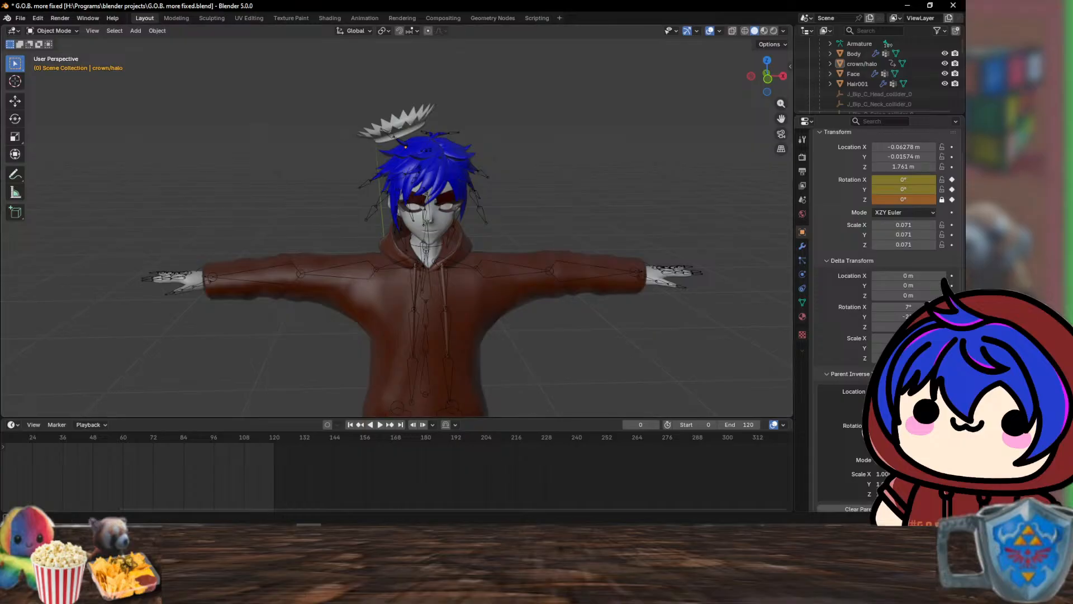
- Return to the Animation workspace, select the crown/halo, and delete its remaining keyframe at frame 0
click(365, 18)
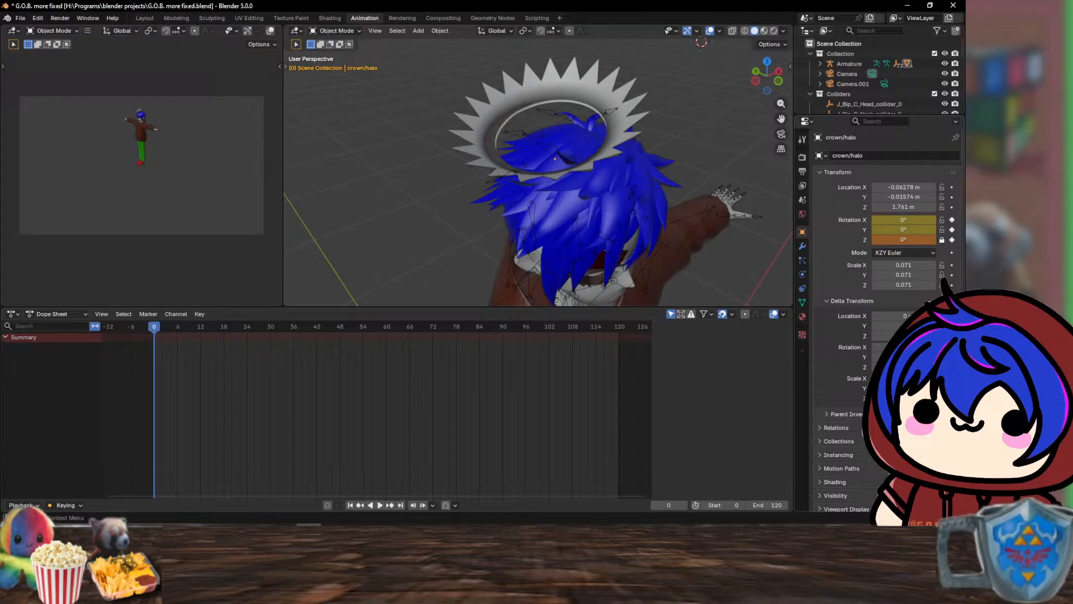
click(837, 172)
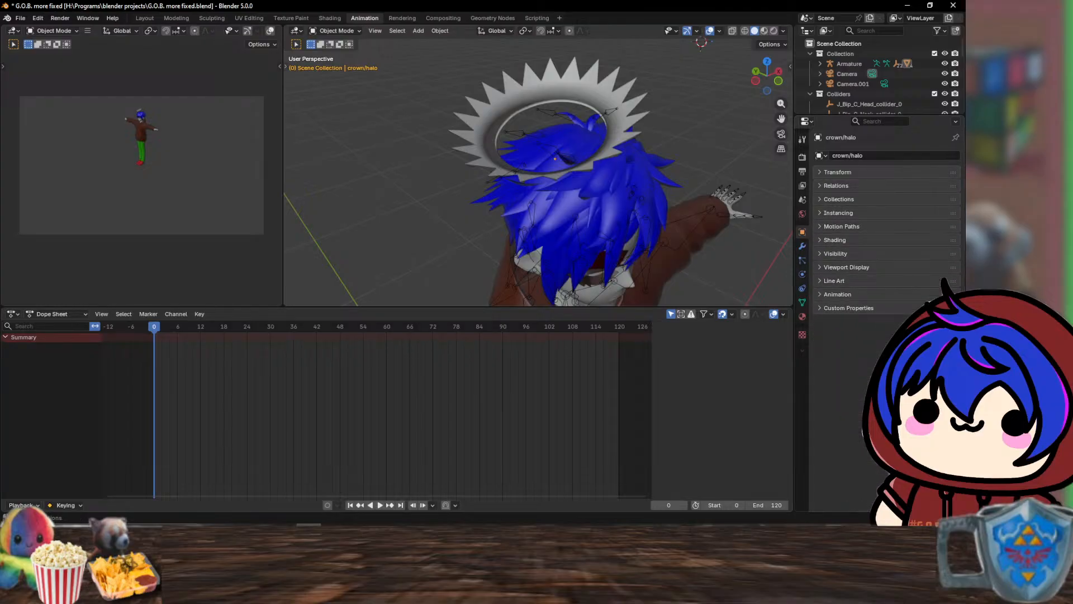
click(618, 115)
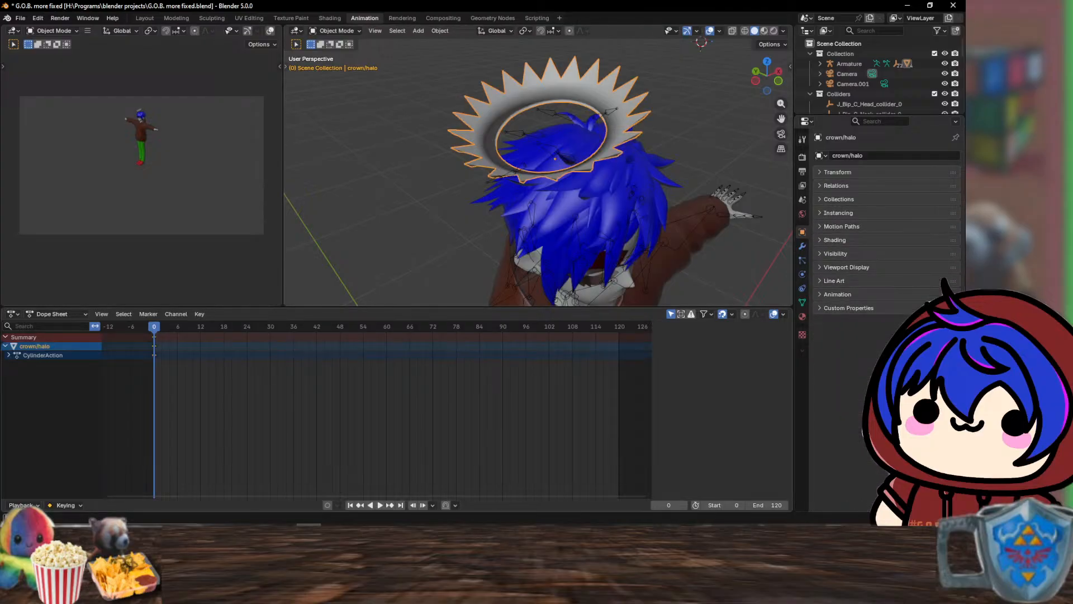
drag(145, 334, 213, 371)
key(Delete)
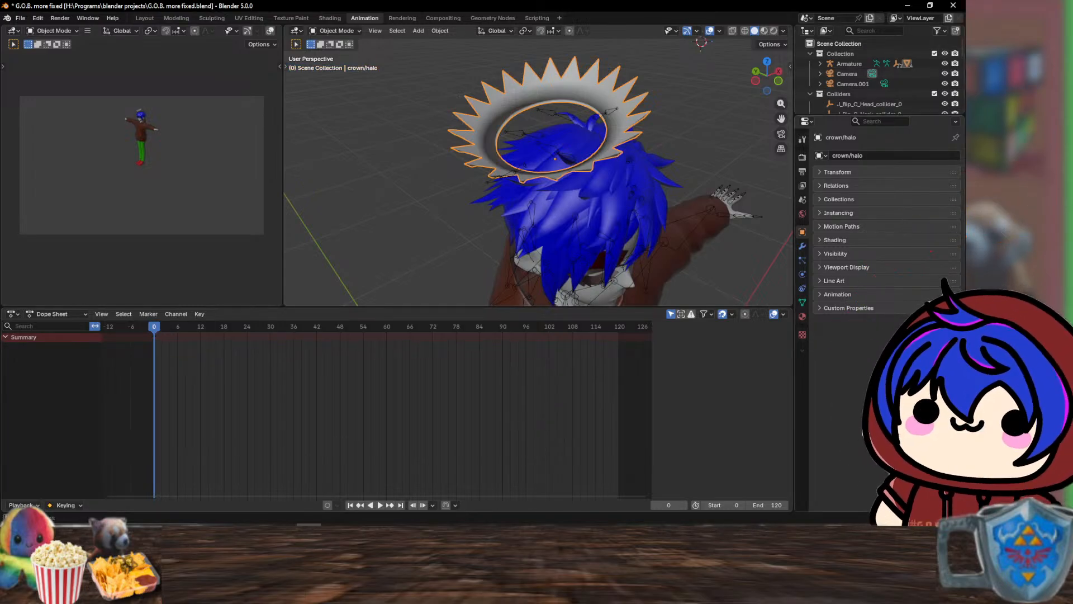
- Set the crown/halo's Z rotation driver expression to frame/100 and play the animation to check the spin
click(837, 172)
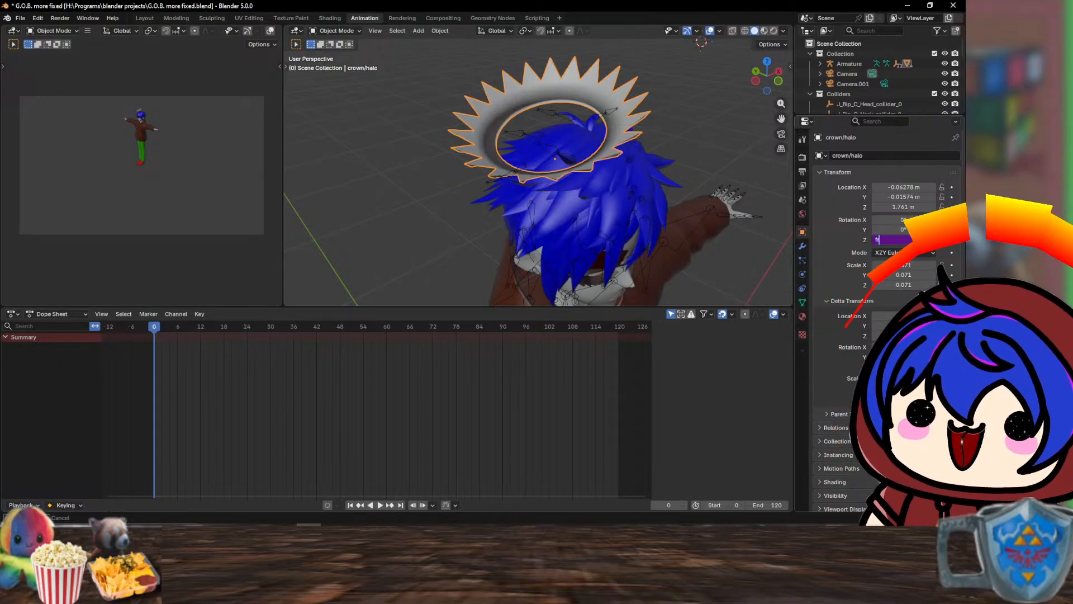
text(frame/)
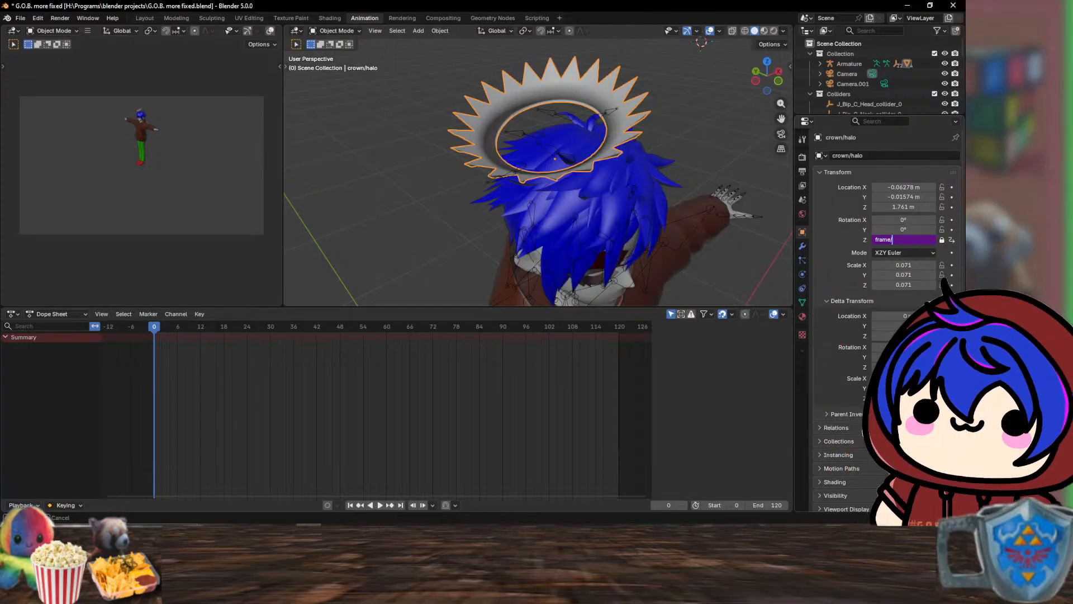
text(1)
key(Return)
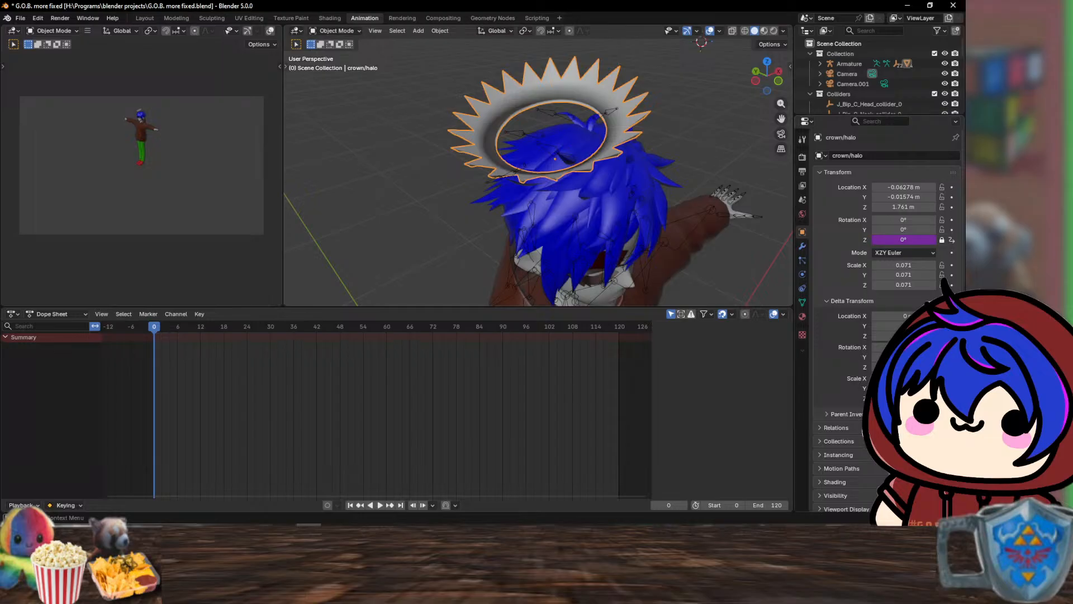
key(space)
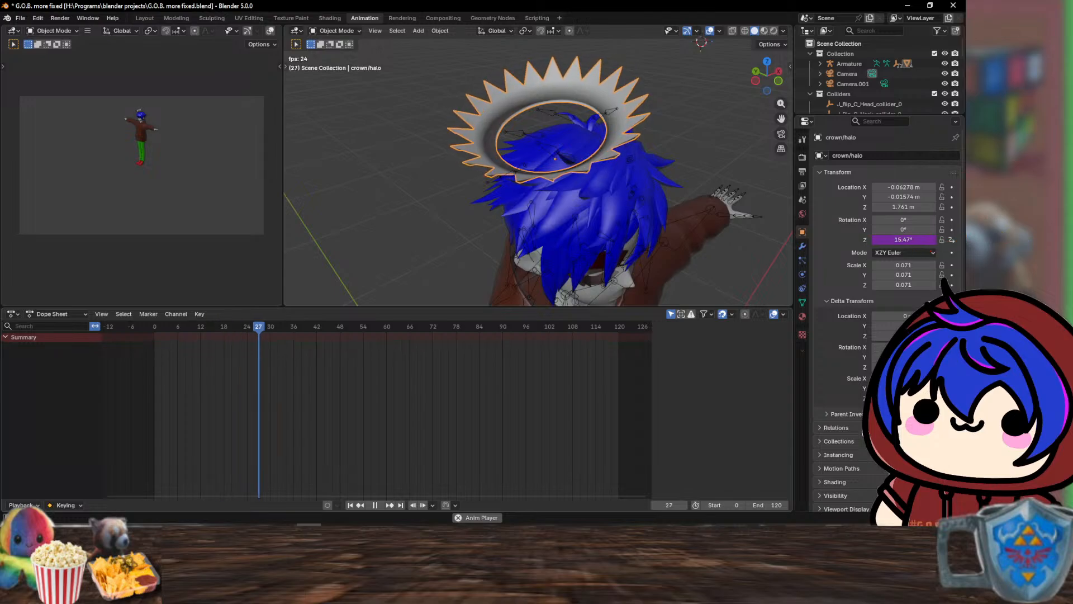
key(Escape)
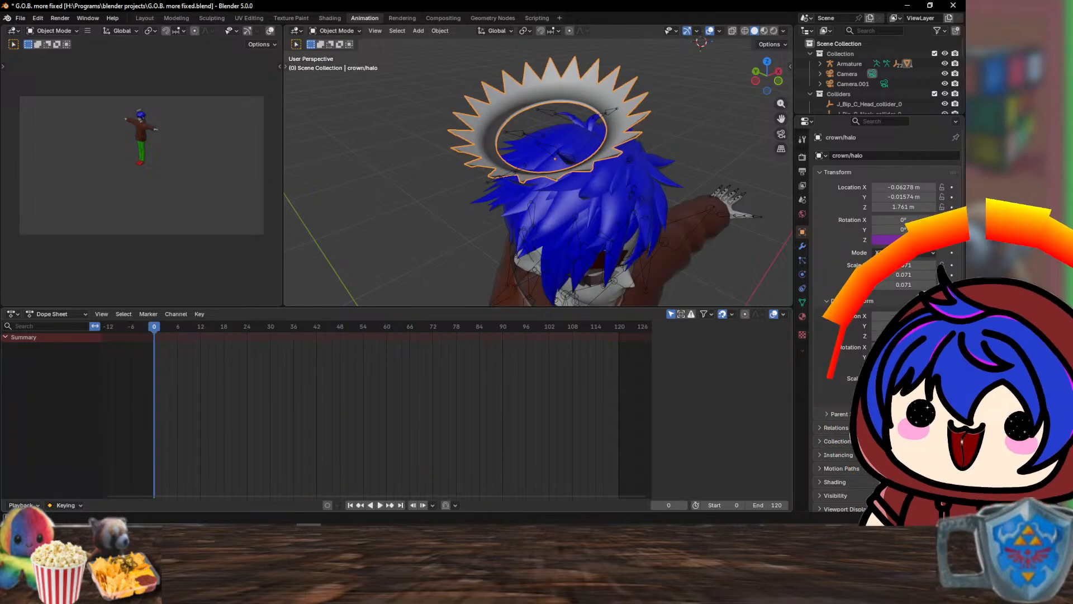
- Undo the Z rotation driver and the deletion of the crown/halo's keyframe at frame 0
key(i)
key(alt+a)
drag(155, 326, 240, 327)
key(ctrl+z)
key(ctrl+z)
key(ctrl+z)
key(ctrl+z)
key(ctrl+z)
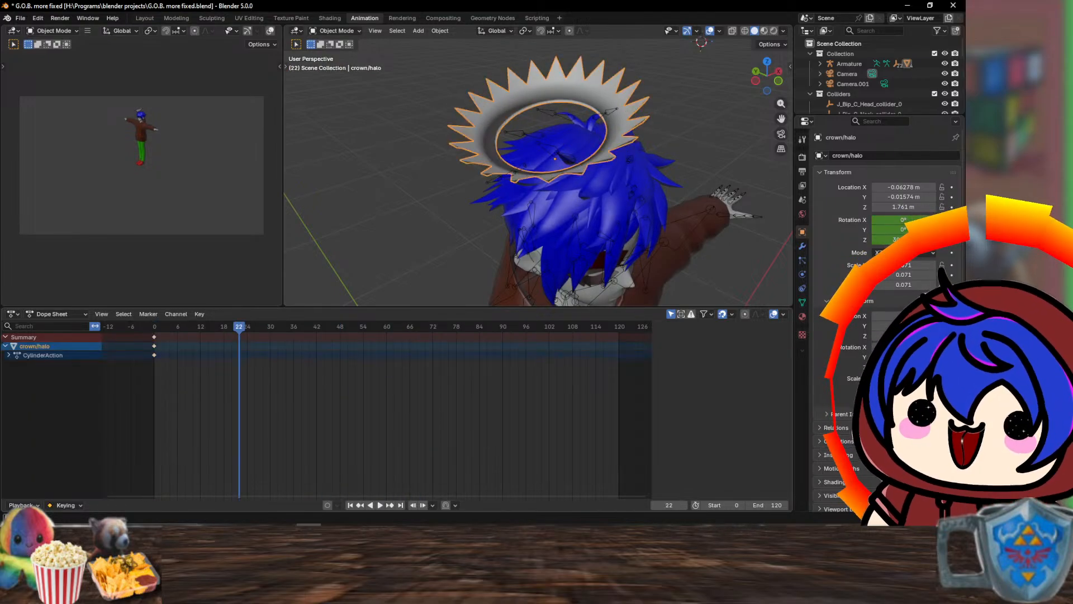
- Undo the deletion of the crown/halo's keyframes at frames 30, 60, 90 and 120
key(ctrl+z)
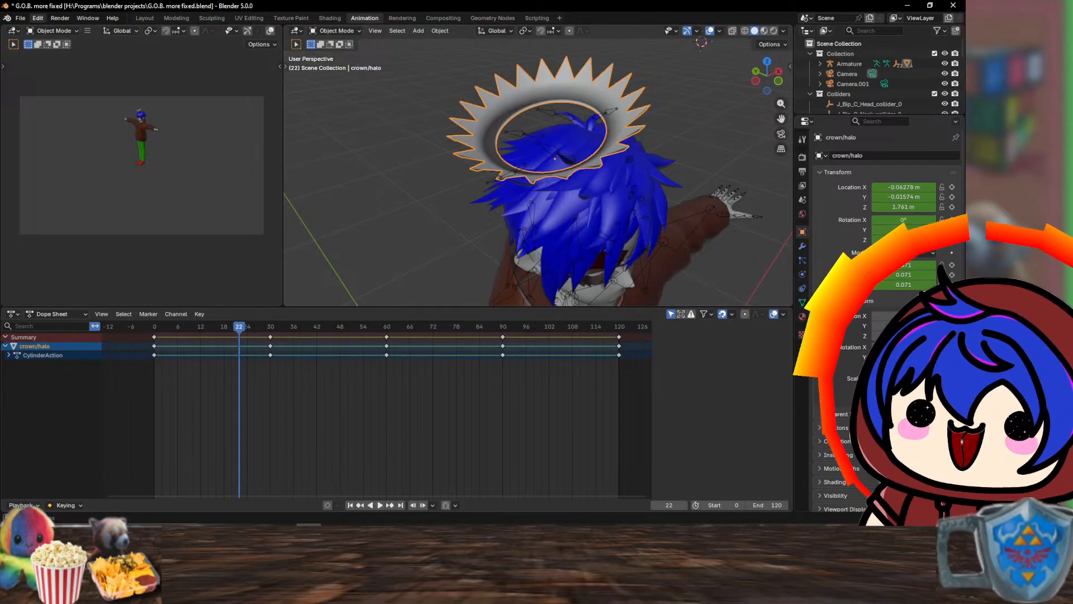
click(37, 18)
mouse_move(112, 17)
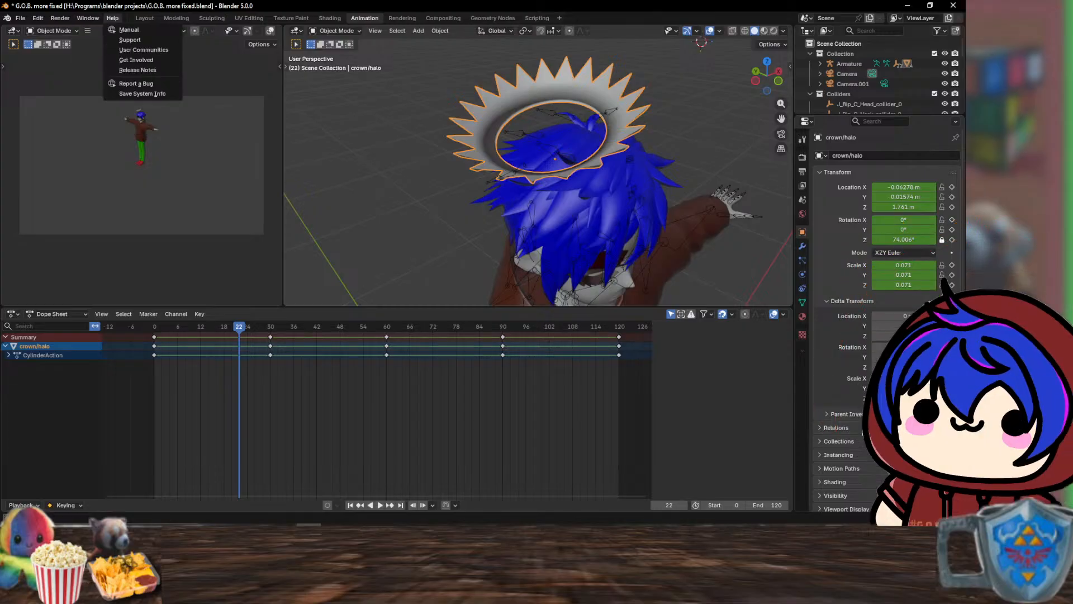
mouse_move(37, 18)
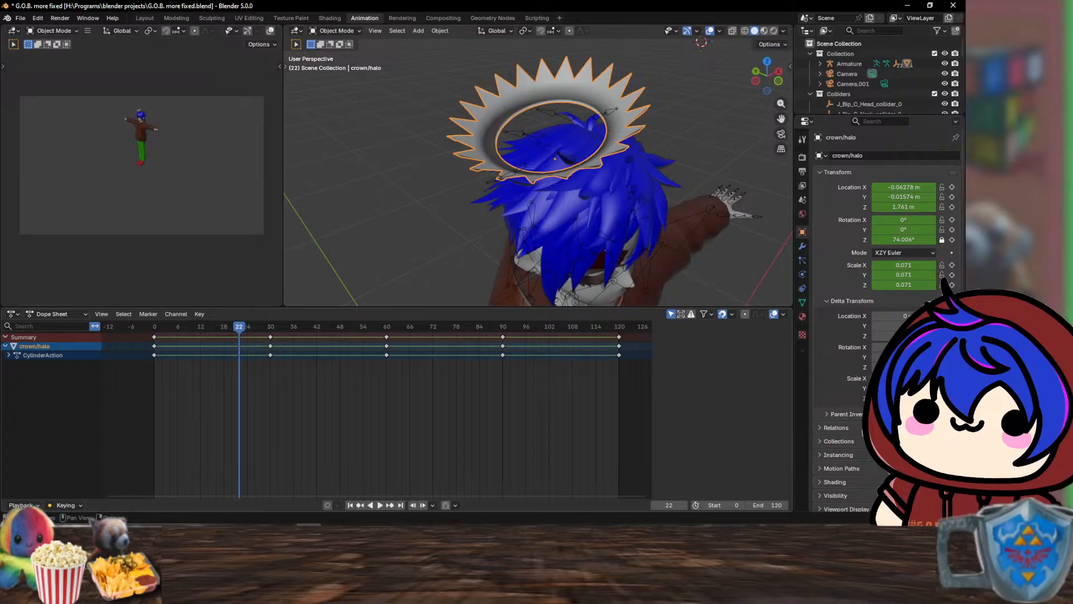
- Delete all of the crown/halo's keyframes, first those at frames 30 to 120, then the remaining one at frame 0
drag(609, 384, 250, 330)
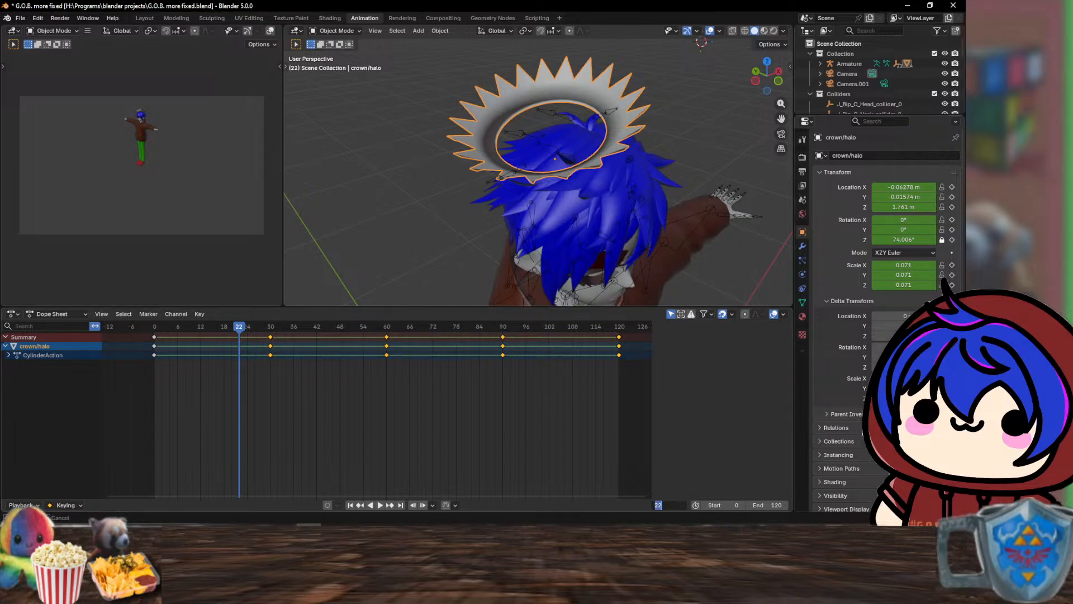
drag(635, 398, 250, 333)
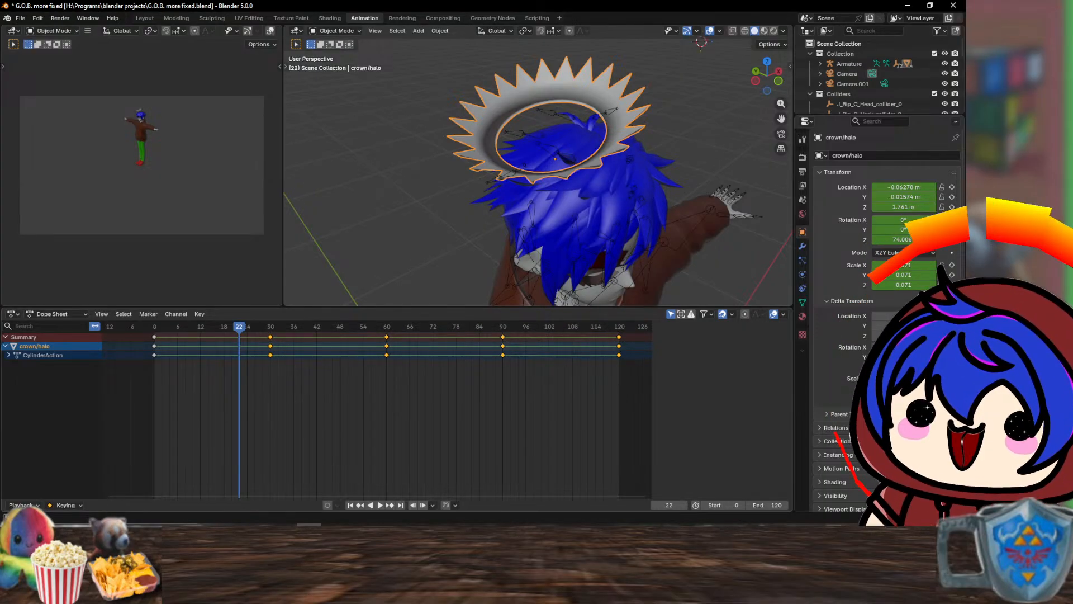
right_click(479, 352)
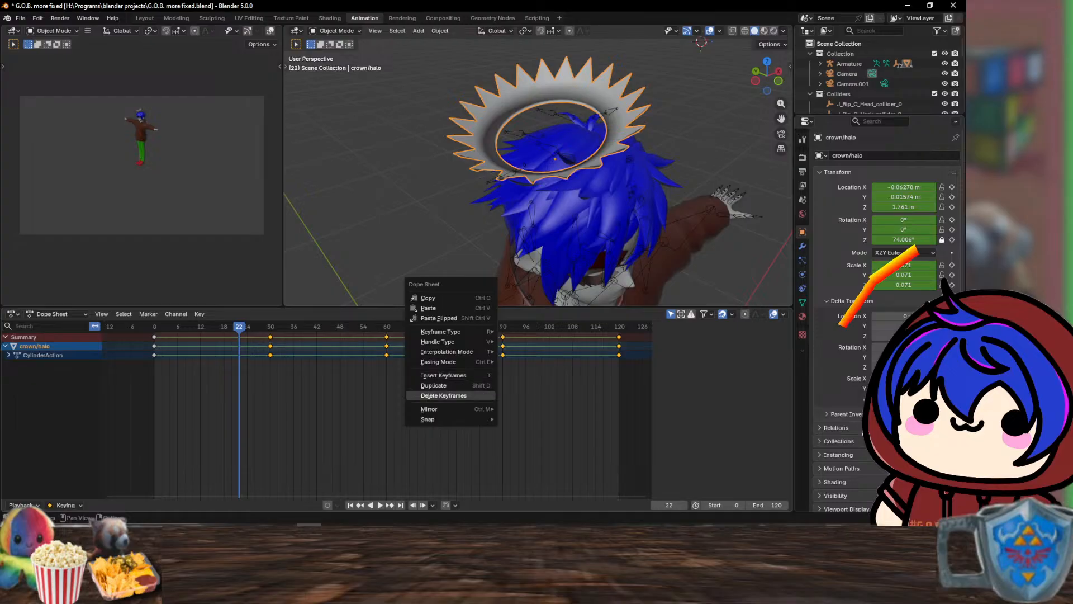
click(443, 395)
drag(189, 378, 129, 336)
right_click(128, 337)
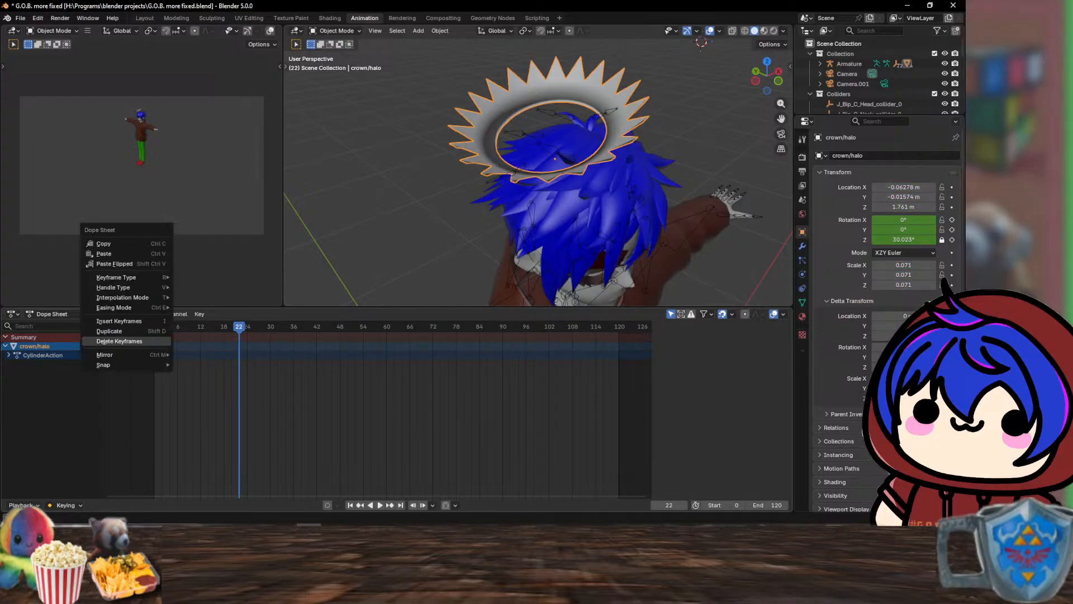
click(129, 339)
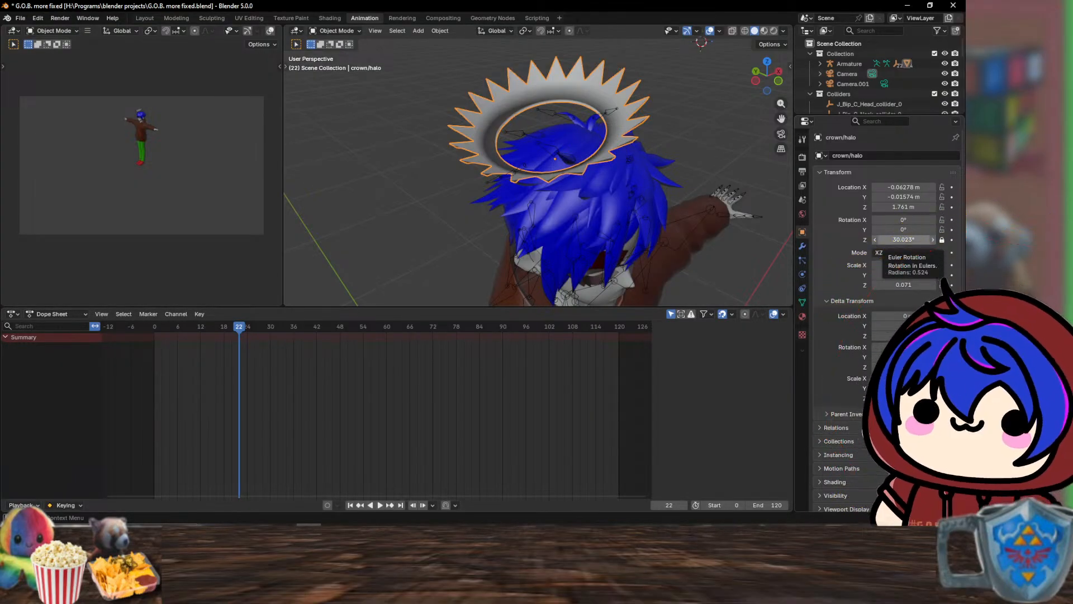
click(66, 505)
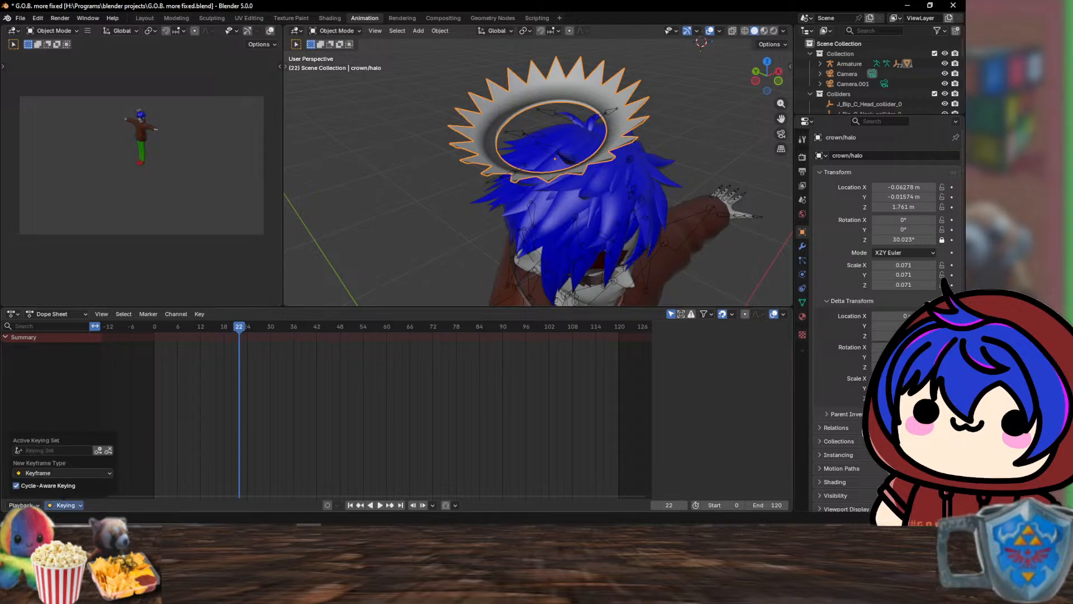
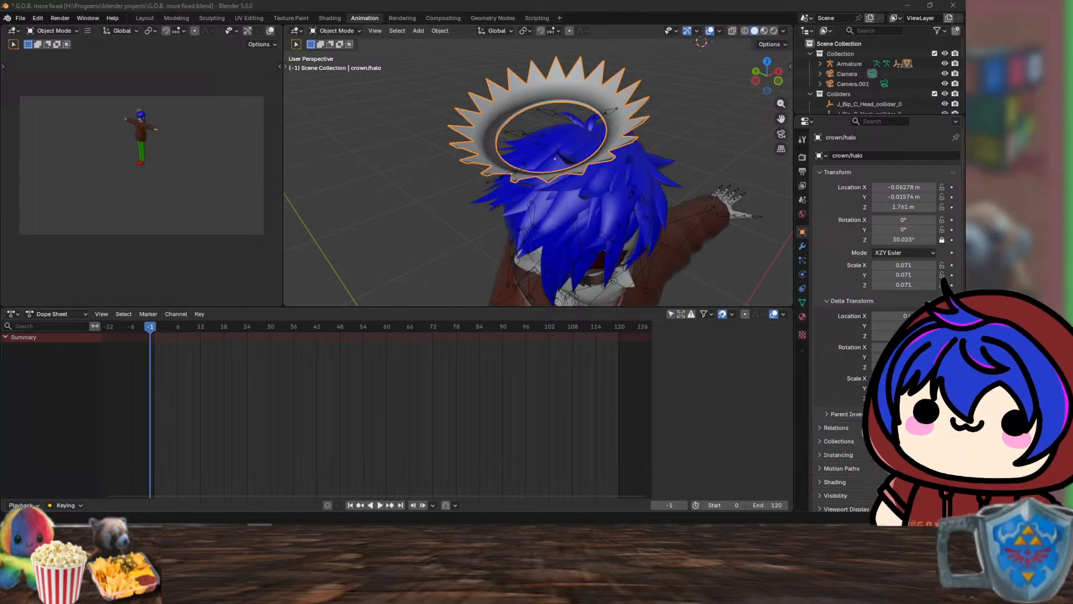
- Add a driver based on #frame to the crown/halo's Z rotation and play the animation
right_click(616, 95)
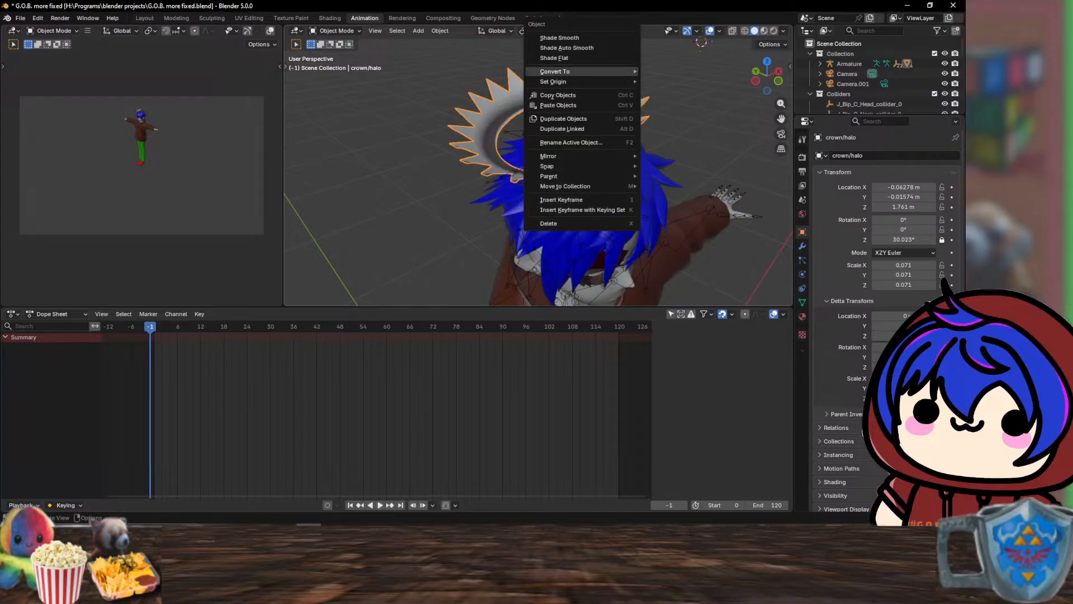
click(904, 240)
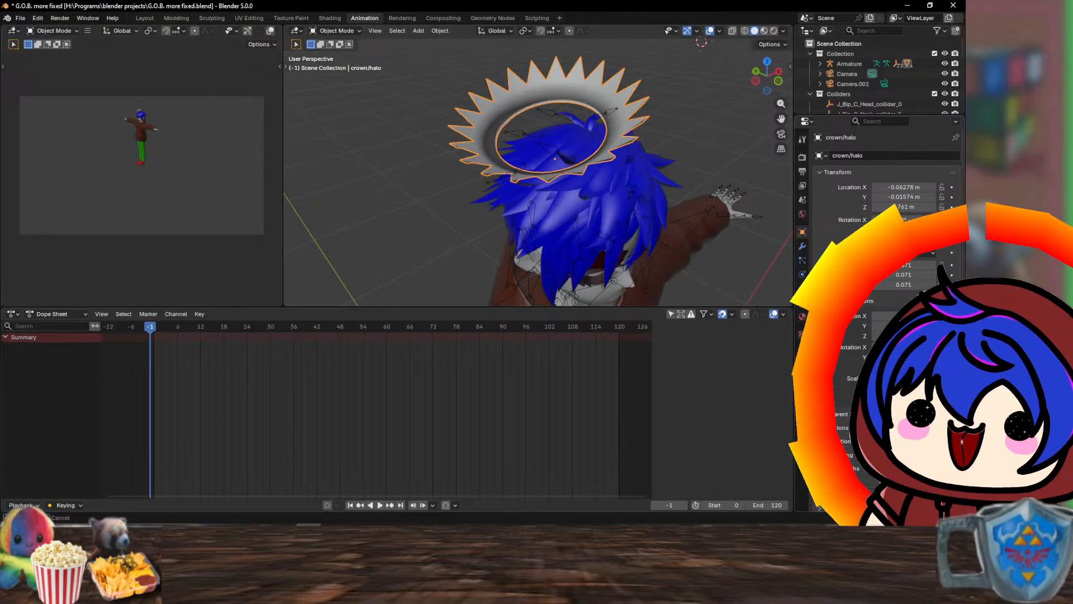
text(#frame)
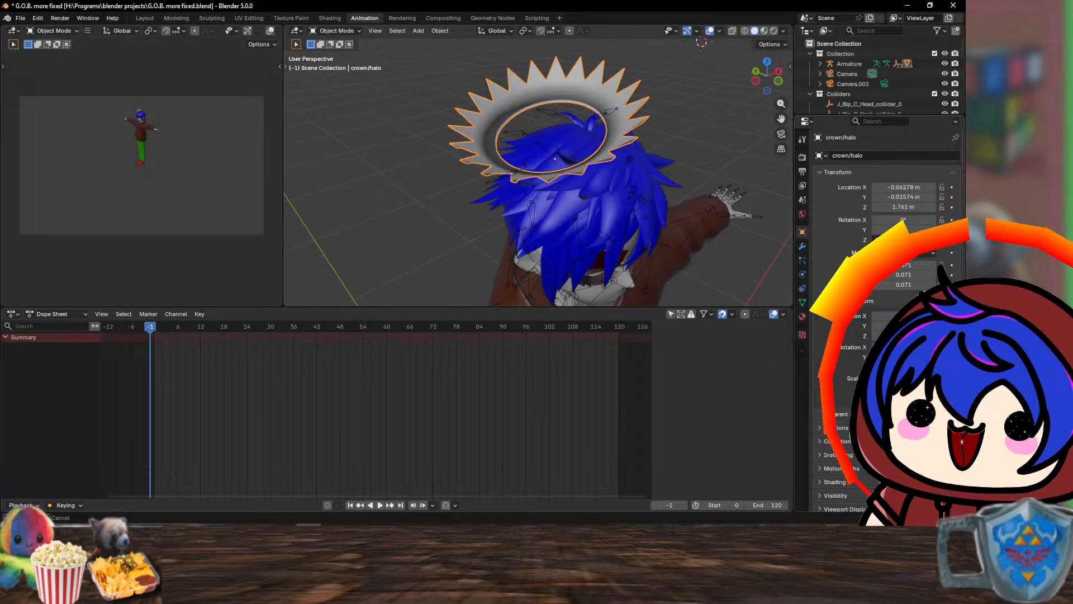
key(Return)
key(space)
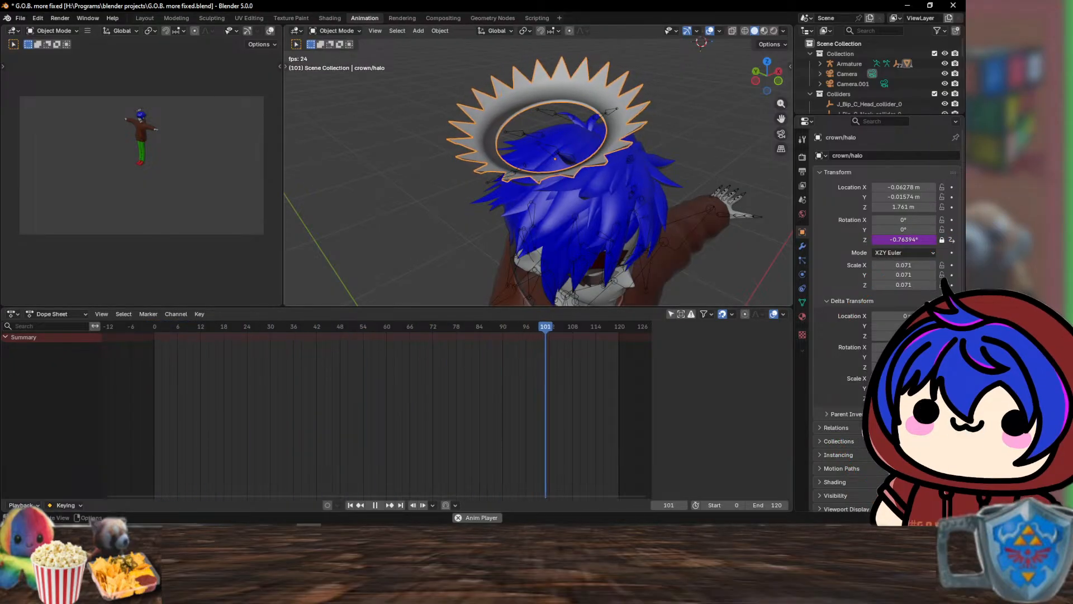
- Watch the spin from the front view, stop playback, and advance frame by frame to 118 to examine the crown/halo's Z rotation
click(778, 81)
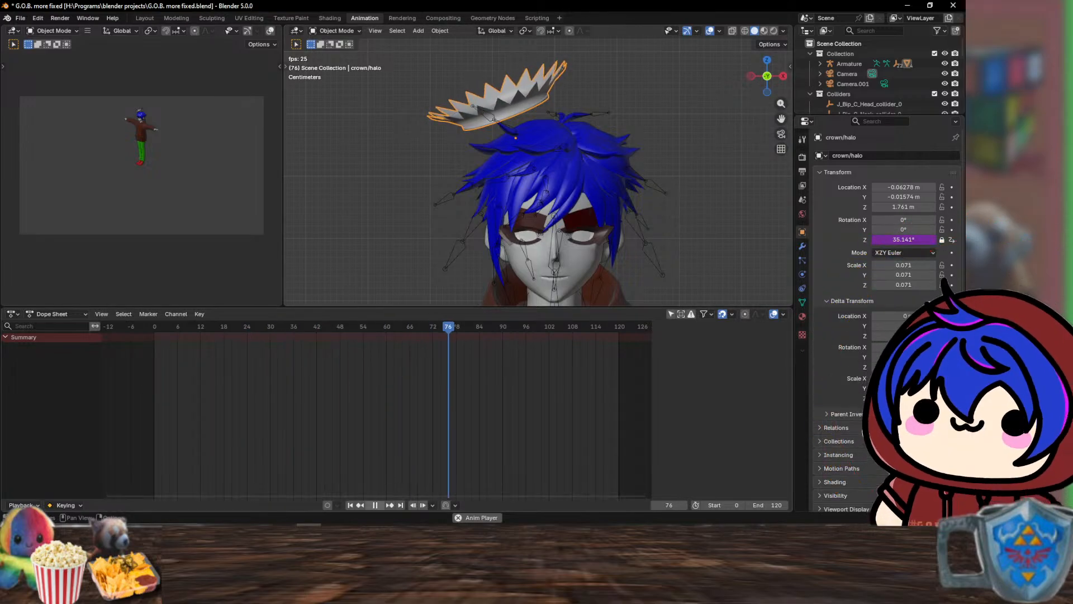
click(375, 505)
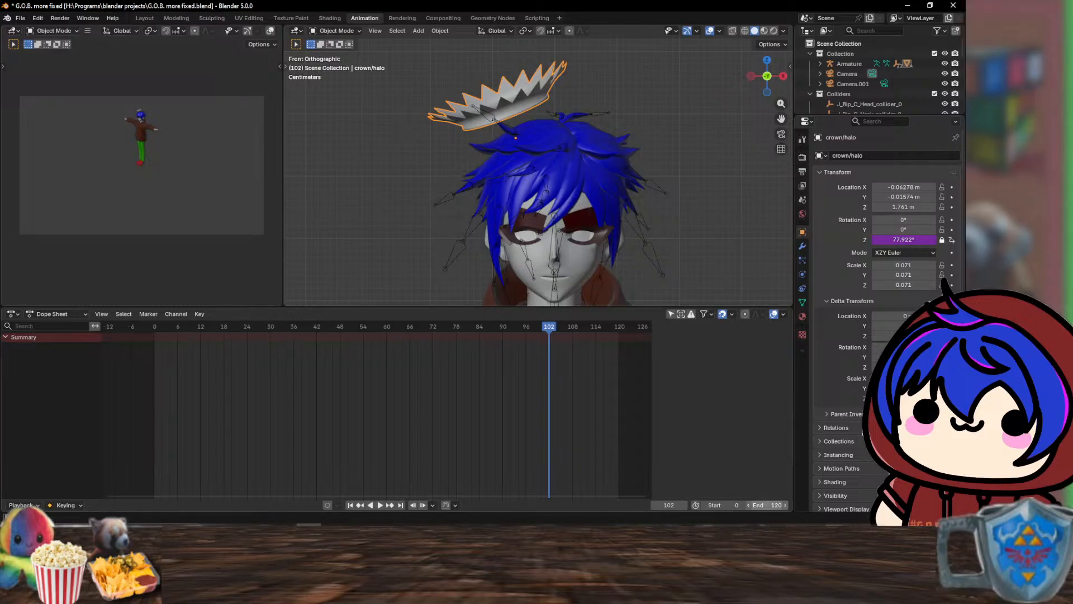
key(Right)
key(Right)
key(Right)
key(Right)
key(Right)
key(Right)
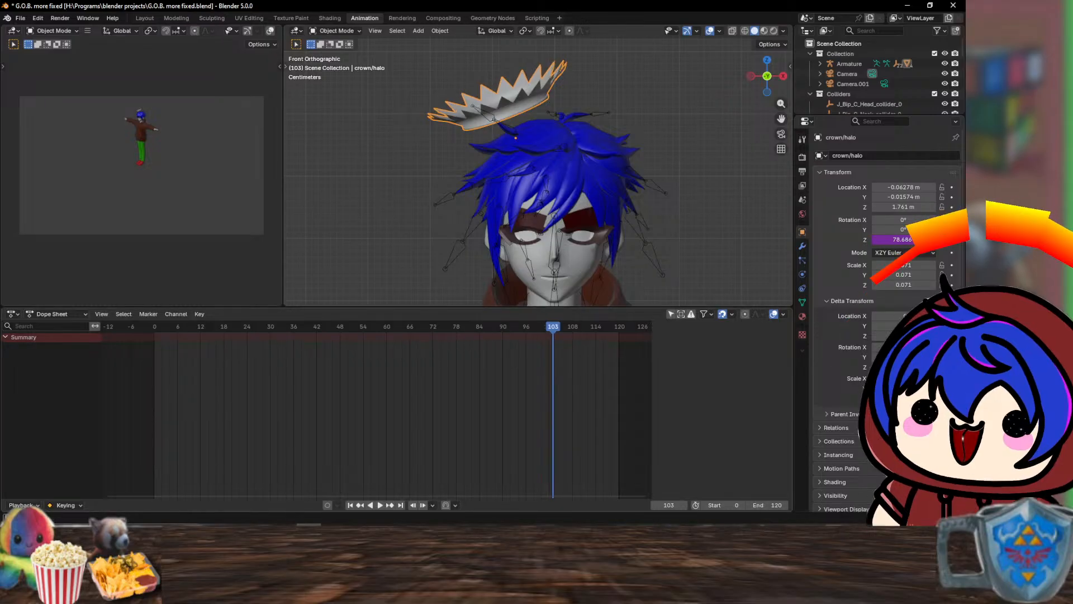
key(Right)
key(Right)
key(Right)
key(Right)
key(Right)
key(Right)
key(Right)
key(Right)
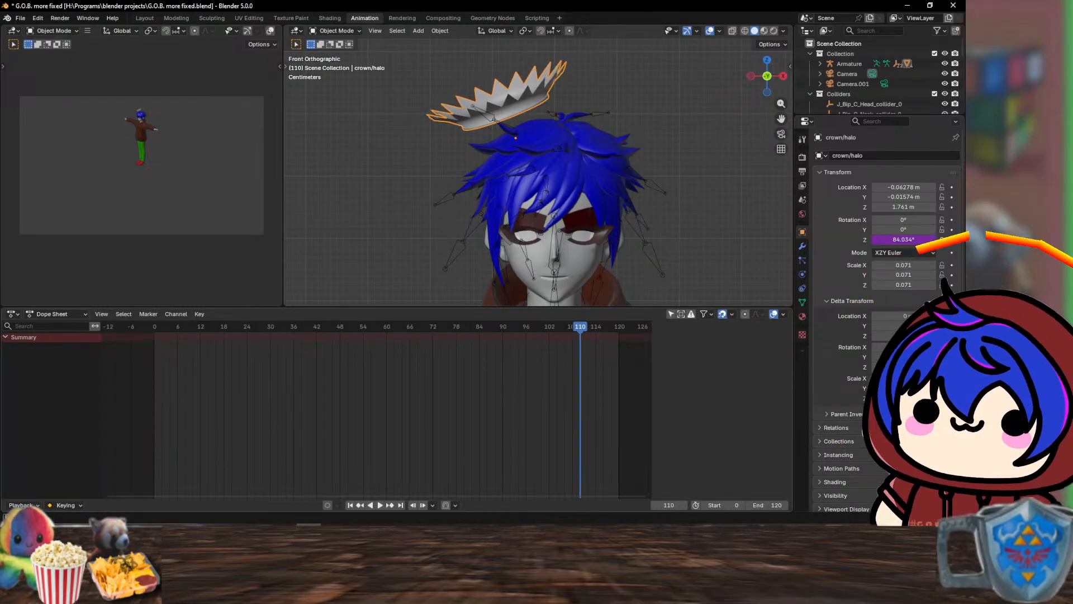
key(Right)
key(Right)
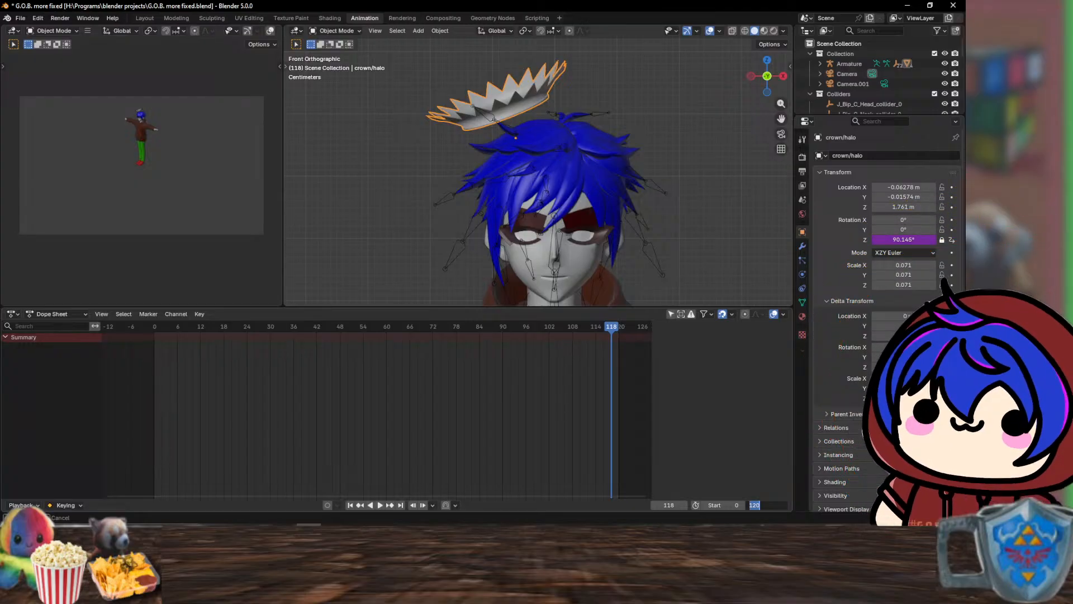
- Set the animation's end frame to 464
text(4)
text(3)
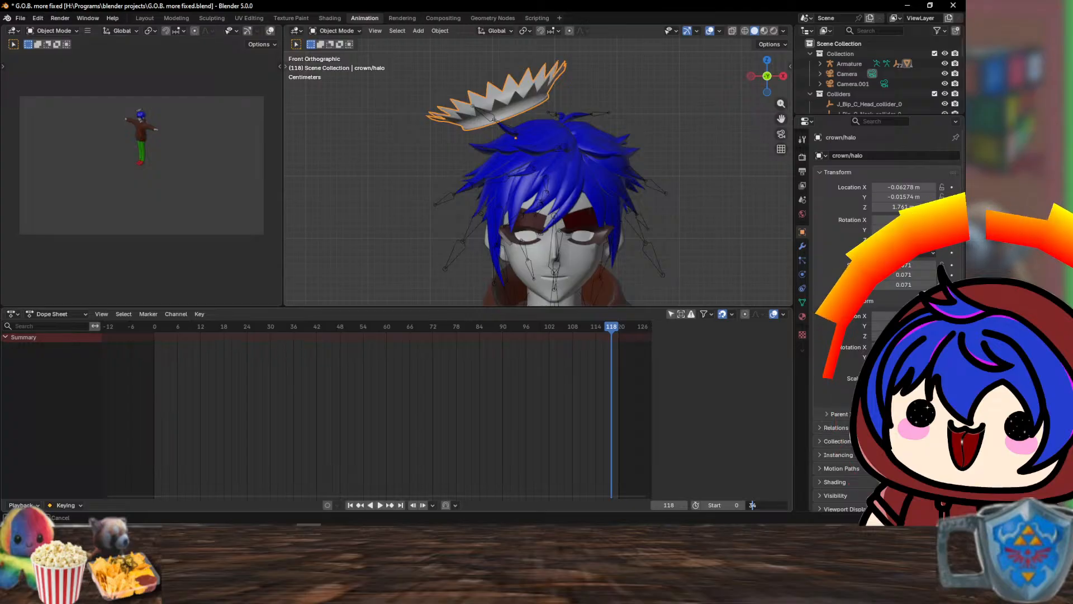
key(BackSpace)
text(6)
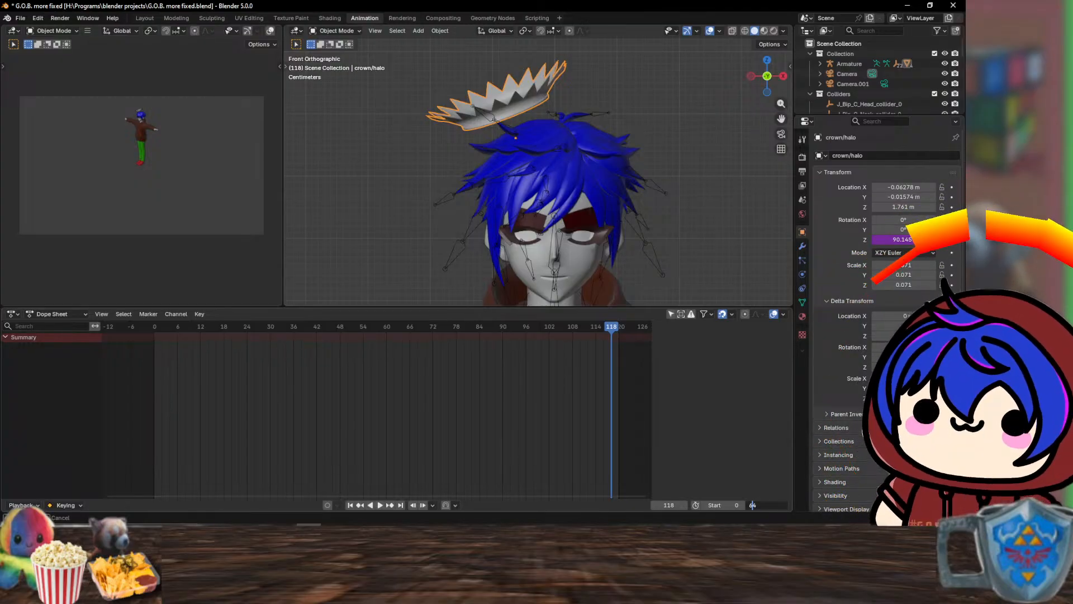
text(4)
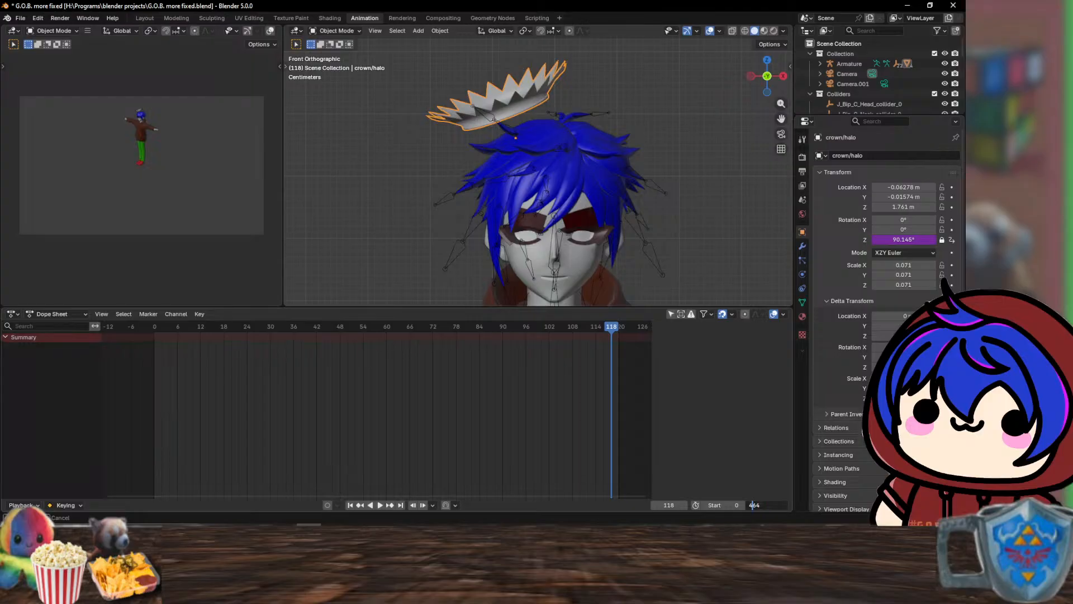
key(Return)
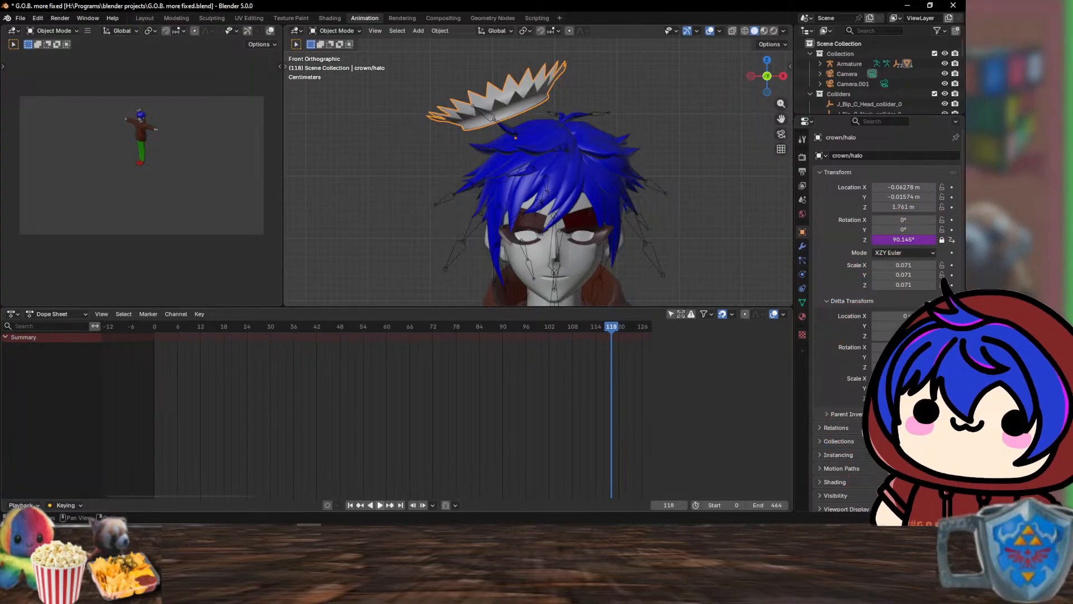
- Play towards the end of the range and step frame by frame to 472 to find where the Z rotation completes 360°
click(380, 505)
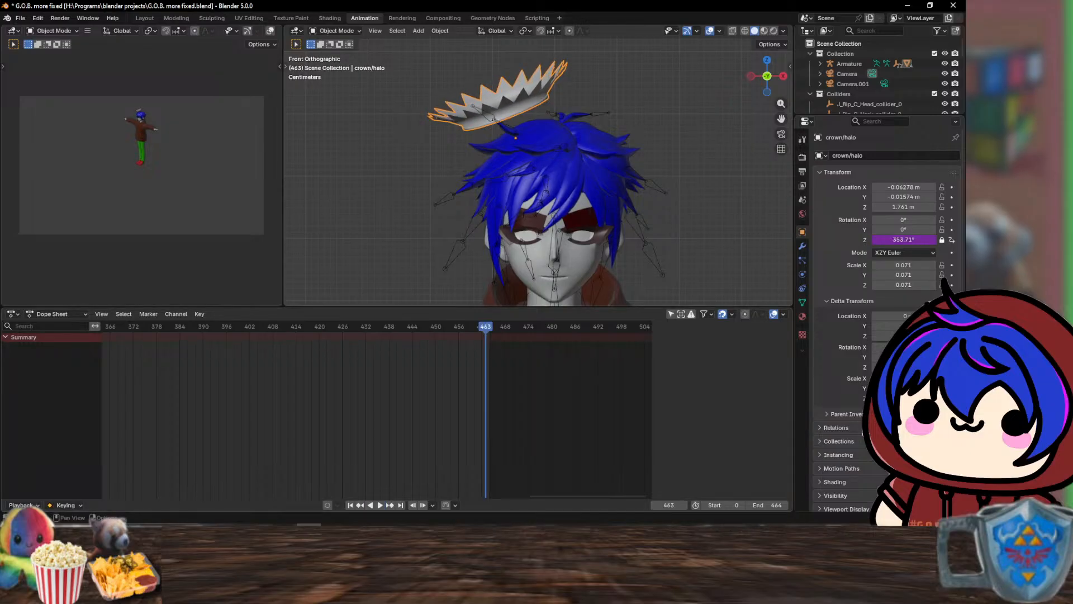
key(Left)
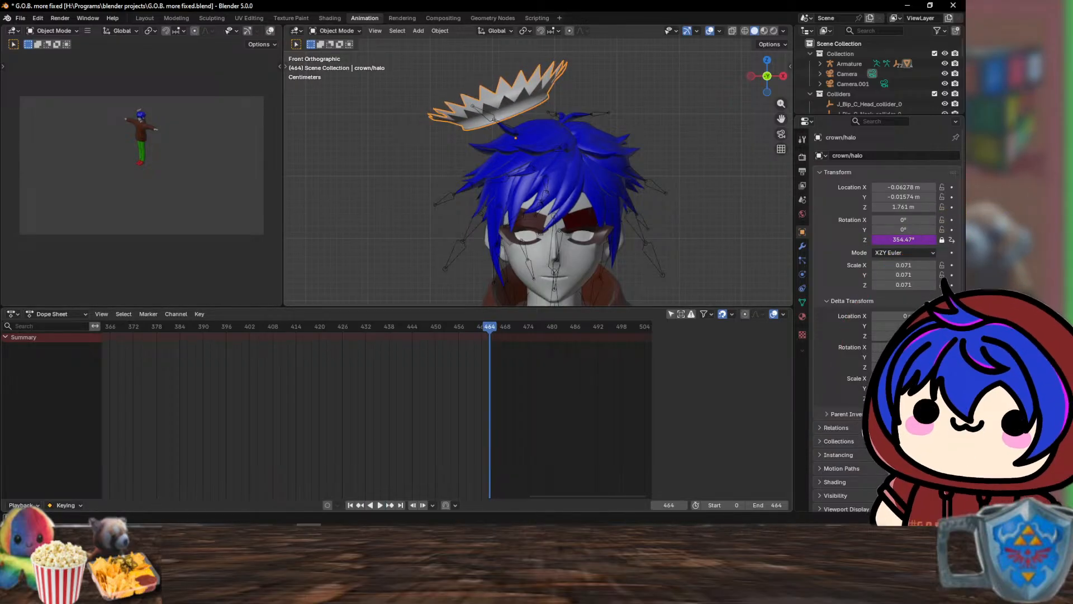
key(Right)
key(Right)
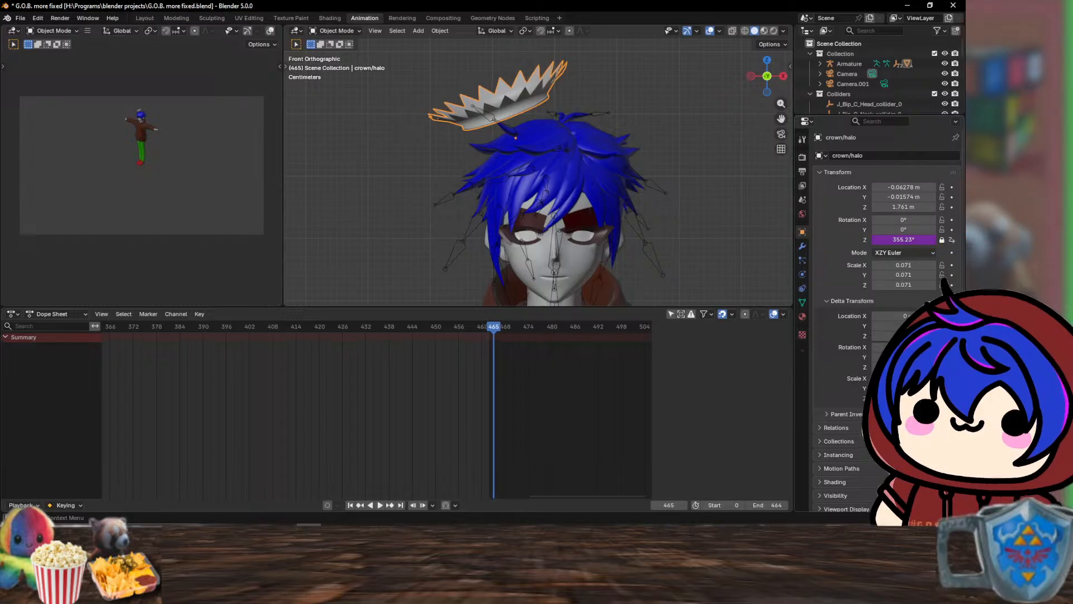
key(Right)
key(Right)
key(Right)
key(Right)
key(Right)
key(Right)
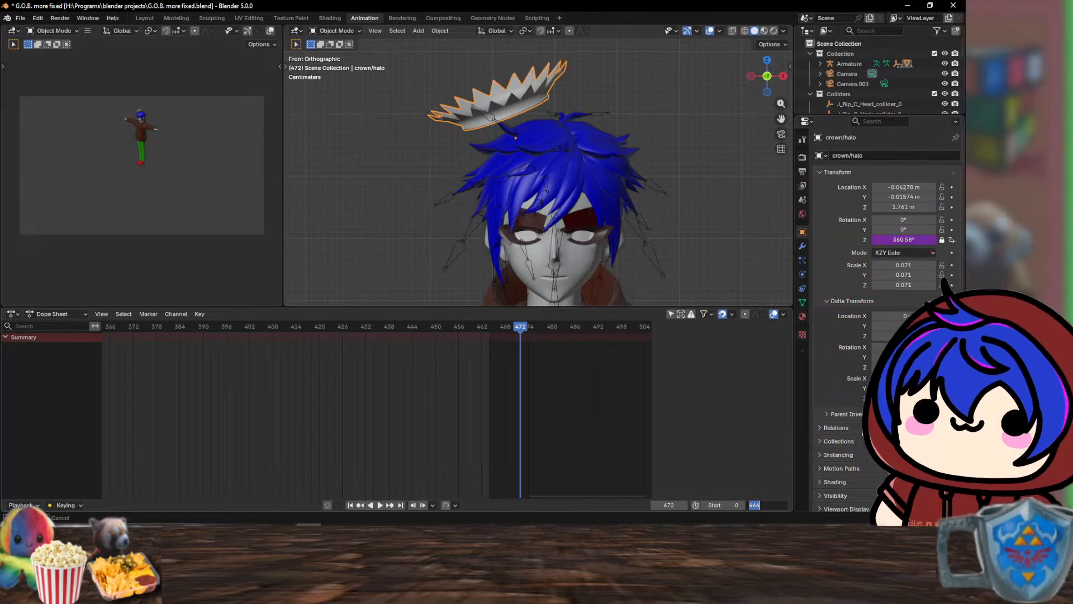
- Set the animation's end frame to 472 and play it from the start to check the loop
text(472)
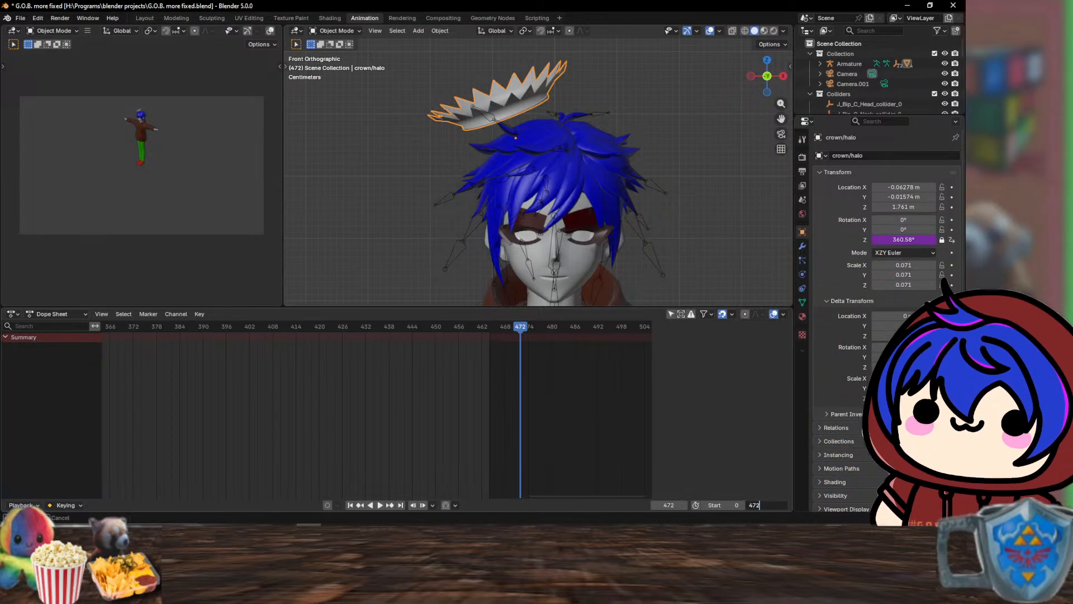
key(Return)
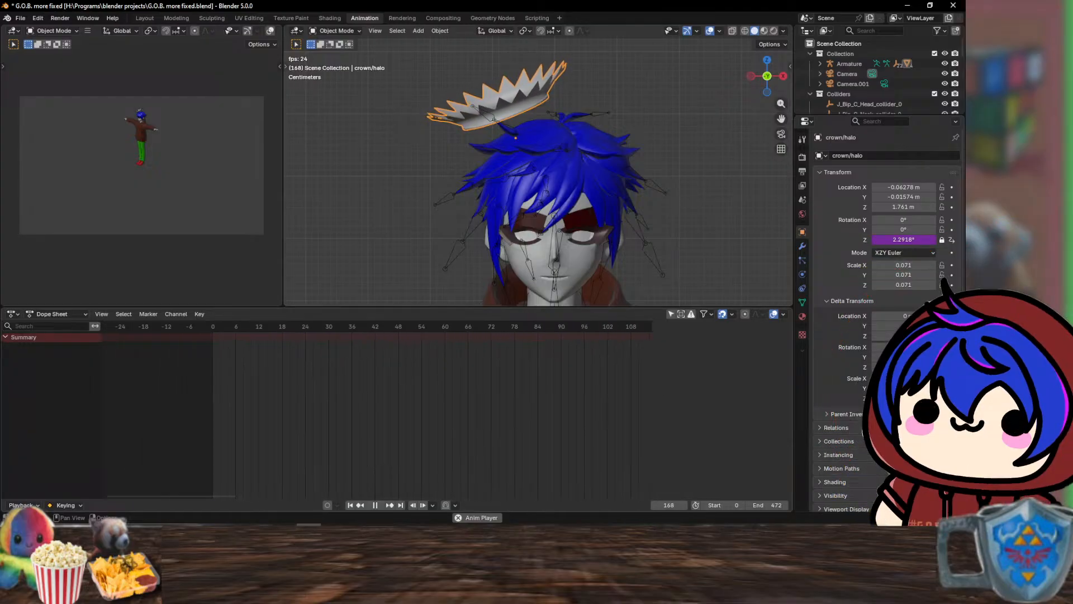
click(350, 505)
click(375, 505)
key(space)
- Compare the Z rotation at frames 0 and 1, set the animation's start frame to 1, and replay the loop
key(shift+Left)
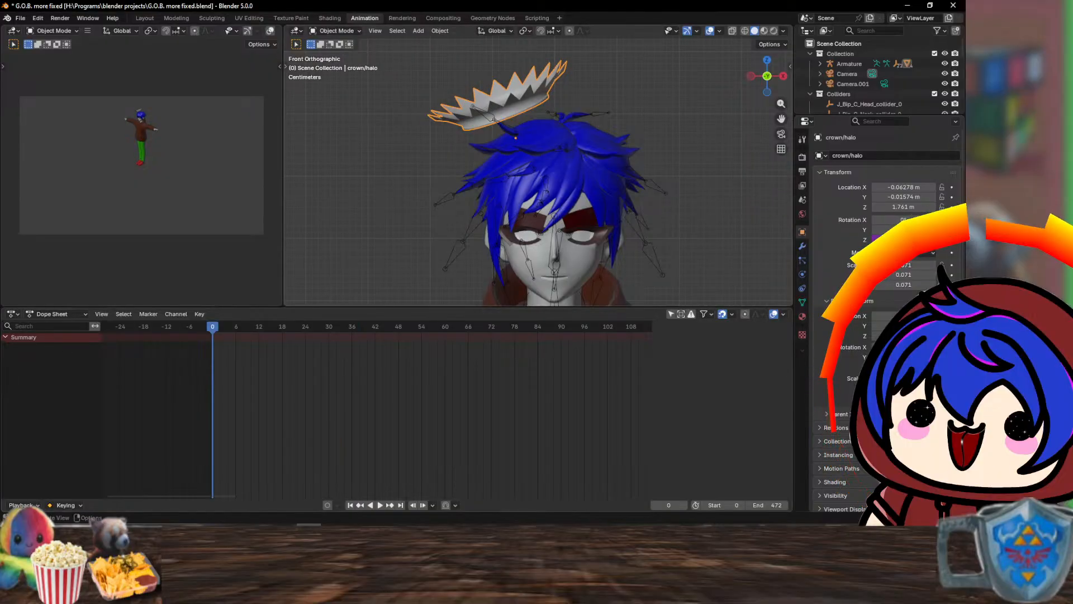
key(Right)
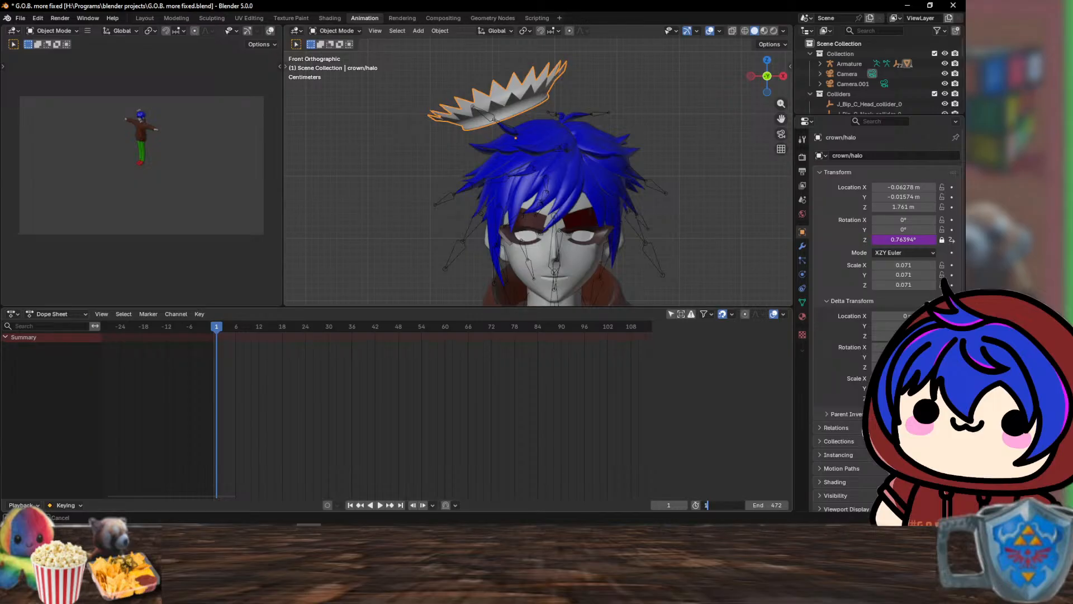
key(Return)
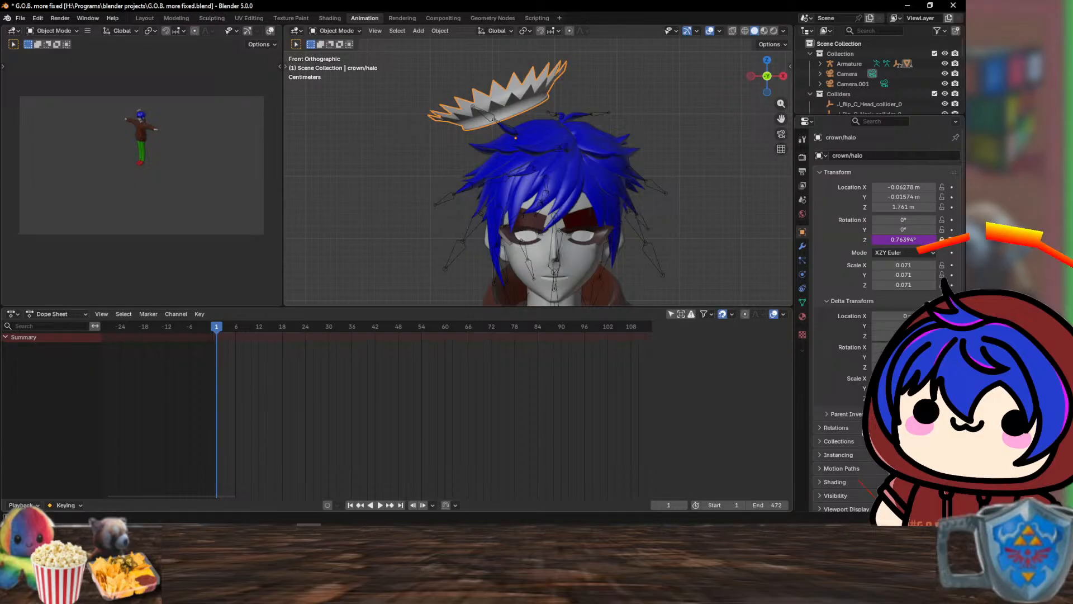
key(space)
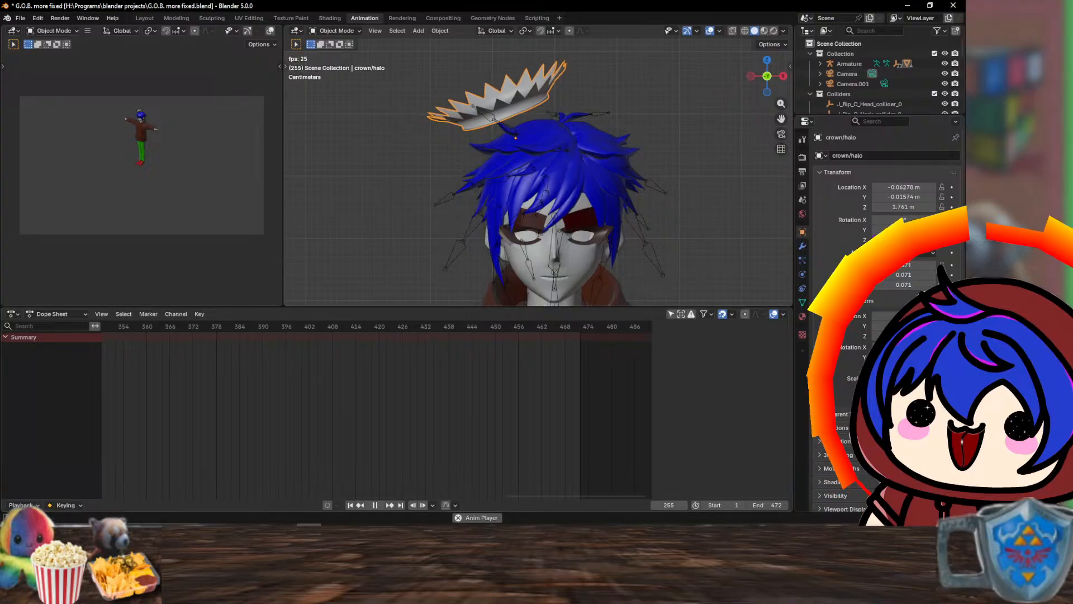
key(space)
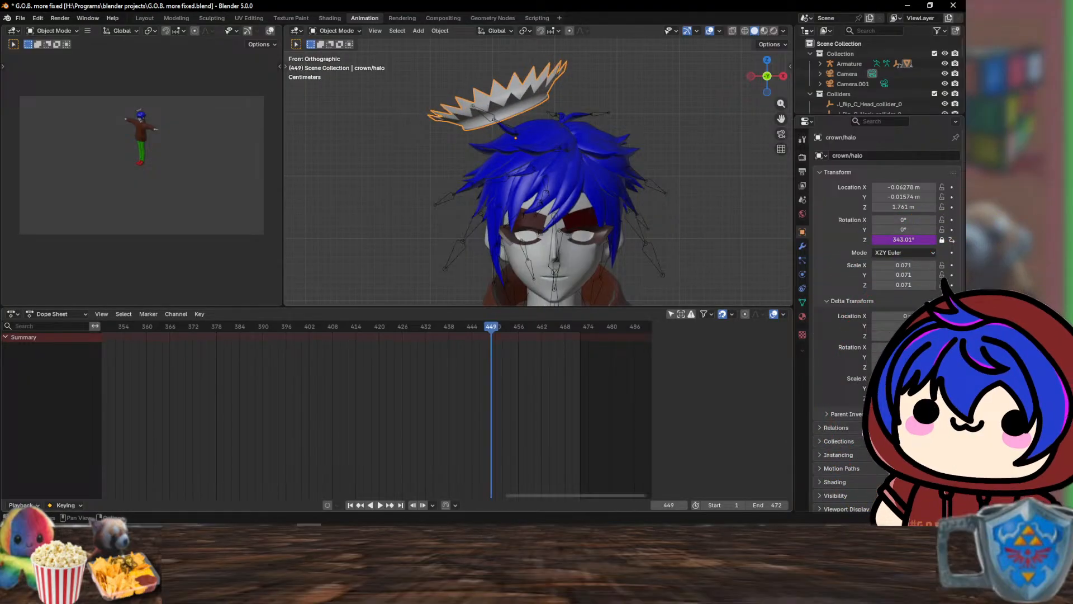
click(380, 505)
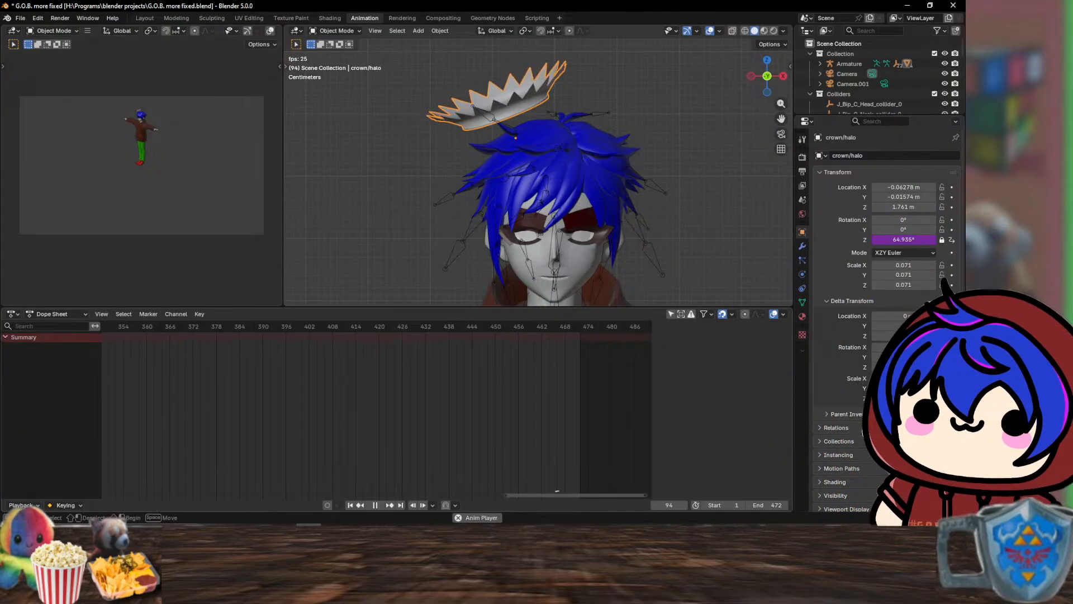
- Try to export the armature's looping animation as a VRM Animation (.vrma) file
middle_drag(168, 414, 715, 413)
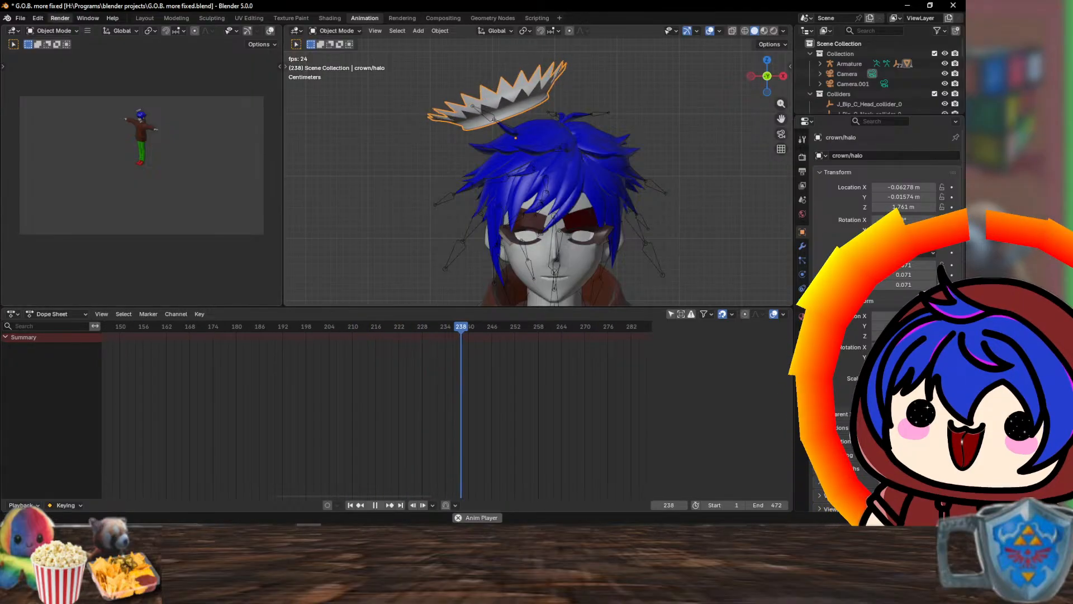
click(20, 18)
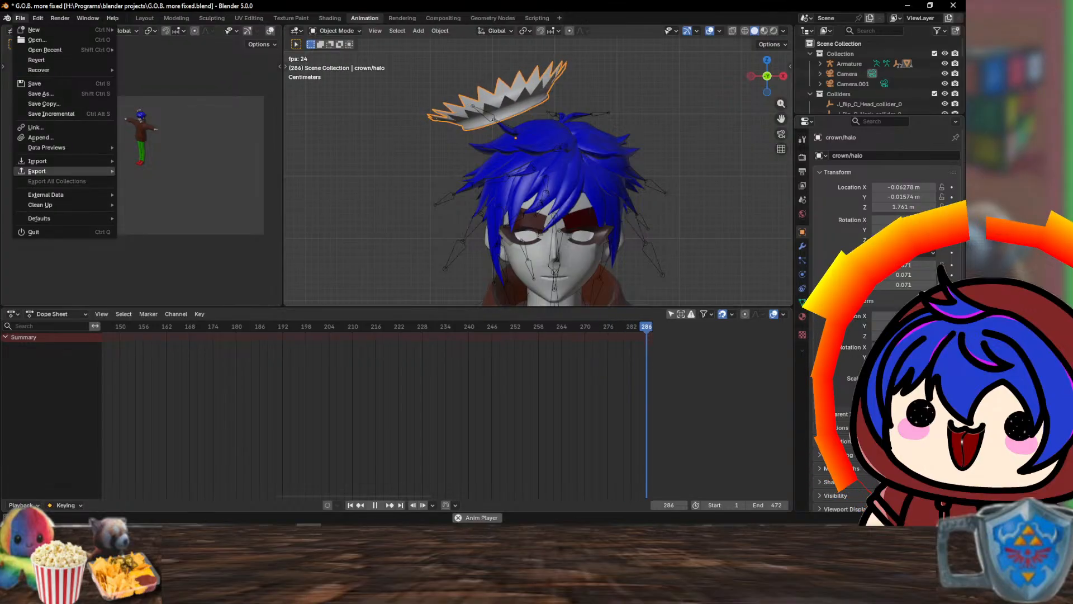
mouse_move(62, 171)
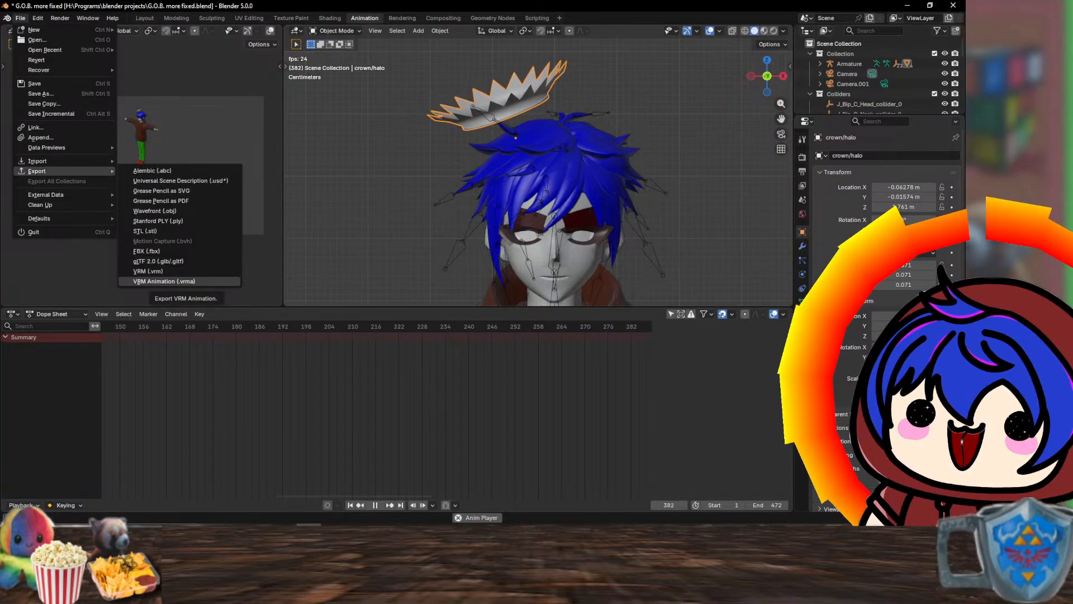
click(164, 281)
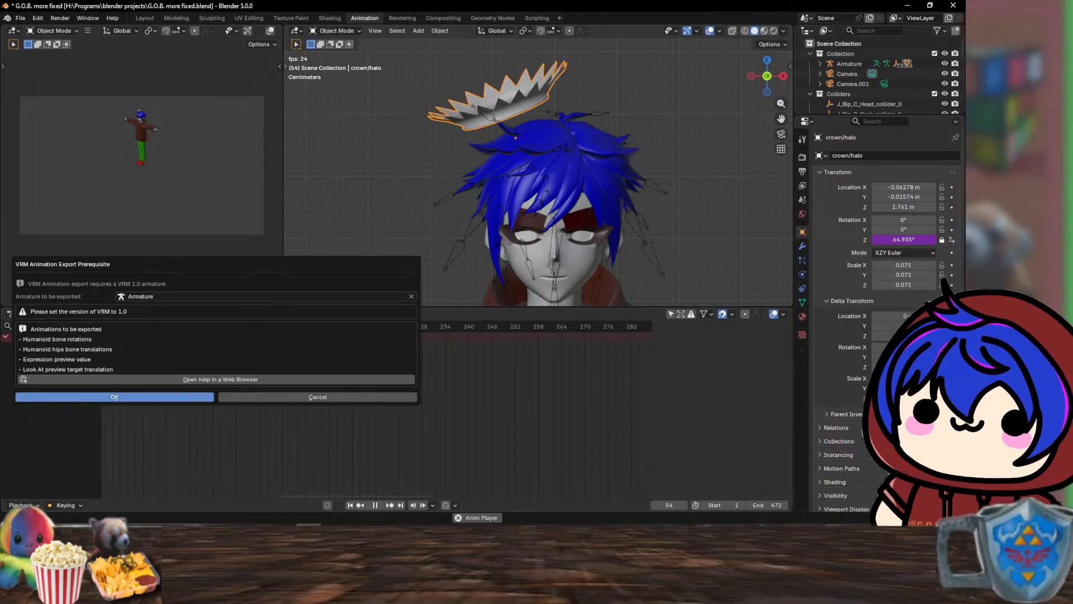
click(157, 396)
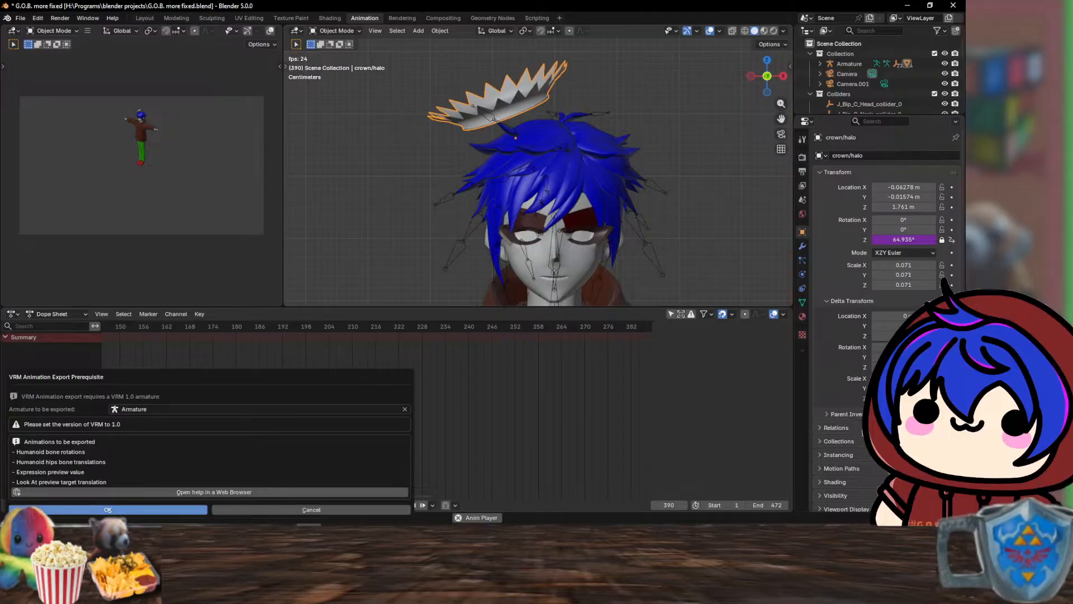
click(177, 510)
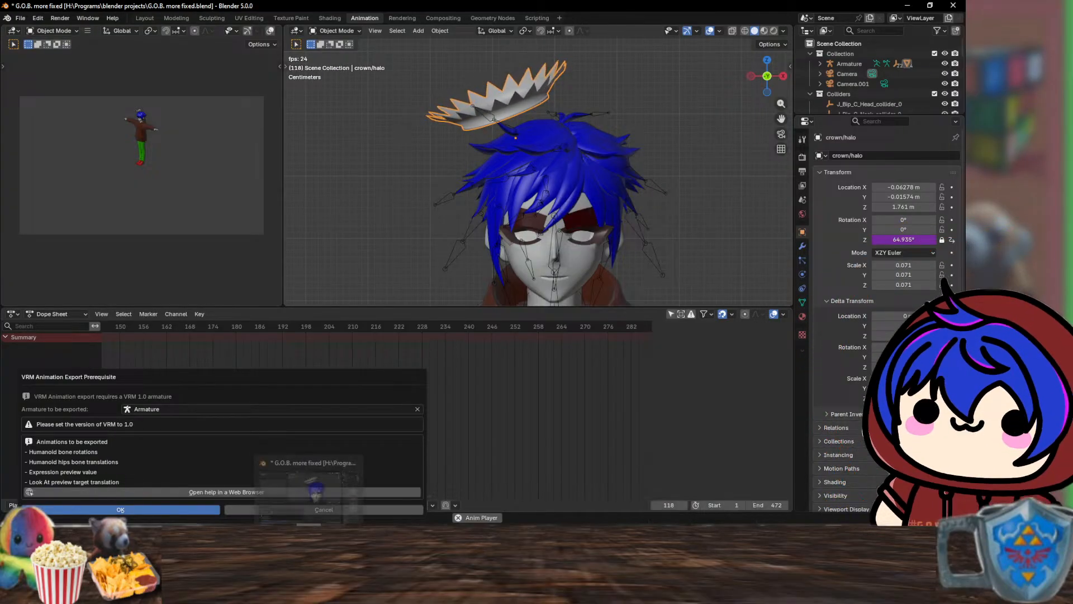
- Open the VRM add-on's online help page about animation export, then return to Blender
key(super+e)
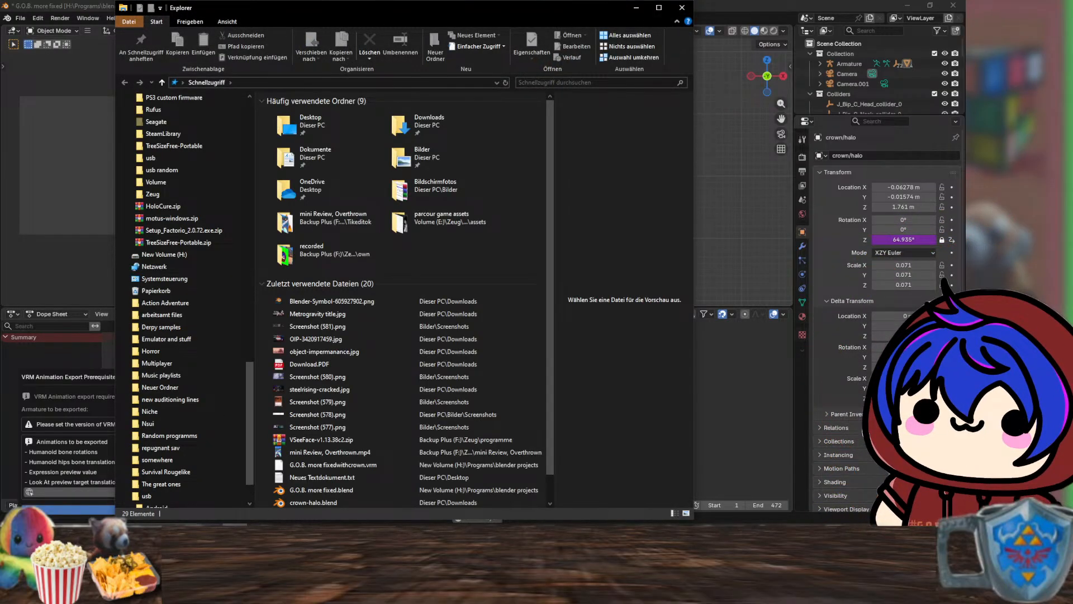
drag(438, 11, 2, 232)
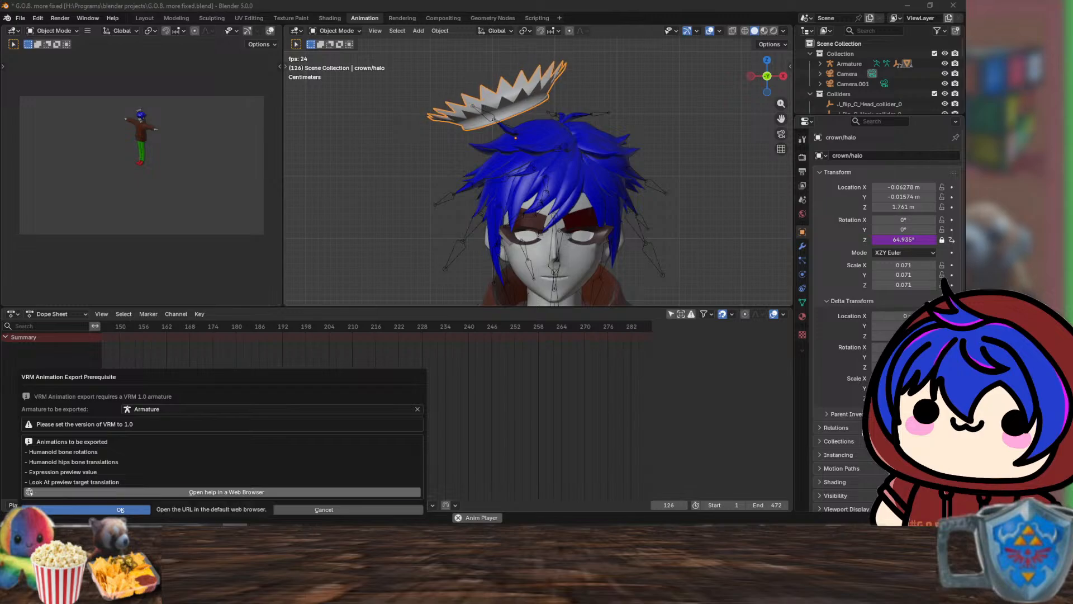
click(158, 493)
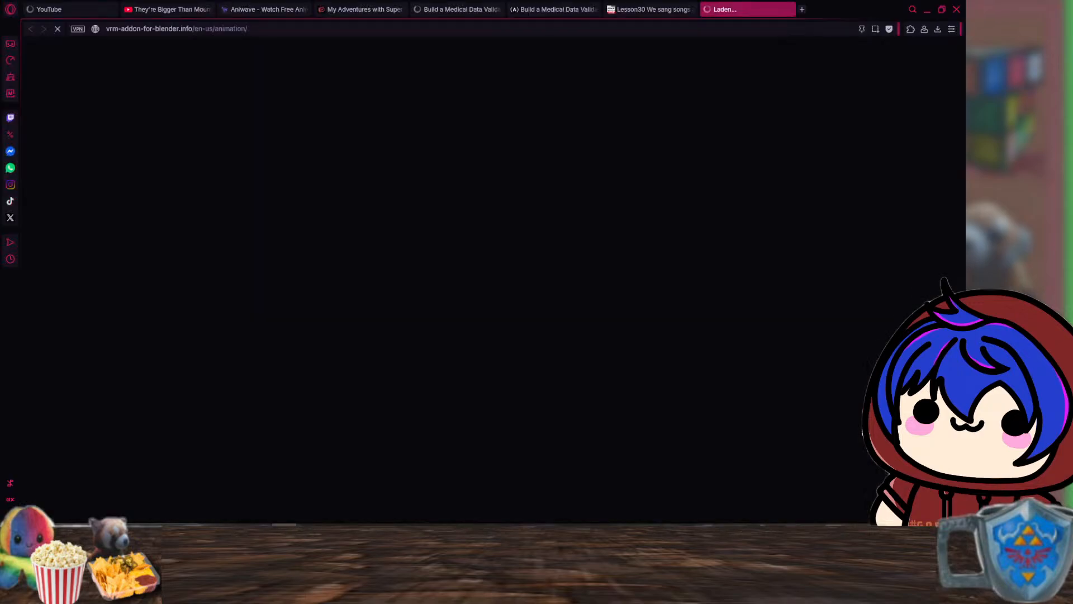
drag(811, 10, 965, 17)
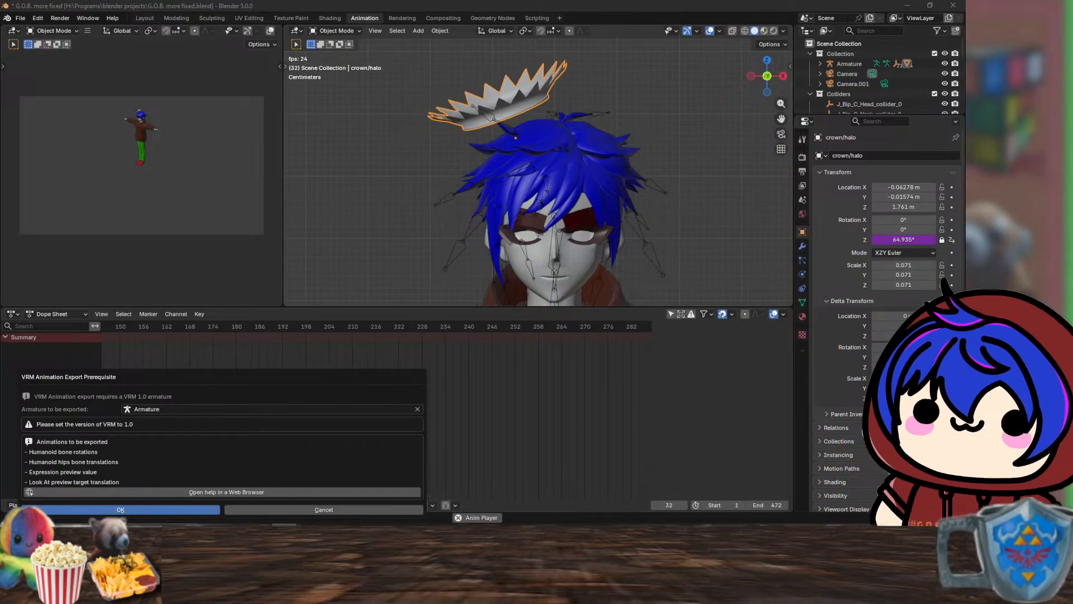
- Make the Armature the active object, select it with its whole hierarchy, and look through its object options
click(850, 64)
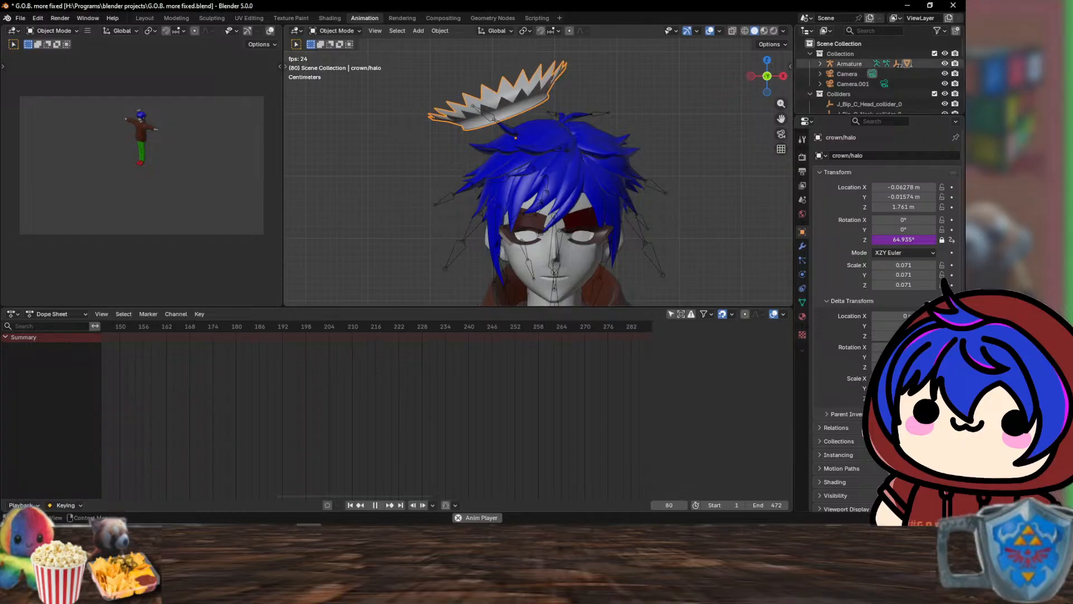
click(850, 64)
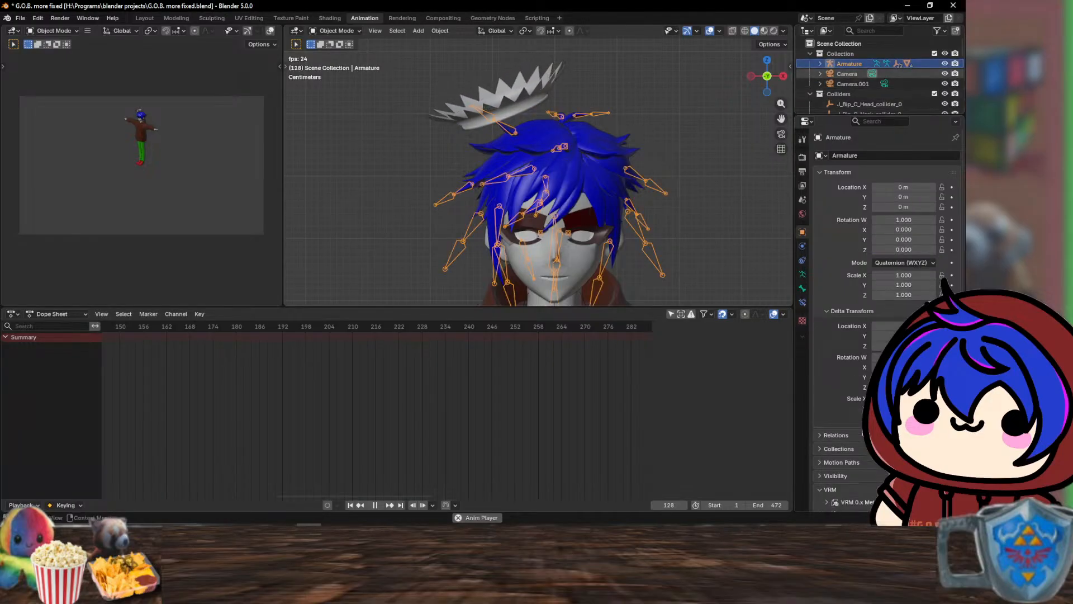
double_click(849, 63)
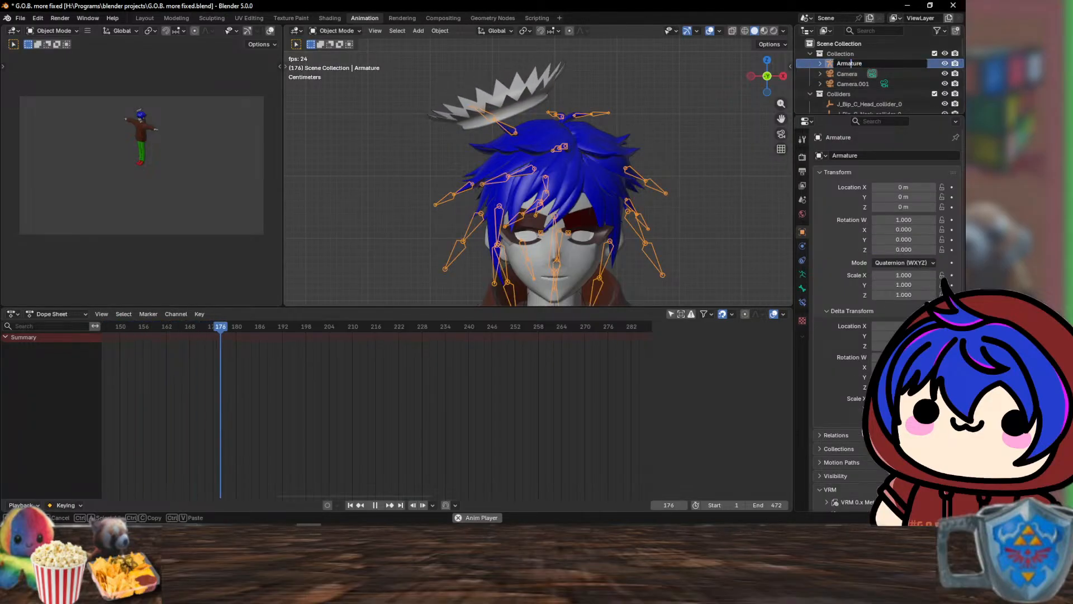
right_click(804, 62)
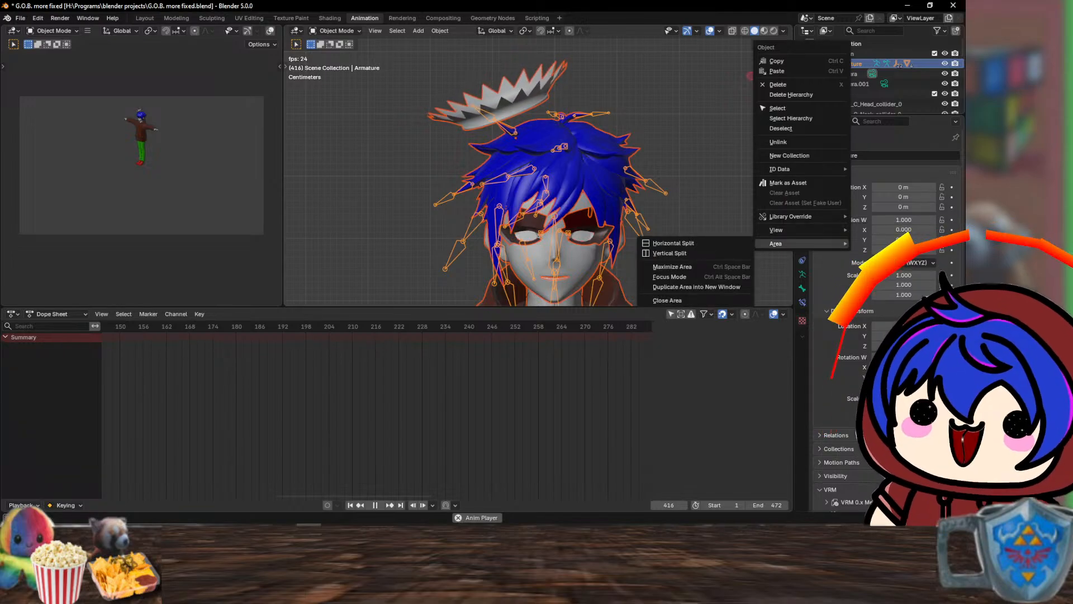
mouse_move(783, 230)
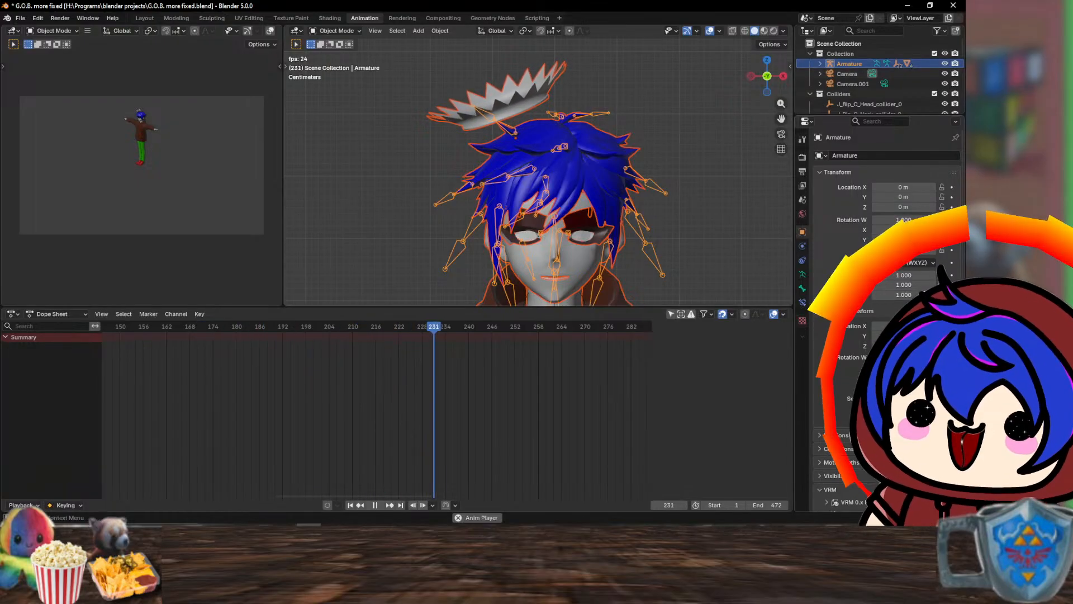
- Examine the Armature's VRM object properties and the VRM 0.x Meta settings for a way to set the VRM version to 1.0
scroll(889, 313, down, 4)
scroll(888, 313, up, 3)
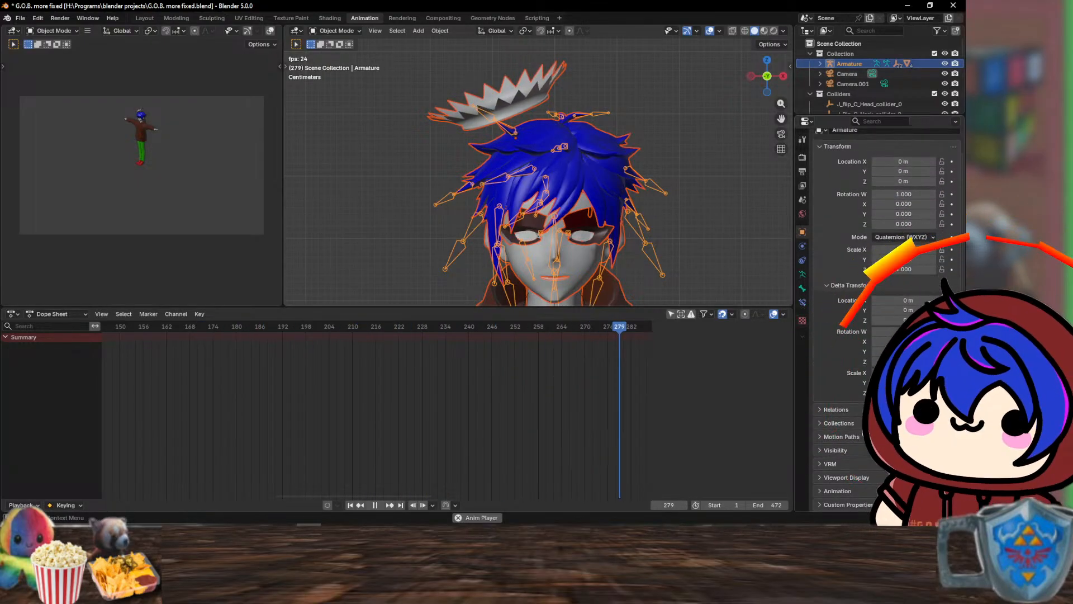
scroll(889, 313, down, 3)
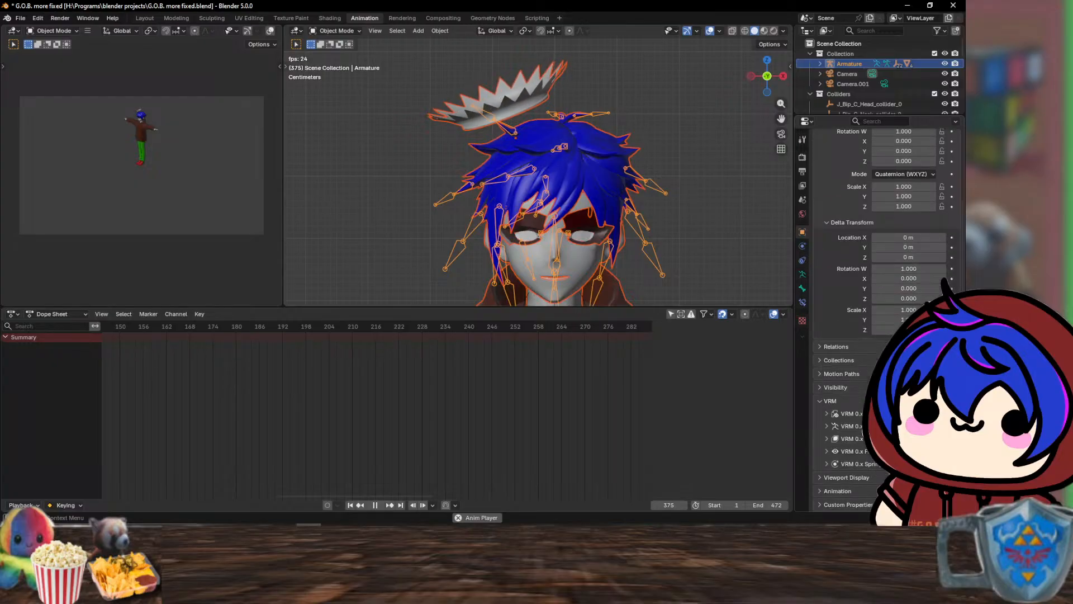
click(849, 413)
scroll(849, 413, down, 4)
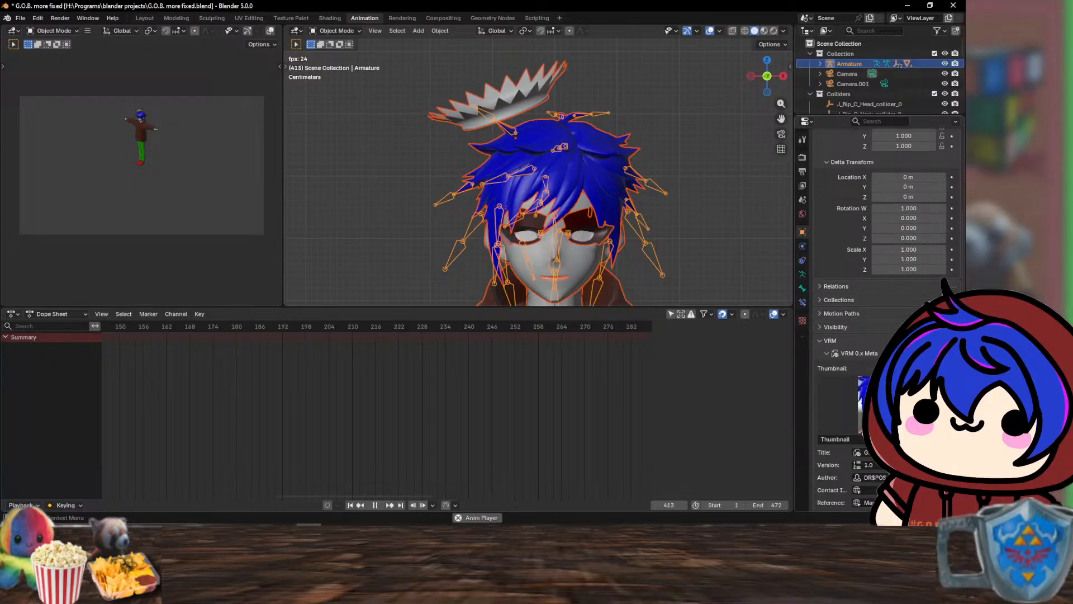
scroll(878, 319, down, 1)
scroll(877, 319, down, 6)
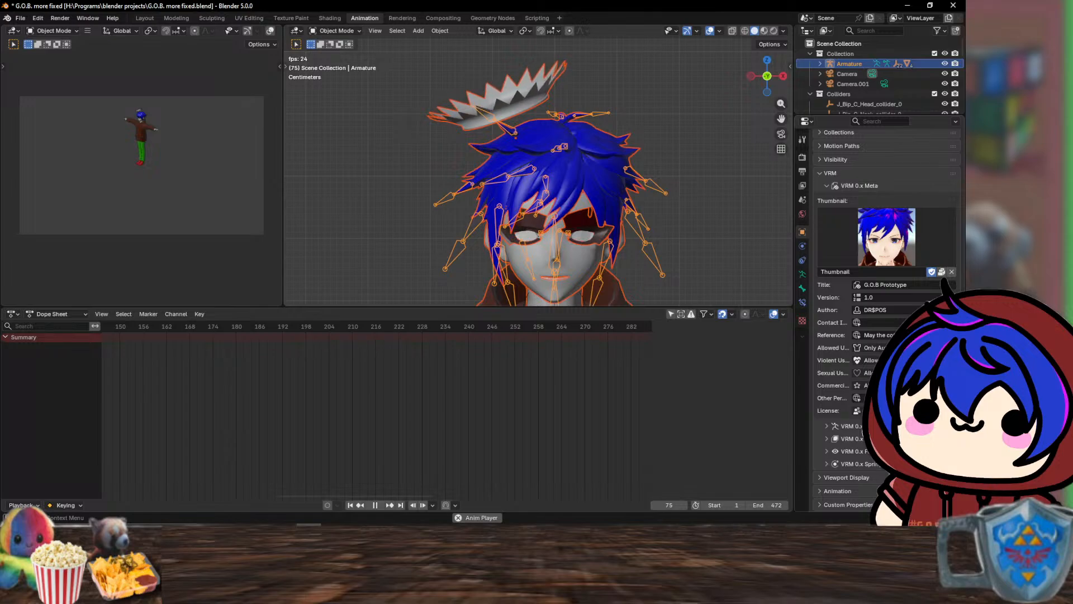
- Examine the VRM 0.x Humanoid settings, including the T-pose choices and bone assignments, for the VRM version option
click(849, 426)
click(863, 454)
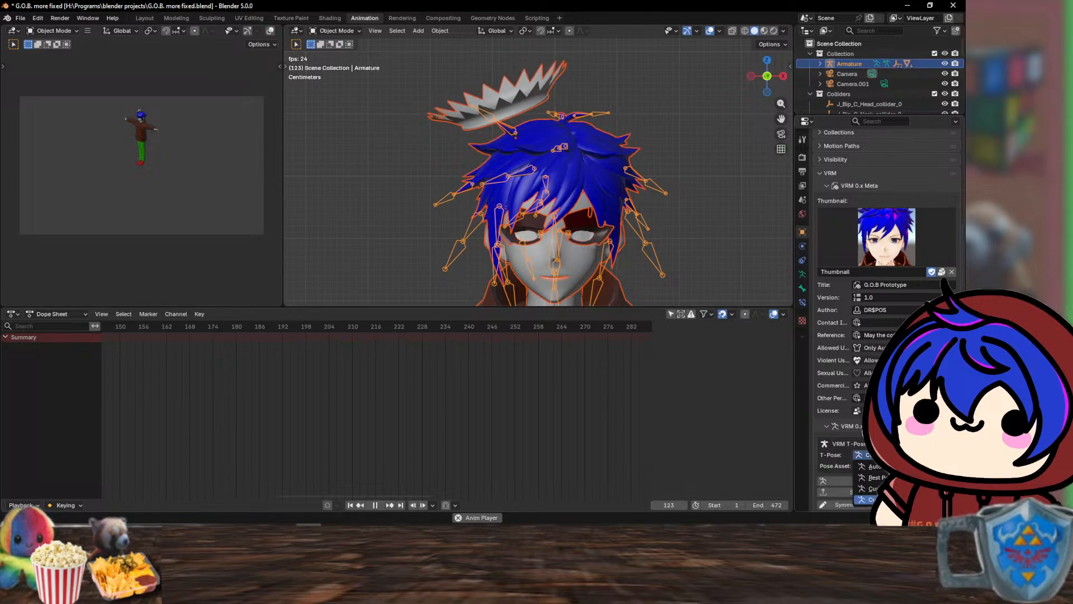
scroll(924, 184, down, 3)
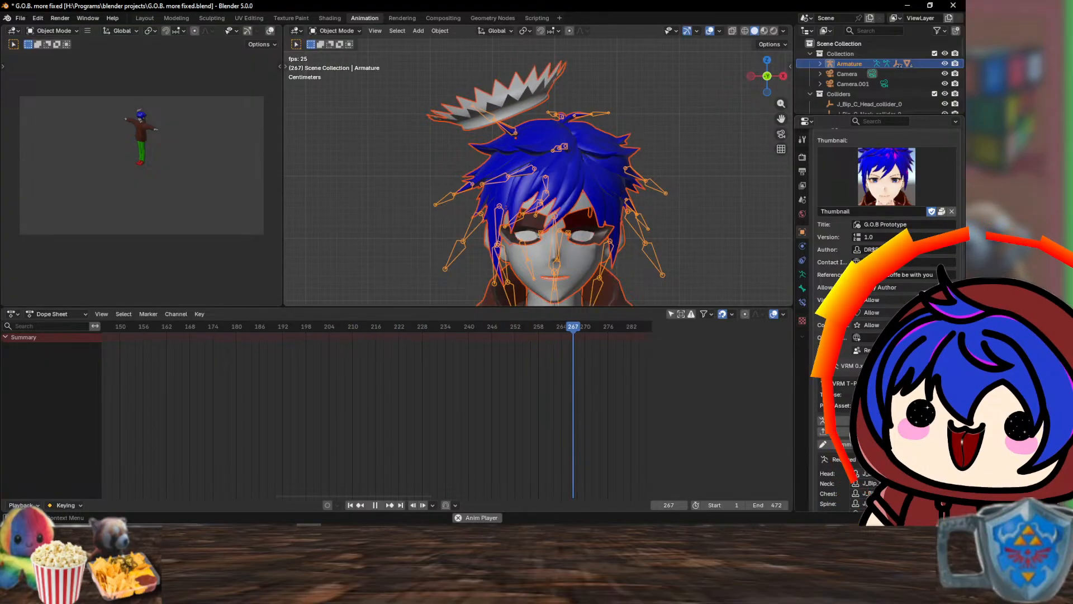
scroll(887, 335, down, 1)
scroll(886, 335, down, 2)
scroll(887, 335, down, 14)
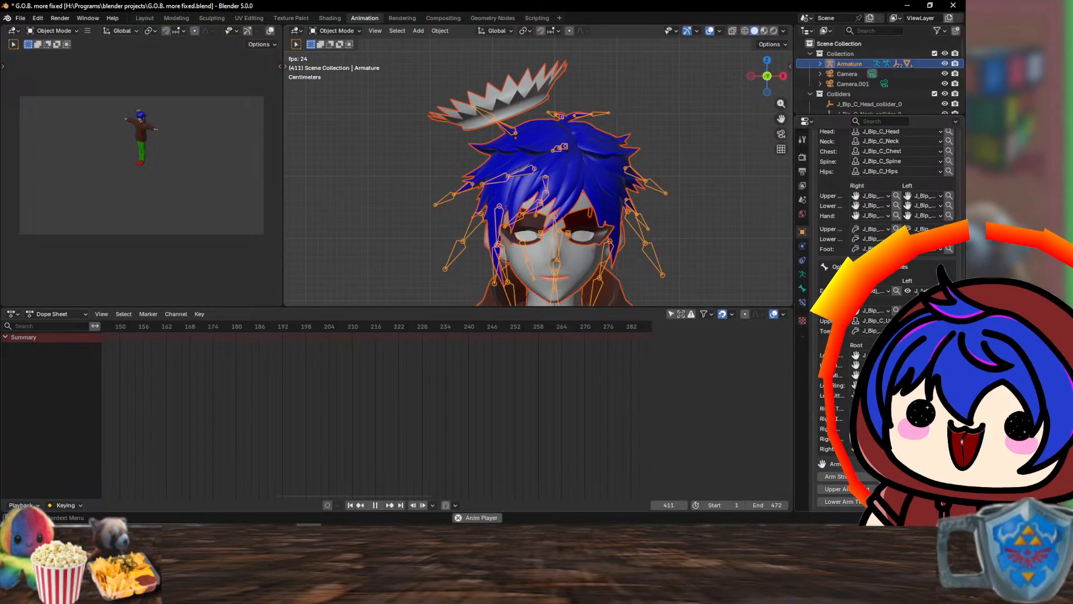
scroll(886, 335, down, 5)
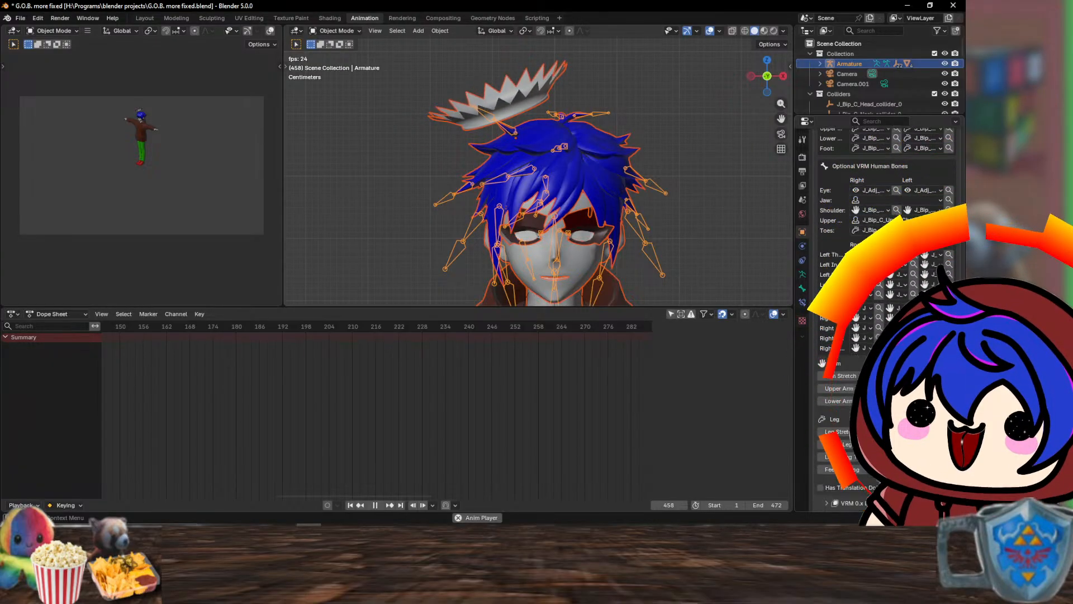
scroll(886, 335, down, 1)
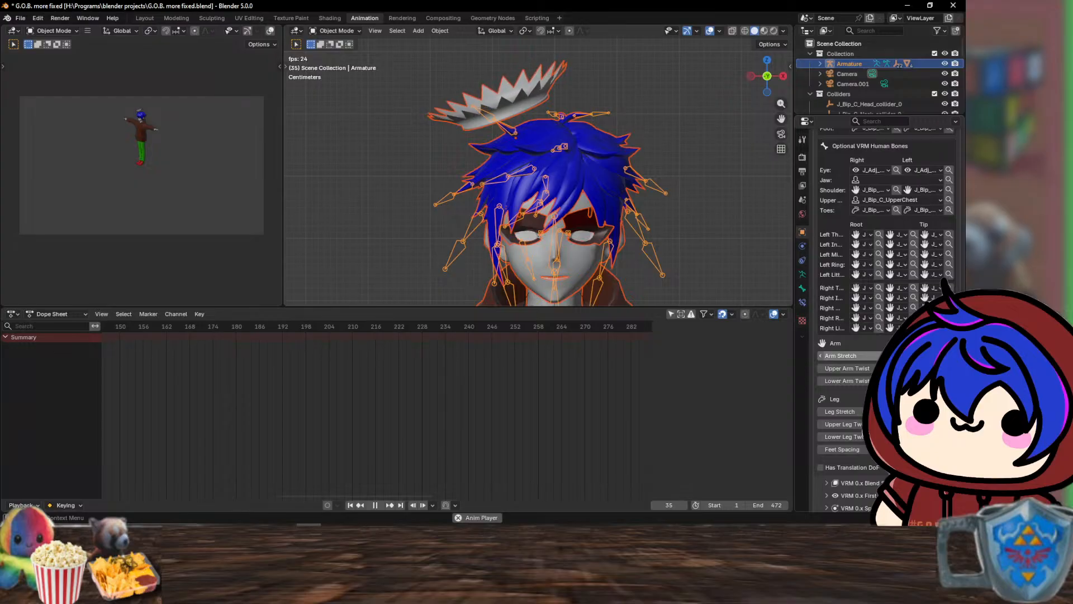
scroll(886, 336, down, 2)
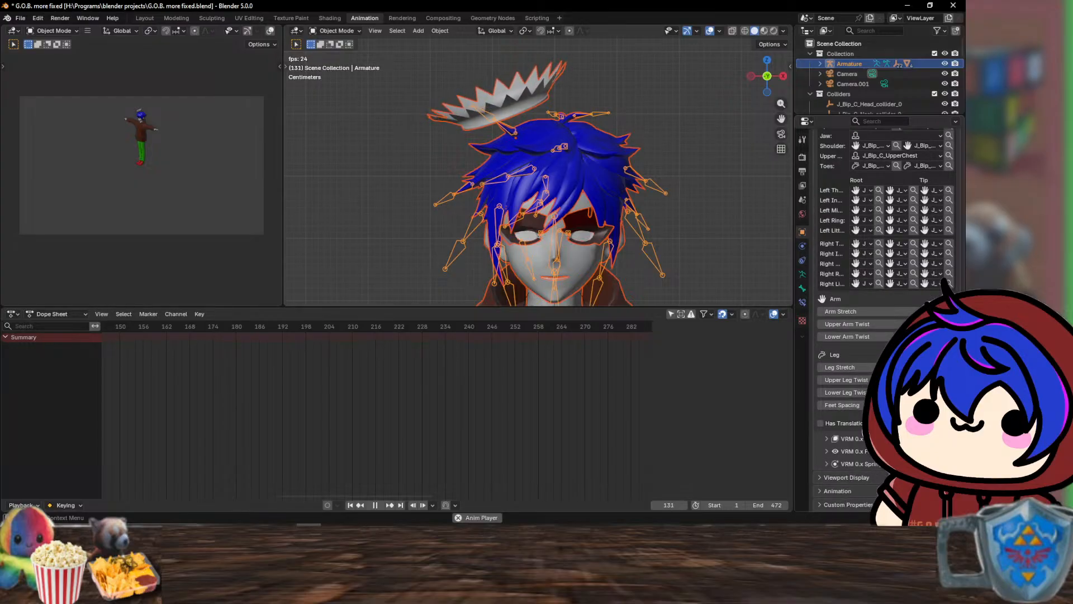
- Check the VRM 0.x Blend Shape Proxy settings for the version option and return to the general object properties
scroll(886, 336, down, 1)
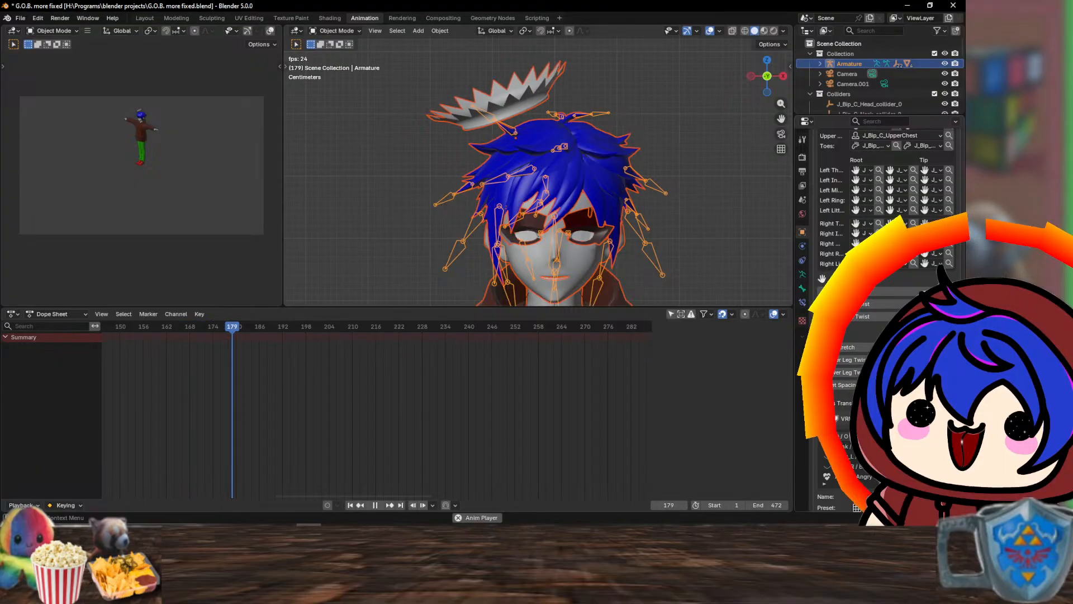
scroll(887, 336, down, 5)
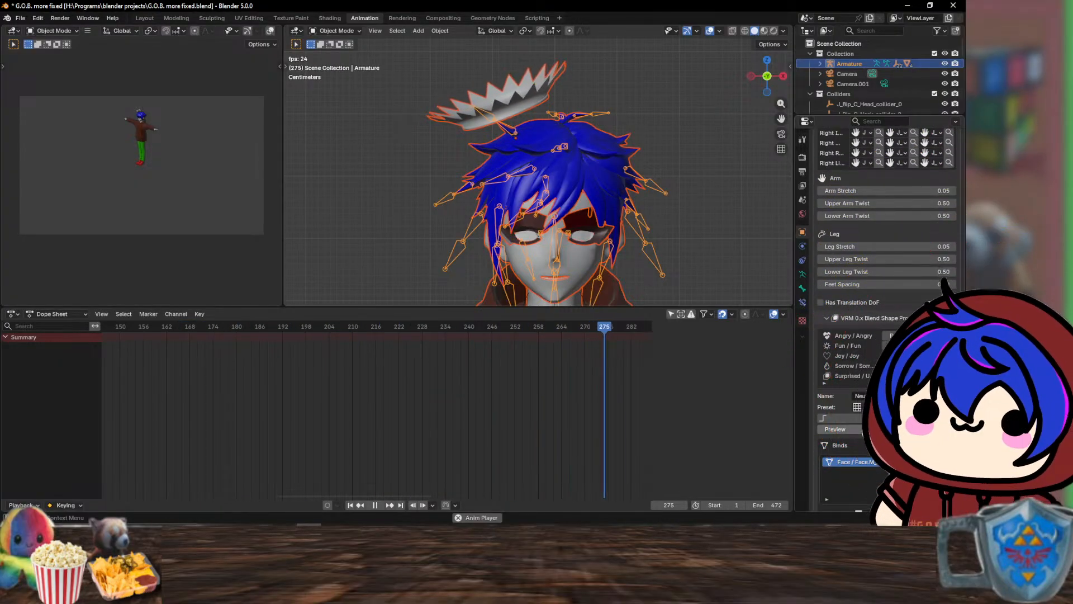
scroll(886, 251, down, 4)
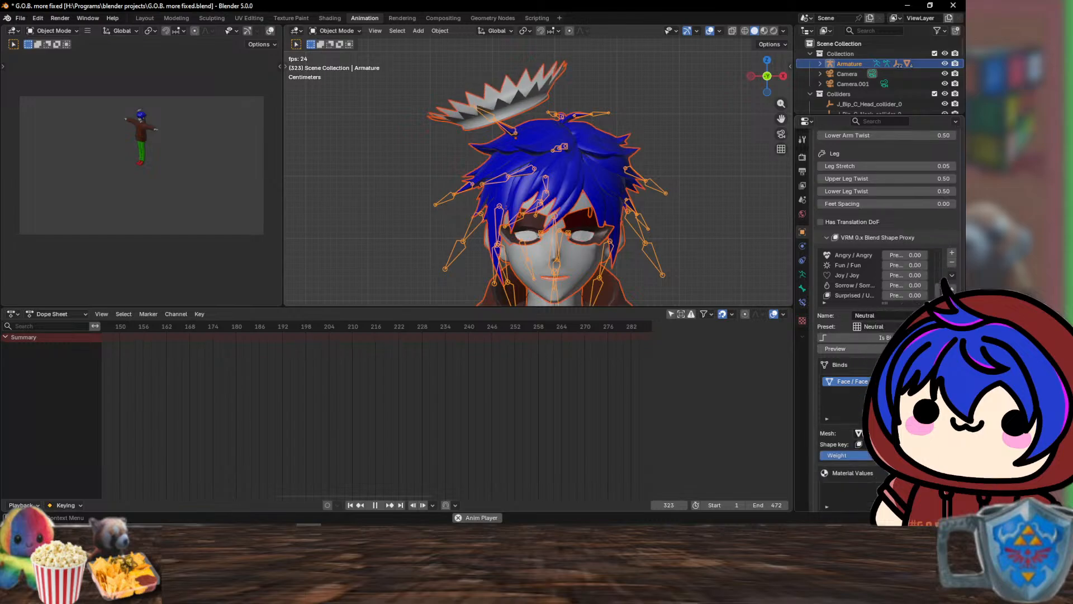
scroll(887, 223, up, 3)
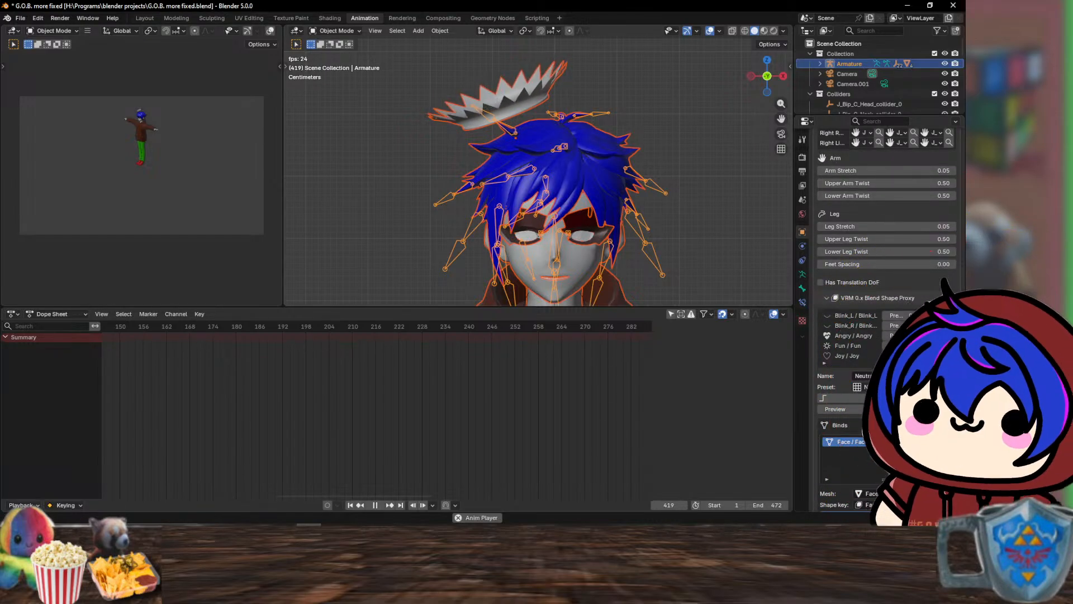
scroll(886, 251, up, 17)
scroll(887, 251, up, 18)
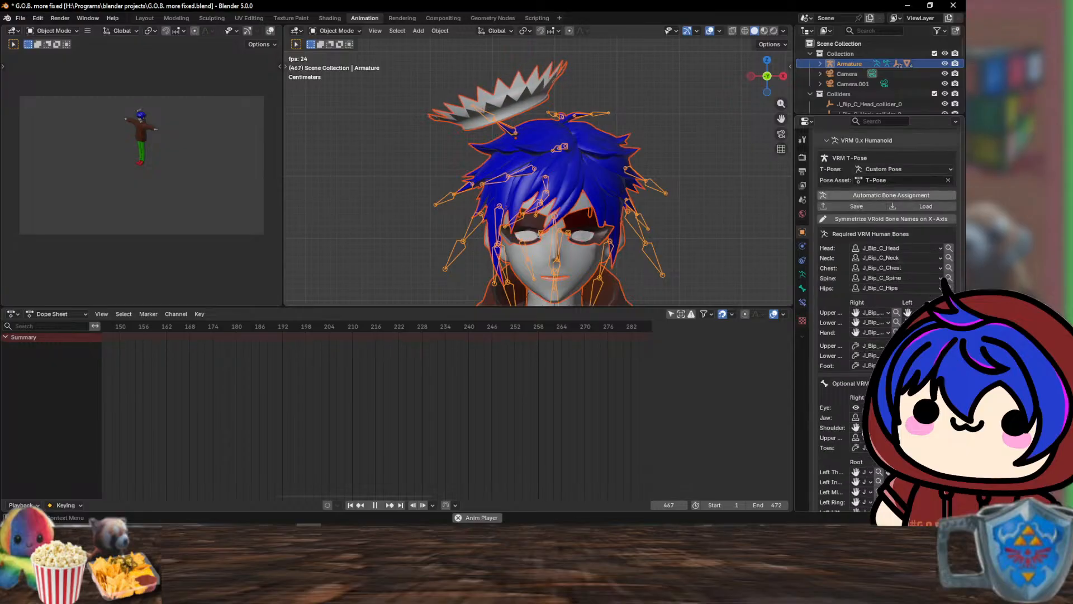
scroll(909, 208, up, 6)
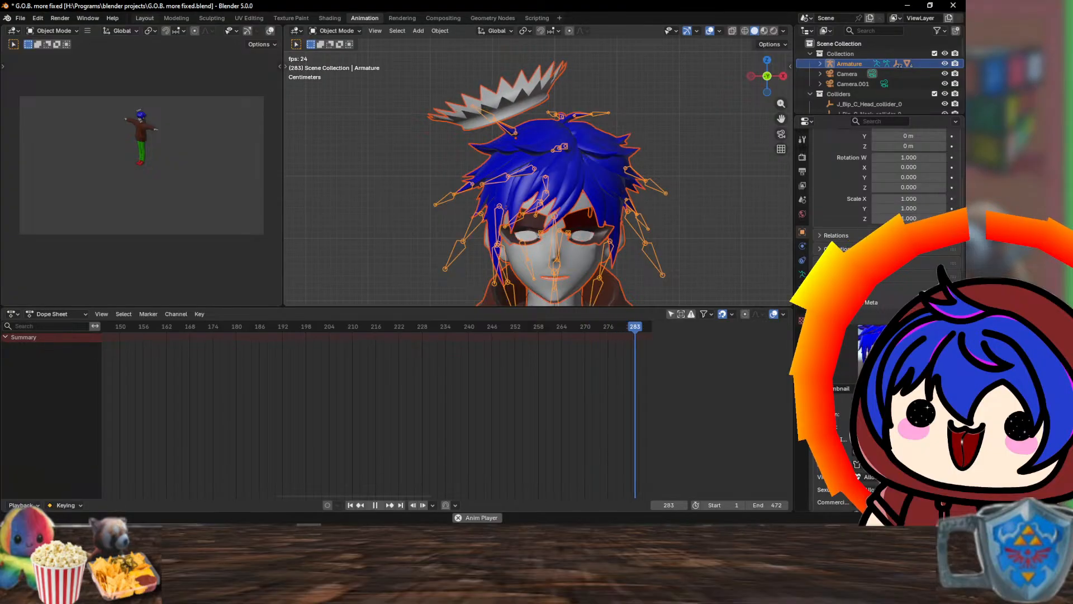
- Switch to the Layout workspace, check the texture properties, and select only the Armature object
click(144, 18)
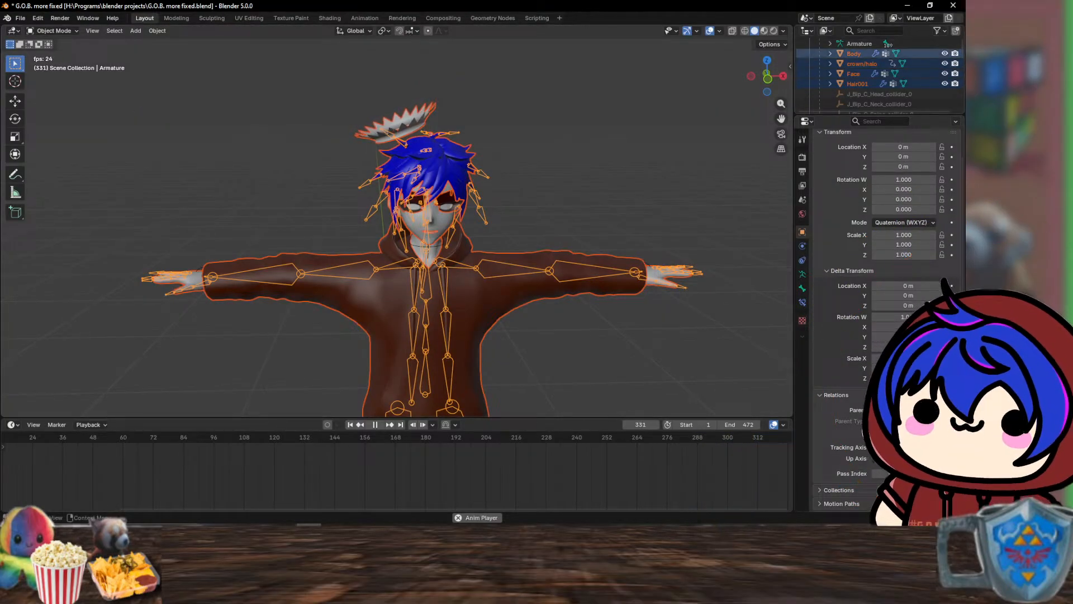
click(802, 320)
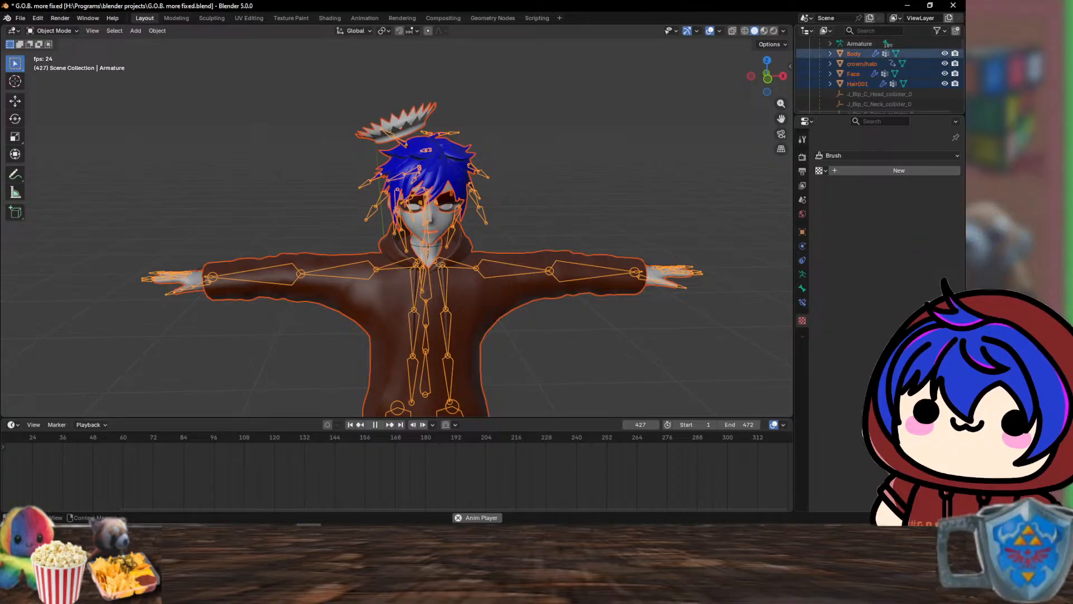
scroll(880, 76, up, 3)
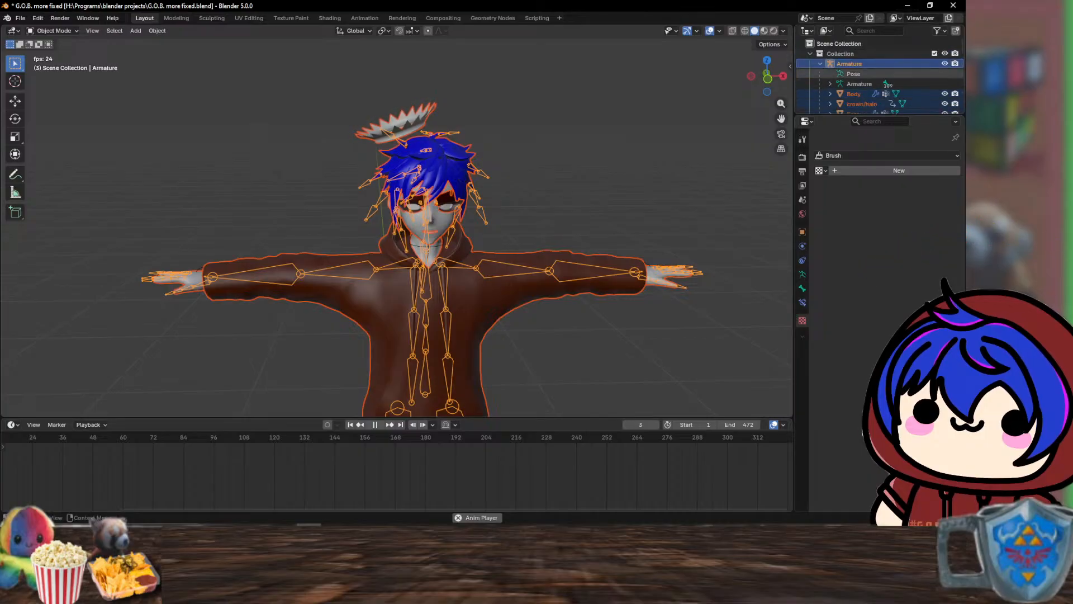
click(850, 64)
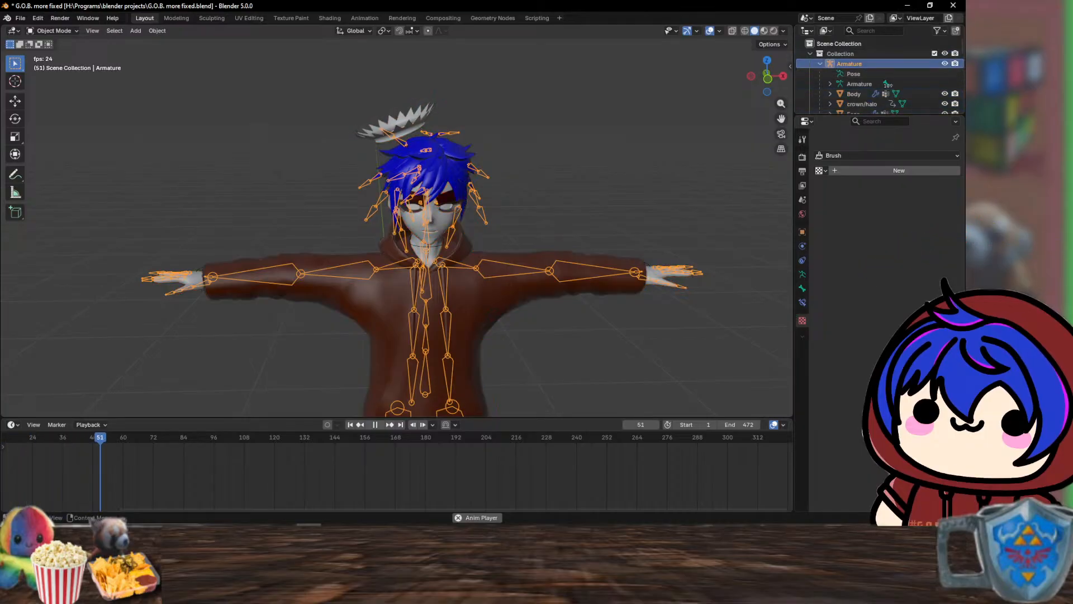
- Look through the armature's bone, data, physics and object properties and the scene's render and output properties for a VRM version option
click(803, 289)
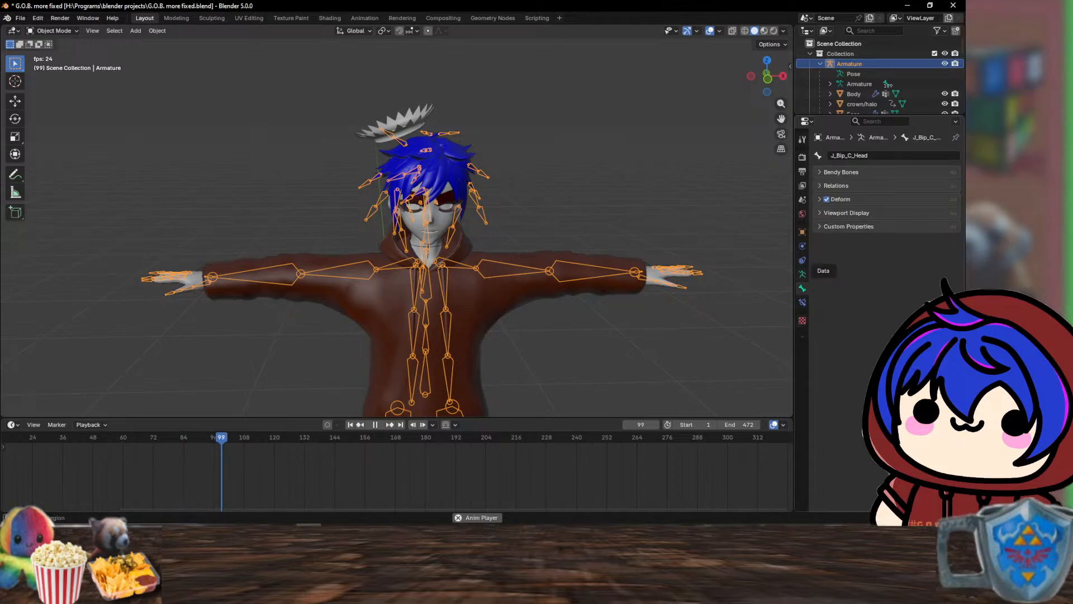
click(803, 274)
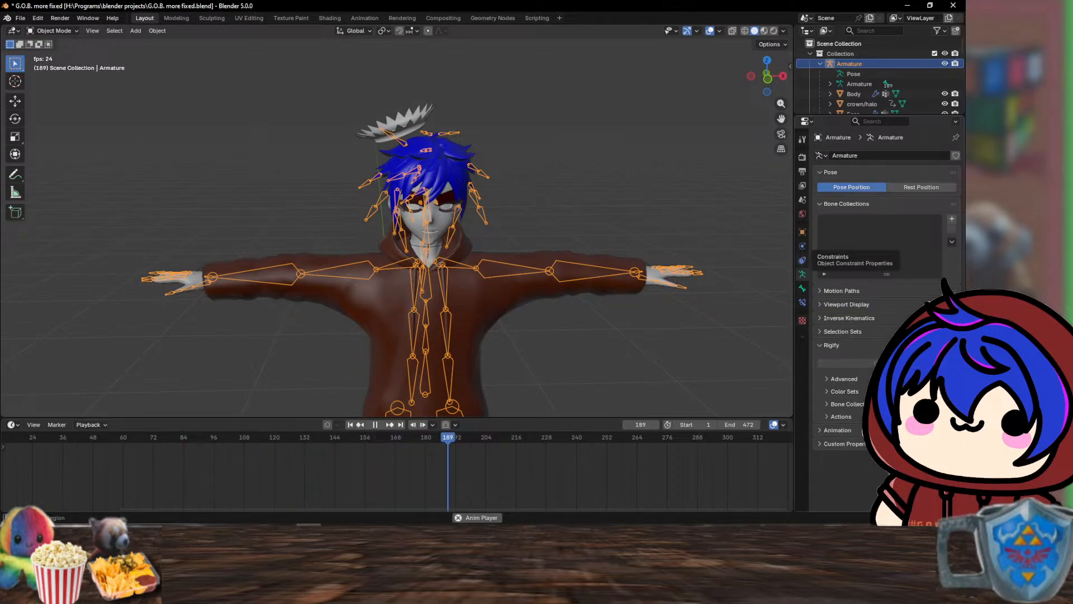
click(803, 246)
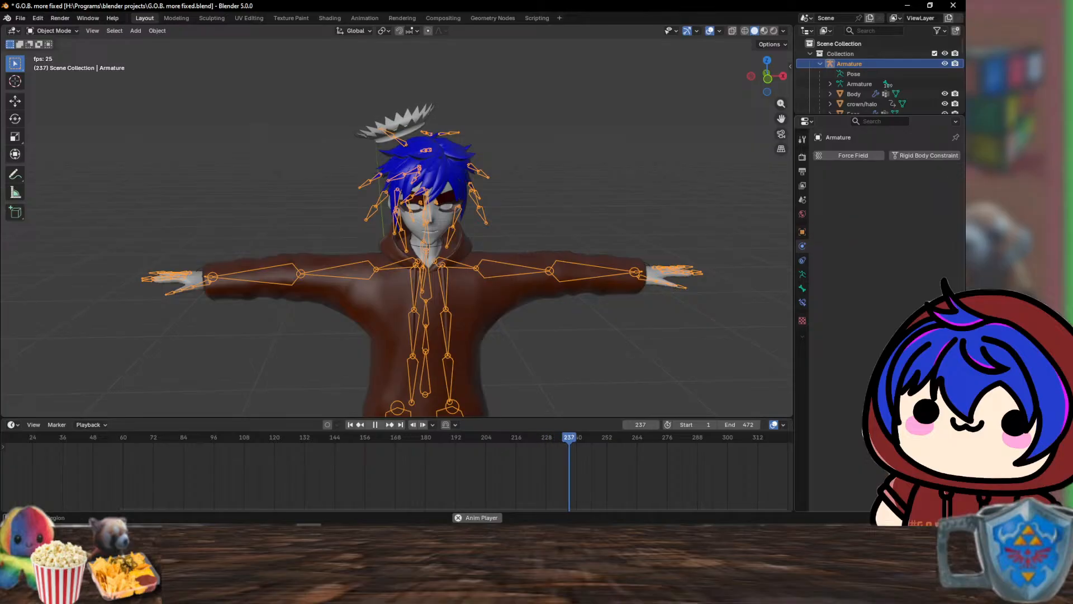
right_click(802, 246)
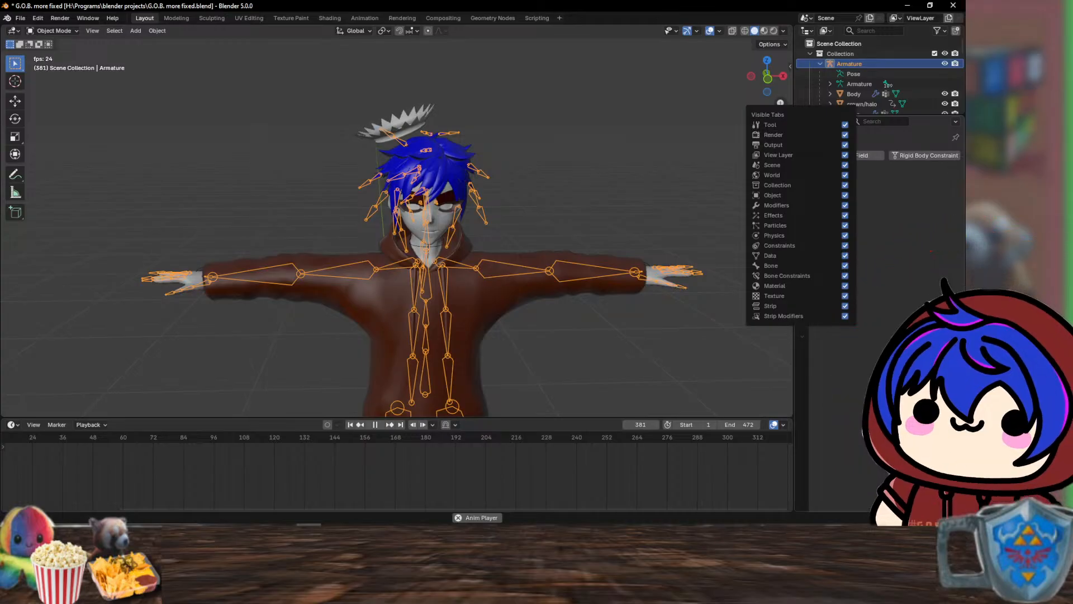
click(802, 157)
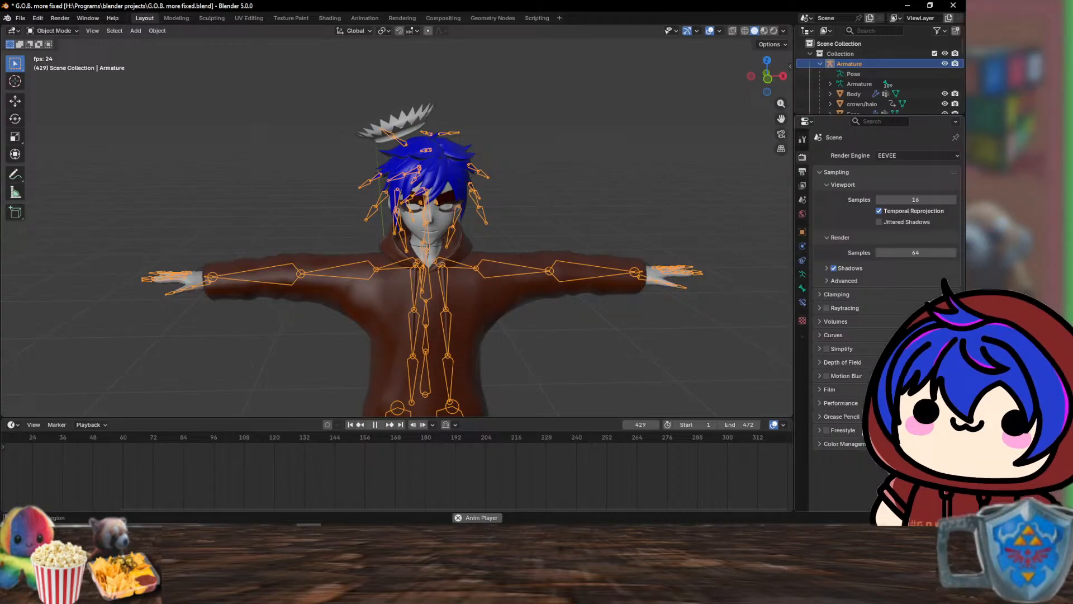
click(802, 171)
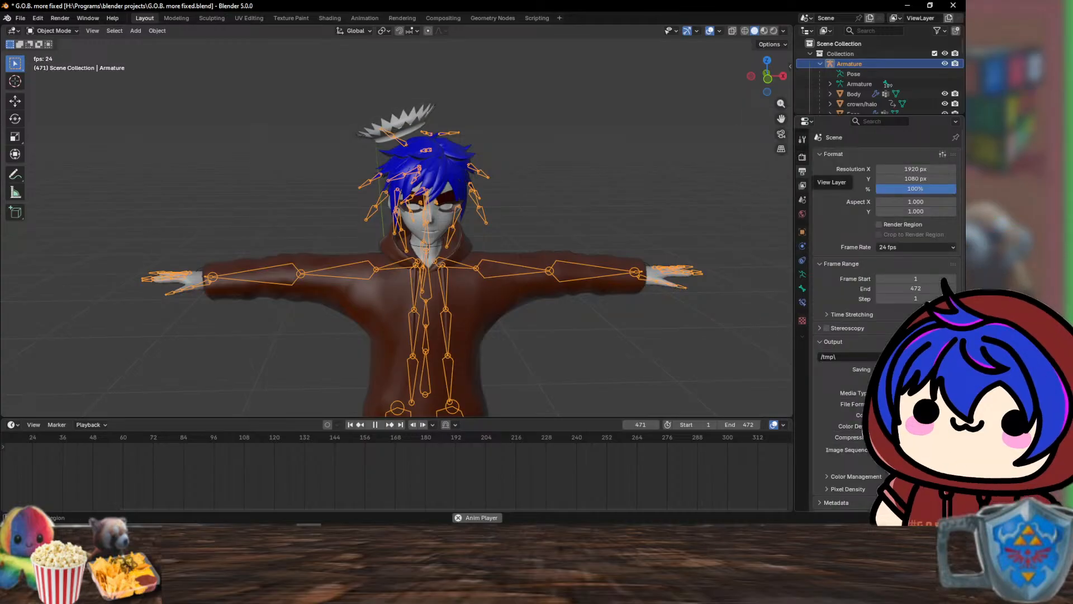
click(802, 185)
click(802, 199)
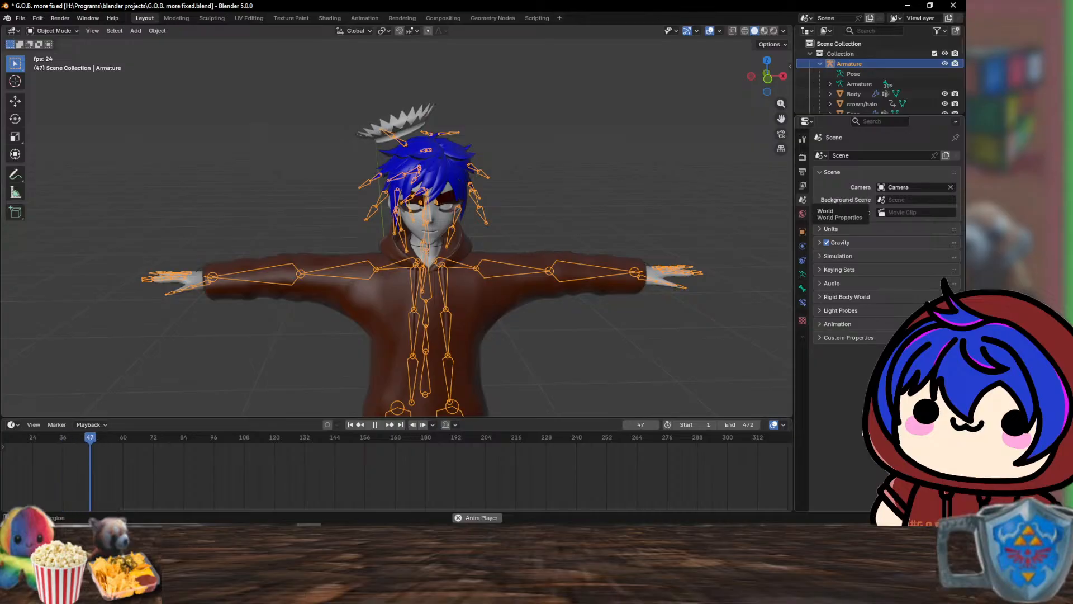
click(802, 213)
click(802, 231)
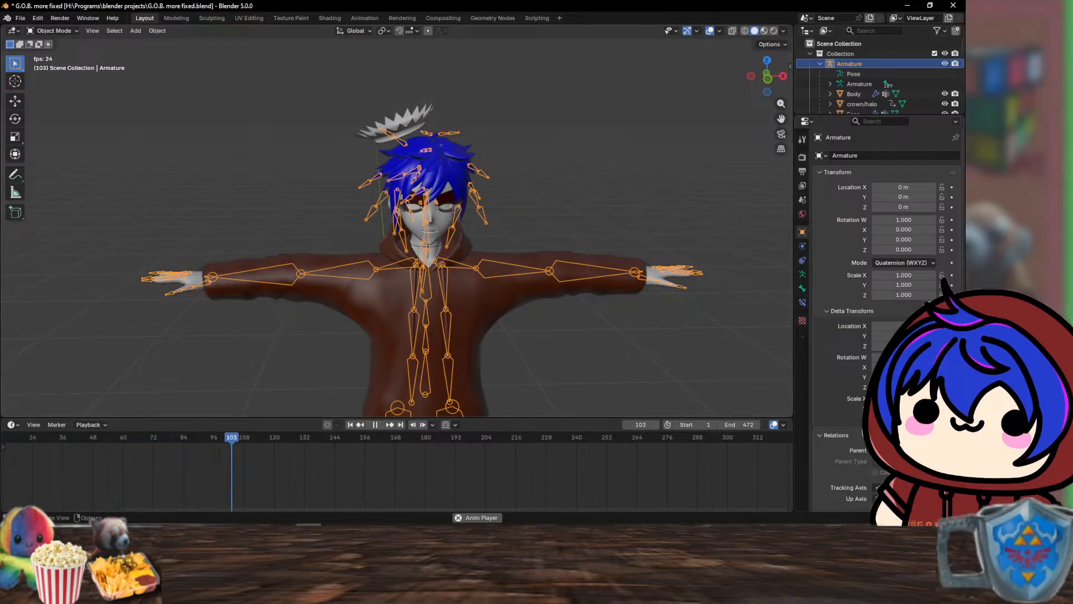
- Check the Armature's object commands in the viewport and the outliner for a VRM version option
right_click(491, 265)
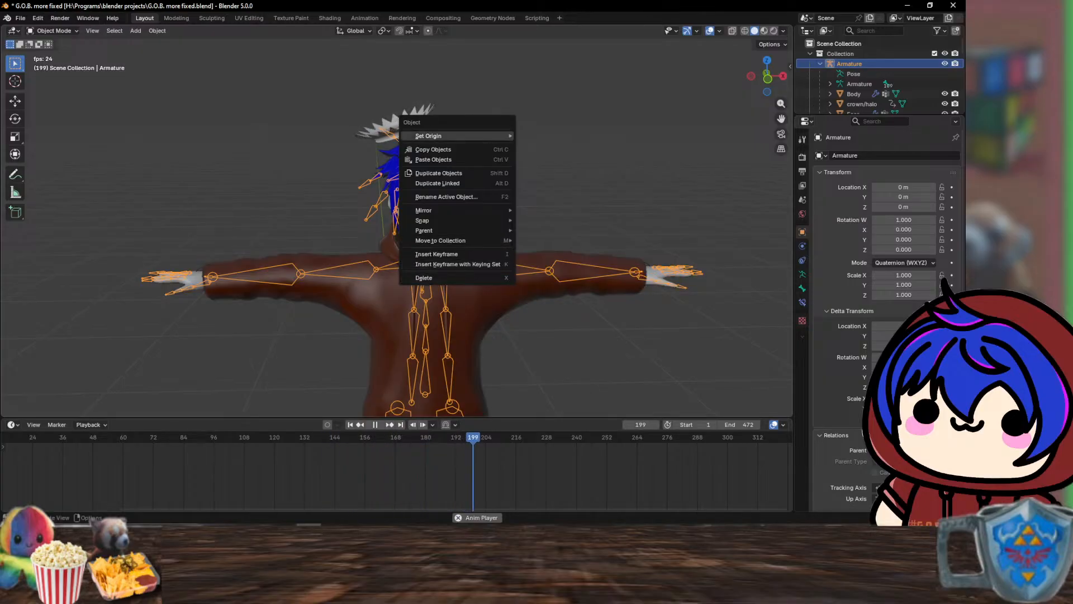
mouse_move(447, 135)
click(558, 158)
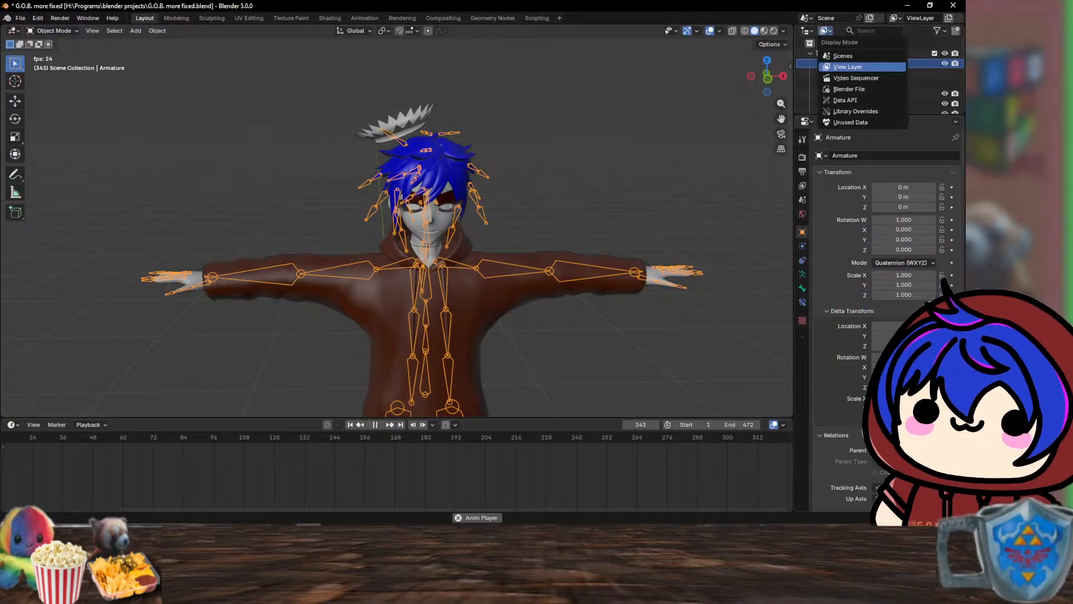
right_click(816, 63)
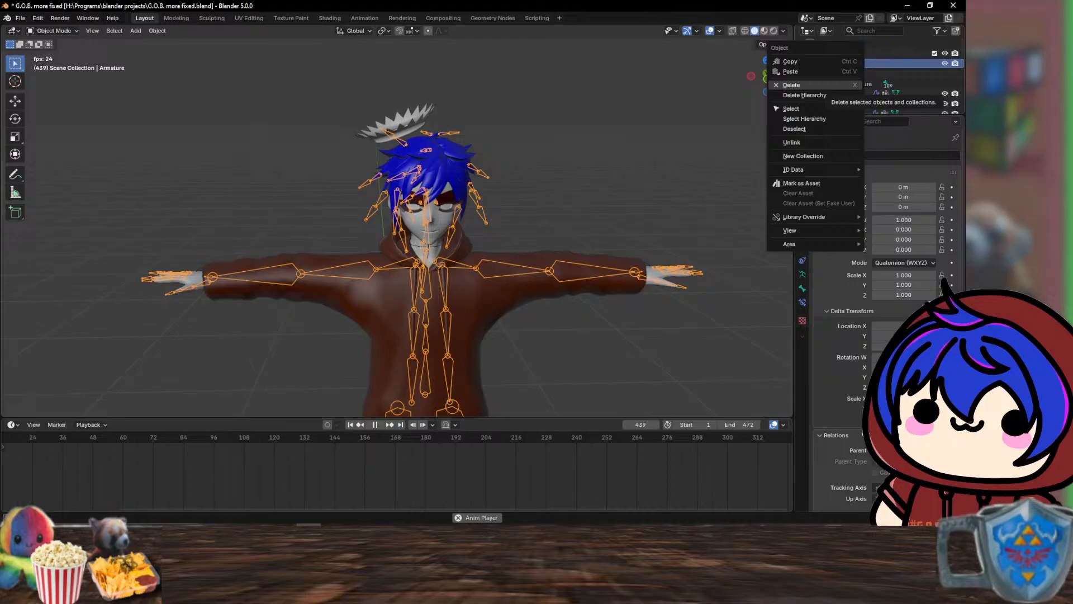
mouse_move(794, 230)
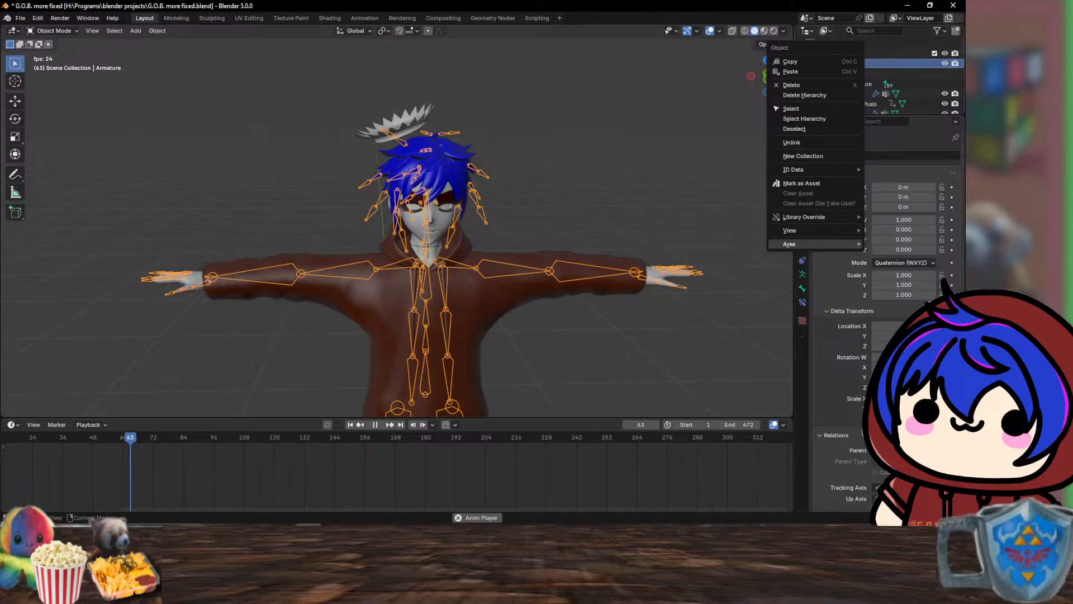
mouse_move(793, 170)
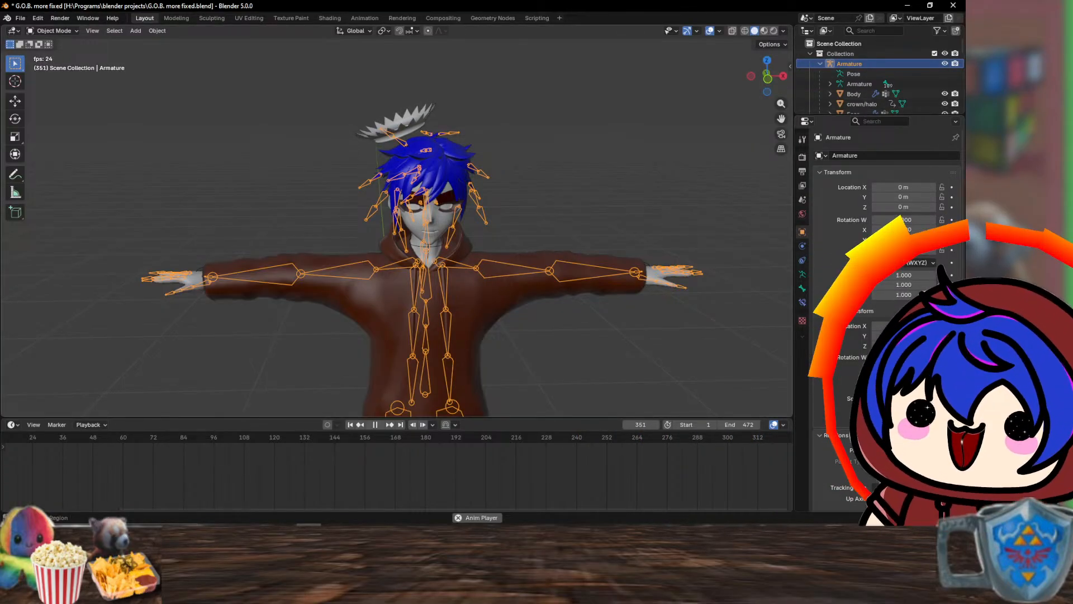
- Reveal the 3D viewport's sidebar and show its VRM settings
drag(790, 67, 778, 68)
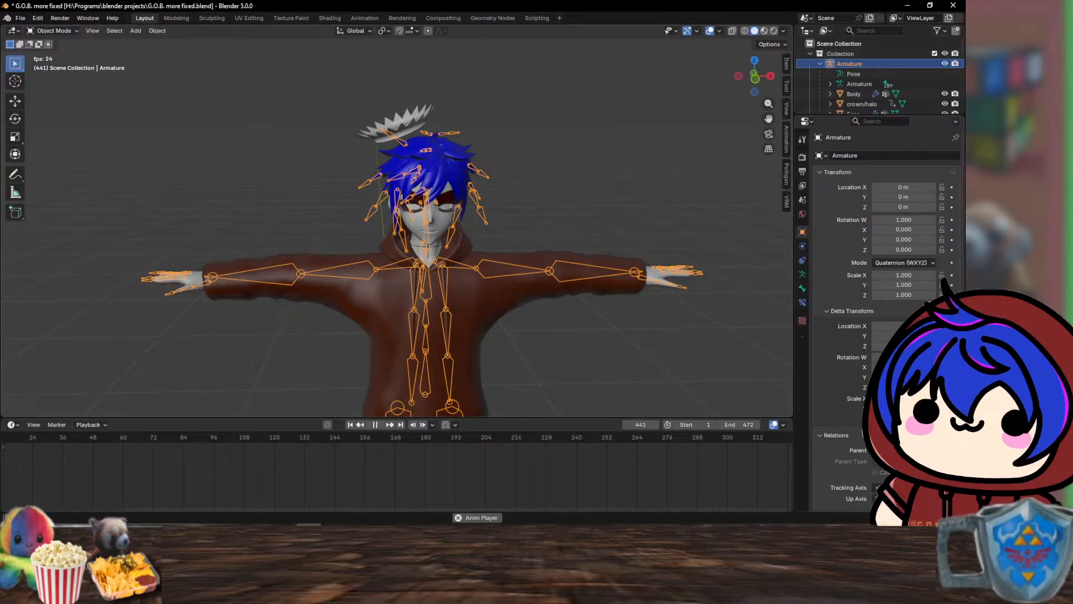
click(787, 202)
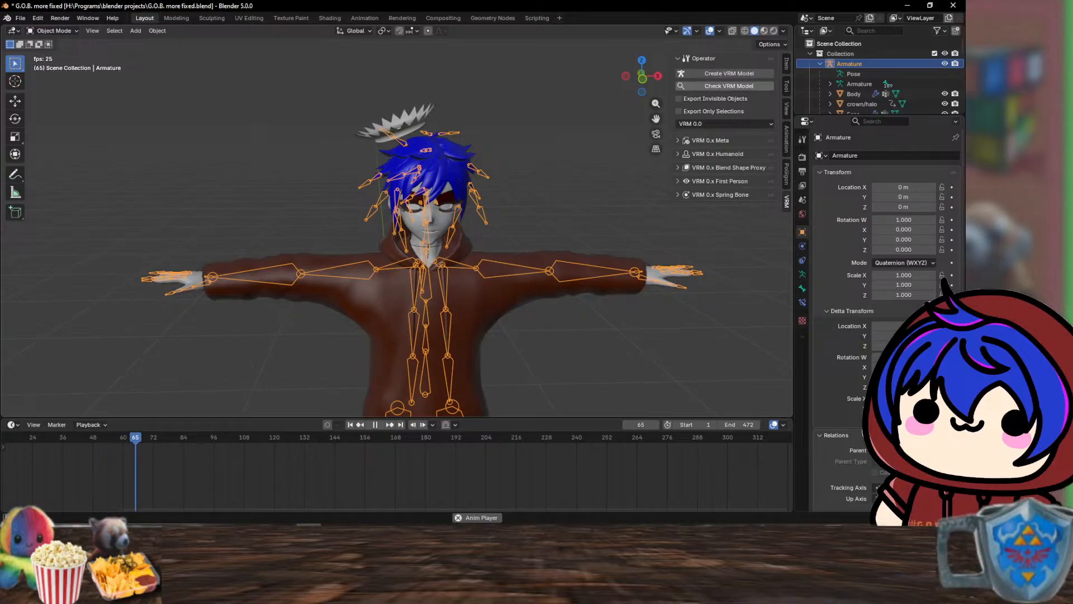
- Try creating a new VRM model and delete the extra armature that was added
click(726, 74)
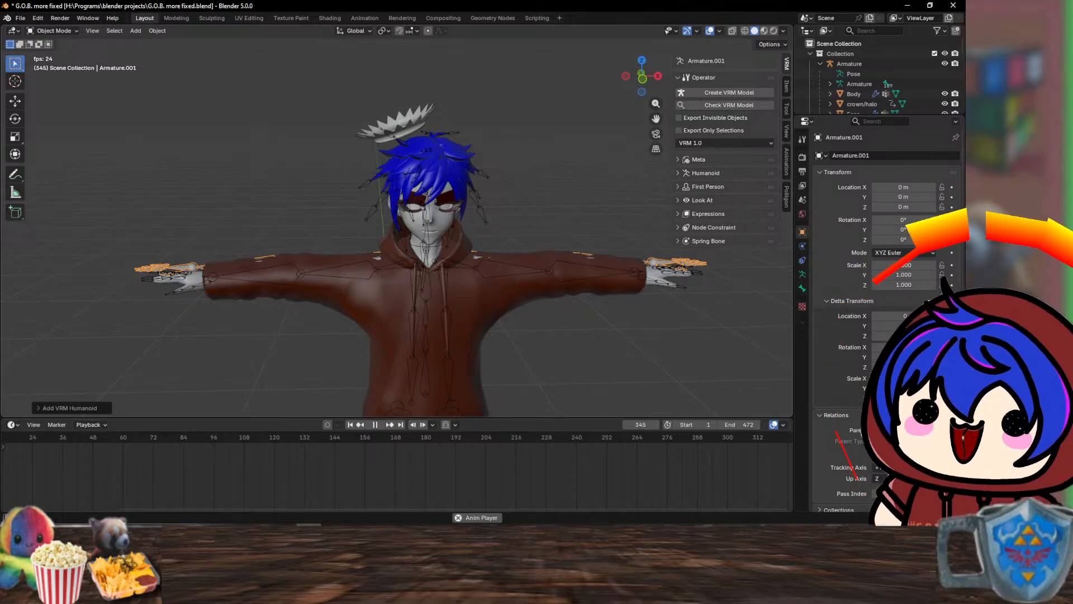
click(660, 264)
click(661, 265)
key(Delete)
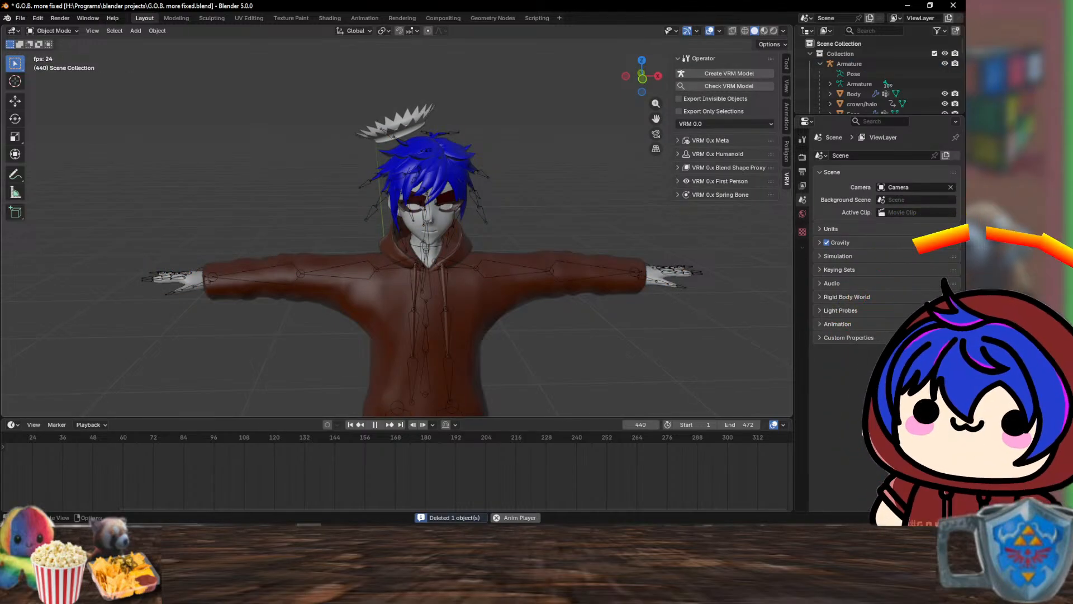
- Run the VRM model check, close its report, and examine the VRM 0.x Meta settings for the version option
click(729, 86)
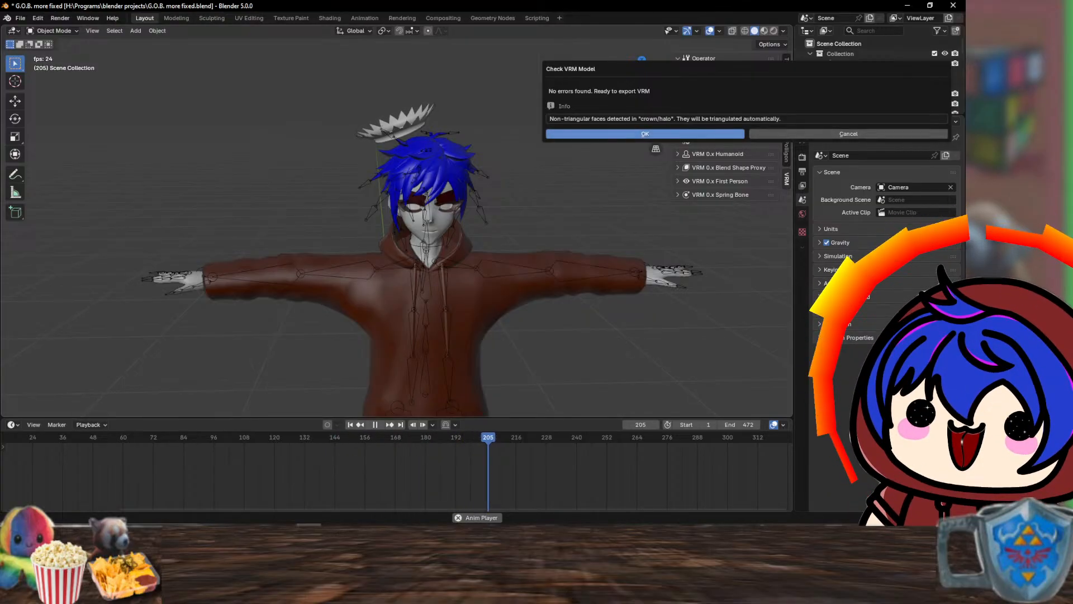
key(Return)
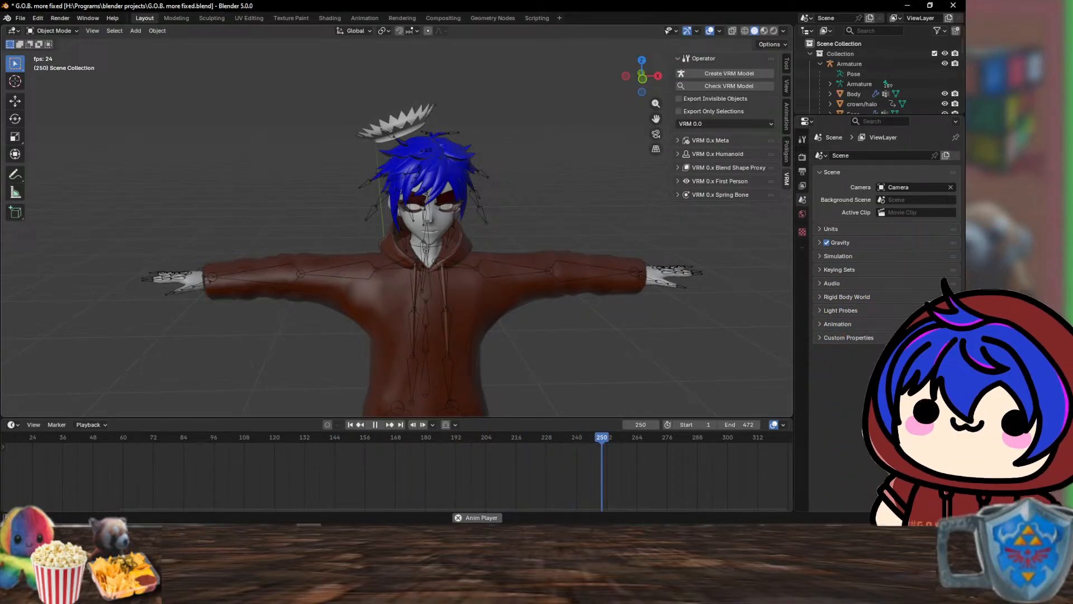
click(709, 140)
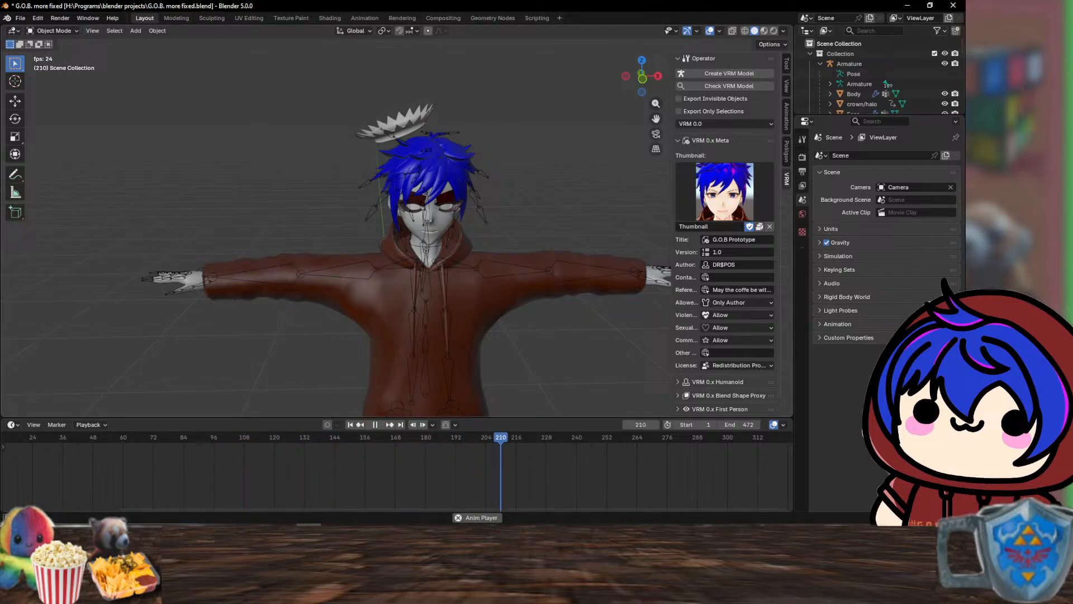
click(709, 140)
click(709, 141)
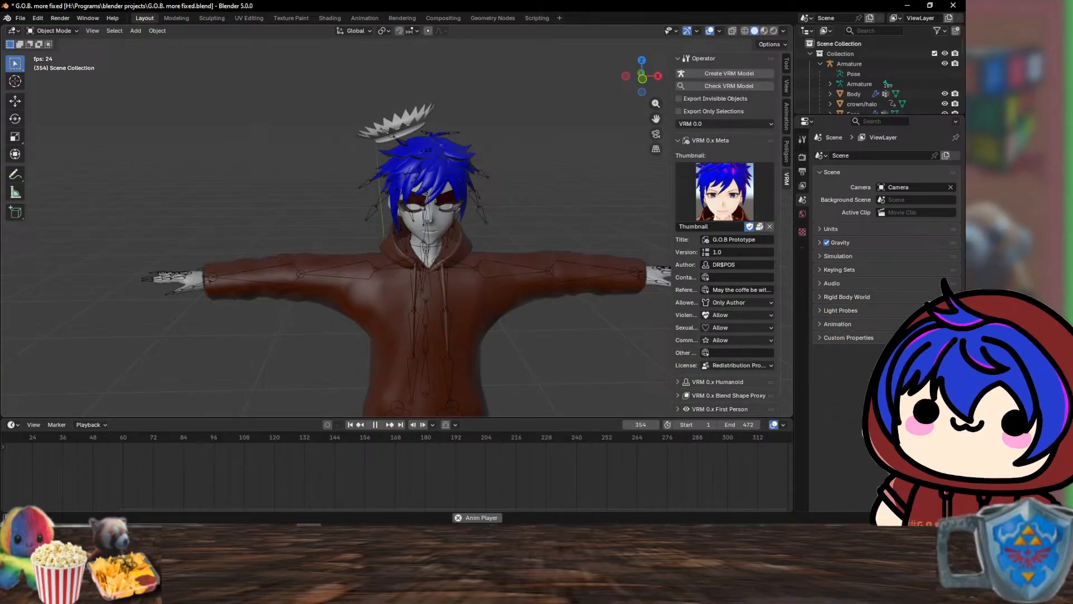
click(709, 140)
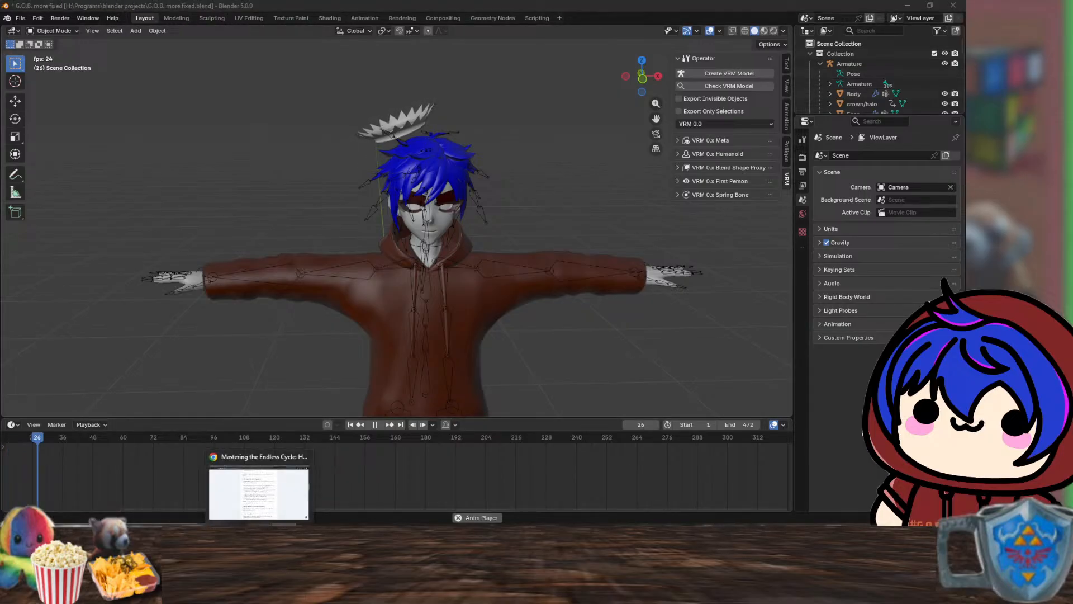
mouse_move(258, 533)
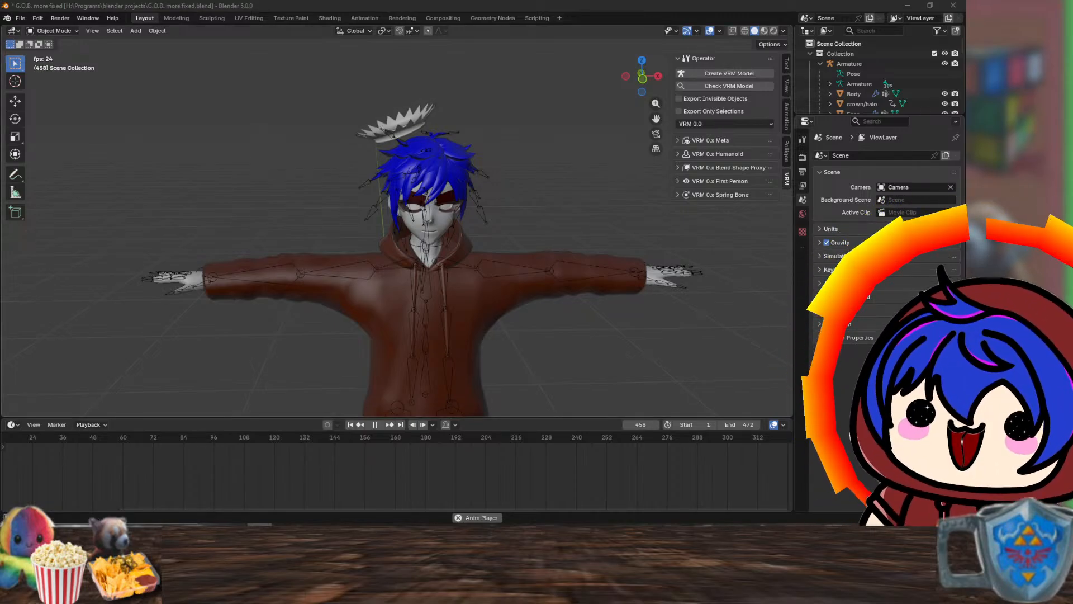
- Examine the VRM 0.x Spring Bone, First Person and Humanoid settings, including the T-pose choices, for the version option
click(720, 195)
click(720, 195)
click(720, 181)
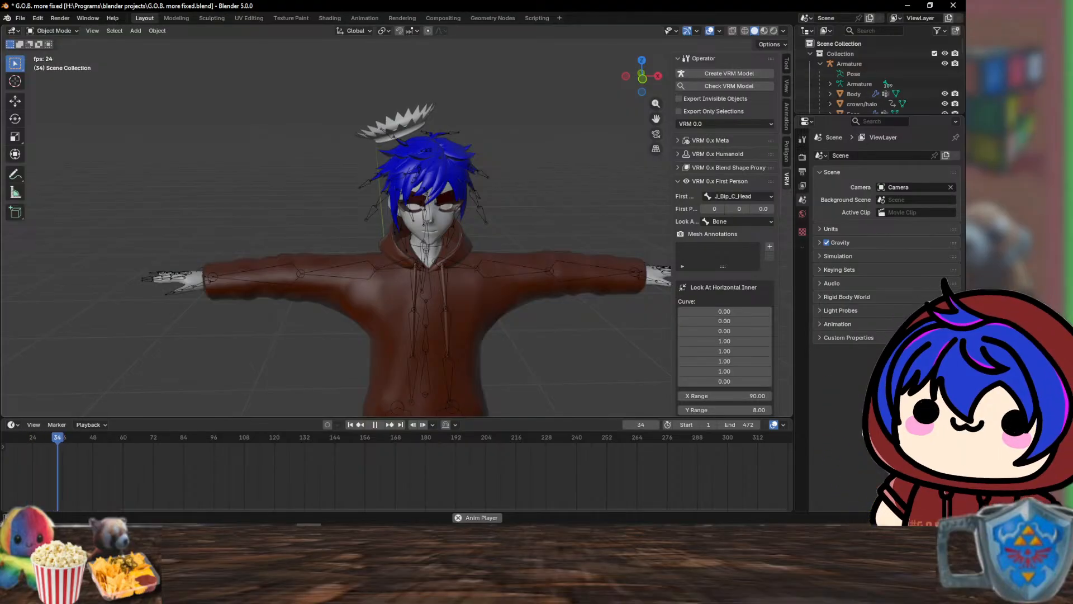
click(719, 181)
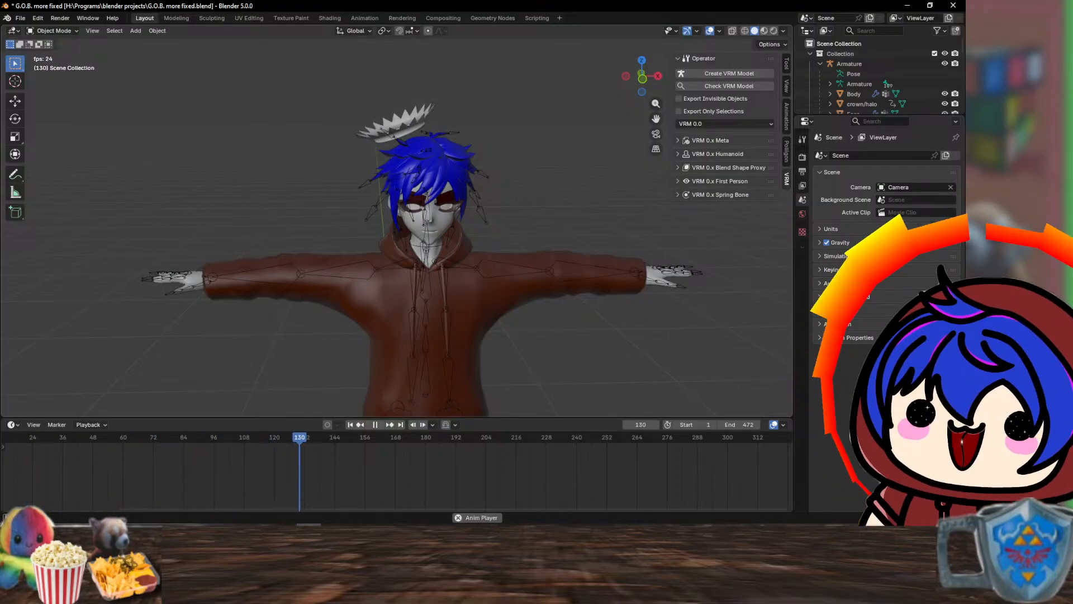
click(718, 154)
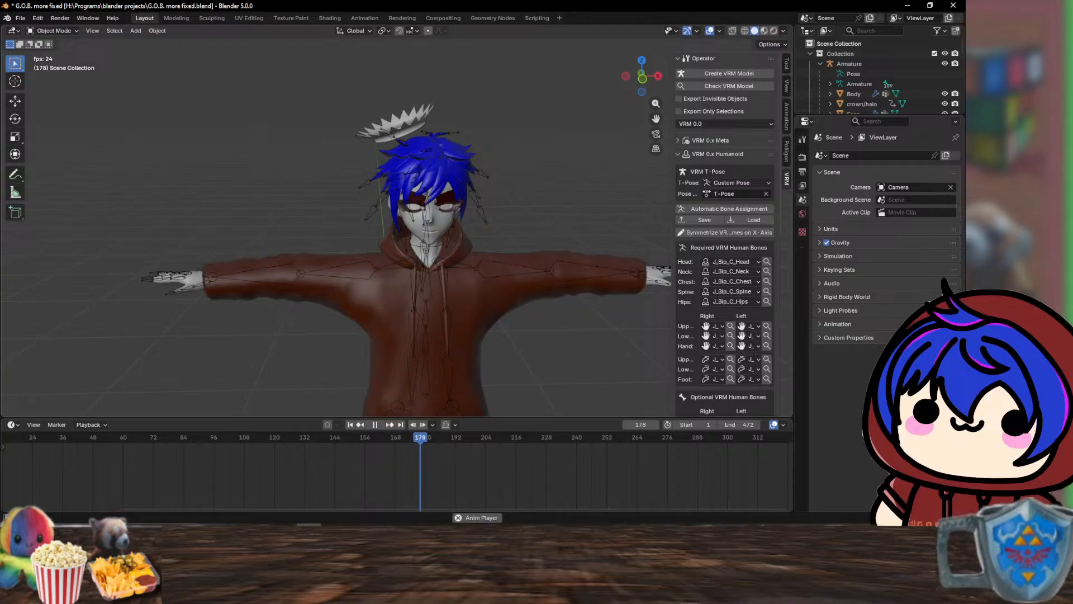
click(732, 183)
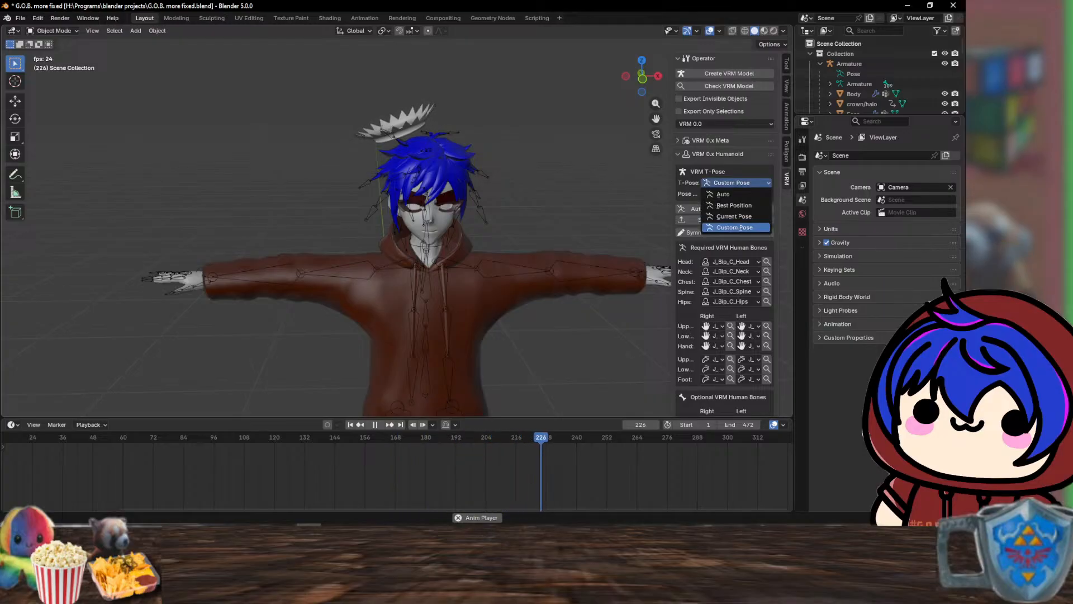
click(735, 227)
click(729, 209)
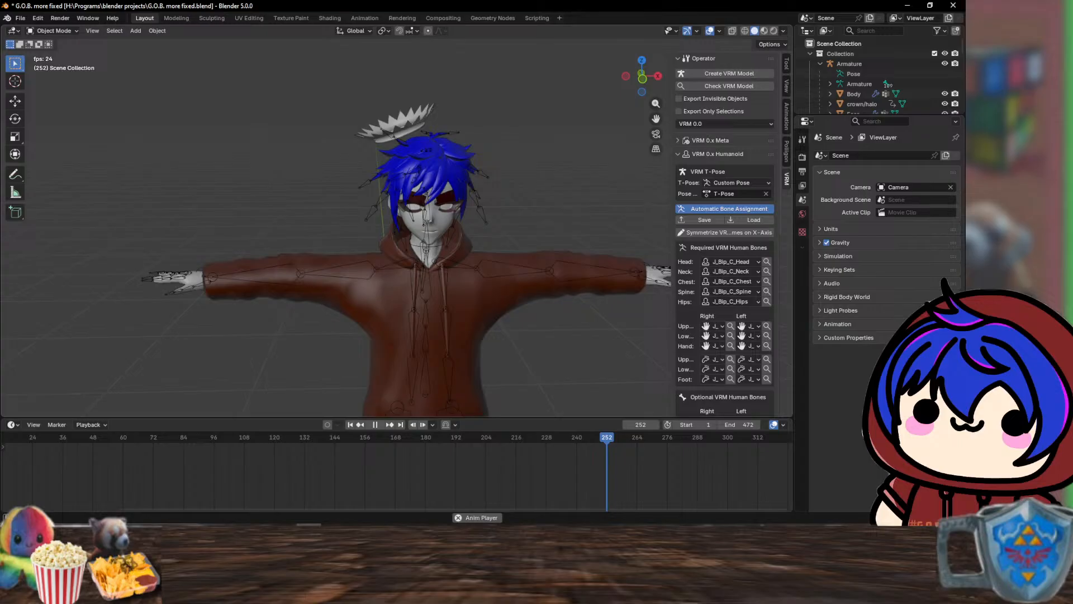
- Set the VRM spec version to VRM 1.0 and export the VRM animation as "G.O.B. more fixed.vrma" in the blender projects folder
click(724, 124)
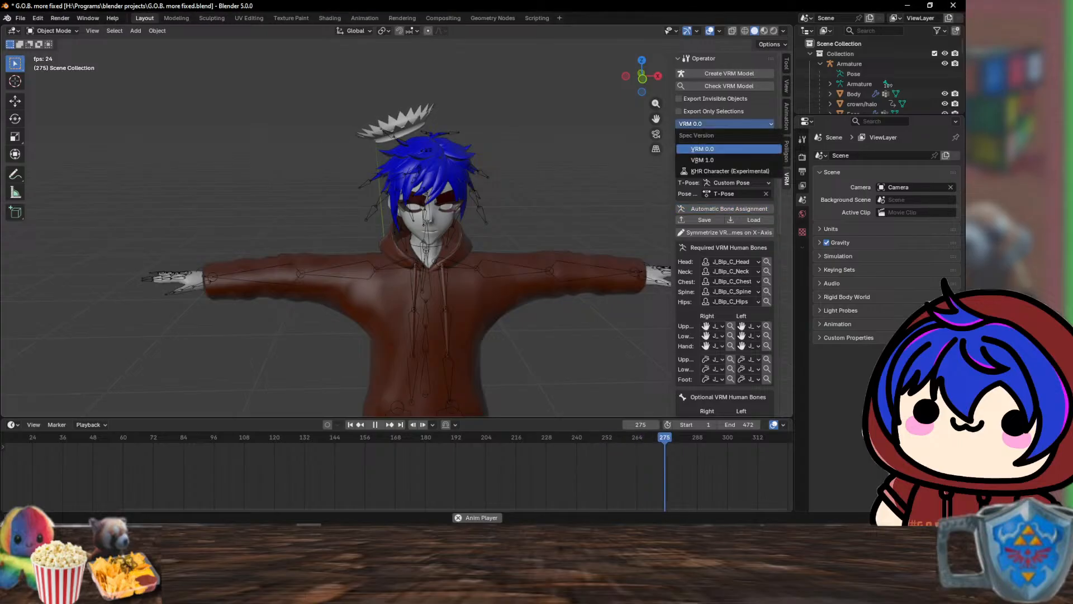
click(697, 161)
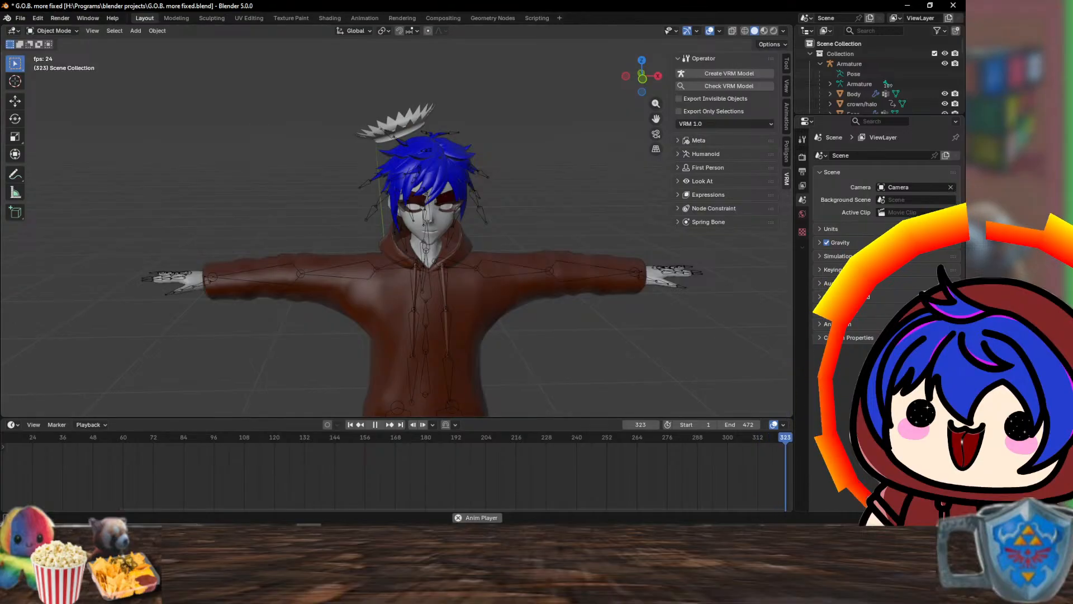
click(21, 19)
mouse_move(37, 171)
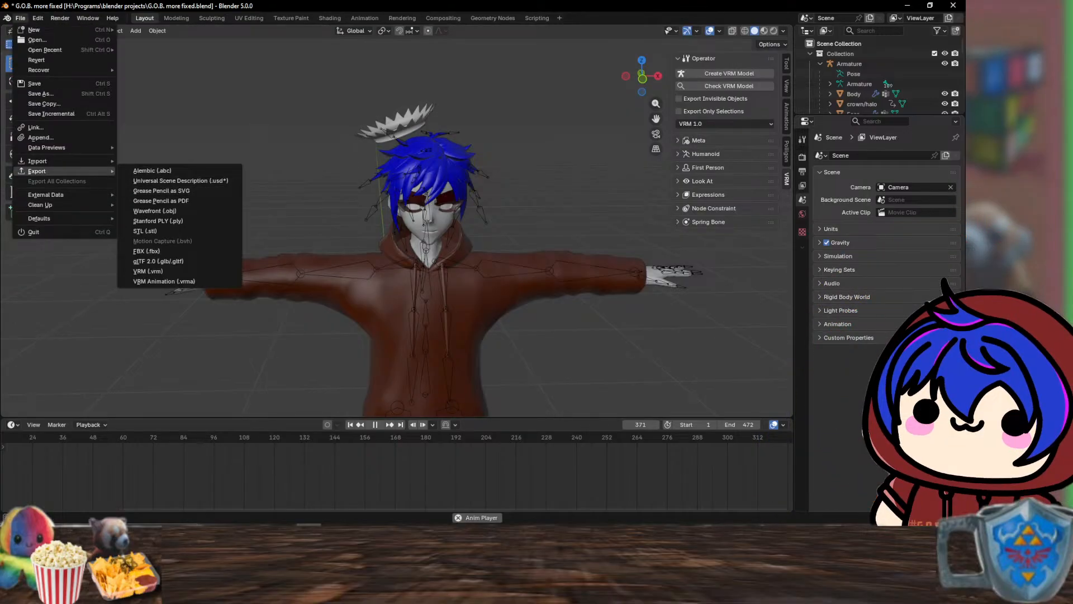
click(164, 281)
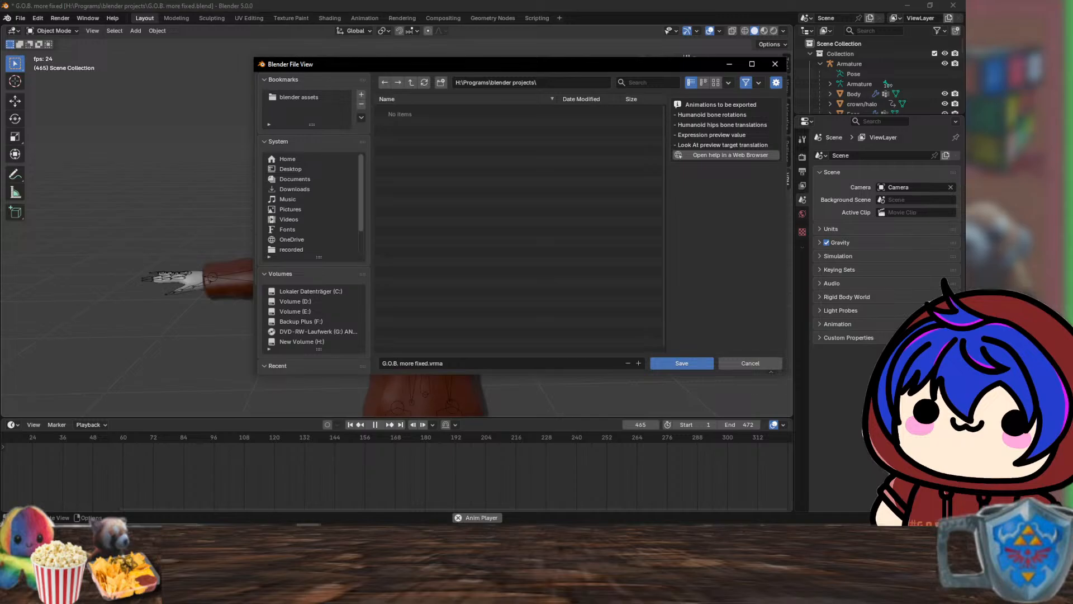
click(682, 364)
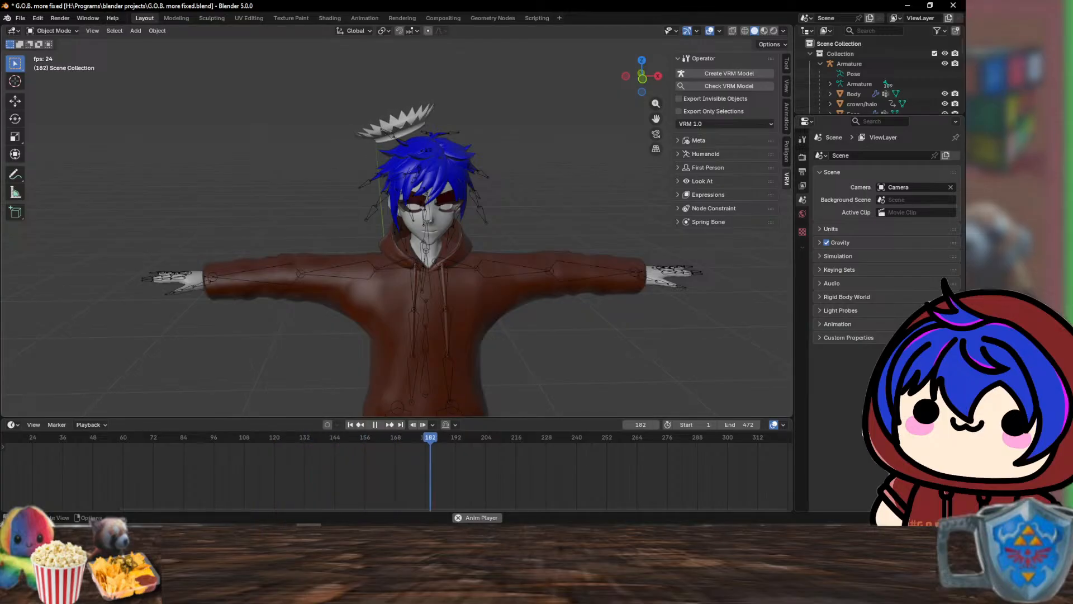
- Check the blender projects folder for the exported VRM animation file, then leave the export dialog without saving
click(20, 18)
mouse_move(56, 171)
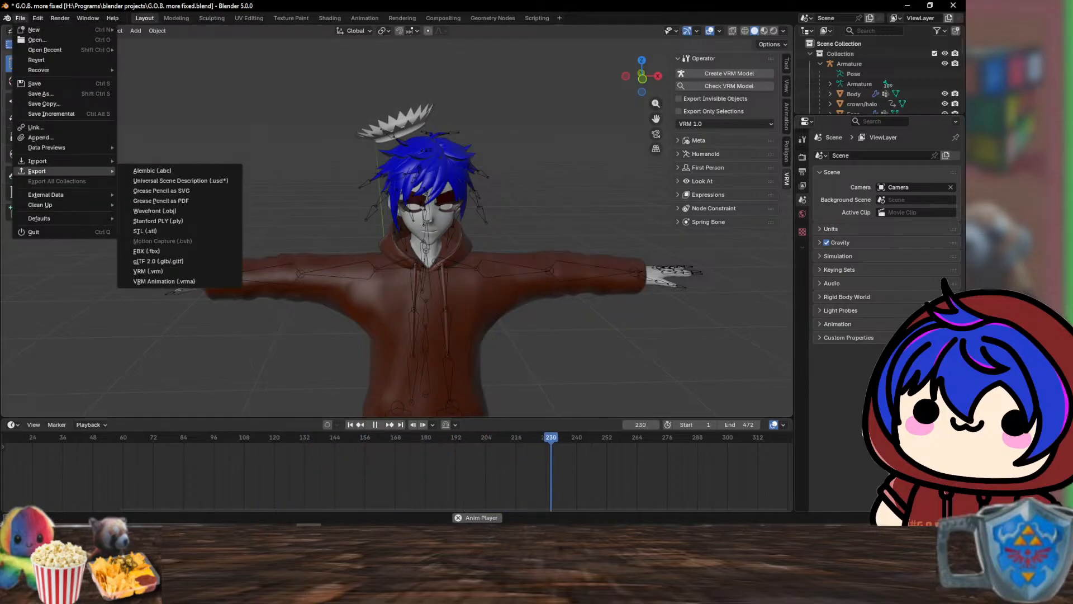
click(165, 281)
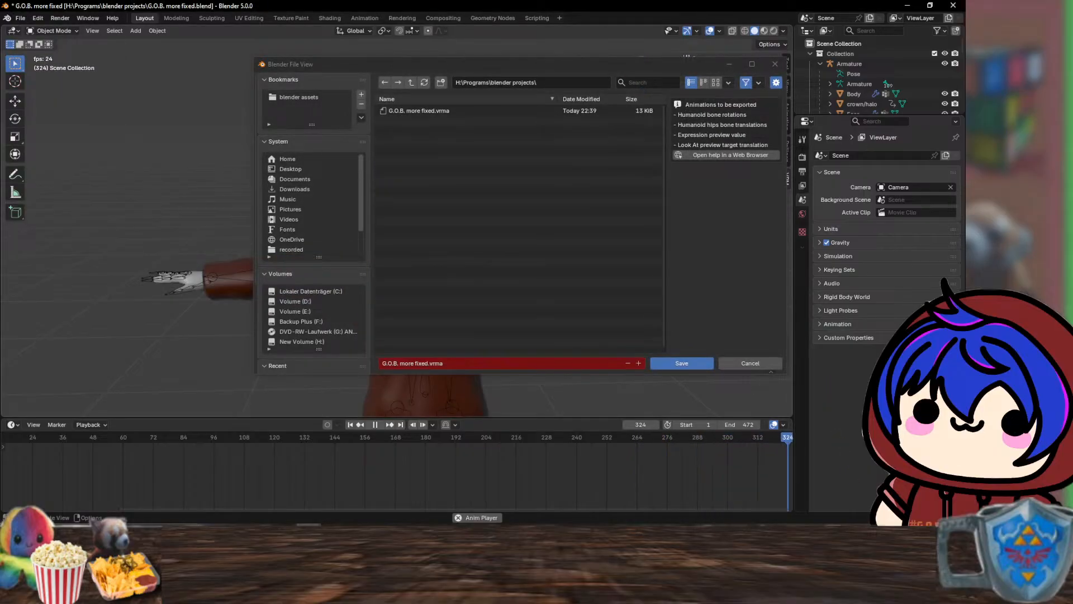
click(776, 64)
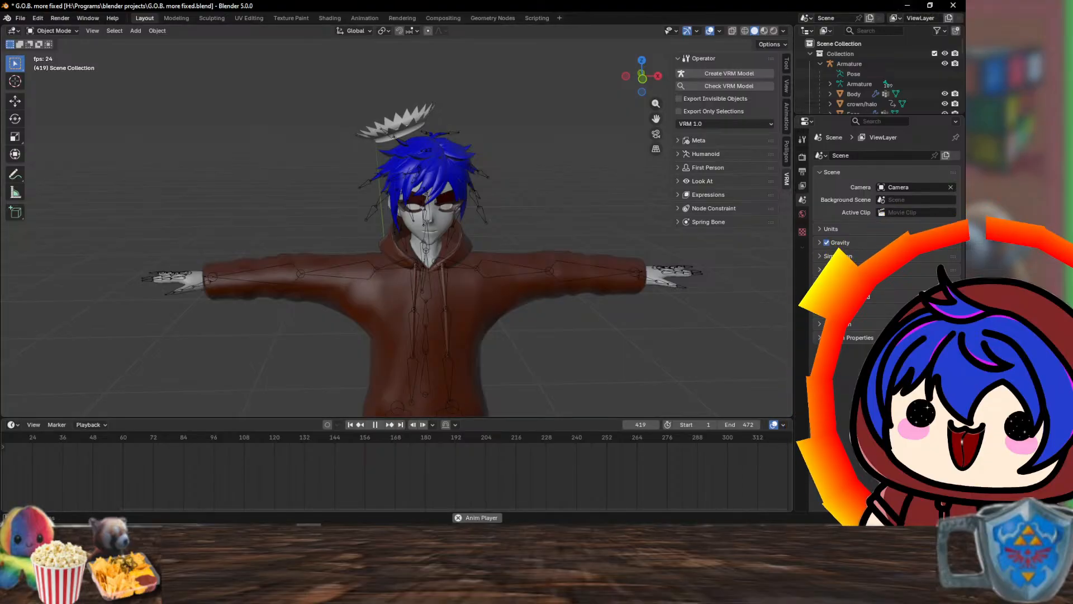
- Switch to VSeeFace and try to load "G.O.B. more fixed.vrma" from the blender projects folder as an avatar
right_click(506, 533)
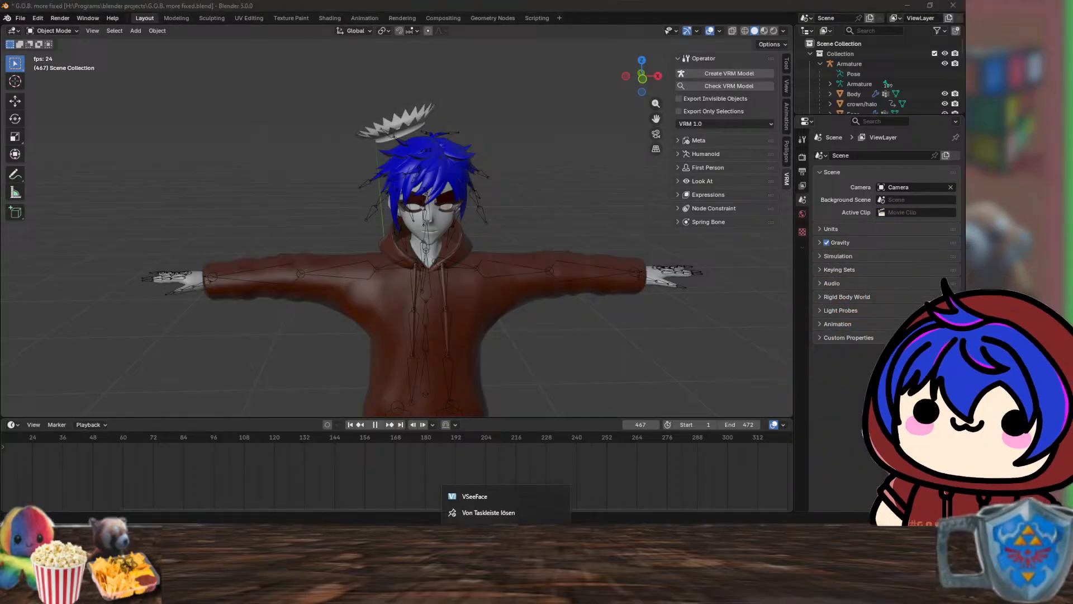
right_click(491, 495)
click(553, 430)
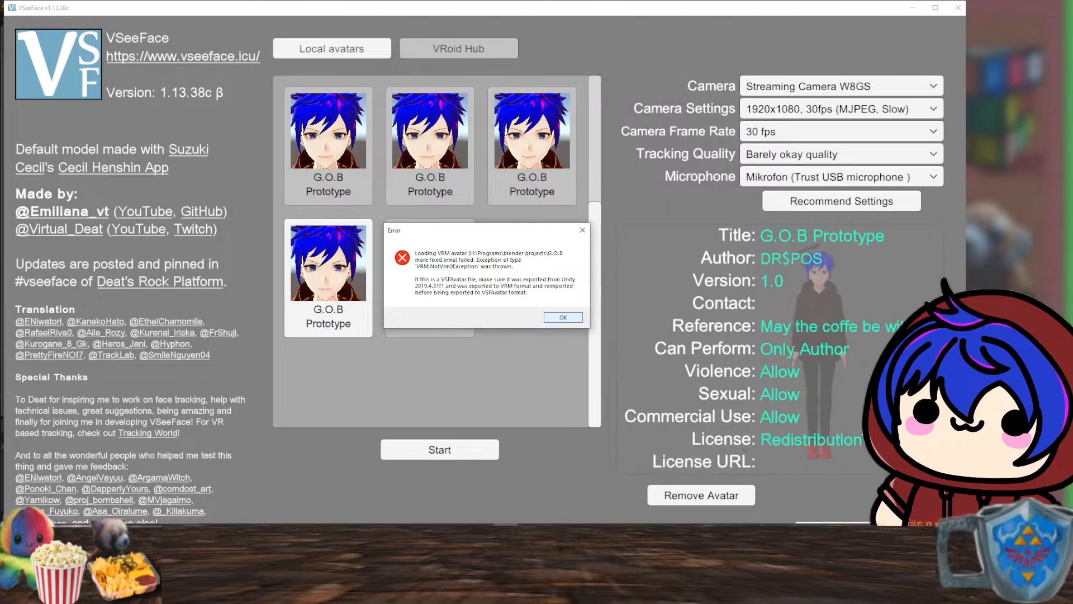
key(Return)
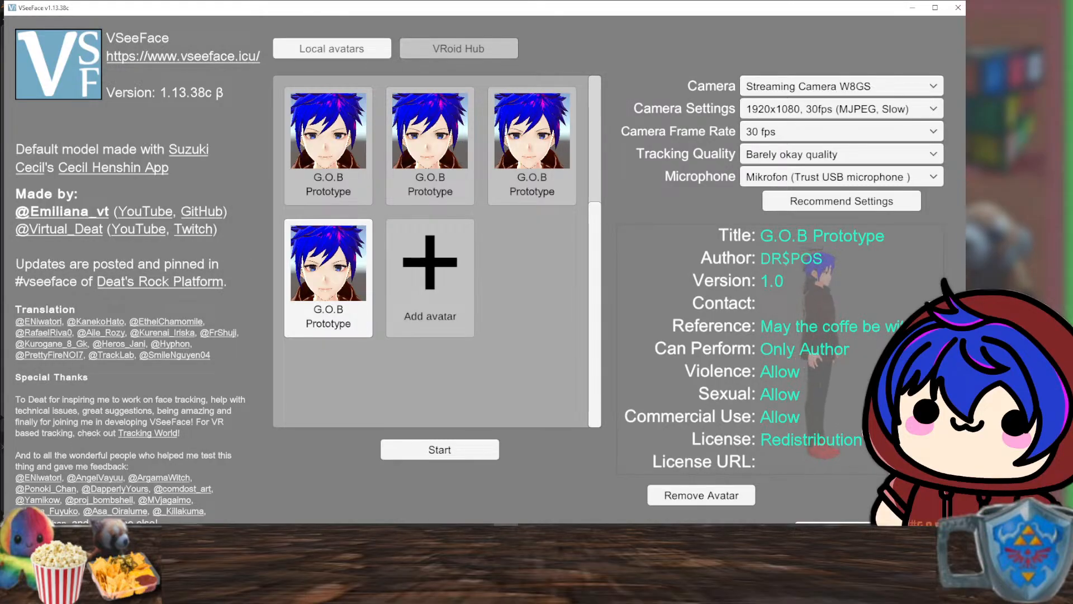
- Request VSeeFace's recommended settings, cancel the request, and close VSeeFace to return to Blender
click(841, 201)
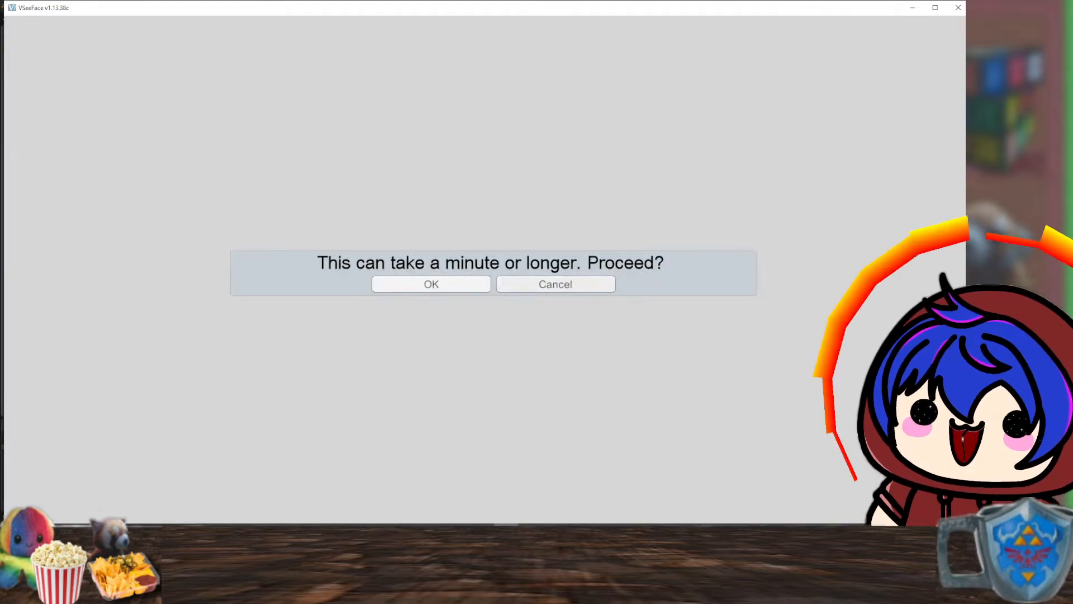
click(556, 284)
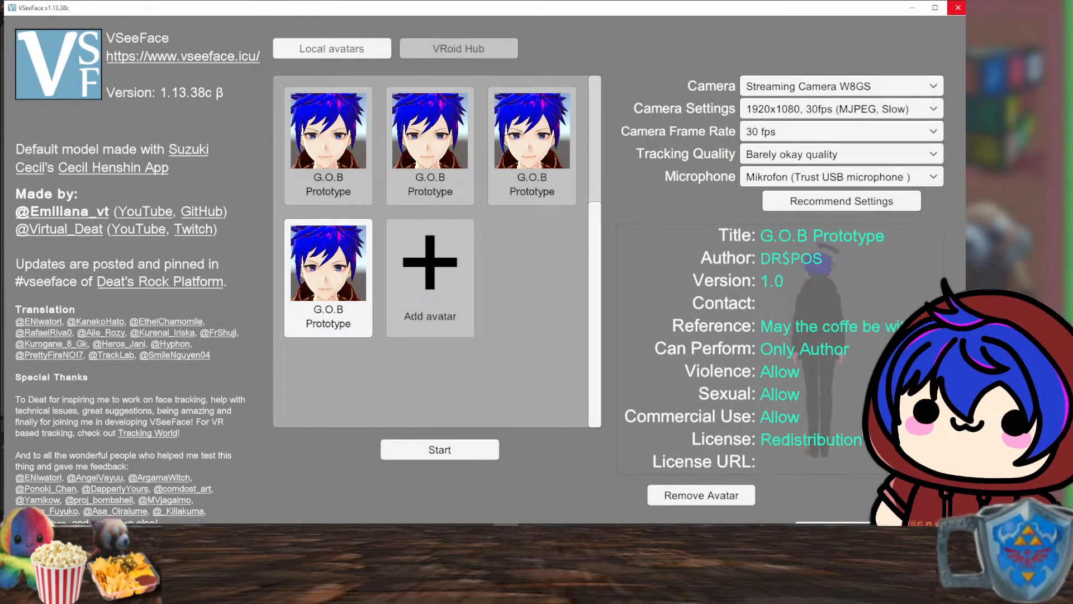
click(958, 8)
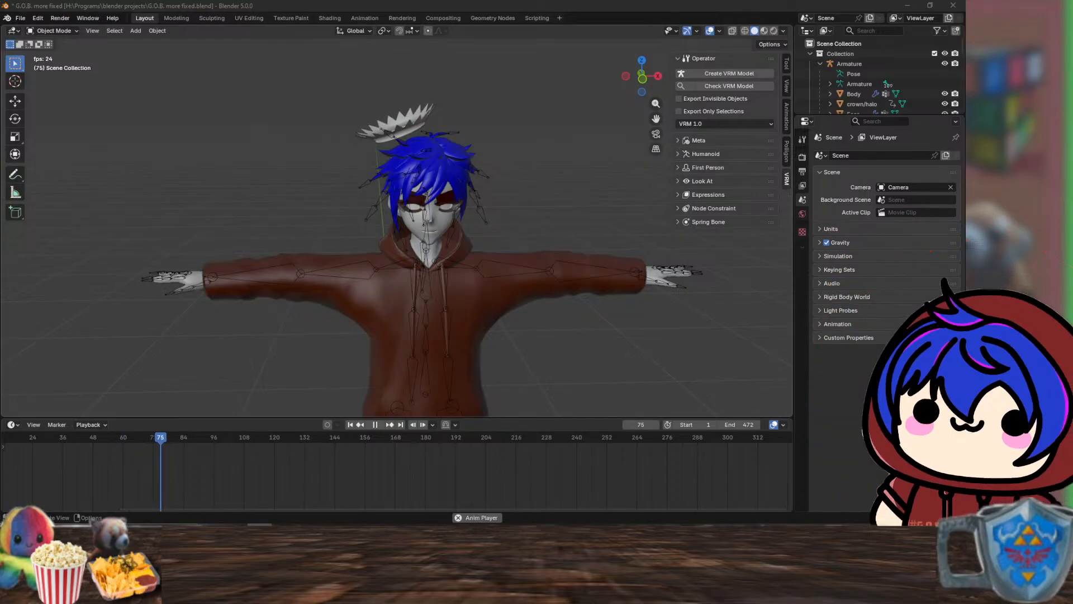